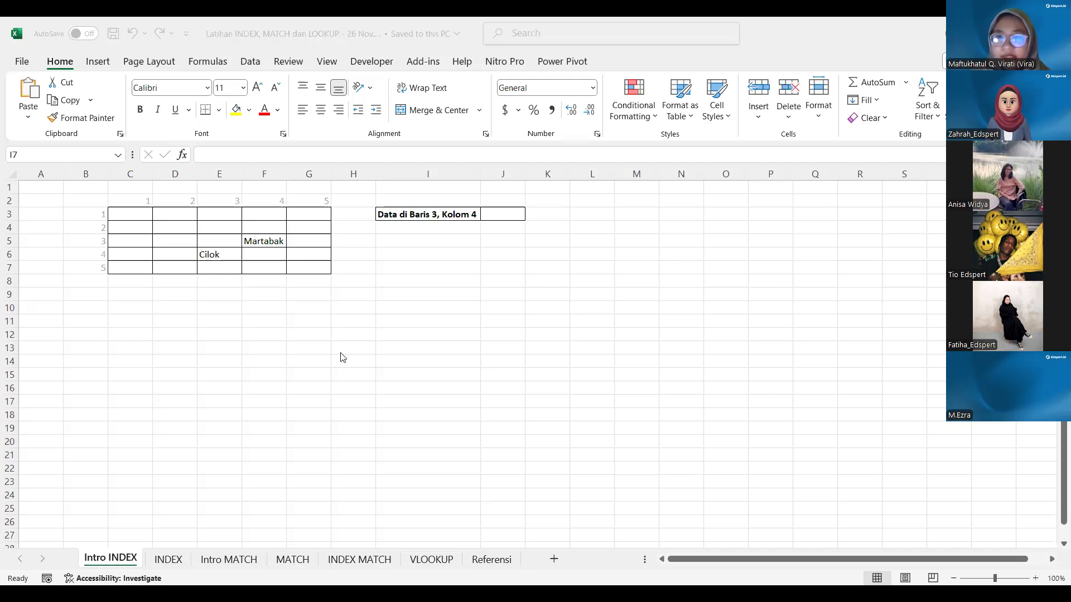
Enter =INDEX(C3:G7,3,4) in cell J3, beside the label "Data di Baris 3, Kolom 4".
{"action": "left_click", "coordinate": [448, 278]}
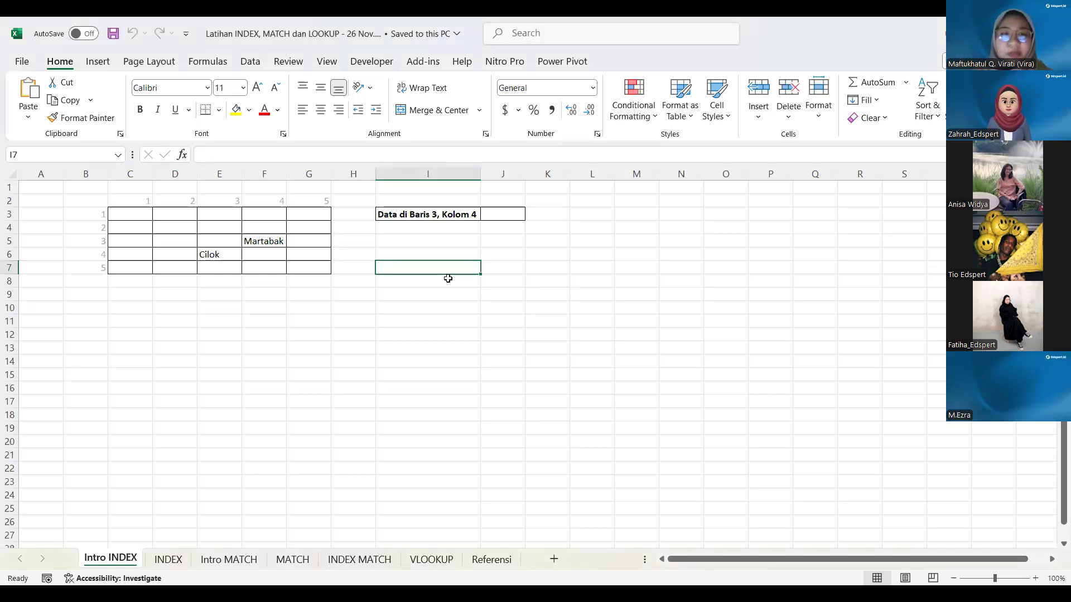
{"action": "scroll", "coordinate": [451, 273], "scroll_direction": "up", "scroll_amount": 4, "text": "ctrl"}
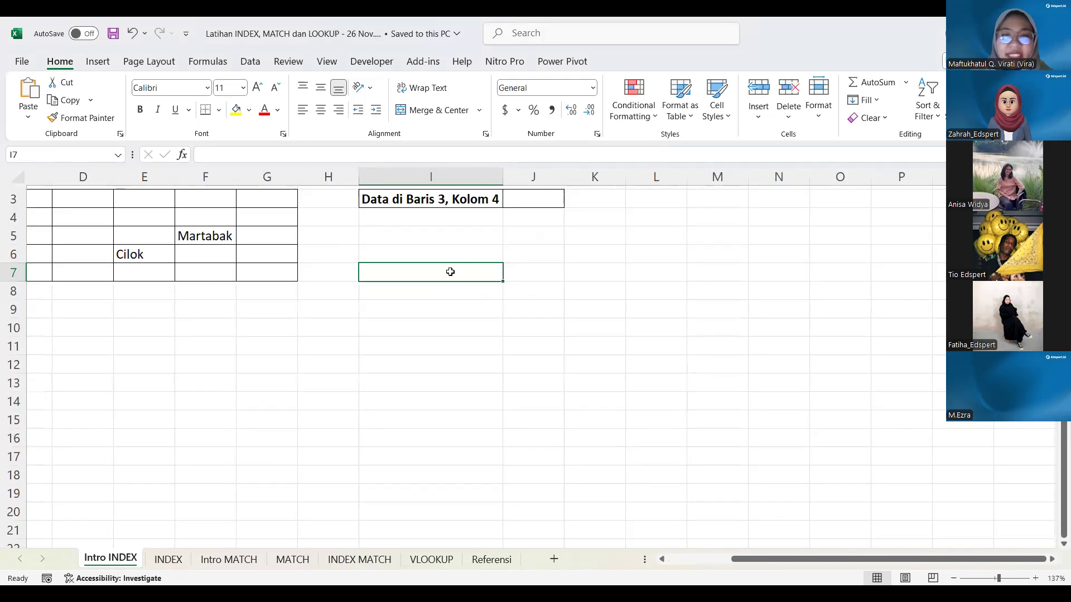
{"action": "scroll", "coordinate": [663, 231], "scroll_direction": "right", "scroll_amount": 1}
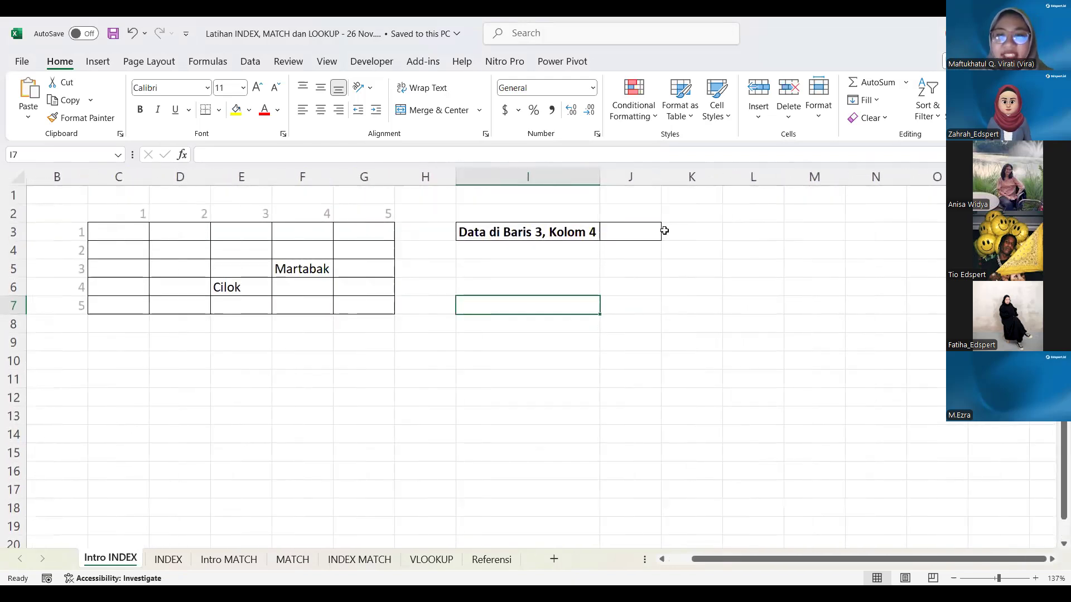
{"action": "left_click", "coordinate": [660, 231]}
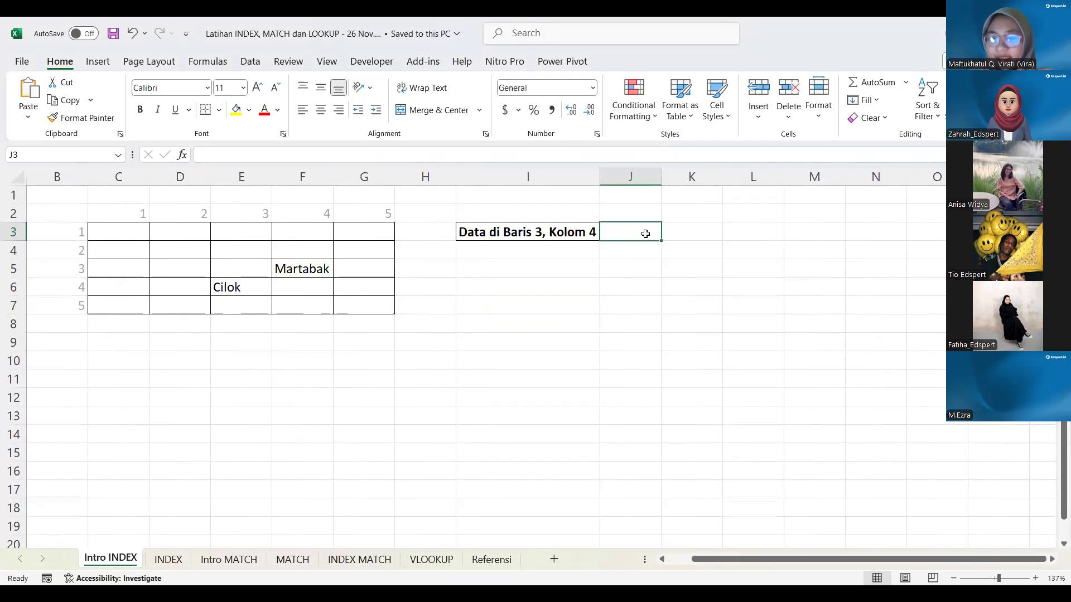
{"action": "type", "text": "="}
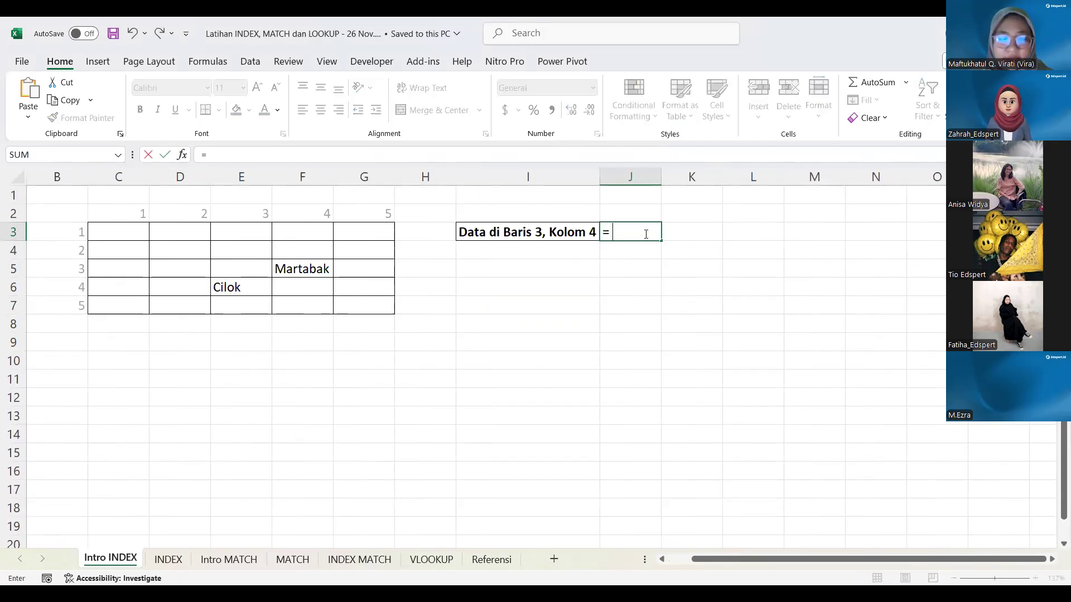
{"action": "type", "text": "INDEX"}
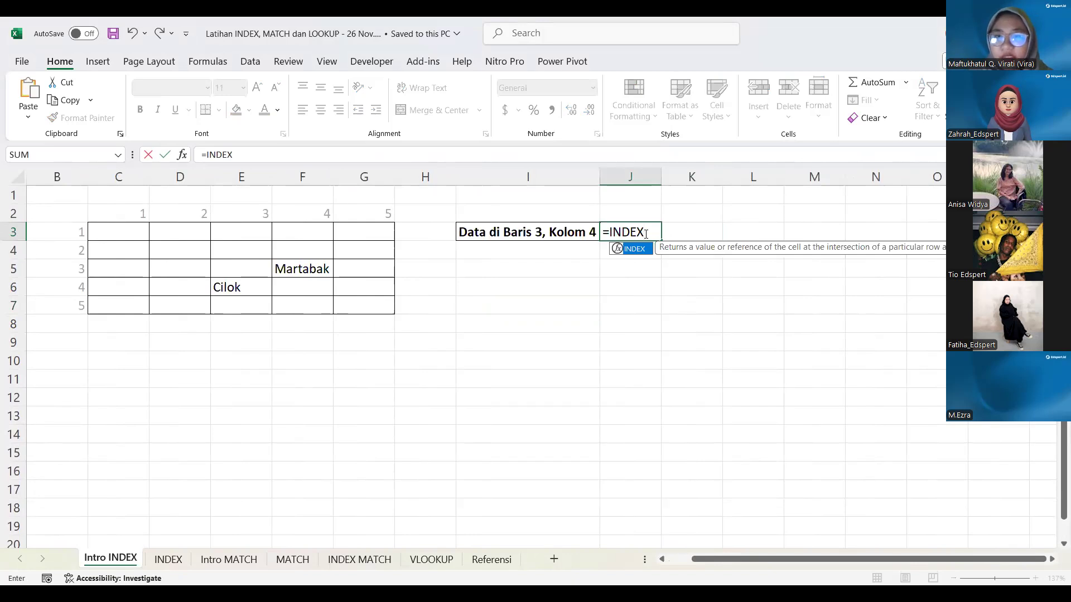
{"action": "type", "text": "("}
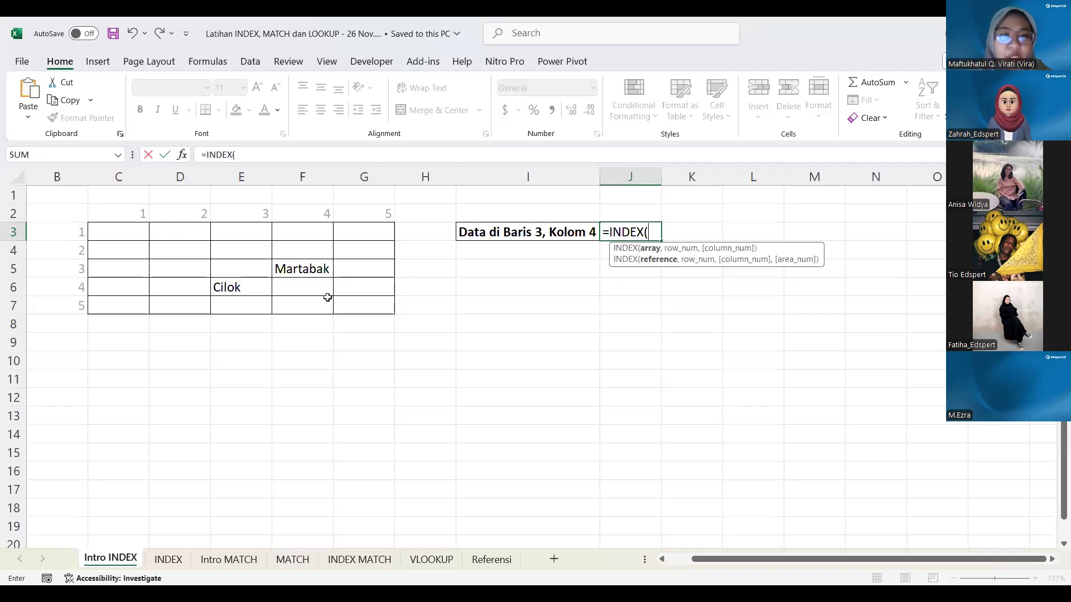
{"action": "left_click", "coordinate": [108, 231]}
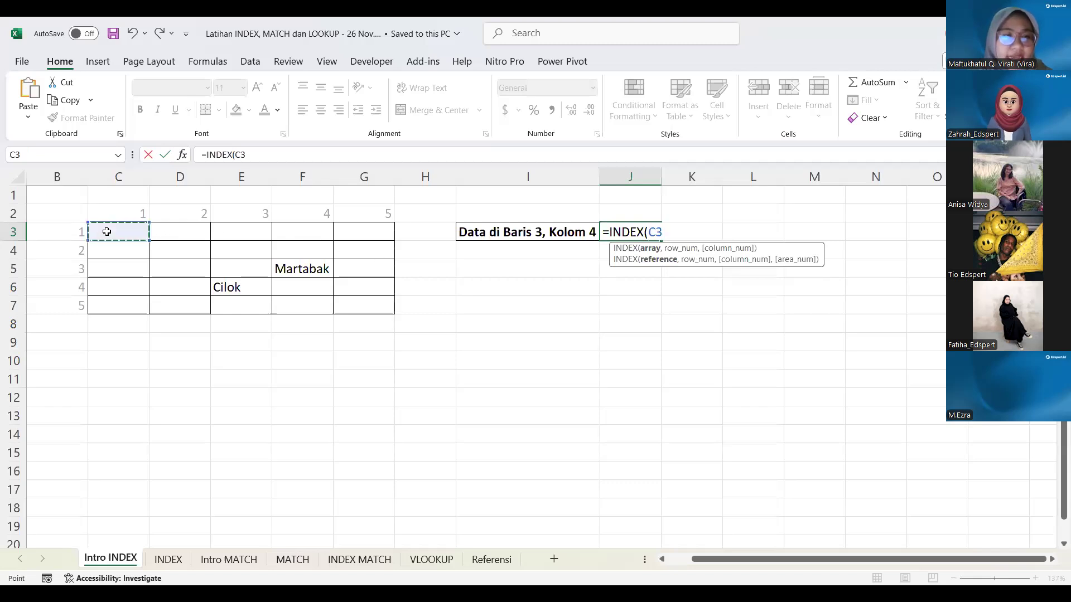
{"action": "left_click", "coordinate": [365, 304], "text": "shift"}
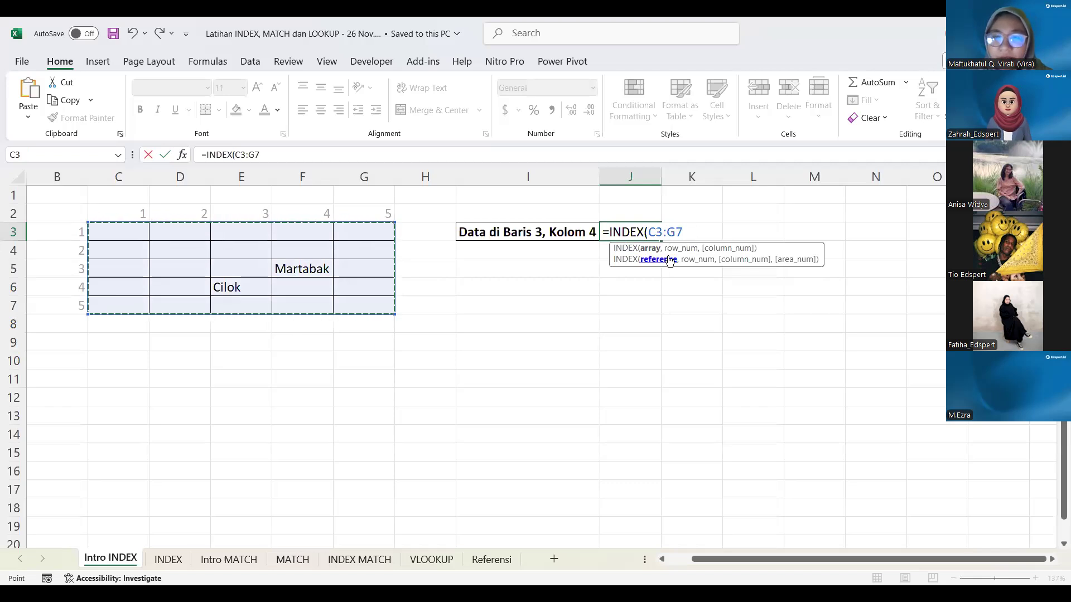
{"action": "type", "text": ","}
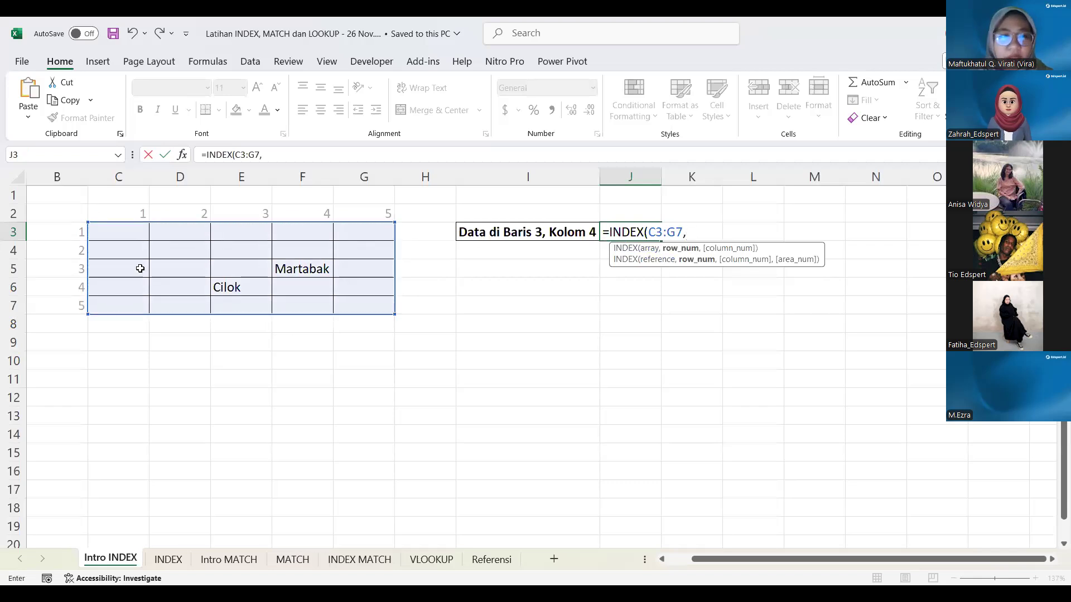
{"action": "type", "text": "3,4"}
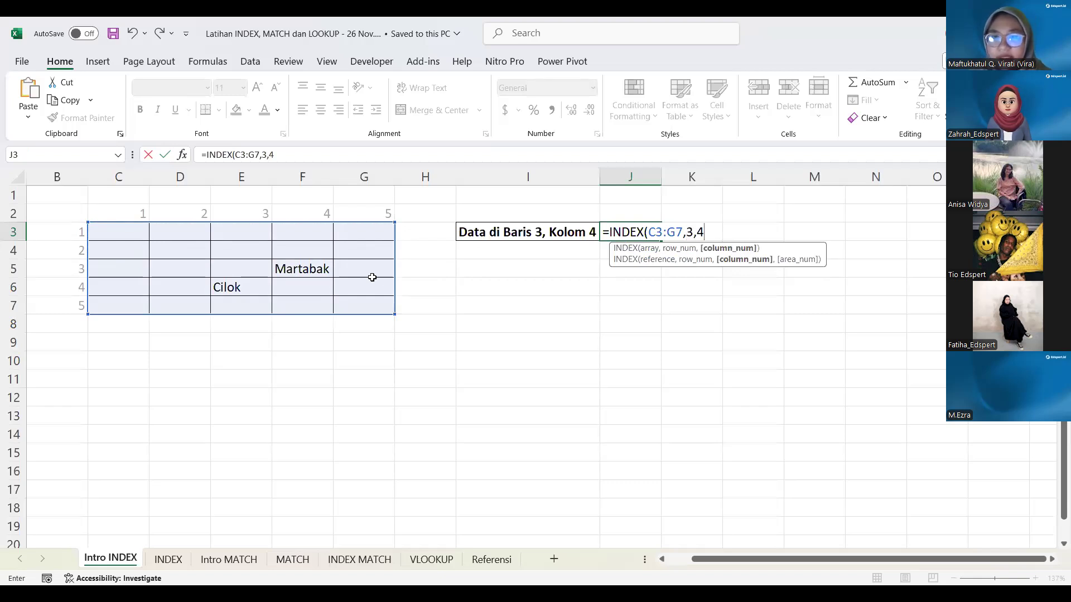
{"action": "type", "text": ")"}
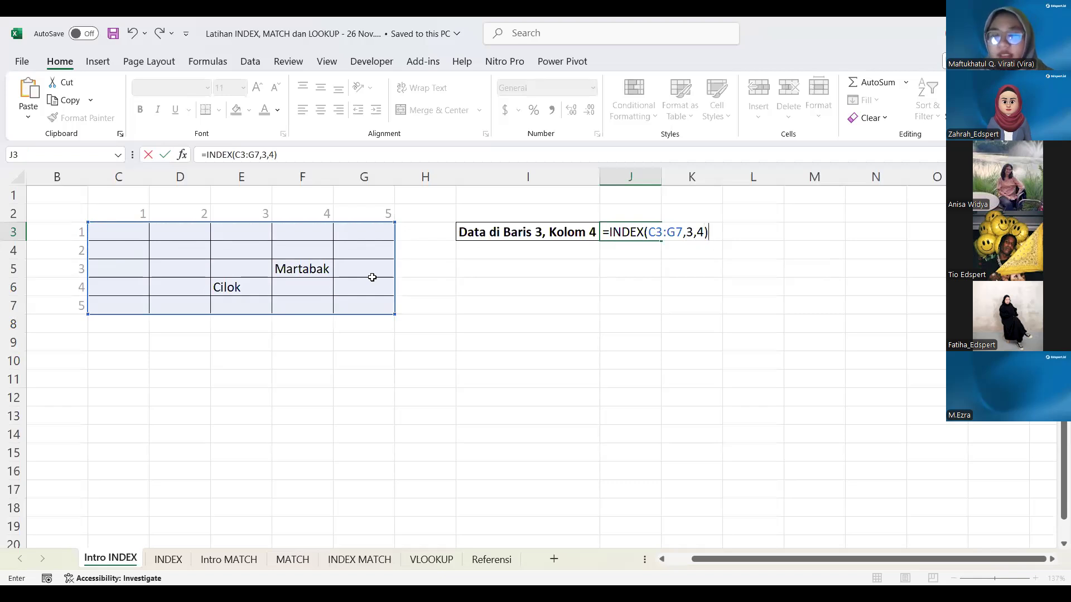
{"action": "key", "text": "Return"}
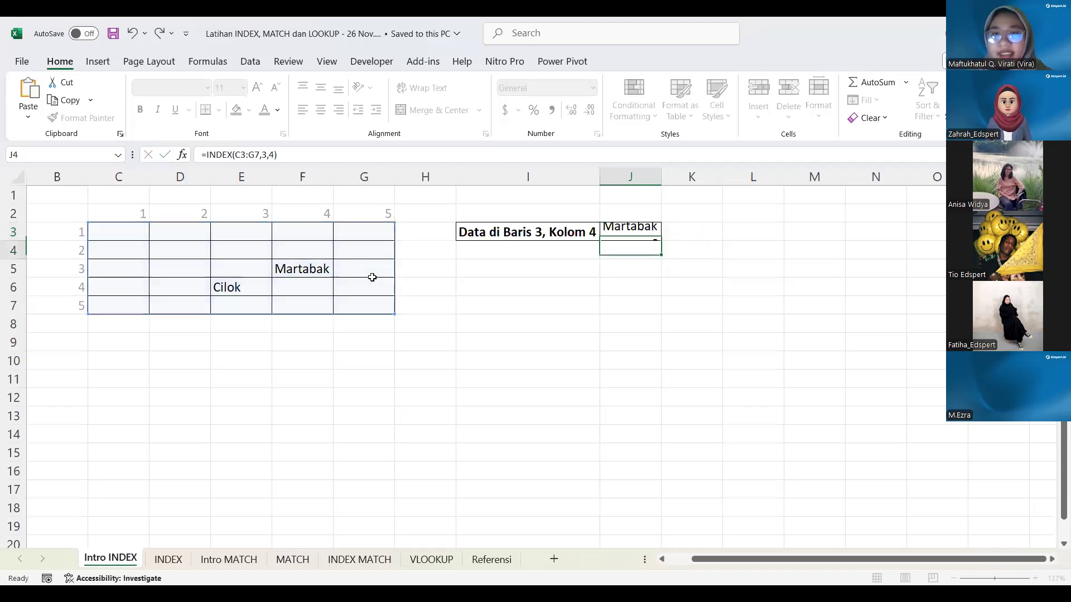
{"action": "left_click", "coordinate": [653, 227]}
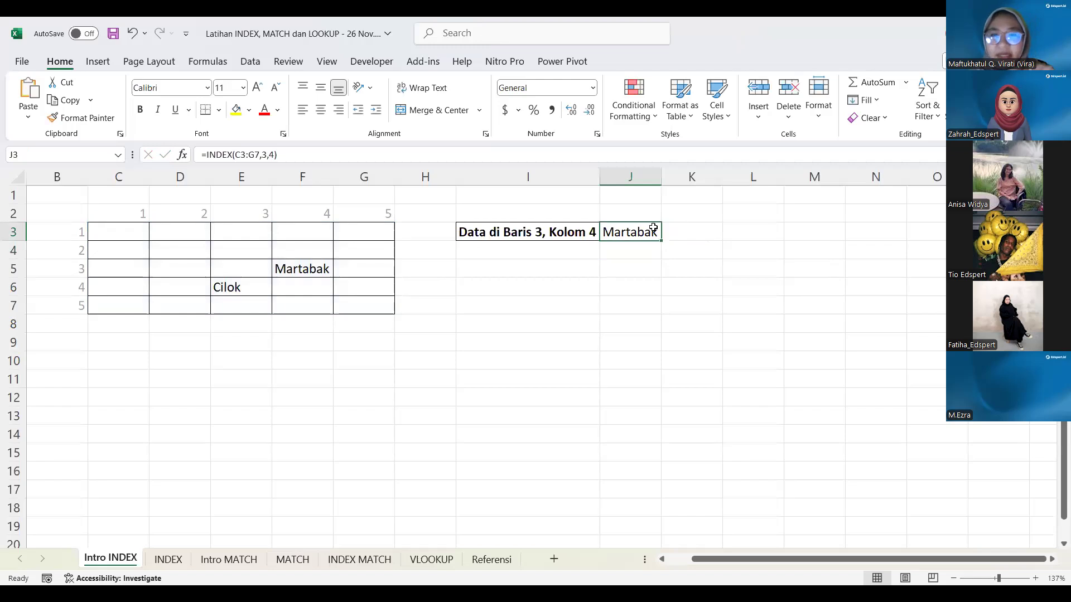
{"action": "left_click", "coordinate": [635, 275]}
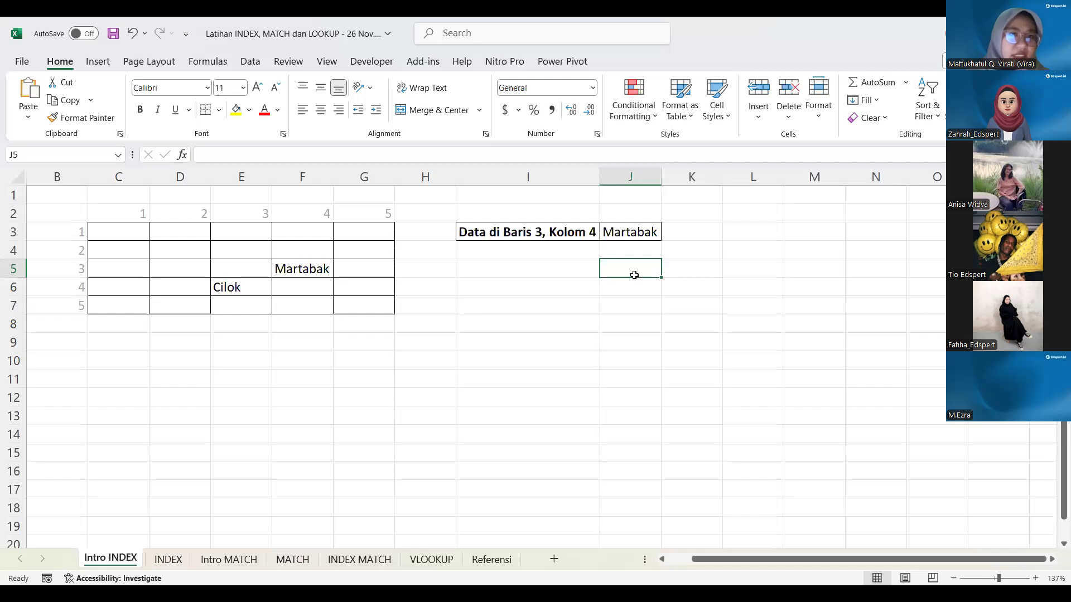
{"action": "key", "text": "Left"}
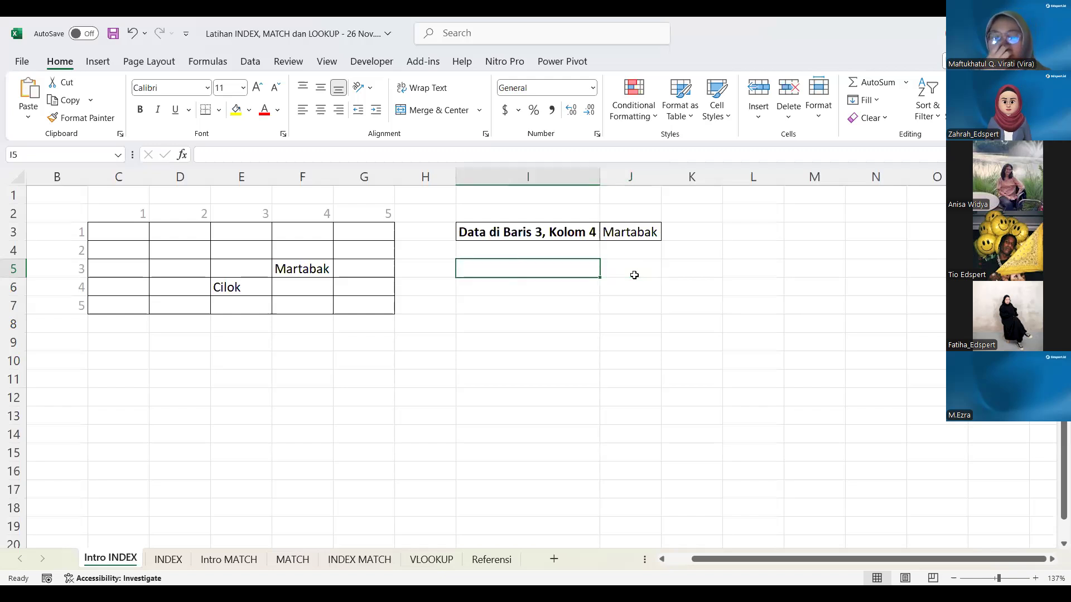
{"action": "left_click", "coordinate": [636, 281]}
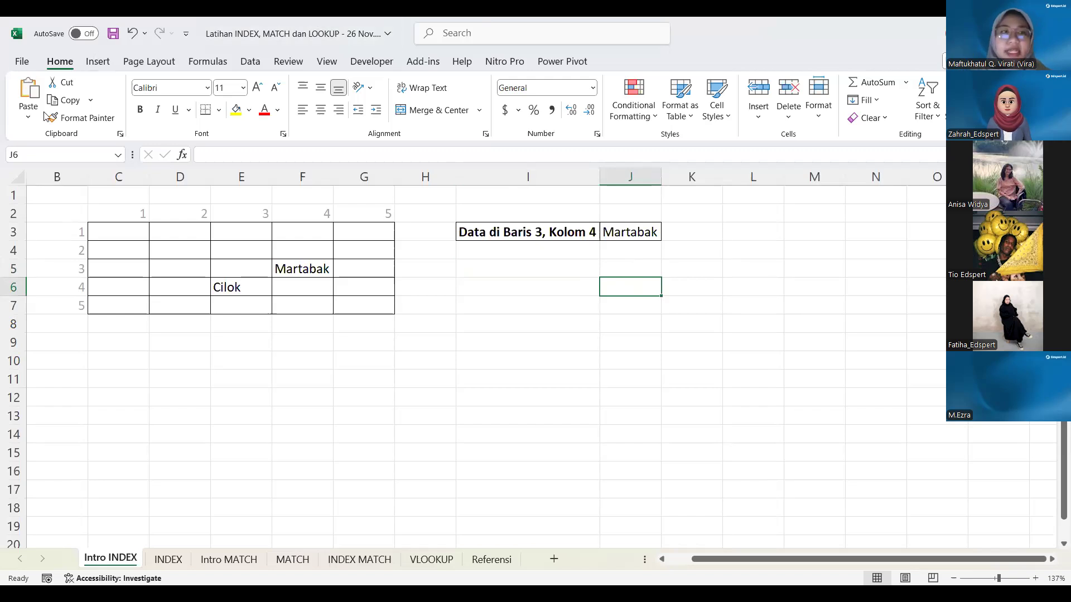
{"action": "left_click", "coordinate": [22, 62]}
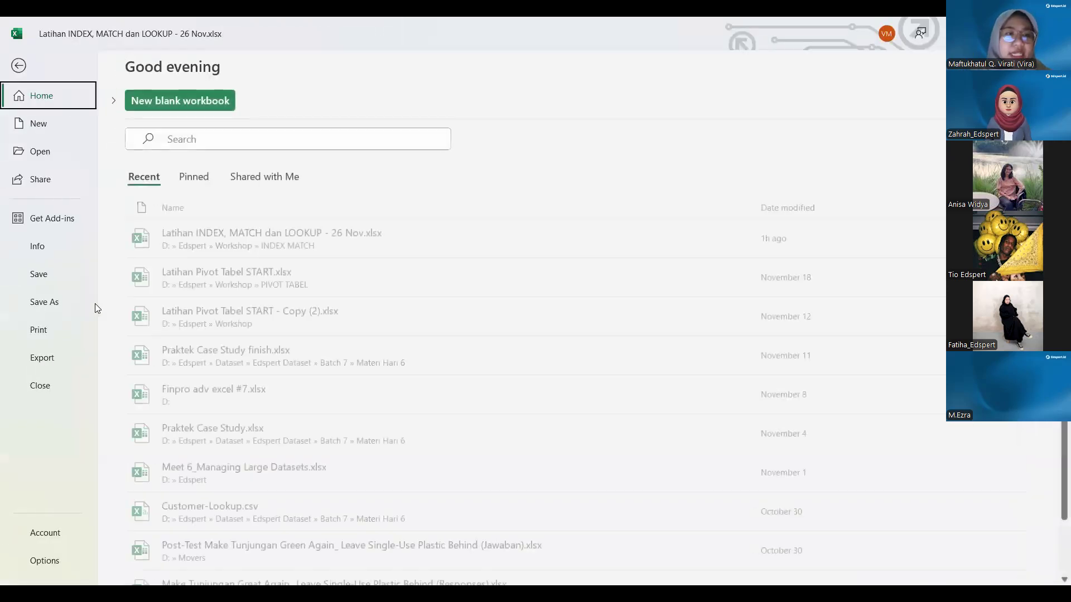
{"action": "left_click", "coordinate": [51, 305]}
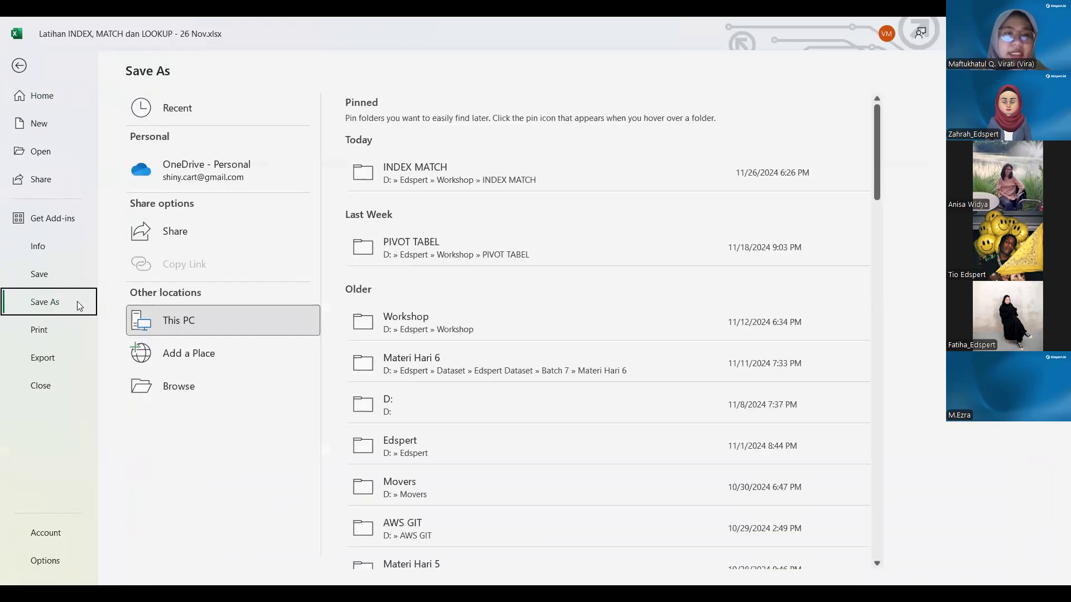
{"action": "left_click", "coordinate": [18, 66]}
{"action": "left_click", "coordinate": [643, 305]}
Clear the INDEX formula from cell J3.
{"action": "left_click", "coordinate": [638, 237]}
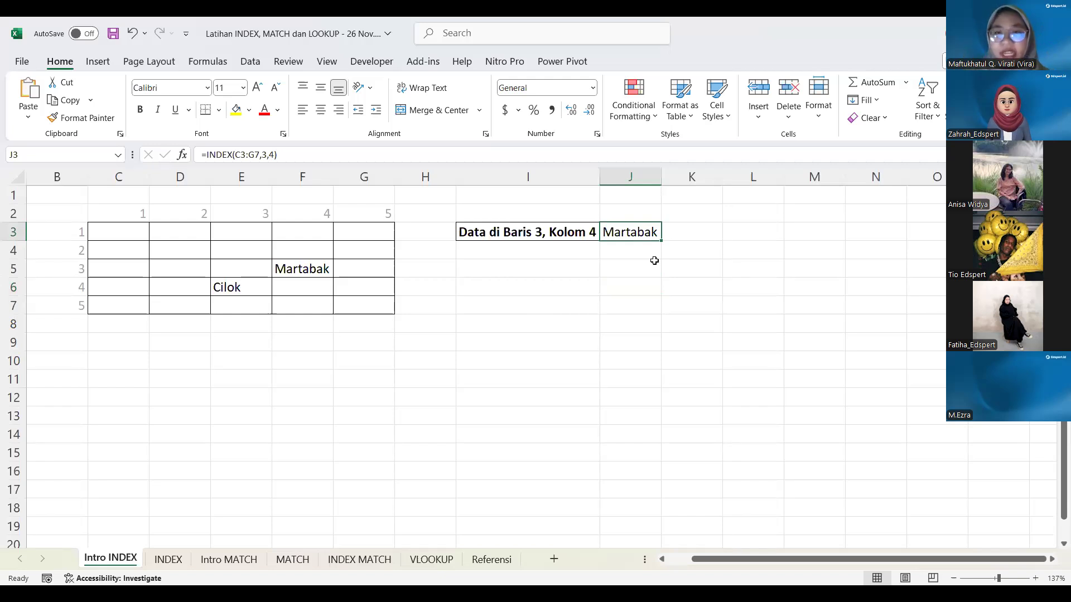
{"action": "key", "text": "BackSpace"}
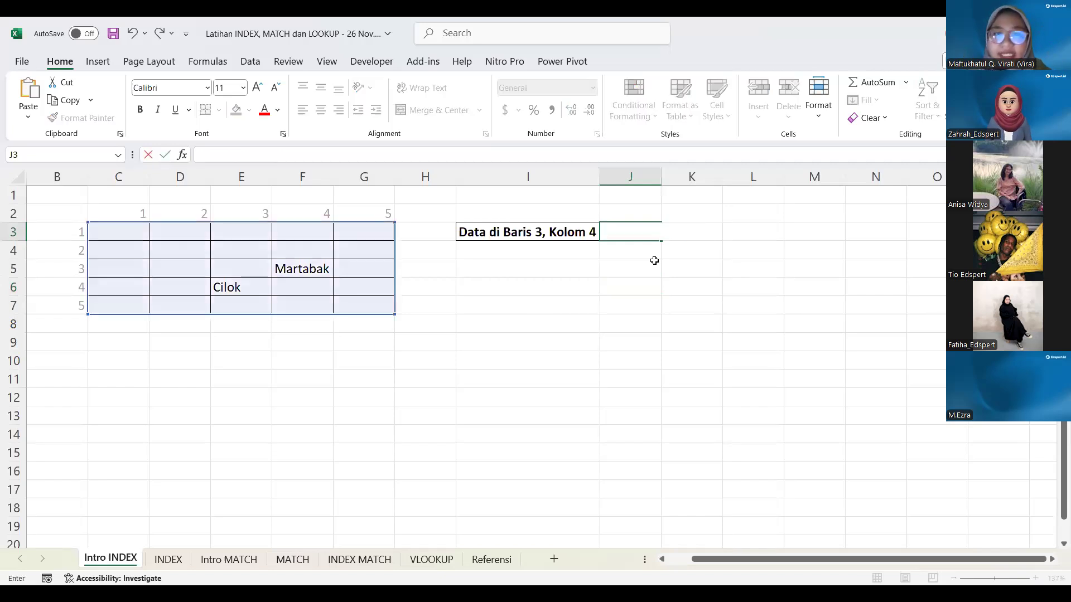
{"action": "key", "text": "Return"}
Enter an INDEX formula in the emptied cell J3 with array C3:G7, row number 3 and column number 4.
{"action": "left_click", "coordinate": [641, 229]}
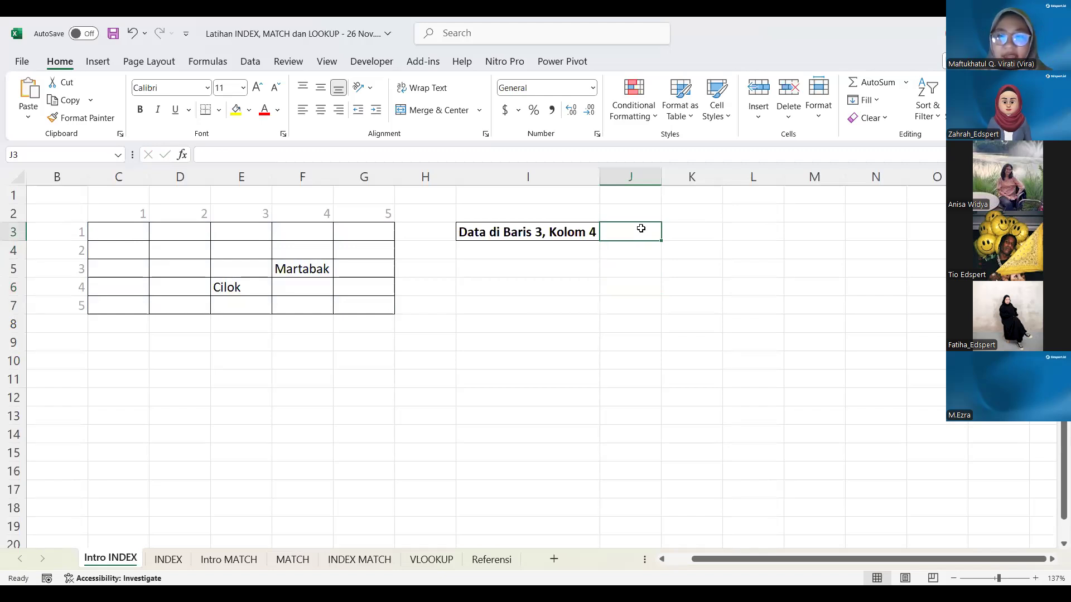
{"action": "type", "text": "="}
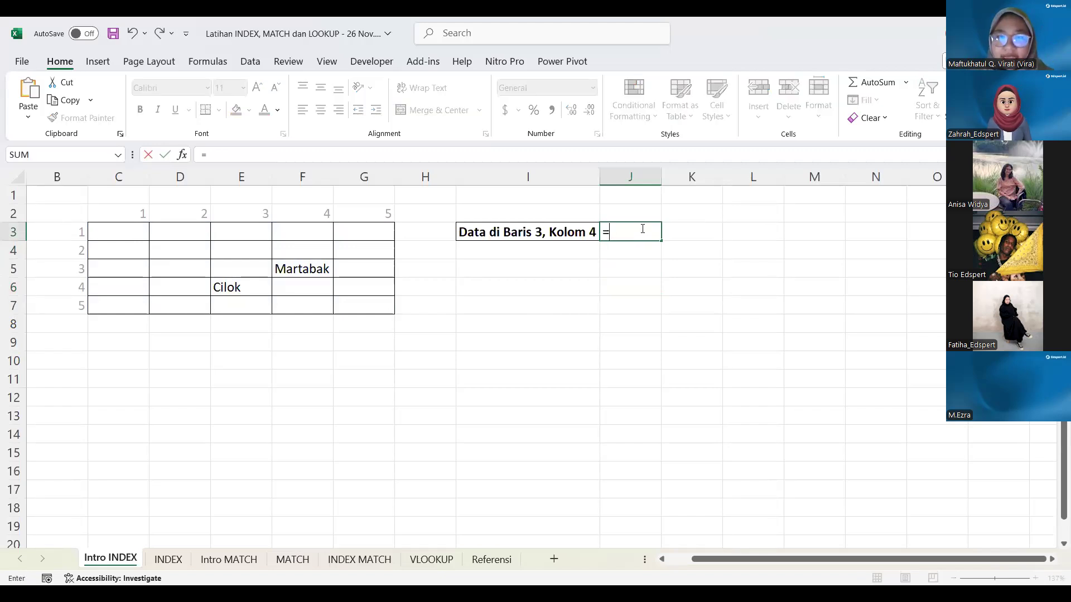
{"action": "type", "text": "INDEX"}
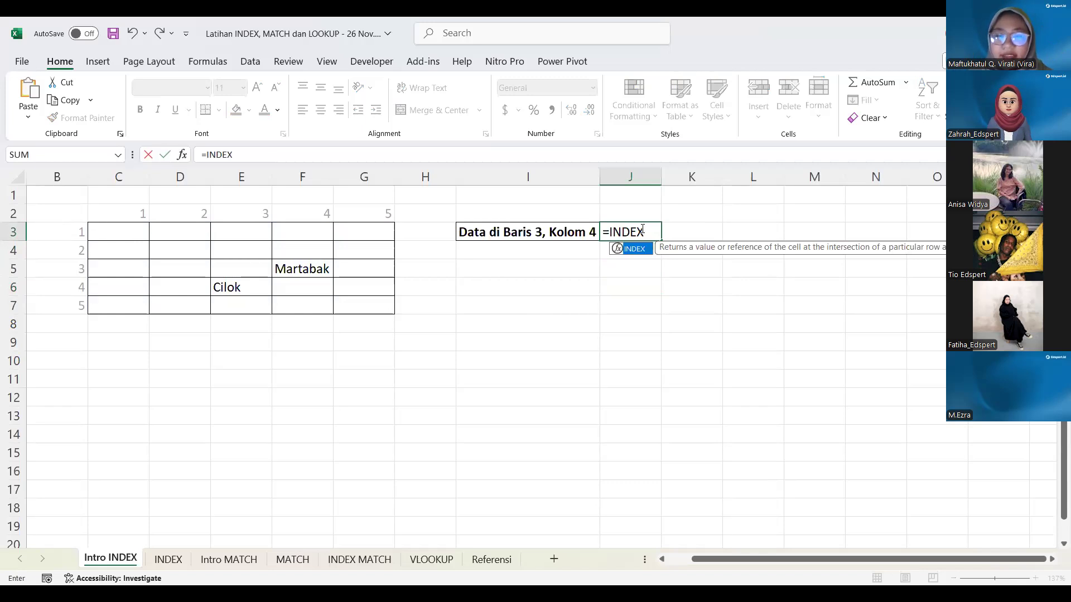
{"action": "type", "text": "("}
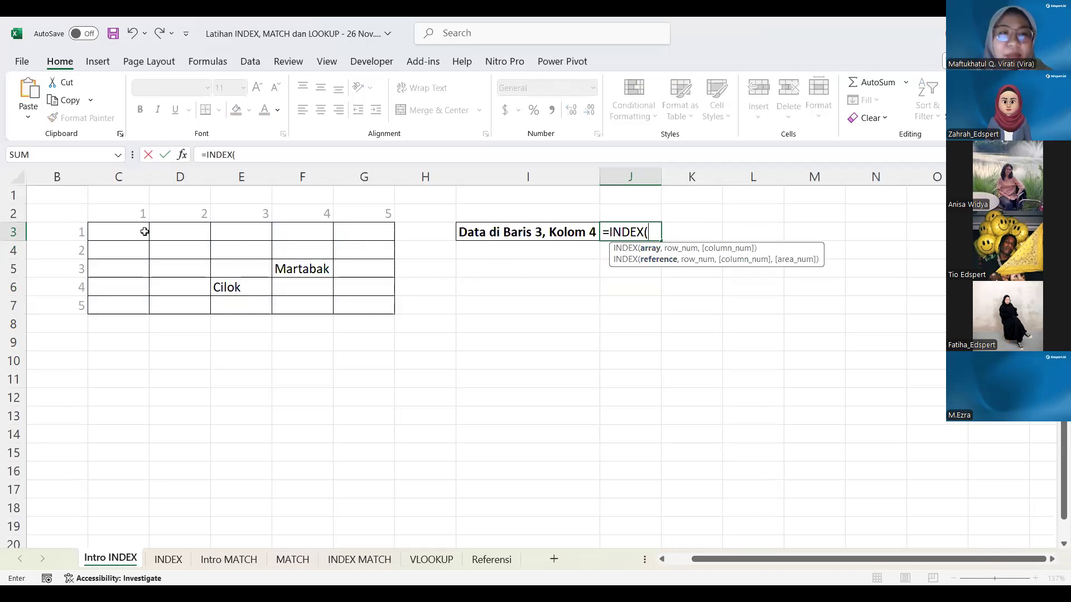
{"action": "left_click", "coordinate": [113, 231]}
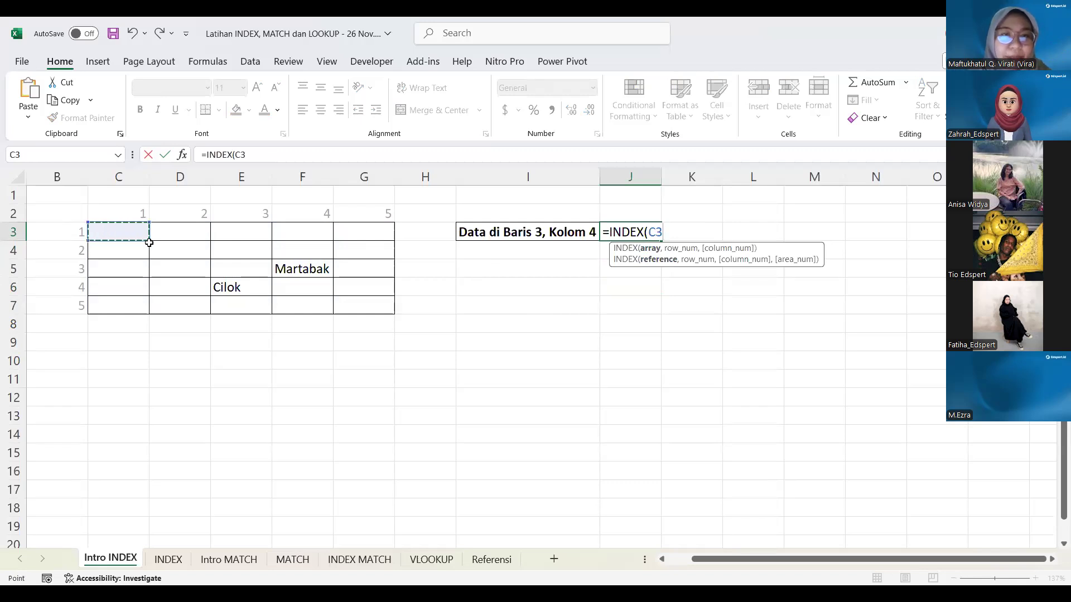
{"action": "left_click_drag", "start_coordinate": [325, 286], "coordinate": [353, 305]}
{"action": "left_click", "coordinate": [113, 227]}
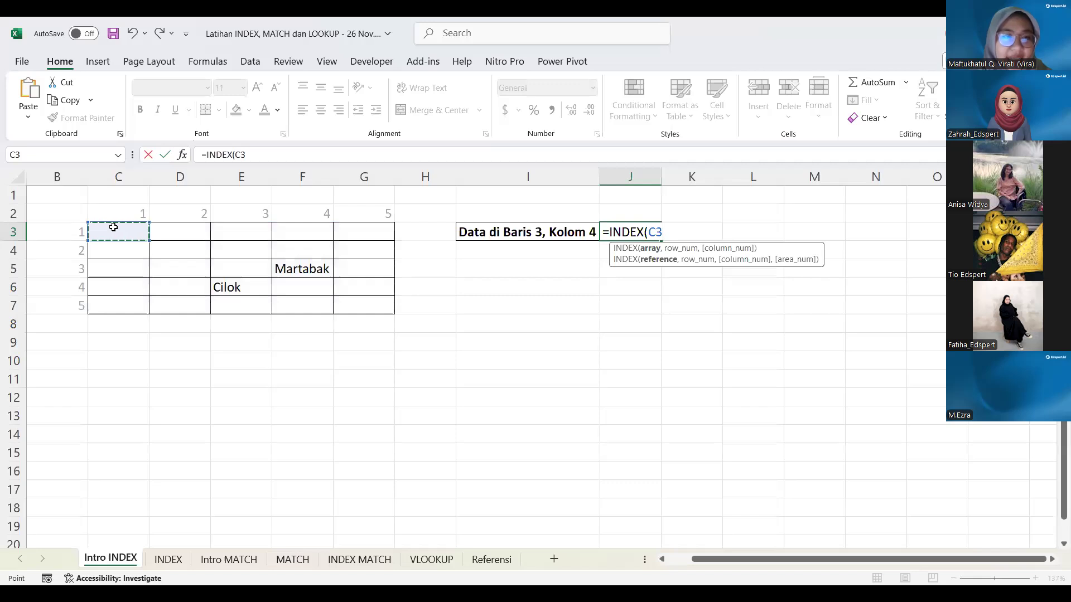
{"action": "left_click_drag", "start_coordinate": [134, 234], "coordinate": [353, 303]}
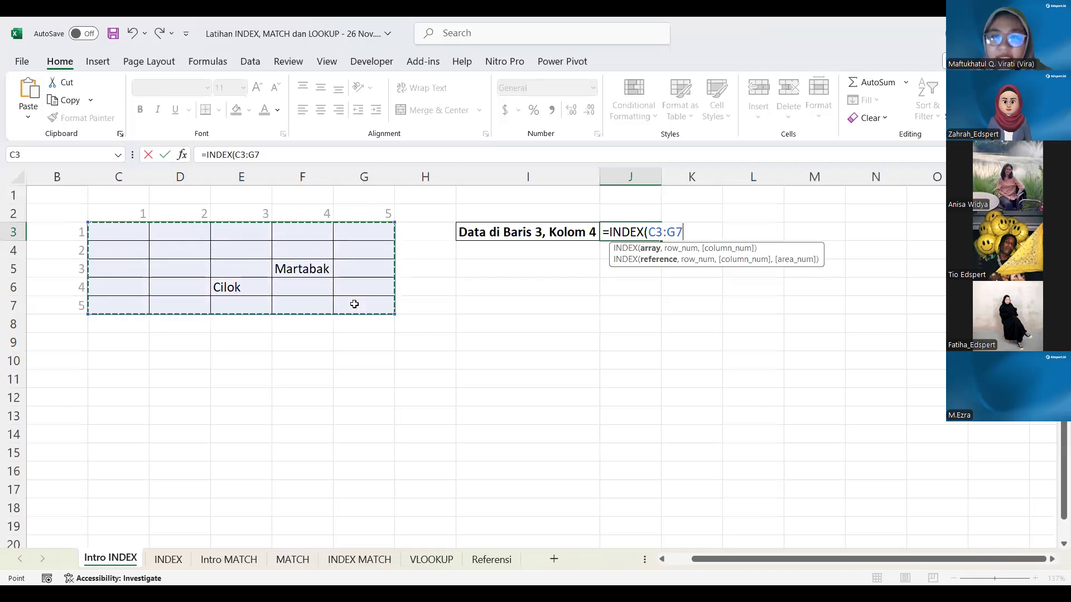
{"action": "type", "text": ","}
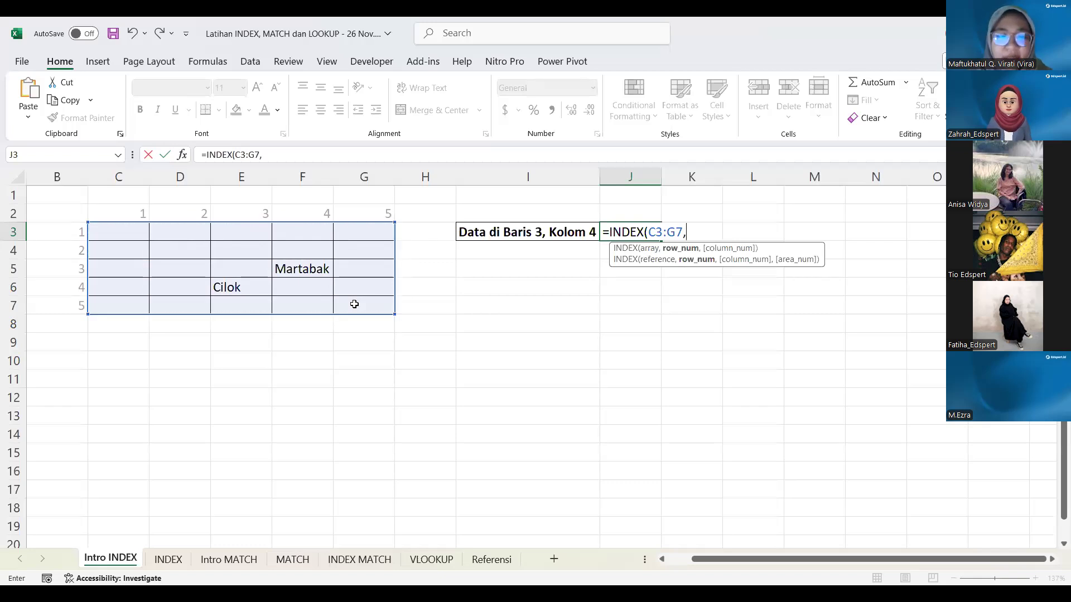
{"action": "type", "text": "3,4)"}
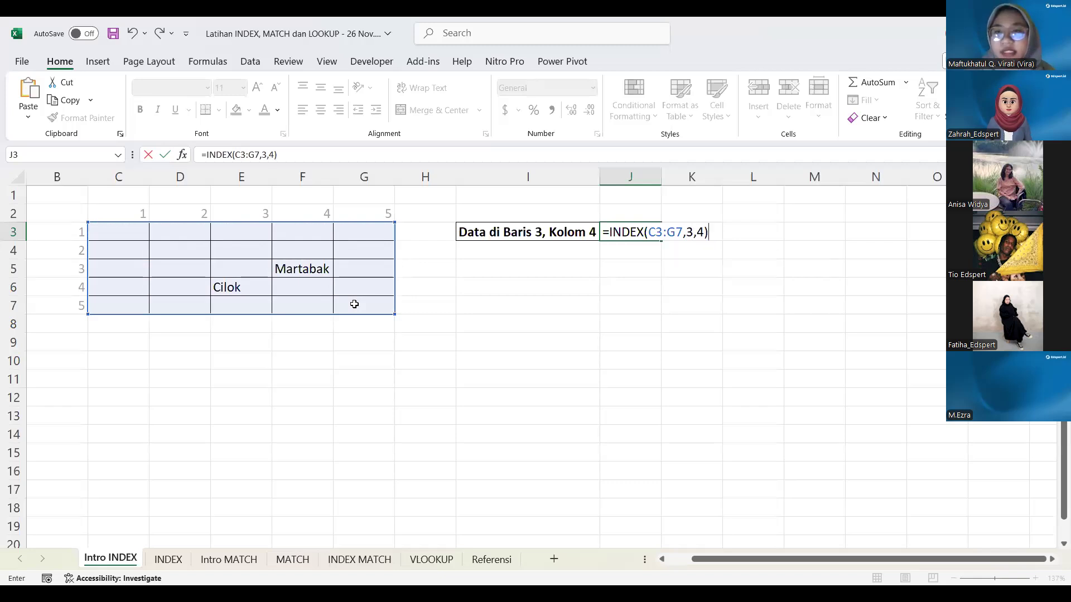
{"action": "key", "text": "Return"}
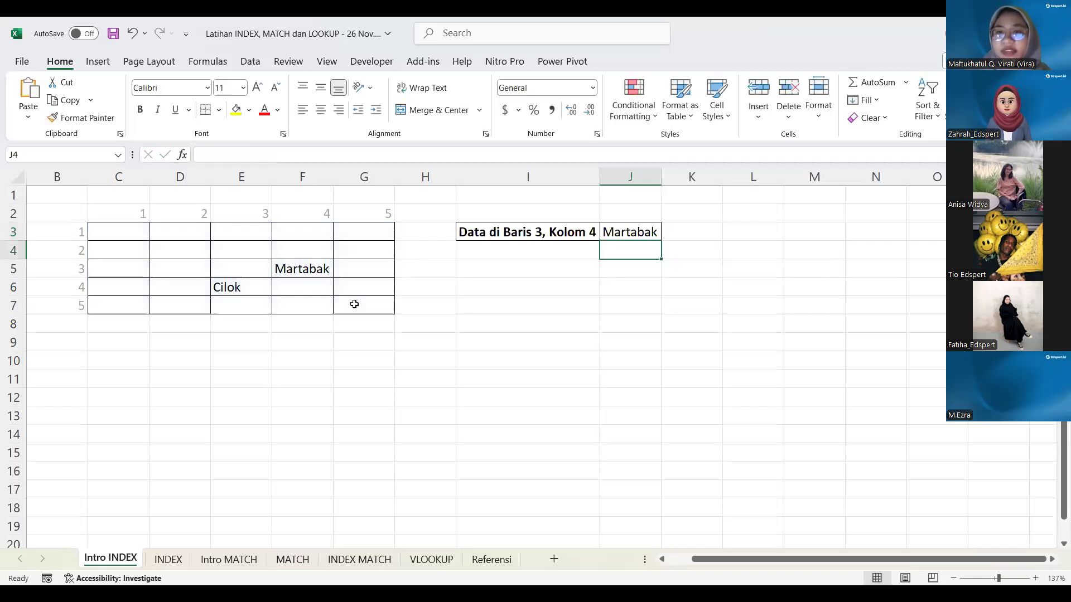
{"action": "left_click", "coordinate": [621, 233]}
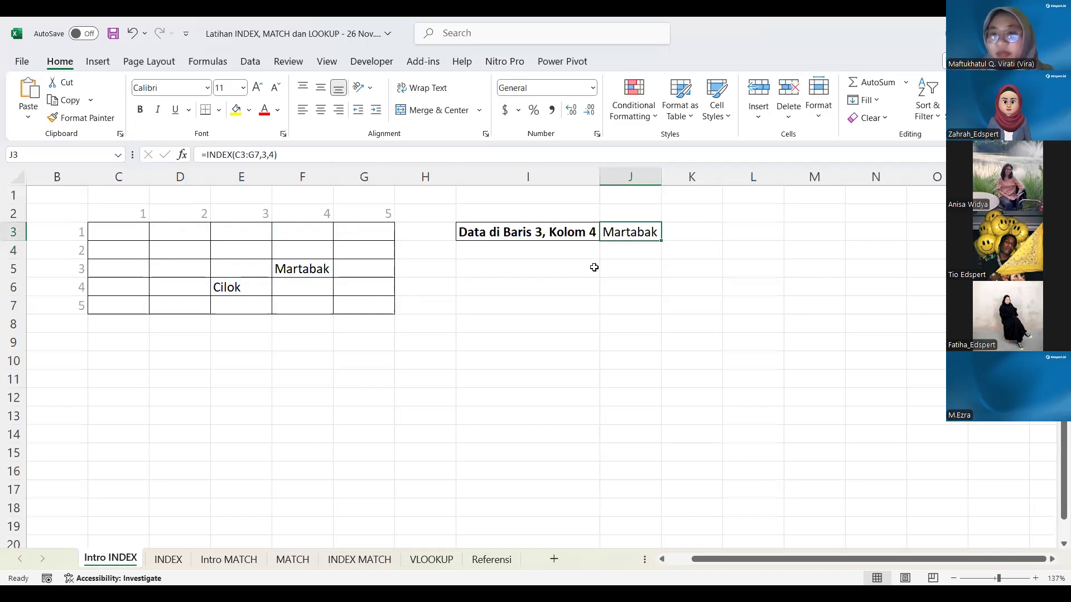
{"action": "left_click", "coordinate": [627, 249]}
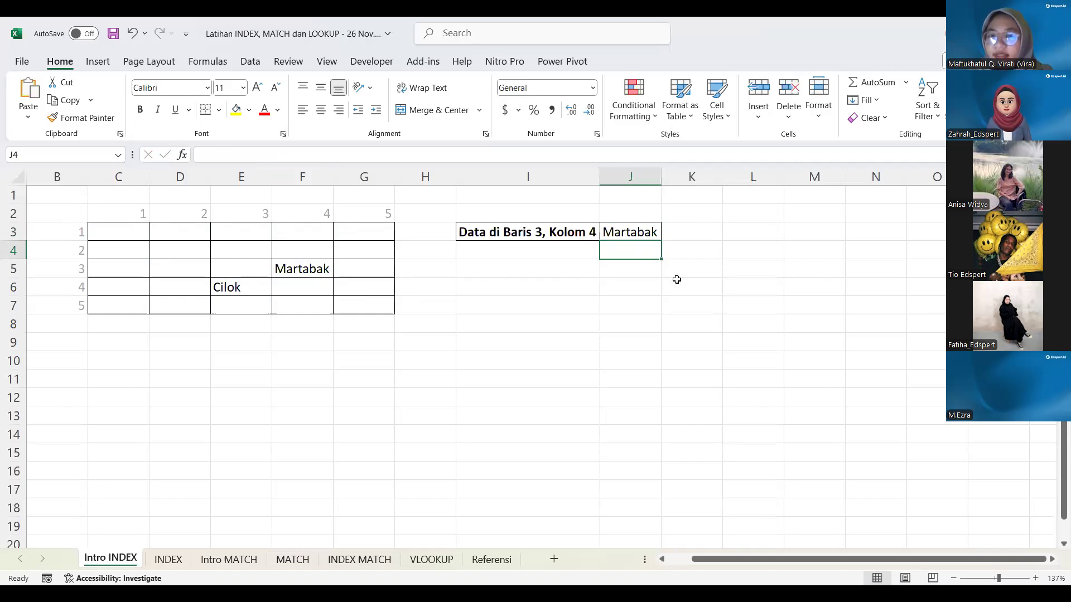
Re-enter =INDEX(C3:G7,3,4) in cell J3, overwriting the formula already there.
{"action": "left_click", "coordinate": [655, 235]}
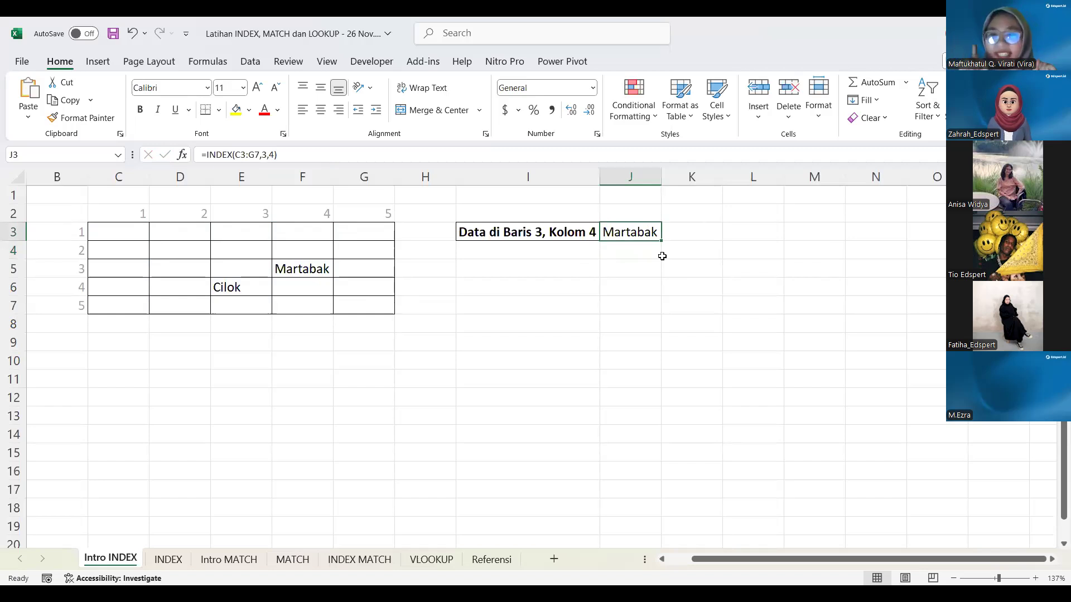
{"action": "type", "text": "="}
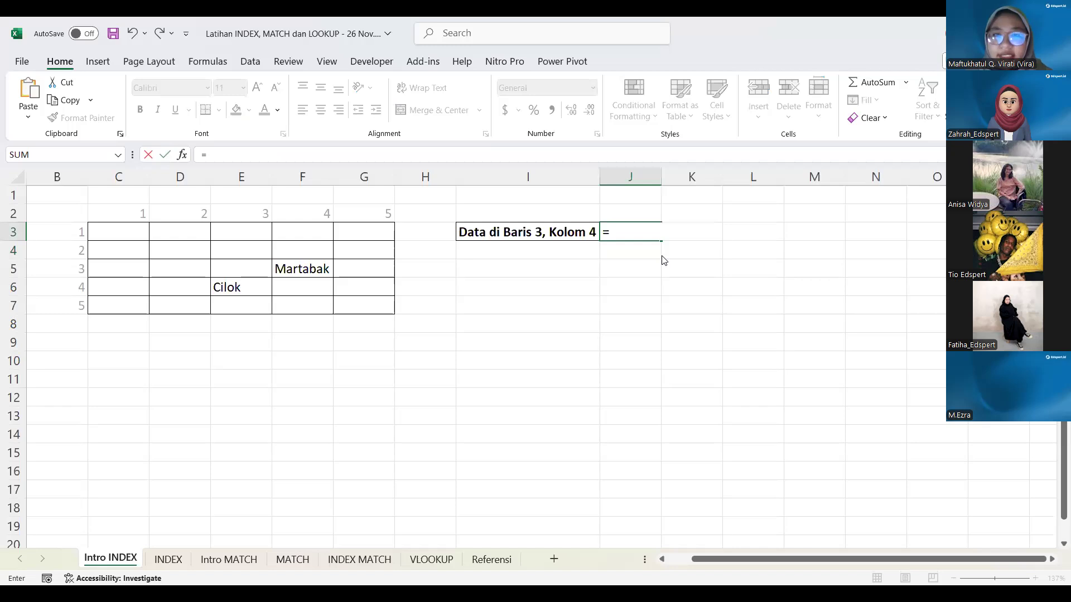
{"action": "type", "text": "INDEX"}
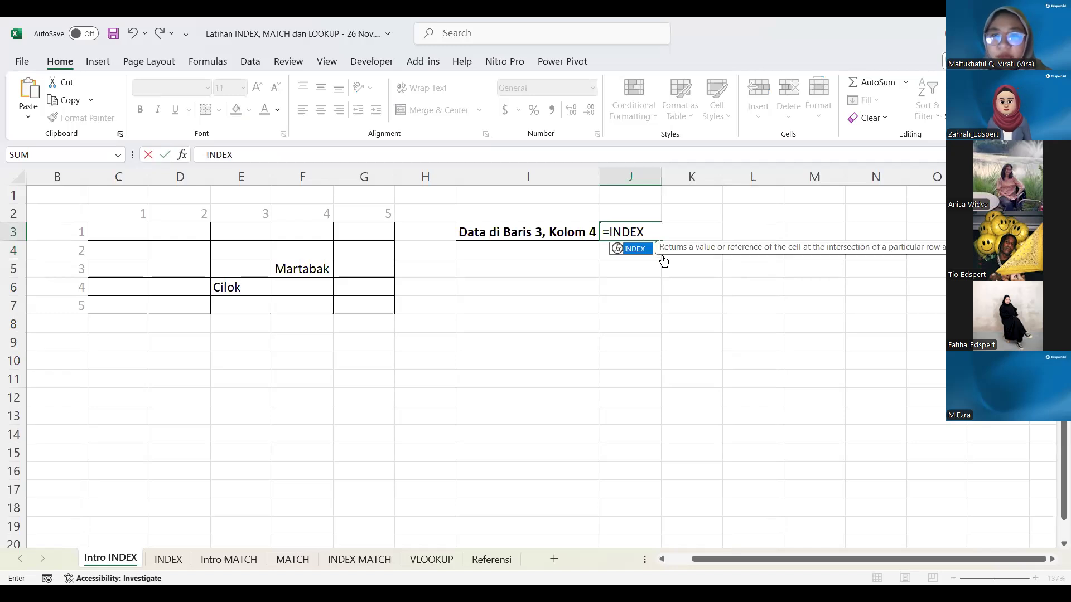
{"action": "type", "text": "("}
{"action": "left_click_drag", "start_coordinate": [116, 230], "coordinate": [364, 296]}
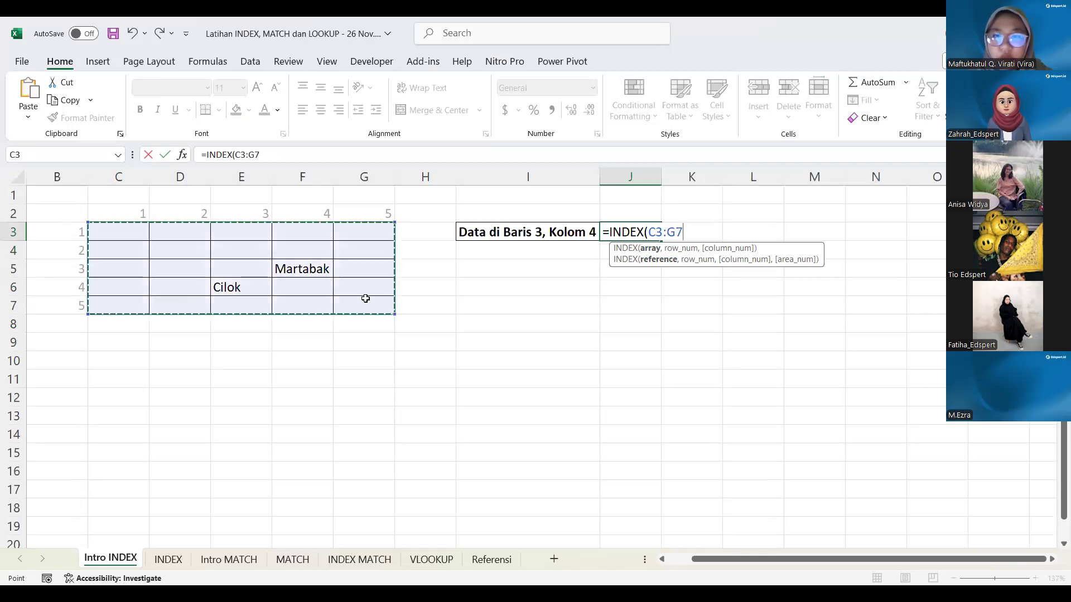
{"action": "type", "text": ","}
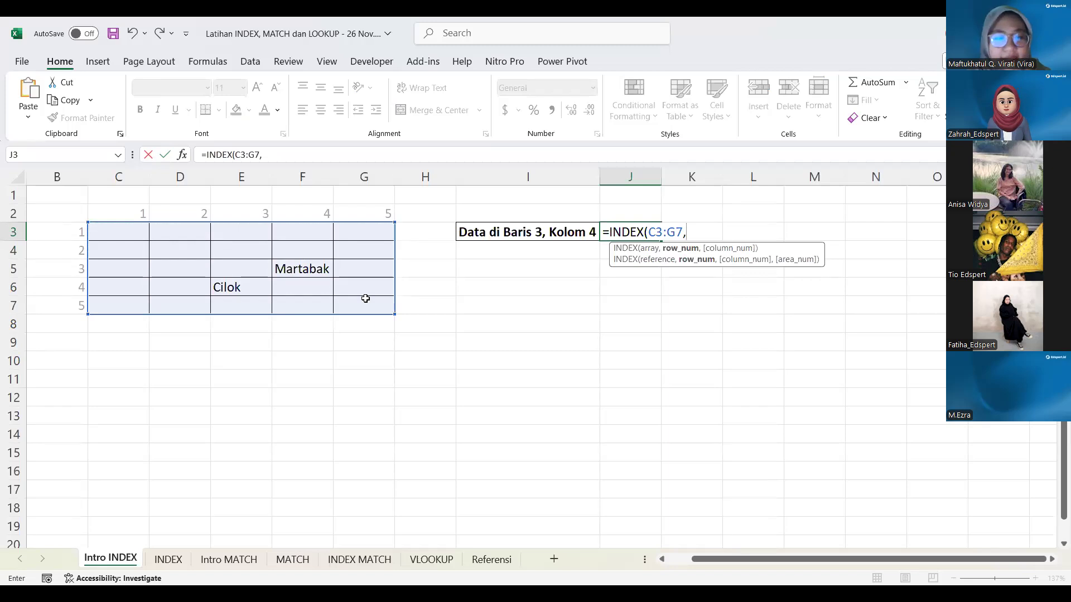
{"action": "type", "text": "3,4"}
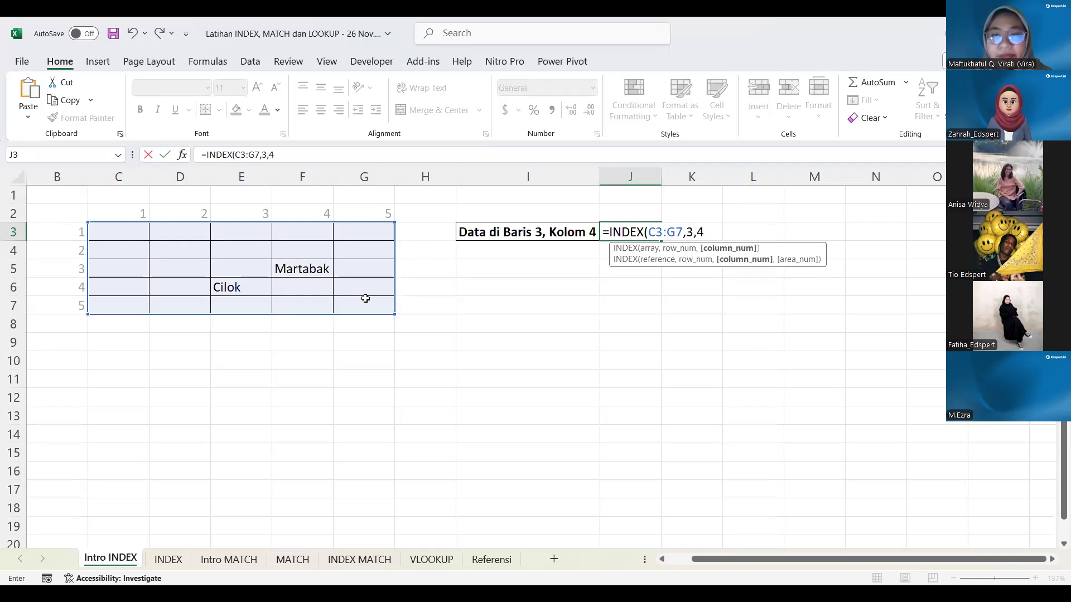
{"action": "type", "text": ")"}
{"action": "key", "text": "Return"}
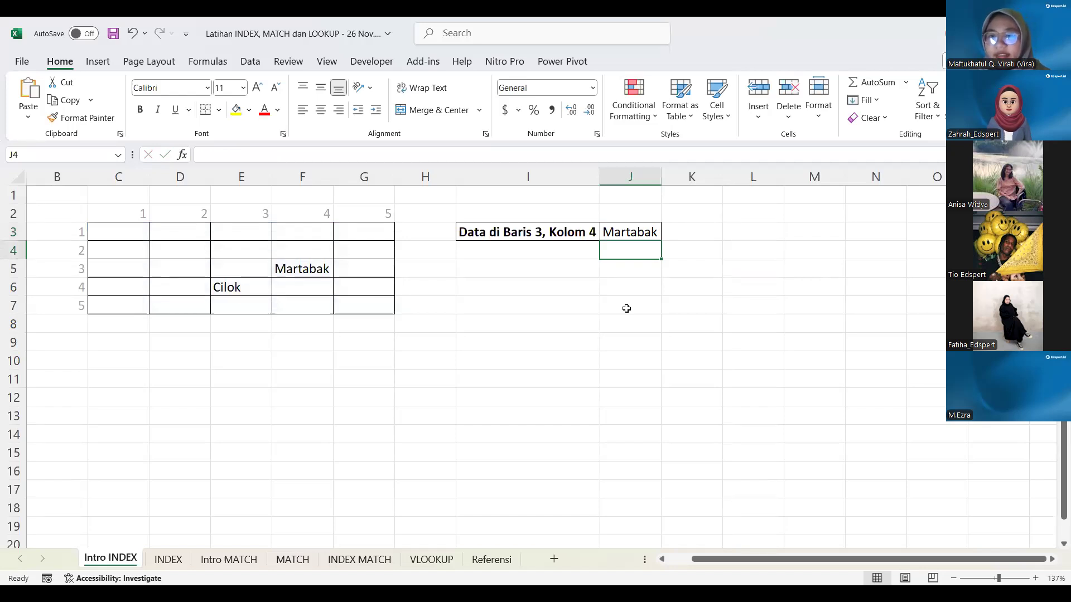
Enter =FORMULATEXT(J3) in cell K3 to display the INDEX formula as text beside its result.
{"action": "left_click", "coordinate": [696, 234]}
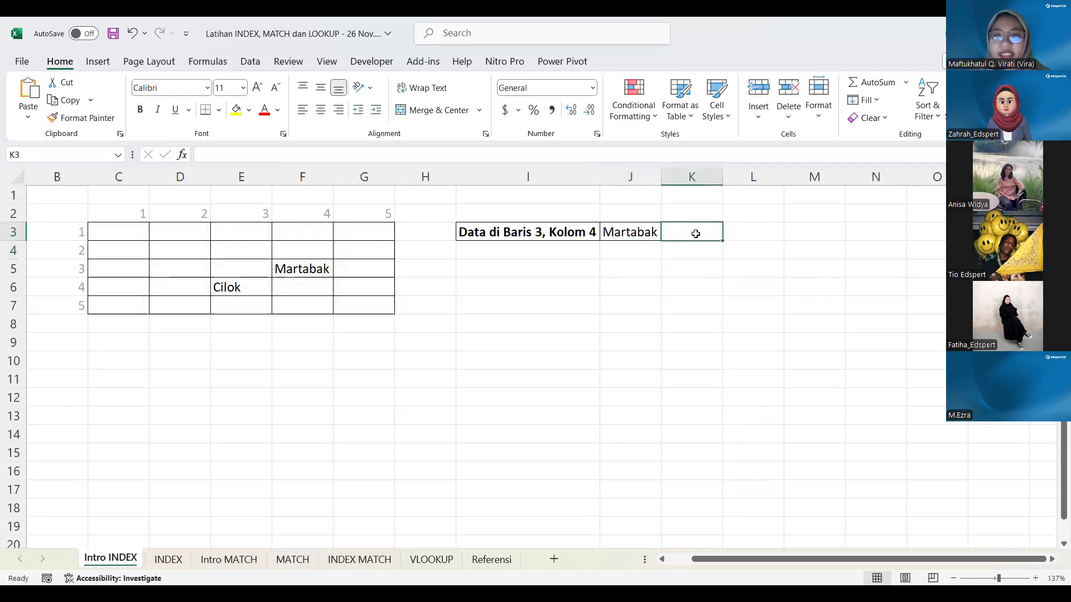
{"action": "type", "text": "="}
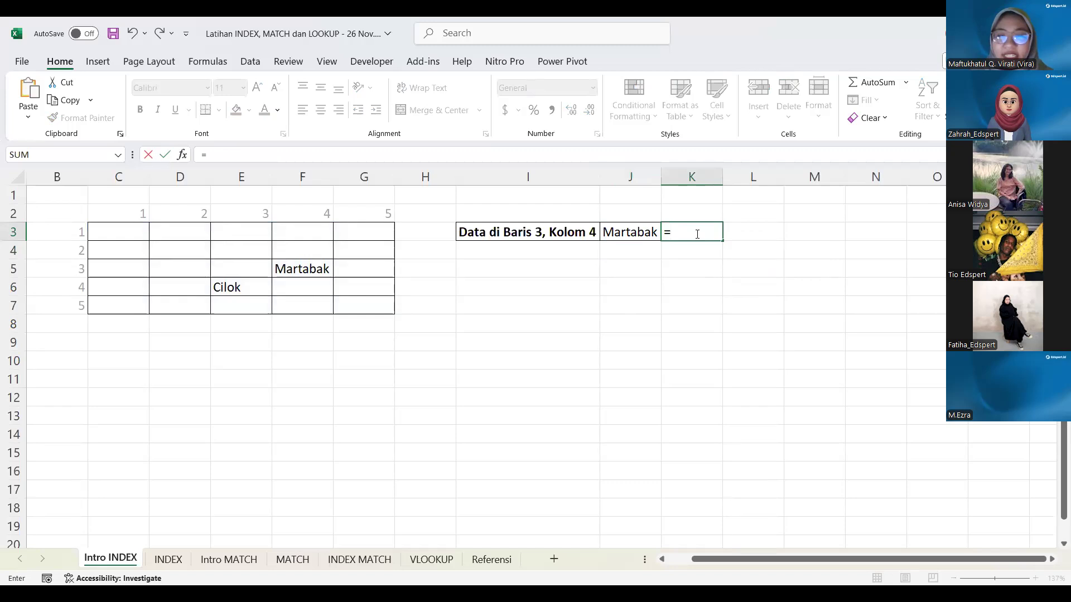
{"action": "type", "text": "FORMULATEXT(J3)"}
{"action": "key", "text": "Return"}
{"action": "scroll", "coordinate": [627, 273], "scroll_direction": "right", "scroll_amount": 1}
{"action": "scroll", "coordinate": [627, 272], "scroll_direction": "left", "scroll_amount": 1}
{"action": "left_click", "coordinate": [535, 251]}
{"action": "scroll", "coordinate": [547, 254], "scroll_direction": "right", "scroll_amount": 1}
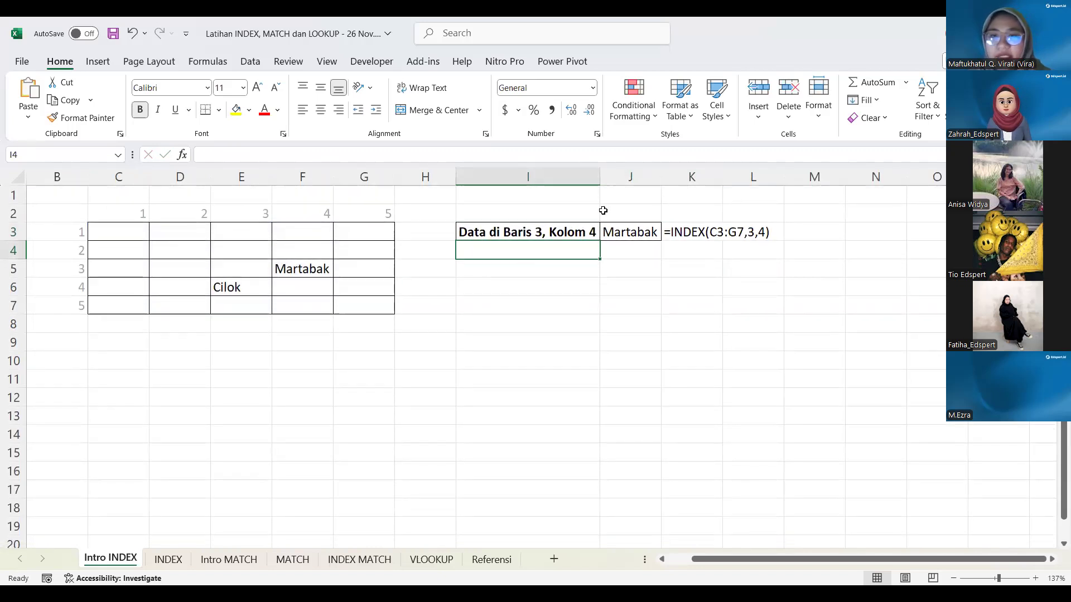
{"action": "left_click", "coordinate": [478, 298]}
{"action": "left_click", "coordinate": [643, 276]}
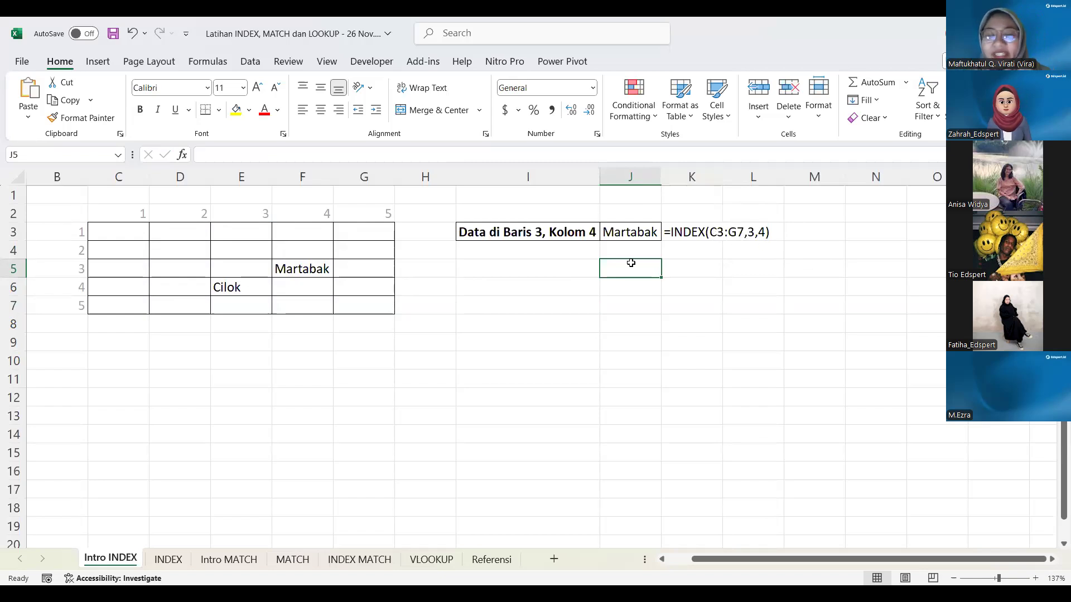
{"action": "left_click", "coordinate": [554, 255]}
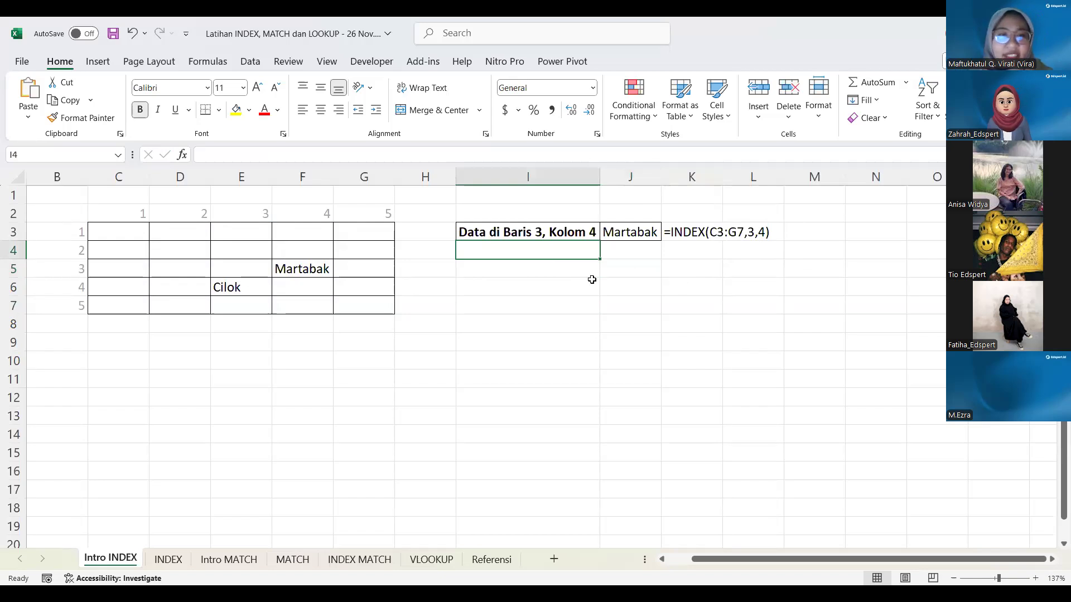
{"action": "left_click", "coordinate": [251, 287]}
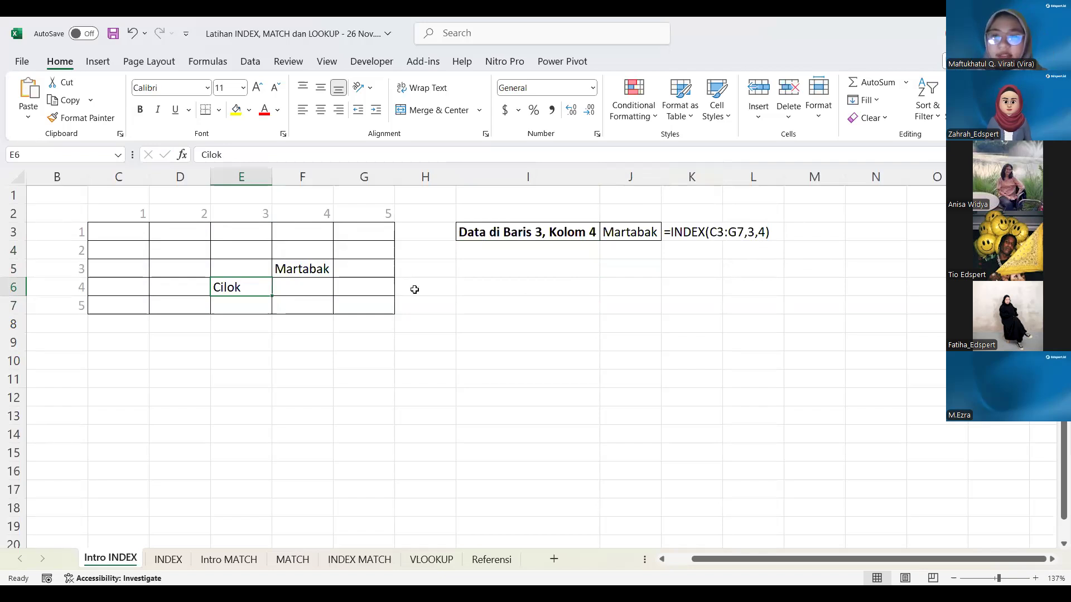
{"action": "left_click", "coordinate": [673, 229]}
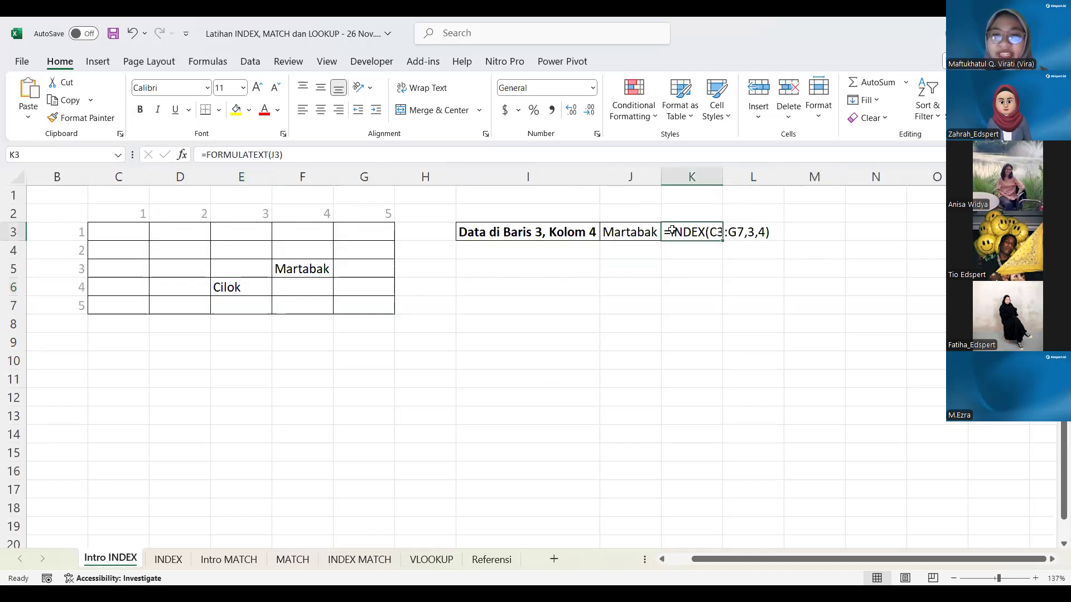
{"action": "left_click", "coordinate": [698, 256]}
{"action": "left_click", "coordinate": [687, 237]}
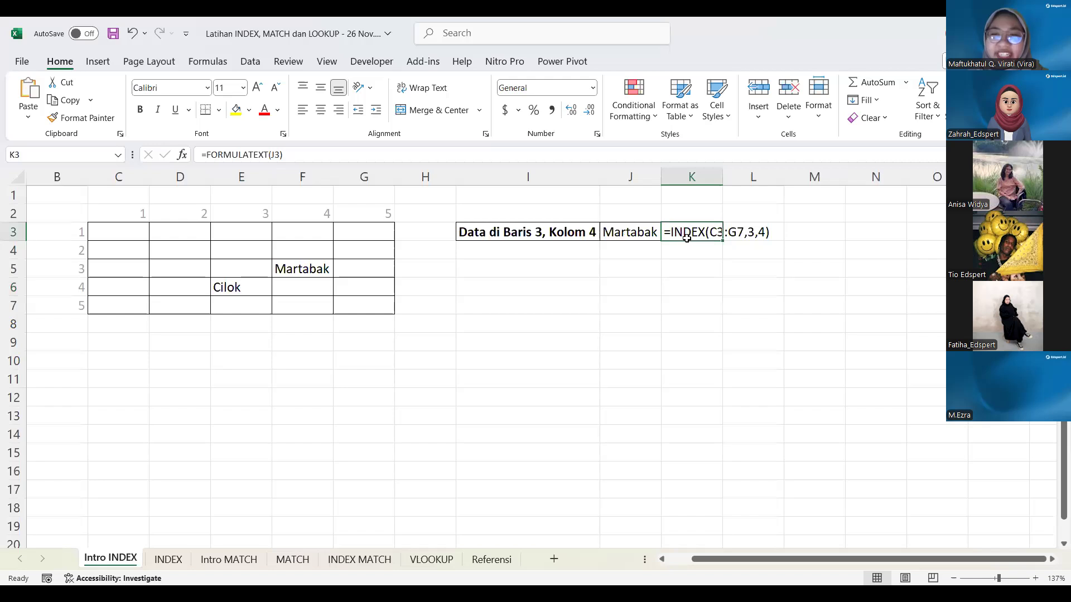
{"action": "left_click", "coordinate": [652, 261]}
{"action": "left_click", "coordinate": [640, 254]}
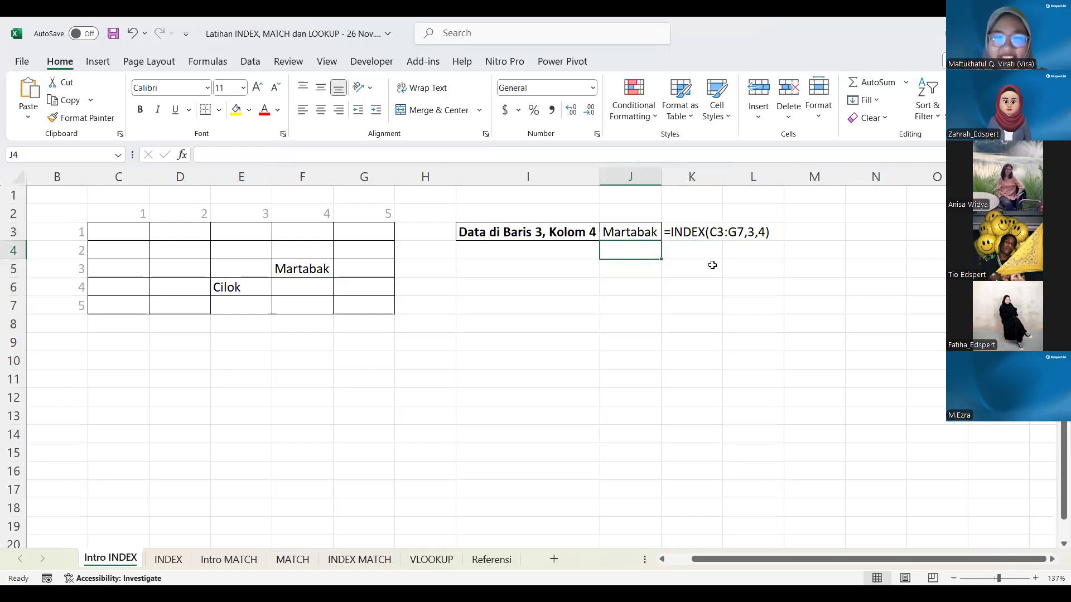
Enter the label "Data di Baris 4, Kolom 3" in cell I4, below the first label.
{"action": "left_click", "coordinate": [497, 239]}
{"action": "left_click", "coordinate": [498, 243]}
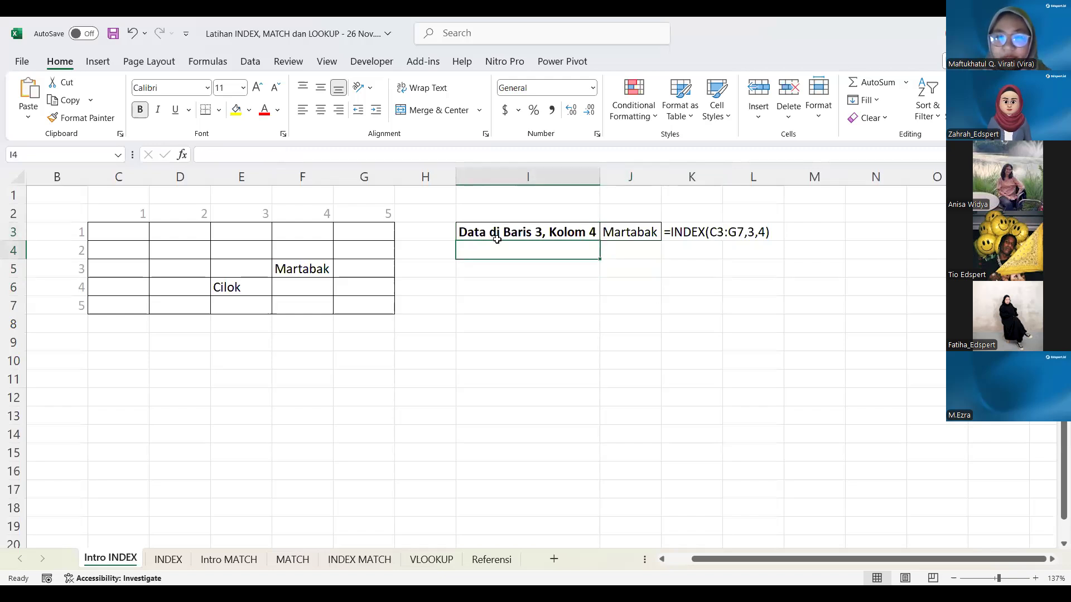
{"action": "type", "text": "Data di bar"}
{"action": "key", "text": "BackSpace"}
{"action": "key", "text": "BackSpace"}
{"action": "key", "text": "BackSpace"}
{"action": "key", "text": "BackSpace"}
{"action": "type", "text": "Baris 4, "}
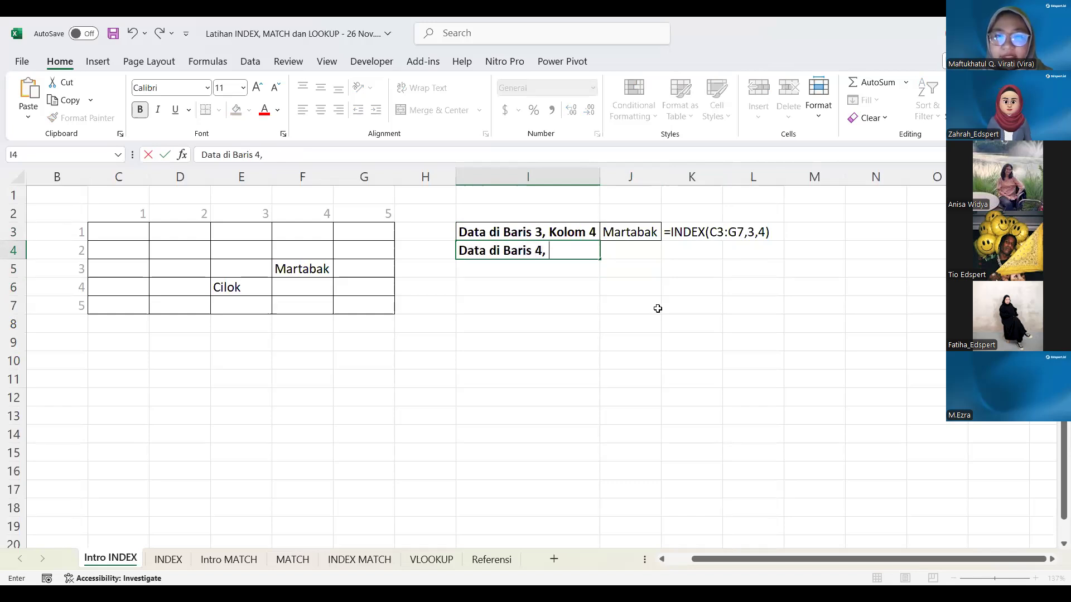
{"action": "type", "text": "Kolom 3"}
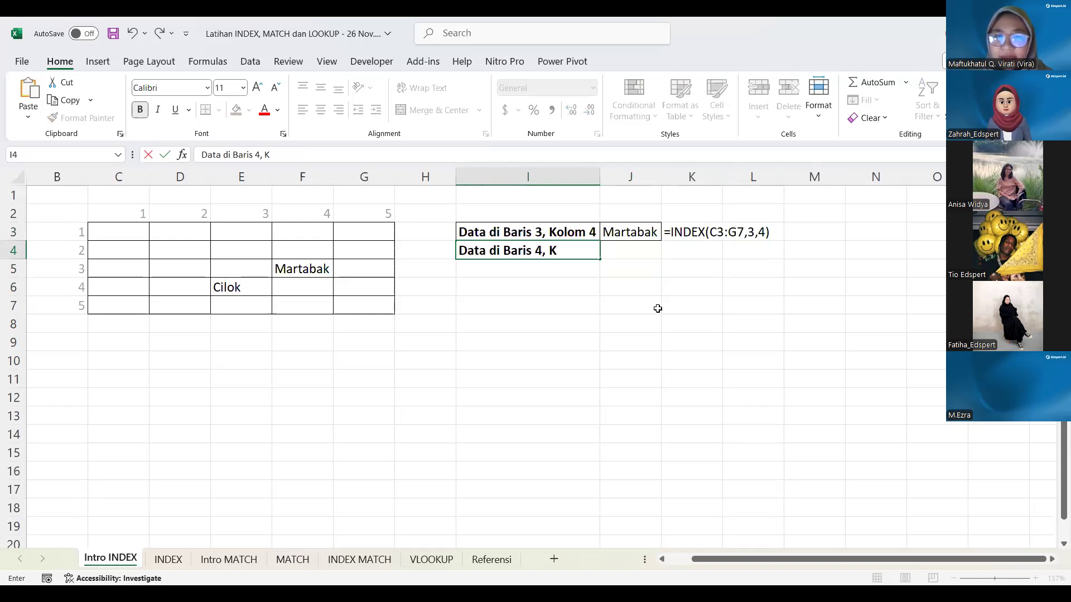
{"action": "key", "text": "Return"}
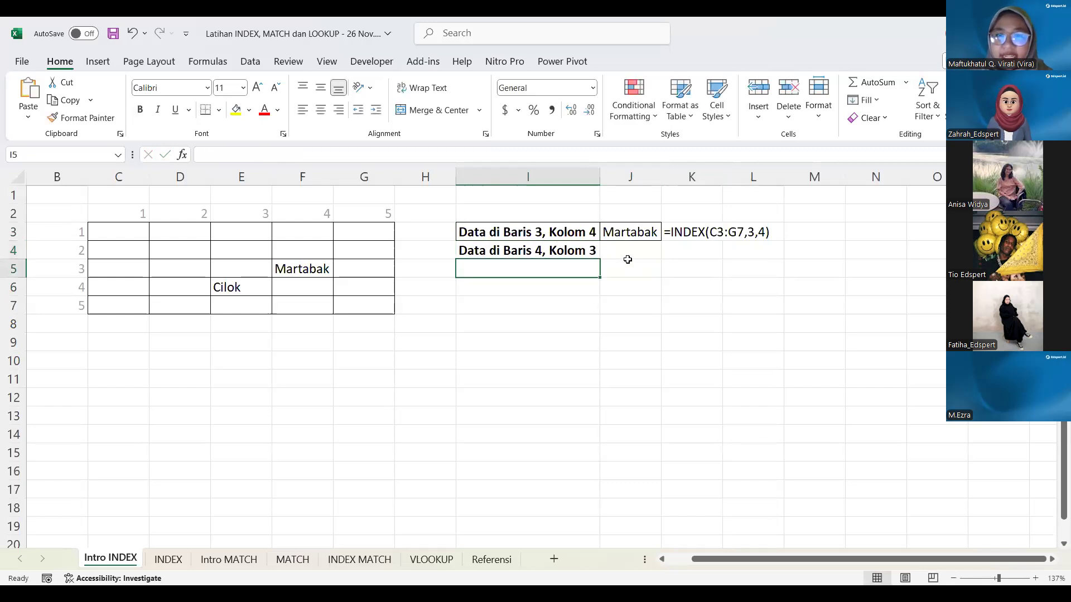
Enter =INDEX(C3:G7,4,3) in cell J4, beside the label "Data di Baris 4, Kolom 3".
{"action": "left_click", "coordinate": [614, 247]}
{"action": "type", "text": "="}
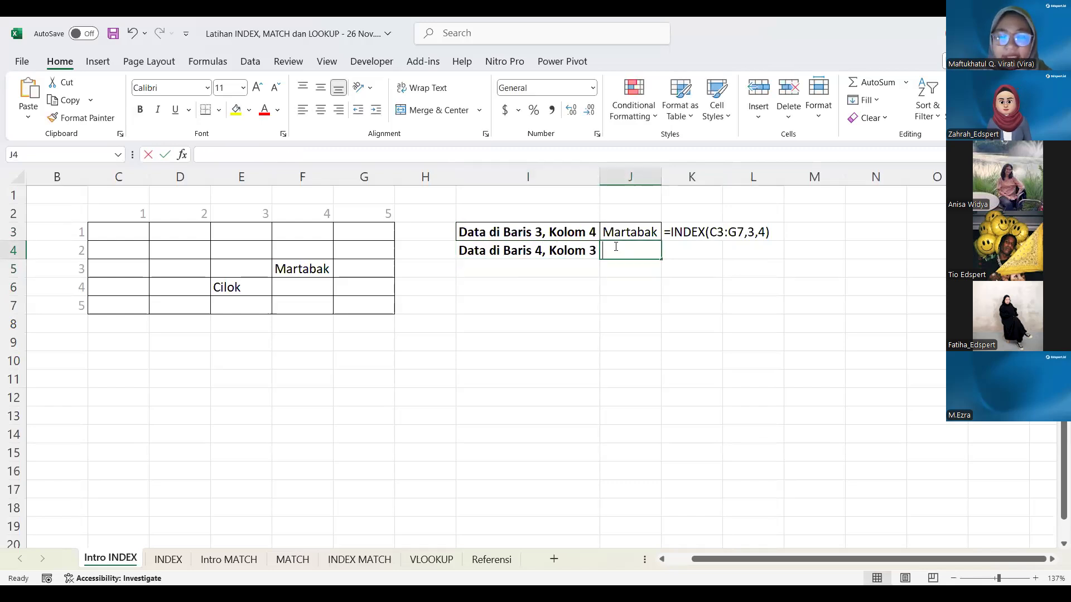
{"action": "type", "text": "INDEX"}
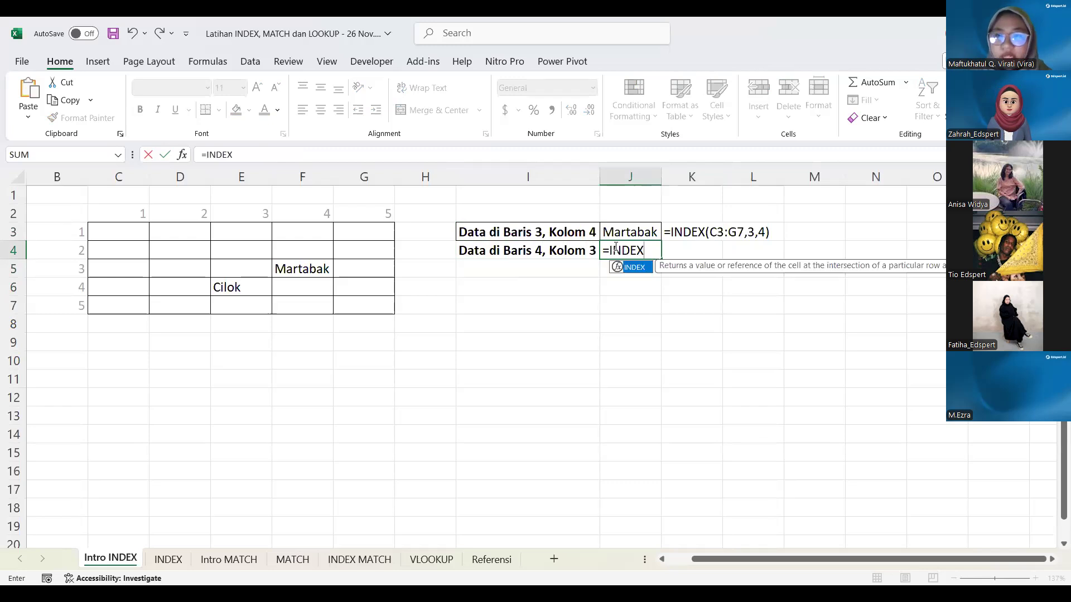
{"action": "type", "text": "("}
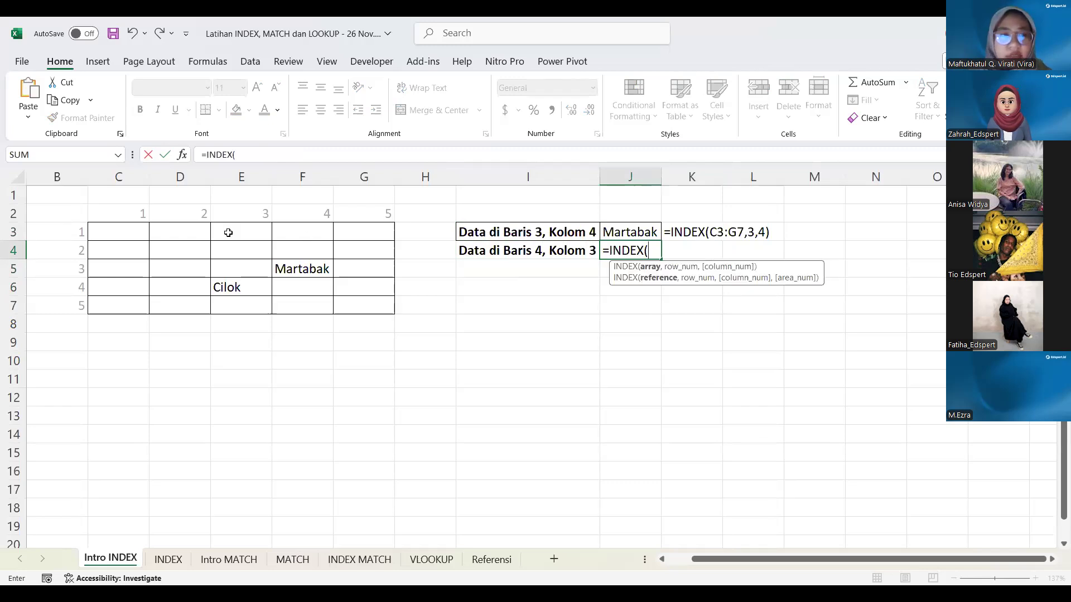
{"action": "left_click", "coordinate": [129, 228]}
{"action": "left_click_drag", "start_coordinate": [129, 228], "coordinate": [366, 302]}
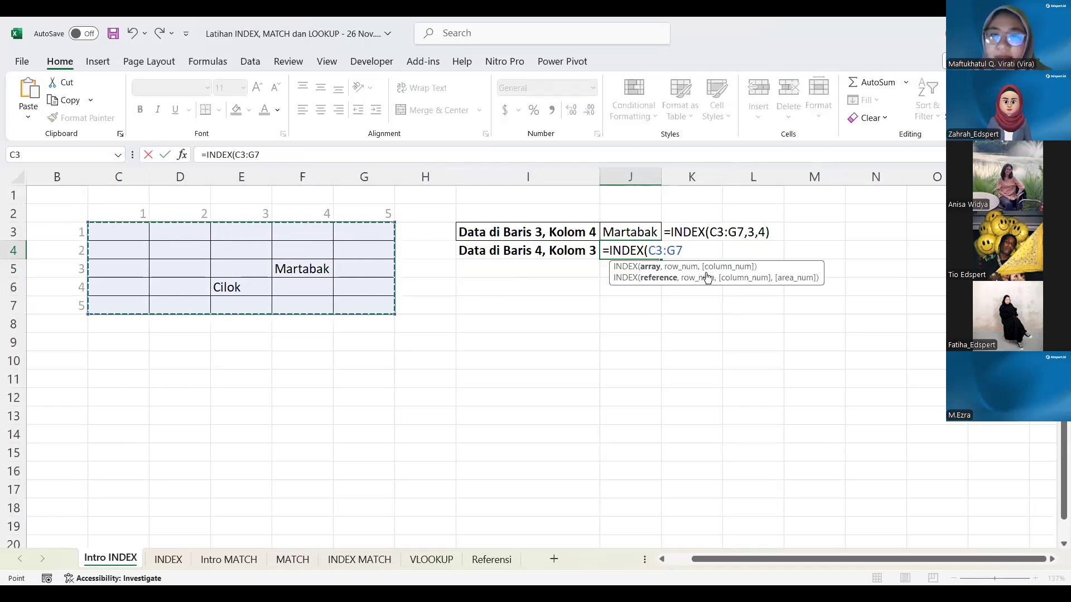
{"action": "type", "text": ",4,3"}
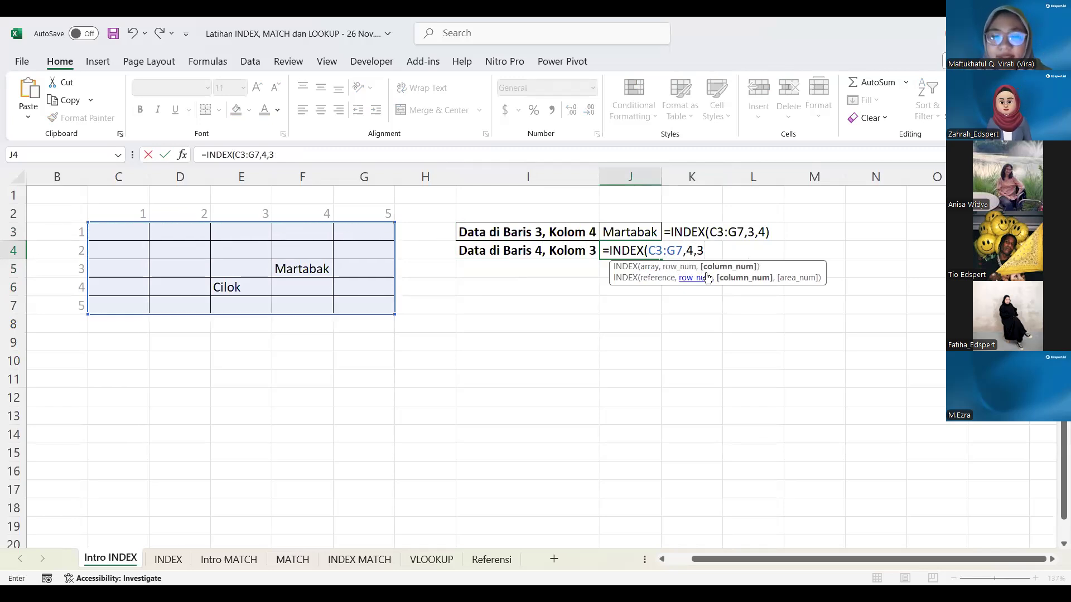
{"action": "type", "text": ")"}
{"action": "key", "text": "Return"}
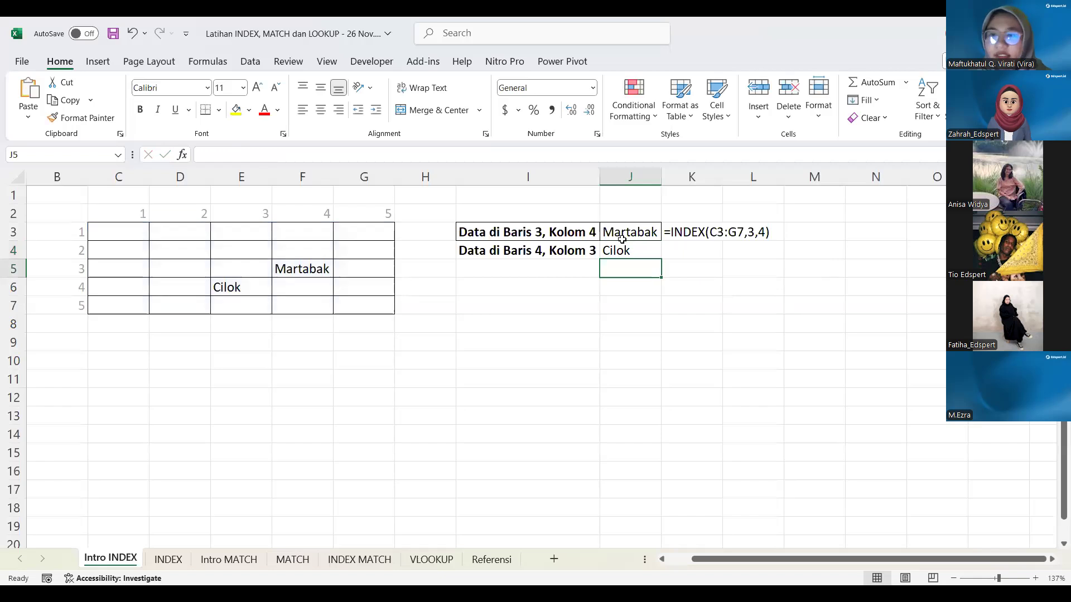
Fill the FORMULATEXT formula from cell K3 down to K4.
{"action": "left_click", "coordinate": [698, 232]}
{"action": "left_click_drag", "start_coordinate": [720, 242], "coordinate": [697, 270]}
{"action": "left_click", "coordinate": [697, 271]}
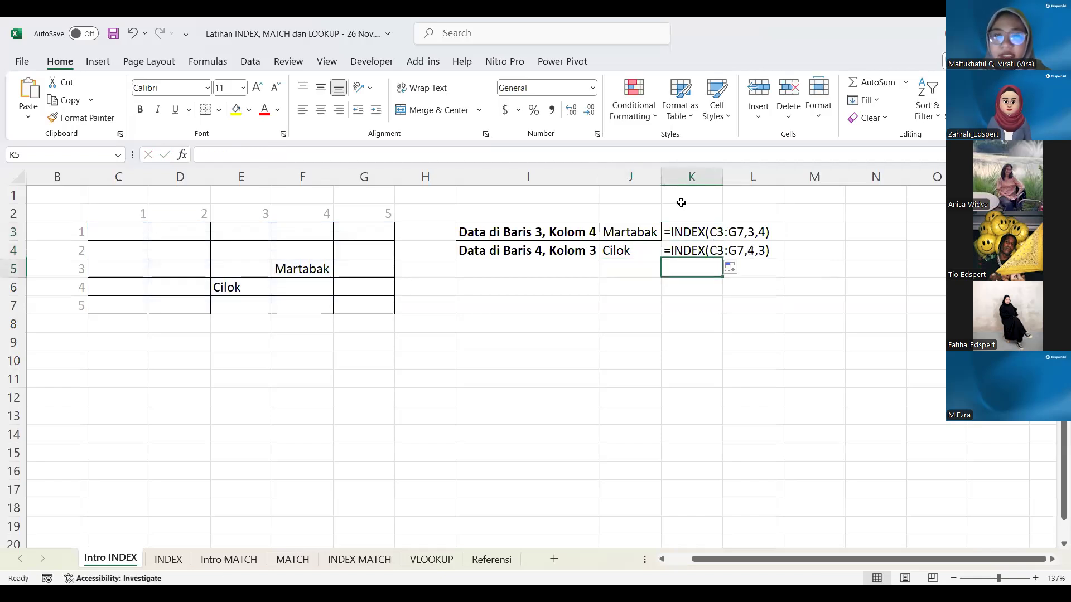
{"action": "key", "text": "Left"}
{"action": "key", "text": "Left"}
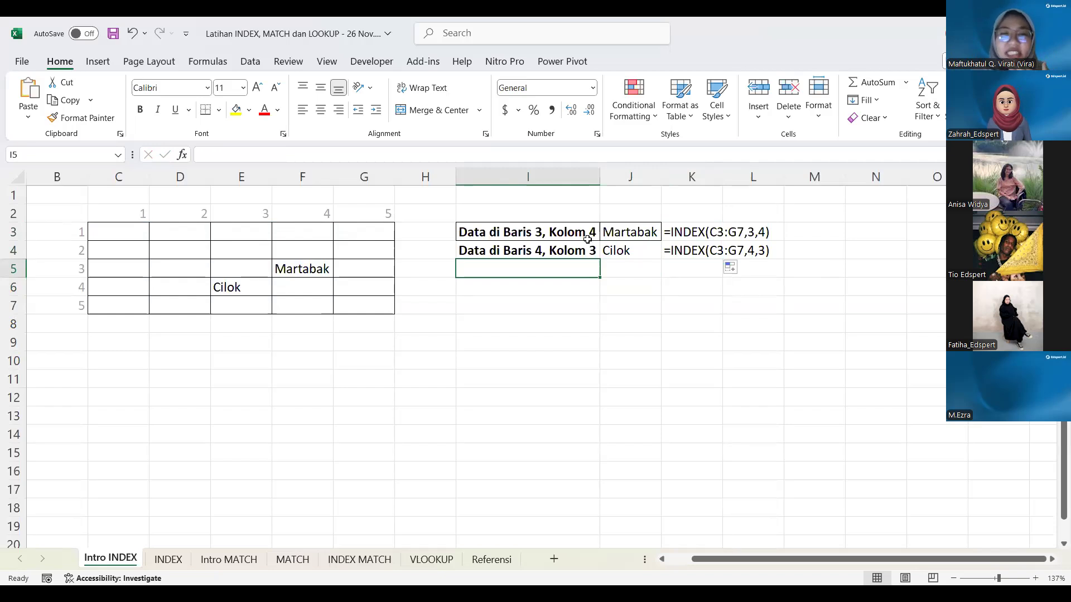
Copy the table value "Martabak" from cell F5 into cell J6.
{"action": "left_click", "coordinate": [315, 269]}
{"action": "key", "text": "ctrl+c"}
{"action": "key", "text": "Right"}
{"action": "key", "text": "Right"}
{"action": "key", "text": "Right"}
{"action": "key", "text": "Right"}
{"action": "key", "text": "Down"}
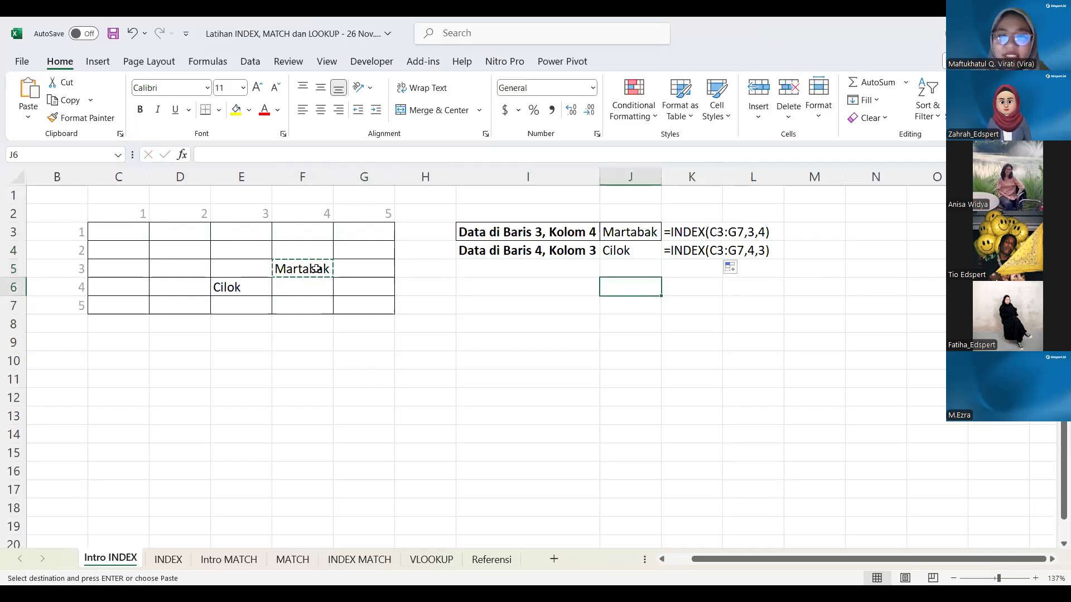
{"action": "key", "text": "ctrl+v"}
Try replacing the table value in cell F5 with "Terang Bulan", and undo the change.
{"action": "key", "text": "Left"}
{"action": "key", "text": "Left"}
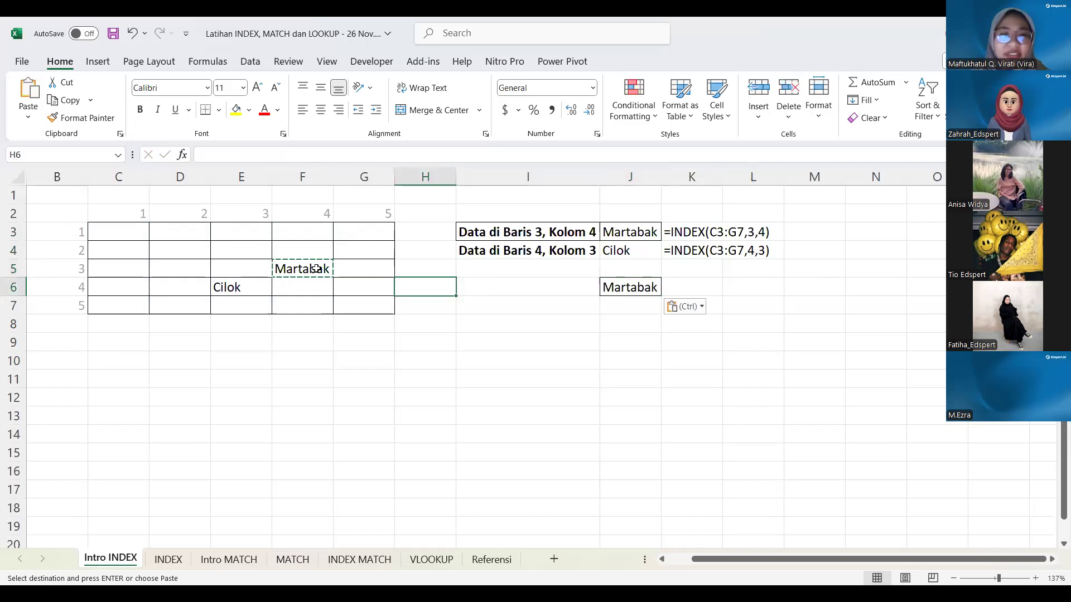
{"action": "key", "text": "Up"}
{"action": "key", "text": "Left"}
{"action": "key", "text": "Left"}
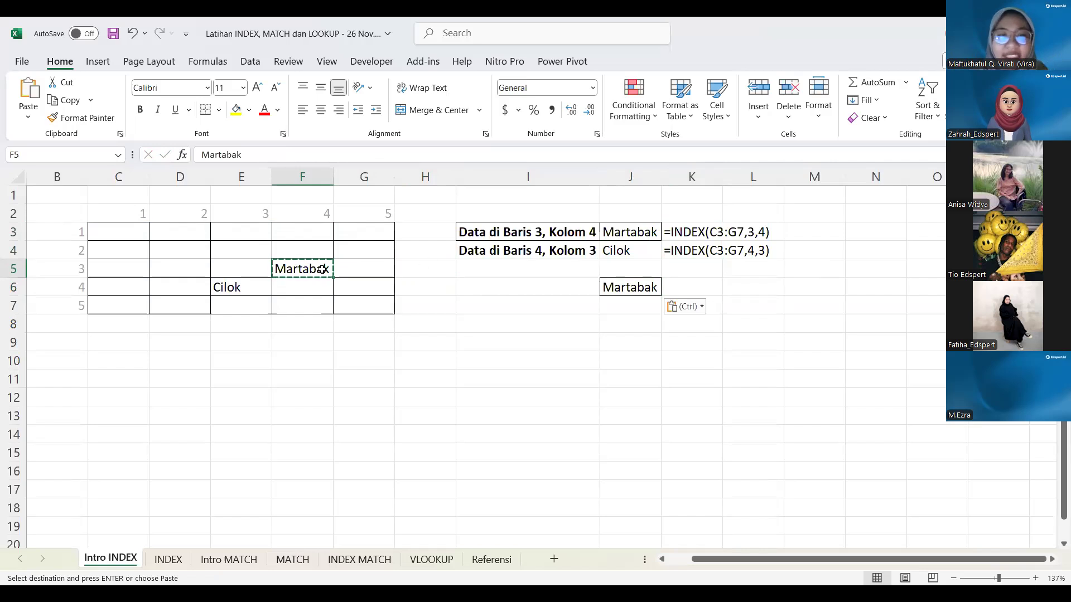
{"action": "type", "text": "N"}
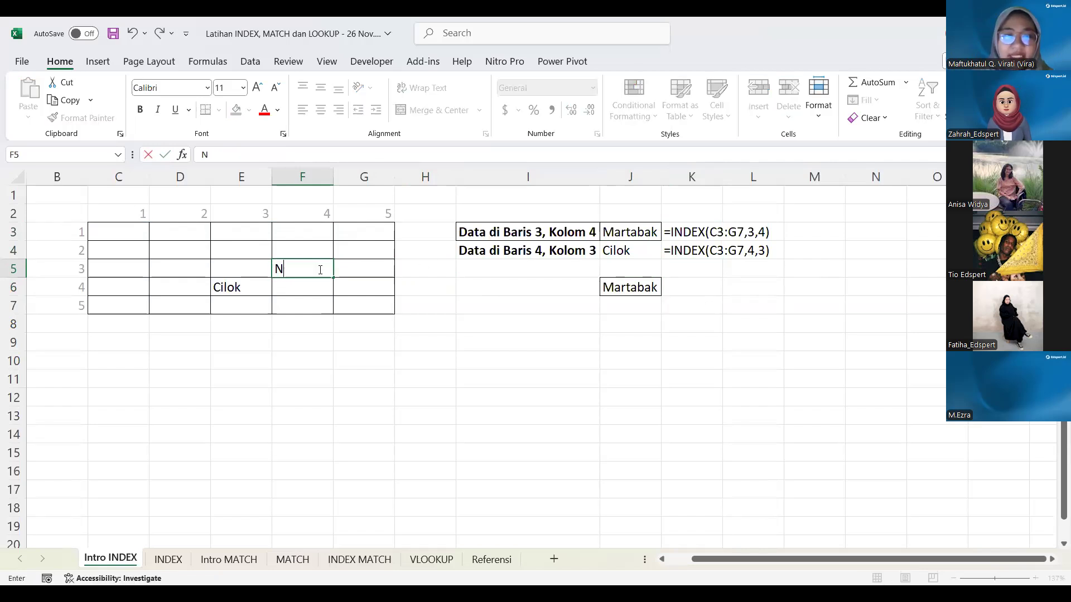
{"action": "key", "text": "BackSpace"}
{"action": "type", "text": "Terang BUla"}
{"action": "key", "text": "BackSpace"}
{"action": "key", "text": "BackSpace"}
{"action": "type", "text": "ulan"}
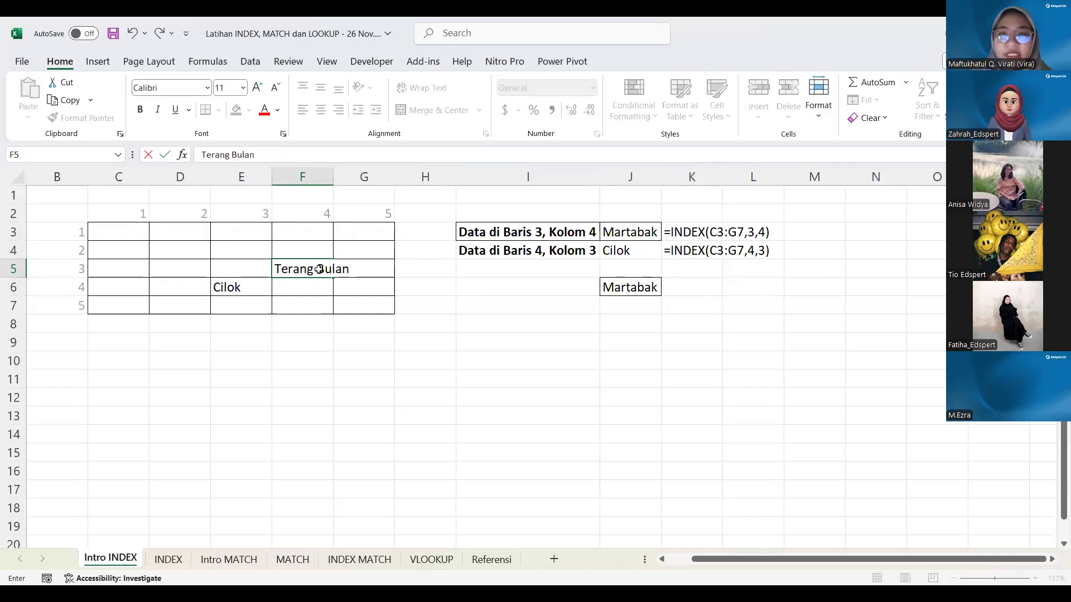
{"action": "key", "text": "Return"}
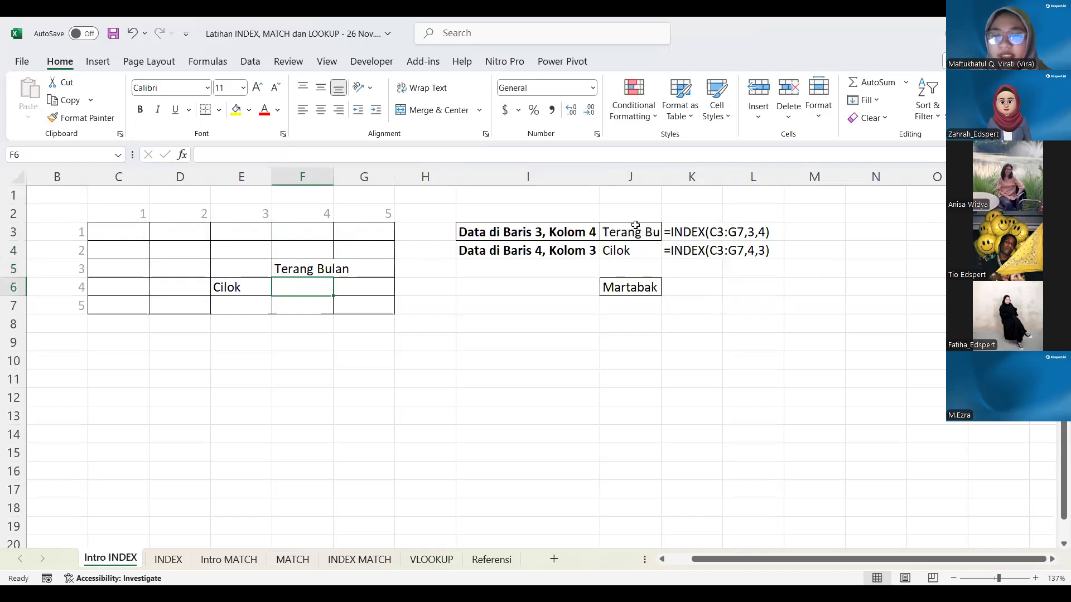
{"action": "key", "text": "ctrl+z"}
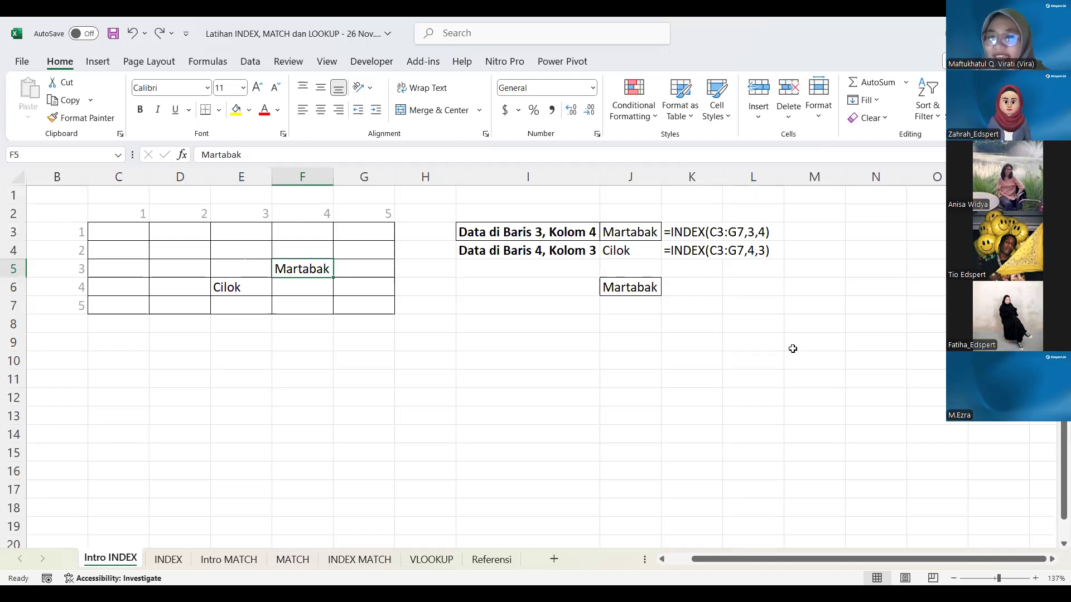
{"action": "left_click", "coordinate": [646, 263]}
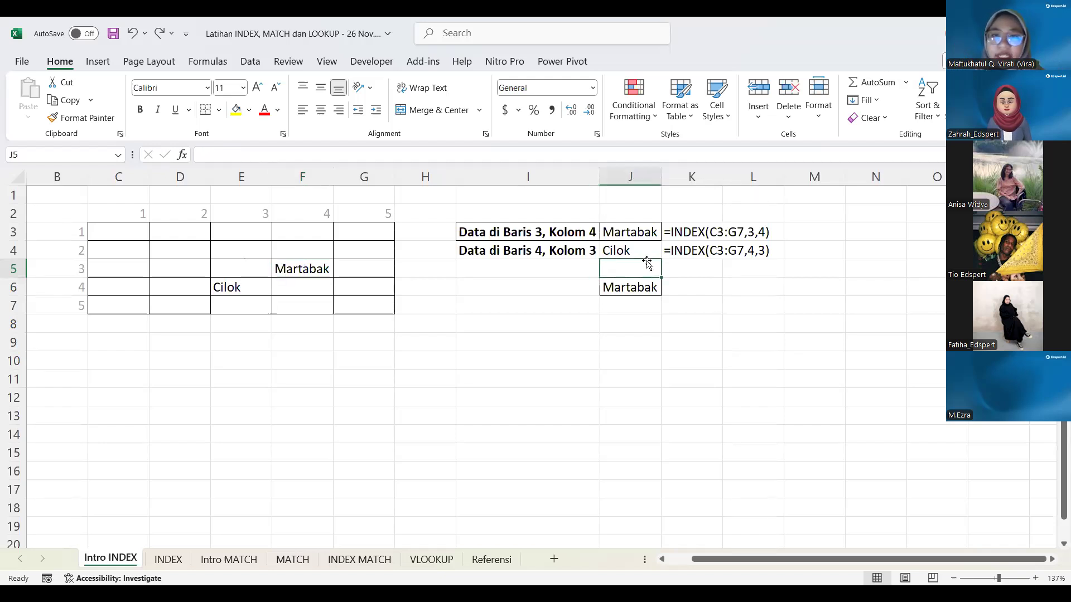
{"action": "type", "text": "="}
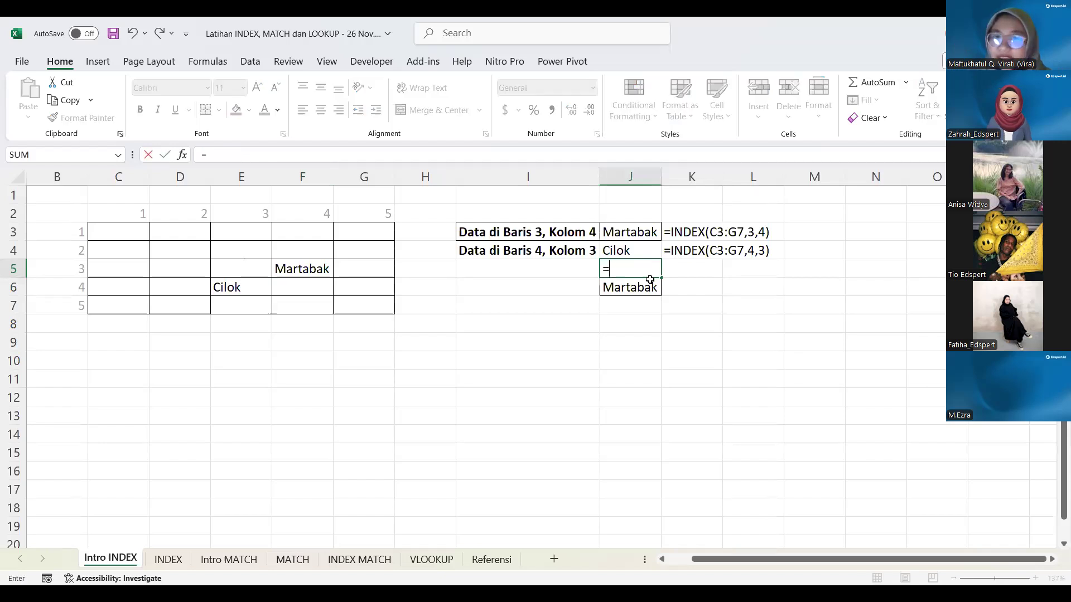
{"action": "type", "text": "INDEX("}
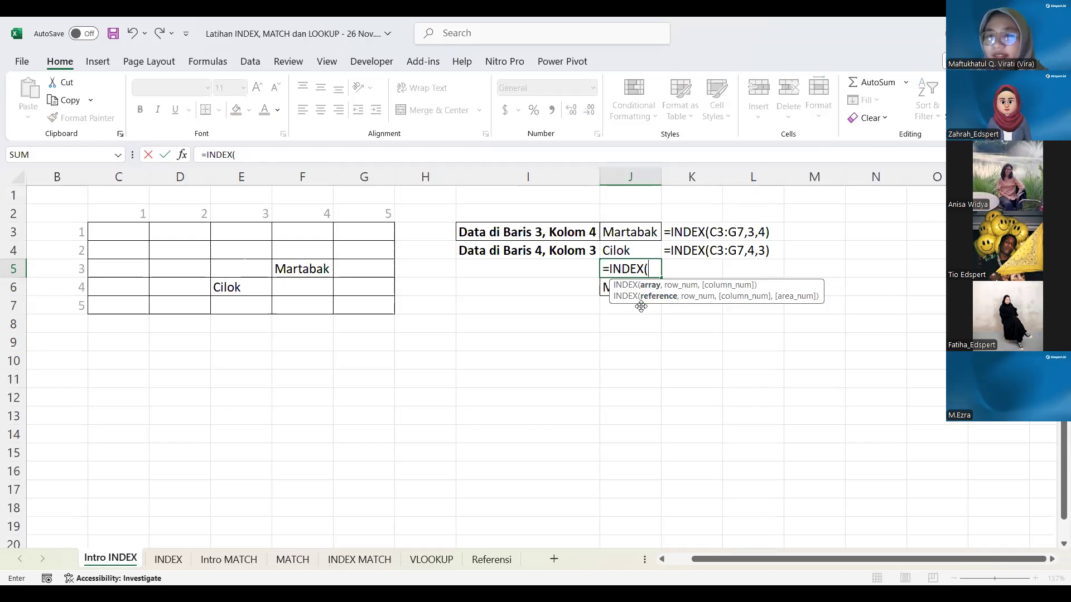
{"action": "key", "text": "Escape"}
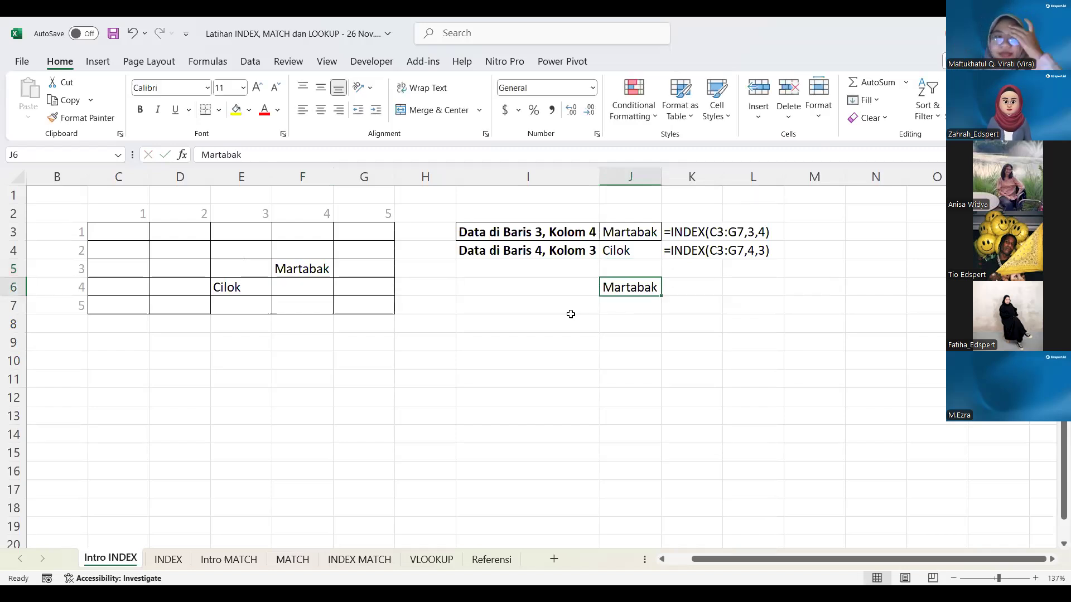
Try replacing the table value "Cilok" in cell E6 with "Ayam Bakar", and undo the change.
{"action": "left_click", "coordinate": [312, 280]}
{"action": "left_click", "coordinate": [238, 282]}
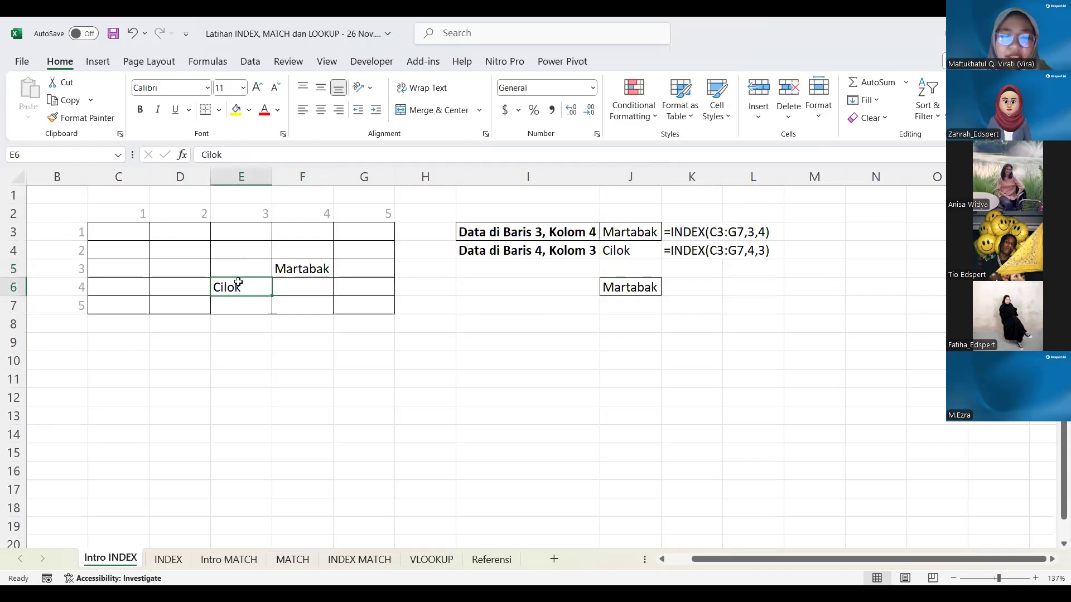
{"action": "double_click", "coordinate": [239, 283]}
{"action": "key", "text": "BackSpace"}
{"action": "key", "text": "BackSpace"}
{"action": "key", "text": "BackSpace"}
{"action": "key", "text": "BackSpace"}
{"action": "key", "text": "BackSpace"}
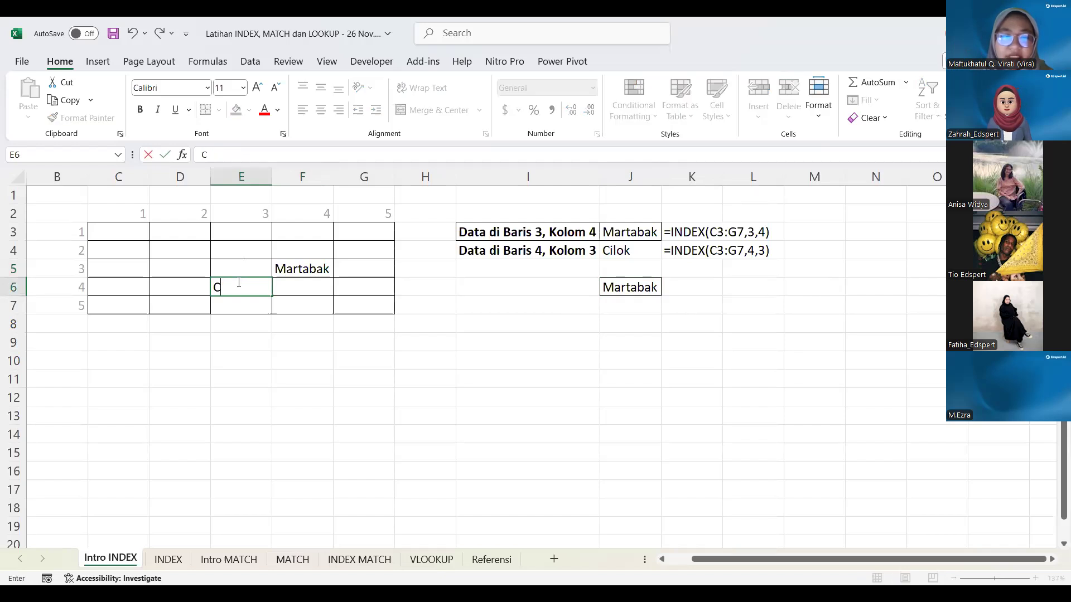
{"action": "type", "text": "Ayam Bakar"}
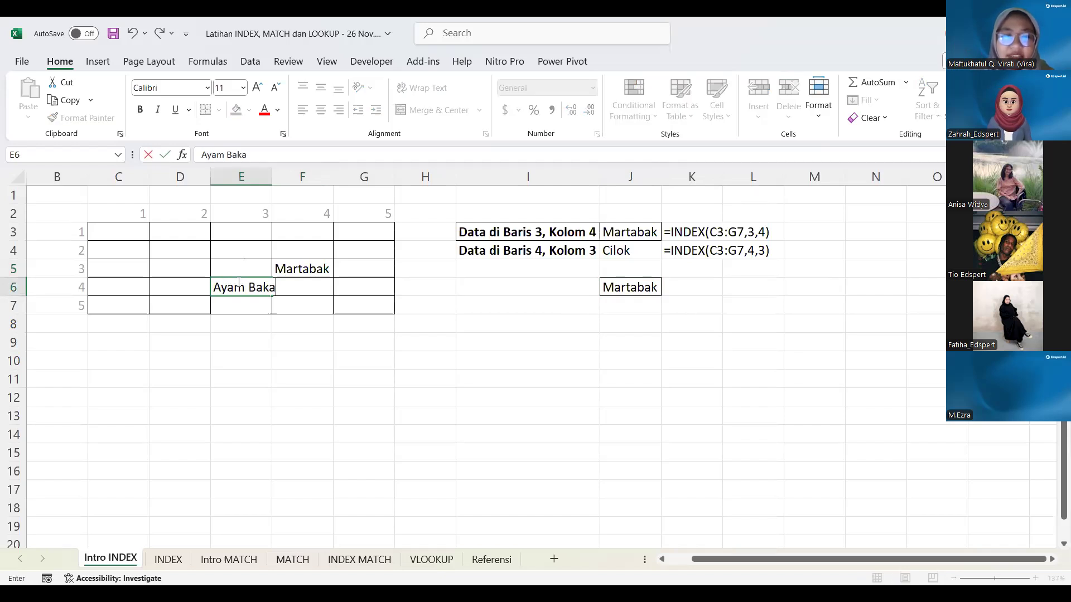
{"action": "key", "text": "Return"}
{"action": "key", "text": "ctrl+z"}
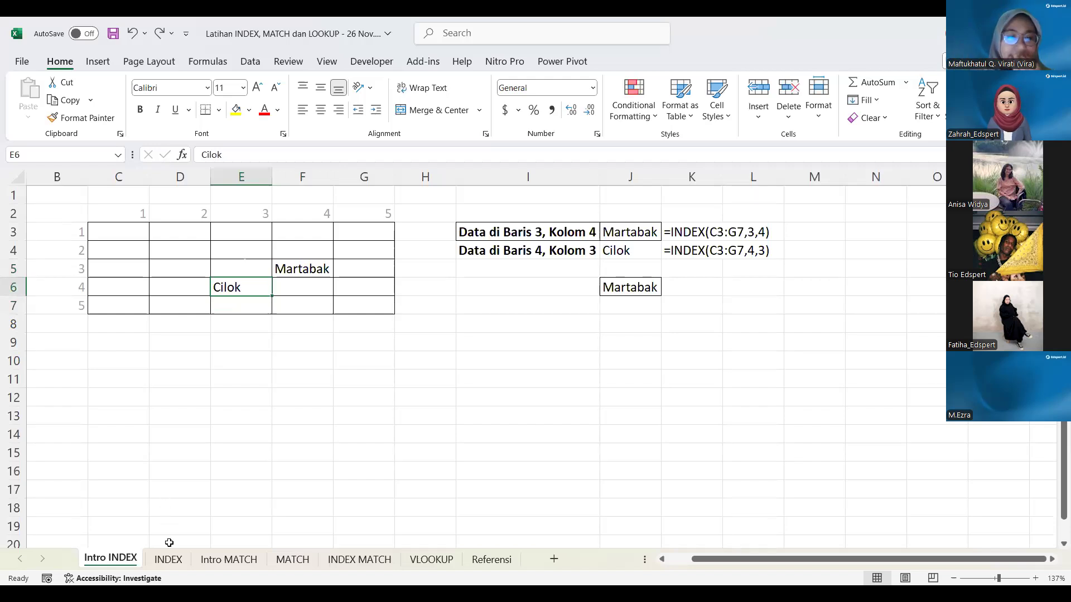
Switch to the INDEX sheet and enlarge the view of the score table to 112%.
{"action": "left_click", "coordinate": [168, 559]}
{"action": "left_click", "coordinate": [422, 294]}
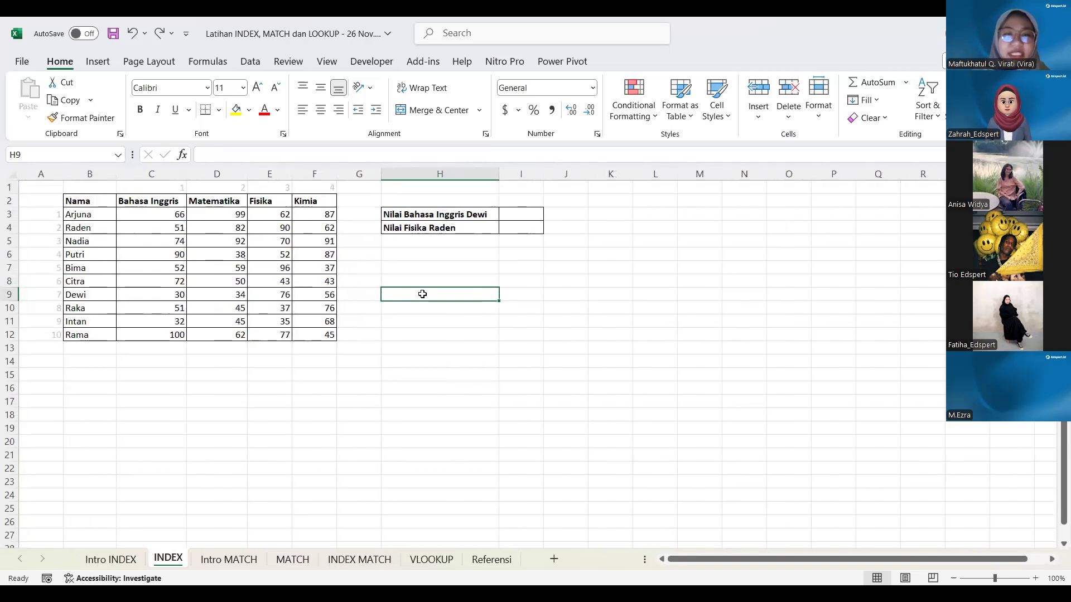
{"action": "scroll", "coordinate": [423, 294], "scroll_direction": "up", "scroll_amount": 2}
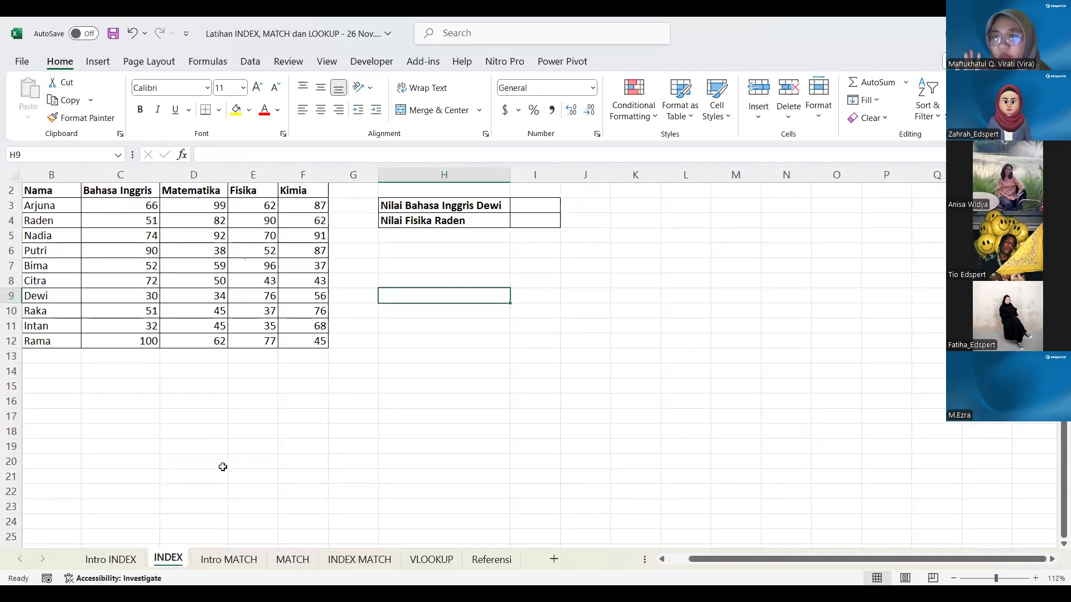
{"action": "scroll", "coordinate": [223, 467], "scroll_direction": "up", "scroll_amount": 1}
{"action": "scroll", "coordinate": [222, 467], "scroll_direction": "left", "scroll_amount": 1}
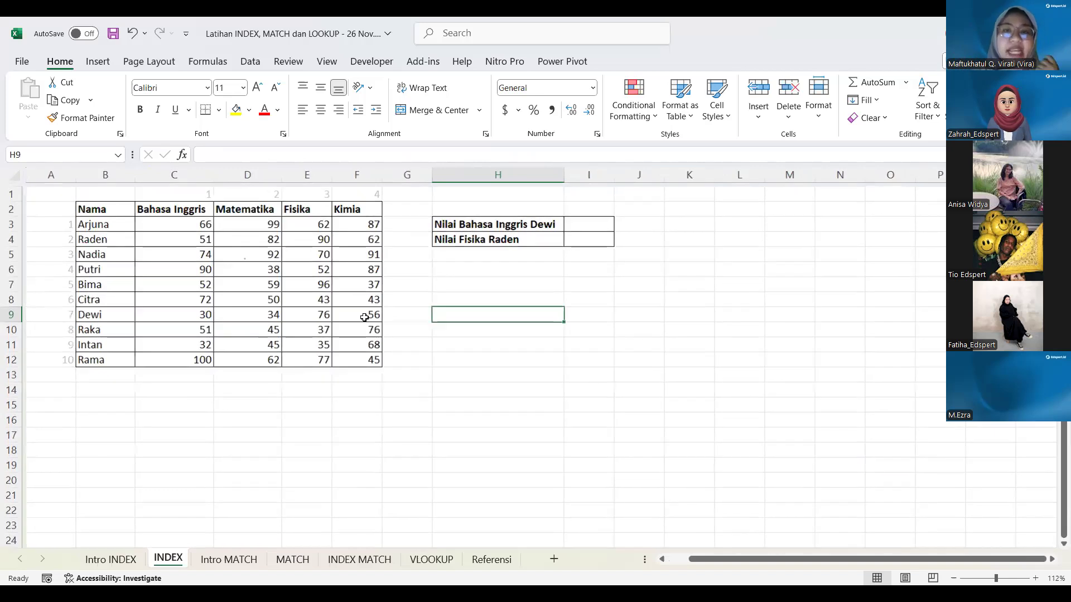
{"action": "left_click", "coordinate": [573, 277]}
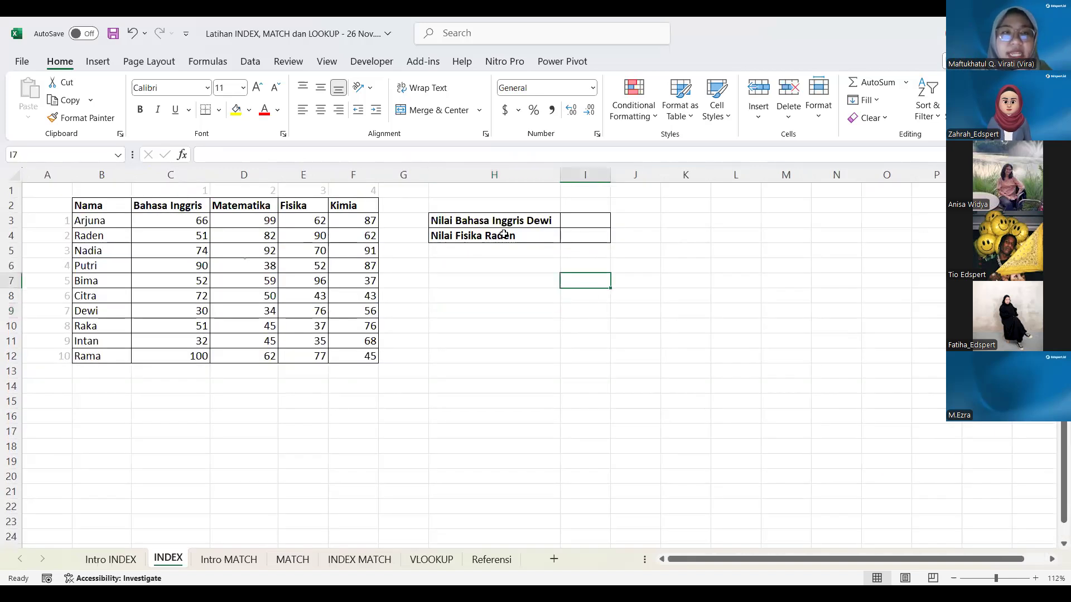
Review the score labels in H3:H4, the student names in B3:B12 and the scores in C3:F12.
{"action": "left_click", "coordinate": [504, 234]}
{"action": "left_click", "coordinate": [446, 218]}
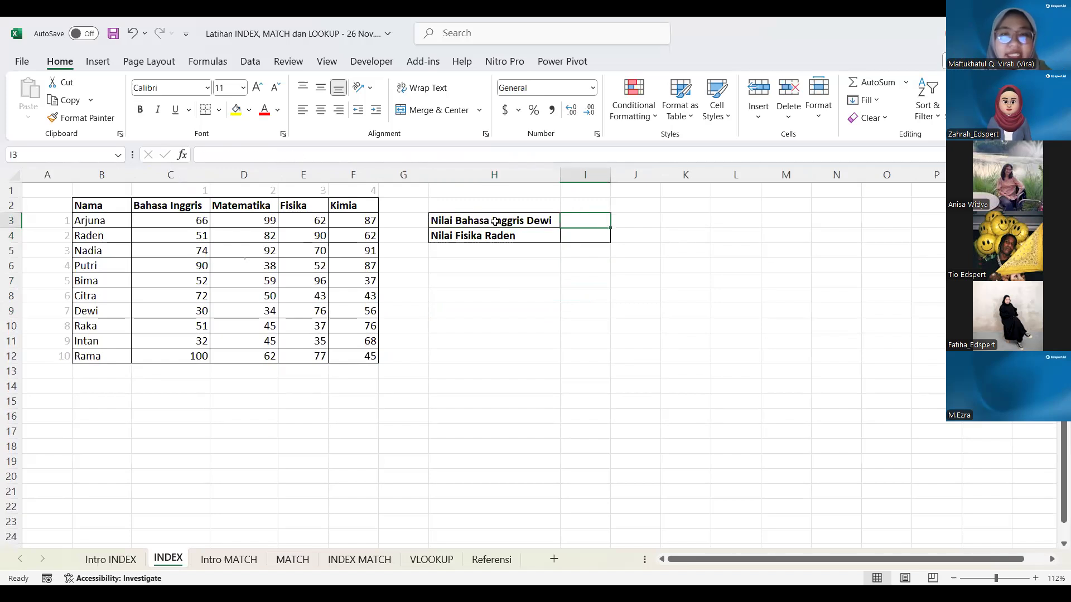
{"action": "left_click", "coordinate": [212, 251]}
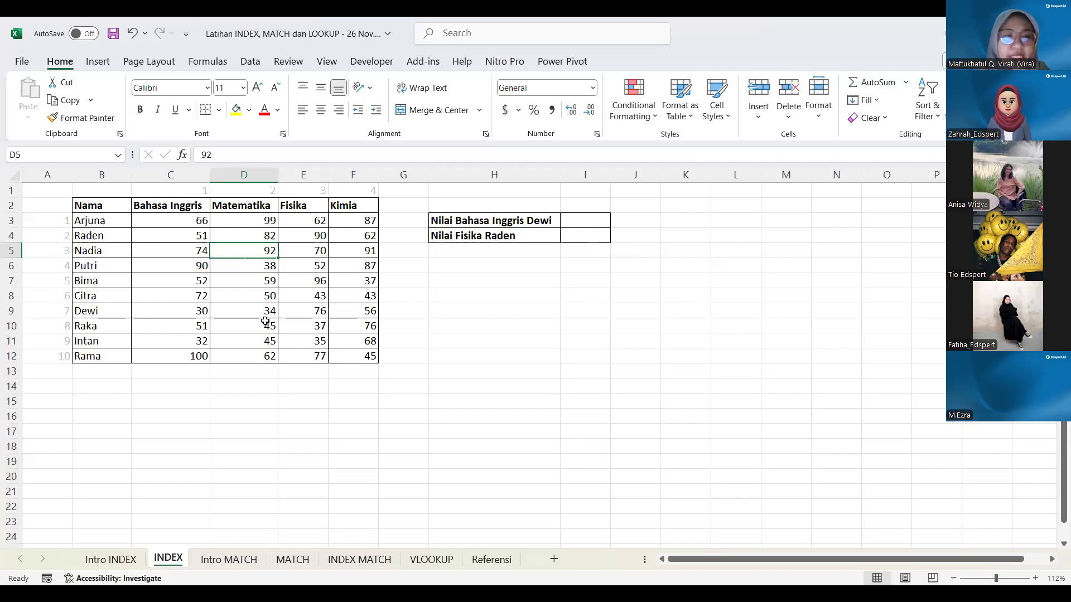
{"action": "left_click_drag", "start_coordinate": [95, 220], "coordinate": [95, 362]}
{"action": "left_click_drag", "start_coordinate": [201, 220], "coordinate": [352, 347]}
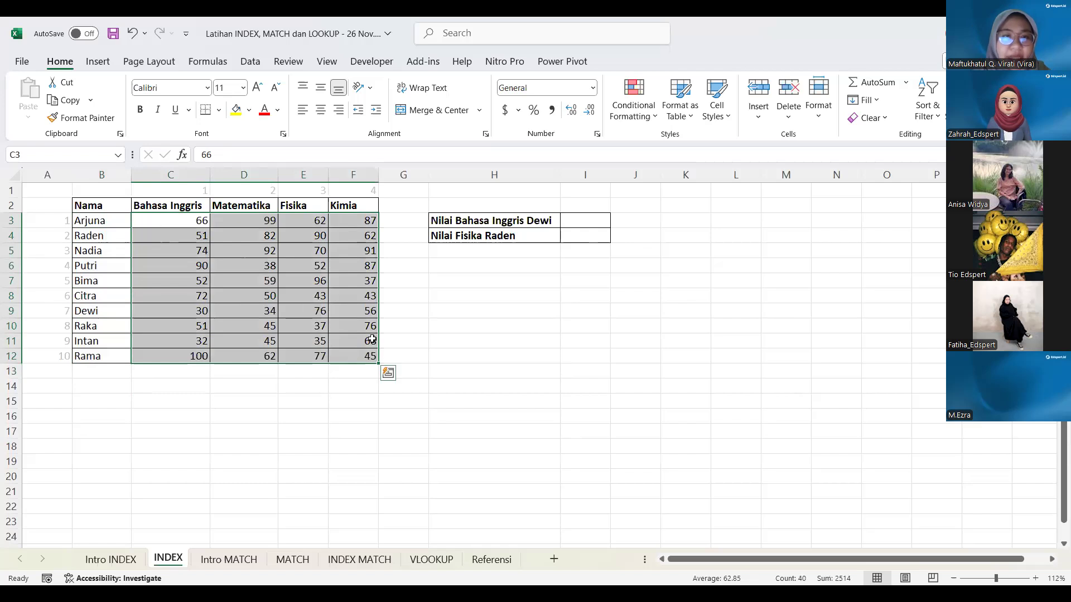
{"action": "left_click", "coordinate": [646, 281]}
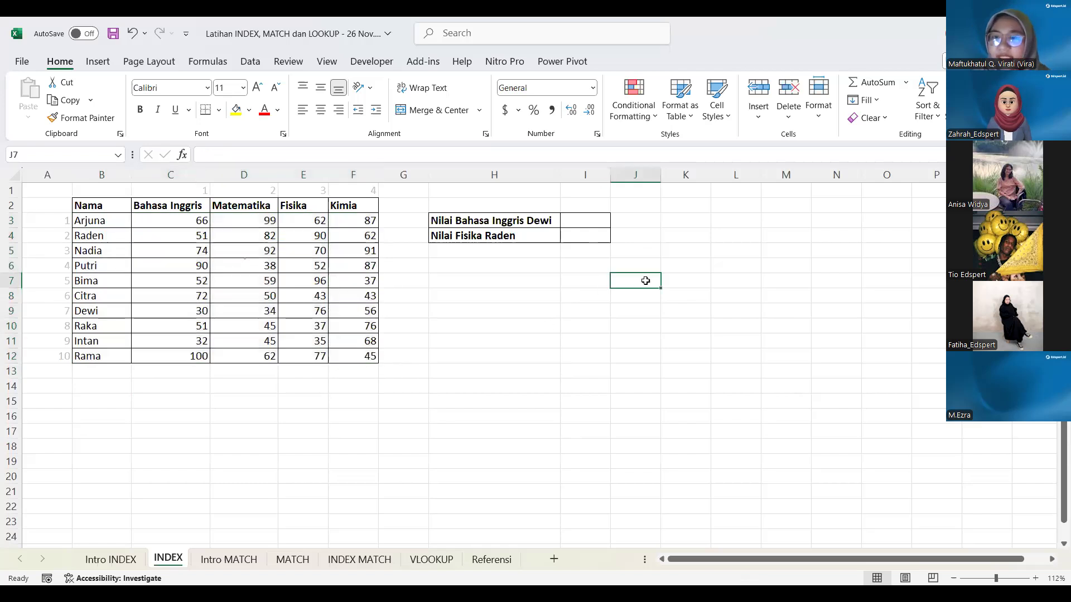
Enter =INDEX(C3:F12,7,1) in cell I3 to retrieve the requested Bahasa Inggris score.
{"action": "left_click", "coordinate": [571, 216]}
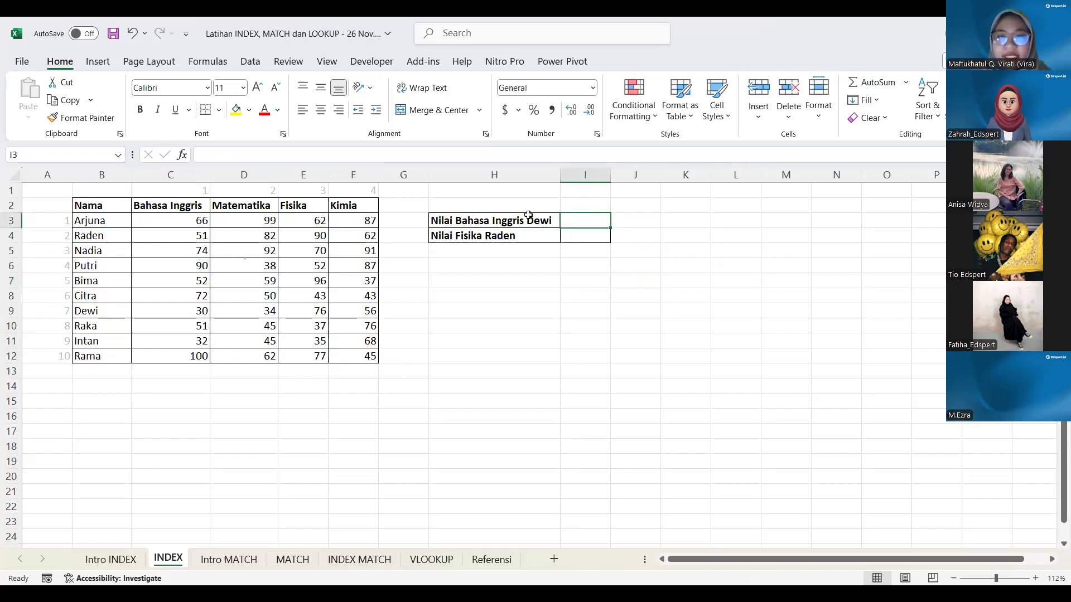
{"action": "type", "text": "="}
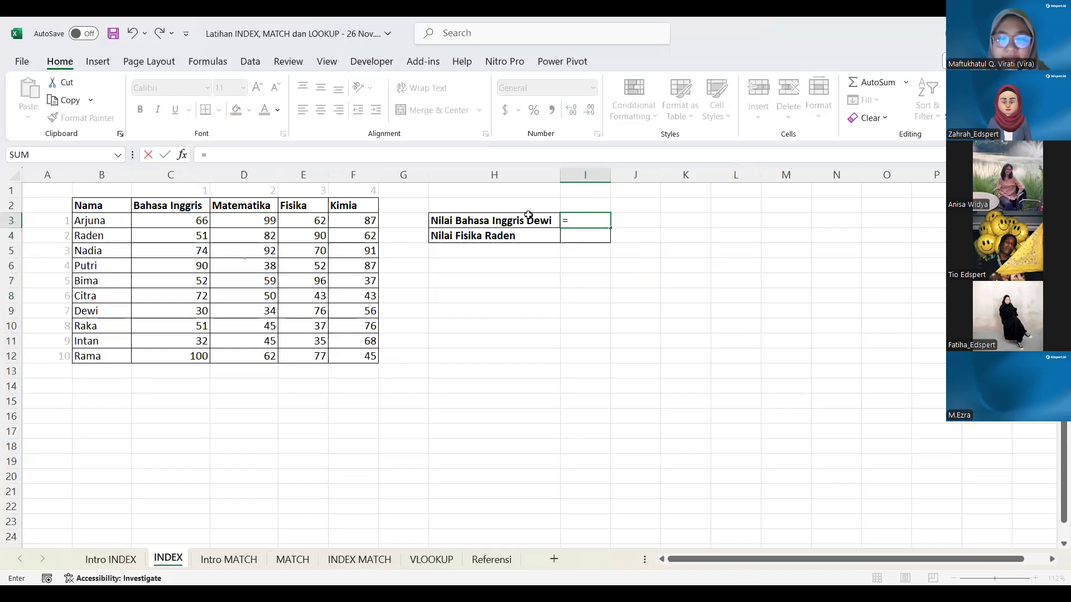
{"action": "type", "text": "INDEX"}
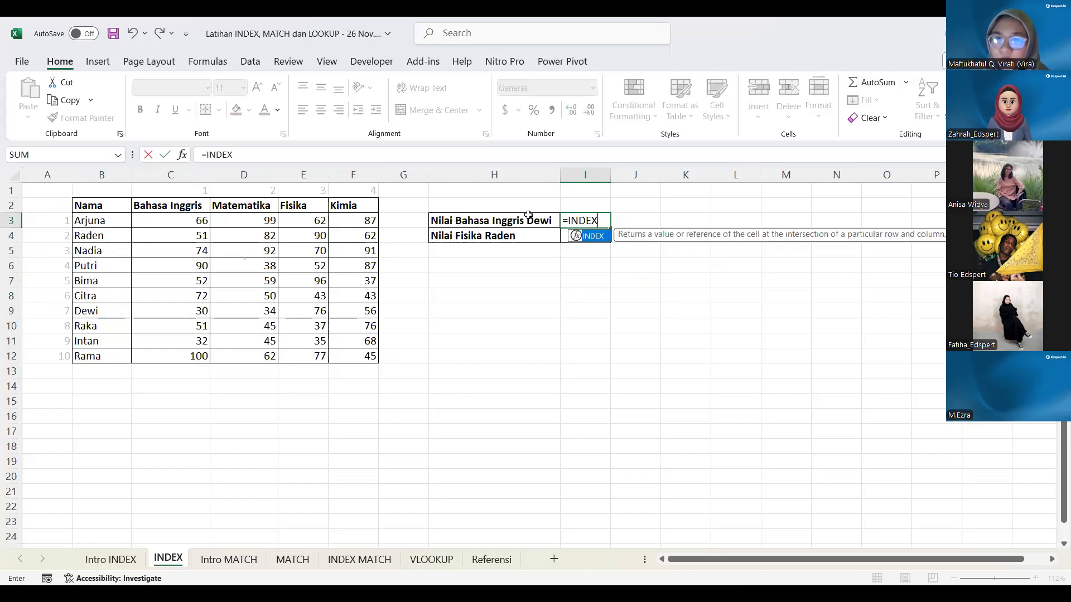
{"action": "type", "text": "("}
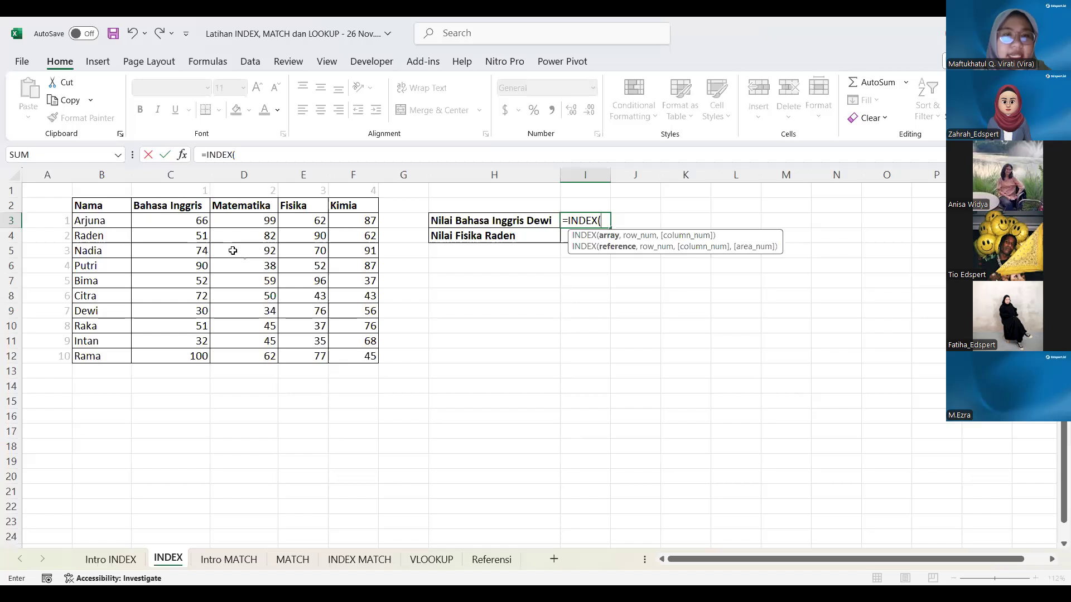
{"action": "left_click_drag", "start_coordinate": [163, 221], "coordinate": [201, 239]}
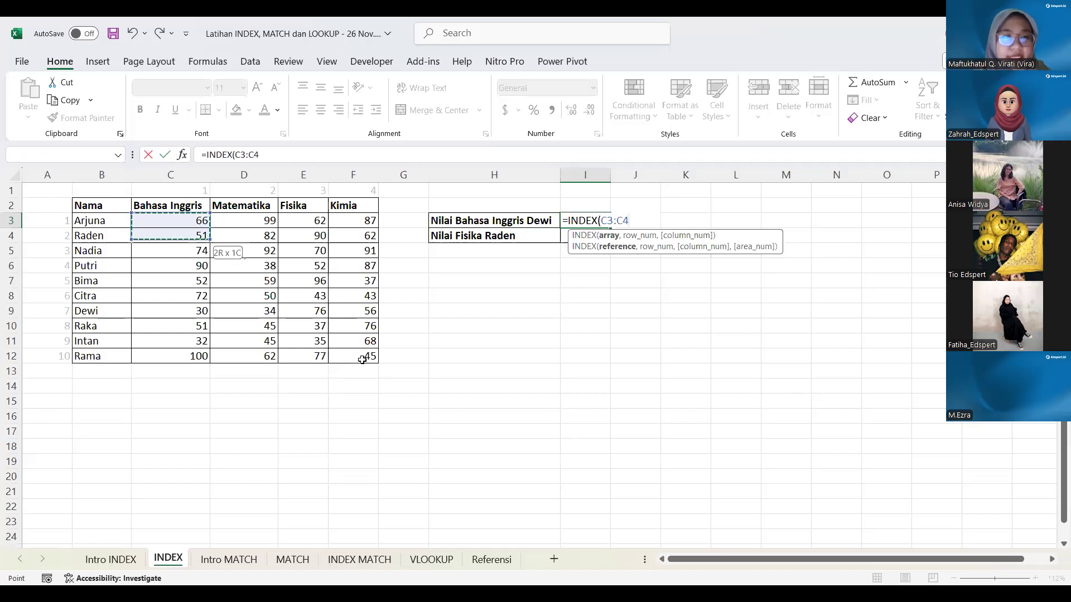
{"action": "left_click_drag", "start_coordinate": [363, 360], "coordinate": [366, 360]}
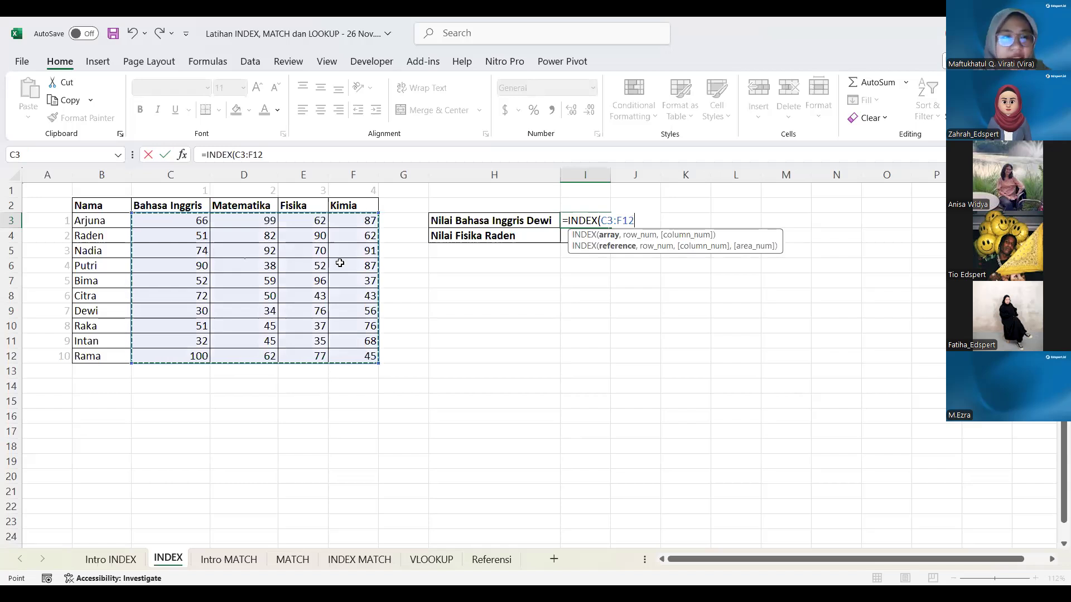
{"action": "type", "text": ",7,1"}
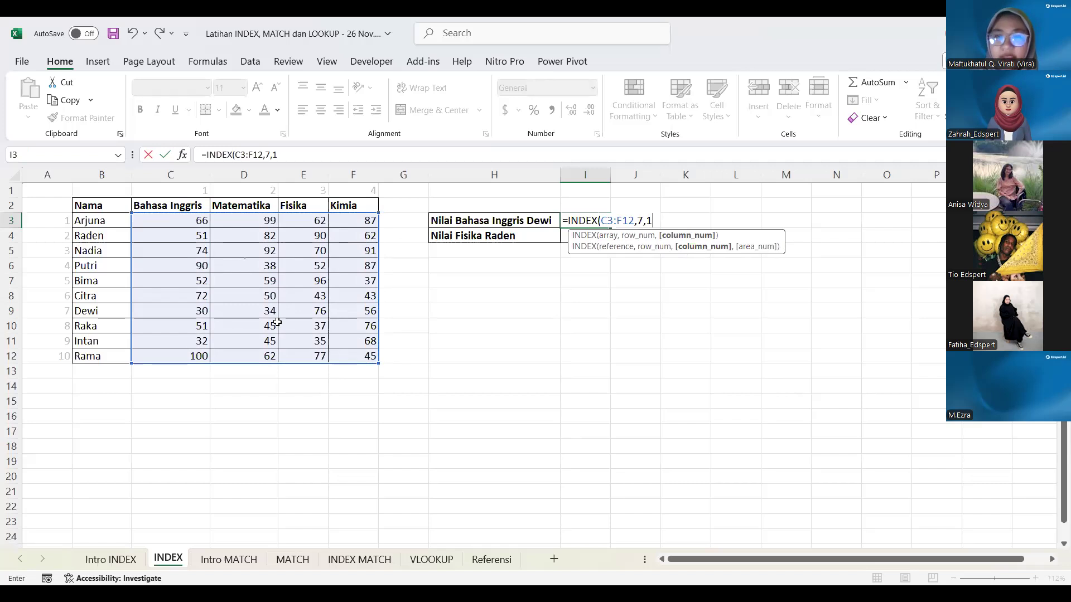
{"action": "type", "text": ")"}
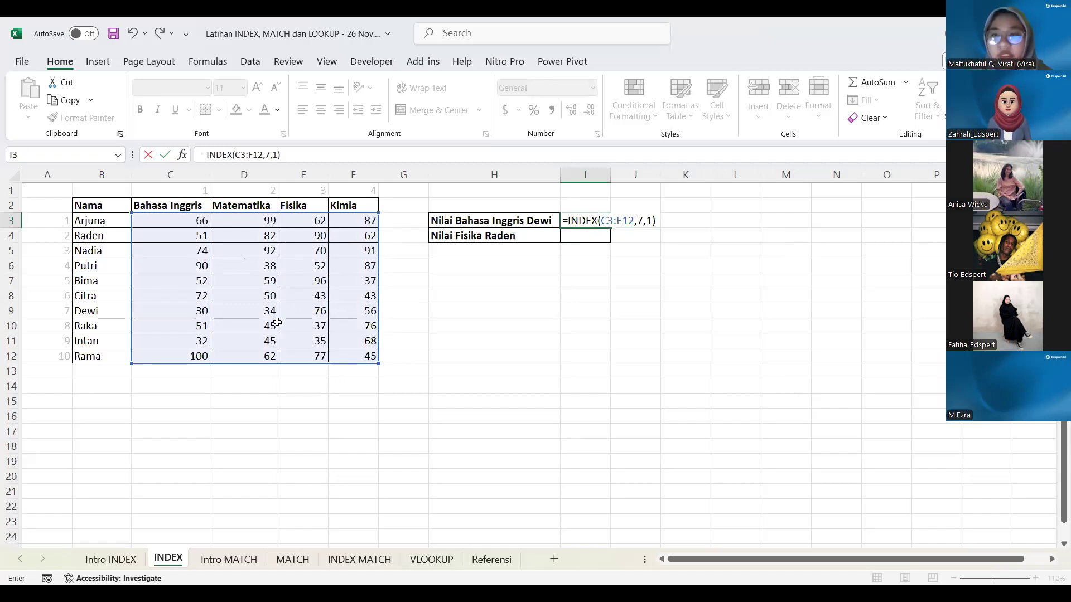
{"action": "key", "text": "Return"}
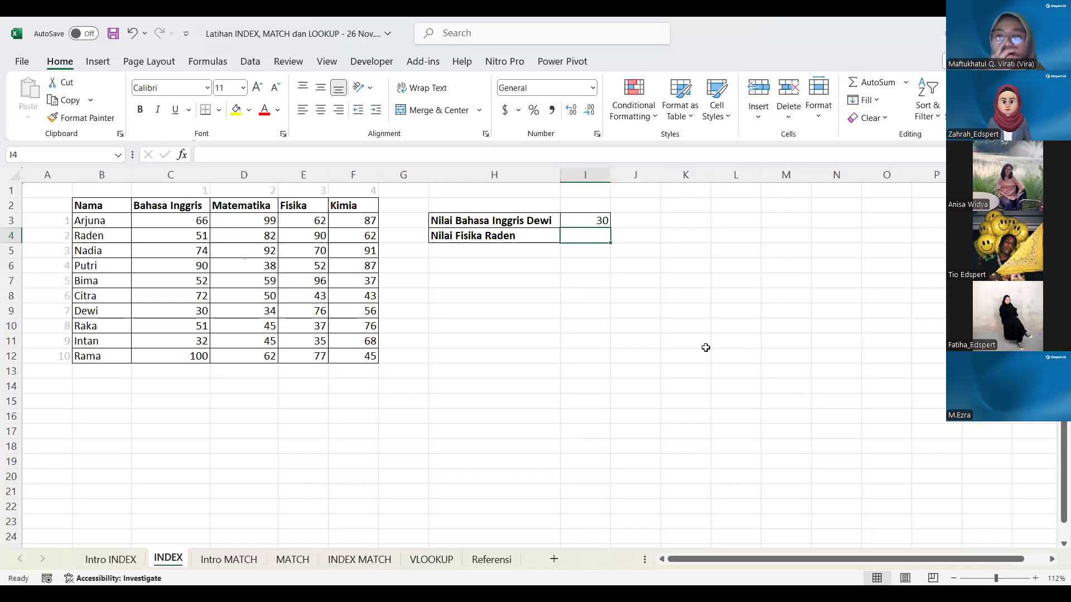
Inspect the array, row and column arguments of the INDEX formula in cell I3.
{"action": "left_click", "coordinate": [605, 220]}
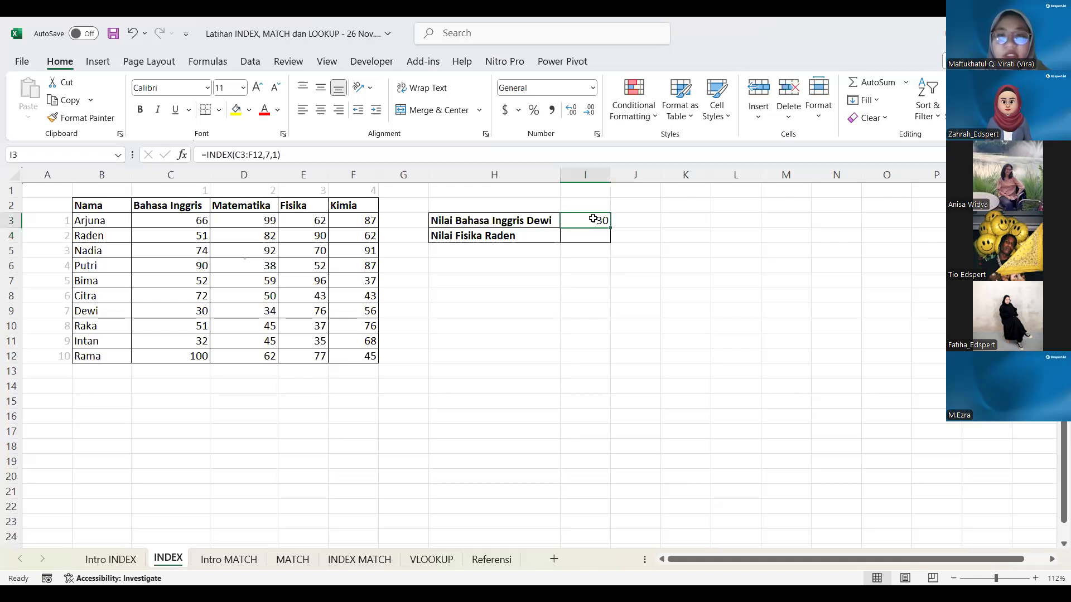
{"action": "double_click", "coordinate": [606, 221]}
{"action": "left_click", "coordinate": [589, 220]}
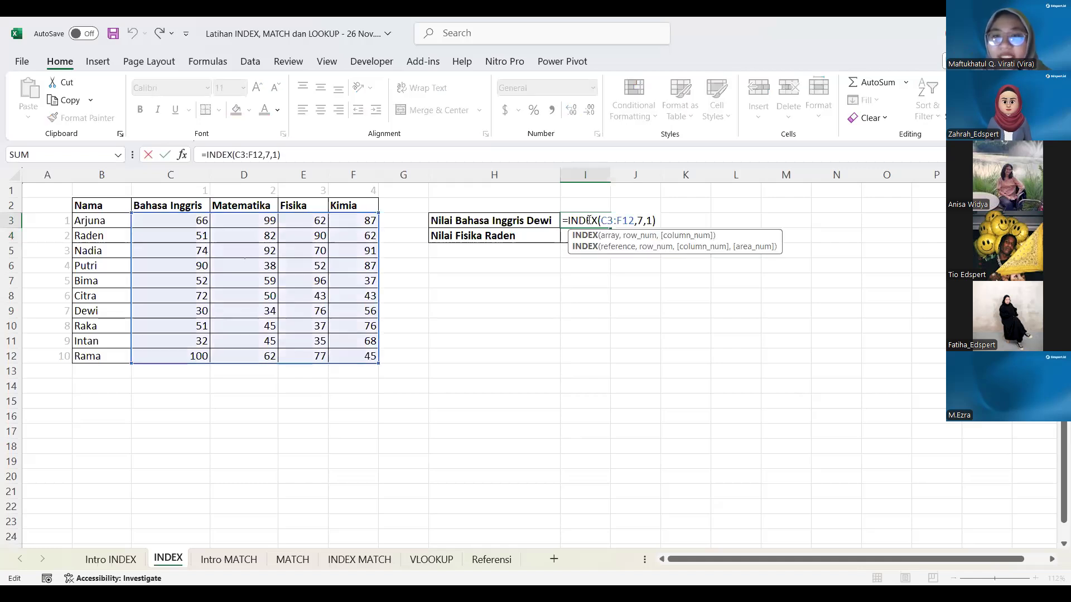
{"action": "left_click", "coordinate": [607, 221]}
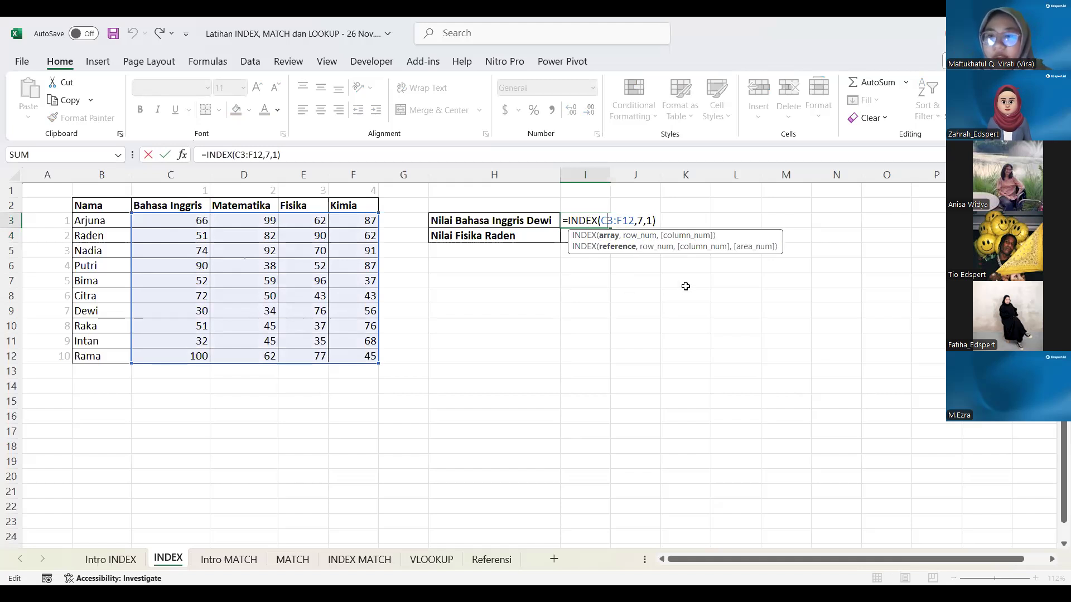
{"action": "key", "text": "Return"}
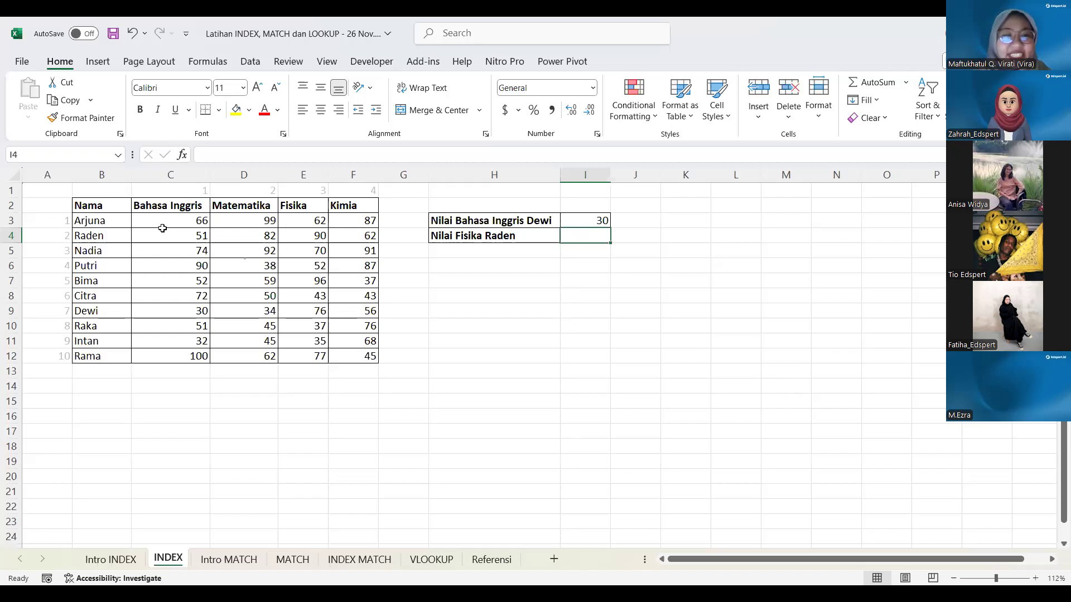
Compare the scores-only range C3:F12 with wider table selections that include the student names and headers.
{"action": "left_click_drag", "start_coordinate": [158, 225], "coordinate": [407, 357]}
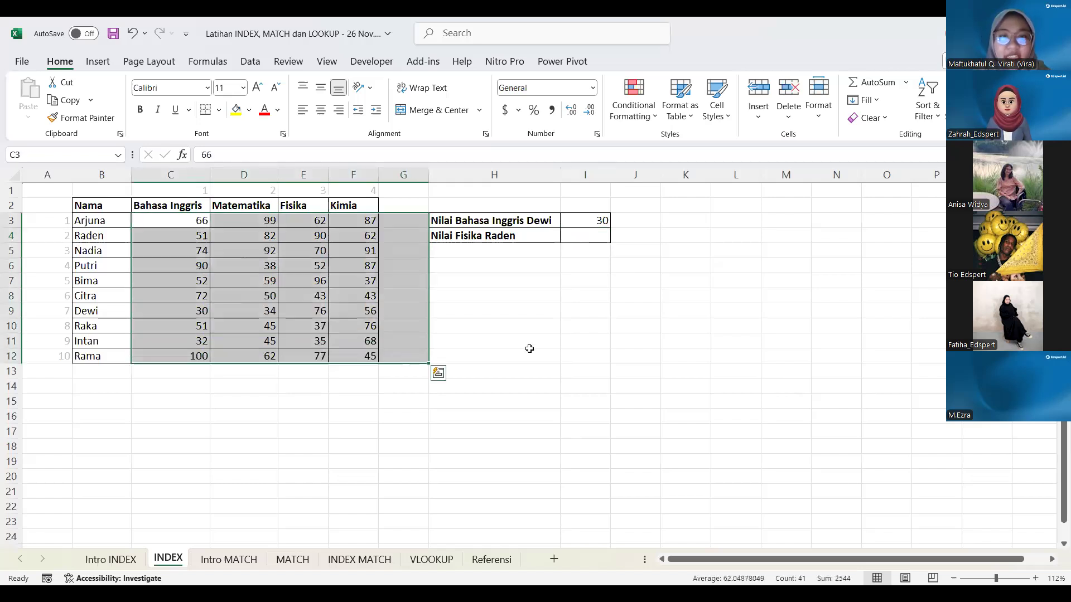
{"action": "left_click", "coordinate": [530, 352]}
{"action": "left_click_drag", "start_coordinate": [104, 219], "coordinate": [274, 273]}
{"action": "left_click", "coordinate": [634, 219]}
{"action": "left_click_drag", "start_coordinate": [106, 219], "coordinate": [368, 359]}
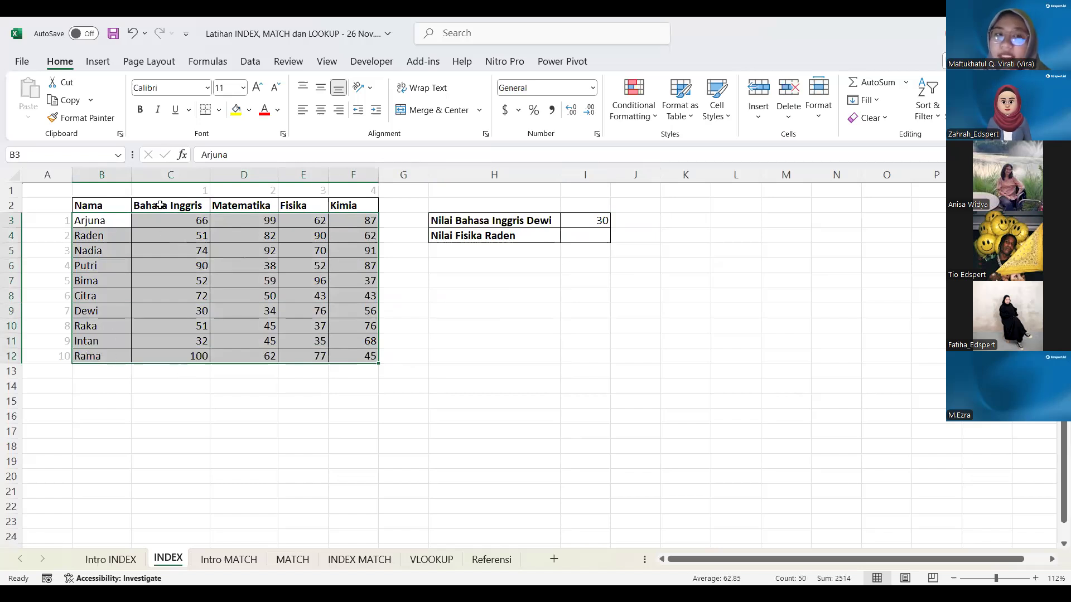
{"action": "left_click_drag", "start_coordinate": [147, 221], "coordinate": [358, 355]}
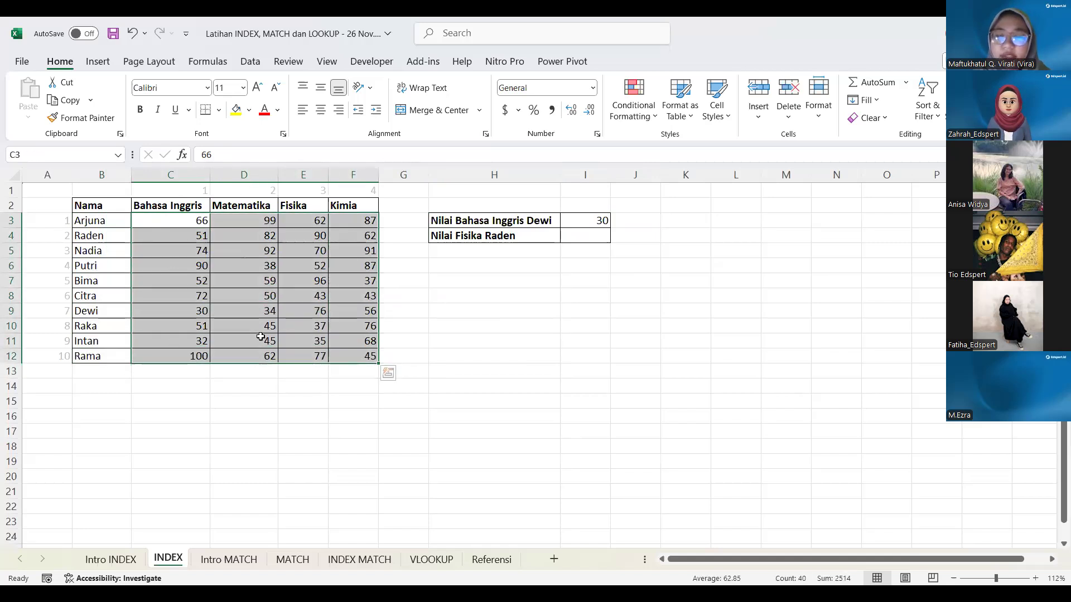
{"action": "left_click", "coordinate": [594, 301]}
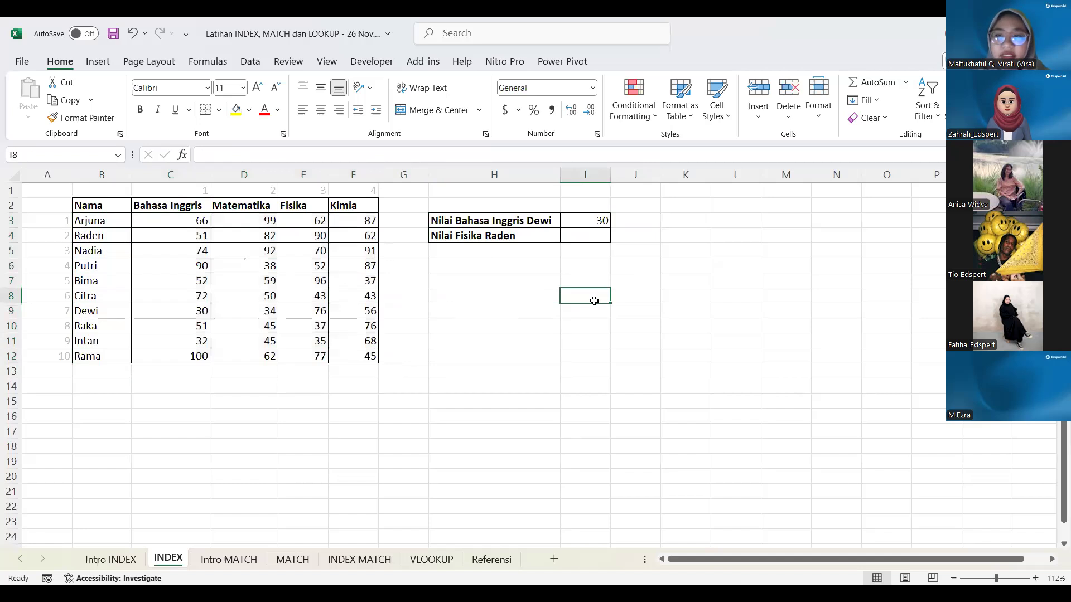
{"action": "left_click", "coordinate": [570, 235]}
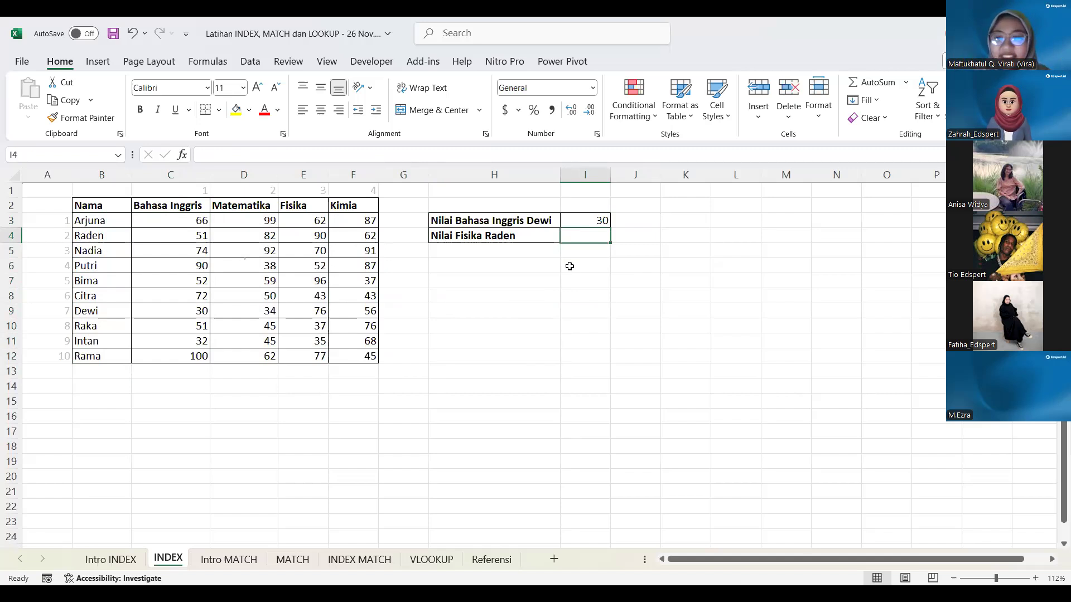
{"action": "left_click_drag", "start_coordinate": [169, 223], "coordinate": [371, 357]}
{"action": "left_click_drag", "start_coordinate": [86, 204], "coordinate": [382, 370]}
{"action": "left_click_drag", "start_coordinate": [156, 217], "coordinate": [370, 354]}
{"action": "left_click", "coordinate": [463, 345]}
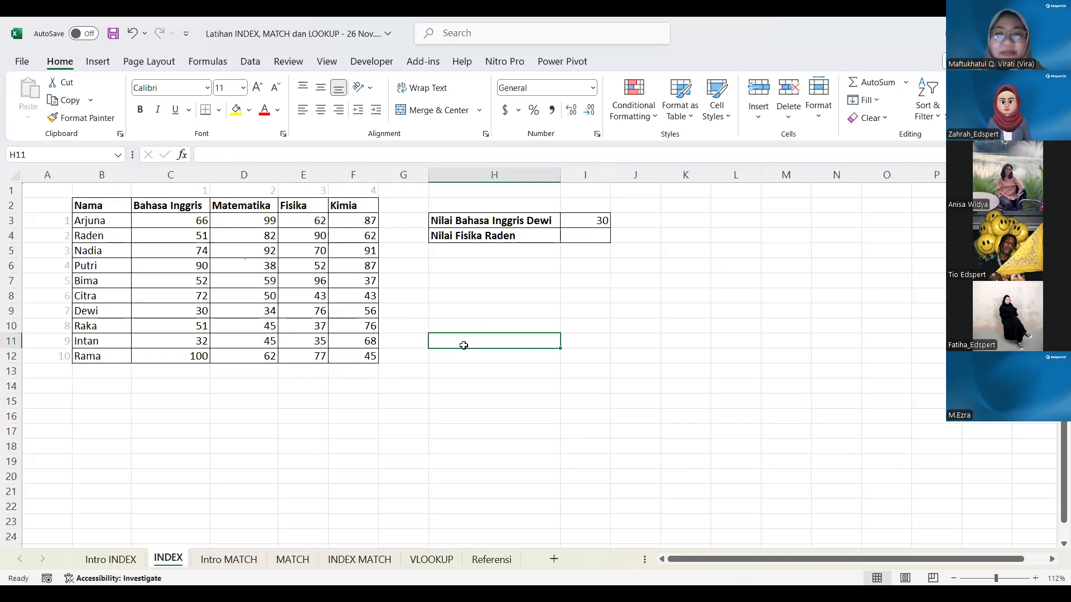
Review the row numbers in column A and the column numbers in row 1 that locate scores in the table.
{"action": "left_click", "coordinate": [626, 235]}
{"action": "left_click", "coordinate": [584, 235]}
{"action": "left_click", "coordinate": [61, 216]}
{"action": "key", "text": "Down"}
{"action": "key", "text": "Down"}
{"action": "key", "text": "Down"}
{"action": "key", "text": "Down"}
{"action": "key", "text": "Down"}
{"action": "key", "text": "Down"}
{"action": "key", "text": "Down"}
{"action": "key", "text": "Down"}
{"action": "key", "text": "Up"}
{"action": "key", "text": "Up"}
{"action": "key", "text": "Up"}
{"action": "key", "text": "Up"}
{"action": "key", "text": "Up"}
{"action": "key", "text": "Up"}
{"action": "key", "text": "Up"}
{"action": "key", "text": "Up"}
{"action": "key", "text": "Down"}
{"action": "key", "text": "Down"}
{"action": "key", "text": "Down"}
{"action": "key", "text": "Down"}
{"action": "key", "text": "Down"}
{"action": "left_click", "coordinate": [194, 192]}
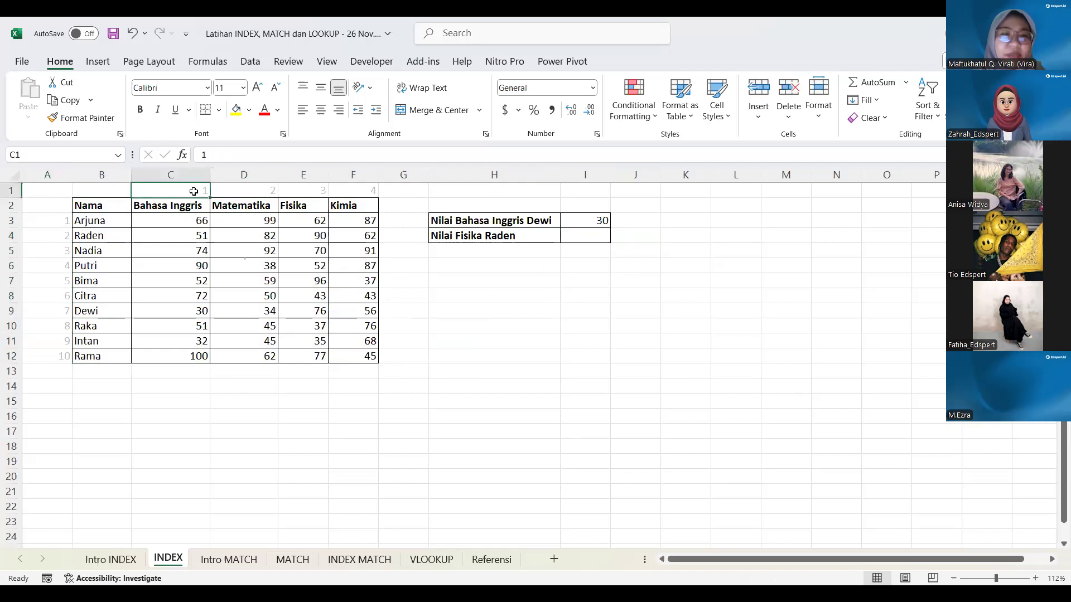
{"action": "key", "text": "Right"}
{"action": "key", "text": "Right"}
{"action": "key", "text": "Right"}
Enter =INDEX(C3:F12,2,3) in cell I4 to retrieve the requested Fisika score.
{"action": "left_click", "coordinate": [612, 235]}
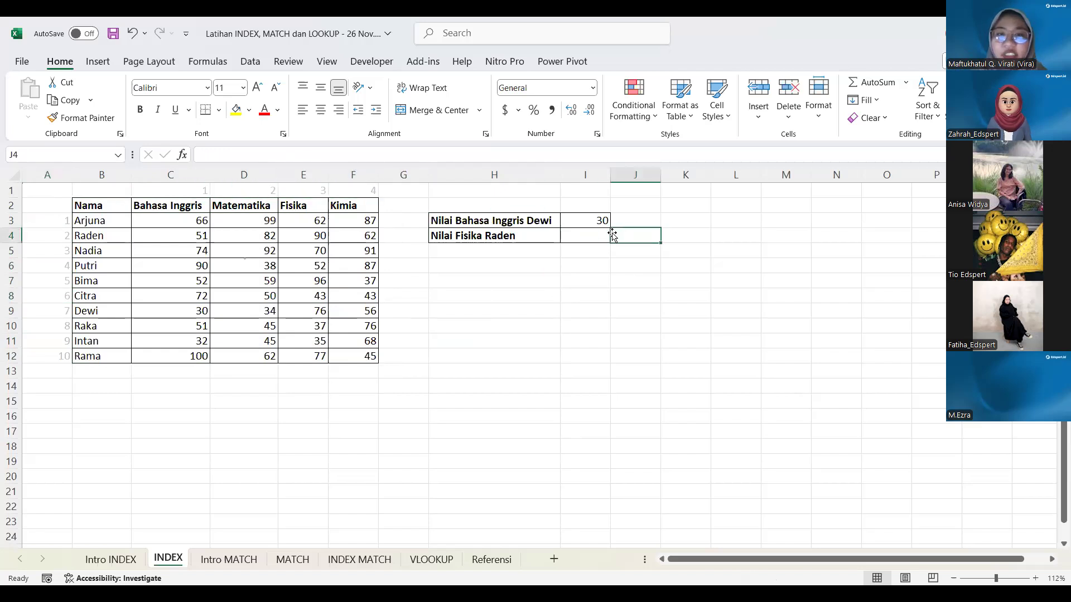
{"action": "key", "text": "Left"}
{"action": "type", "text": "="}
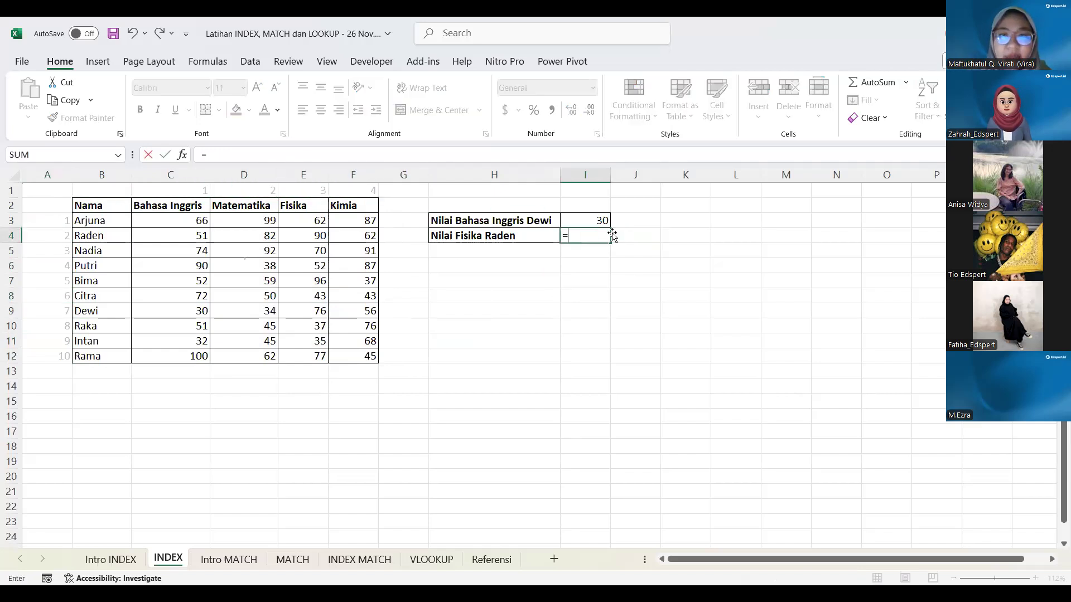
{"action": "type", "text": "INDEX"}
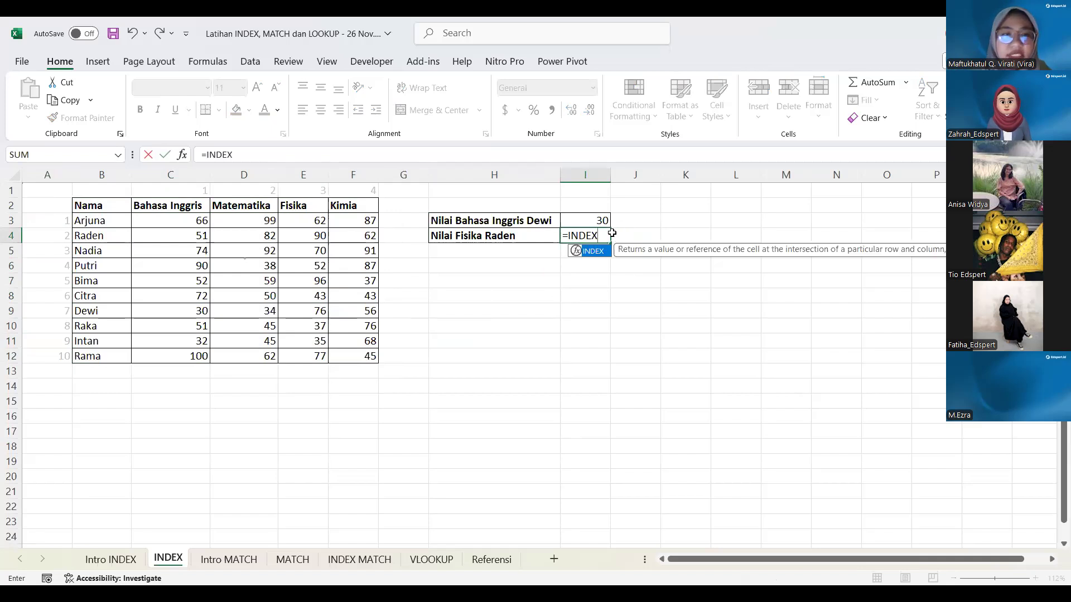
{"action": "type", "text": "("}
{"action": "left_click_drag", "start_coordinate": [167, 222], "coordinate": [359, 353]}
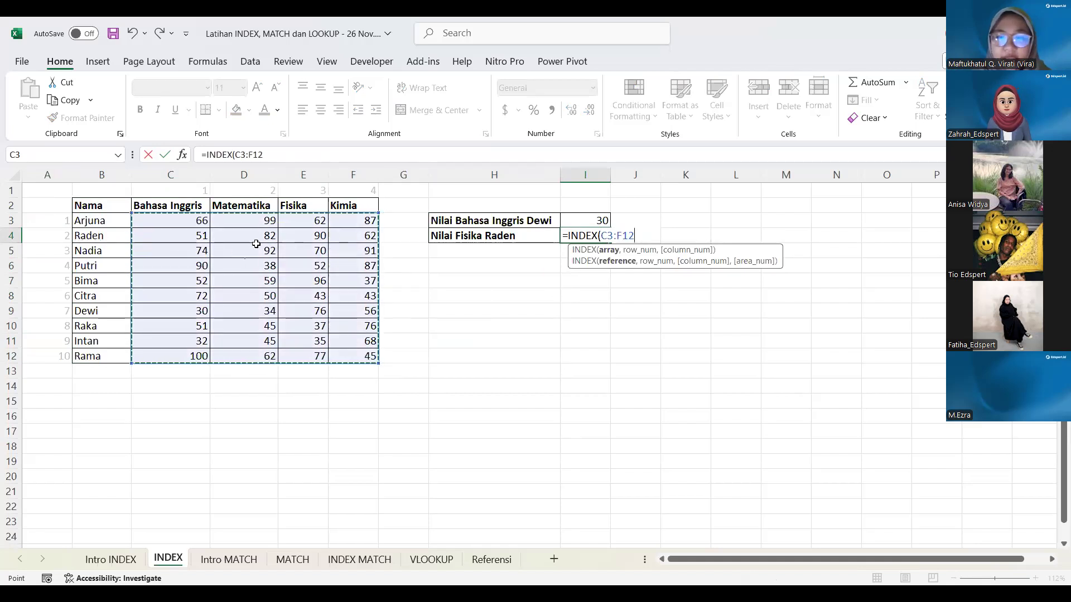
{"action": "type", "text": ",2,"}
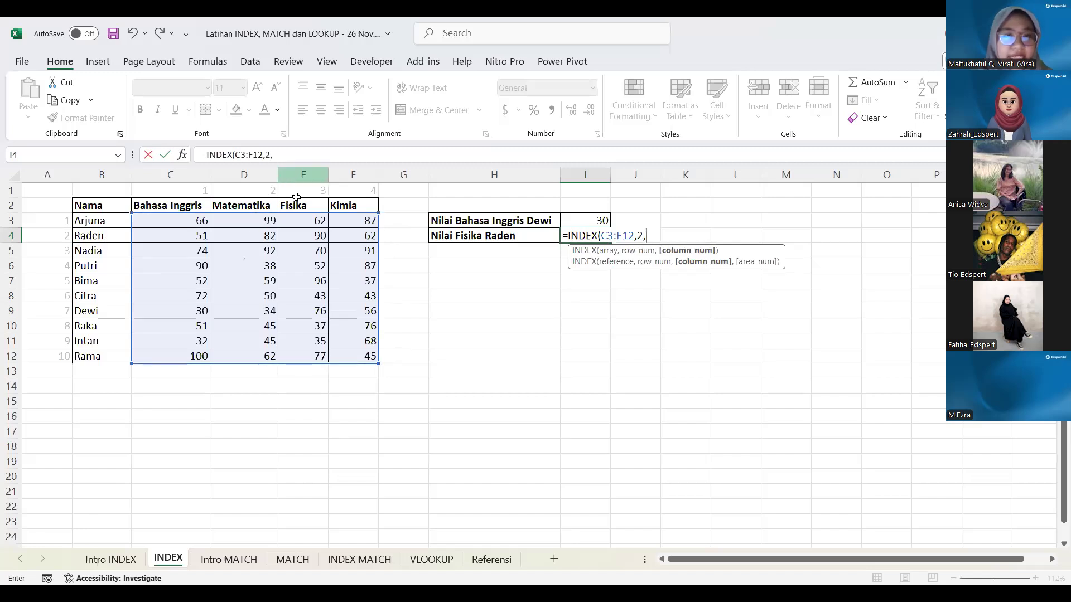
{"action": "type", "text": "3)"}
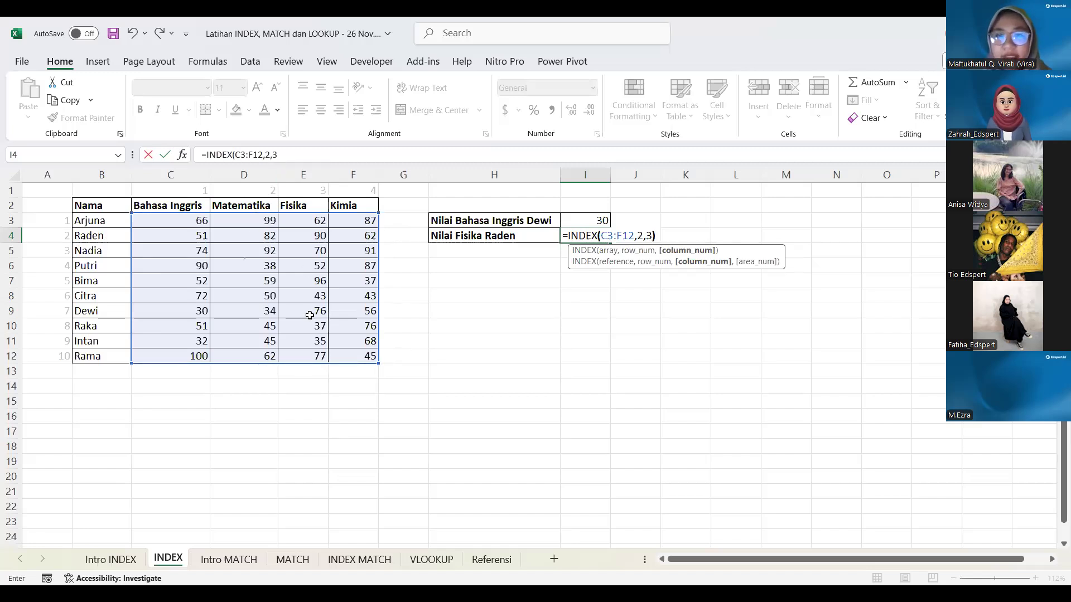
{"action": "key", "text": "Return"}
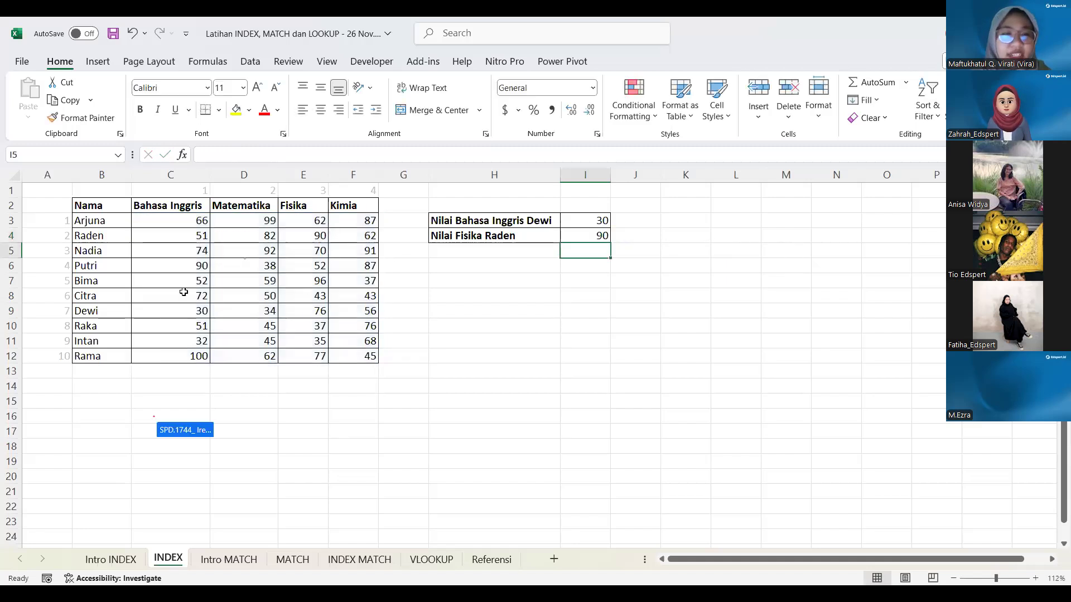
Change the seventh student's Bahasa Inggris score in cell C9 to 100.
{"action": "left_click", "coordinate": [173, 307]}
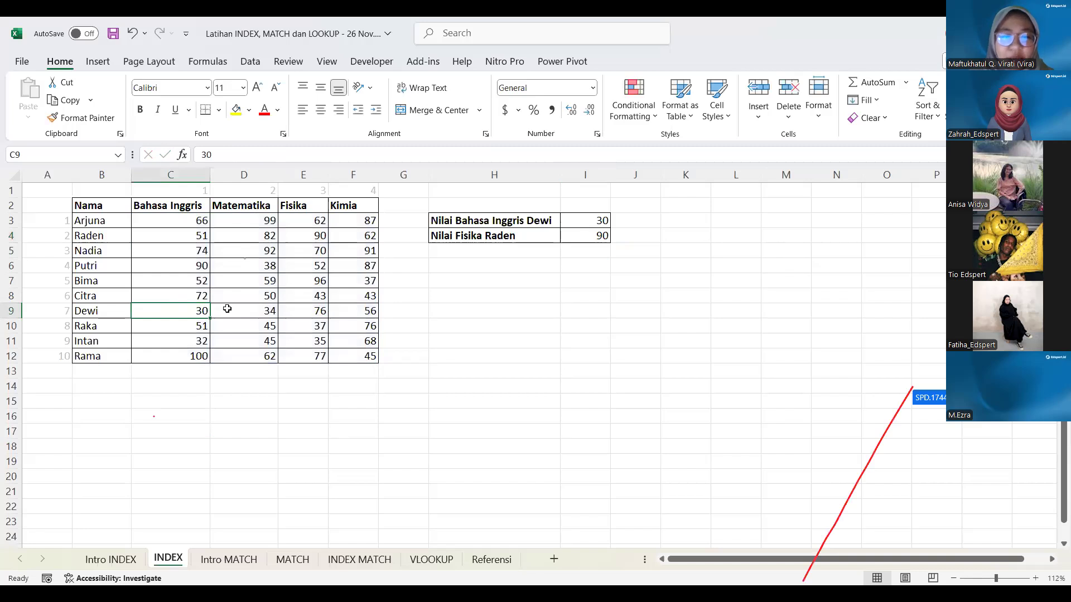
{"action": "type", "text": "100"}
{"action": "key", "text": "Return"}
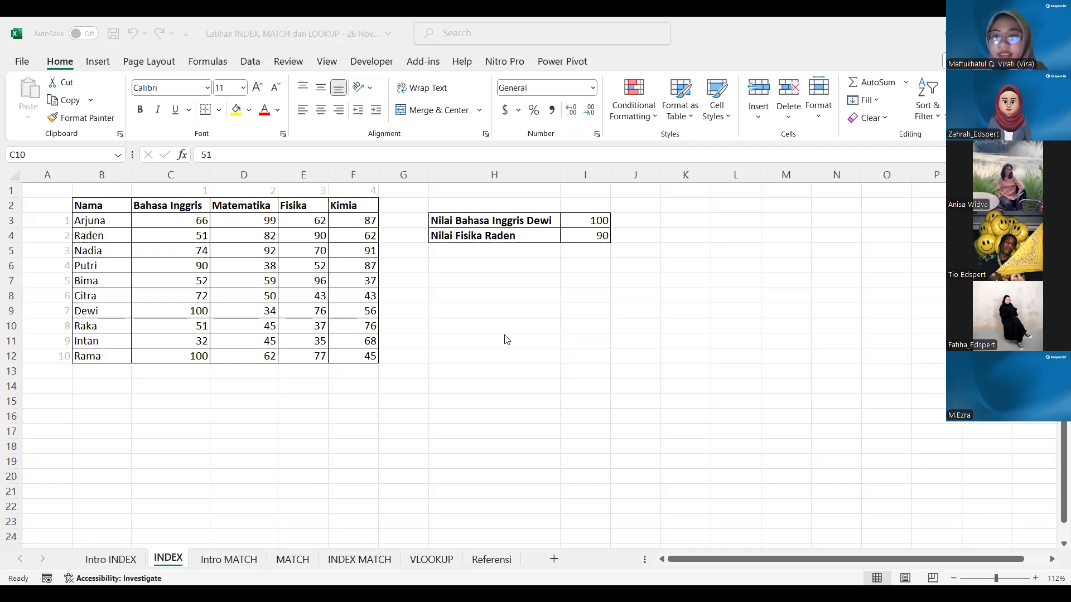
{"action": "key", "text": "alt+Tab"}
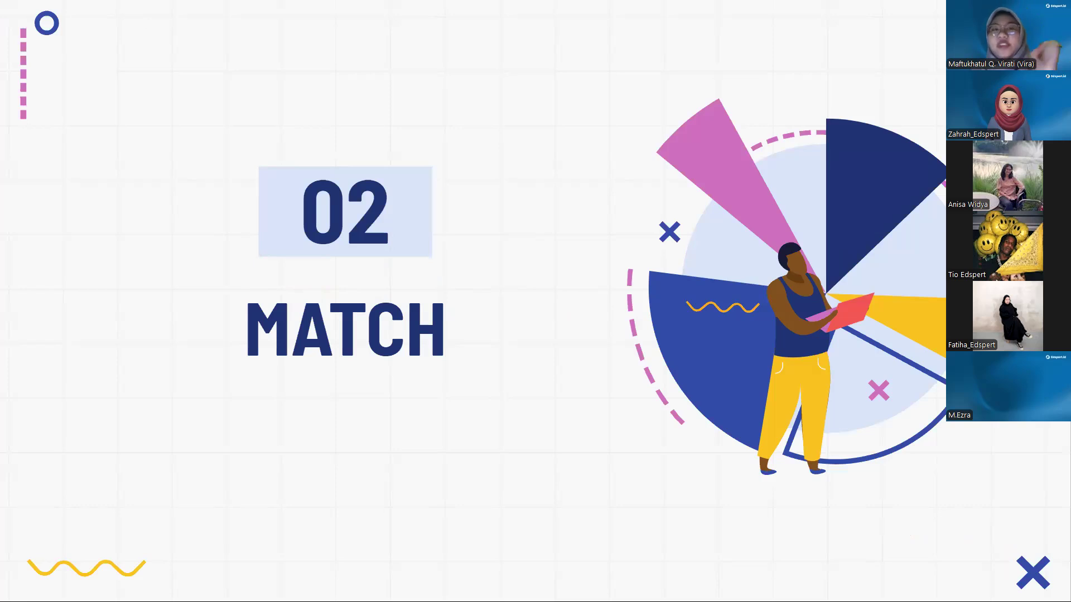
{"action": "key", "text": "Right"}
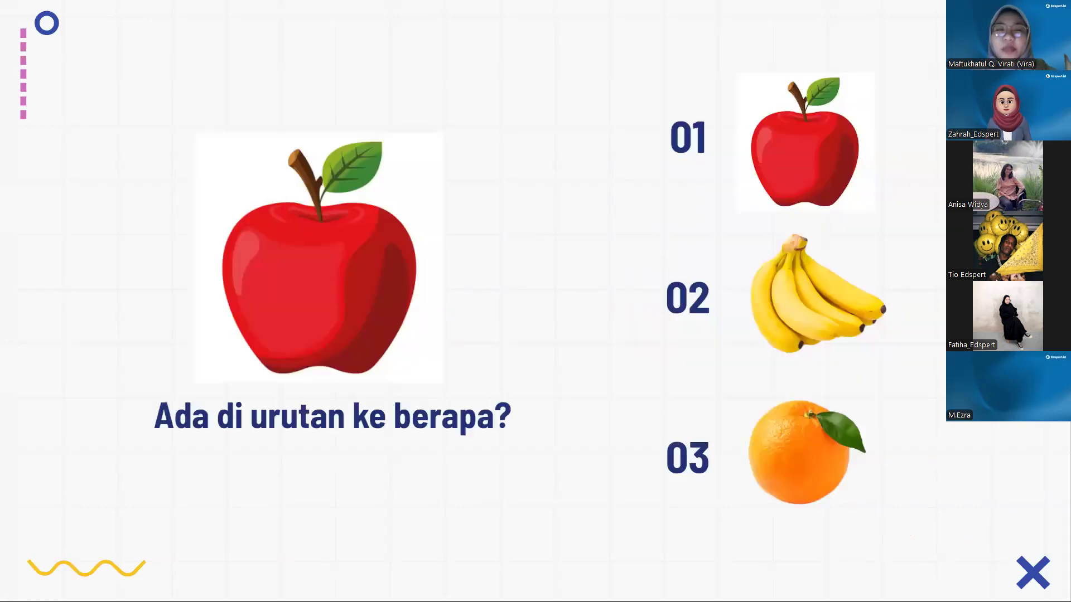
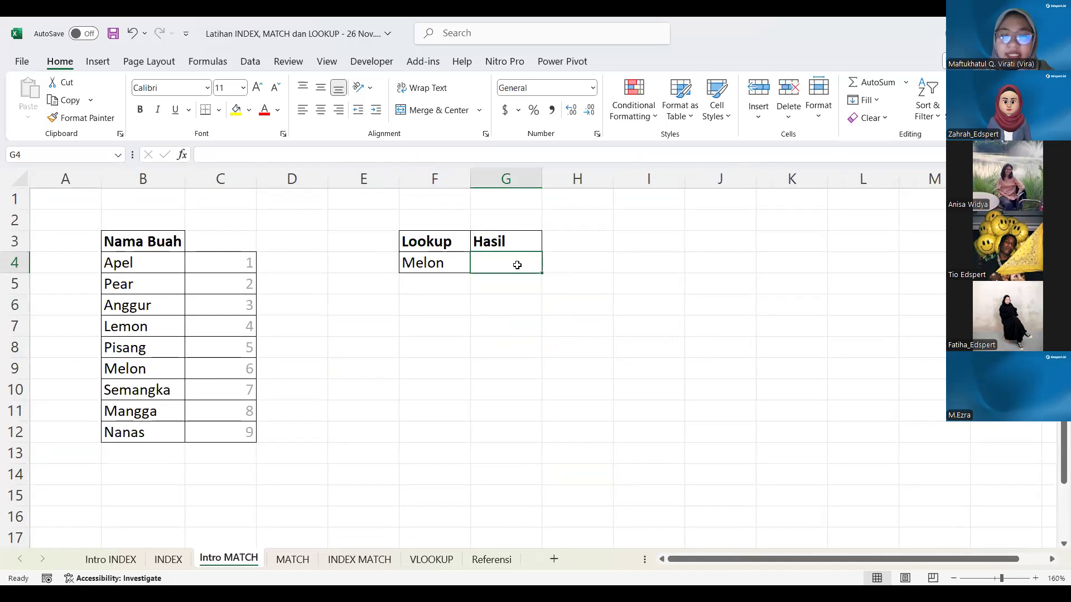
Enter =MATCH(F4,B4:B12,0) in the Hasil cell G4 to find the position of Melon in the fruit list.
{"action": "type", "text": "="}
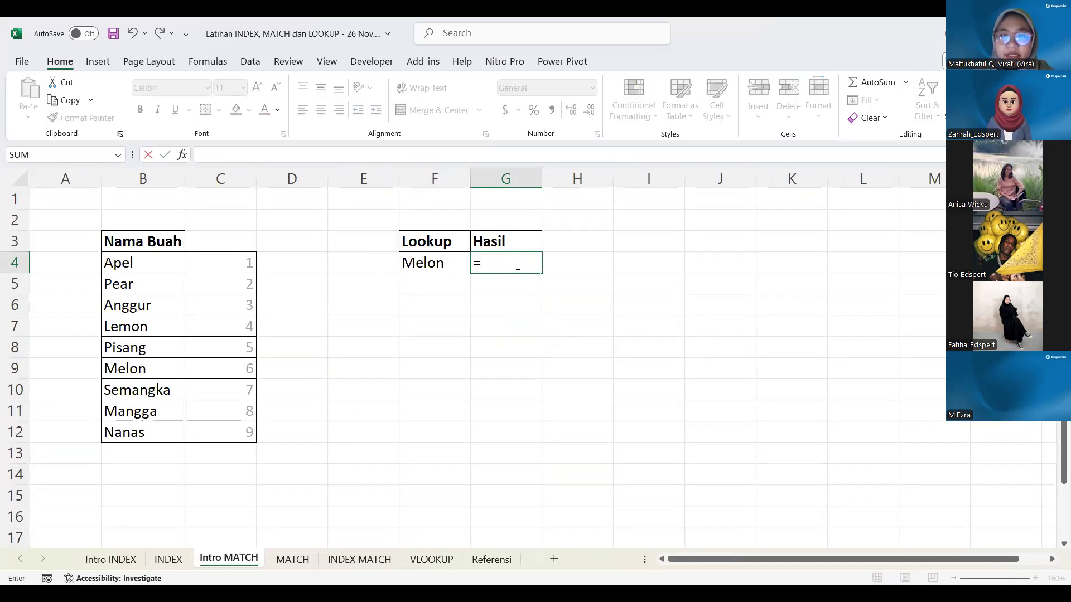
{"action": "type", "text": "MATCH("}
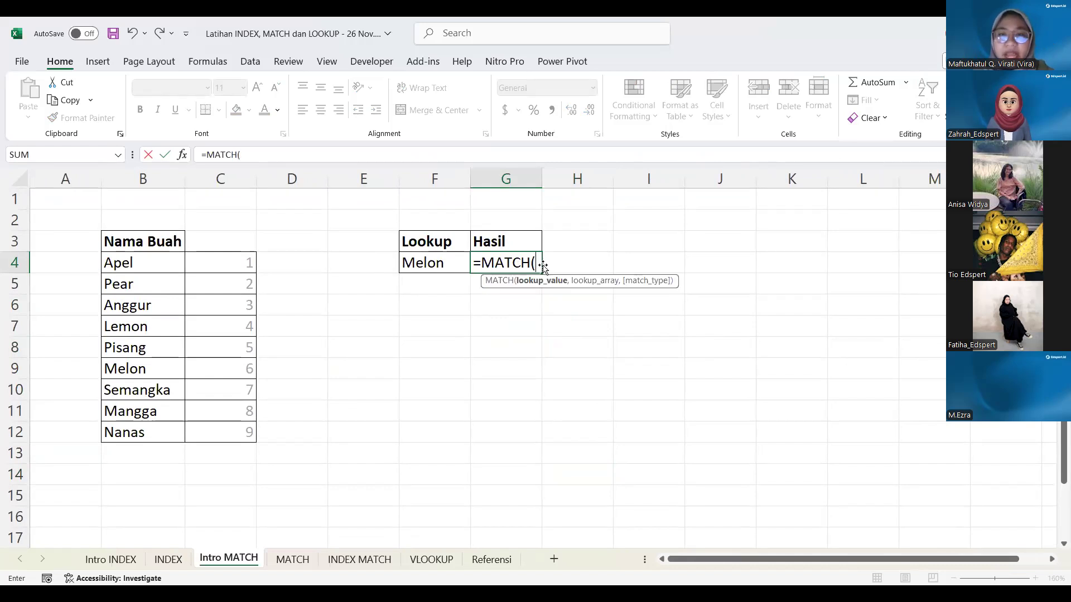
{"action": "left_click", "coordinate": [444, 264]}
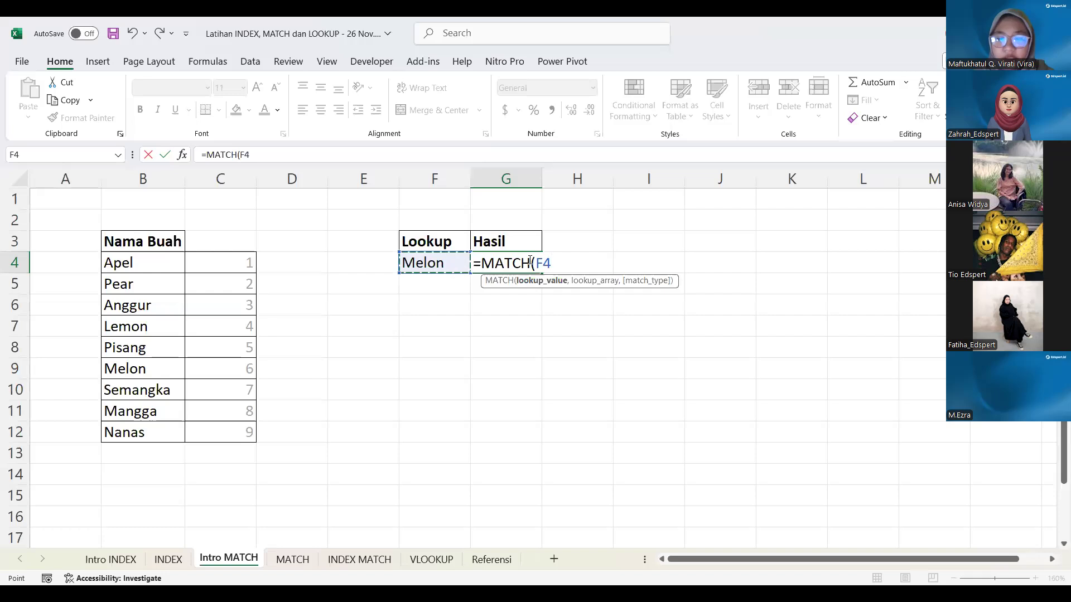
{"action": "type", "text": ","}
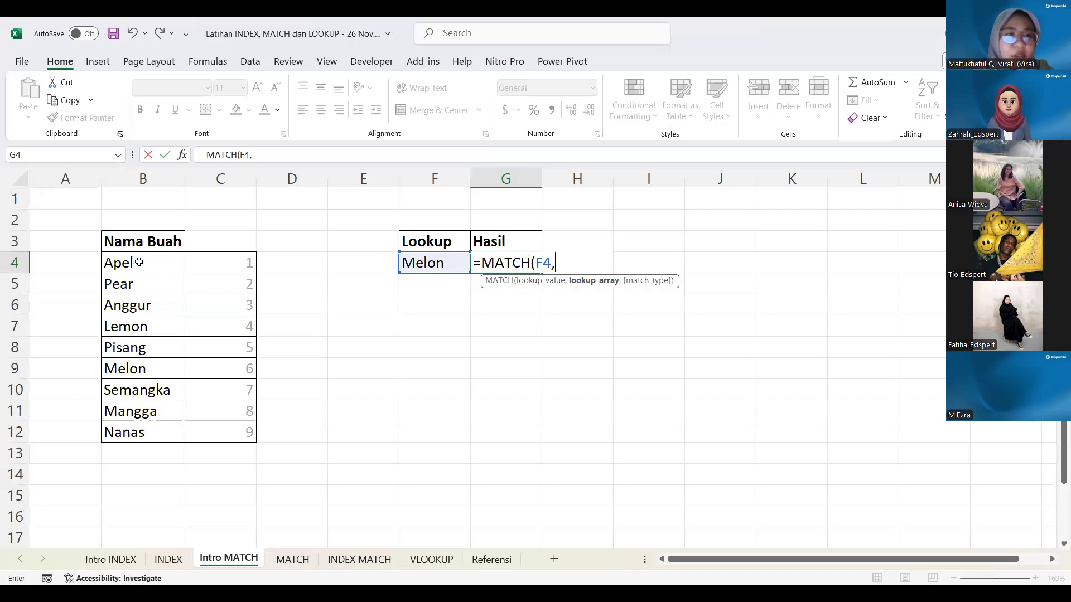
{"action": "left_click_drag", "start_coordinate": [148, 263], "coordinate": [155, 431]}
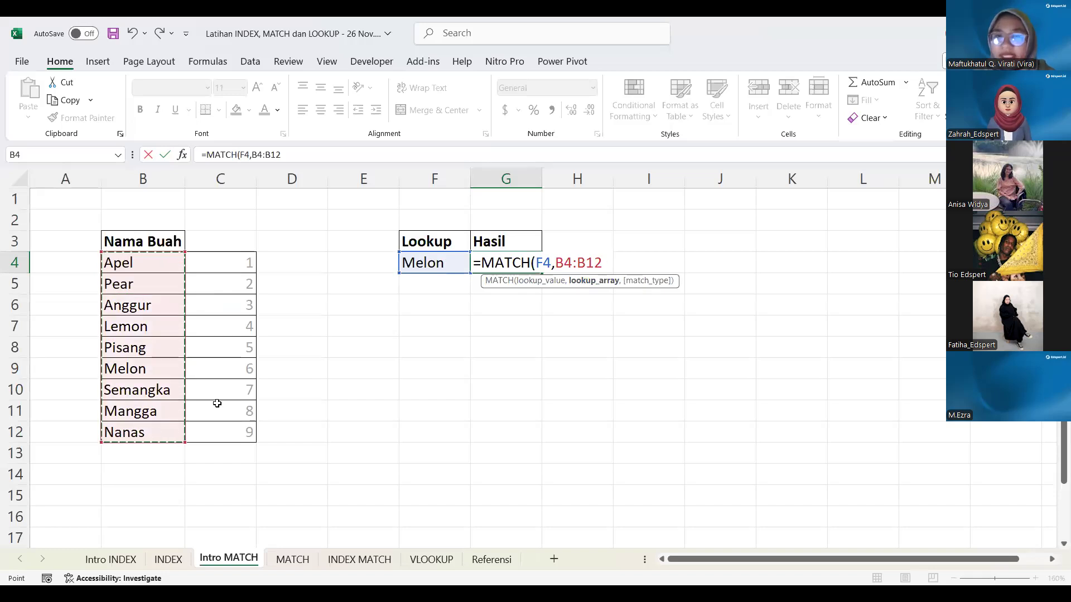
{"action": "type", "text": ",0"}
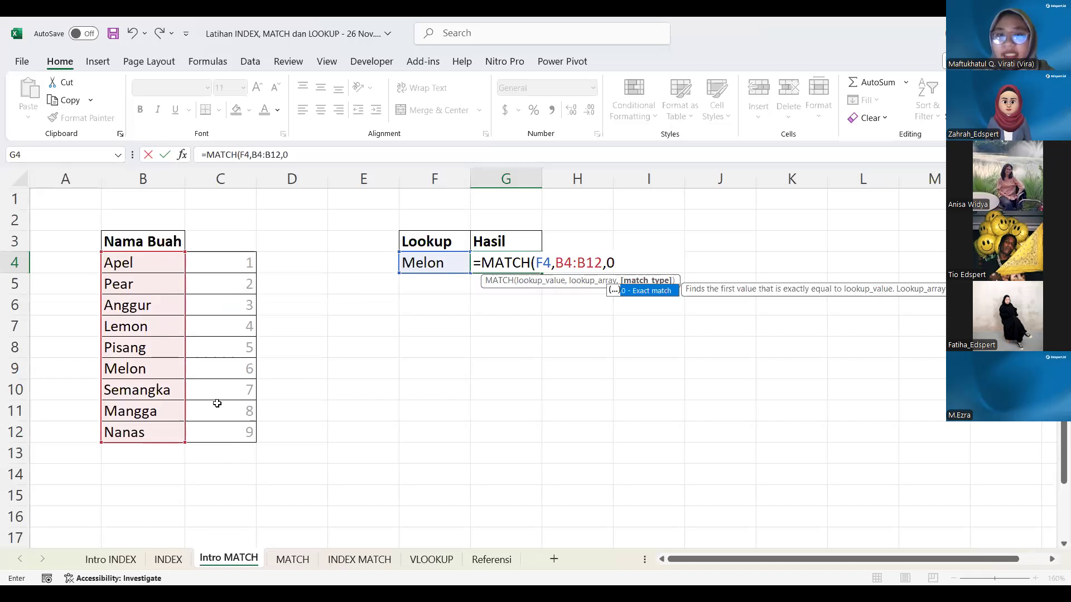
{"action": "type", "text": ")"}
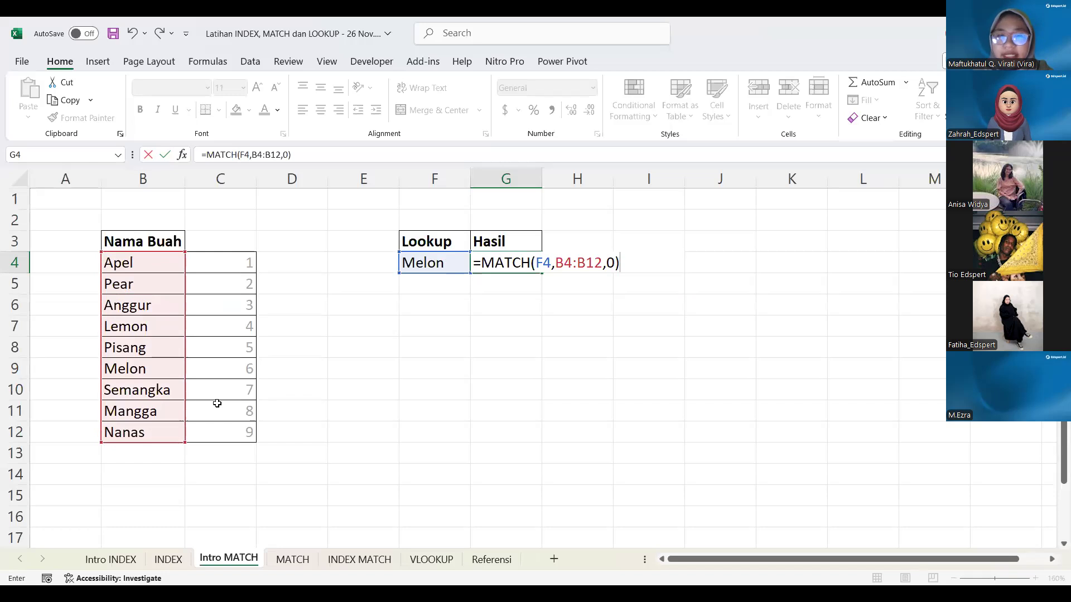
{"action": "key", "text": "Return"}
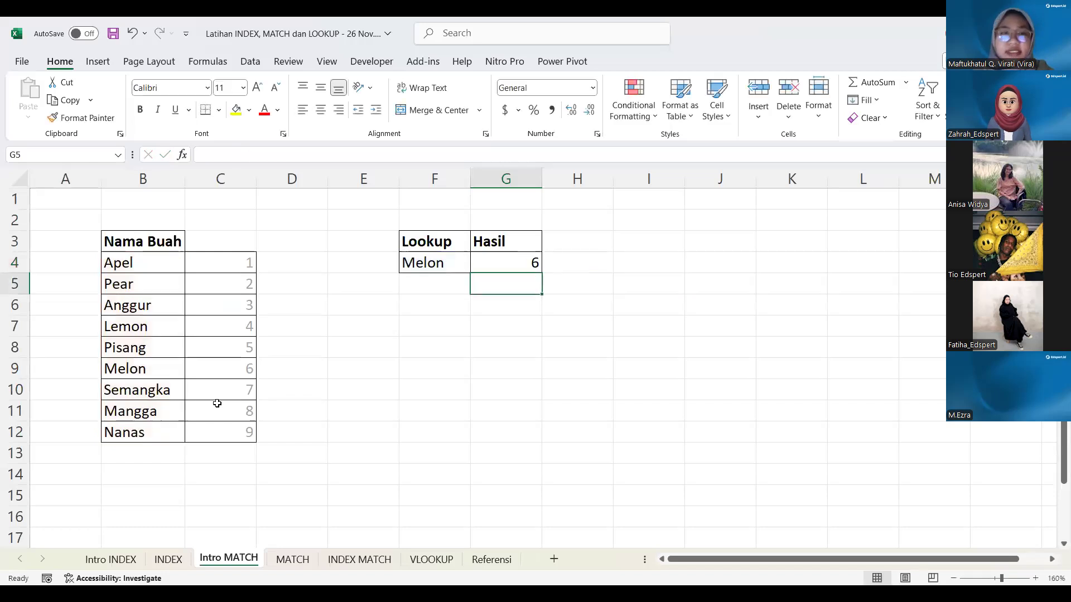
Clear the MATCH formula from the Hasil cell G4.
{"action": "left_click", "coordinate": [517, 261]}
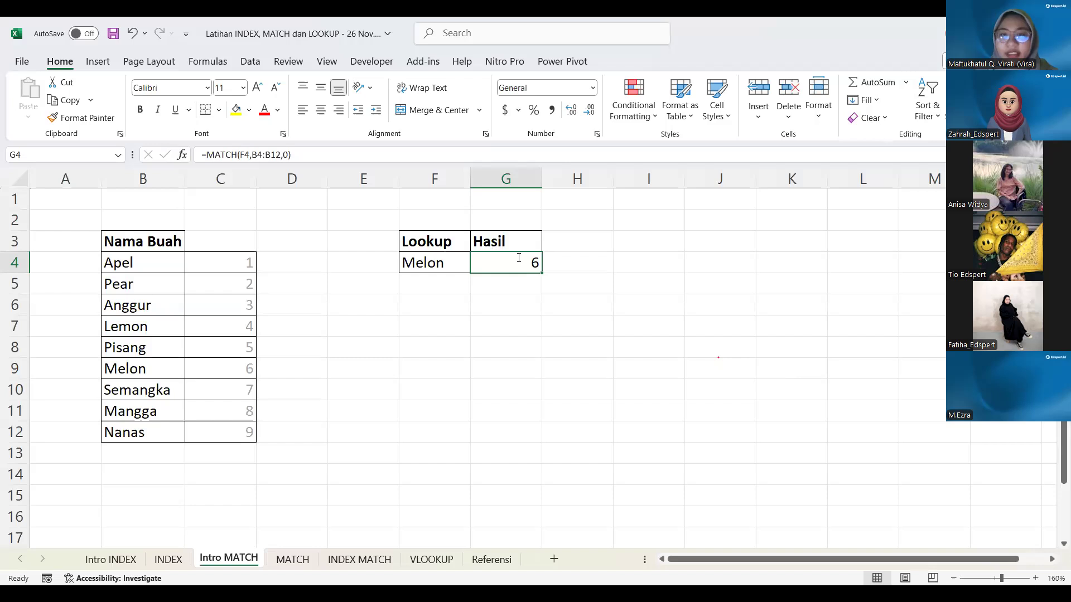
{"action": "key", "text": "BackSpace"}
{"action": "left_click", "coordinate": [531, 333]}
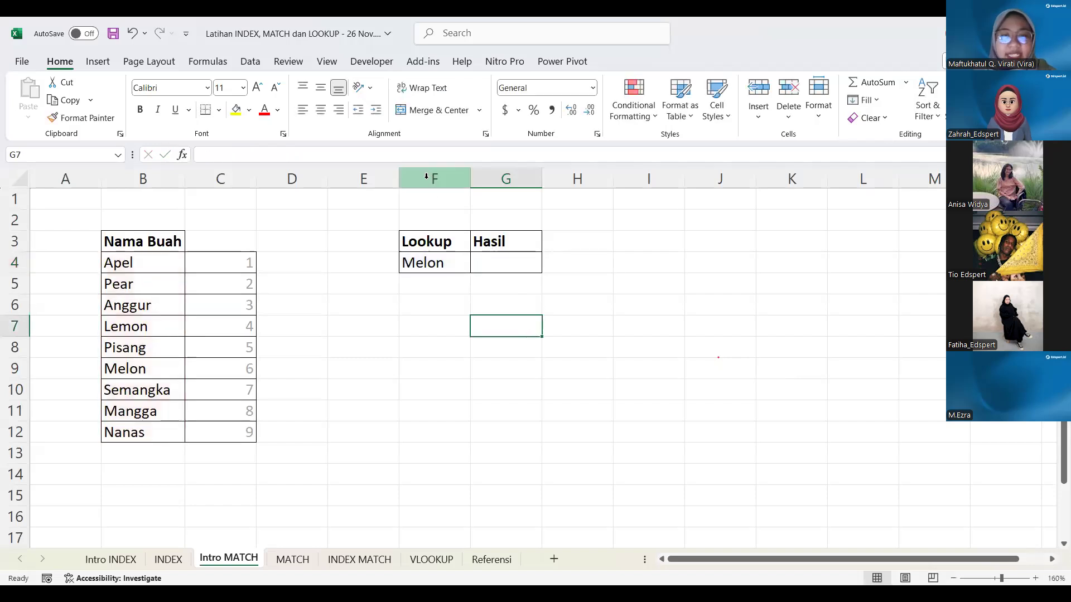
Examine the lookup value Melon in cell F4 and trace its reference through column F and row 4.
{"action": "left_click", "coordinate": [418, 246]}
{"action": "left_click", "coordinate": [439, 263]}
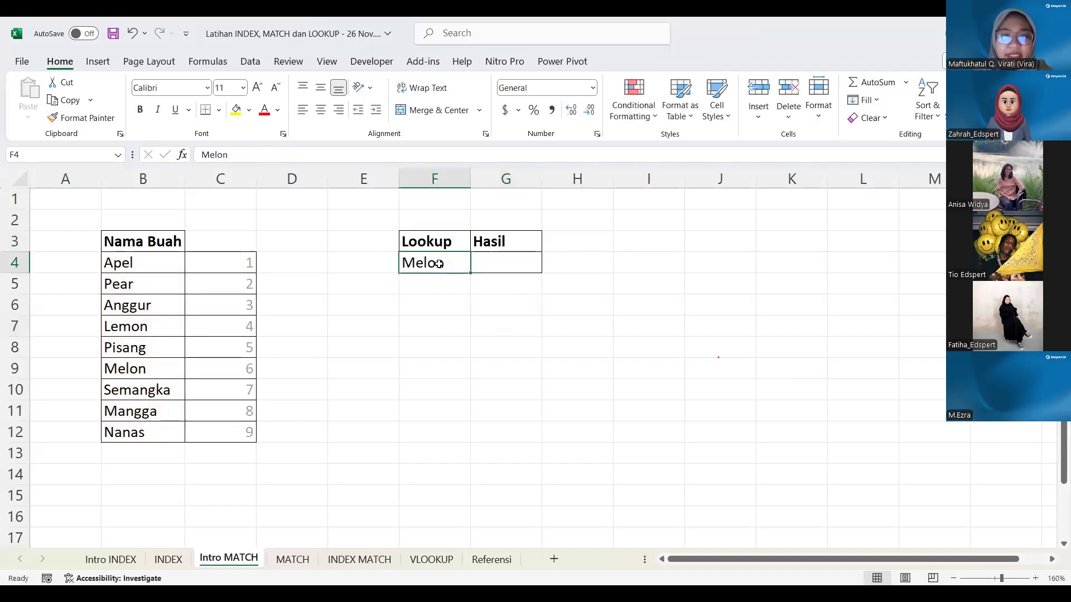
{"action": "left_click", "coordinate": [434, 179]}
{"action": "left_click", "coordinate": [15, 263]}
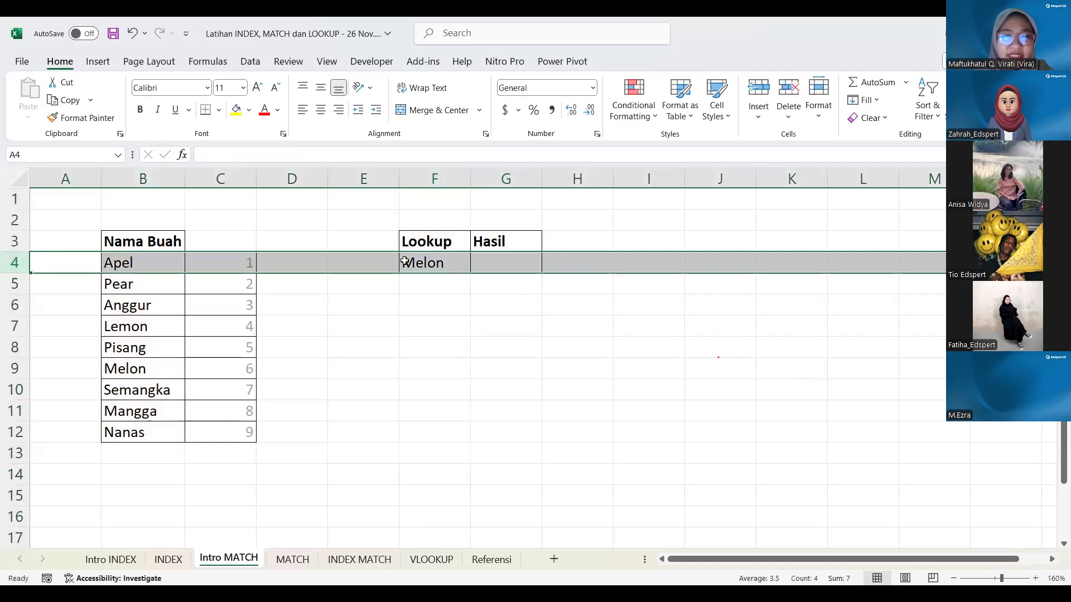
{"action": "left_click", "coordinate": [427, 262]}
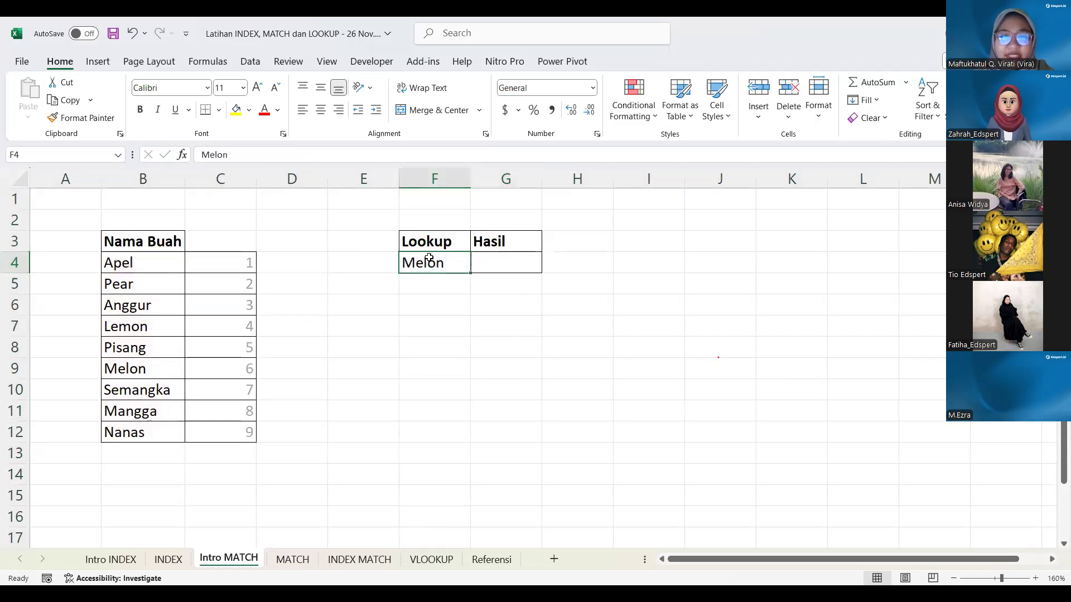
Build an exact-match MATCH formula in cell G4 with lookup value F4, lookup array B4:B12 and match type 0.
{"action": "left_click", "coordinate": [524, 260]}
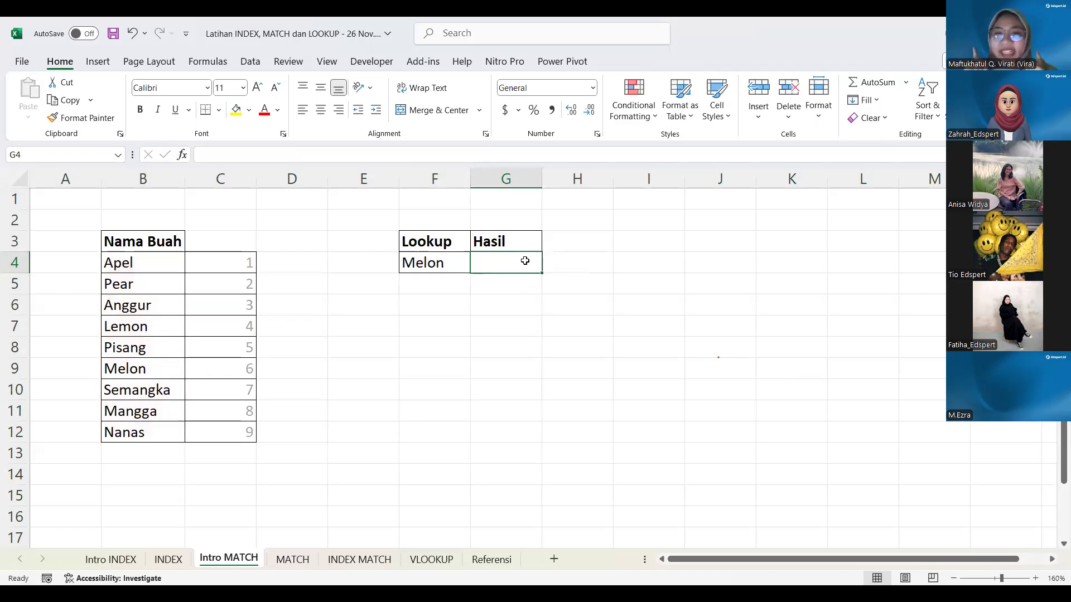
{"action": "type", "text": "="}
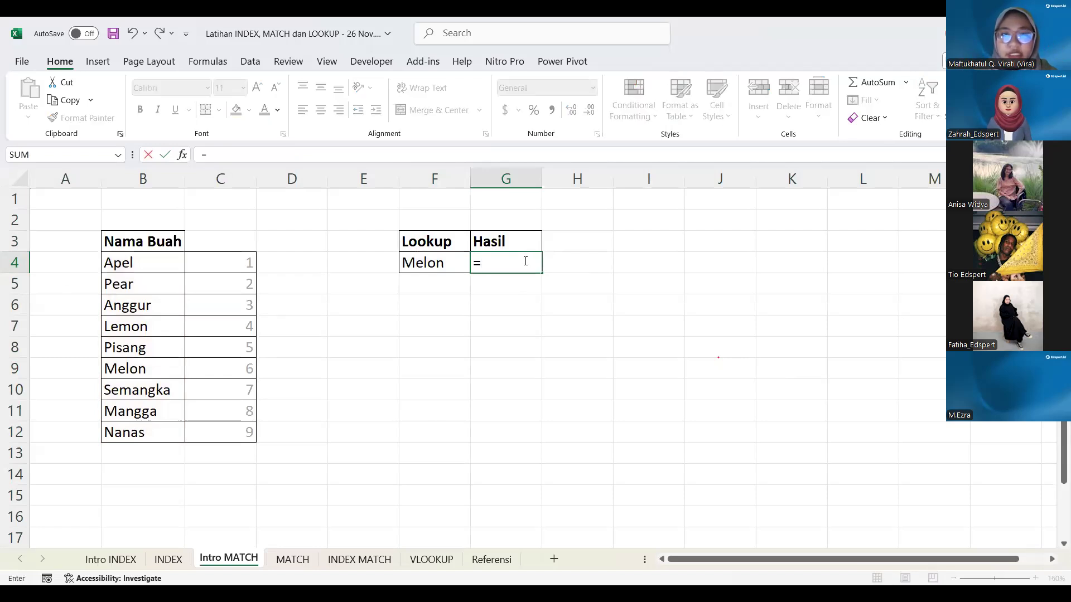
{"action": "type", "text": "MATCH("}
{"action": "left_click", "coordinate": [441, 262]}
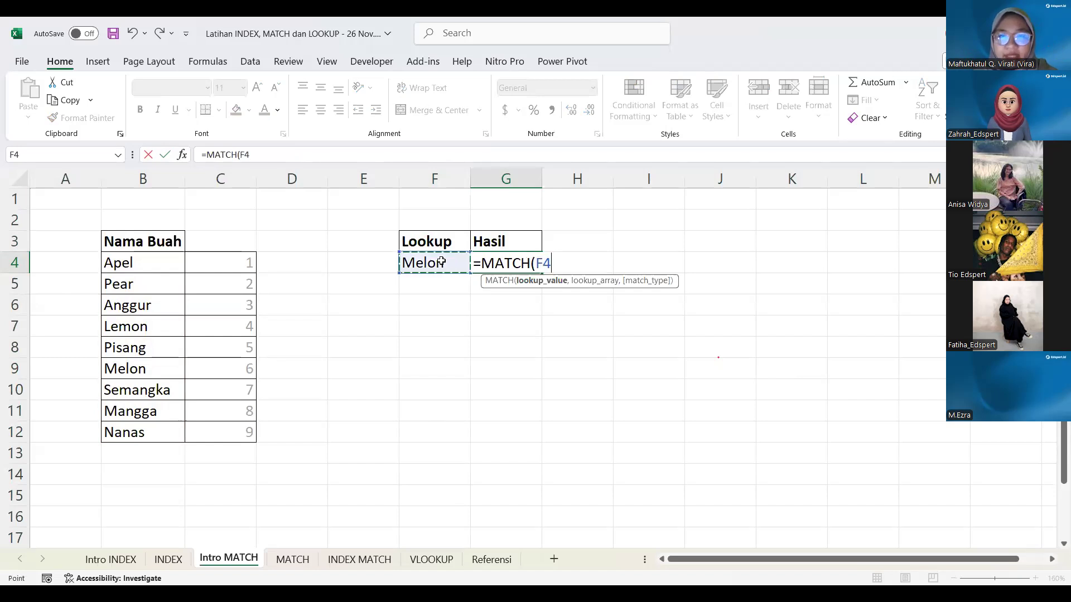
{"action": "type", "text": ","}
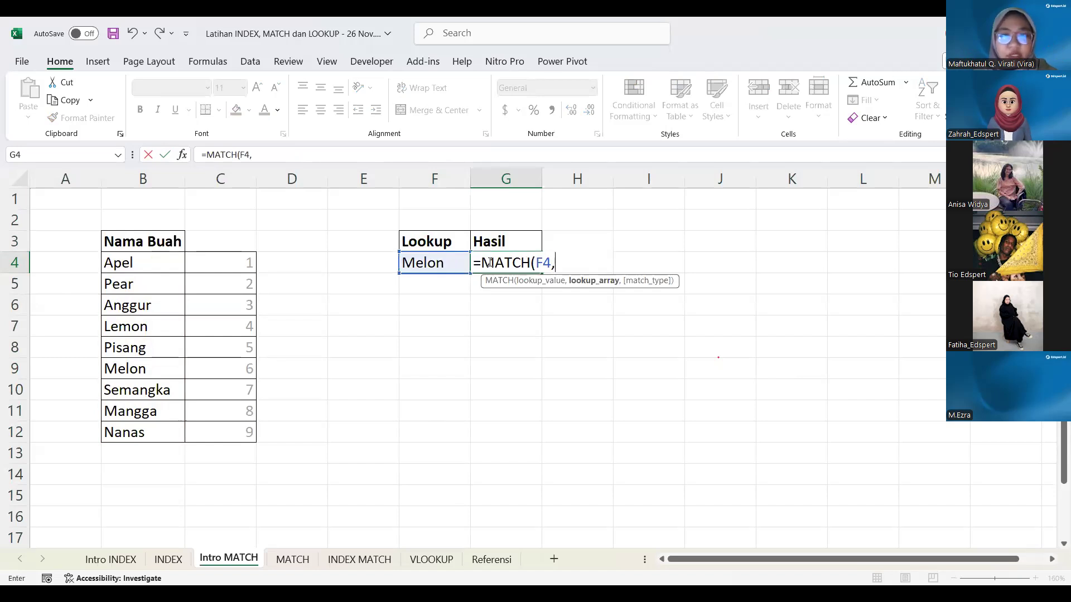
{"action": "left_click_drag", "start_coordinate": [157, 263], "coordinate": [159, 428]}
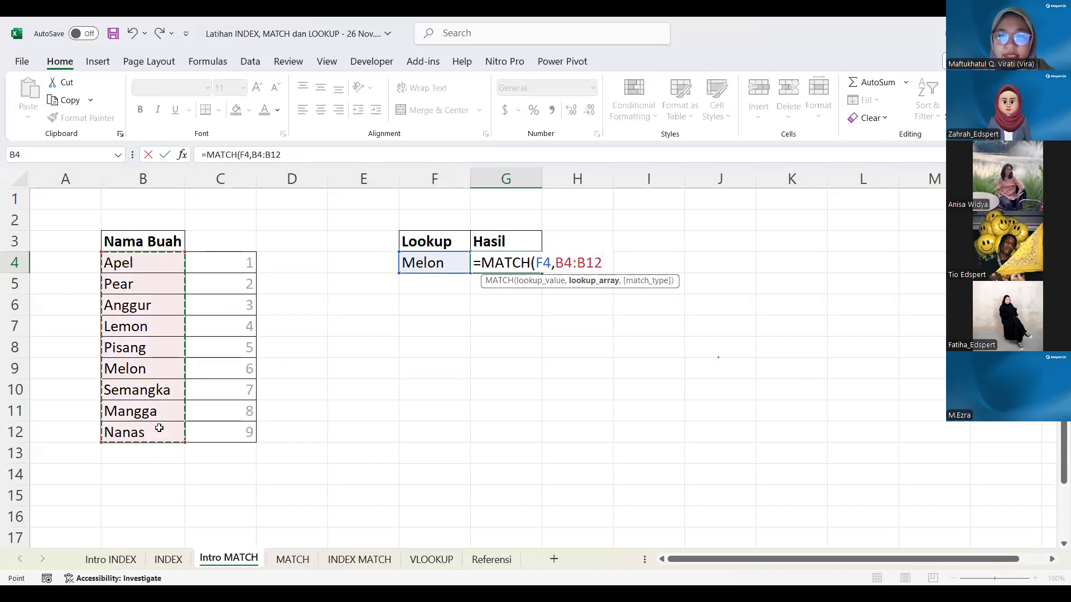
{"action": "type", "text": ","}
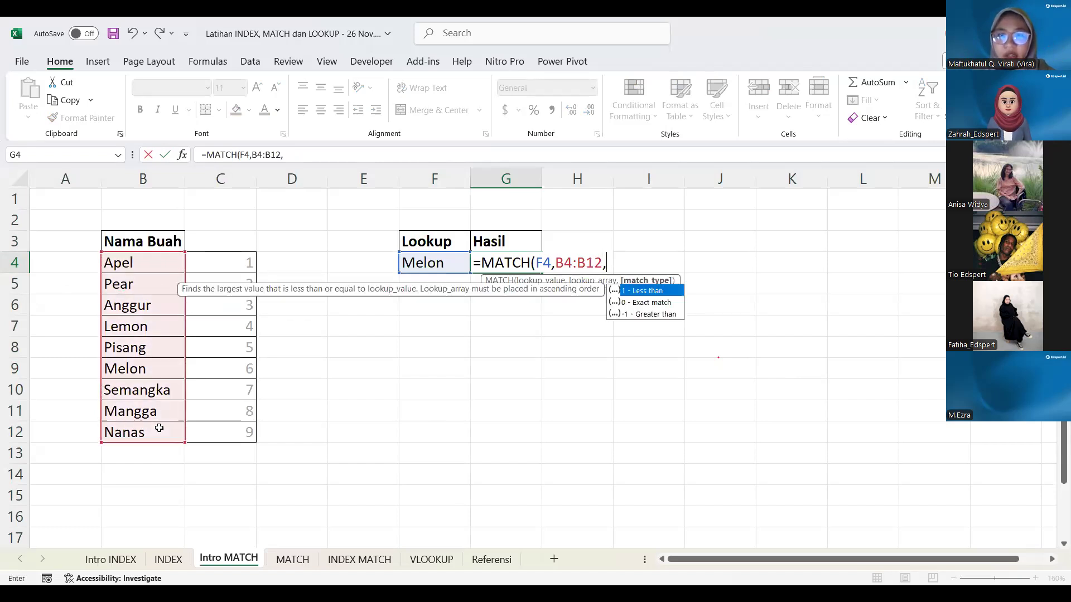
{"action": "type", "text": "0"}
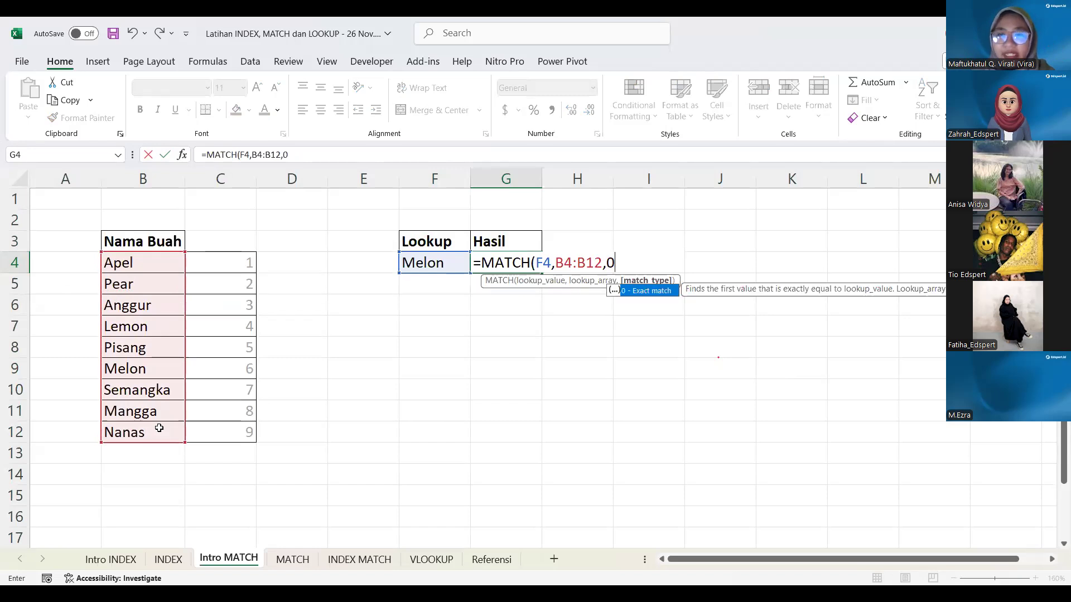
{"action": "type", "text": ")"}
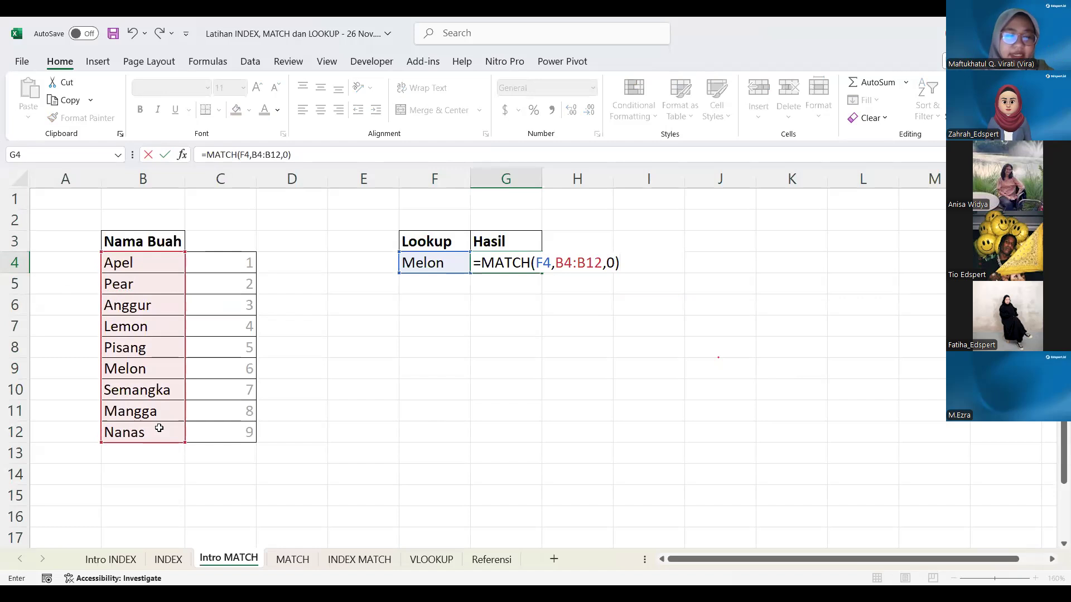
{"action": "key", "text": "Return"}
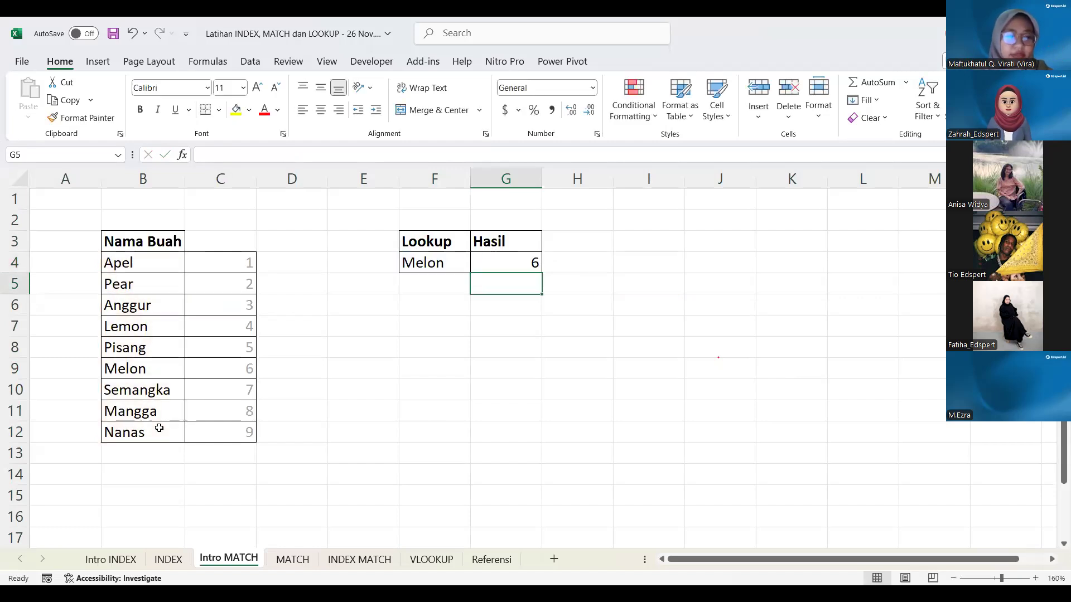
Display the MATCH formula from G4 as text in cell H4 using FORMULATEXT.
{"action": "left_click", "coordinate": [566, 266]}
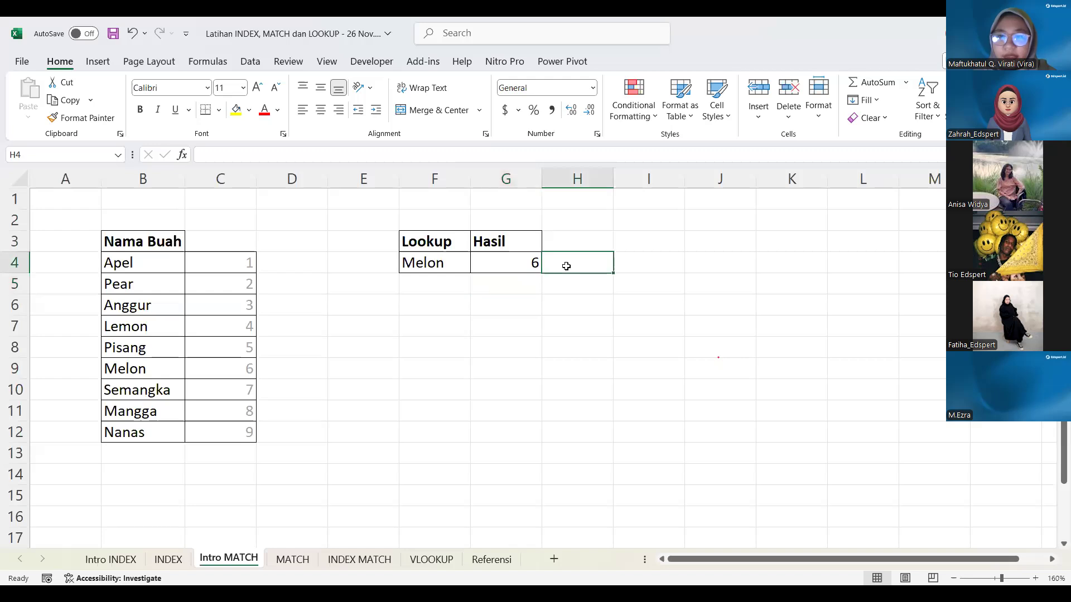
{"action": "type", "text": "="}
{"action": "type", "text": "FORM"}
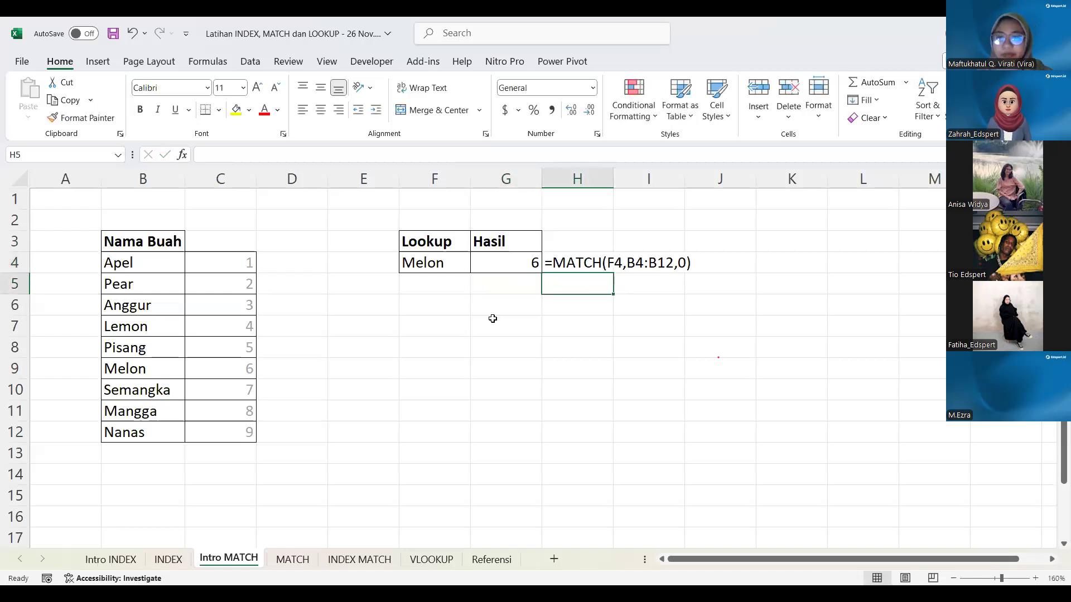
{"action": "left_click", "coordinate": [519, 309]}
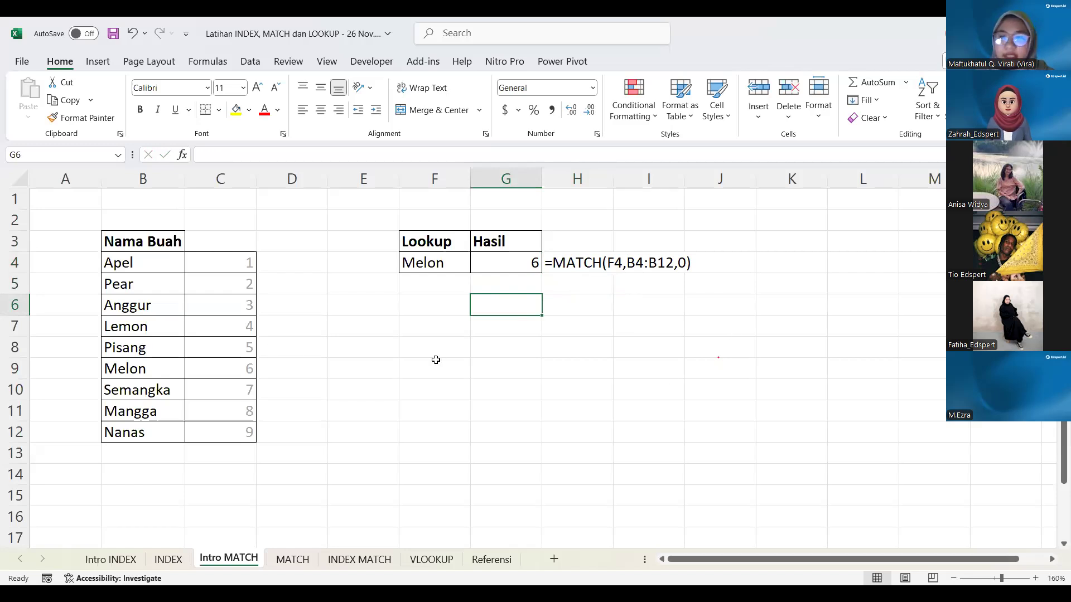
{"action": "left_click", "coordinate": [517, 357]}
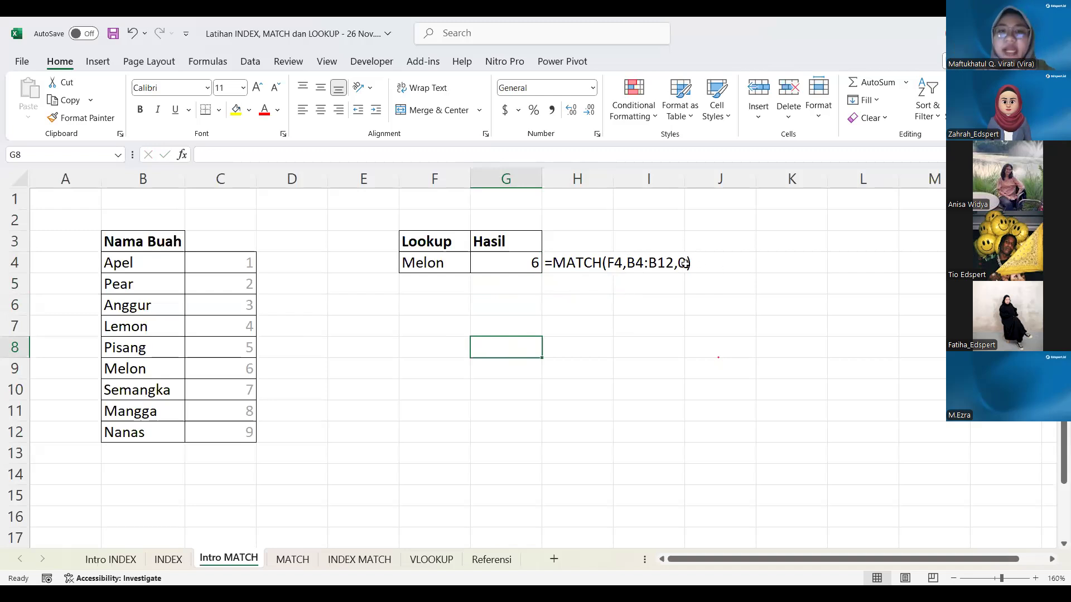
Enter the heading "3 jenis pencocokan" in cell F7.
{"action": "left_click", "coordinate": [460, 323]}
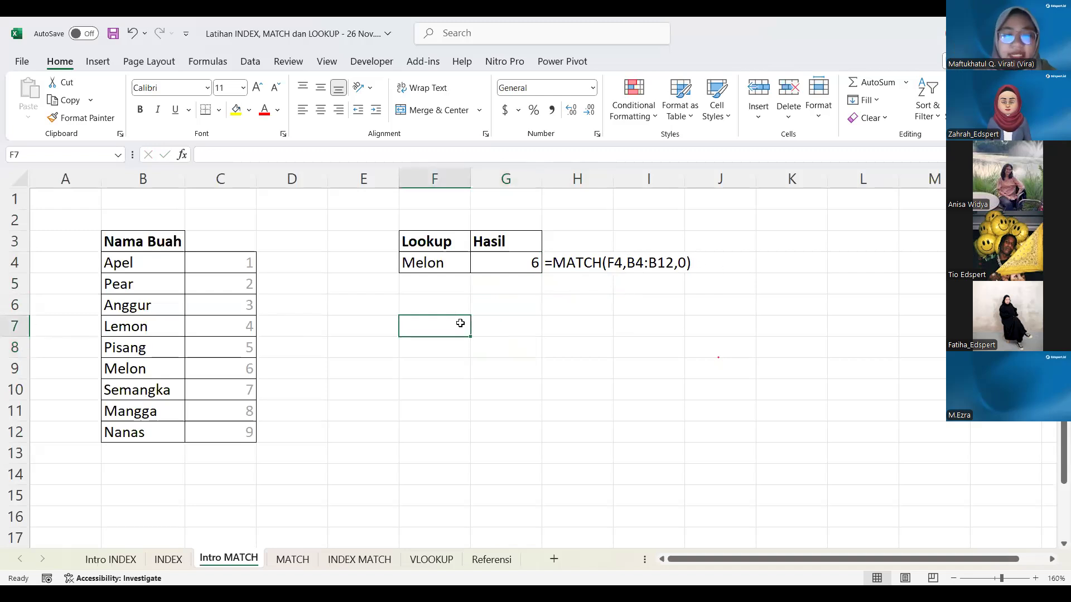
{"action": "type", "text": "3 jenis"}
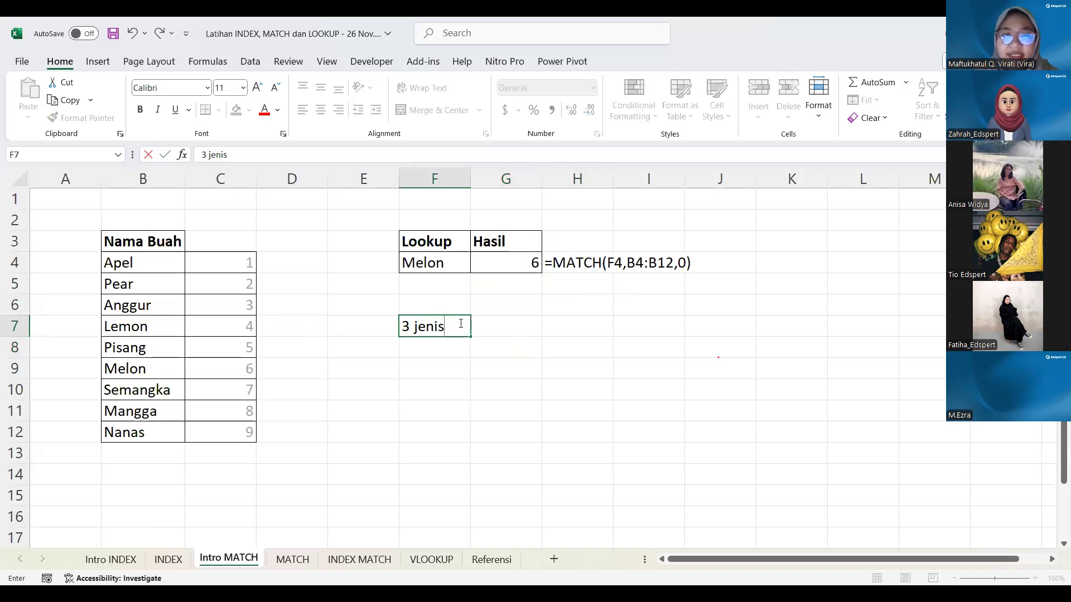
{"action": "type", "text": " p"}
{"action": "key", "text": "BackSpace"}
{"action": "type", "text": "pencocoo"}
{"action": "key", "text": "BackSpace"}
{"action": "type", "text": "kan"}
{"action": "key", "text": "Return"}
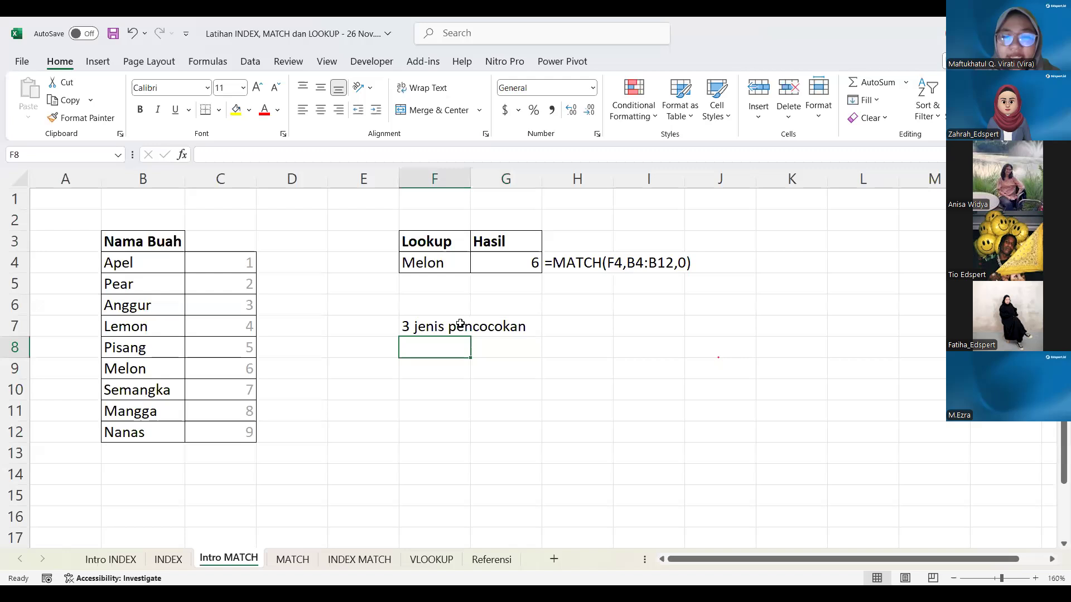
Record match type -1 in F8 with the description "Kurang Dari" in G8.
{"action": "type", "text": "-1"}
{"action": "key", "text": "Tab"}
{"action": "type", "text": "Kur"}
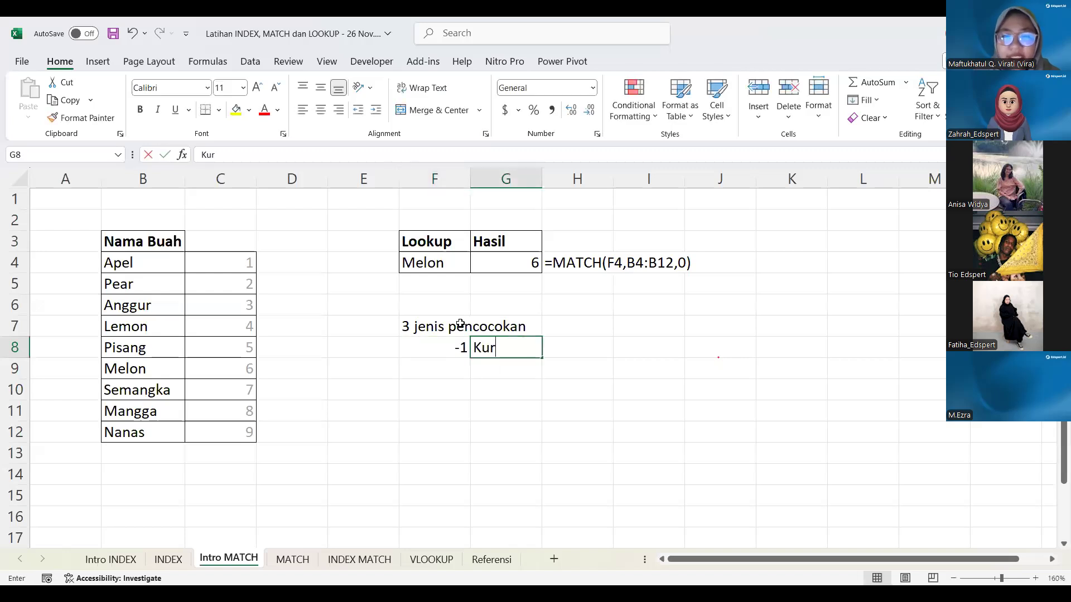
{"action": "type", "text": "ang Dari"}
{"action": "key", "text": "Return"}
{"action": "key", "text": "Left"}
Record match type 0 in F9 with the description "Sama Persis" in G9.
{"action": "type", "text": "0"}
{"action": "key", "text": "Tab"}
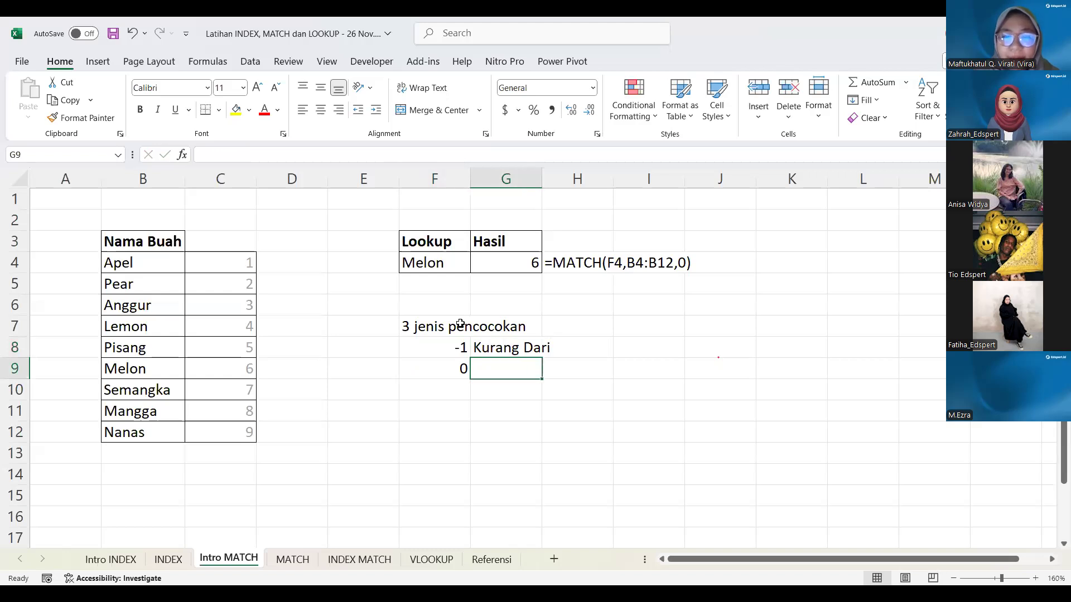
{"action": "type", "text": "Sama Persi"}
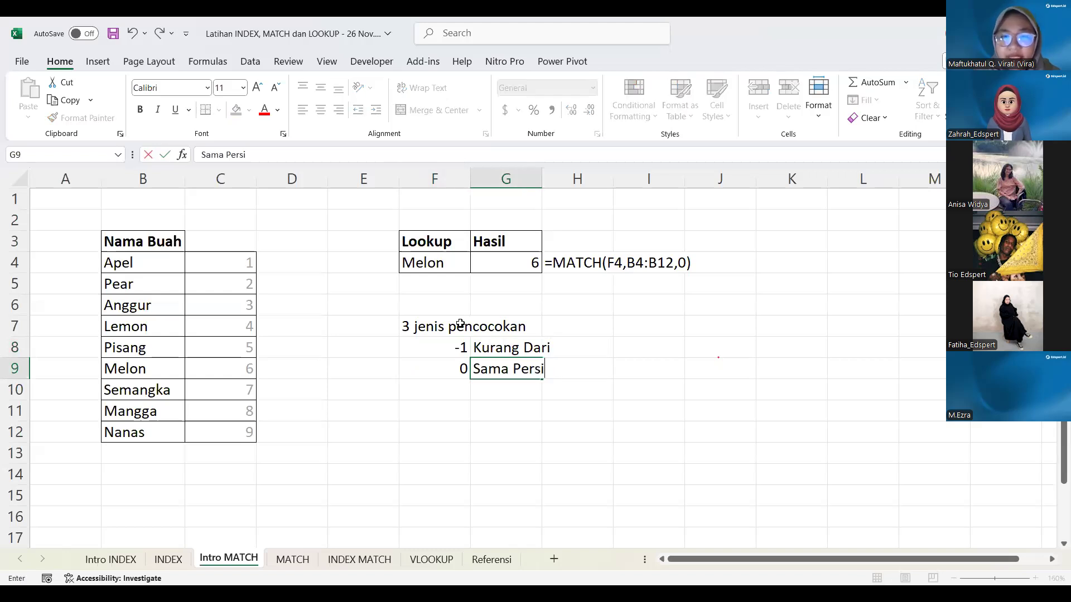
{"action": "type", "text": "s"}
{"action": "key", "text": "Return"}
{"action": "key", "text": "Left"}
Record match type 1 in F10 with the description "Lebih Dari" in G10.
{"action": "type", "text": "1"}
{"action": "key", "text": "Tab"}
{"action": "type", "text": "Lebih Da"}
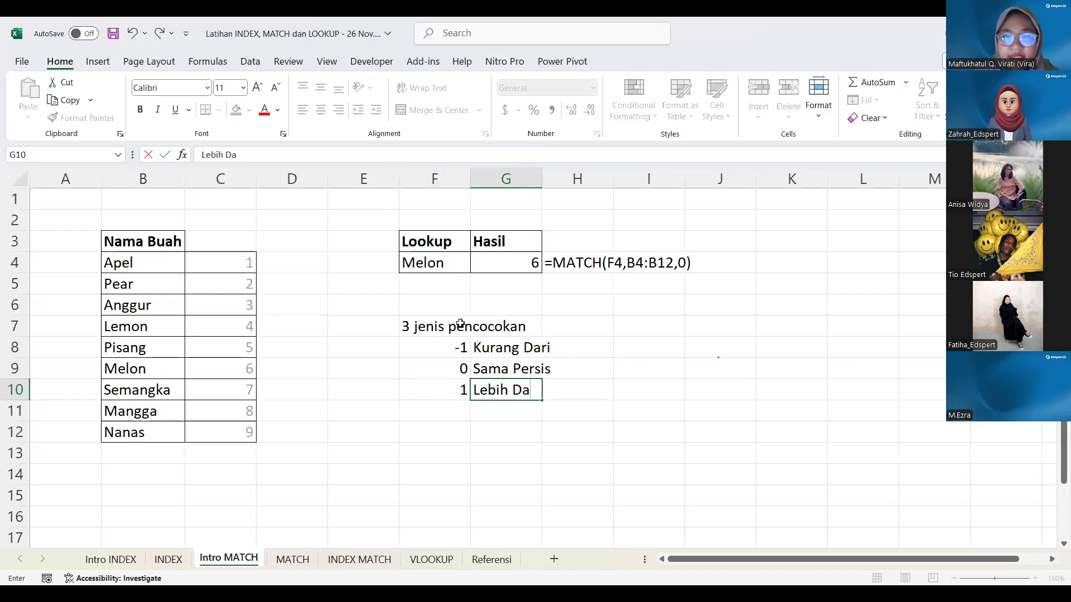
{"action": "type", "text": "ri"}
{"action": "key", "text": "Tab"}
Examine the match type notes alongside the lookup value in F4 and the MATCH formula in G4.
{"action": "left_click", "coordinate": [473, 354]}
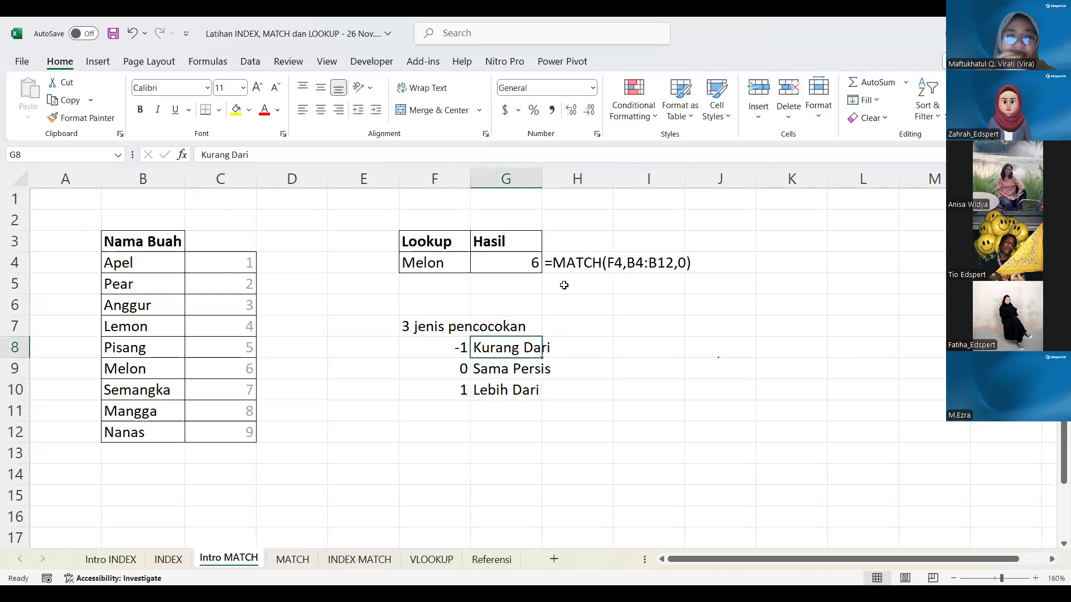
{"action": "left_click_drag", "start_coordinate": [458, 370], "coordinate": [491, 370]}
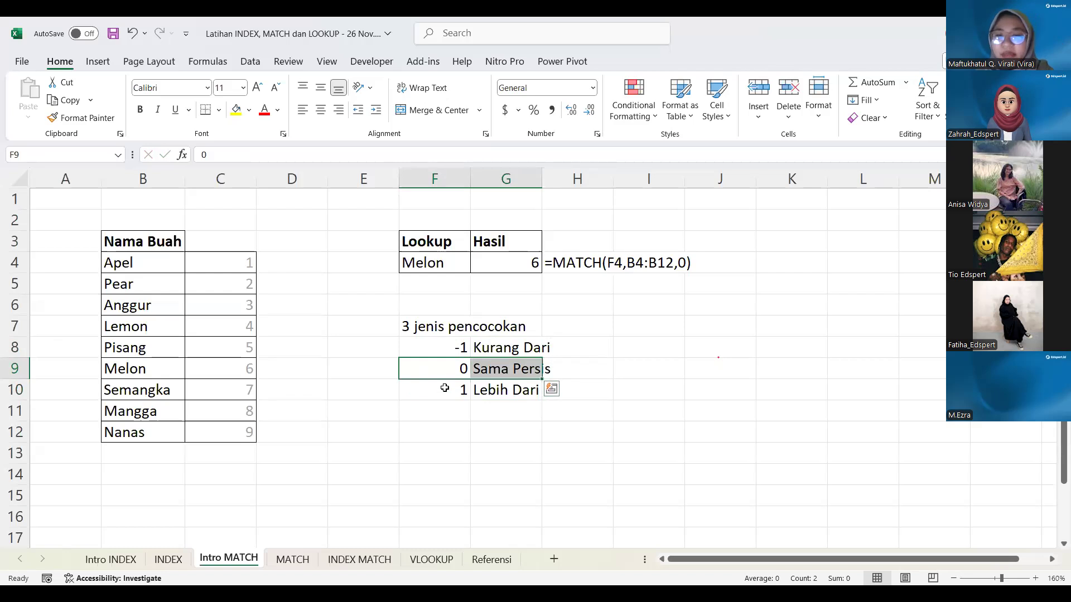
{"action": "left_click", "coordinate": [605, 375]}
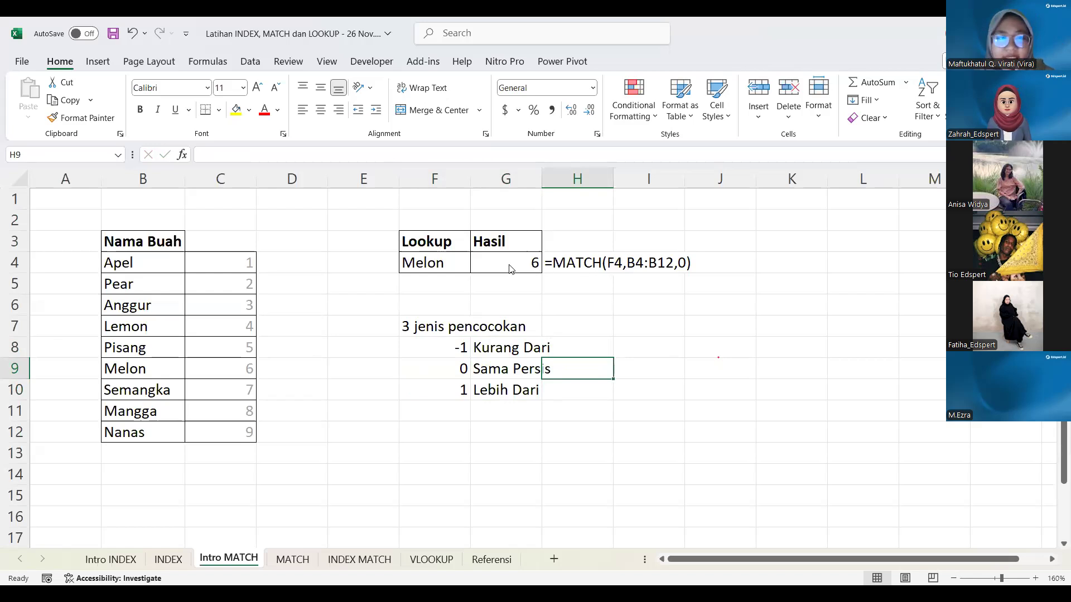
{"action": "left_click", "coordinate": [453, 268]}
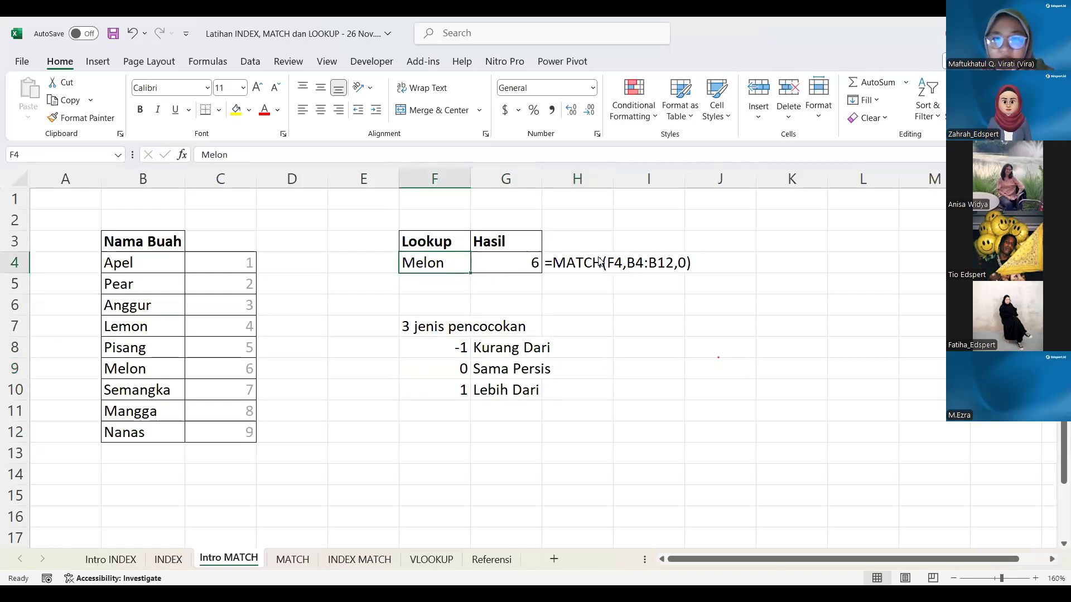
{"action": "left_click", "coordinate": [581, 307]}
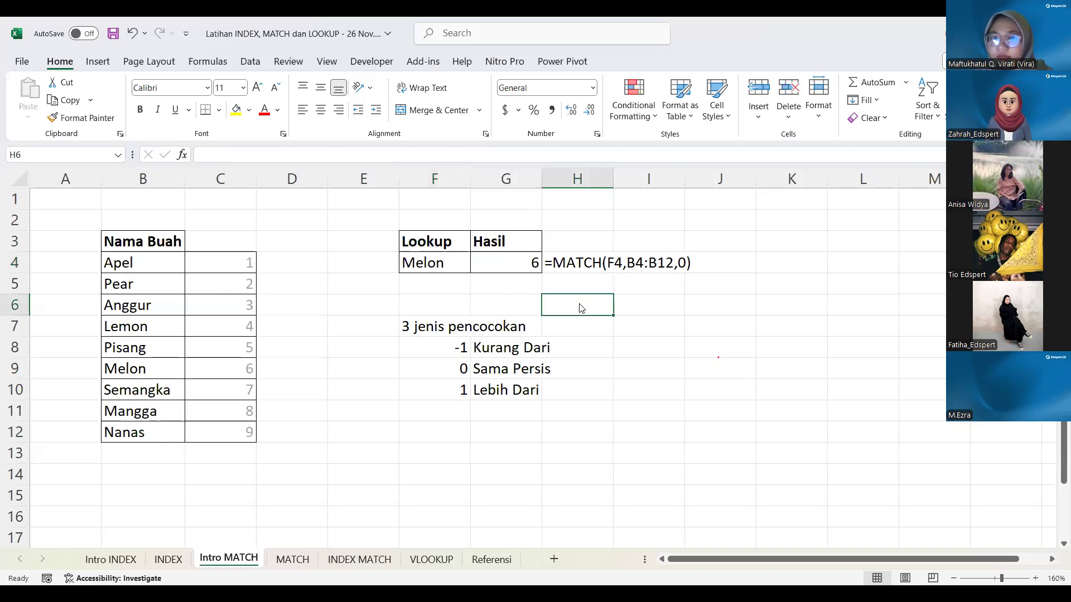
{"action": "left_click", "coordinate": [495, 267]}
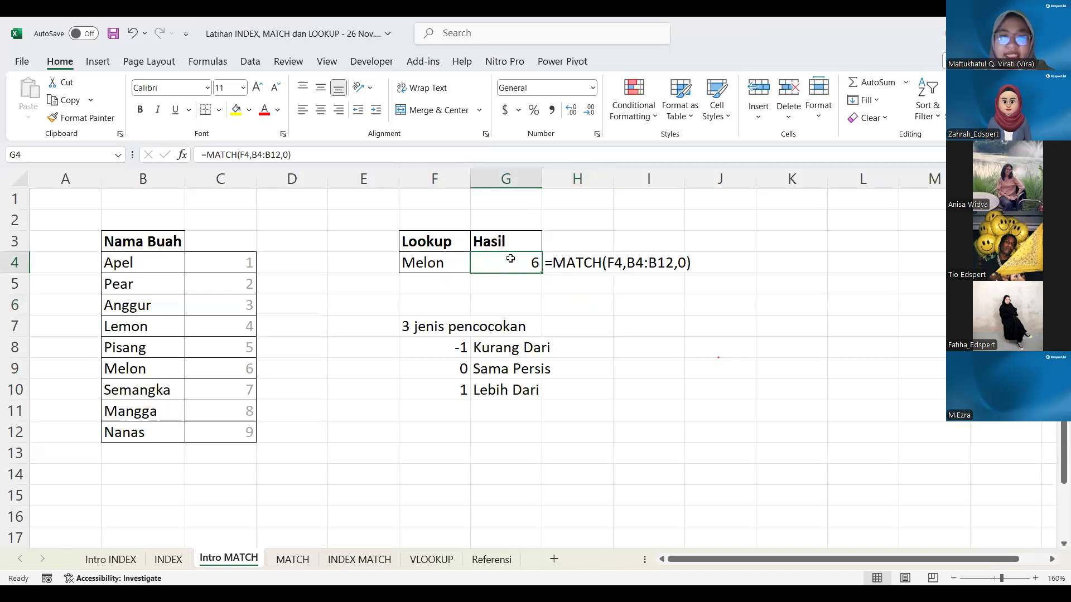
Test the MATCH formula by setting the lookup value in F4 to Nanas and then to Apel.
{"action": "left_click", "coordinate": [441, 263]}
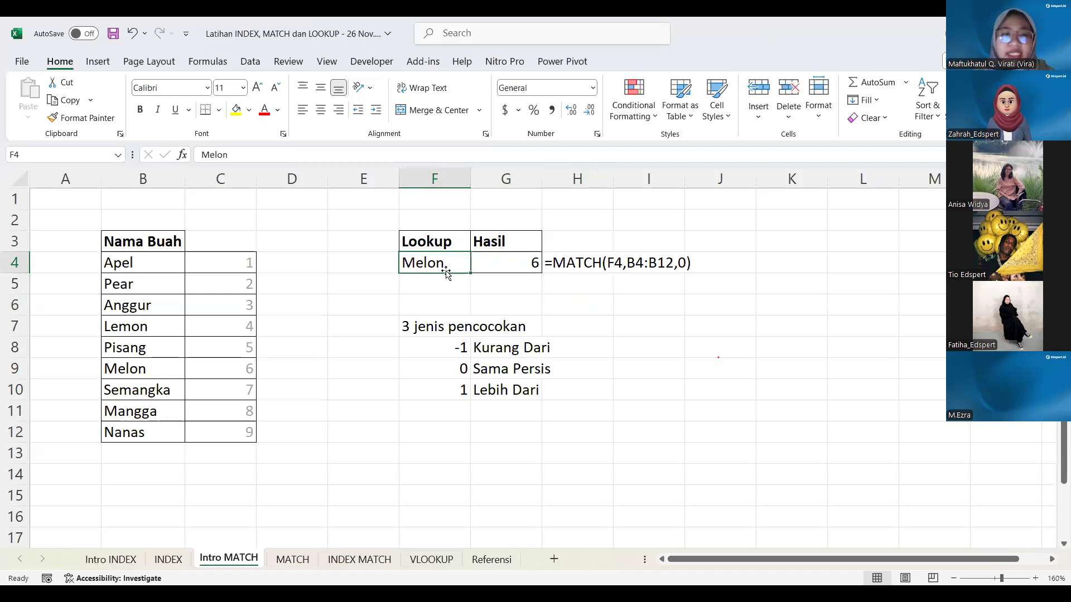
{"action": "type", "text": "Nanas"}
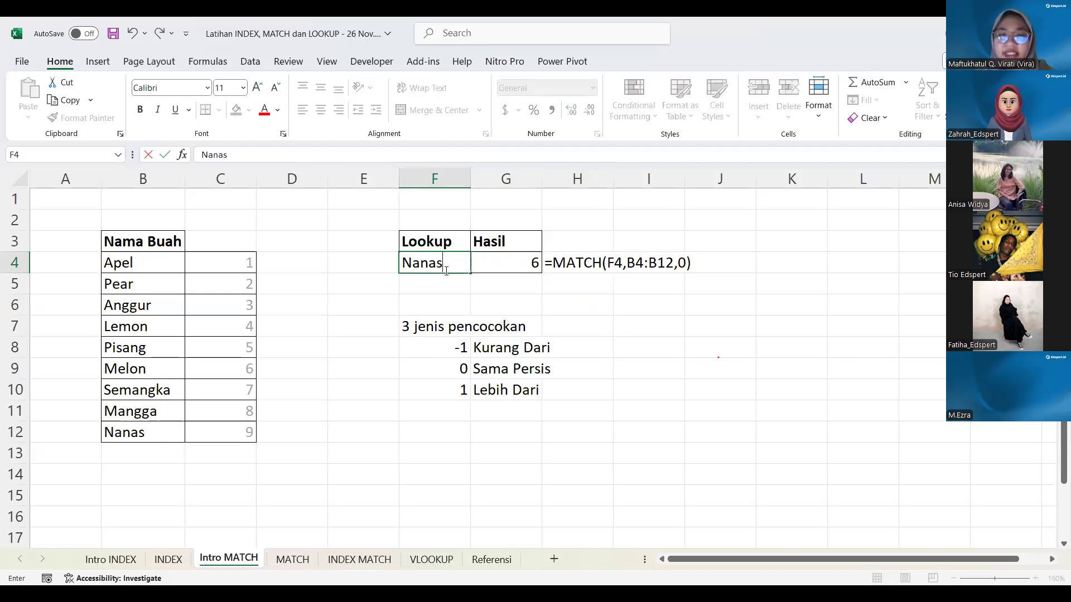
{"action": "key", "text": "Return"}
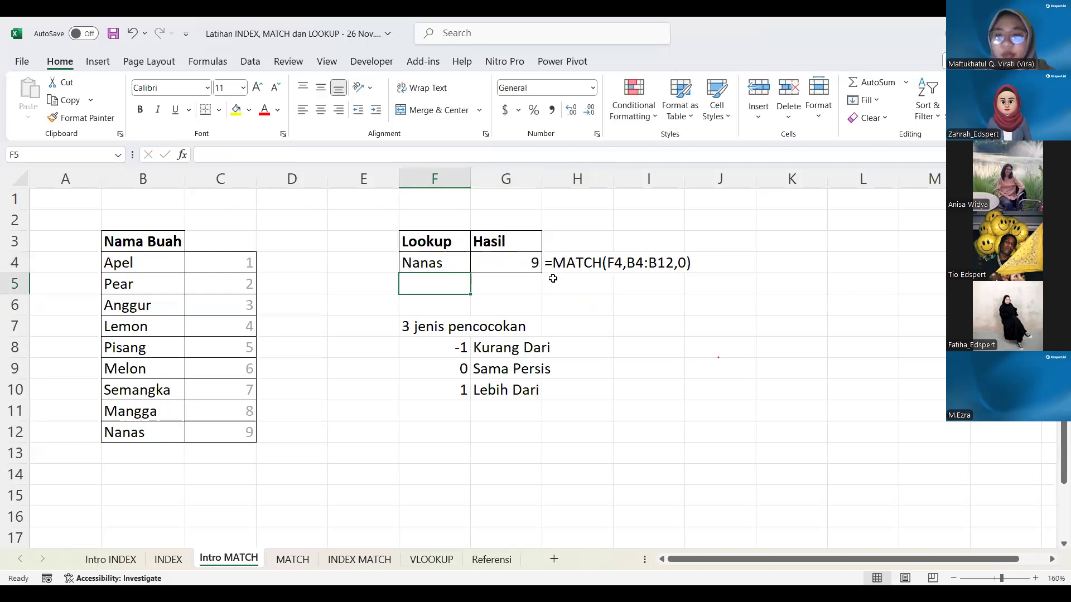
{"action": "left_click", "coordinate": [453, 259]}
{"action": "type", "text": "Apel"}
{"action": "key", "text": "Return"}
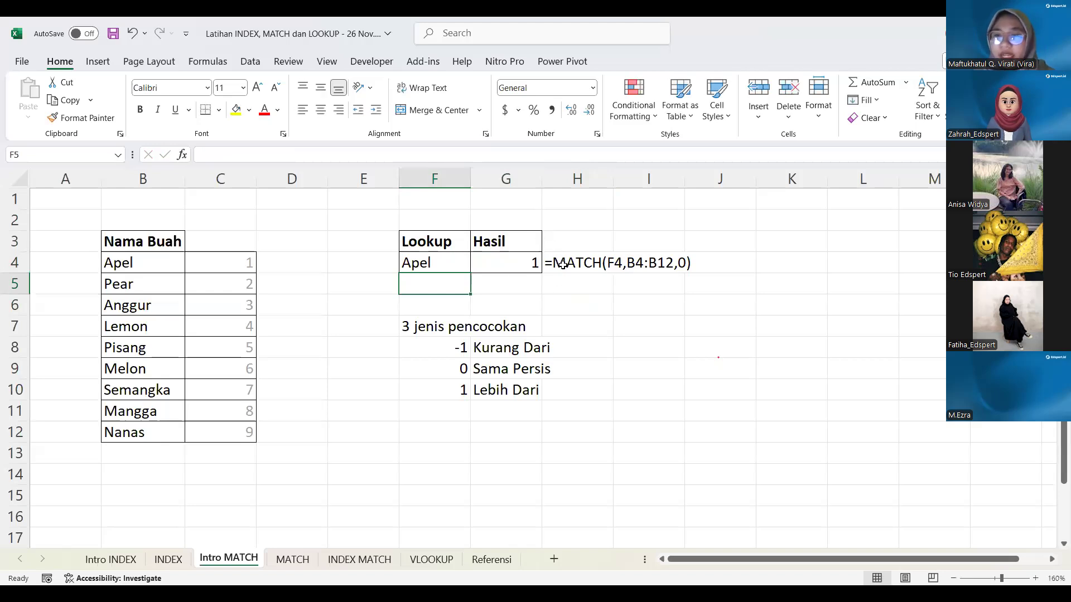
Set the lookup value in F4 to Lemon and check the result in G4.
{"action": "left_click", "coordinate": [441, 256]}
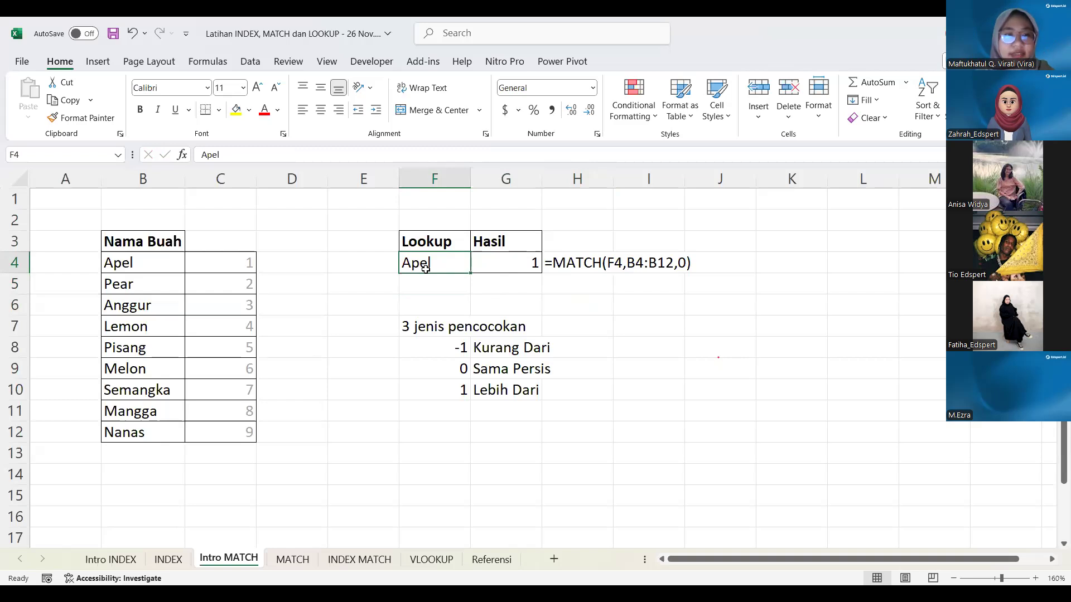
{"action": "type", "text": "Lemon"}
{"action": "key", "text": "Return"}
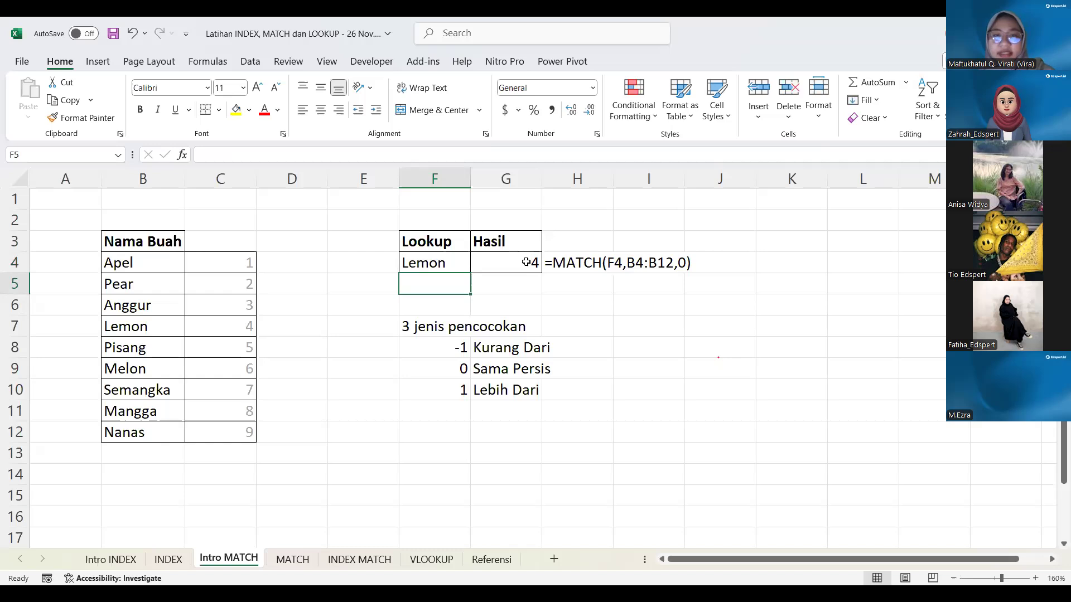
{"action": "left_click", "coordinate": [496, 264]}
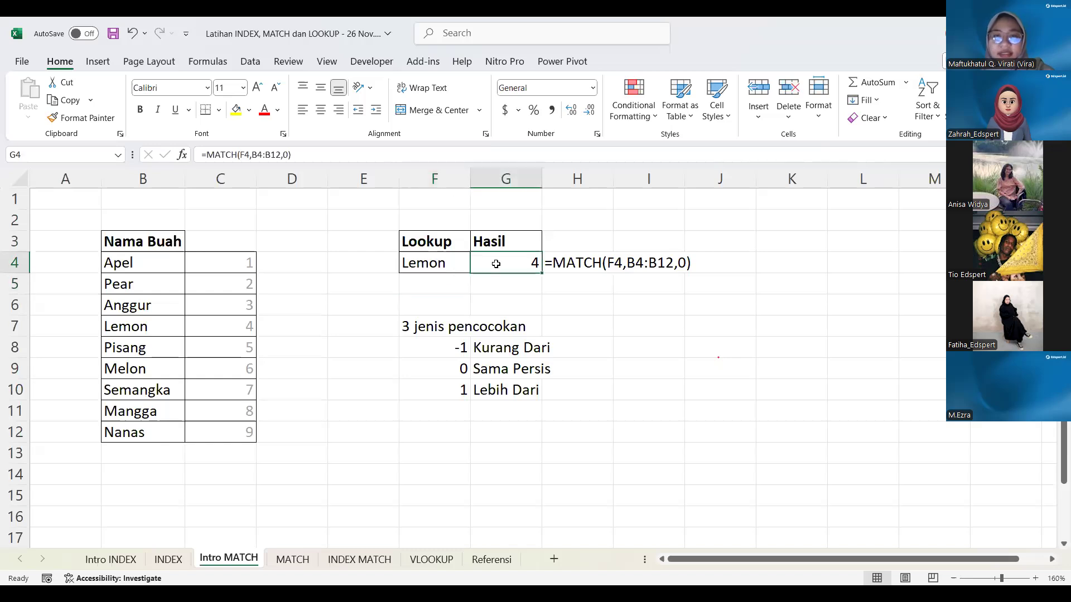
{"action": "left_click", "coordinate": [436, 259]}
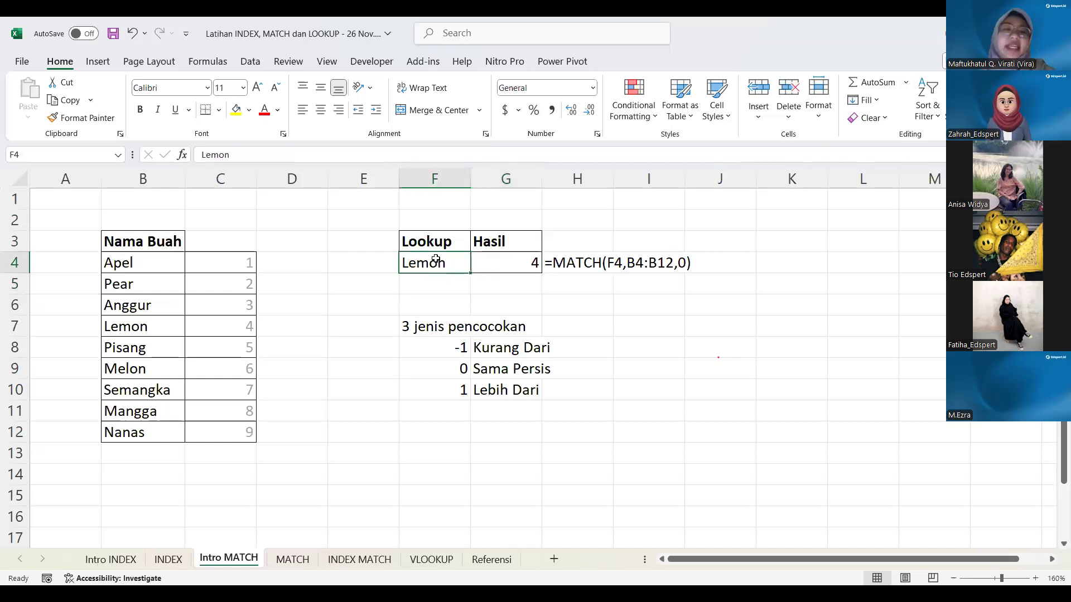
Replace Pear in B5 with Lemon to create a duplicate in the fruit list, and compare it with the entry in B7.
{"action": "left_click", "coordinate": [167, 287]}
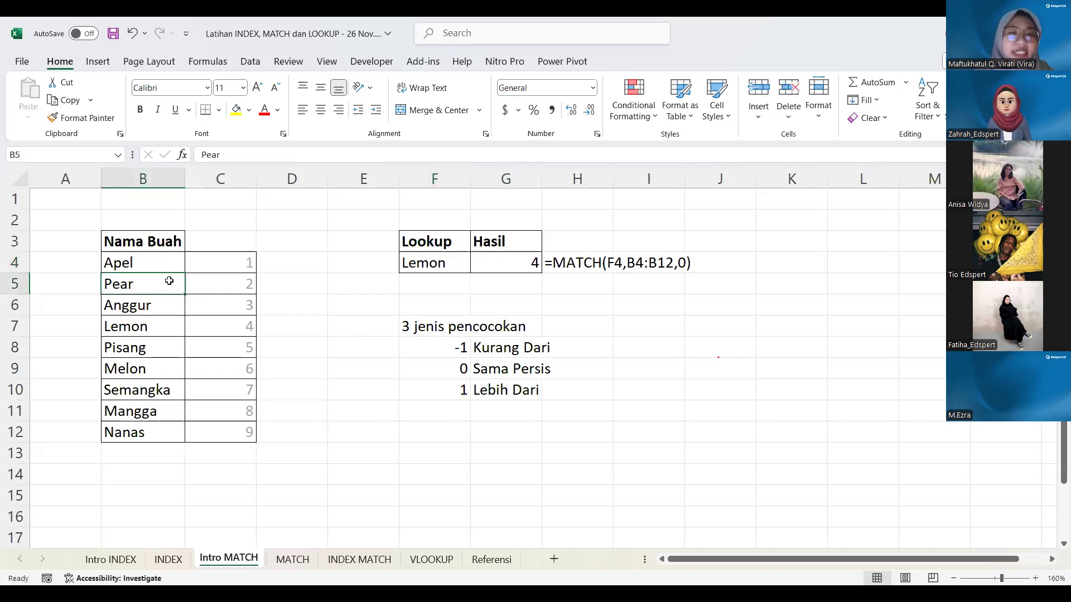
{"action": "type", "text": "Lemon"}
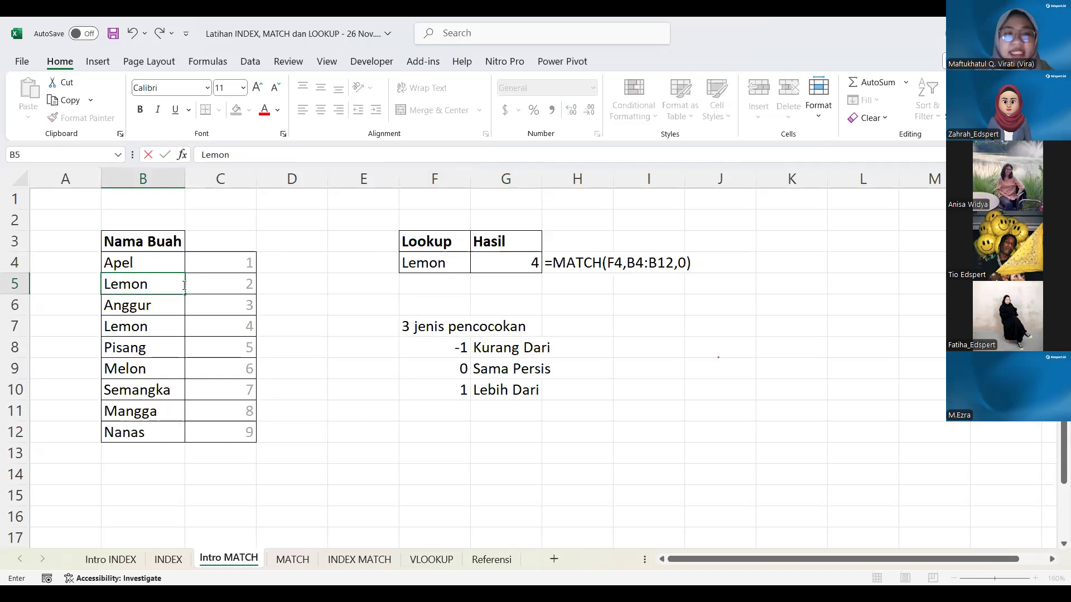
{"action": "key", "text": "Return"}
{"action": "left_click", "coordinate": [128, 283]}
{"action": "key", "text": "Down"}
{"action": "key", "text": "Down"}
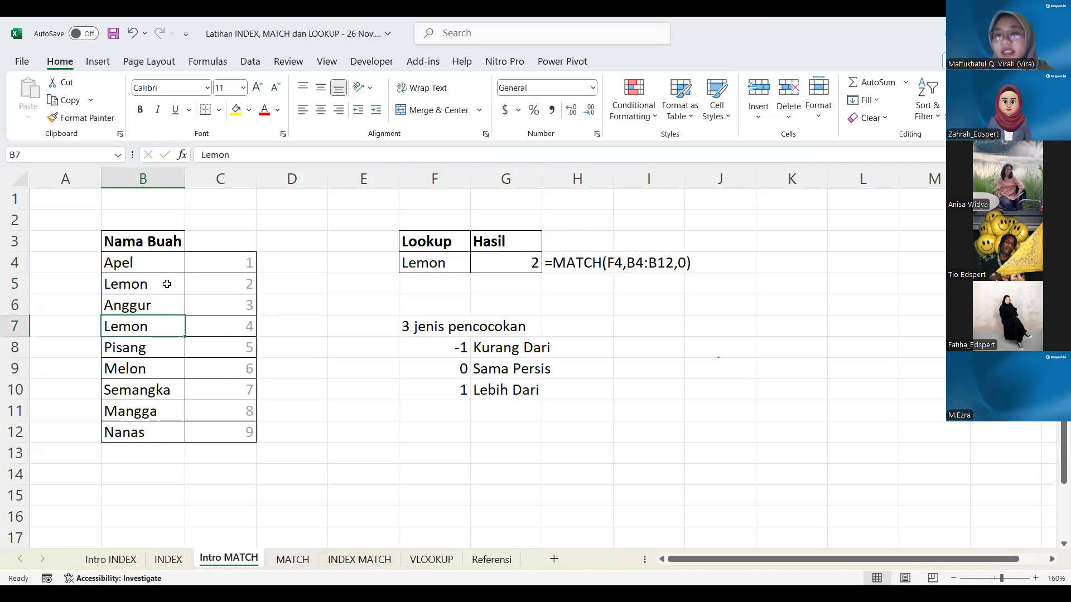
{"action": "left_click", "coordinate": [513, 298]}
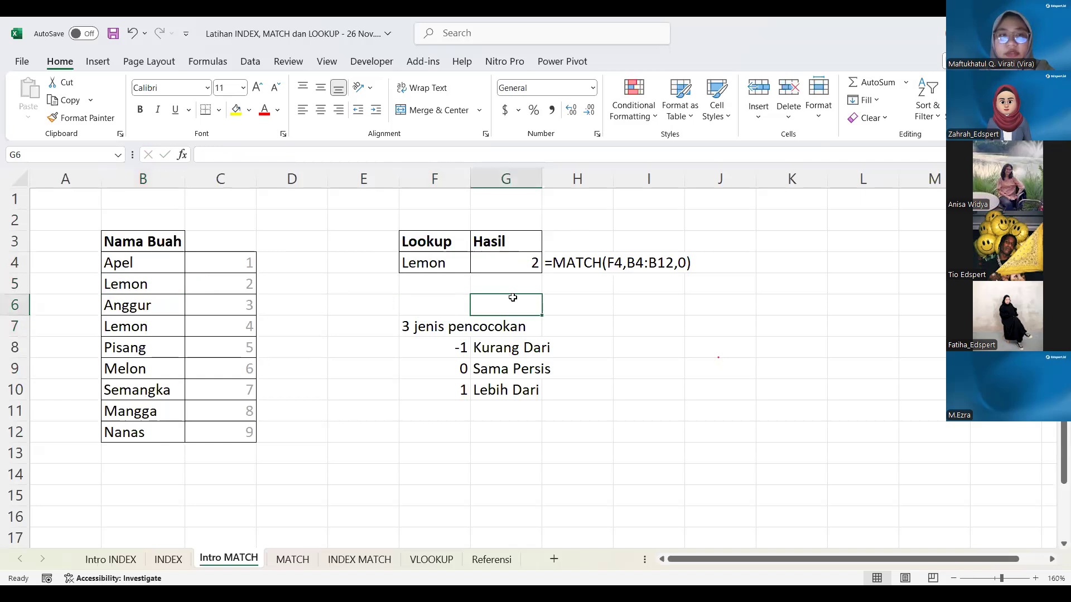
{"action": "left_click", "coordinate": [431, 258]}
{"action": "left_click", "coordinate": [556, 283]}
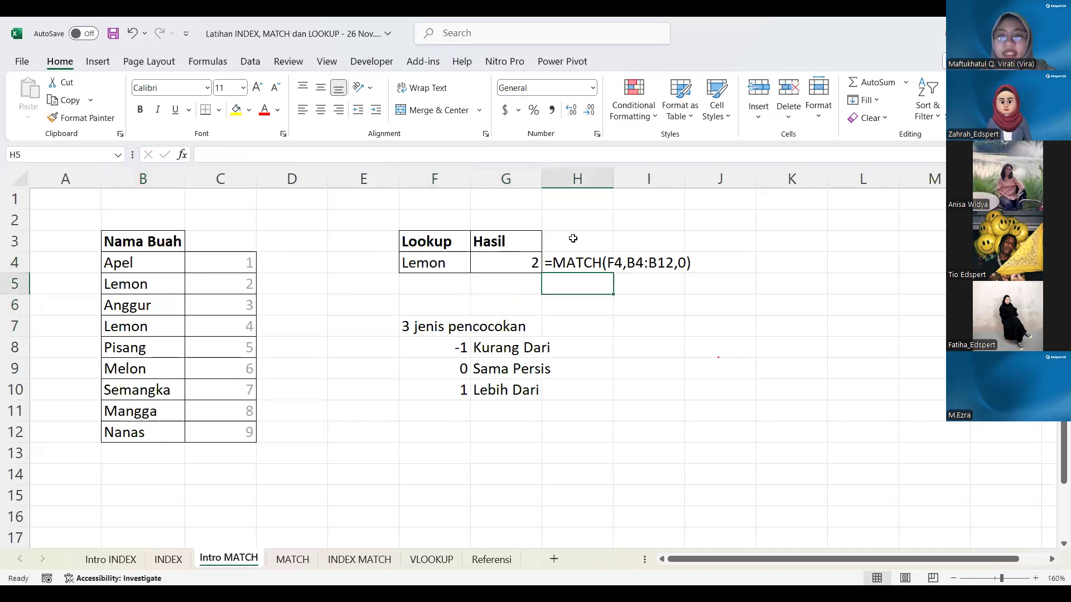
{"action": "left_click", "coordinate": [422, 260]}
{"action": "left_click", "coordinate": [41, 258]}
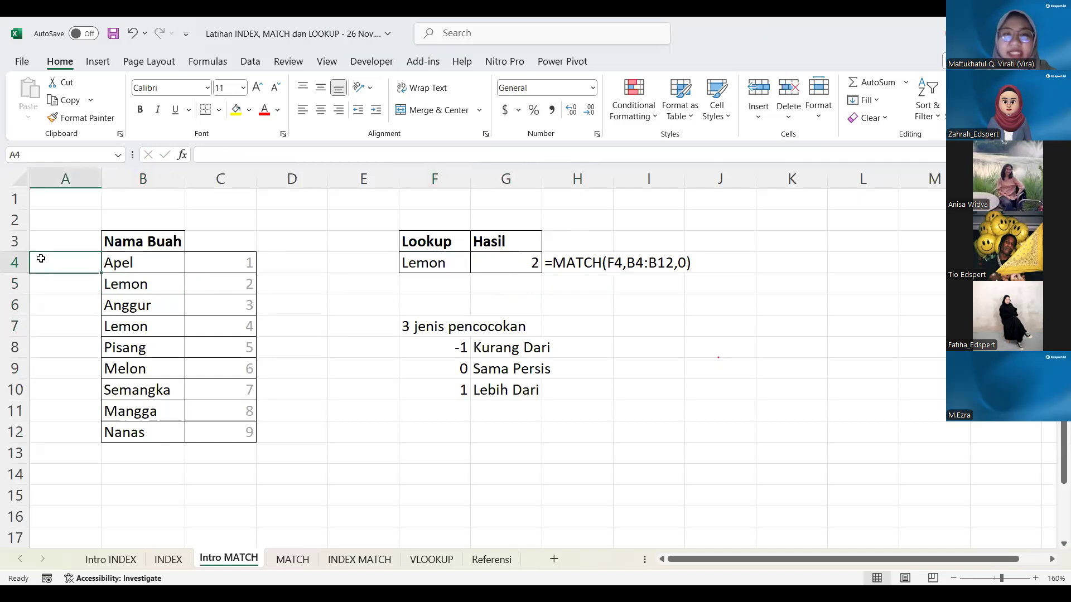
Test the exact match by setting the lookup value in F4 to lowercase apel and then to apels.
{"action": "left_click", "coordinate": [465, 267]}
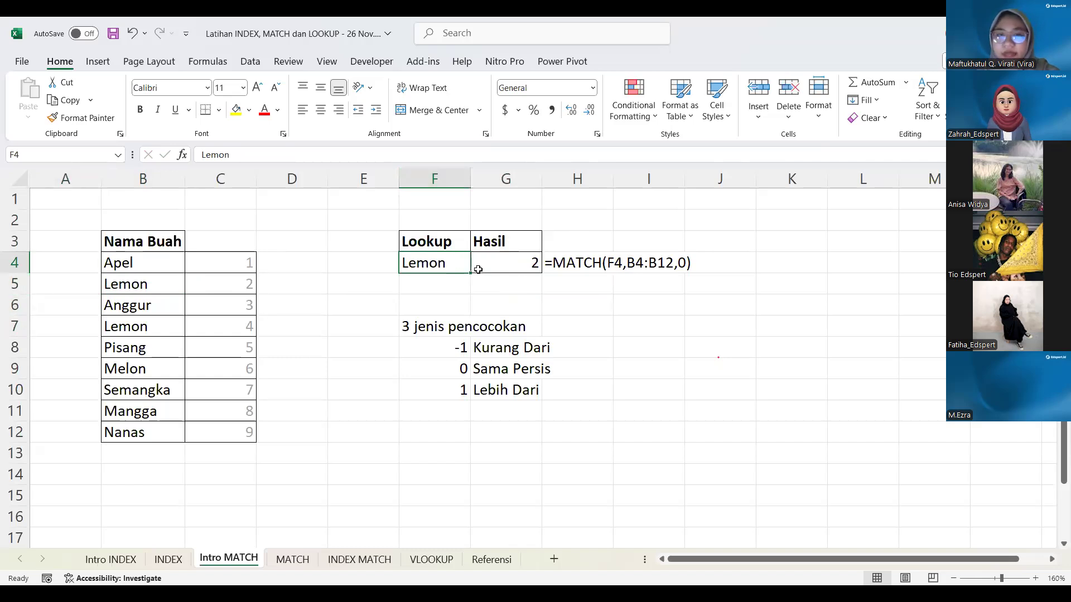
{"action": "type", "text": "apel"}
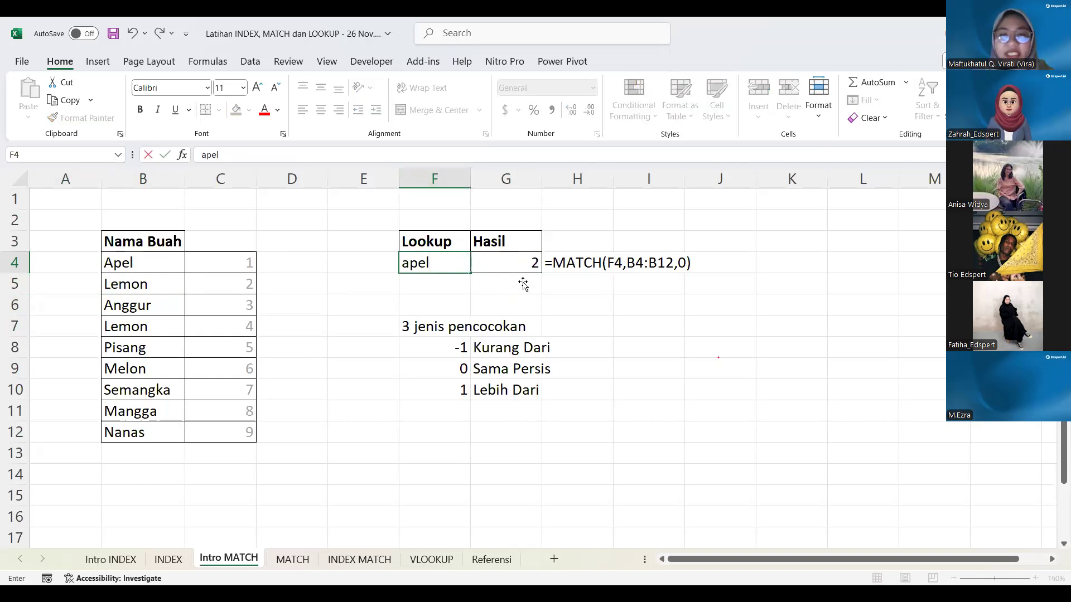
{"action": "key", "text": "Return"}
{"action": "left_click", "coordinate": [444, 264]}
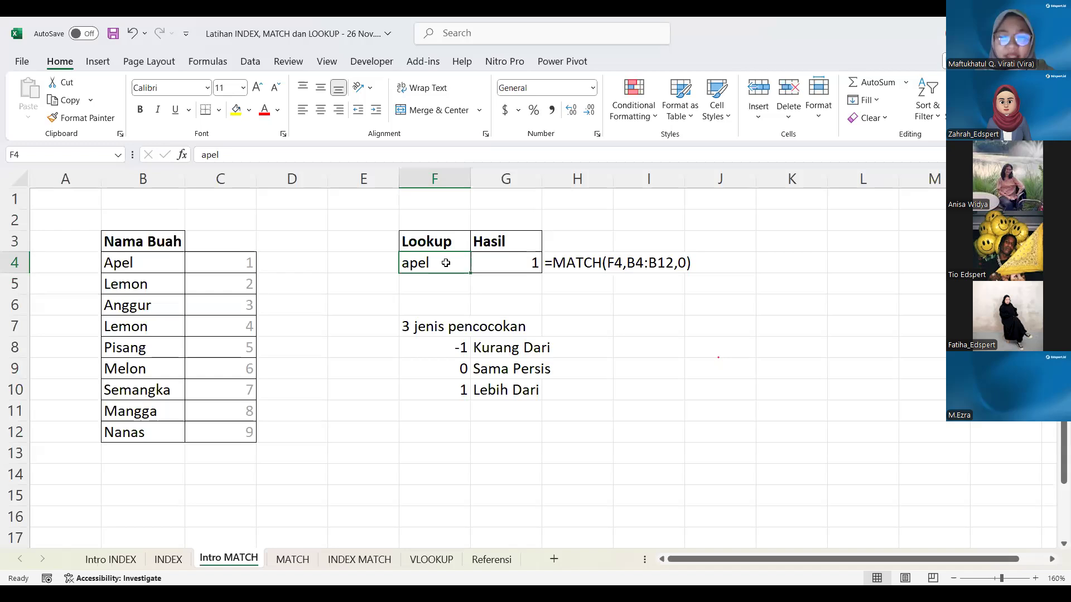
{"action": "type", "text": "apel"}
{"action": "key", "text": "Return"}
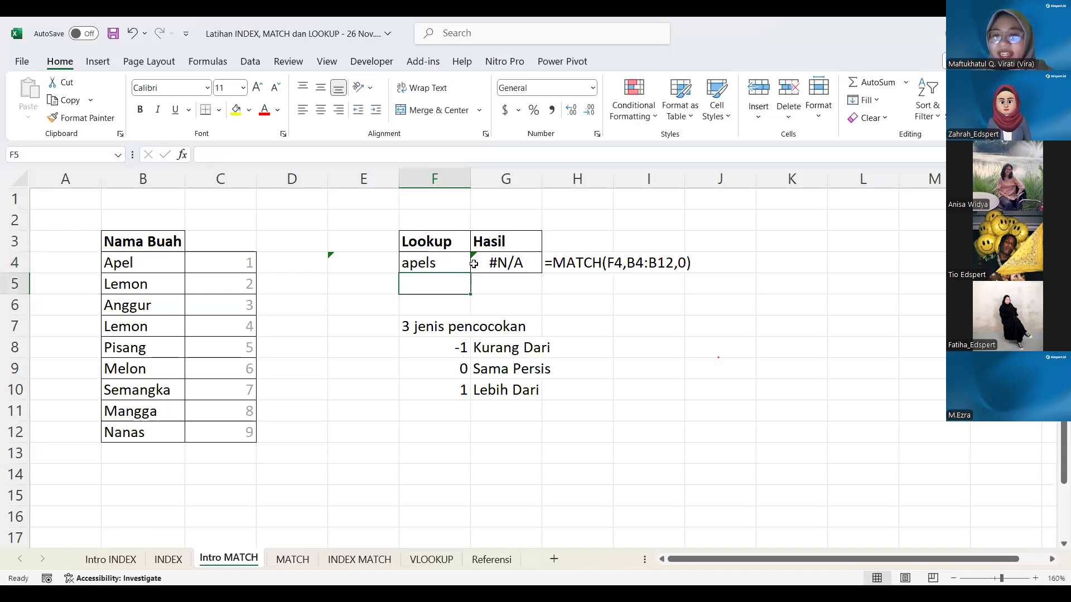
Test the MATCH formula again by setting the lookup value in F4 to Apel and then to Lemon.
{"action": "left_click", "coordinate": [451, 255]}
{"action": "type", "text": "Apel"}
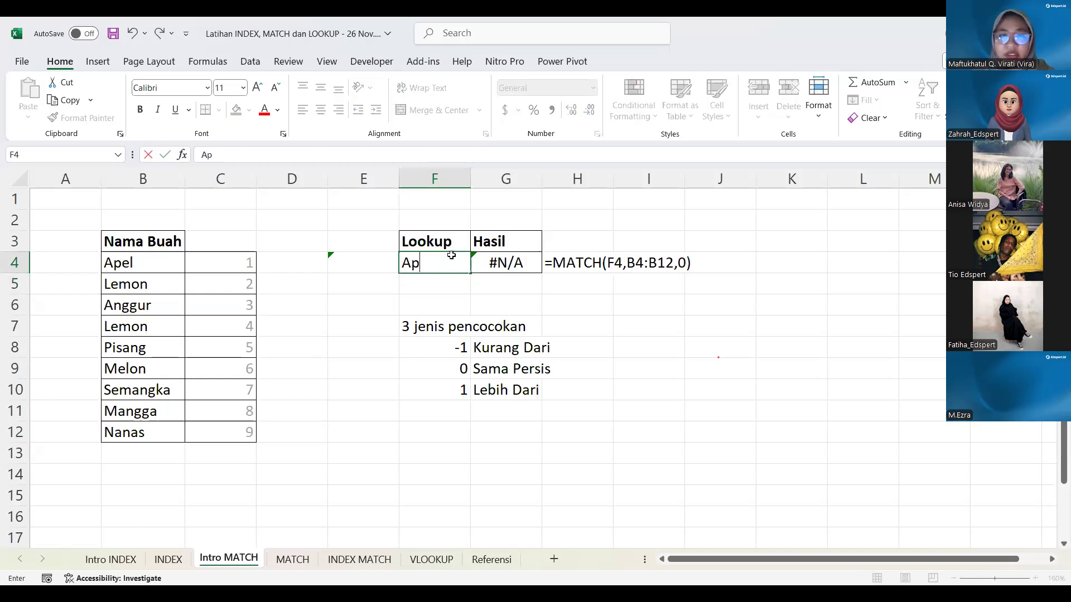
{"action": "key", "text": "Return"}
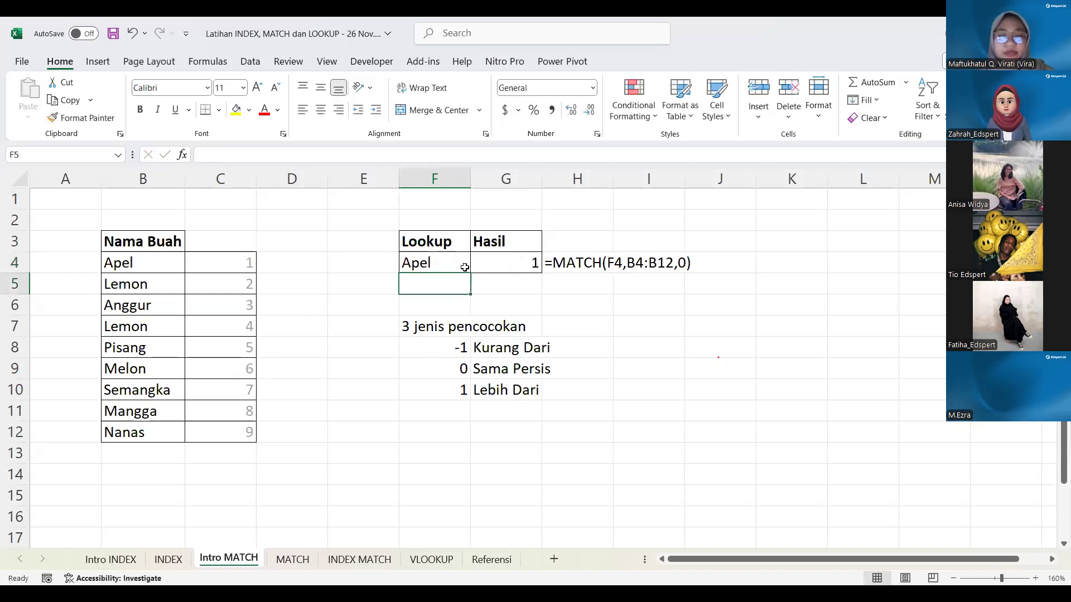
{"action": "left_click", "coordinate": [464, 267]}
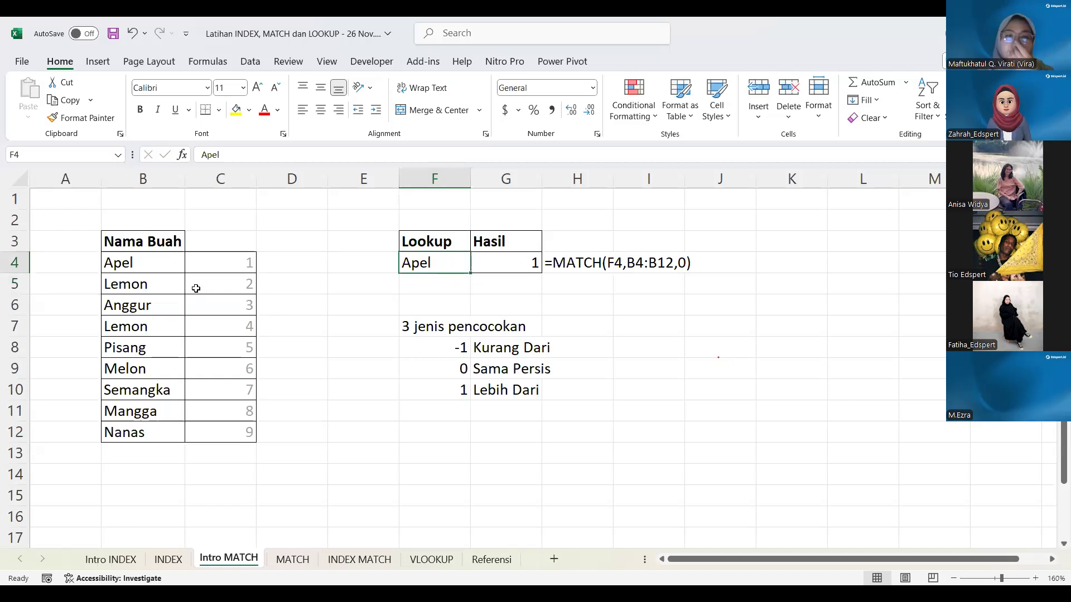
{"action": "key", "text": "BackSpace"}
{"action": "key", "text": "BackSpace"}
{"action": "key", "text": "BackSpace"}
{"action": "key", "text": "BackSpace"}
{"action": "type", "text": "Lemon"}
{"action": "key", "text": "Return"}
Highlight both Lemon entries with their position numbers, B7:C7 and B5:C5, with a yellow fill.
{"action": "left_click", "coordinate": [158, 282]}
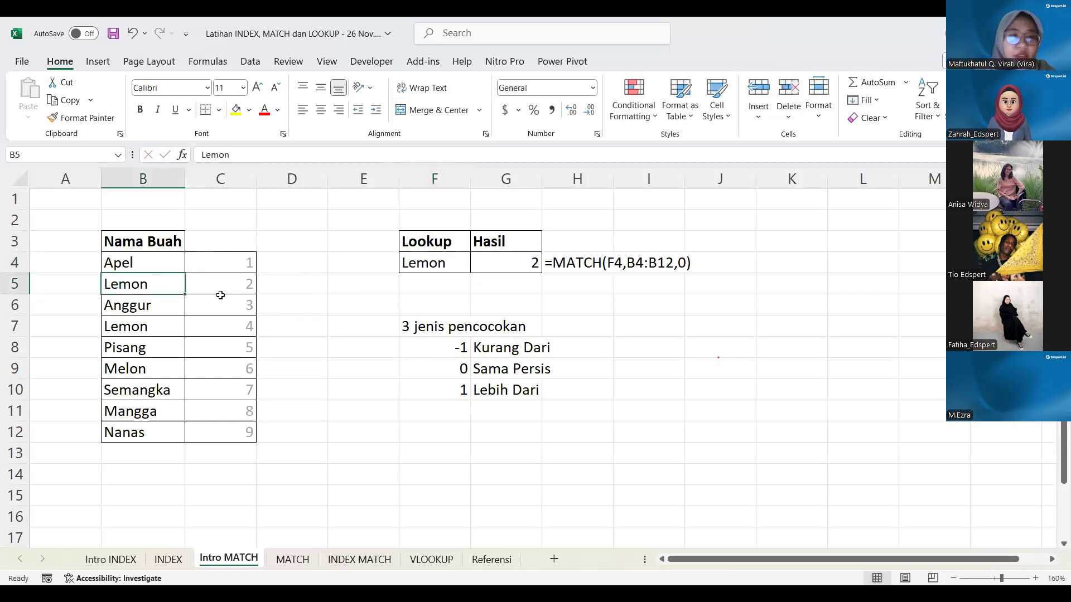
{"action": "left_click_drag", "start_coordinate": [221, 295], "coordinate": [223, 295]}
{"action": "left_click_drag", "start_coordinate": [134, 330], "coordinate": [205, 330]}
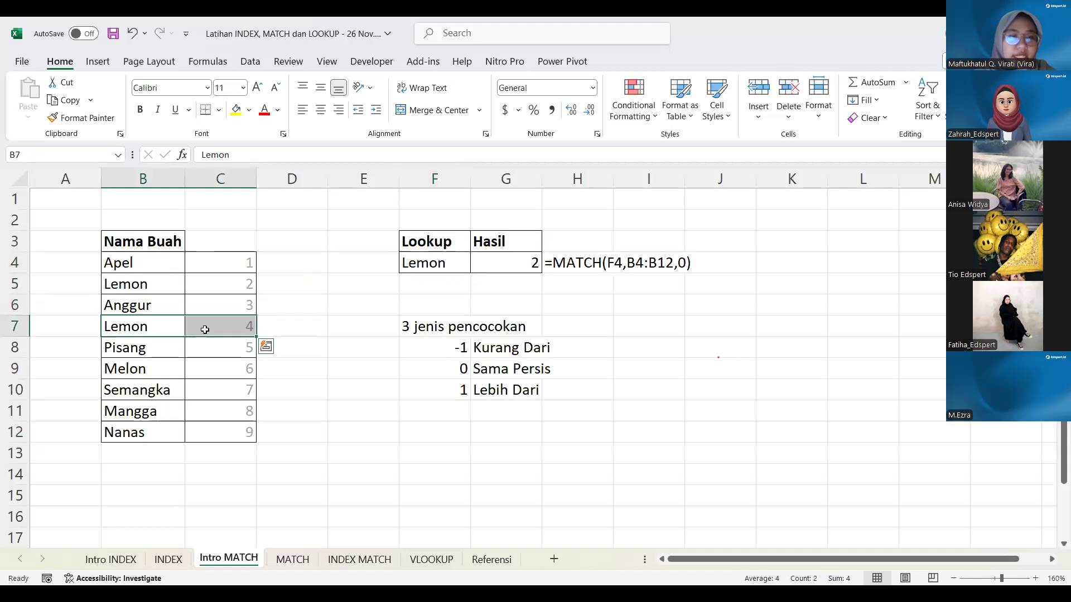
{"action": "left_click", "coordinate": [235, 109]}
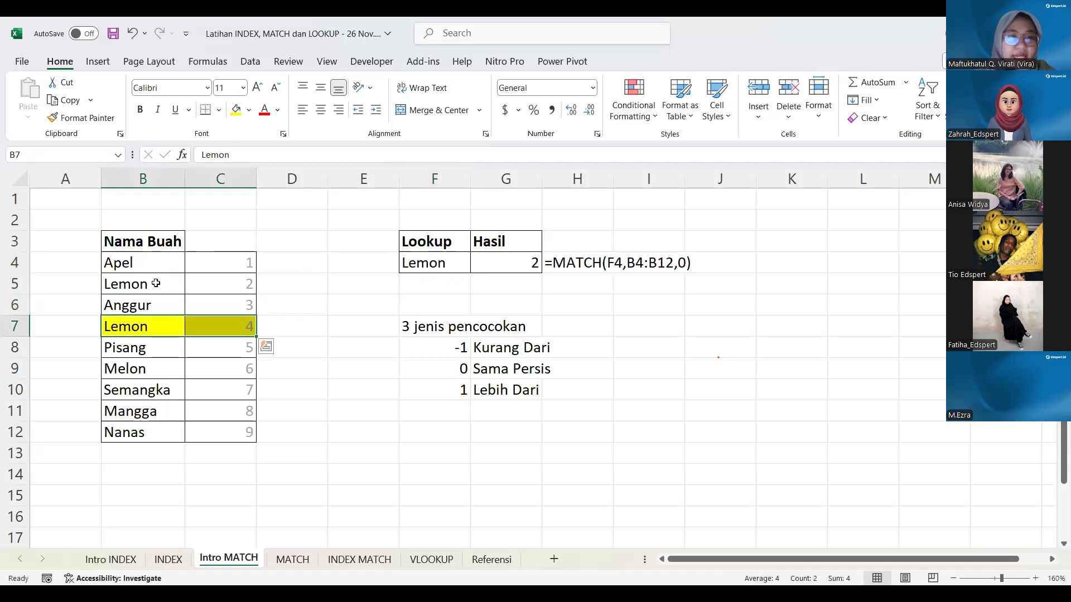
{"action": "left_click_drag", "start_coordinate": [156, 283], "coordinate": [223, 284]}
{"action": "left_click", "coordinate": [236, 109]}
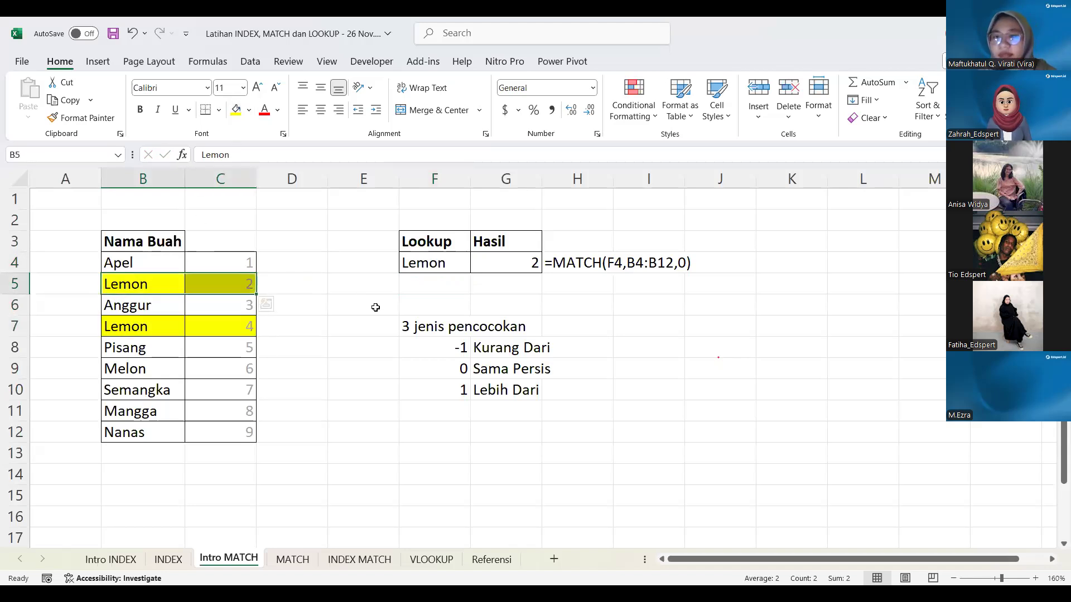
{"action": "left_click", "coordinate": [376, 308]}
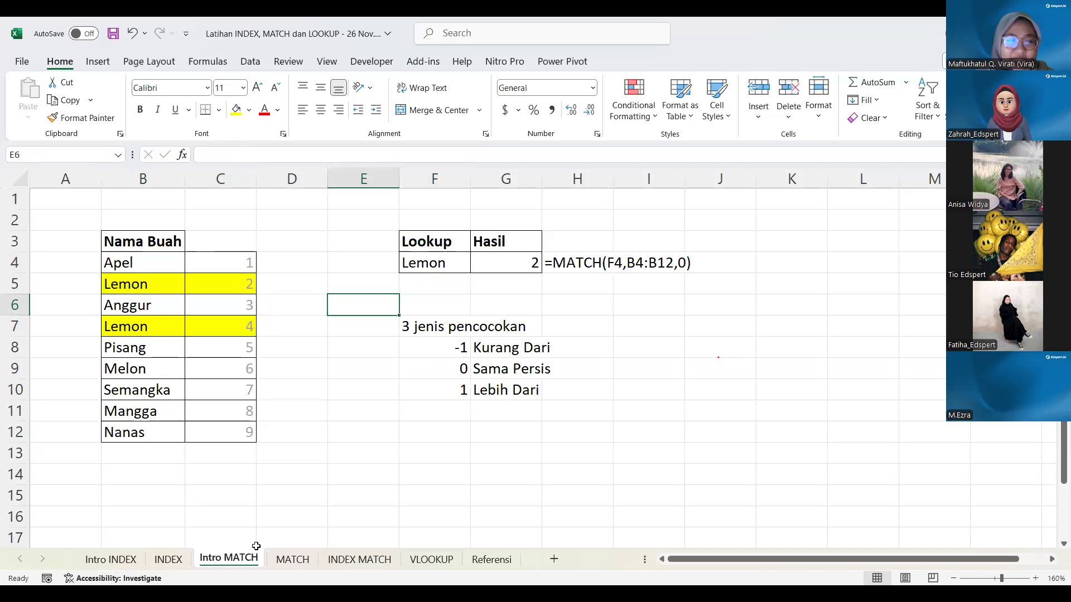
Review the list of three match types in F7:G10, focusing on type 0, Sama Persis.
{"action": "left_click", "coordinate": [302, 470]}
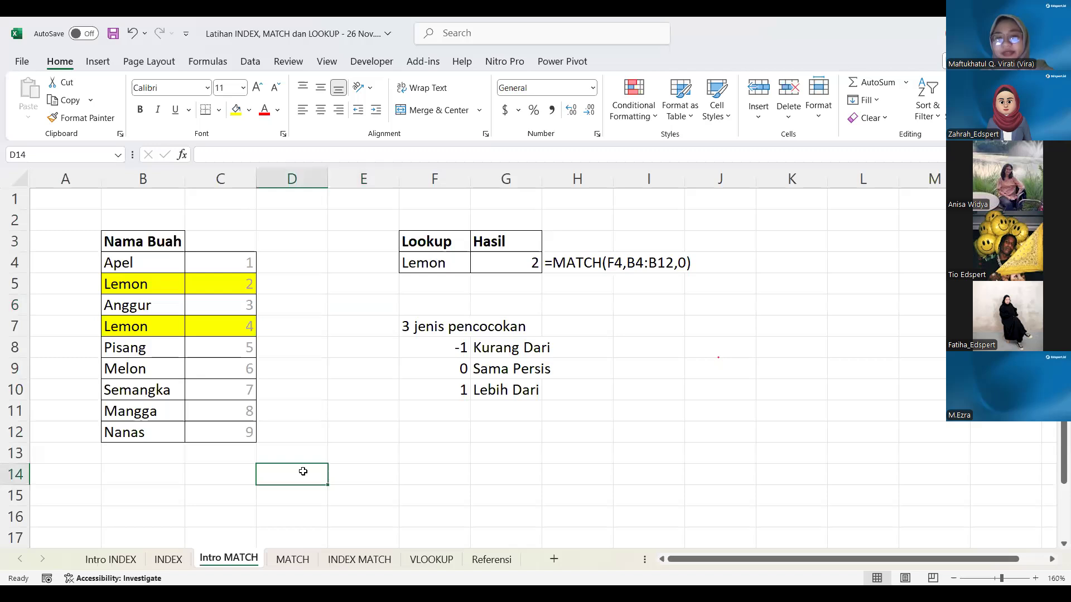
{"action": "left_click", "coordinate": [517, 348]}
{"action": "left_click", "coordinate": [426, 328]}
{"action": "left_click_drag", "start_coordinate": [427, 328], "coordinate": [506, 390]}
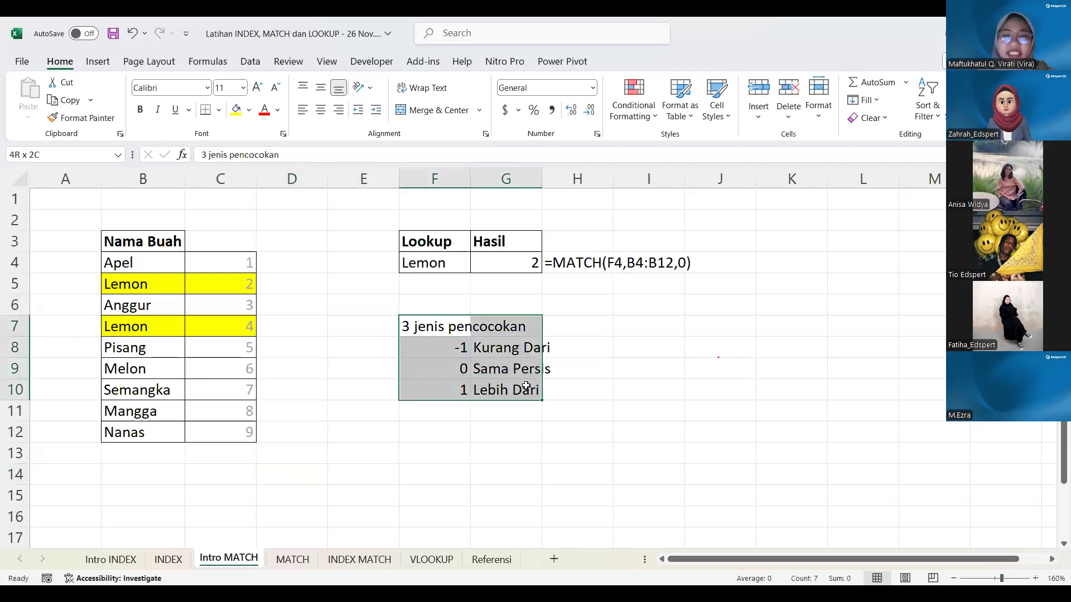
{"action": "left_click_drag", "start_coordinate": [426, 371], "coordinate": [496, 364]}
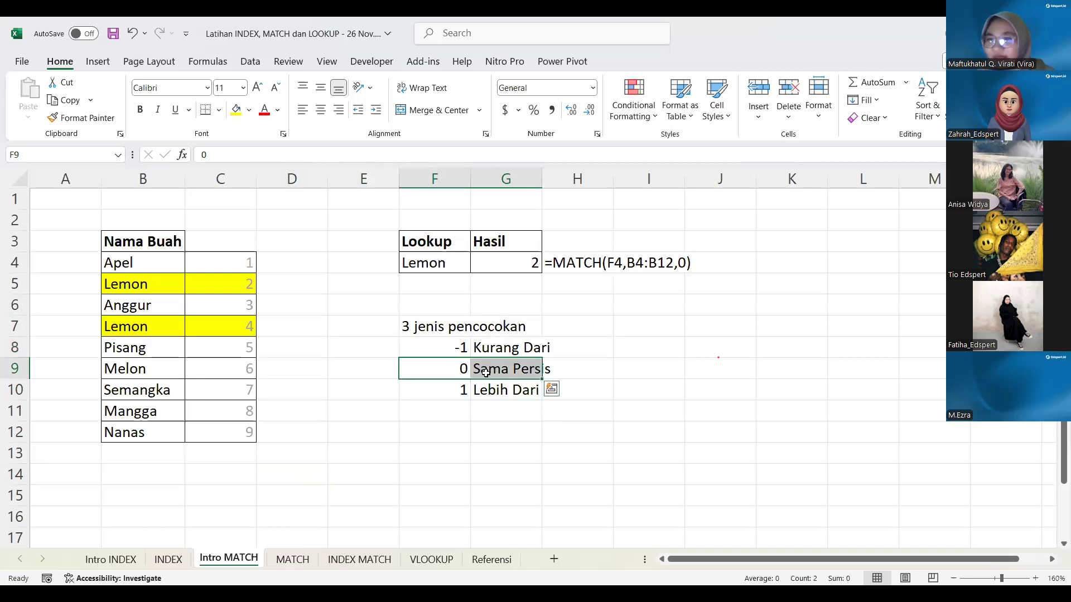
{"action": "left_click", "coordinate": [421, 440]}
Switch to the MATCH sheet and examine the names to look up in D4 and D5.
{"action": "left_click", "coordinate": [292, 559]}
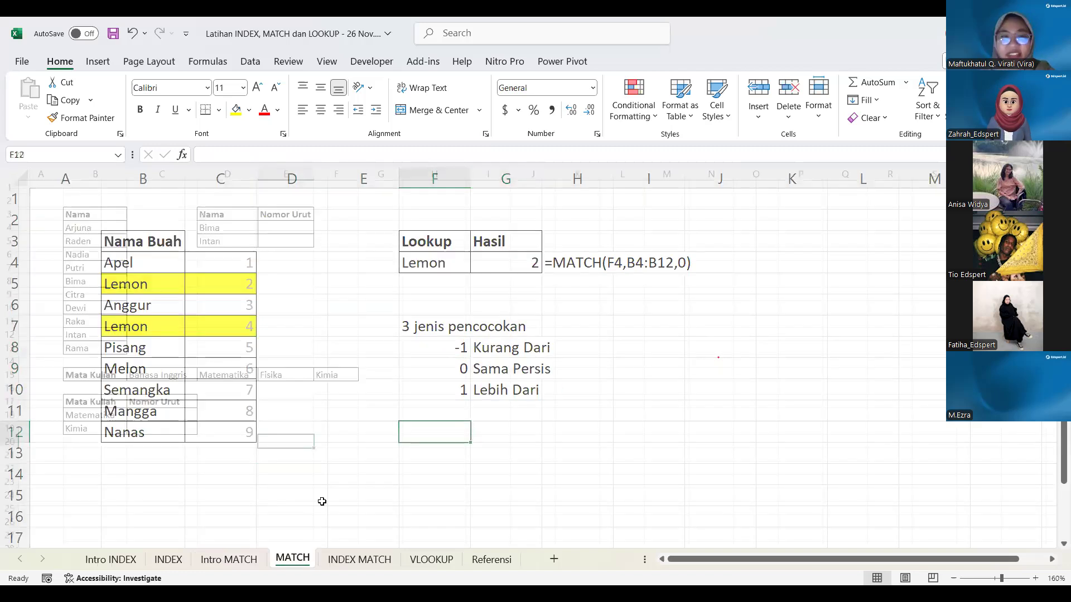
{"action": "left_click", "coordinate": [392, 373]}
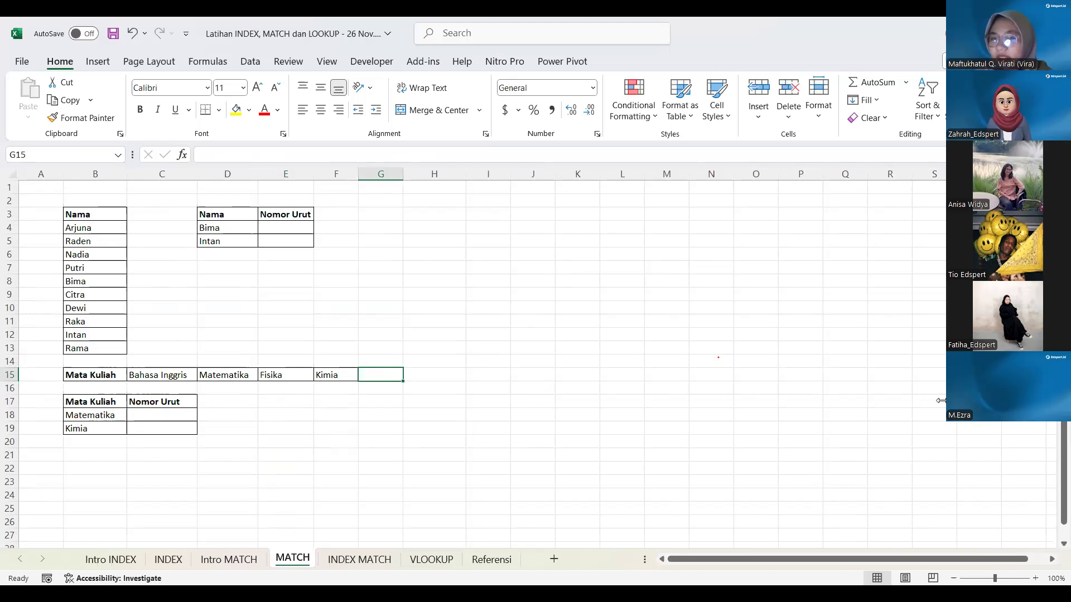
{"action": "left_click", "coordinate": [1036, 578]}
{"action": "left_click", "coordinate": [1036, 578]}
{"action": "left_click", "coordinate": [1036, 578]}
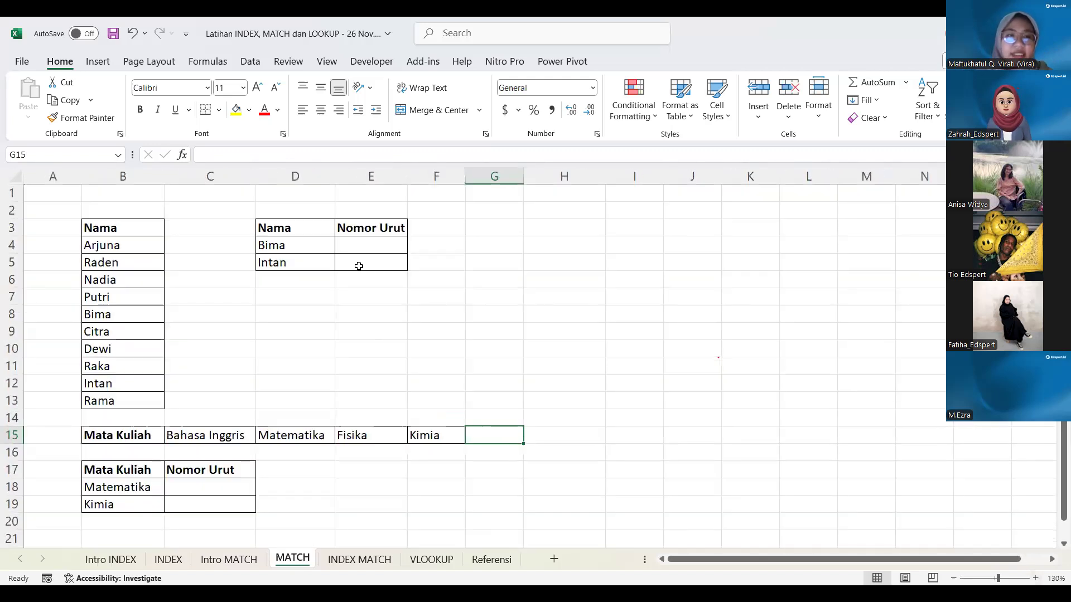
{"action": "left_click", "coordinate": [317, 247]}
{"action": "key", "text": "Down"}
{"action": "key", "text": "Up"}
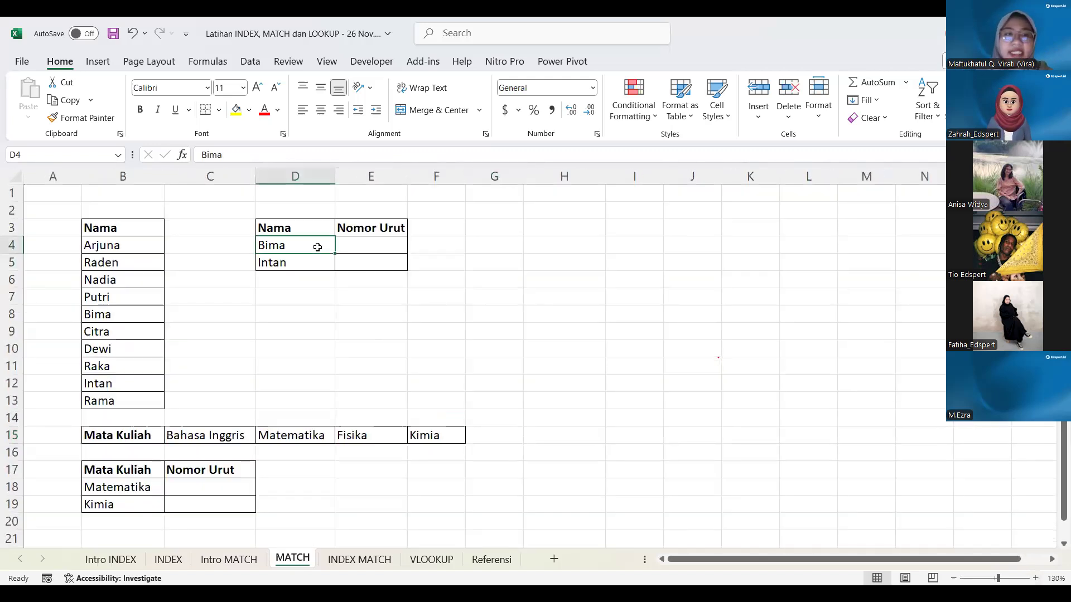
Enter =MATCH(D4,B4:B13,0) in E4 to find the exact-match position of D4's name in the name list.
{"action": "left_click", "coordinate": [366, 247]}
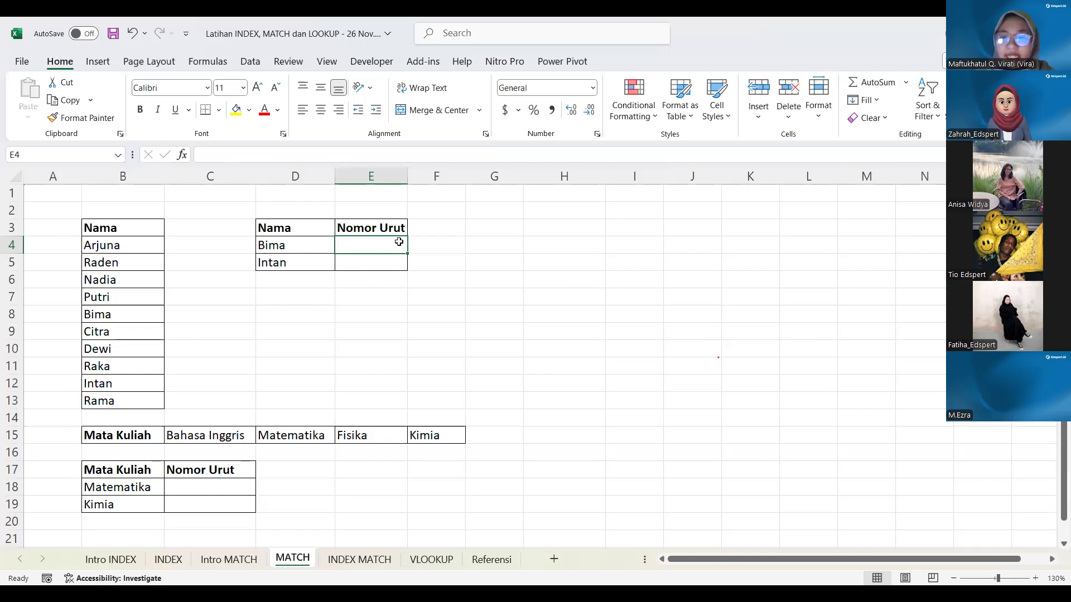
{"action": "type", "text": "="}
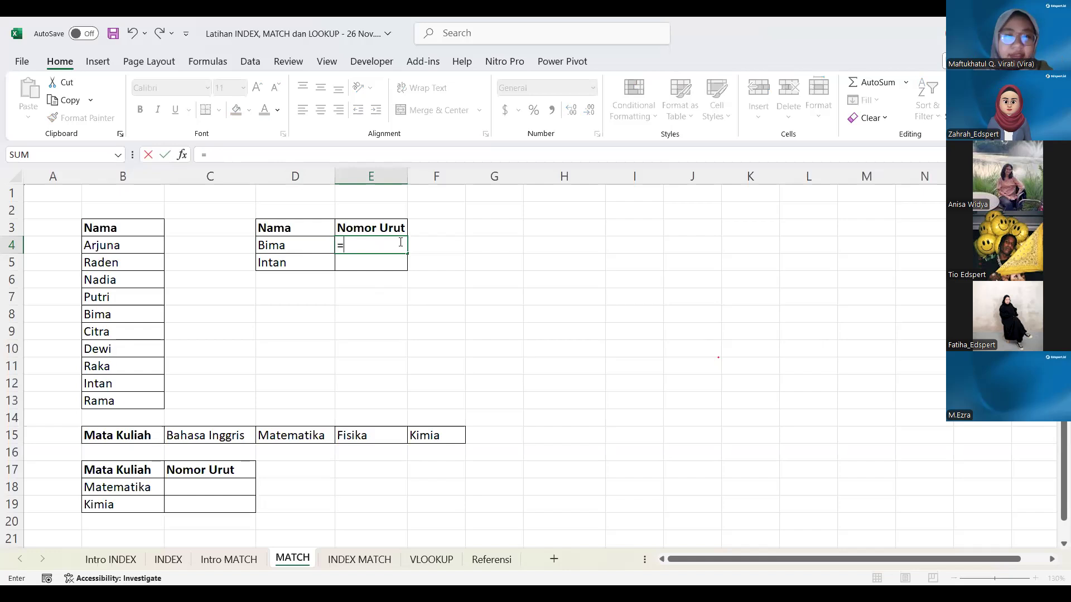
{"action": "type", "text": "MATCH"}
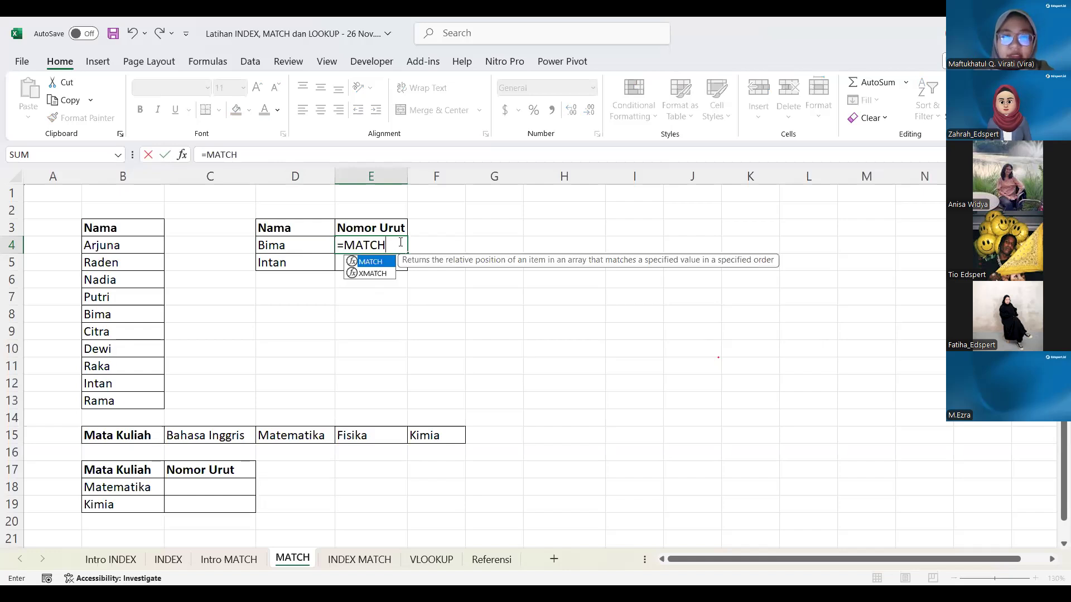
{"action": "type", "text": "("}
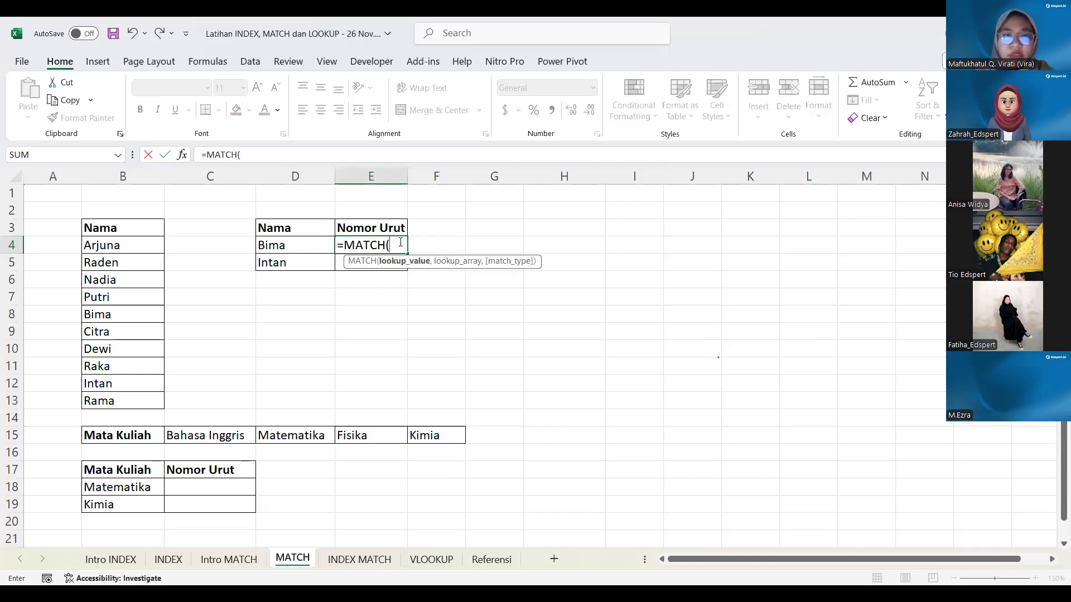
{"action": "left_click", "coordinate": [288, 246]}
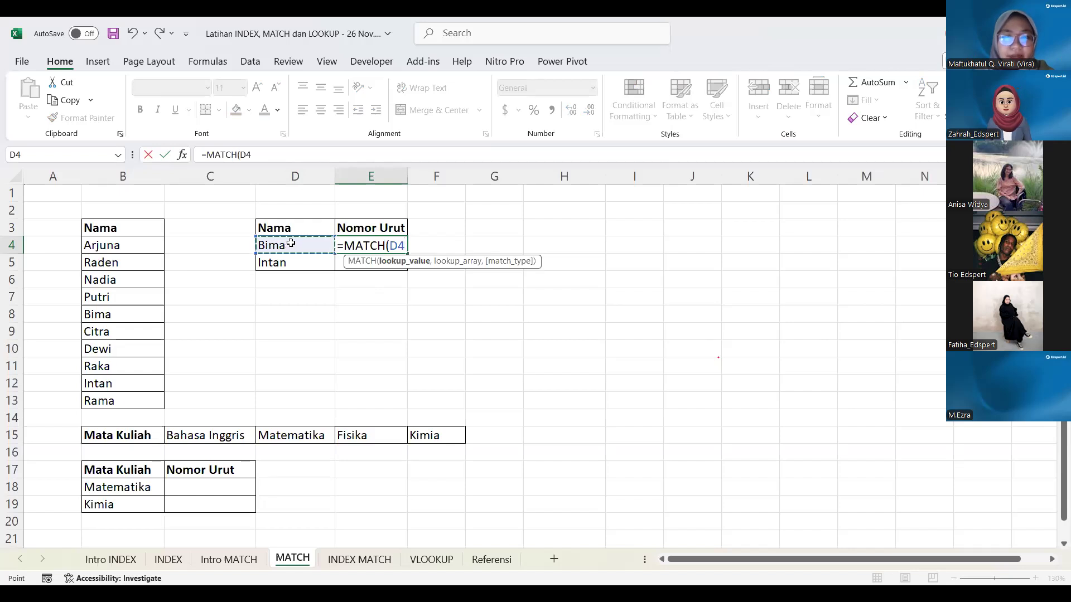
{"action": "type", "text": ","}
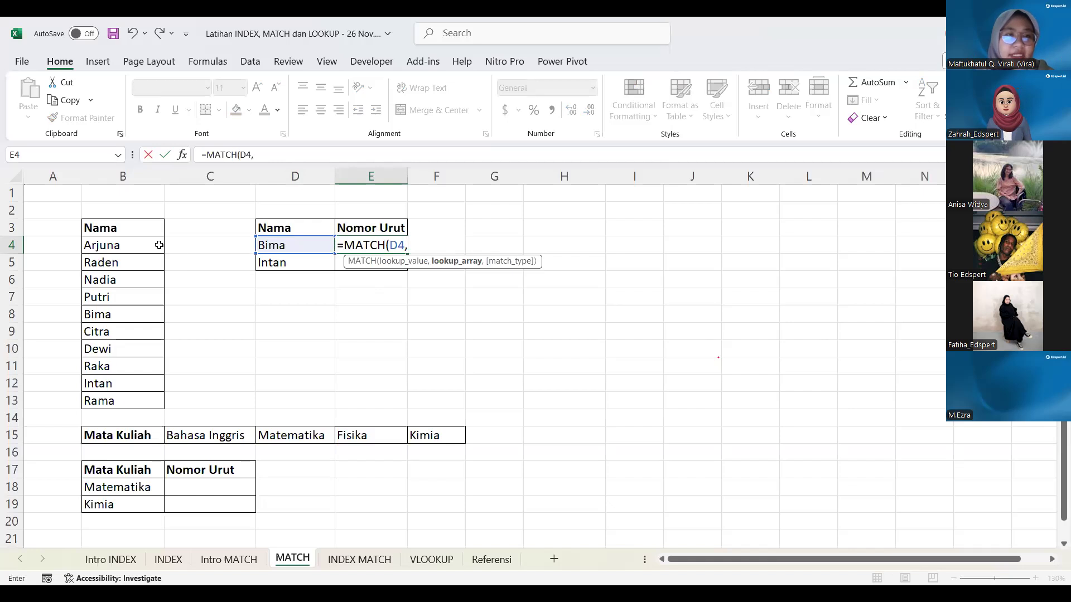
{"action": "left_click", "coordinate": [114, 247]}
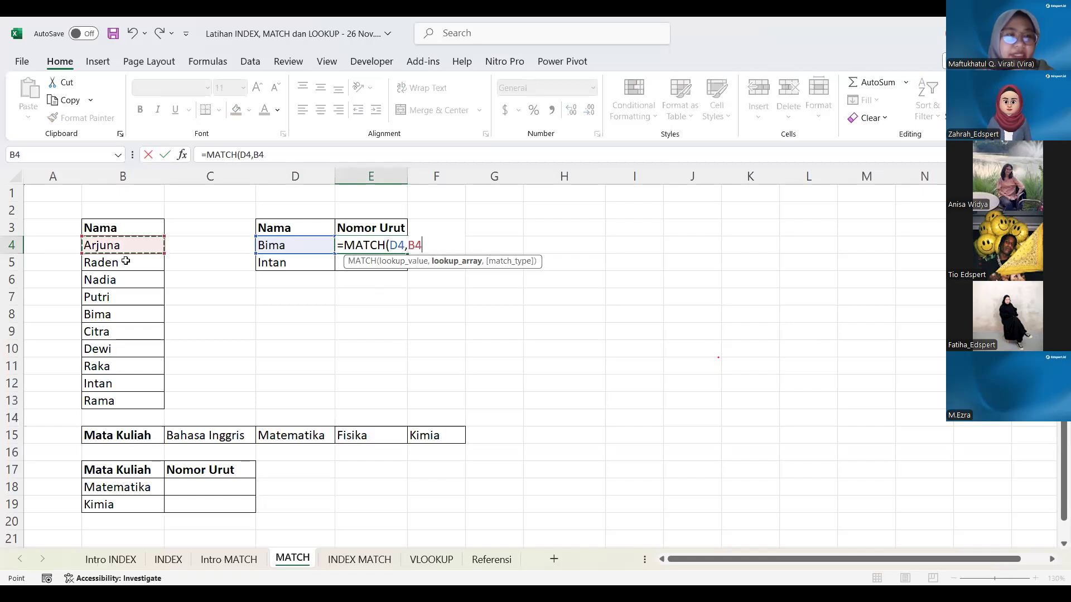
{"action": "left_click", "coordinate": [124, 406], "text": "shift"}
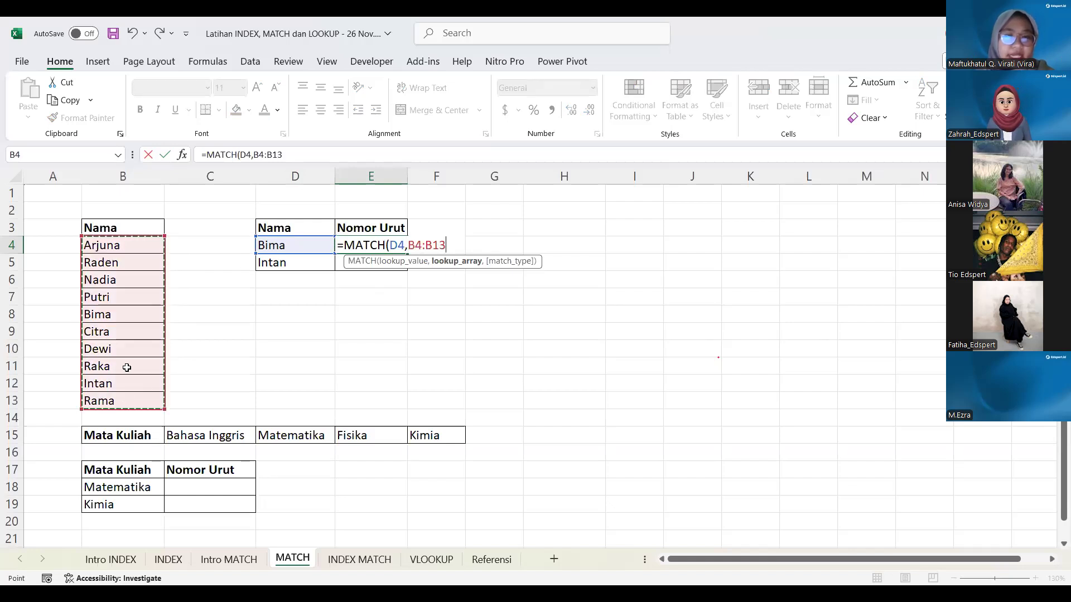
{"action": "type", "text": ","}
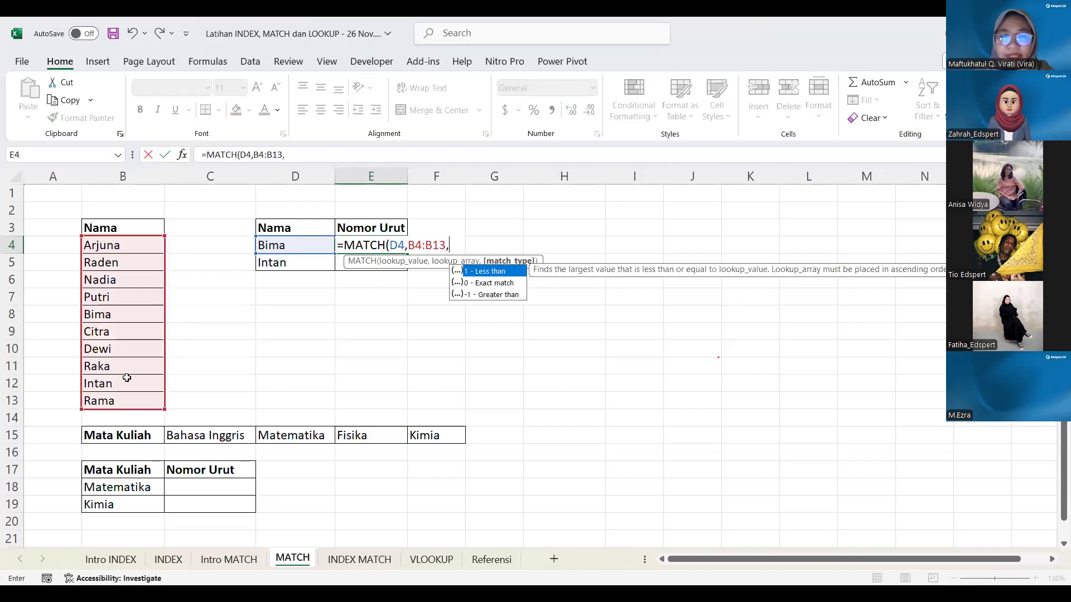
{"action": "type", "text": "0"}
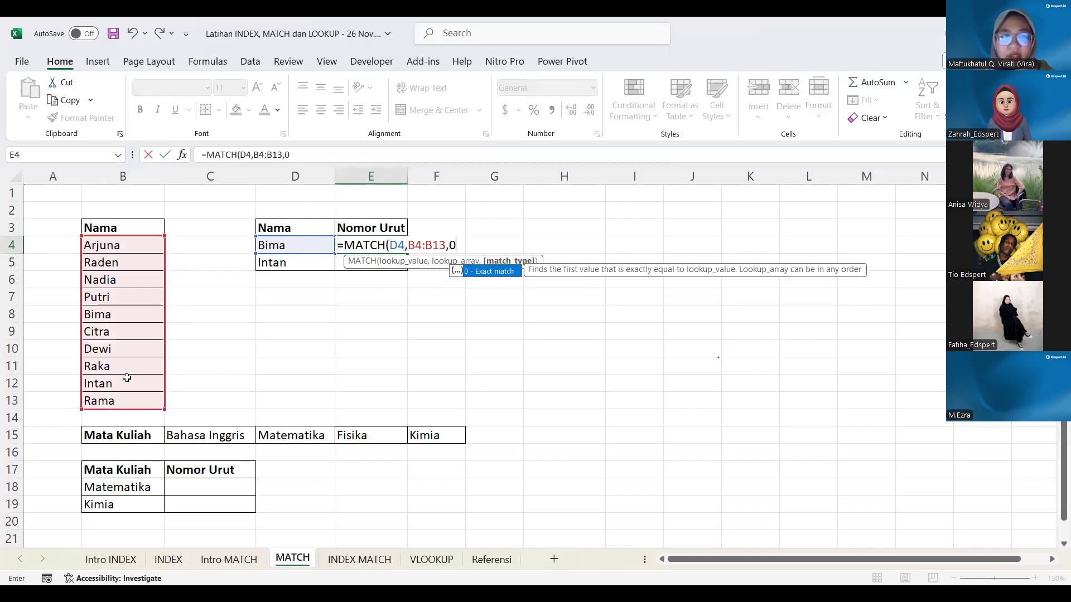
{"action": "type", "text": ")"}
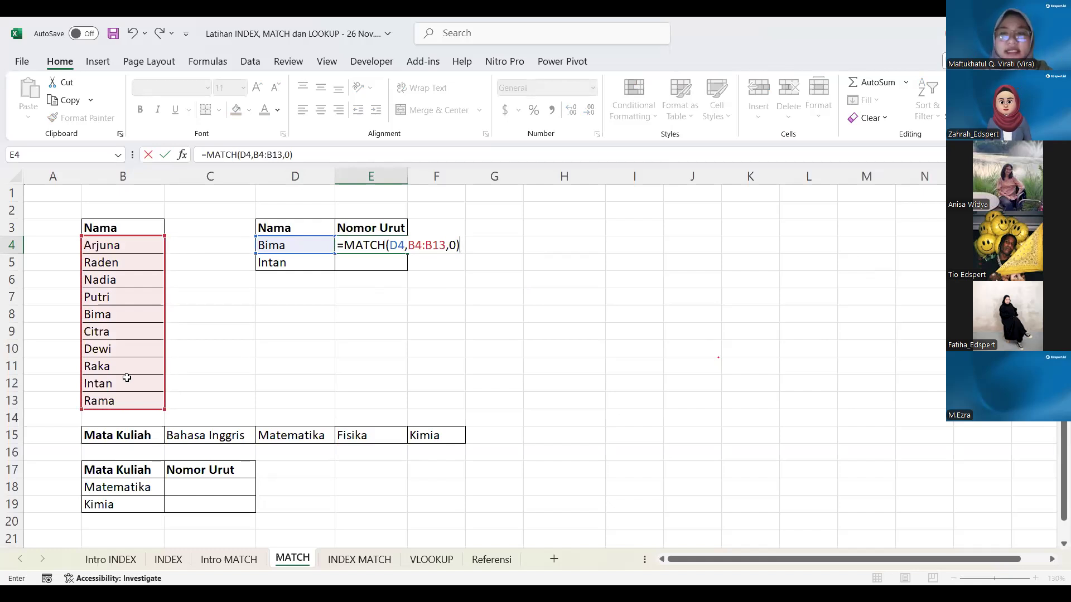
{"action": "key", "text": "Return"}
Display the text of E4's formula in F4 with =FORMULATEXT(E4).
{"action": "left_click", "coordinate": [450, 243]}
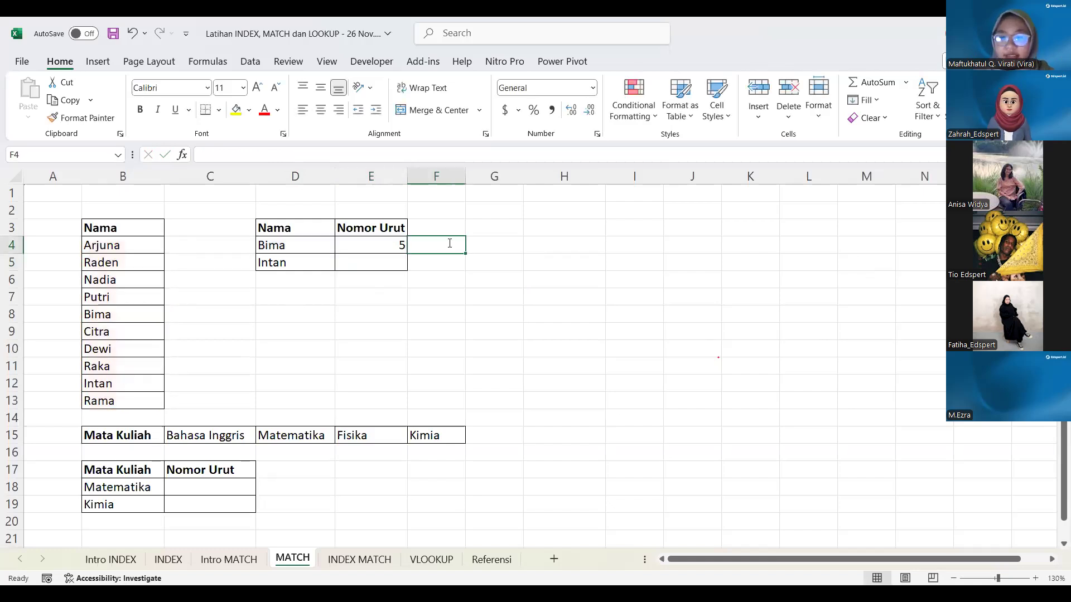
{"action": "type", "text": "=MATCH(D4,B4:B13,0"}
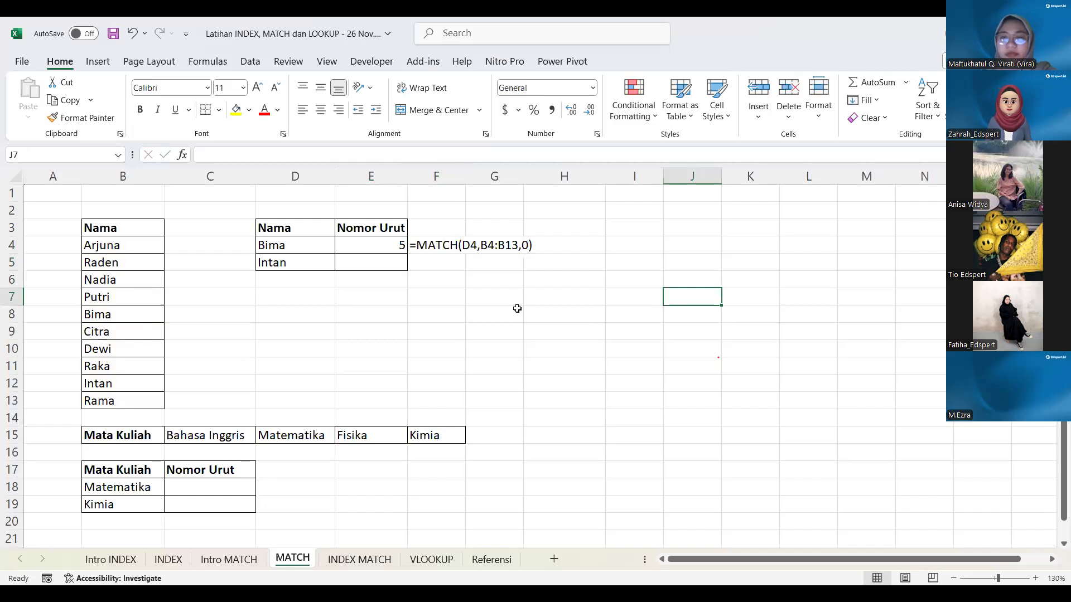
{"action": "left_click", "coordinate": [416, 291]}
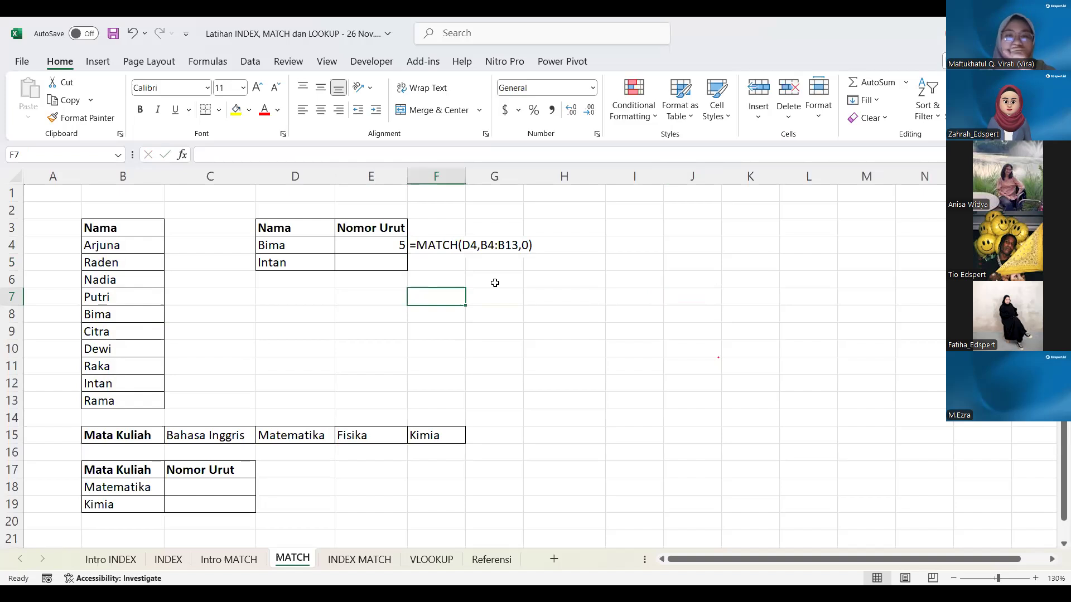
{"action": "left_click", "coordinate": [367, 240]}
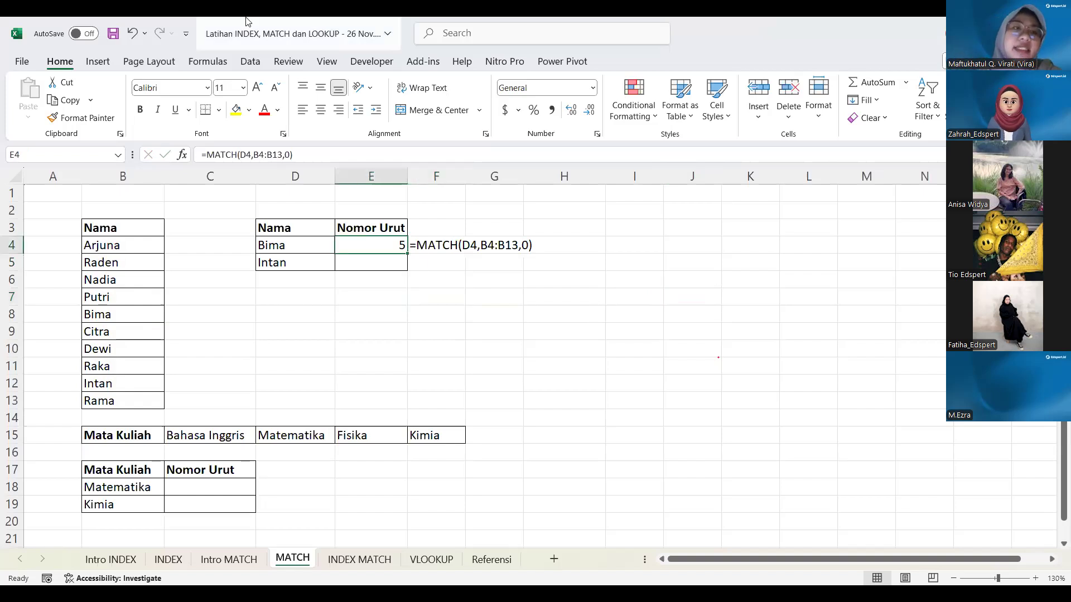
{"action": "left_click", "coordinate": [23, 64]}
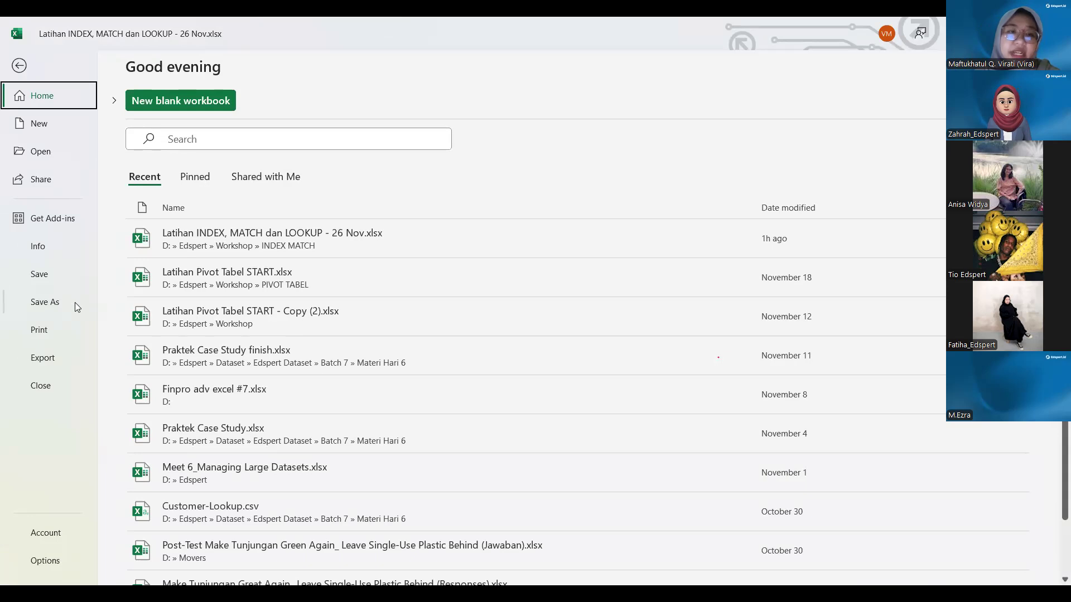
{"action": "left_click", "coordinate": [19, 65]}
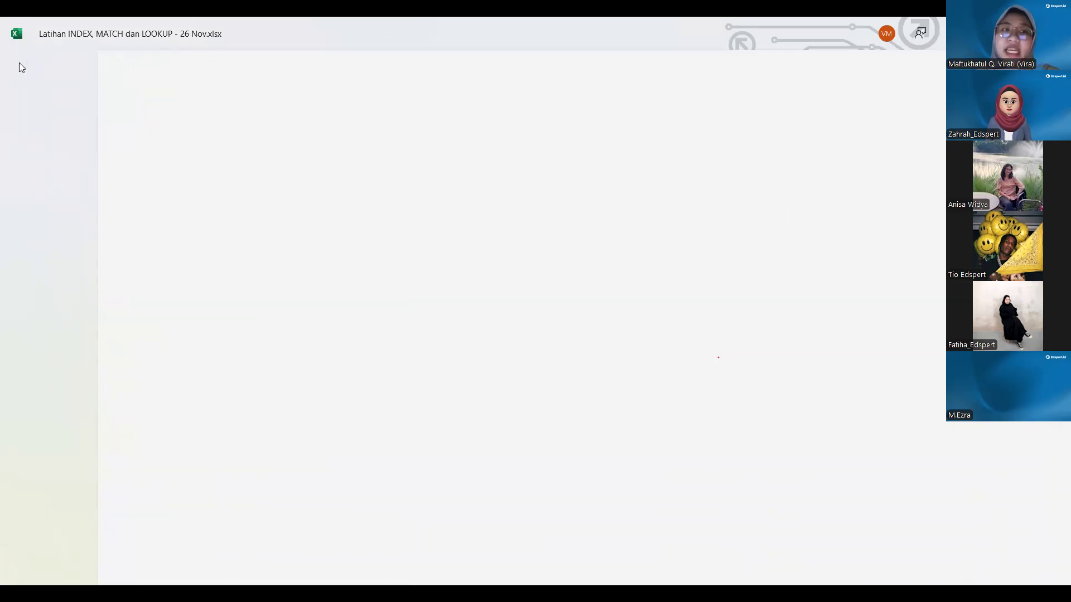
{"action": "left_click", "coordinate": [510, 281]}
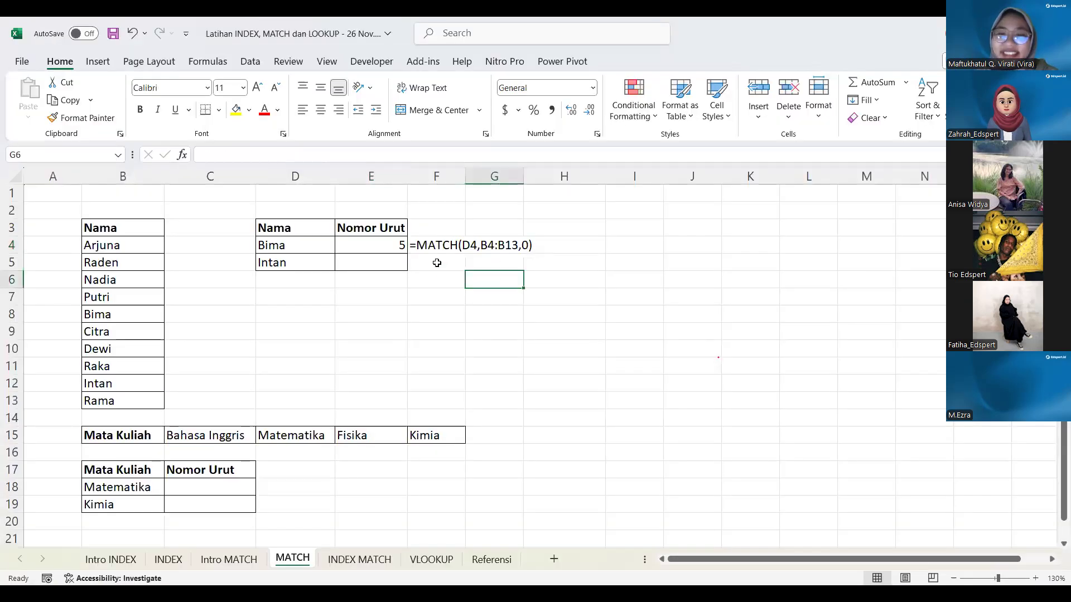
{"action": "left_click", "coordinate": [440, 294]}
Remove the match type from E4's formula, leaving =MATCH(D4,B4:B13).
{"action": "left_click", "coordinate": [418, 249]}
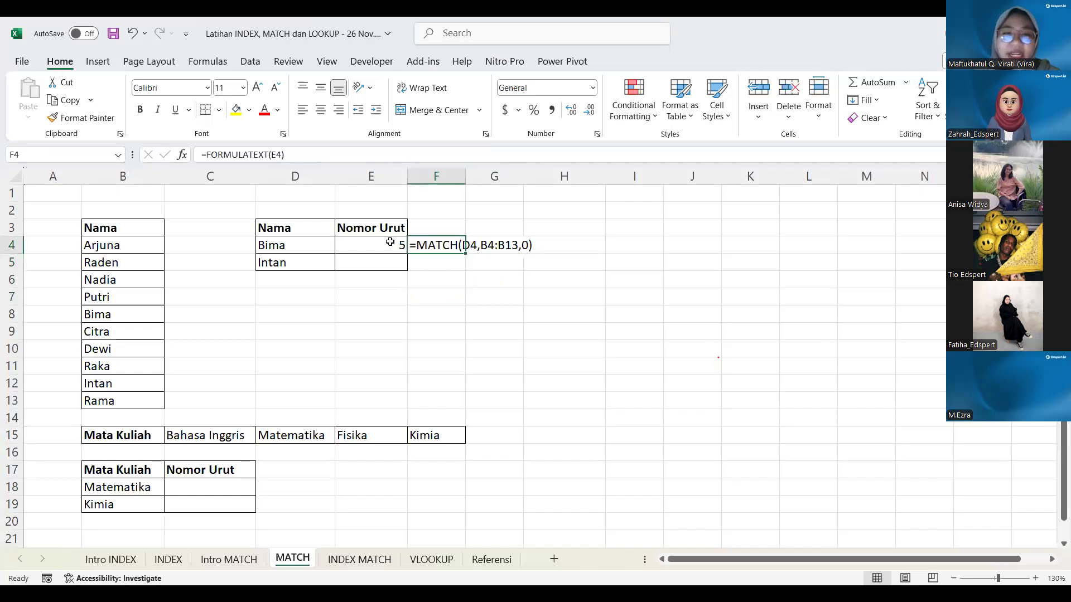
{"action": "left_click", "coordinate": [391, 243]}
{"action": "left_click", "coordinate": [318, 159]}
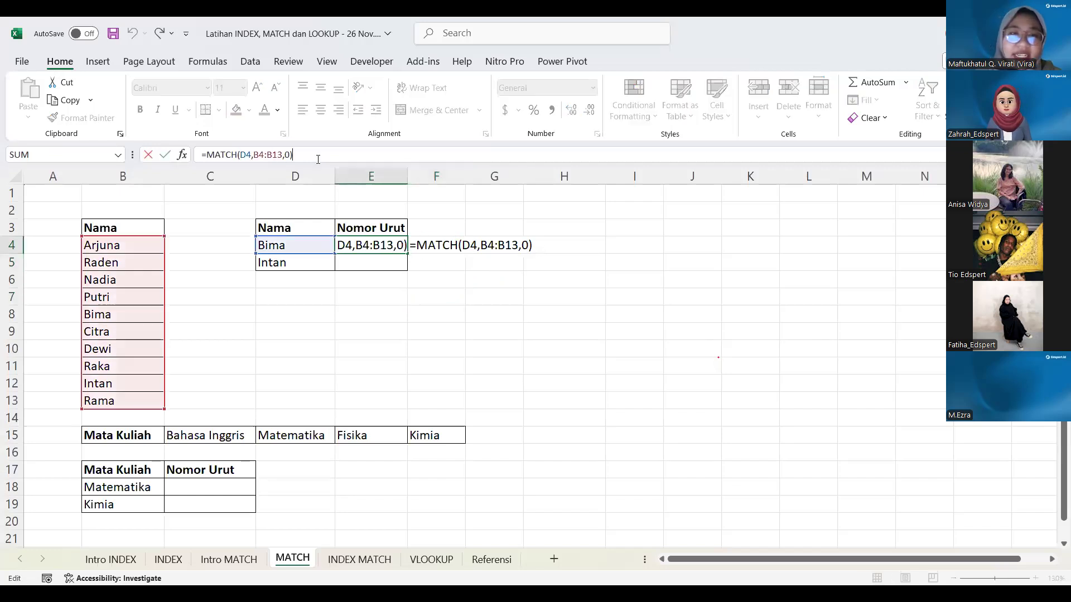
{"action": "left_click", "coordinate": [413, 243]}
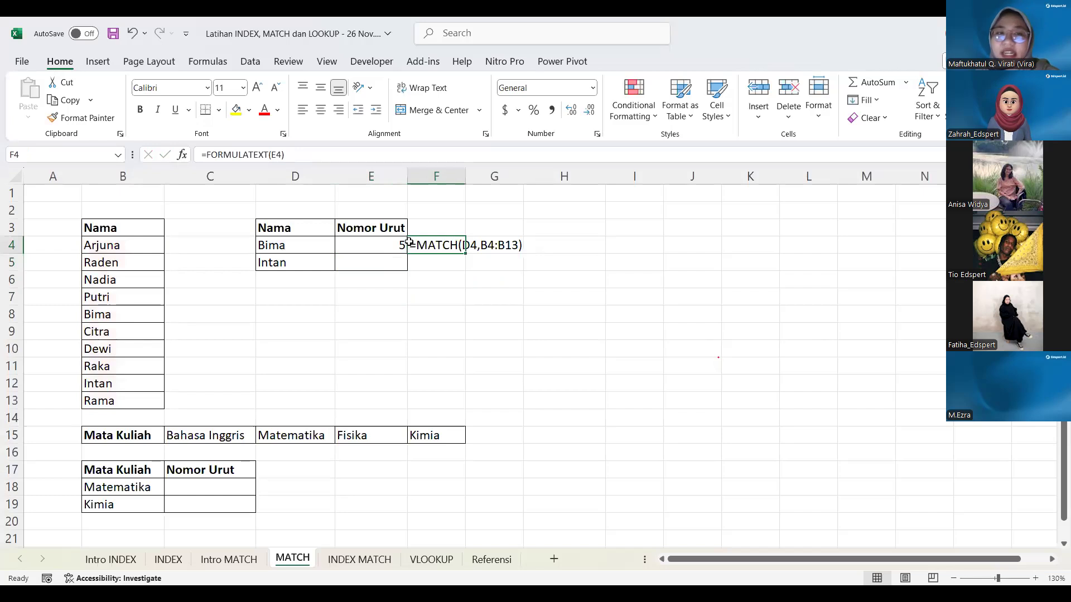
Add match type 0 to E4's formula so that it reads =MATCH(D4,B4:B13, 0).
{"action": "left_click", "coordinate": [391, 244]}
{"action": "left_click", "coordinate": [317, 157]}
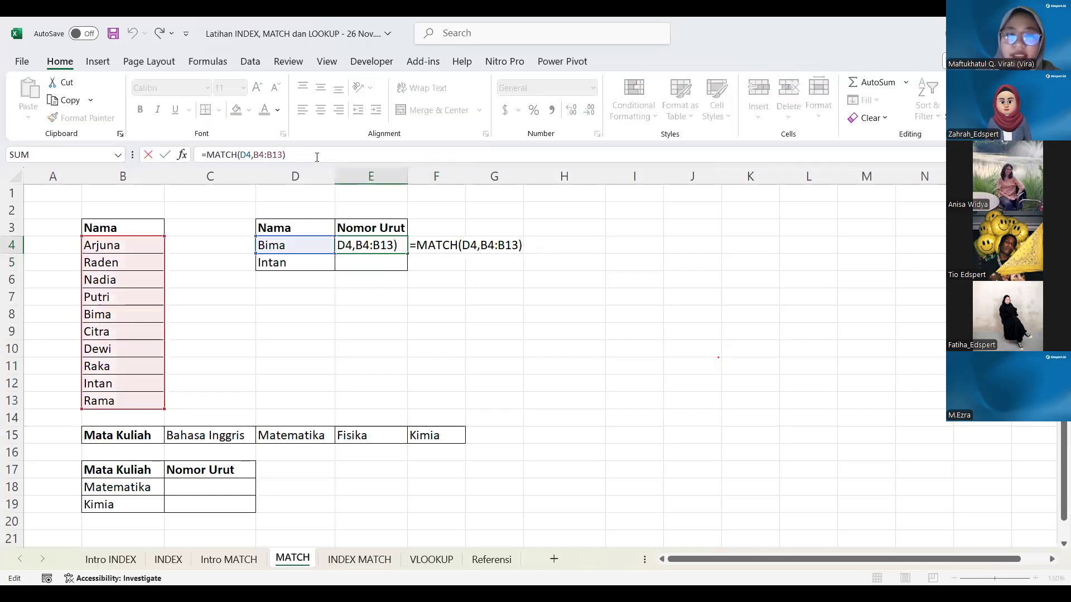
{"action": "type", "text": ", "}
{"action": "type", "text": "0"}
{"action": "key", "text": "Return"}
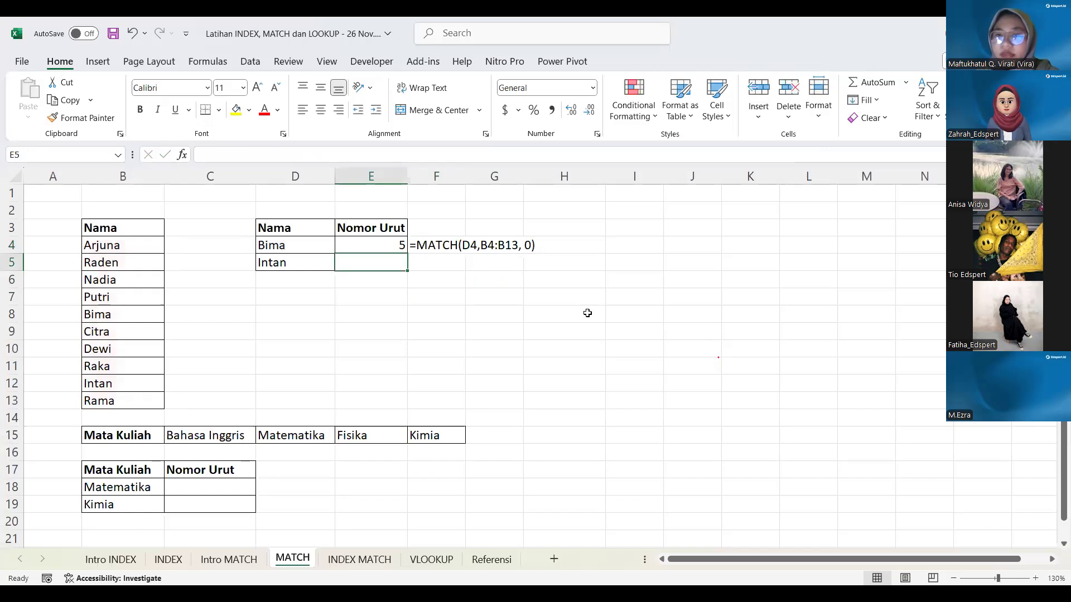
{"action": "left_click", "coordinate": [370, 246]}
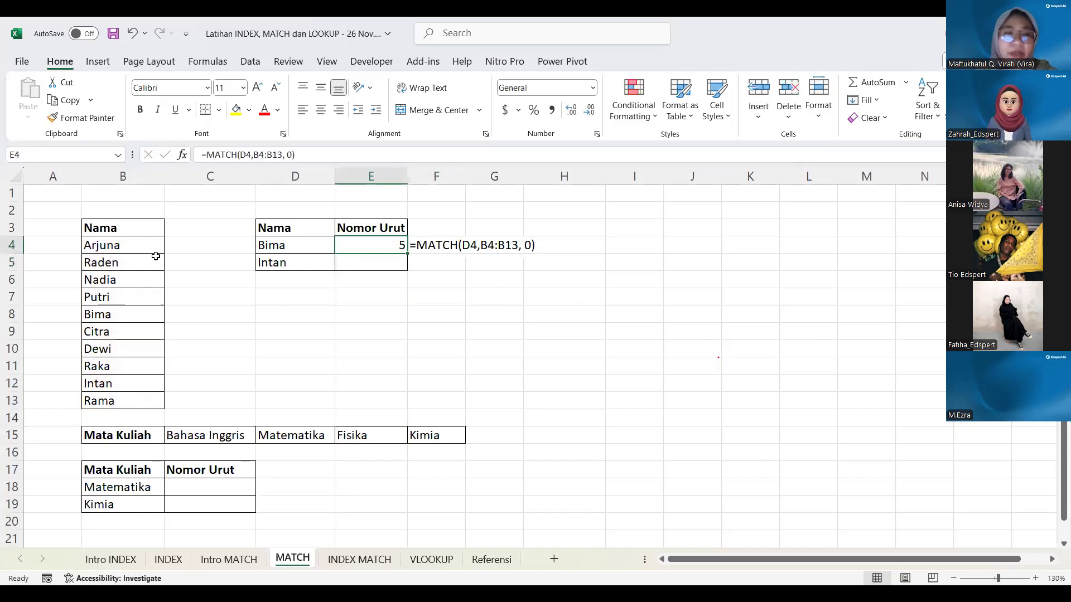
Number the names in B4:B13 by entering 1 to 10 in A4:A13.
{"action": "left_click", "coordinate": [78, 244]}
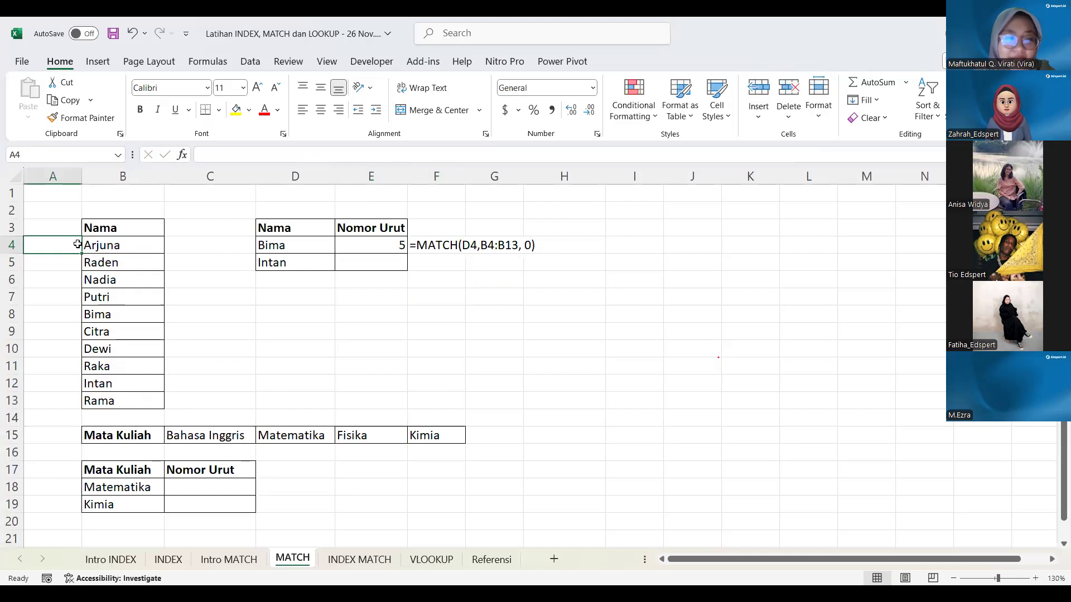
{"action": "type", "text": "1"}
{"action": "key", "text": "Return"}
{"action": "type", "text": "2"}
{"action": "key", "text": "Return"}
{"action": "type", "text": "3"}
{"action": "key", "text": "Return"}
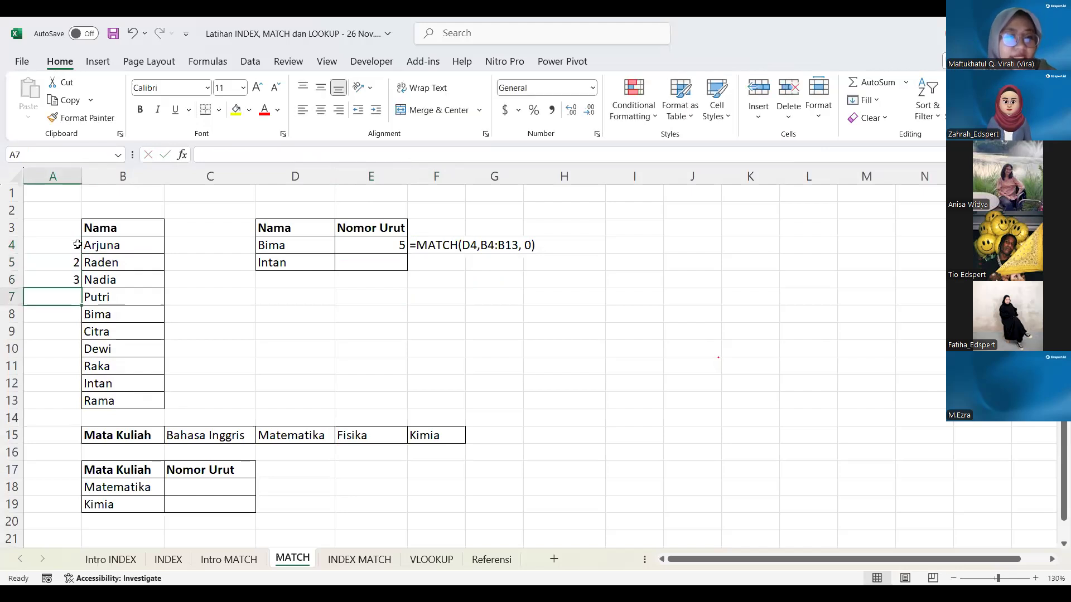
{"action": "type", "text": "4"}
{"action": "key", "text": "Return"}
{"action": "type", "text": "5"}
{"action": "key", "text": "Return"}
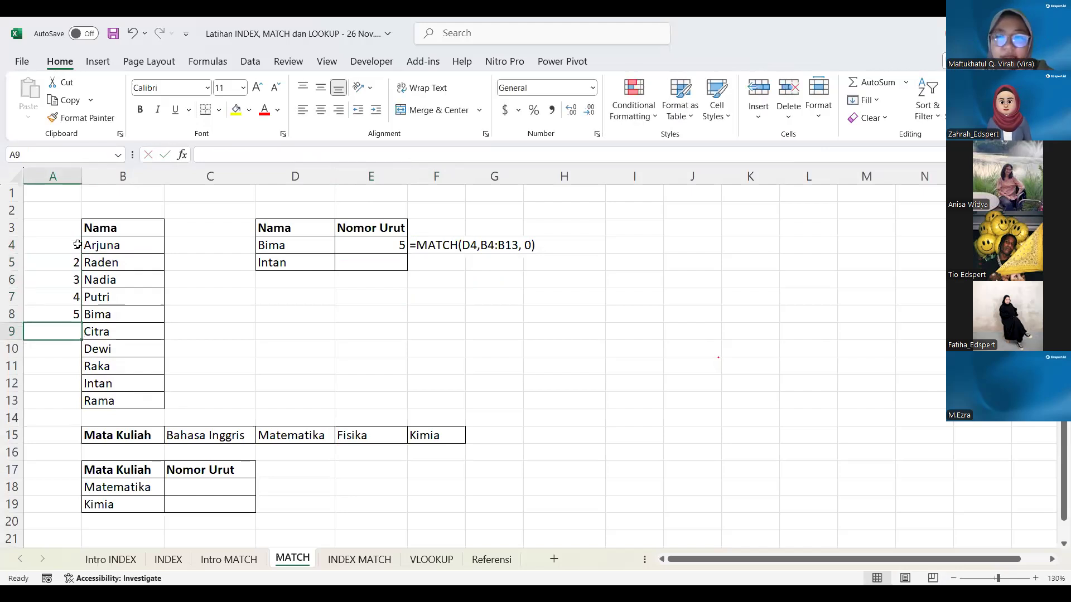
{"action": "type", "text": "6"}
{"action": "key", "text": "Return"}
{"action": "type", "text": "7"}
{"action": "key", "text": "Return"}
{"action": "type", "text": "8"}
{"action": "key", "text": "Return"}
{"action": "type", "text": "9"}
{"action": "key", "text": "Return"}
{"action": "type", "text": "0"}
{"action": "key", "text": "BackSpace"}
{"action": "type", "text": "10"}
{"action": "key", "text": "Return"}
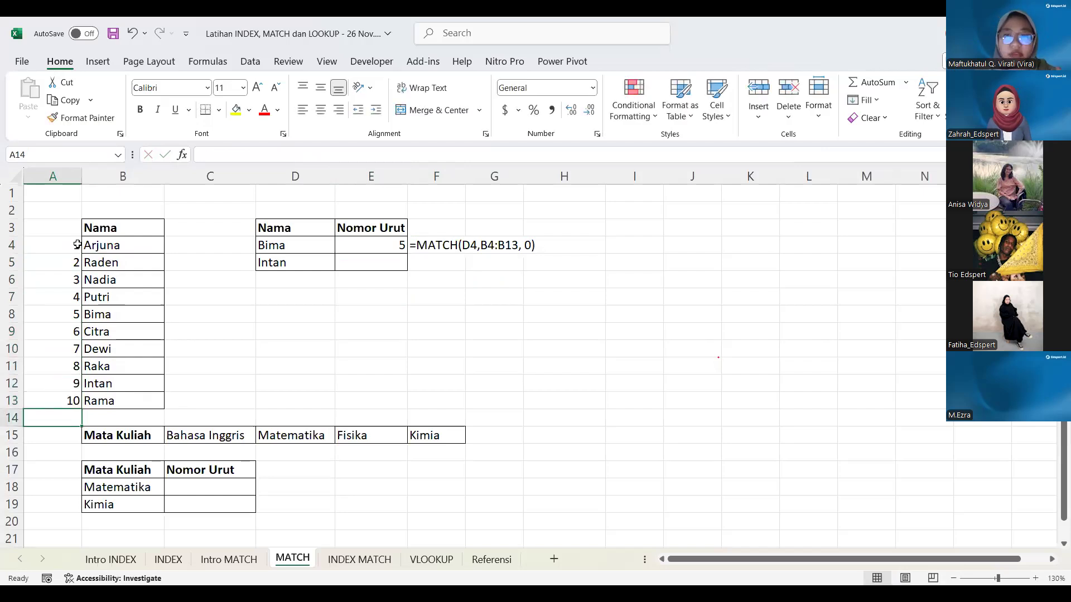
Compare E4's result with the numbers beside the matching names in B8 and B12.
{"action": "left_click", "coordinate": [403, 277]}
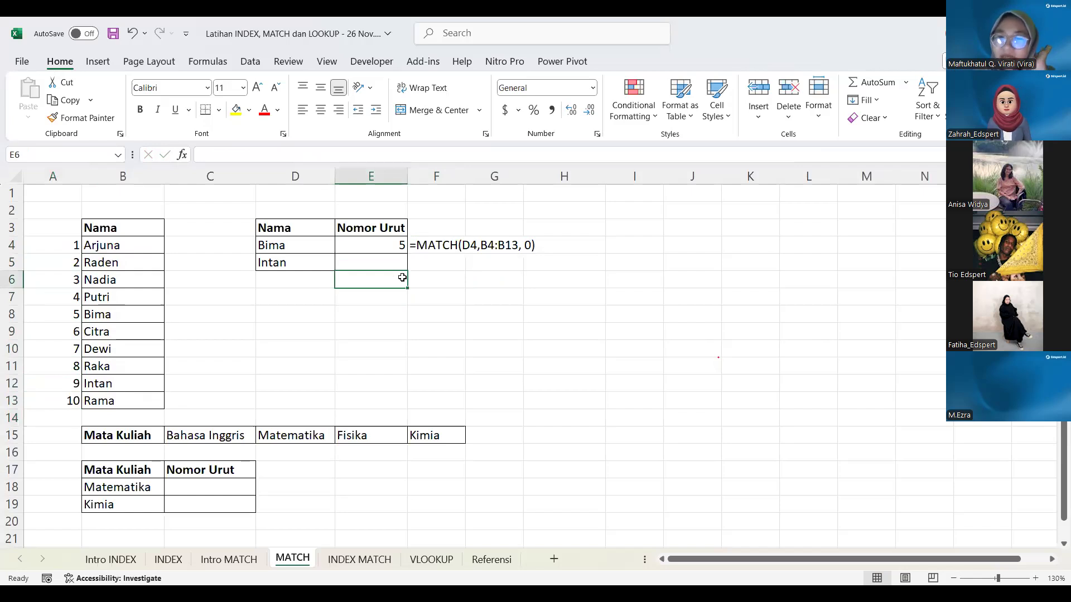
{"action": "left_click", "coordinate": [382, 231]}
{"action": "left_click", "coordinate": [390, 244]}
{"action": "left_click", "coordinate": [124, 314]}
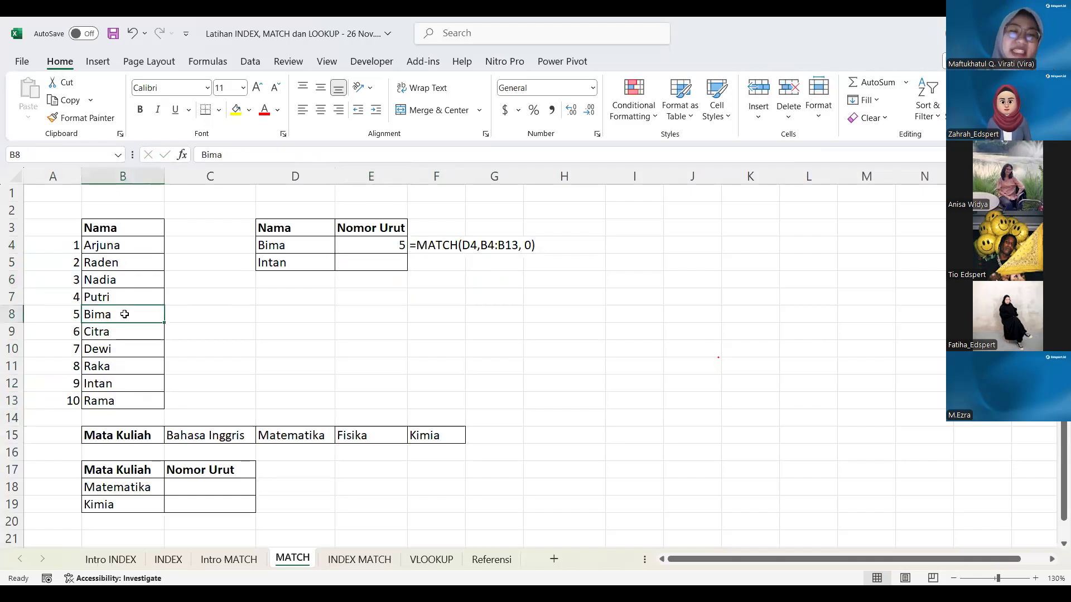
{"action": "left_click", "coordinate": [120, 389]}
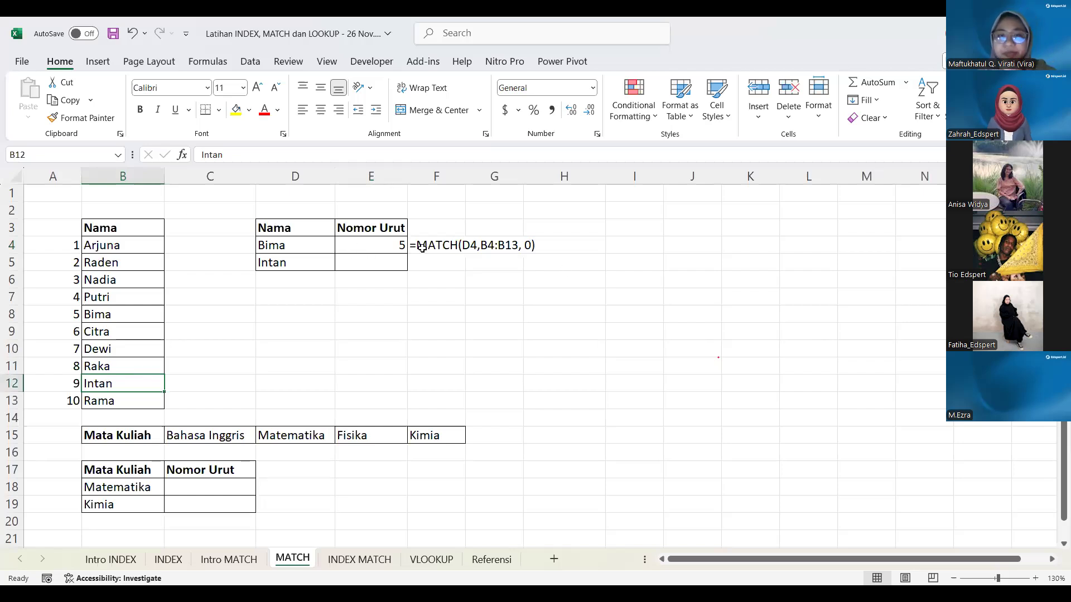
Clear E4 and re-enter =MATCH(D4,B4:B13,0) to find the exact-match position of D4's name.
{"action": "left_click", "coordinate": [359, 249]}
{"action": "double_click", "coordinate": [358, 249]}
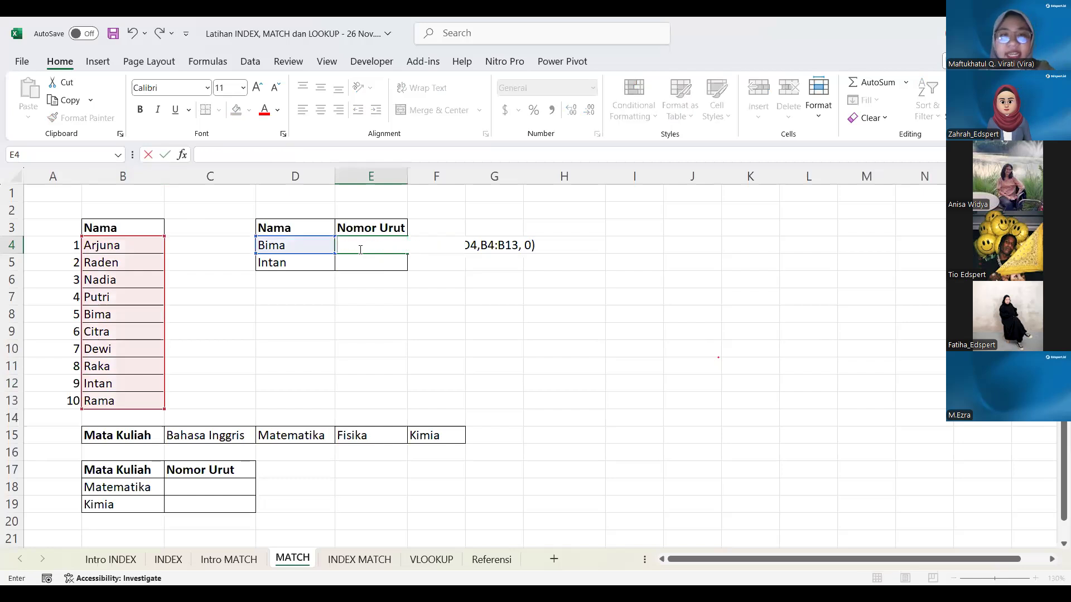
{"action": "key", "text": "Return"}
{"action": "left_click", "coordinate": [378, 245]}
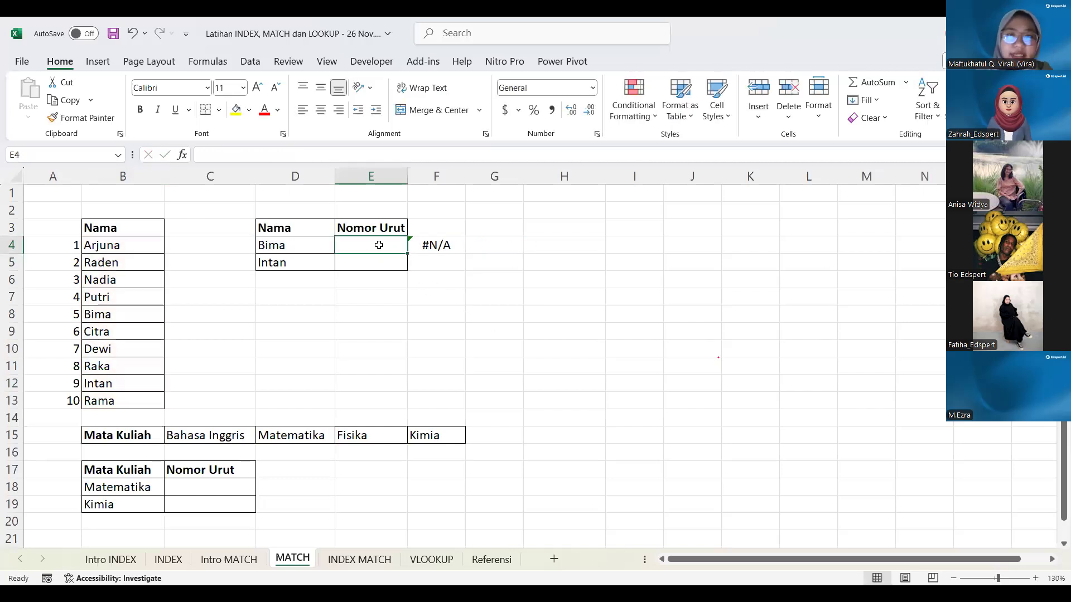
{"action": "type", "text": "="}
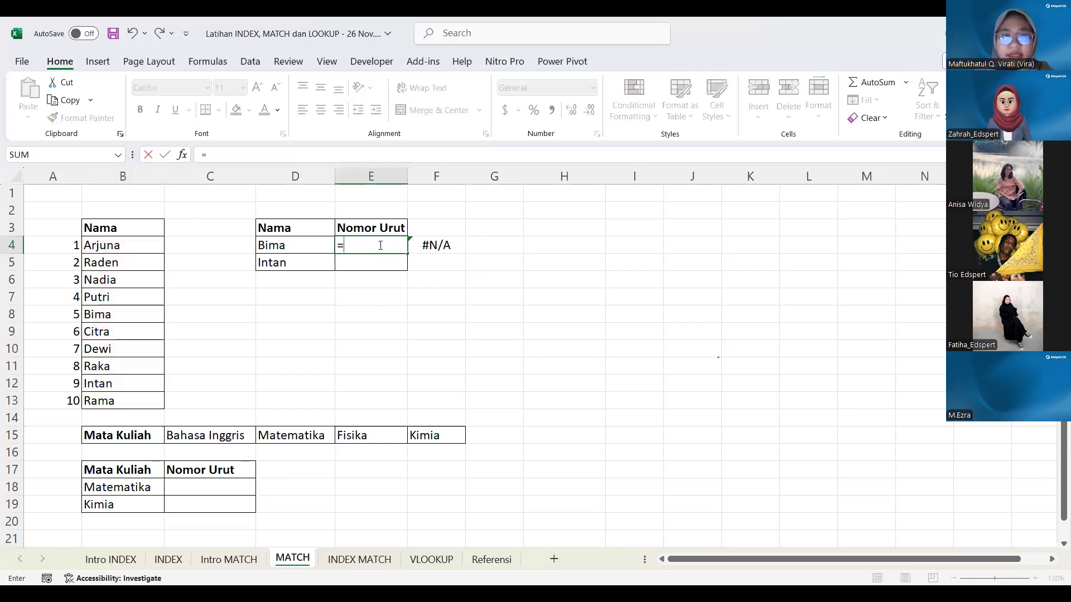
{"action": "key", "text": "BackSpace"}
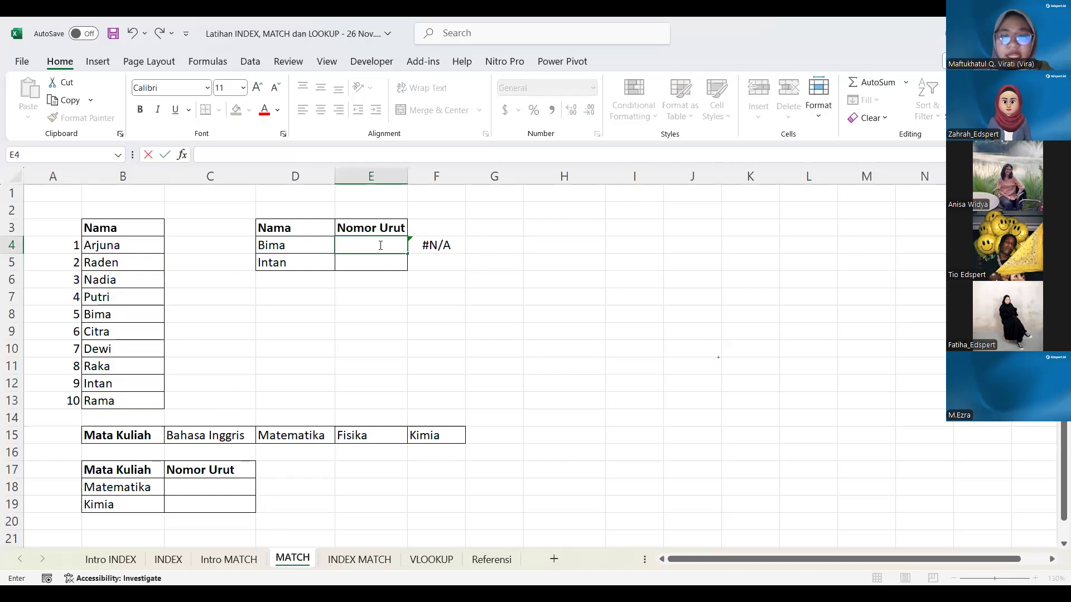
{"action": "type", "text": "="}
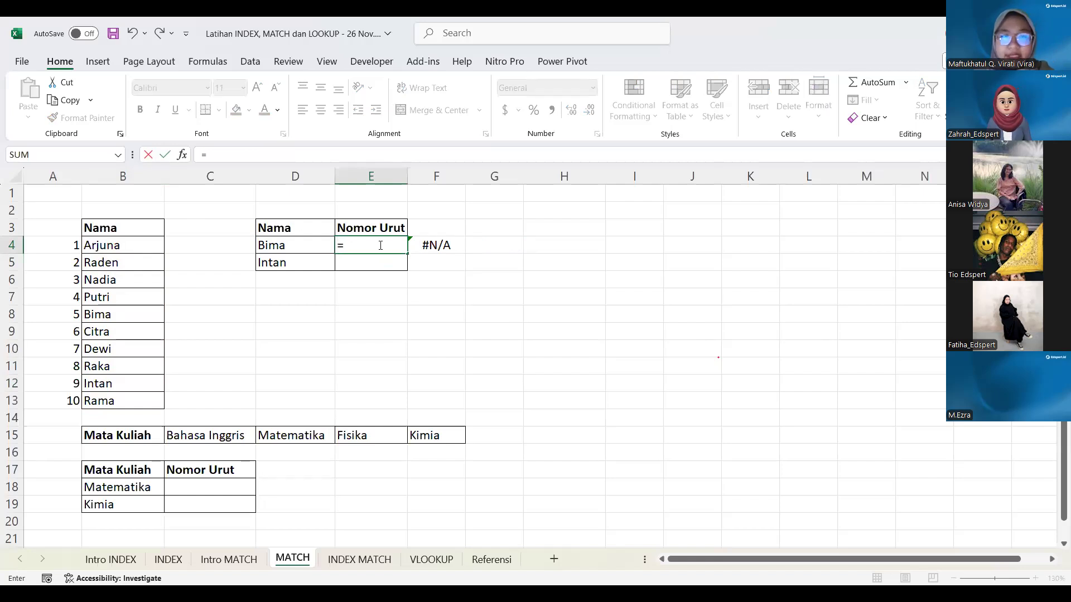
{"action": "type", "text": "MATCH("}
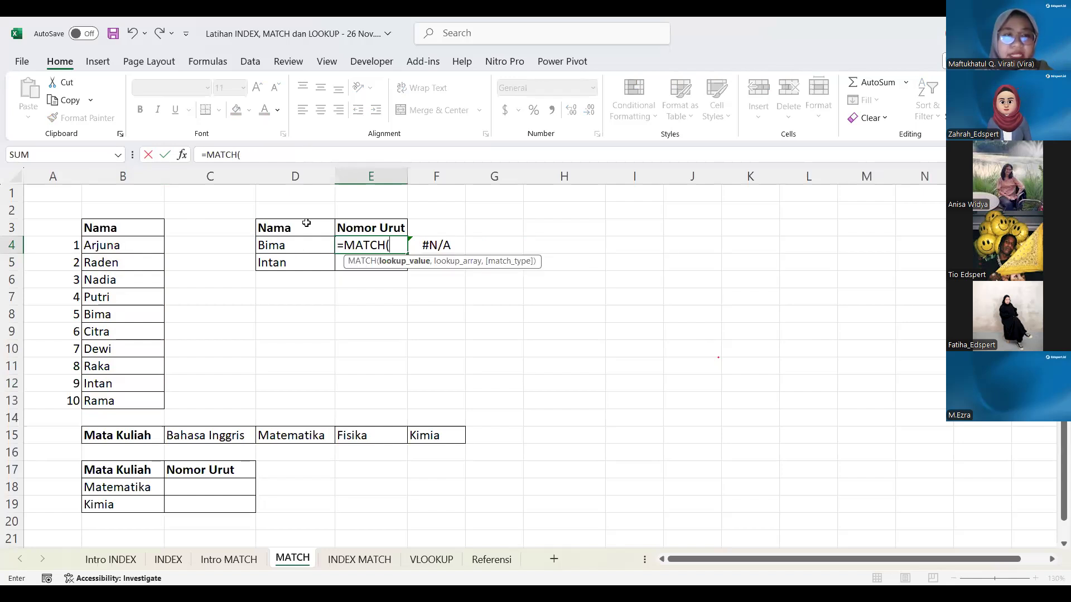
{"action": "left_click", "coordinate": [282, 241]}
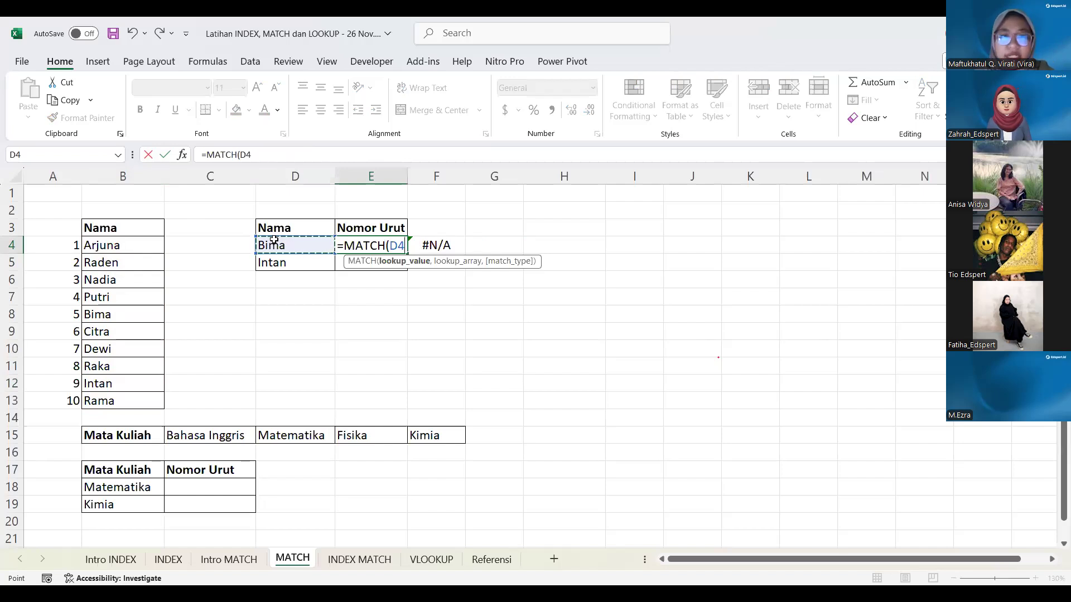
{"action": "type", "text": ","}
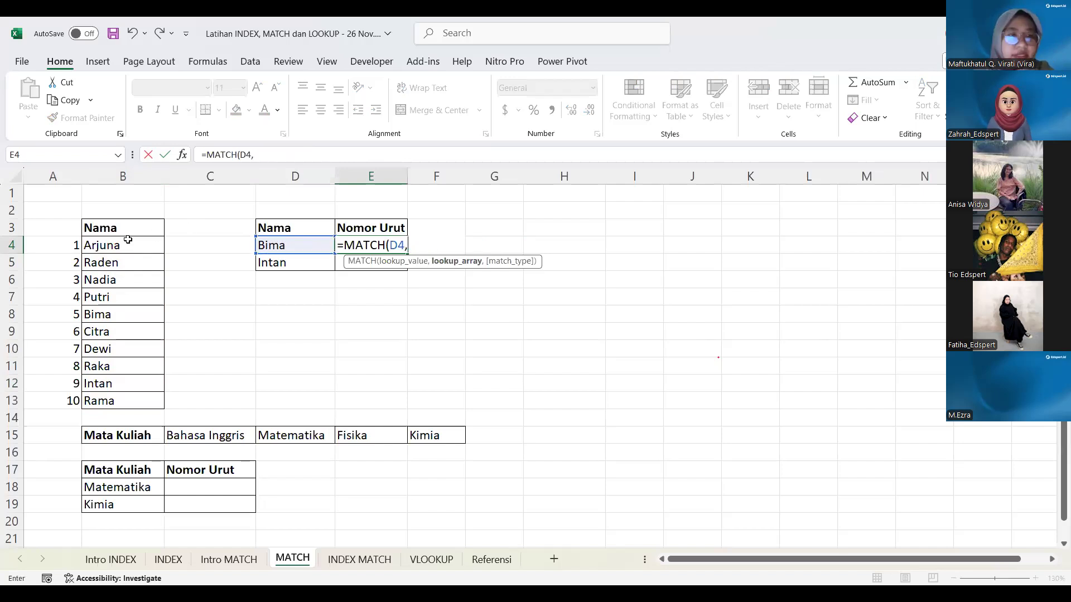
{"action": "left_click_drag", "start_coordinate": [113, 244], "coordinate": [124, 272]}
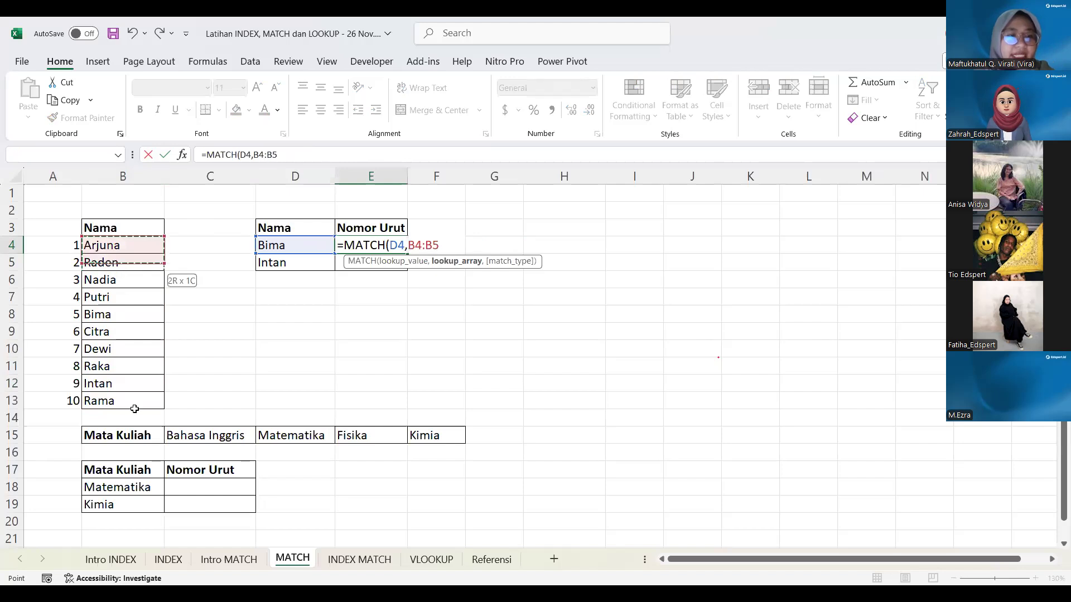
{"action": "left_click_drag", "start_coordinate": [130, 402], "coordinate": [130, 402]}
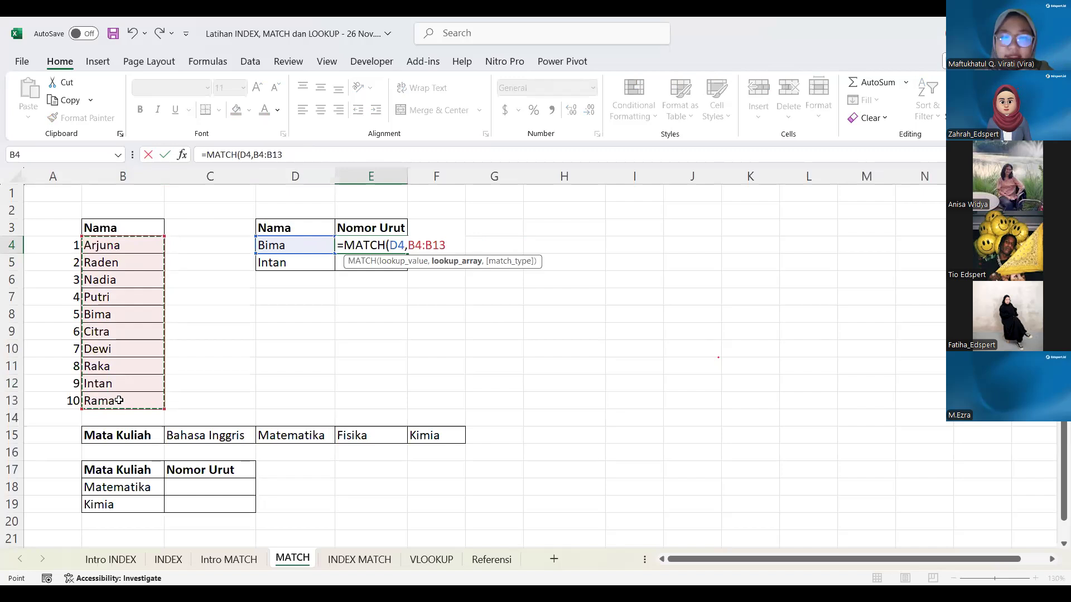
{"action": "type", "text": ","}
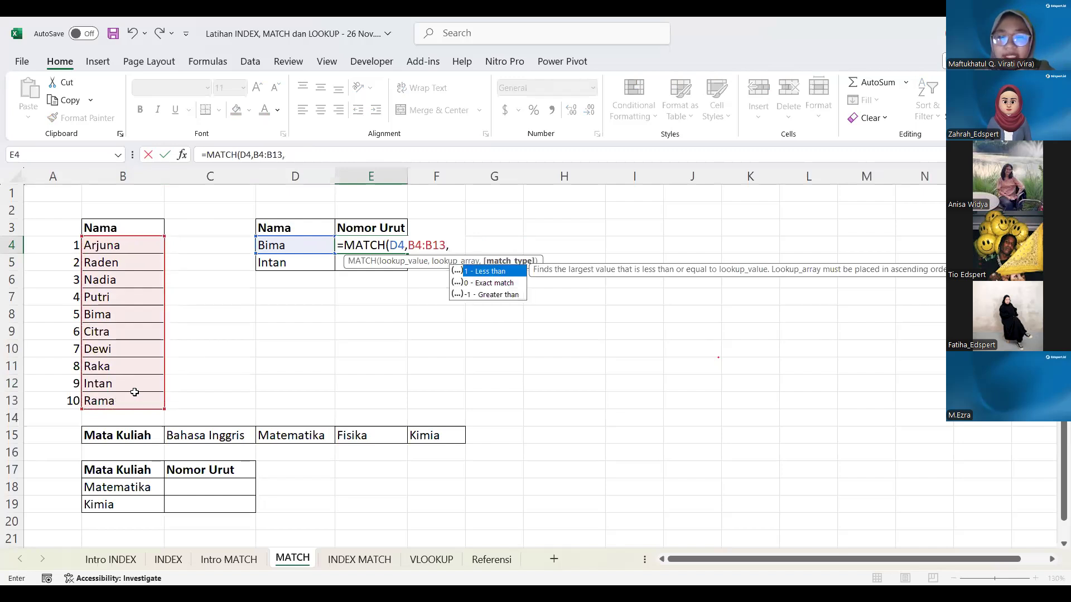
{"action": "type", "text": "0"}
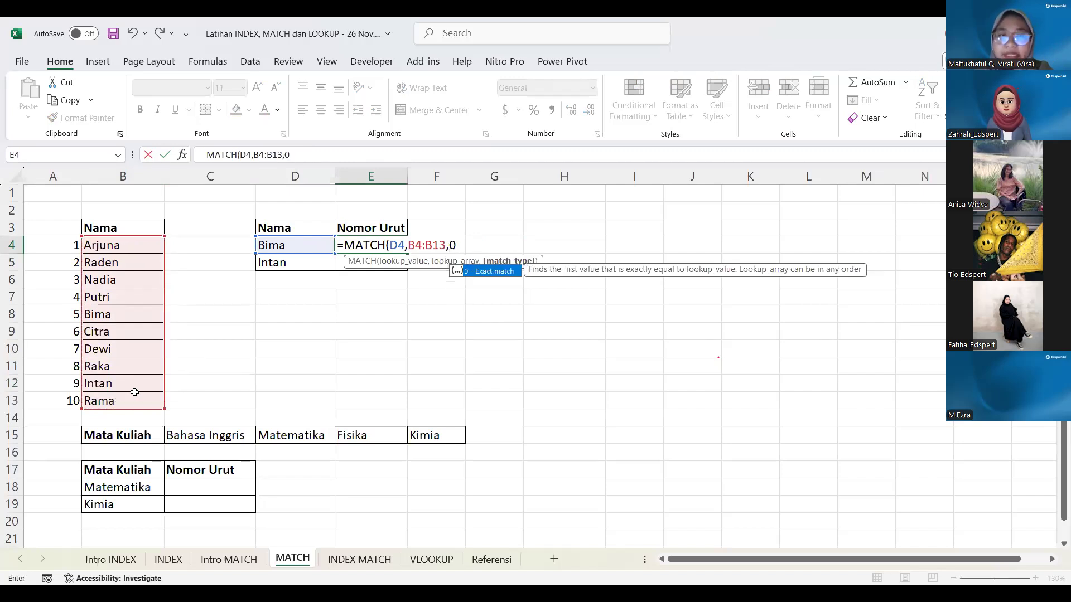
{"action": "type", "text": ")"}
{"action": "key", "text": "Return"}
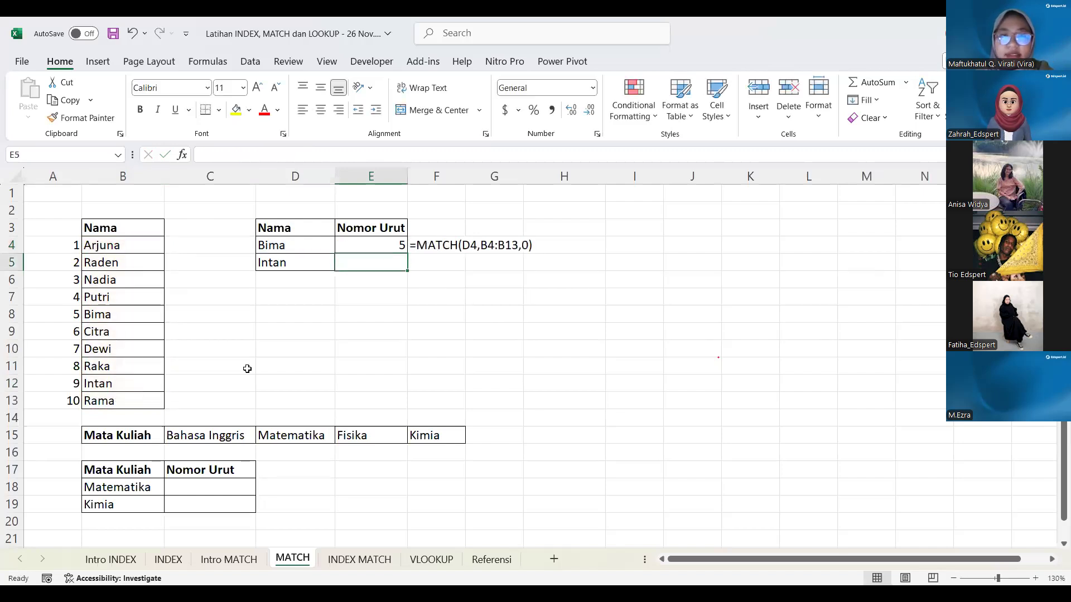
{"action": "left_click", "coordinate": [391, 243]}
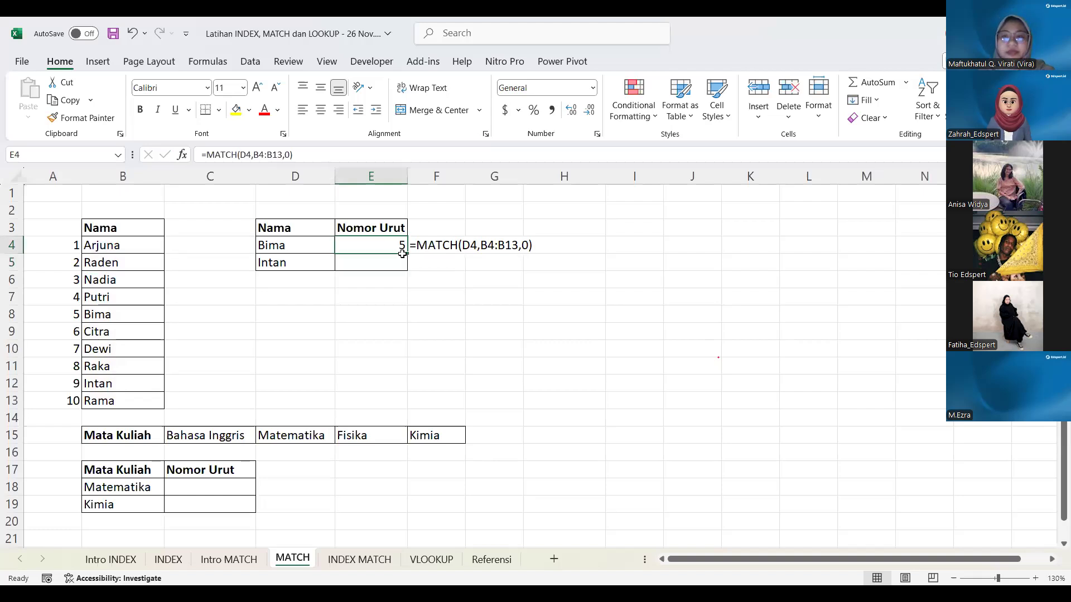
{"action": "left_click", "coordinate": [427, 308]}
{"action": "left_click", "coordinate": [385, 297]}
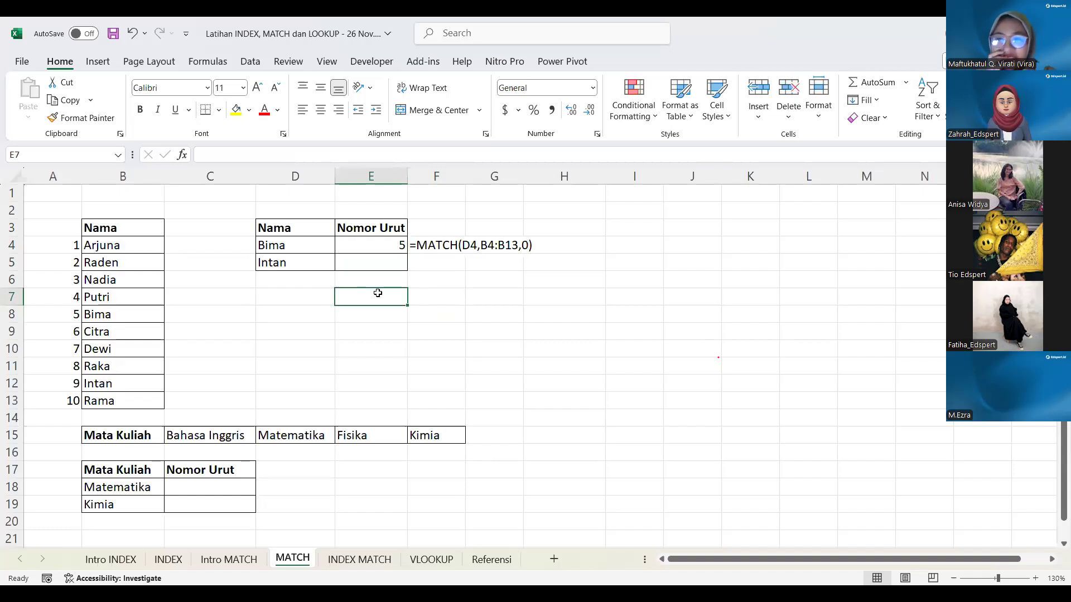
{"action": "left_click", "coordinate": [273, 264]}
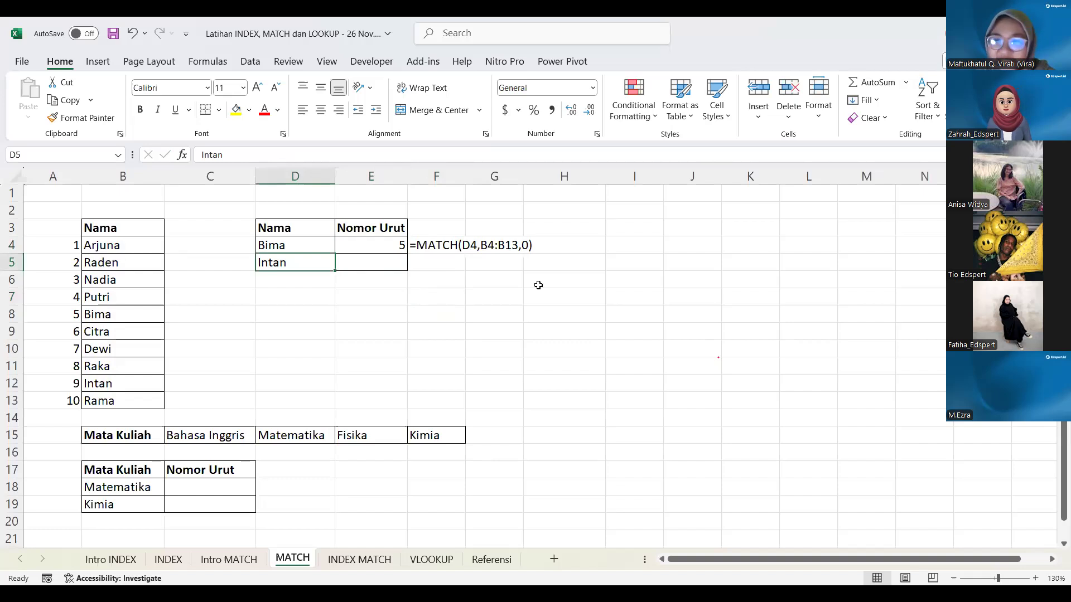
{"action": "left_click", "coordinate": [465, 296]}
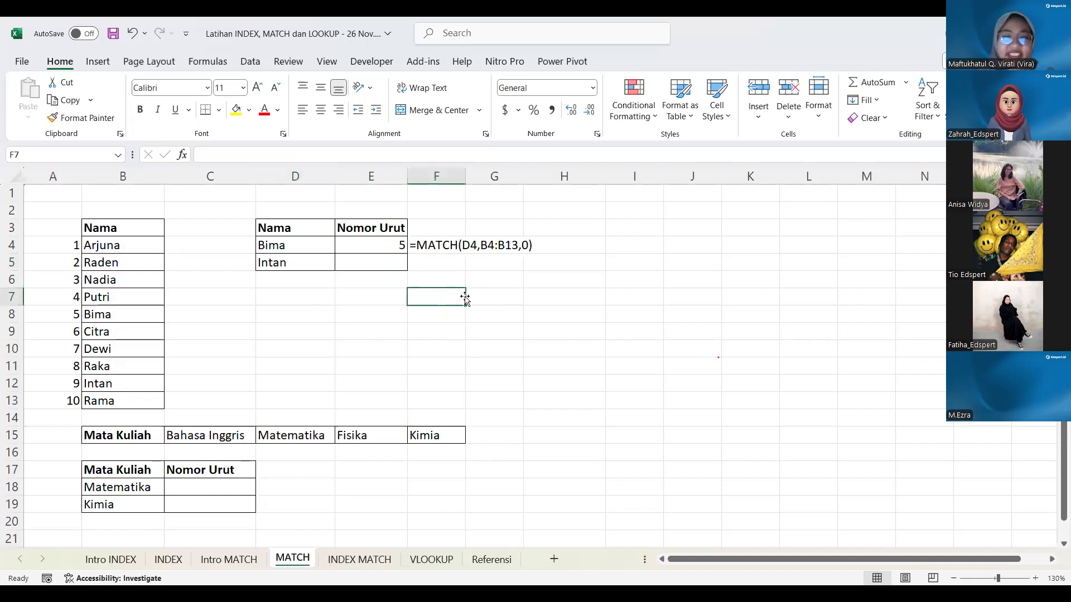
Fill E4's MATCH formula down to E5 for the second name.
{"action": "left_click", "coordinate": [372, 245]}
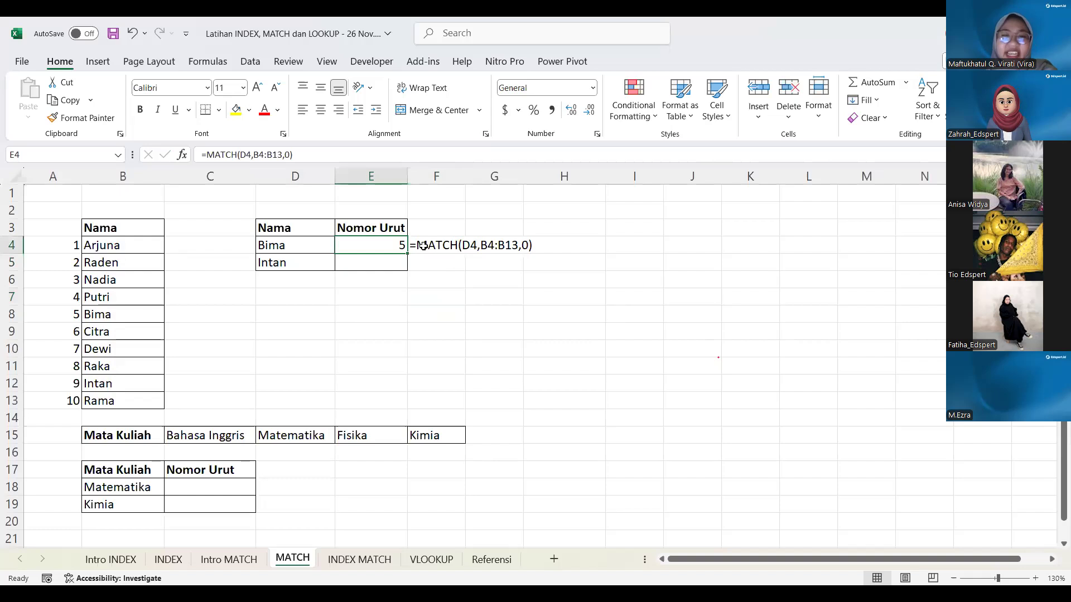
{"action": "left_click_drag", "start_coordinate": [410, 252], "coordinate": [412, 271]}
{"action": "left_click", "coordinate": [354, 270]}
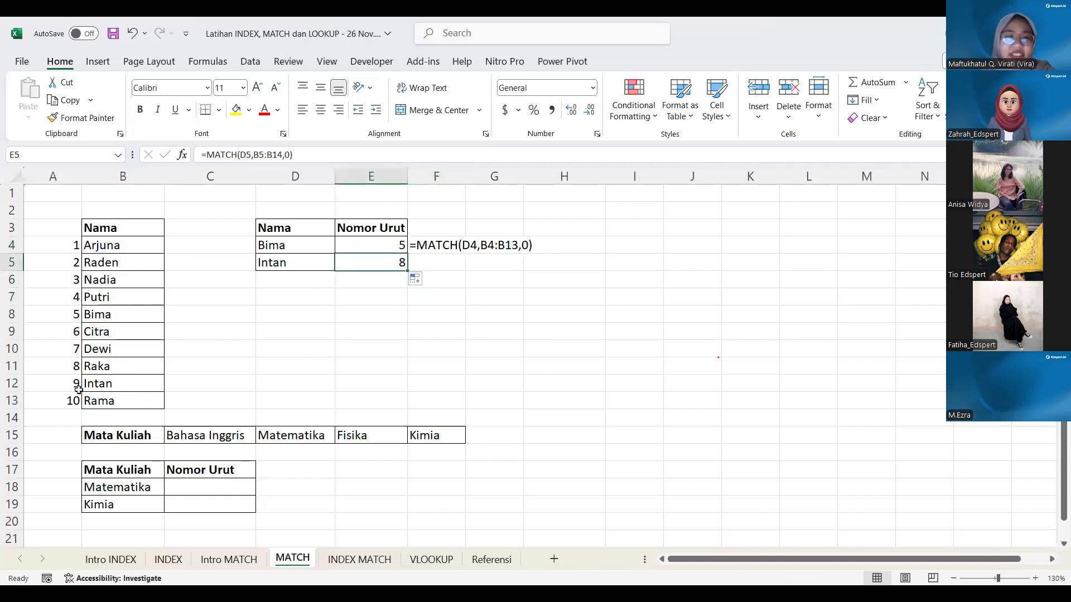
Compare E5's formula and result with the number beside D5's name in A12.
{"action": "left_click", "coordinate": [62, 384]}
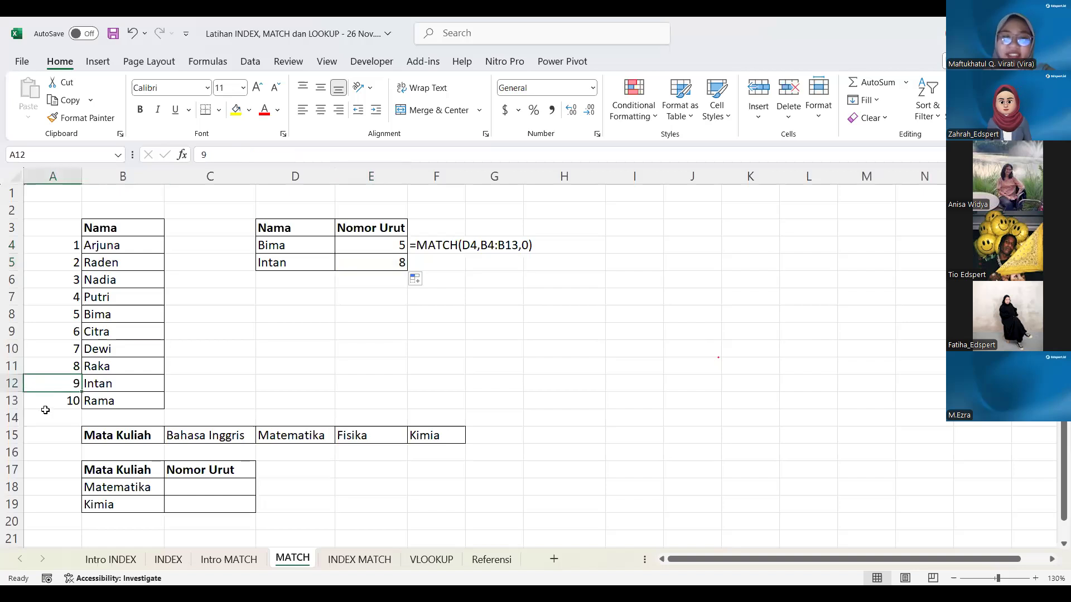
{"action": "left_click", "coordinate": [391, 258]}
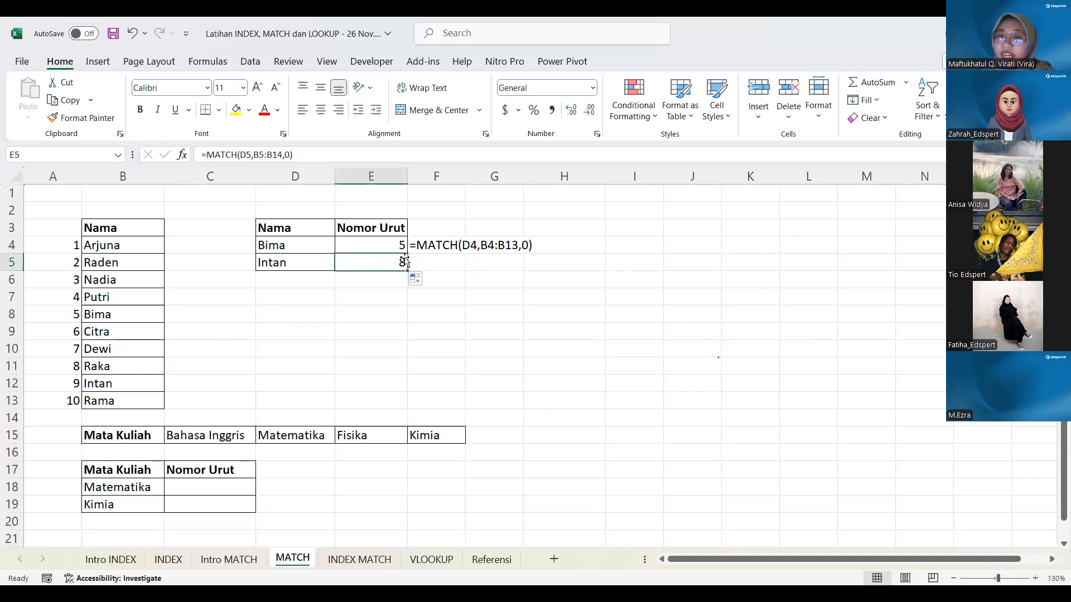
{"action": "left_click", "coordinate": [433, 260]}
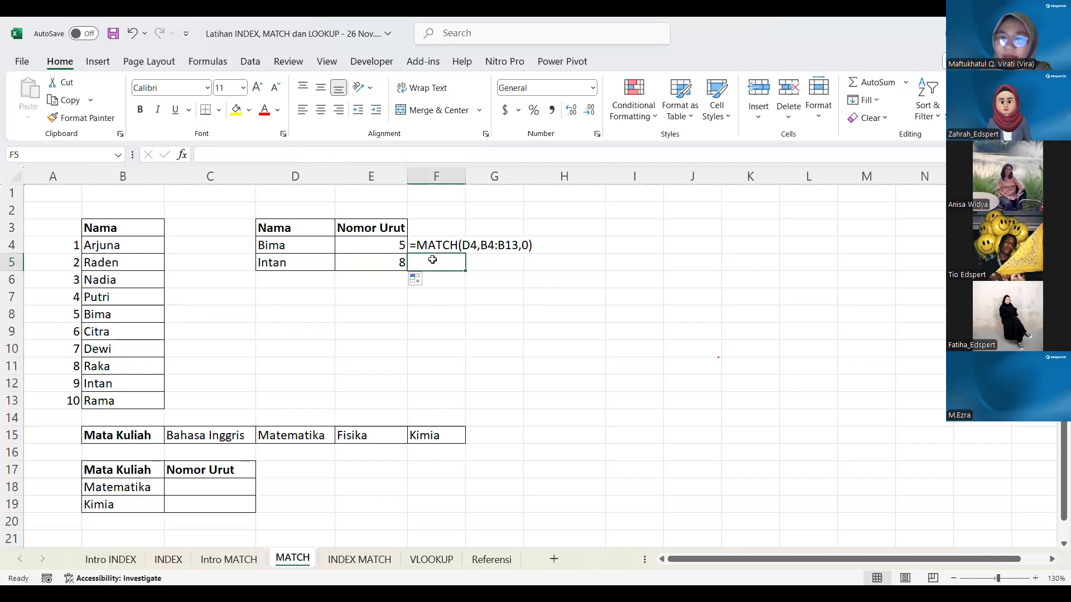
Show E5's formula as text in F5 with =FORMULATEXT(E5).
{"action": "type", "text": "="}
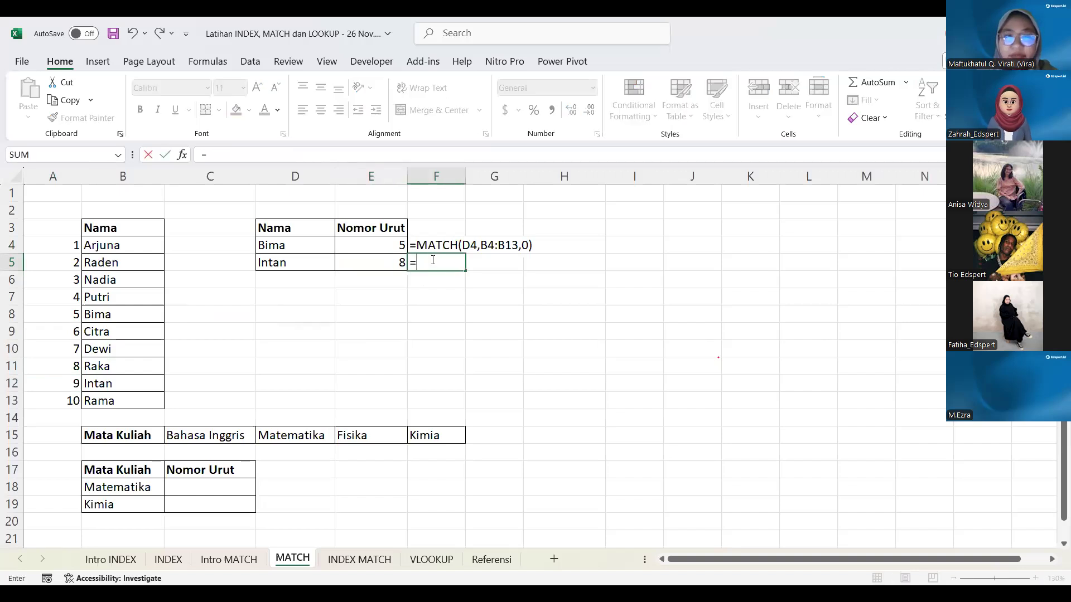
{"action": "type", "text": "FORMULATEXT(E5)"}
{"action": "key", "text": "Return"}
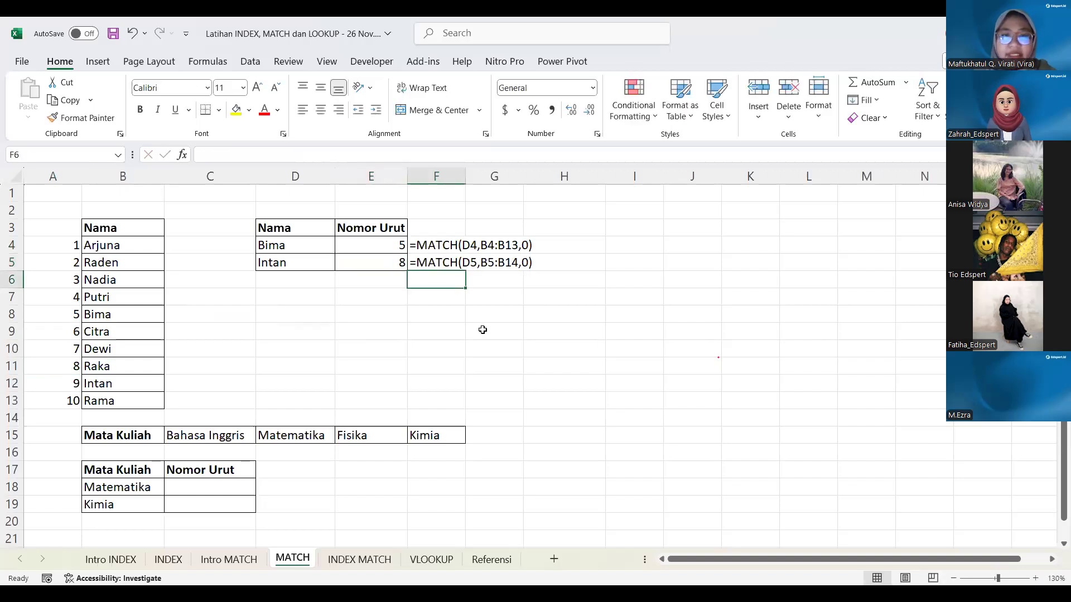
Compare the lookup range shown in F5 with the name list by checking its start cell B5 and end cell B14.
{"action": "left_click", "coordinate": [483, 330]}
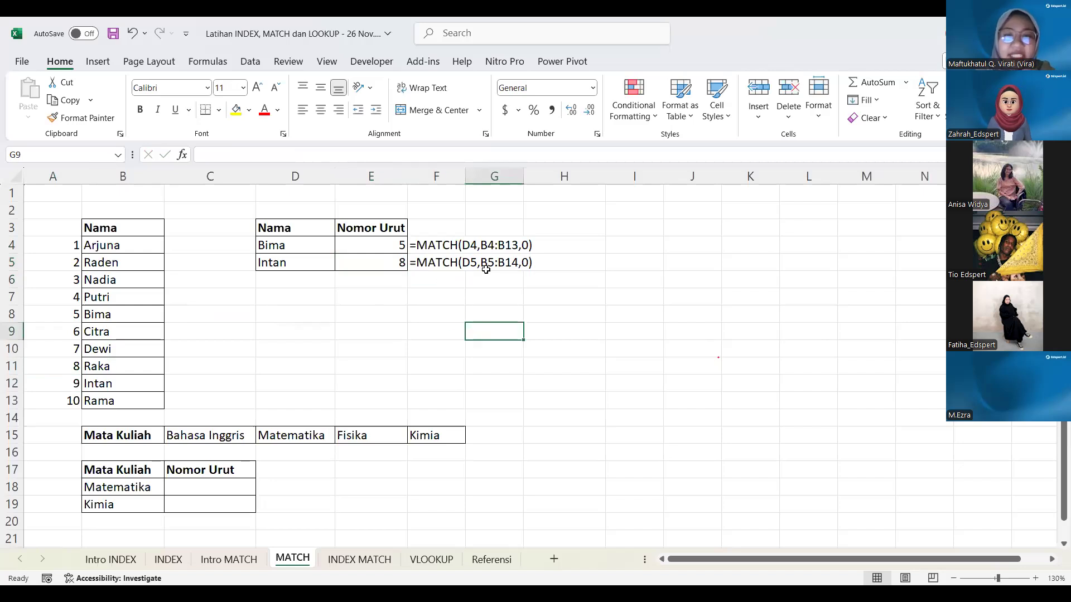
{"action": "scroll", "coordinate": [466, 275], "scroll_direction": "up", "scroll_amount": 3, "text": "ctrl"}
{"action": "scroll", "coordinate": [446, 270], "scroll_direction": "left", "scroll_amount": 2}
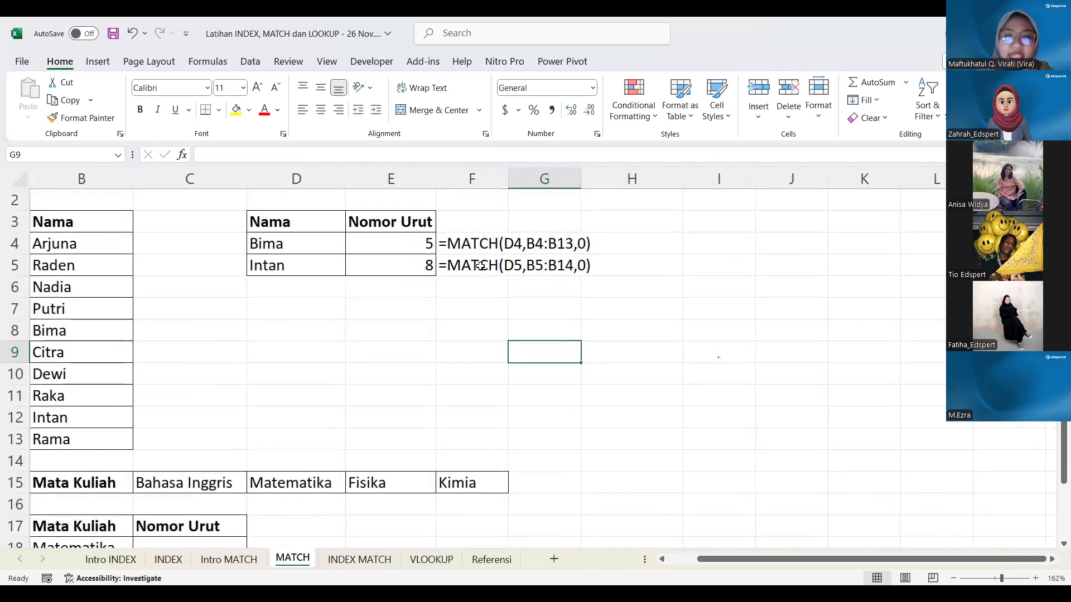
{"action": "left_click", "coordinate": [535, 270]}
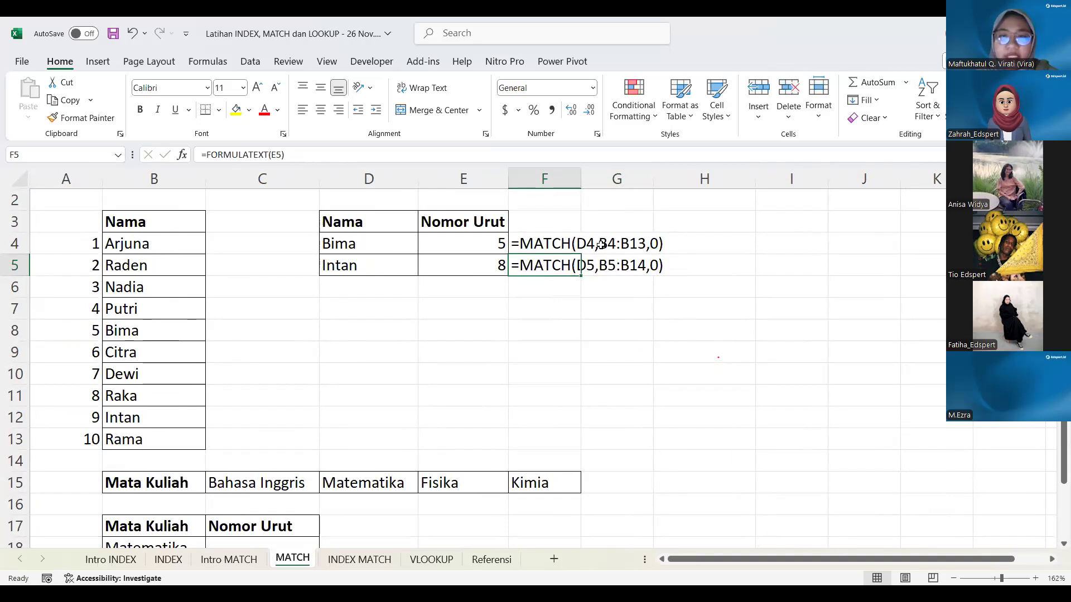
{"action": "left_click", "coordinate": [159, 274]}
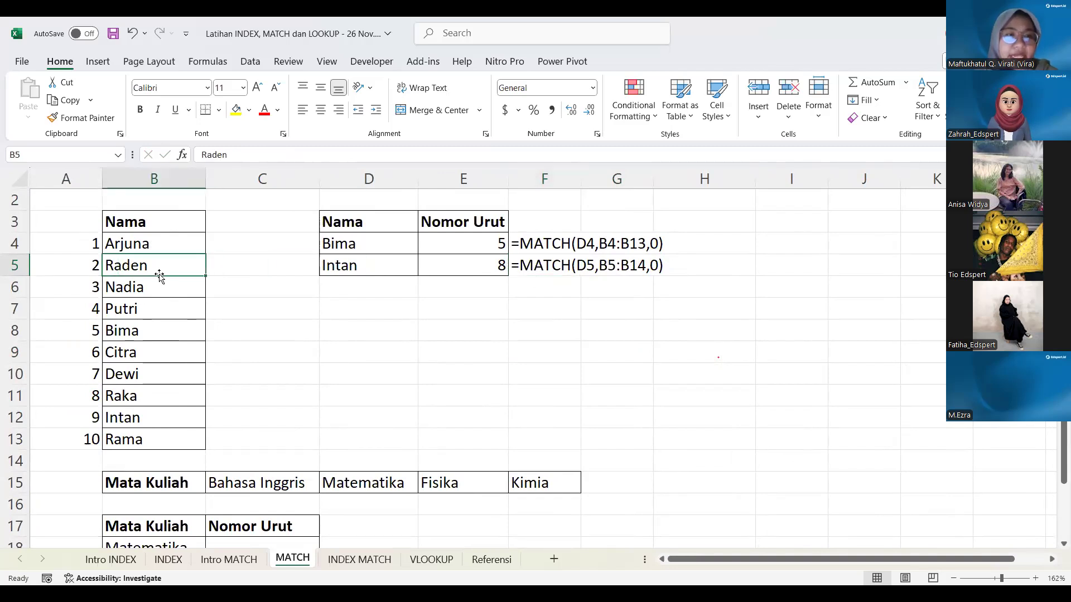
{"action": "left_click", "coordinate": [154, 456]}
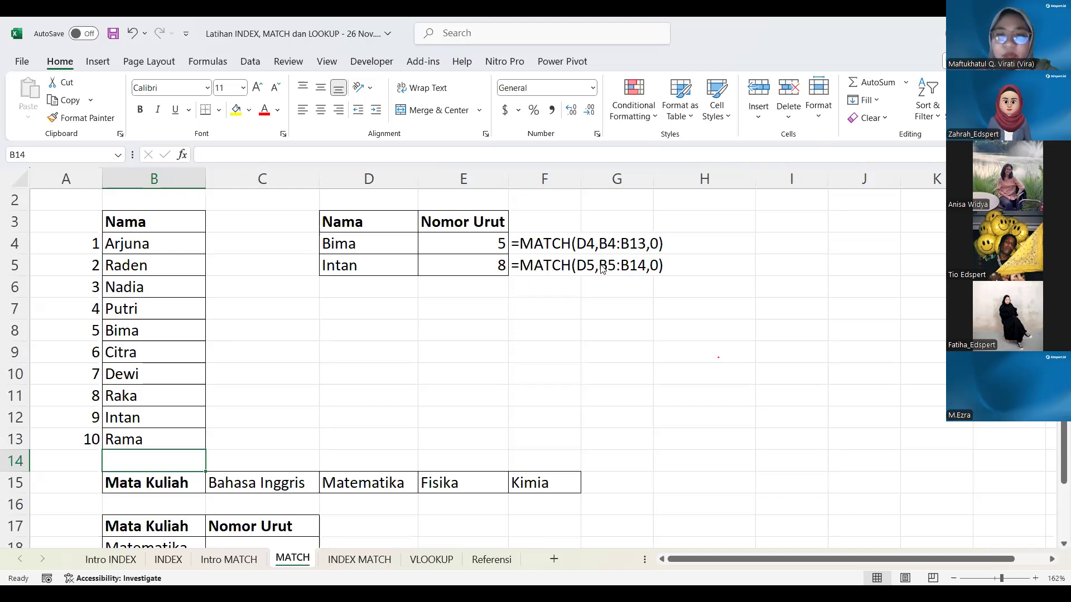
Fill E5's MATCH formula and F5's formula text down to row 8 to demonstrate how the relative lookup range shifts.
{"action": "left_click", "coordinate": [561, 268]}
{"action": "left_click", "coordinate": [479, 268]}
{"action": "left_click_drag", "start_coordinate": [502, 277], "coordinate": [502, 335]}
{"action": "left_click", "coordinate": [601, 304]}
{"action": "left_click", "coordinate": [541, 277]}
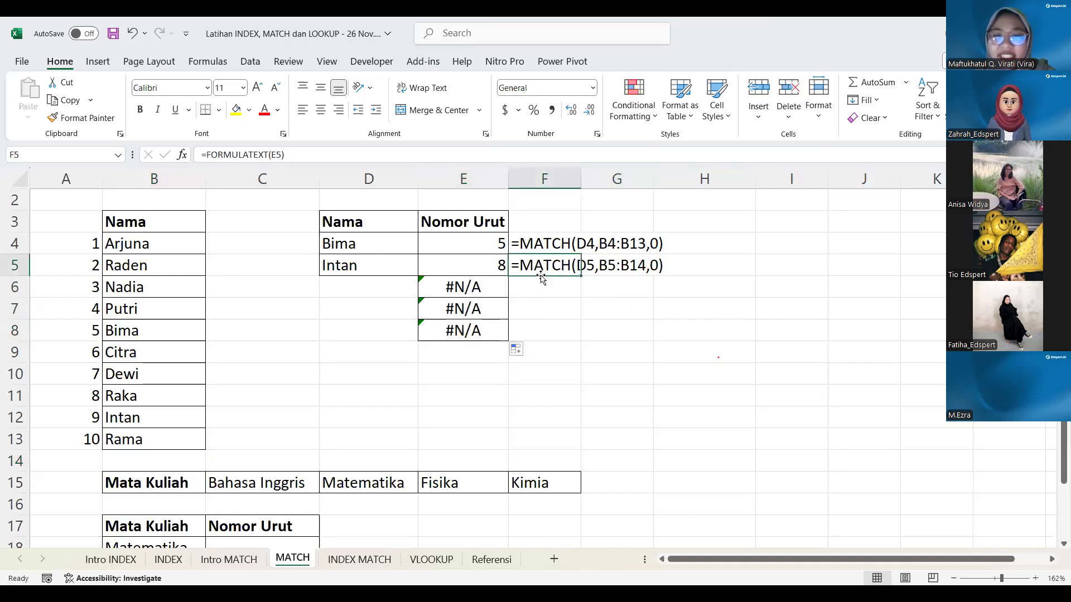
{"action": "left_click_drag", "start_coordinate": [580, 276], "coordinate": [574, 338]}
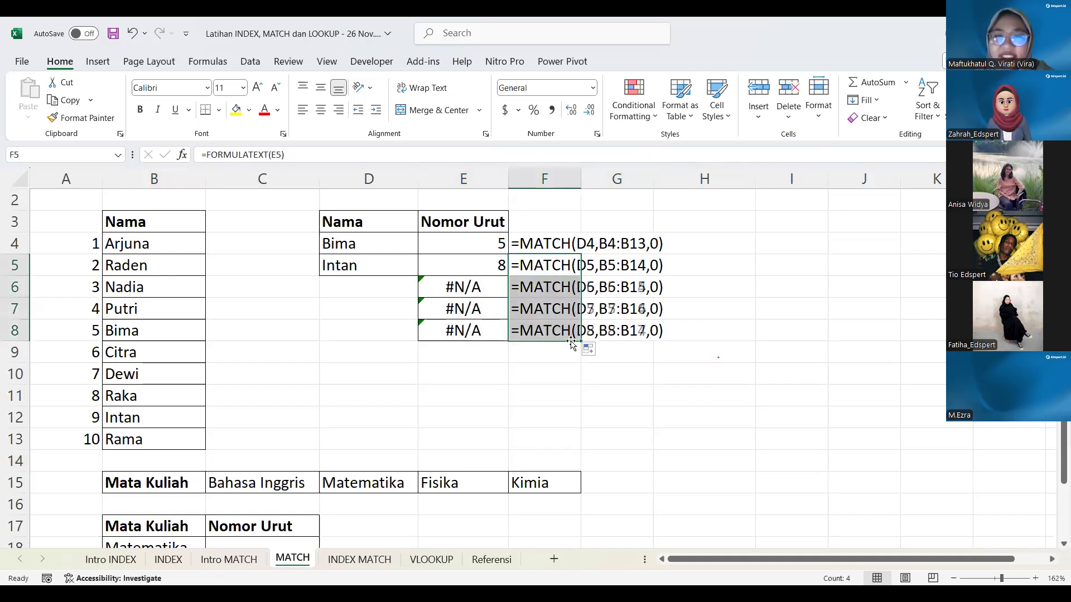
Undo the fills below row 5 in columns E and F.
{"action": "left_click", "coordinate": [551, 373]}
{"action": "key", "text": "ctrl+z"}
{"action": "key", "text": "ctrl+z"}
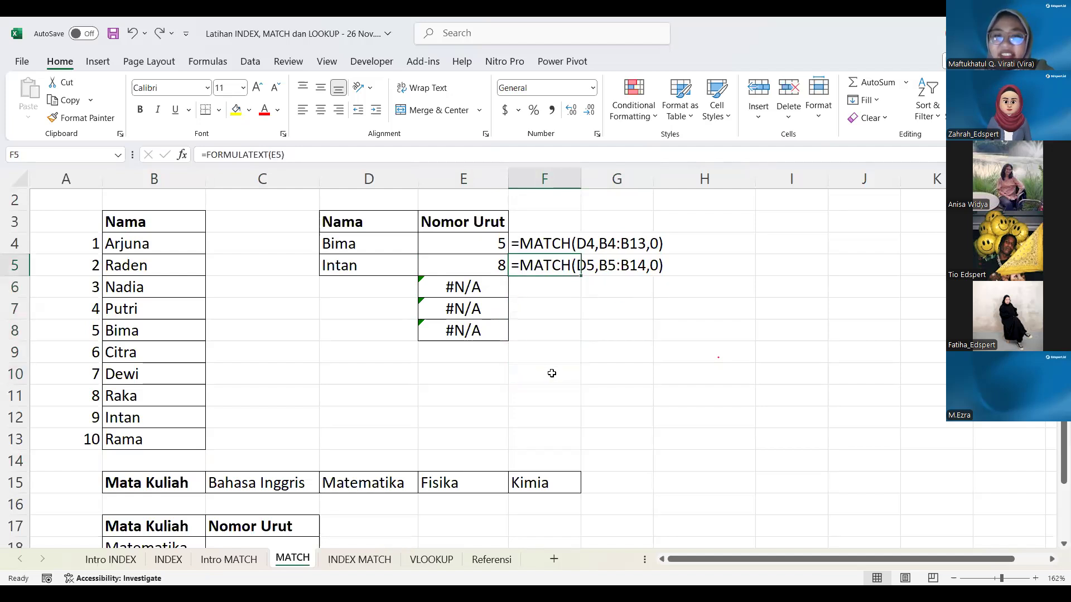
Make the lookup range in E4's MATCH formula absolute as $B$4:$B$13 and fill the formula down to E5.
{"action": "left_click", "coordinate": [464, 245]}
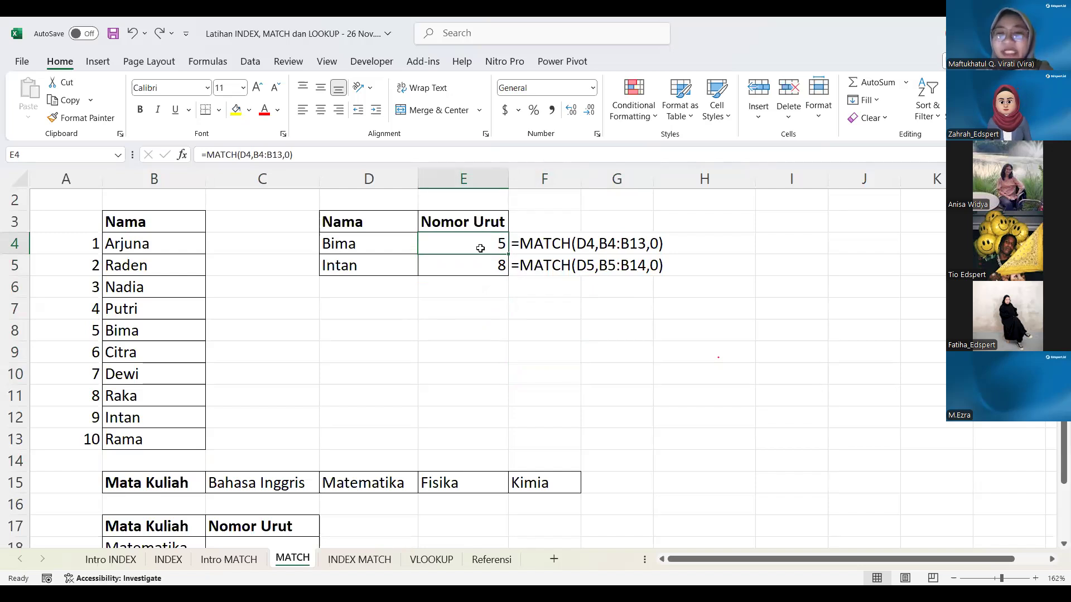
{"action": "double_click", "coordinate": [480, 248]}
{"action": "left_click", "coordinate": [522, 247]}
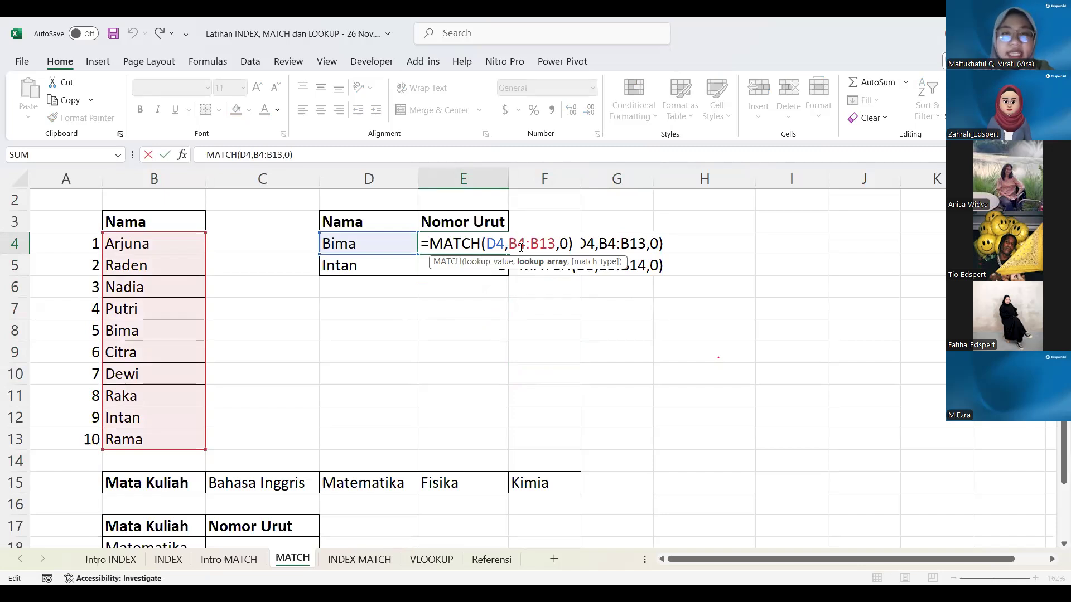
{"action": "key", "text": "shift+Right"}
{"action": "key", "text": "shift+Right"}
{"action": "key", "text": "shift+Right"}
{"action": "key", "text": "shift+Right"}
{"action": "key", "text": "shift+Right"}
{"action": "key", "text": "shift+Right"}
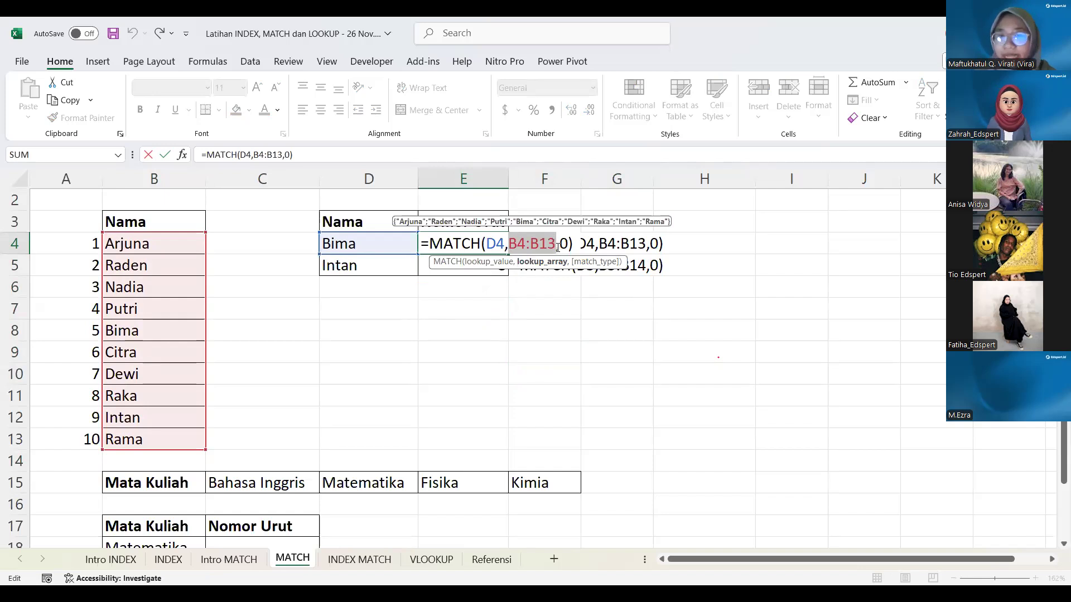
{"action": "key", "text": "F4"}
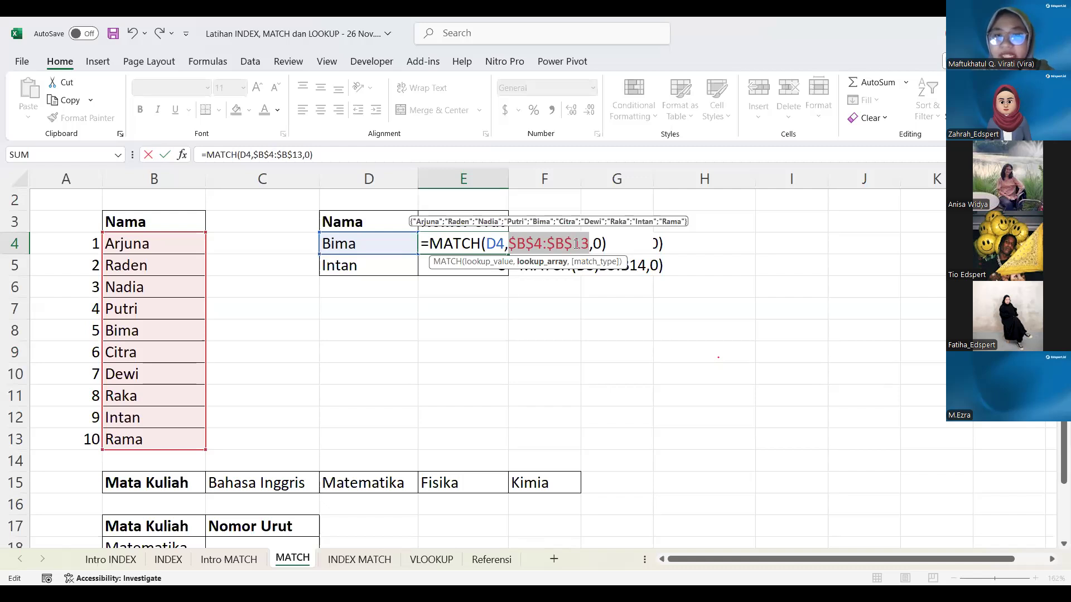
{"action": "left_click", "coordinate": [570, 245]}
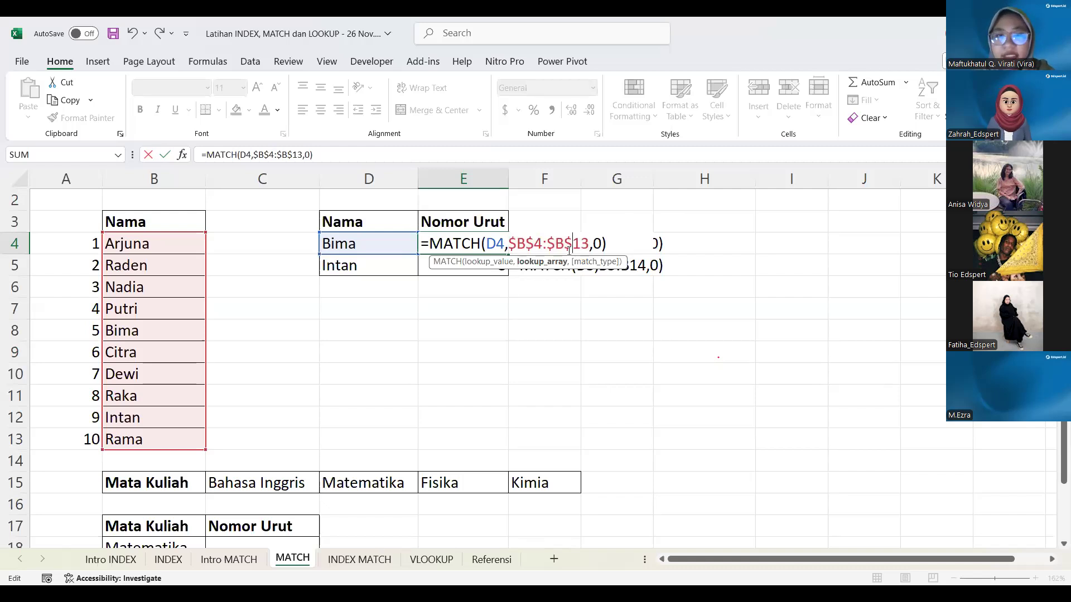
{"action": "key", "text": "Return"}
{"action": "left_click", "coordinate": [489, 245]}
{"action": "left_click_drag", "start_coordinate": [509, 256], "coordinate": [510, 273]}
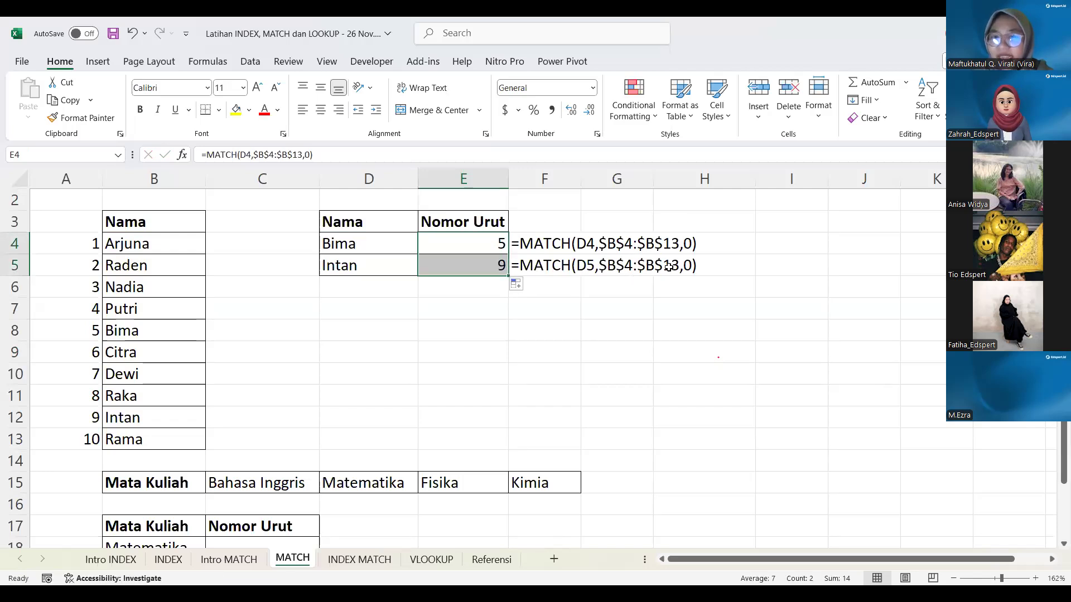
Remove all dollar signs from the lookup range in E4's formula so it reads B4:B13.
{"action": "left_click", "coordinate": [502, 247]}
{"action": "double_click", "coordinate": [501, 248]}
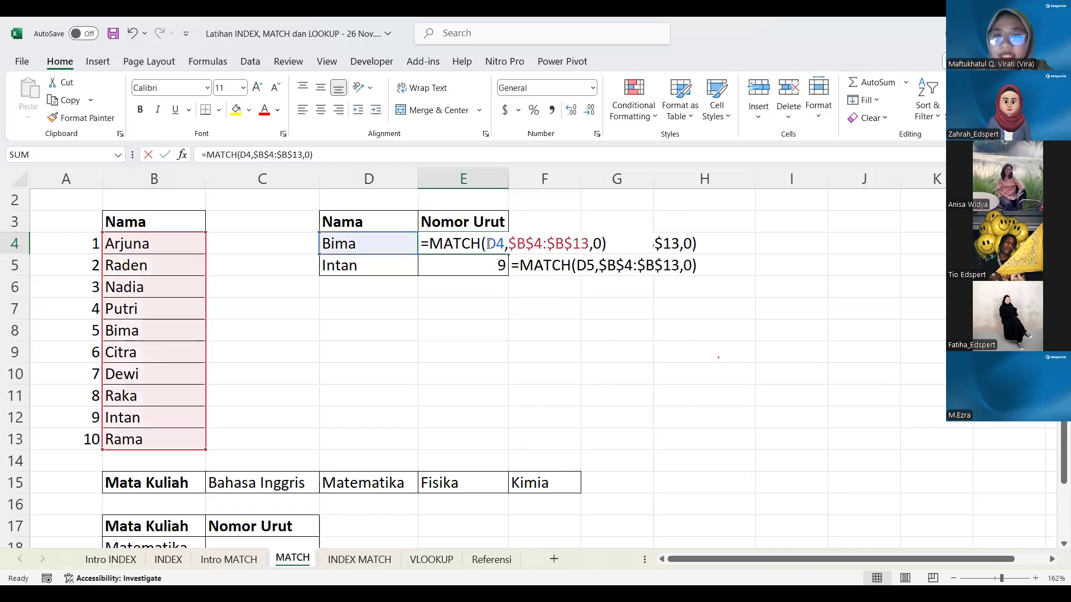
{"action": "left_click", "coordinate": [535, 246]}
{"action": "key", "text": "BackSpace"}
{"action": "key", "text": "Left"}
{"action": "key", "text": "BackSpace"}
{"action": "key", "text": "Right"}
{"action": "key", "text": "Right"}
{"action": "key", "text": "Right"}
{"action": "key", "text": "Right"}
{"action": "key", "text": "BackSpace"}
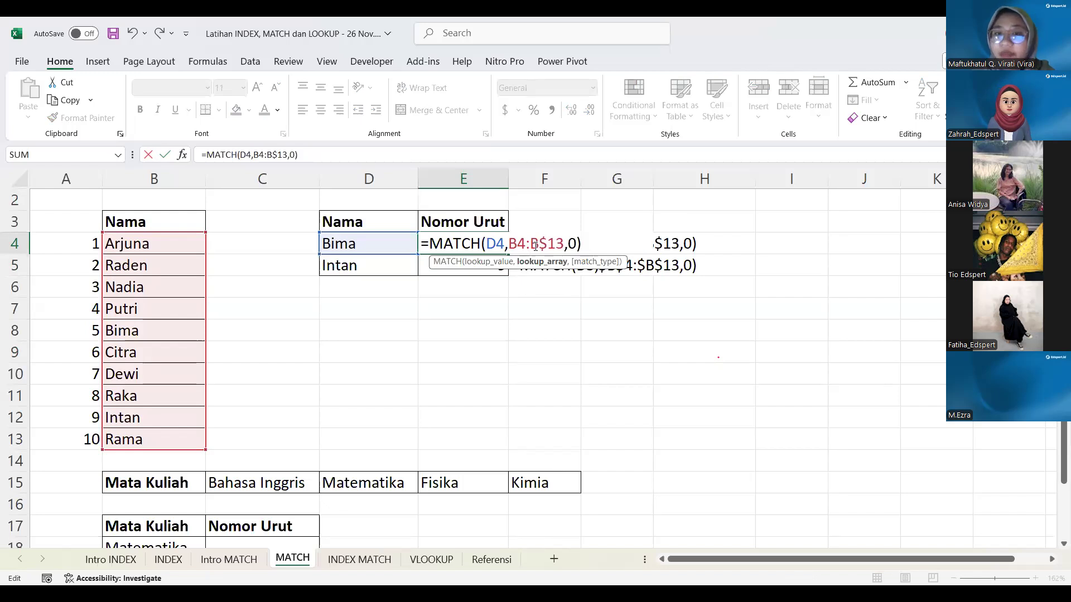
{"action": "key", "text": "Right"}
{"action": "key", "text": "Right"}
{"action": "key", "text": "BackSpace"}
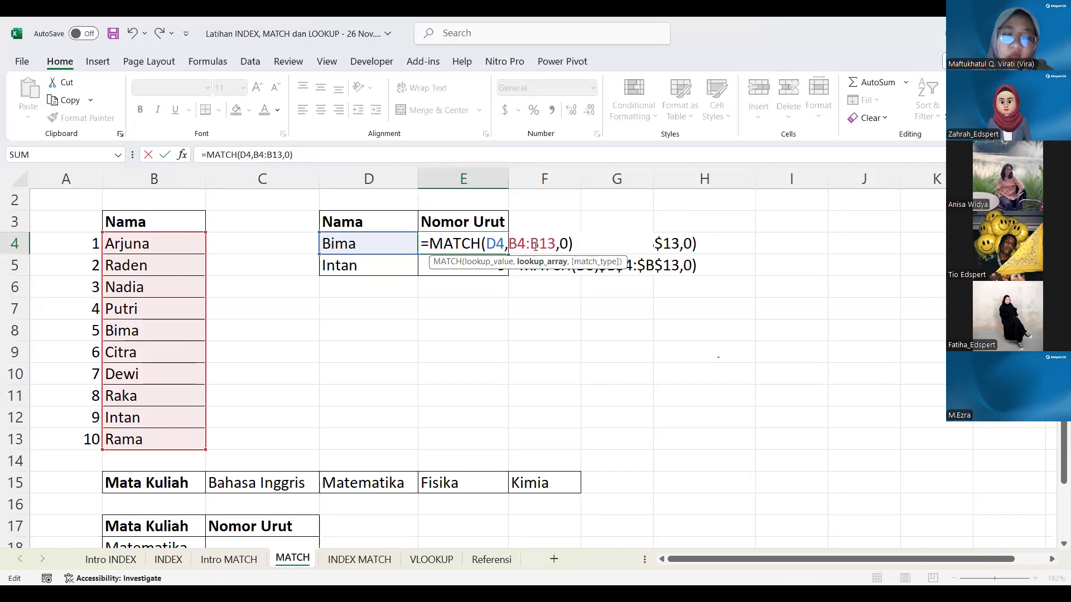
Add the dollar signs back manually in E4 so the formula reads =MATCH(D4,$B$4:$B$13,0).
{"action": "key", "text": "Left"}
{"action": "key", "text": "Left"}
{"action": "key", "text": "Left"}
{"action": "key", "text": "Left"}
{"action": "type", "text": "$"}
{"action": "key", "text": "Right"}
{"action": "type", "text": "$"}
{"action": "key", "text": "Right"}
{"action": "key", "text": "Right"}
{"action": "type", "text": "$"}
{"action": "key", "text": "Right"}
{"action": "type", "text": "$B$"}
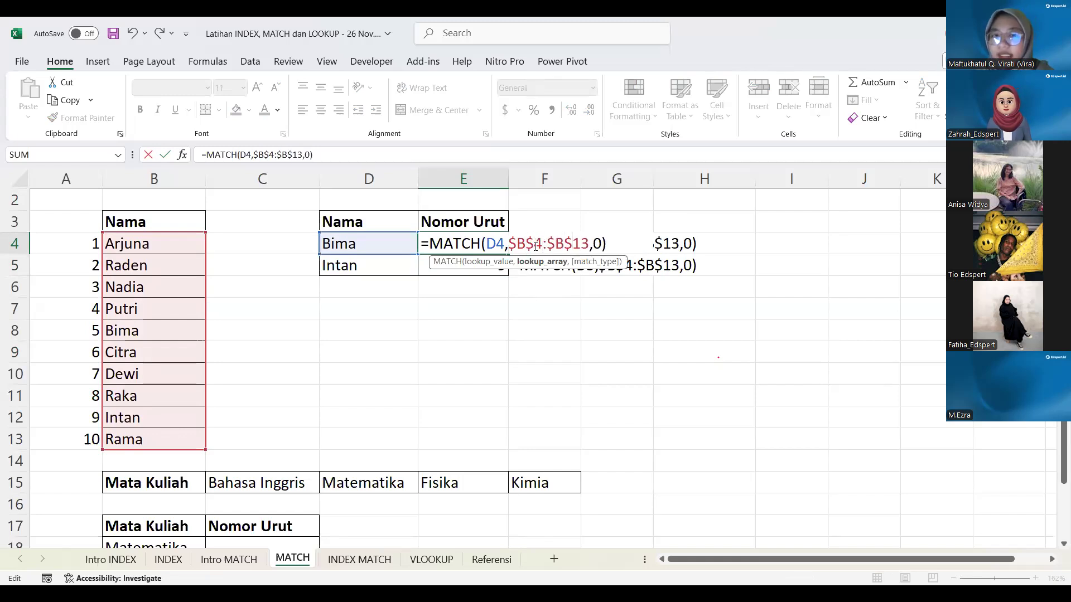
{"action": "key", "text": "Return"}
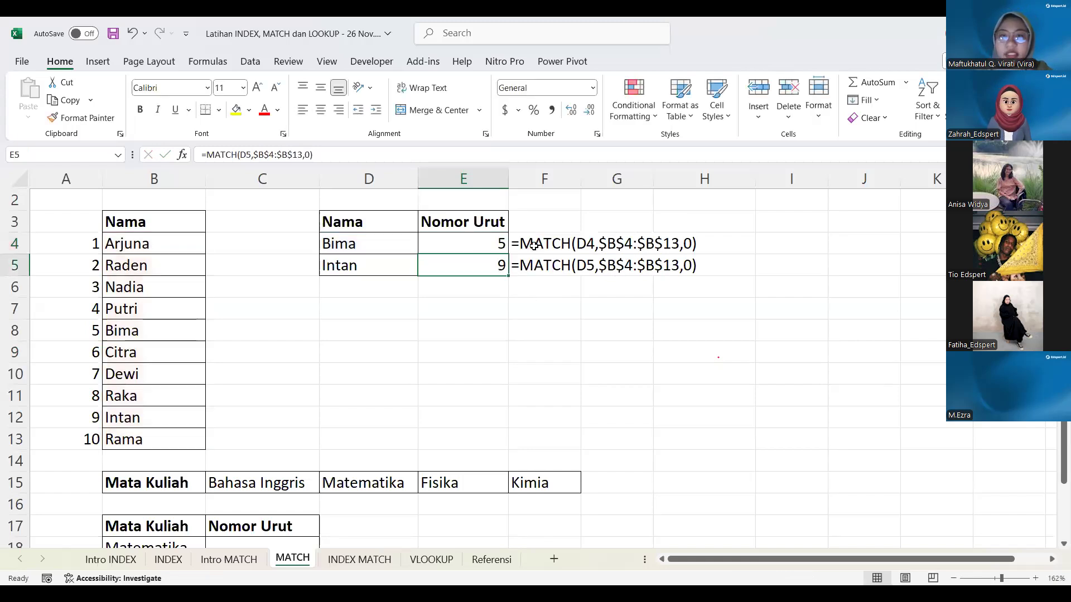
Examine the formulas in E4 and E5, comparing their relative lookup values with the locked lookup range.
{"action": "left_click", "coordinate": [481, 246]}
{"action": "left_click", "coordinate": [487, 256]}
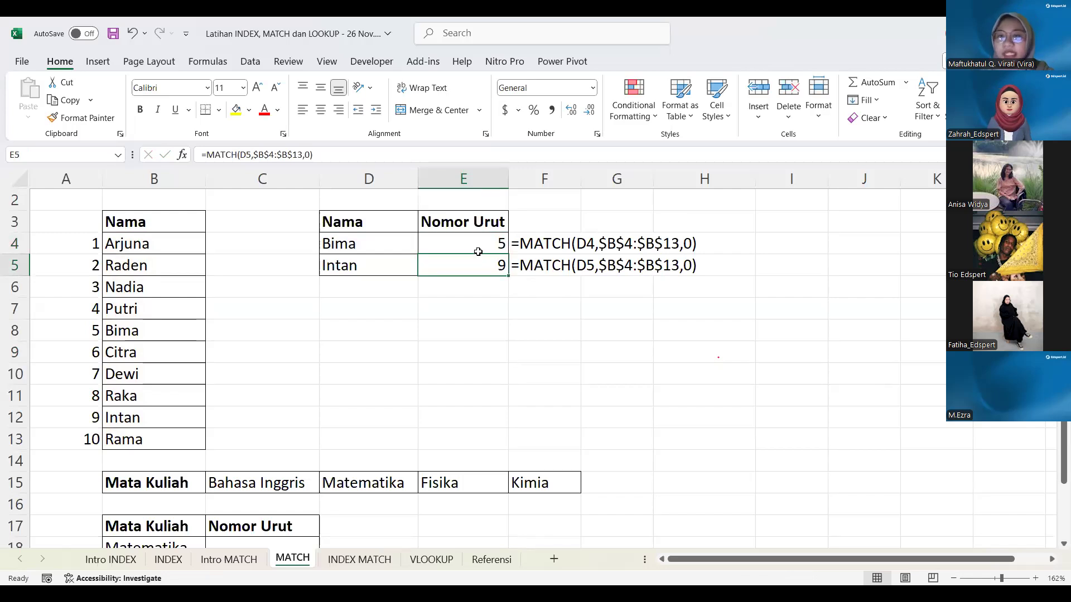
{"action": "left_click", "coordinate": [490, 246]}
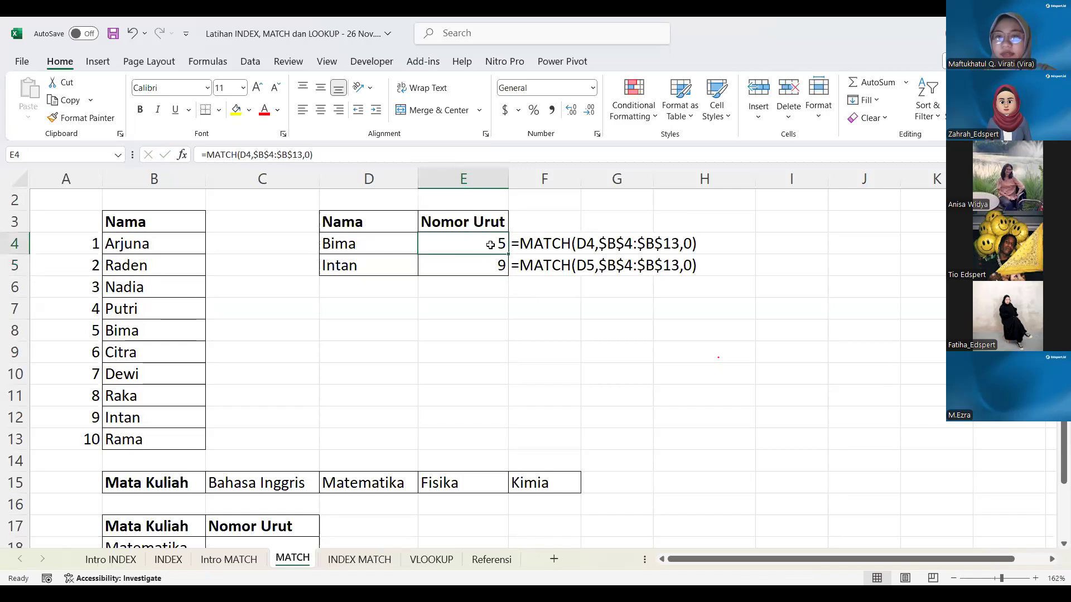
{"action": "left_click", "coordinate": [472, 299]}
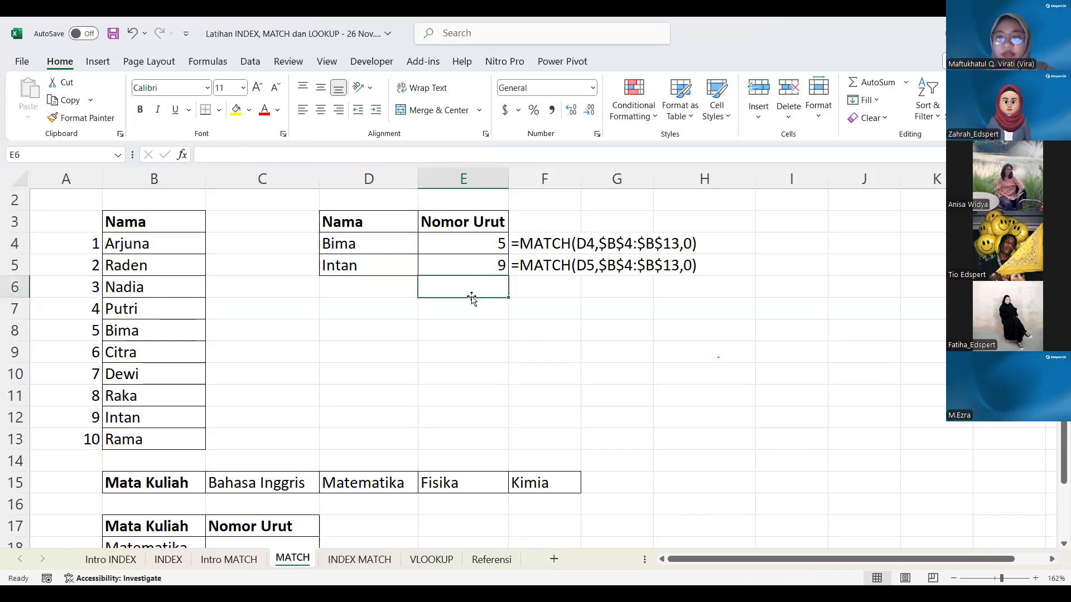
{"action": "key", "text": "Up"}
{"action": "key", "text": "Up"}
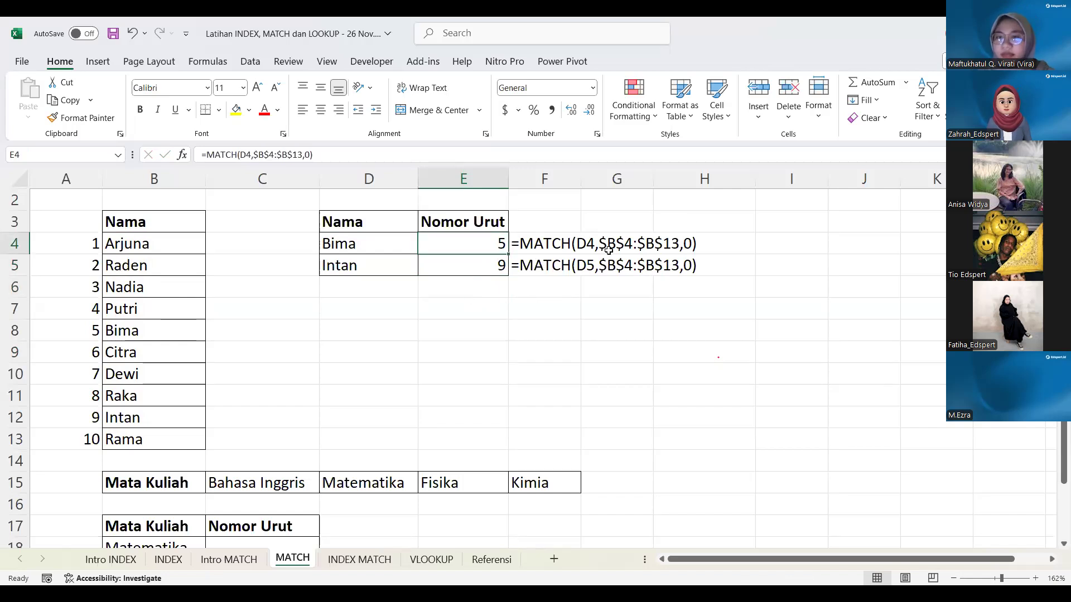
{"action": "left_click", "coordinate": [476, 266]}
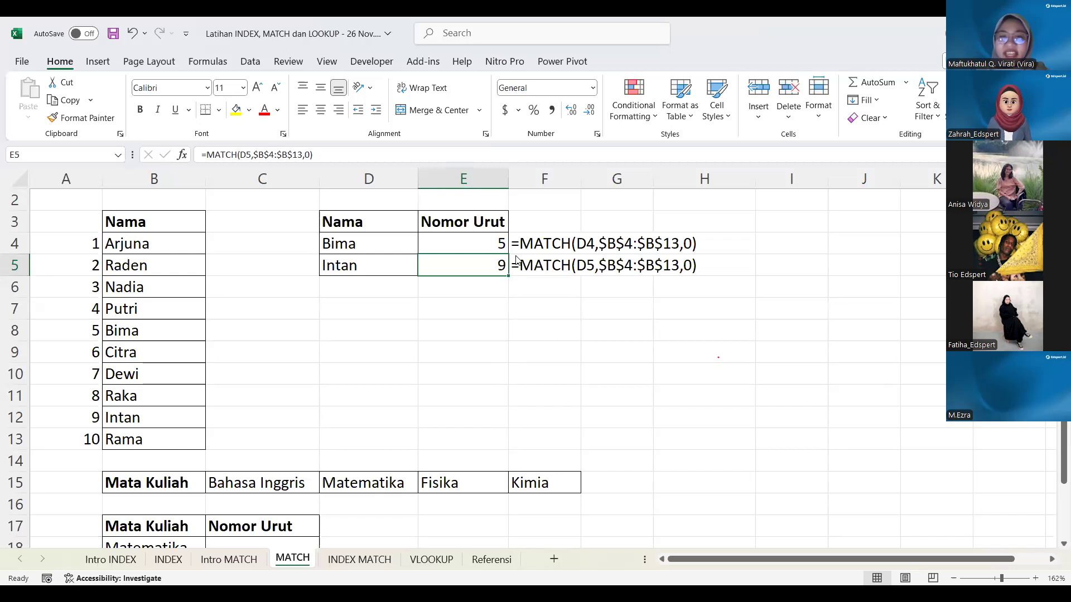
{"action": "double_click", "coordinate": [483, 245]}
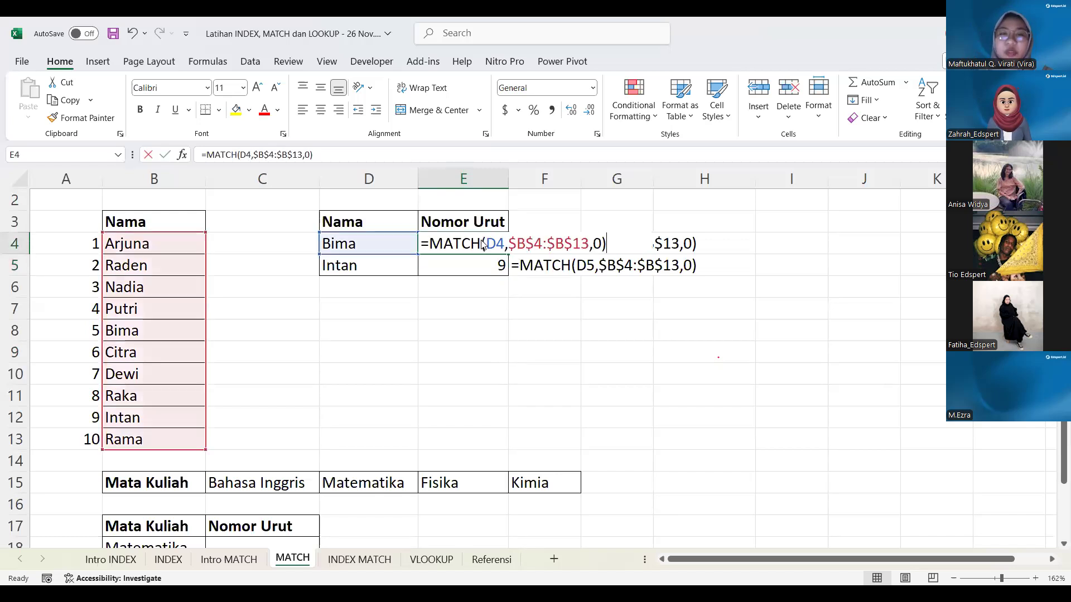
{"action": "left_click", "coordinate": [557, 247]}
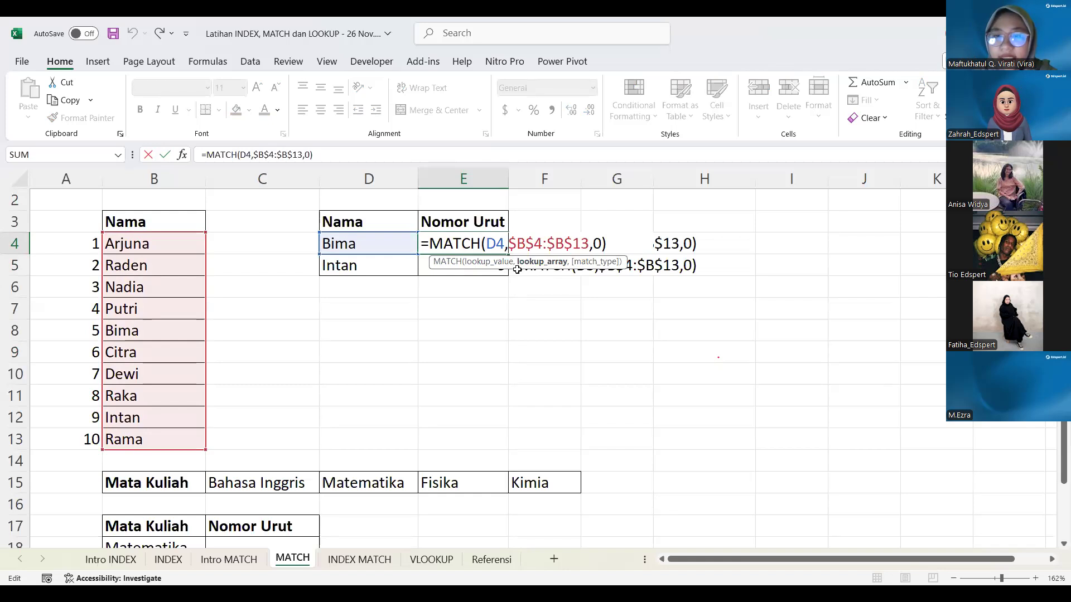
{"action": "key", "text": "Return"}
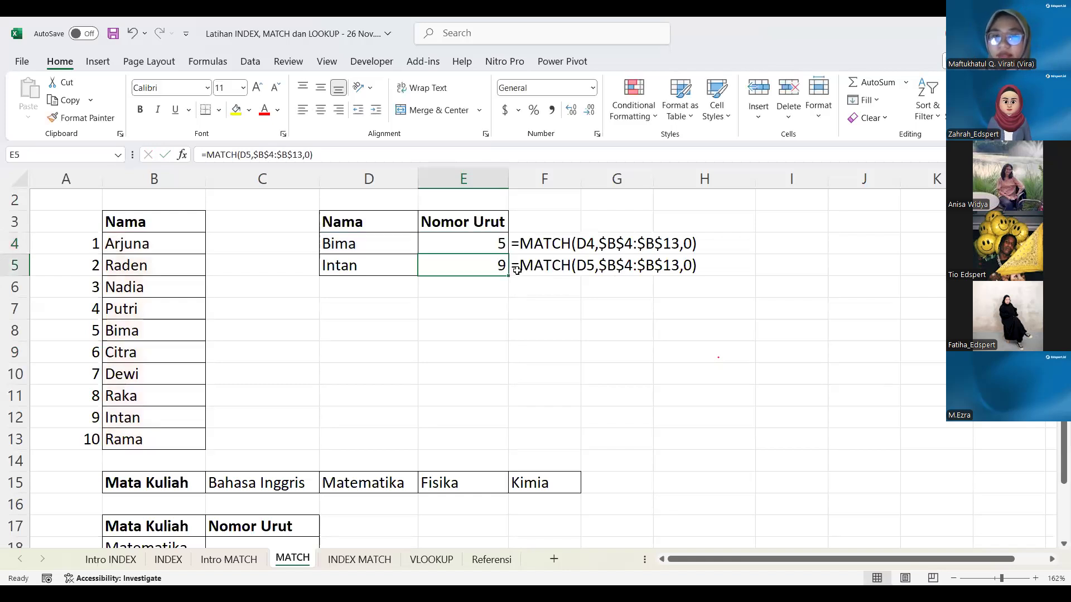
Enter the exact-match formula =MATCH(B18,C15:F15,0) in C18 to find Matematika's Nomor Urut in the Mata Kuliah row.
{"action": "scroll", "coordinate": [509, 347], "scroll_direction": "down", "scroll_amount": 4}
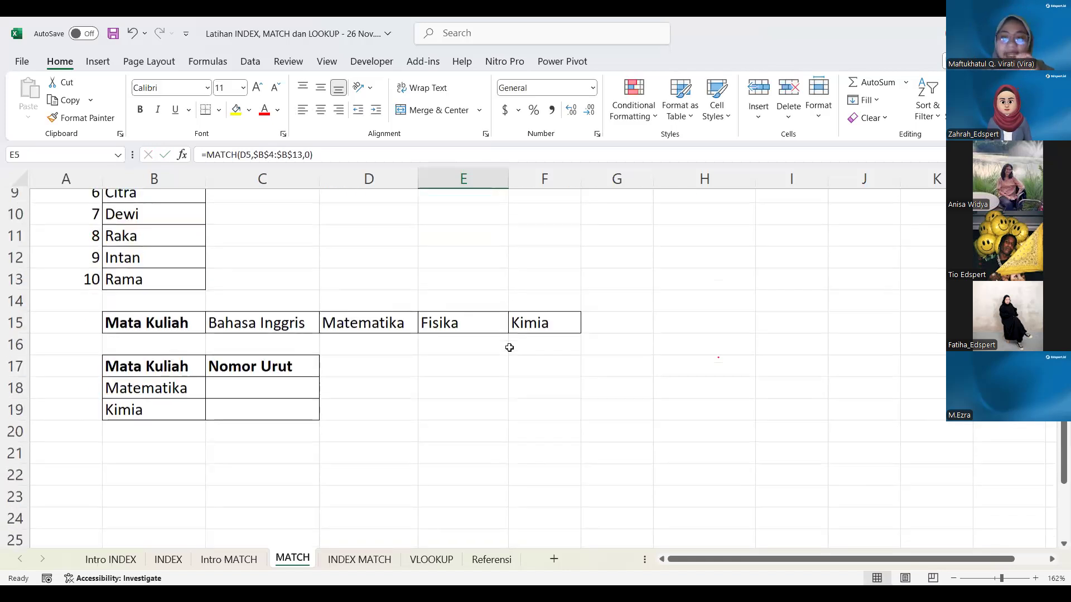
{"action": "scroll", "coordinate": [509, 347], "scroll_direction": "up", "scroll_amount": 2}
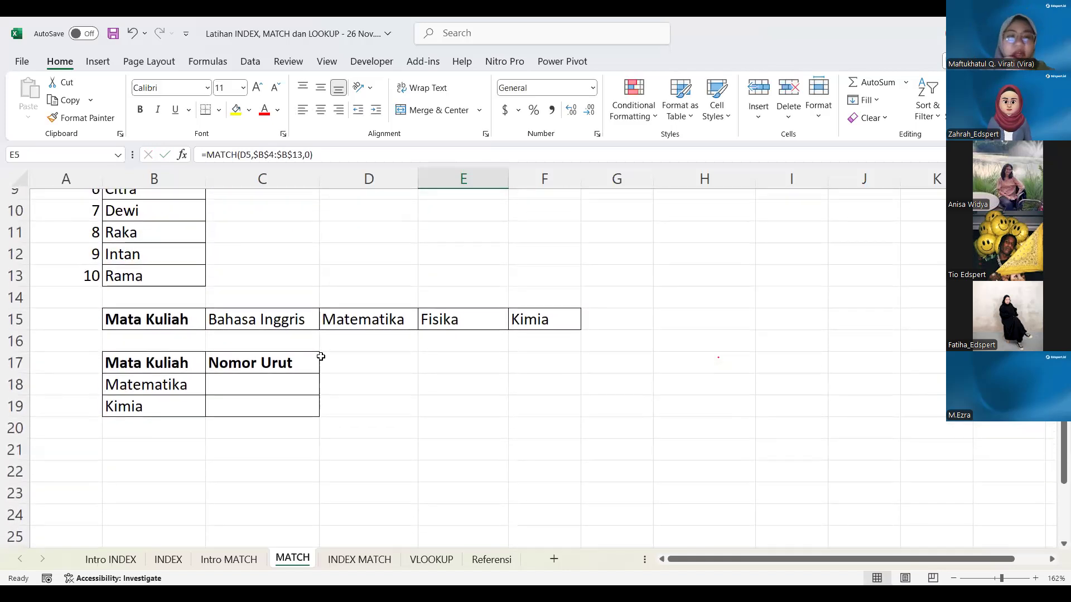
{"action": "left_click", "coordinate": [287, 368]}
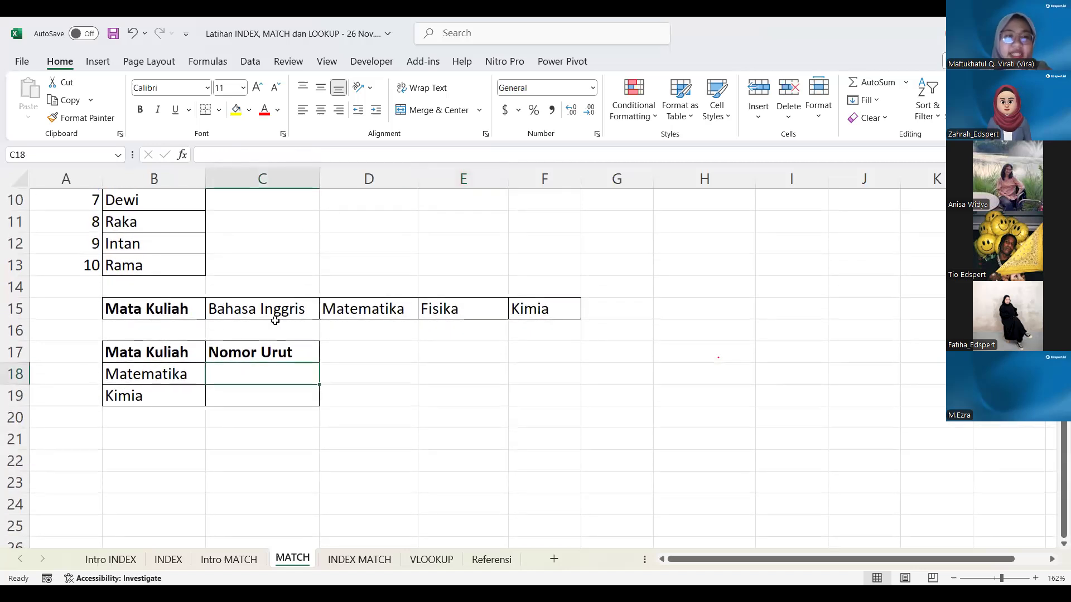
{"action": "scroll", "coordinate": [240, 317], "scroll_direction": "up", "scroll_amount": 3}
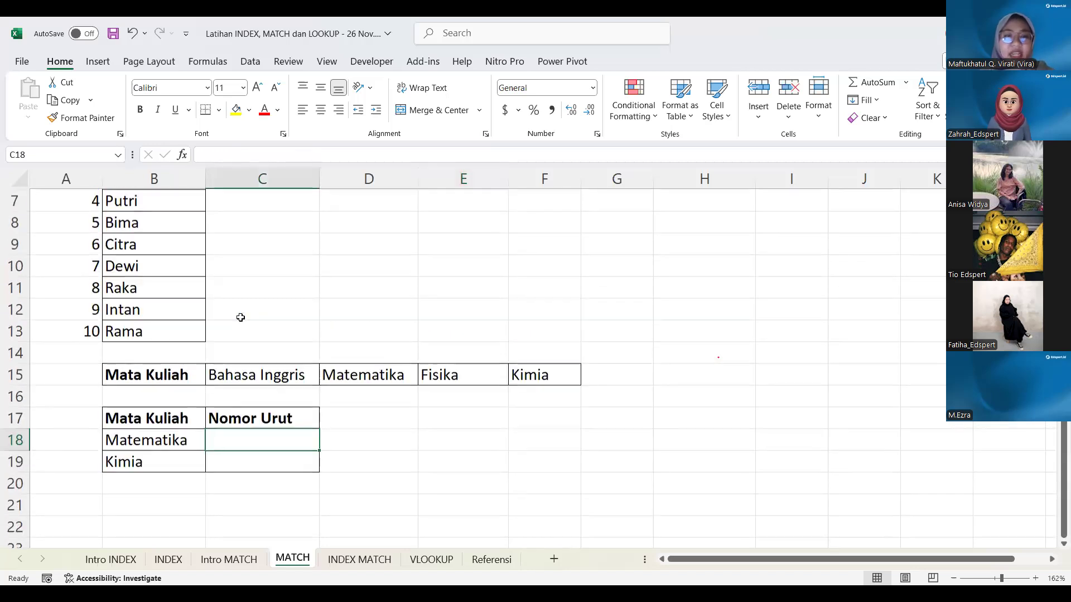
{"action": "scroll", "coordinate": [397, 259], "scroll_direction": "down", "scroll_amount": 4, "text": "ctrl"}
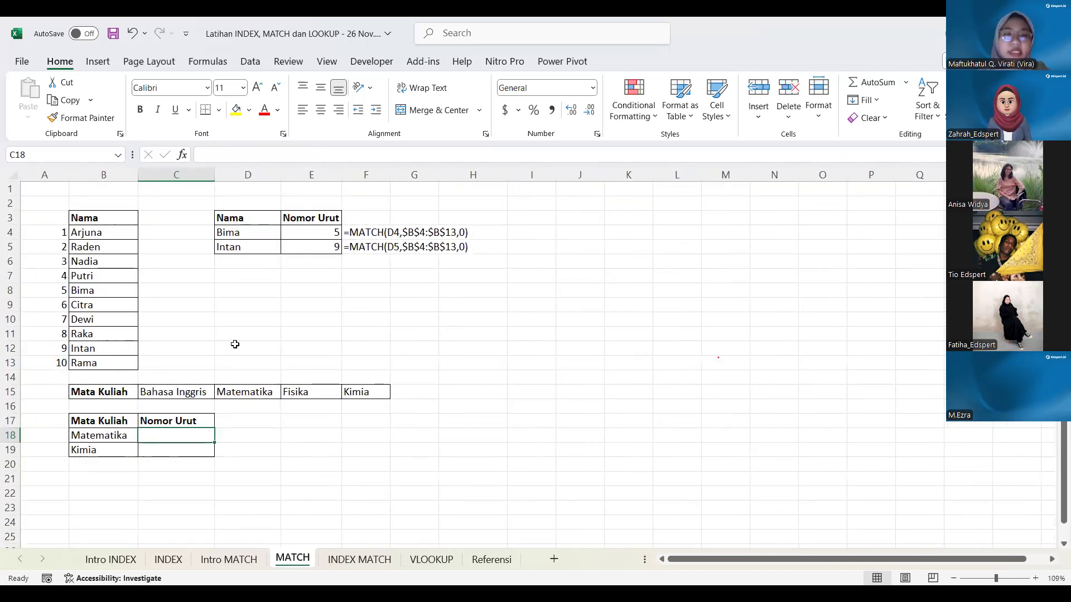
{"action": "scroll", "coordinate": [235, 345], "scroll_direction": "up", "scroll_amount": 2, "text": "ctrl"}
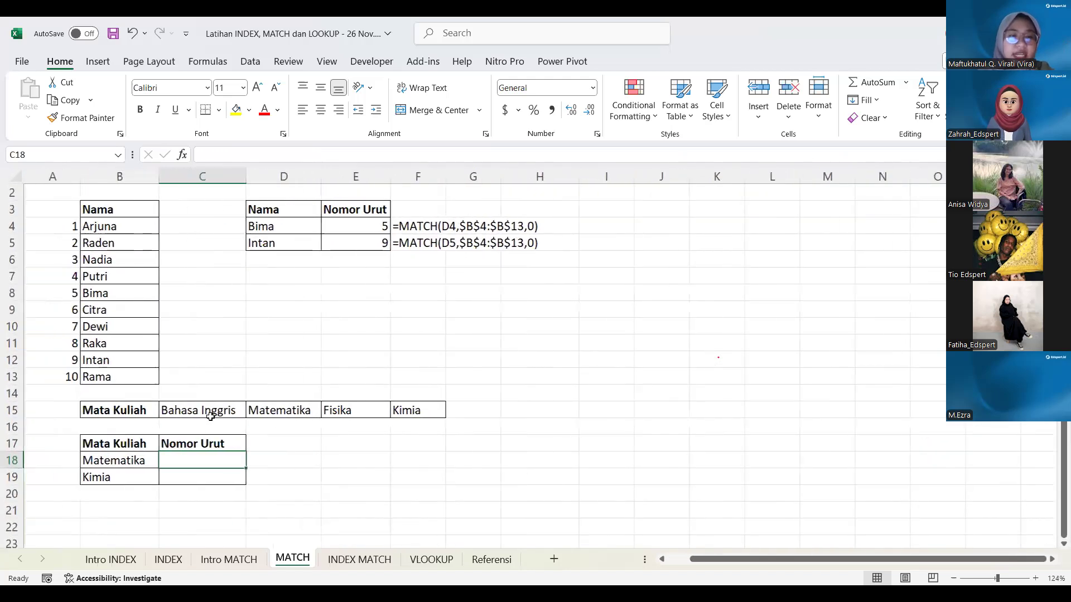
{"action": "scroll", "coordinate": [253, 411], "scroll_direction": "up", "scroll_amount": 3, "text": "ctrl"}
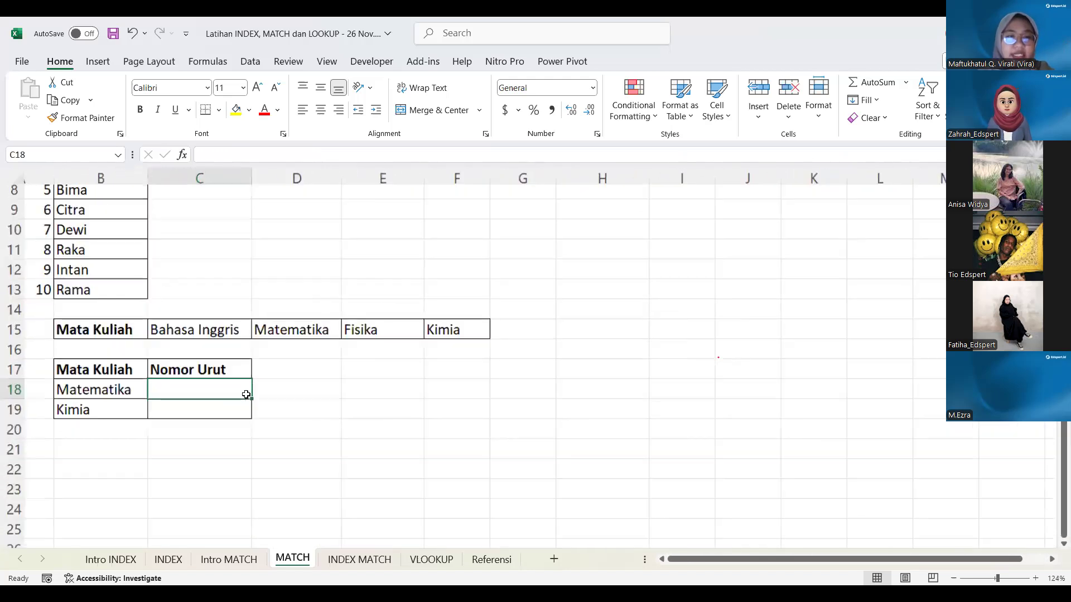
{"action": "scroll", "coordinate": [246, 394], "scroll_direction": "left", "scroll_amount": 2}
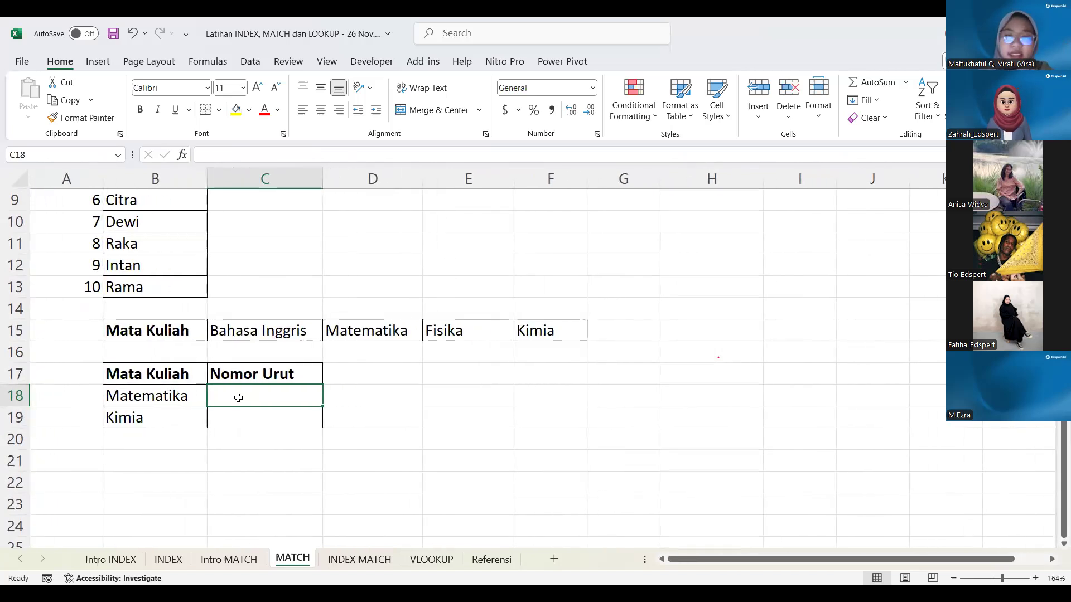
{"action": "type", "text": "="}
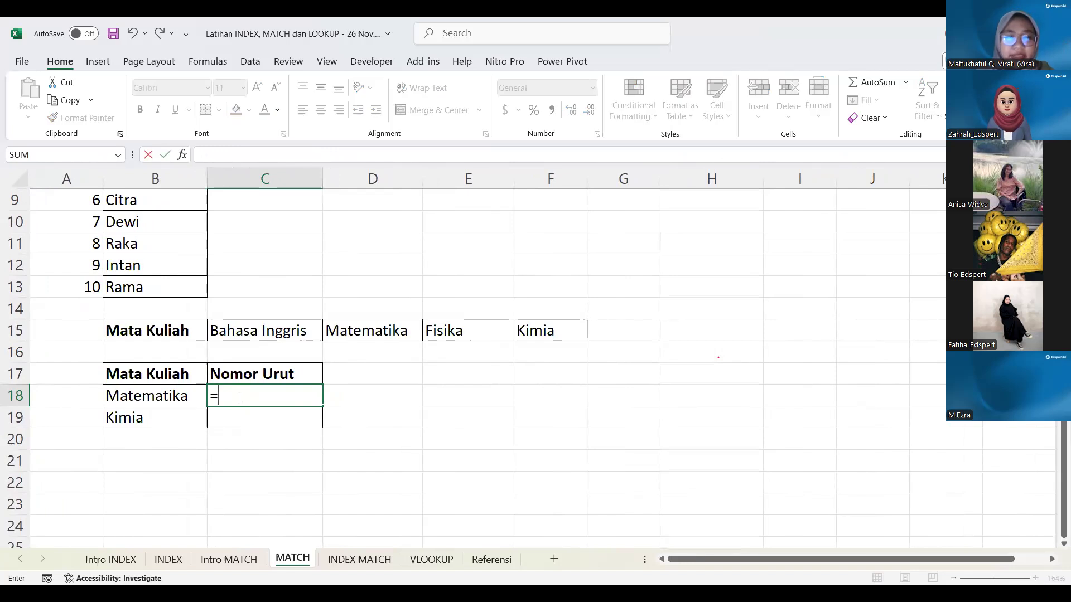
{"action": "type", "text": "MATCH("}
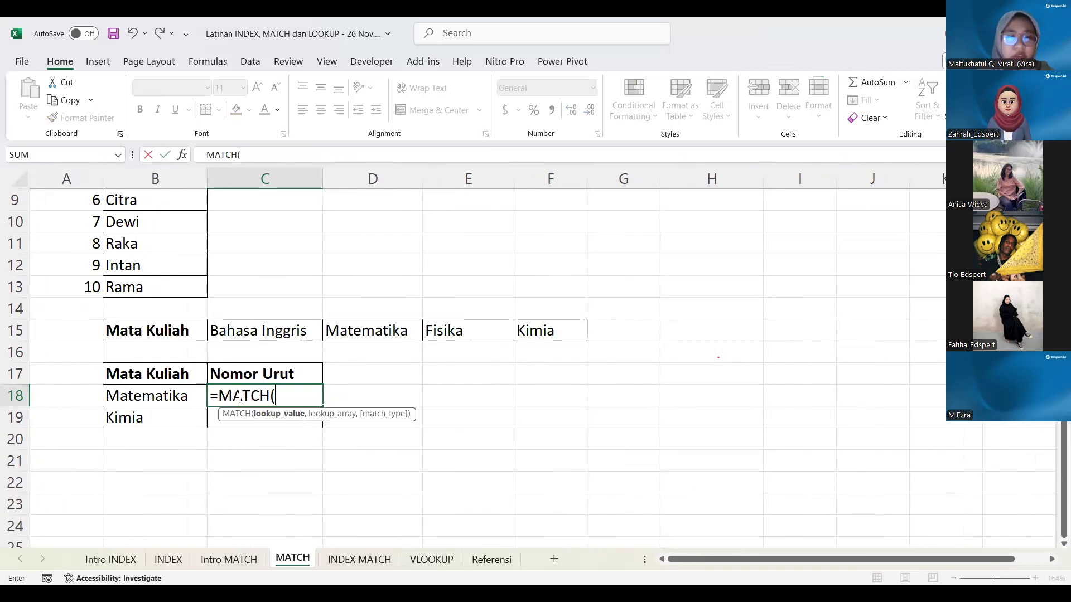
{"action": "left_click", "coordinate": [146, 397]}
{"action": "type", "text": ","}
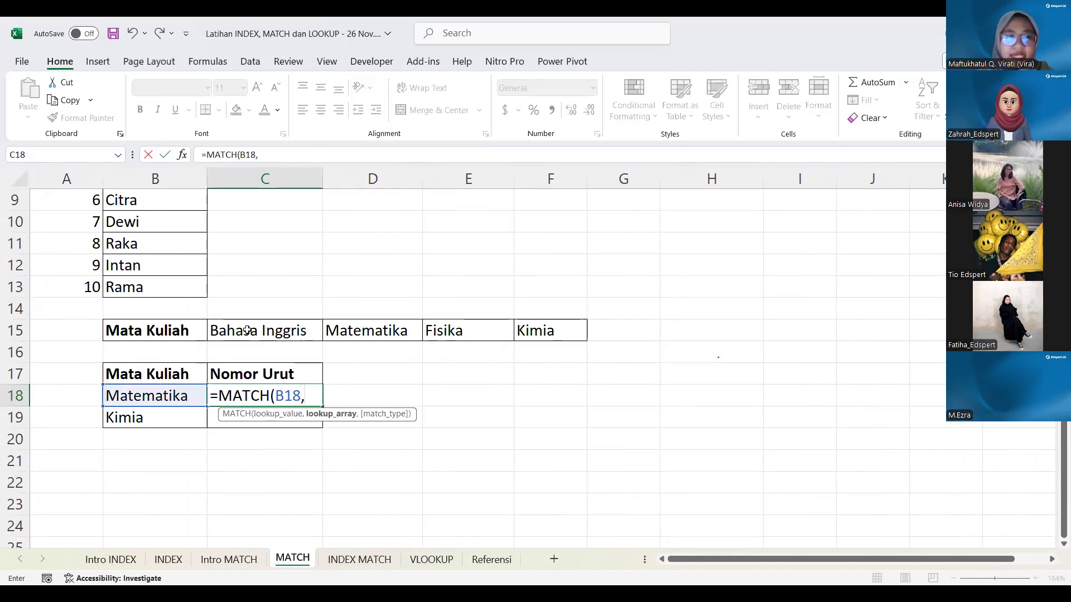
{"action": "left_click_drag", "start_coordinate": [247, 330], "coordinate": [550, 333]}
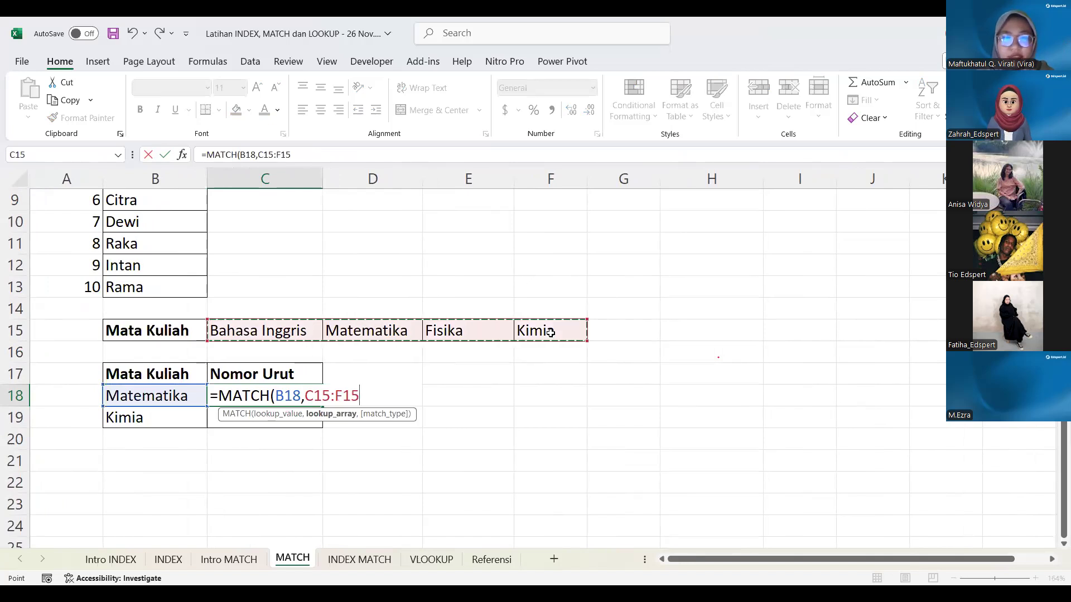
{"action": "type", "text": ","}
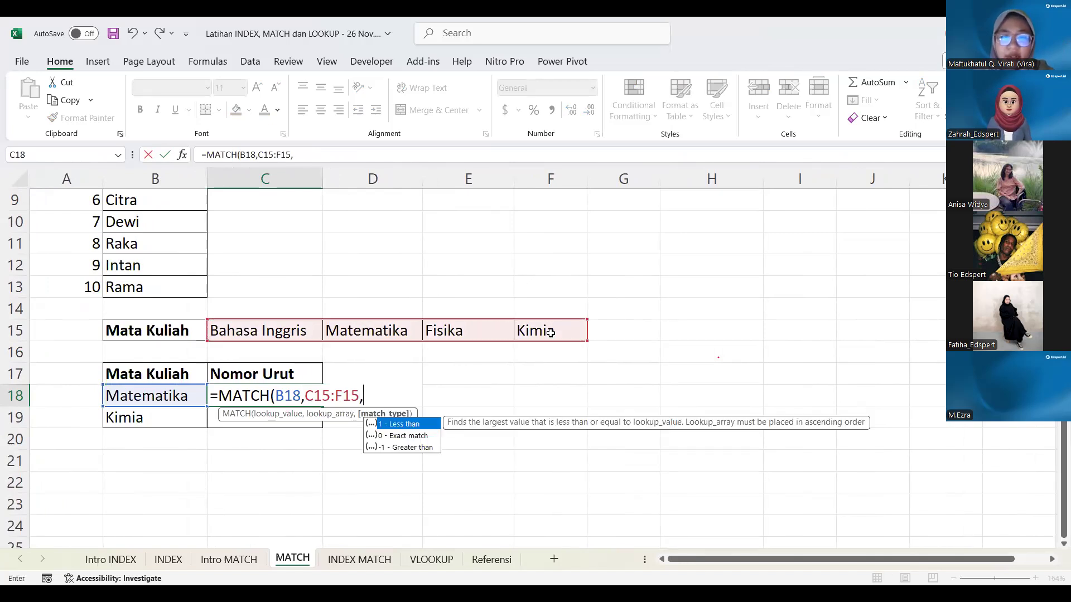
{"action": "type", "text": "0"}
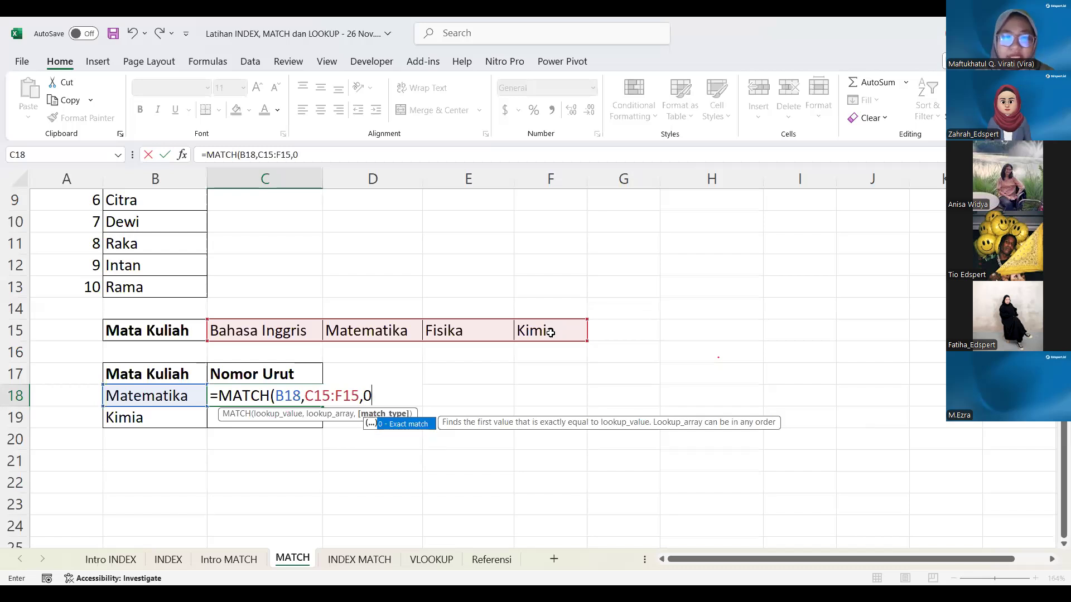
{"action": "key", "text": "ctrl+Return"}
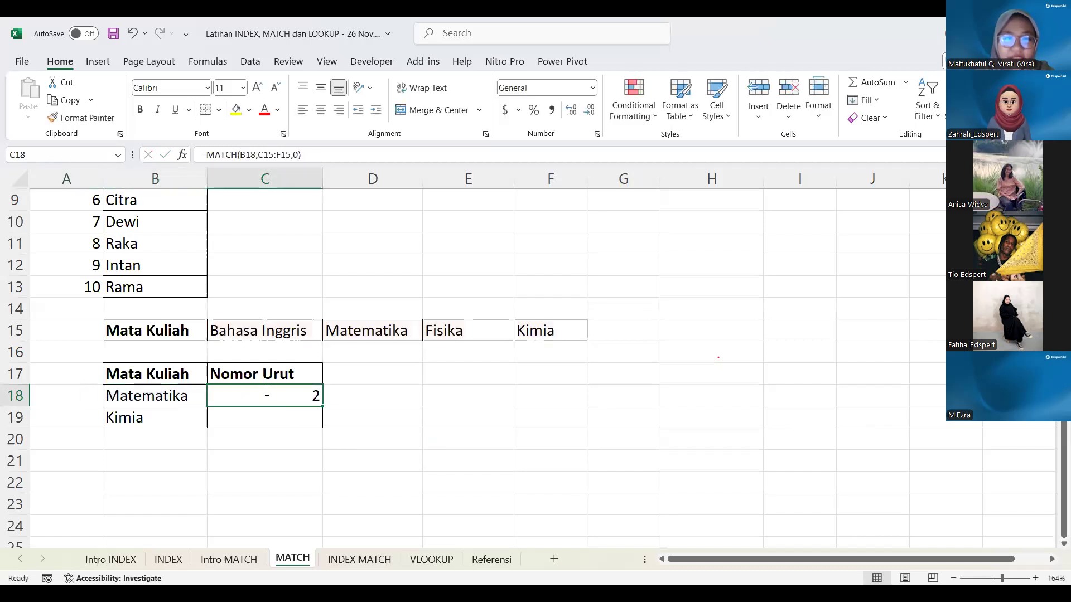
Make the lookup range in C18's MATCH formula absolute as $C$15:$F$15.
{"action": "double_click", "coordinate": [266, 391]}
{"action": "left_click_drag", "start_coordinate": [305, 396], "coordinate": [357, 398]}
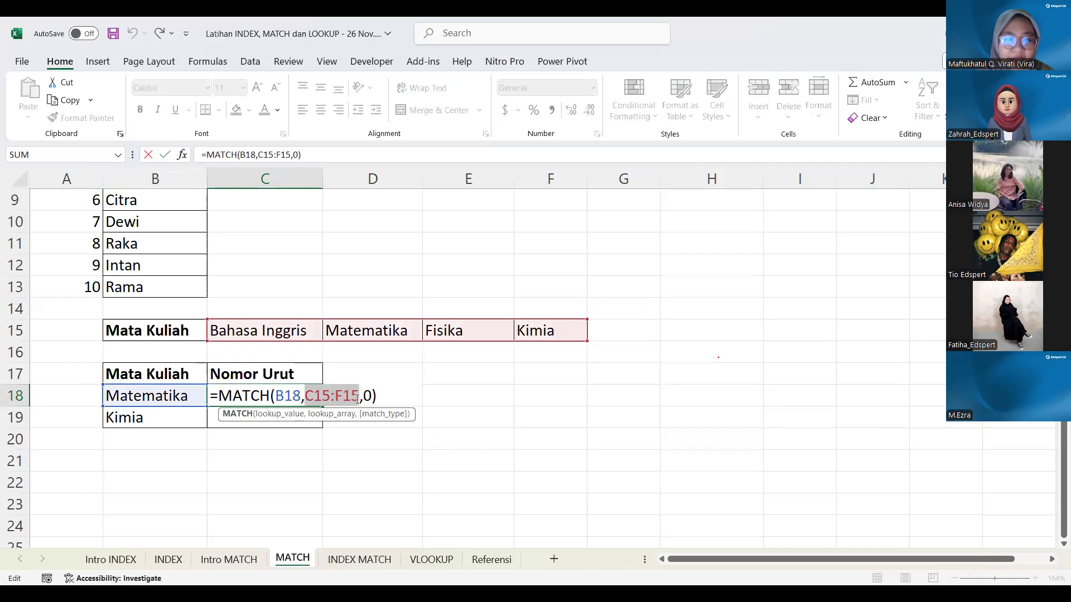
{"action": "key", "text": "F4"}
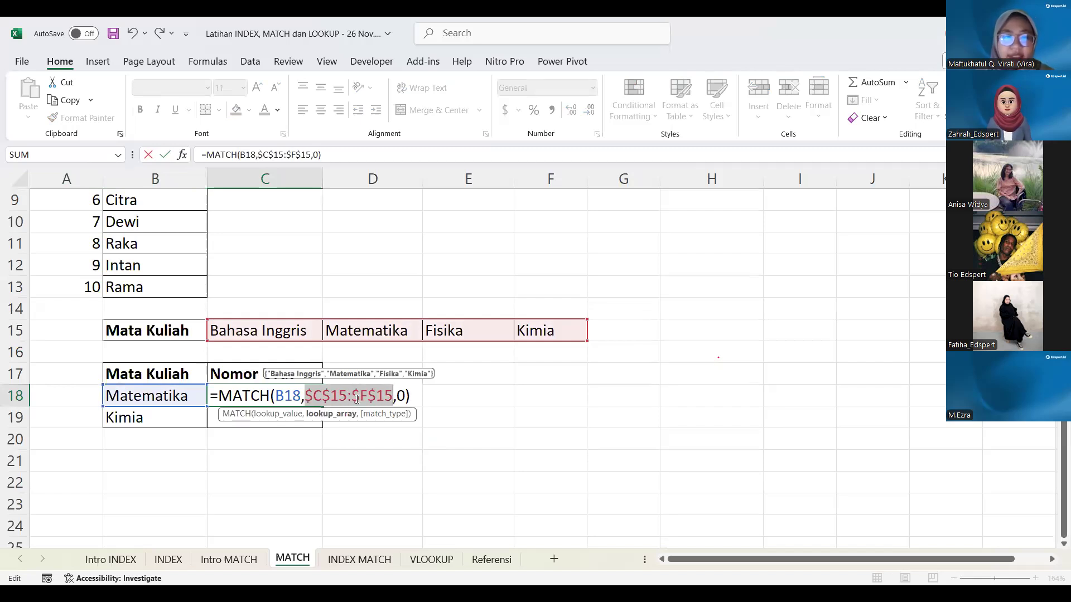
{"action": "key", "text": "Return"}
Show C18's formula as text in D18 with =FORMULATEXT(C18).
{"action": "left_click", "coordinate": [379, 400]}
{"action": "type", "text": "="}
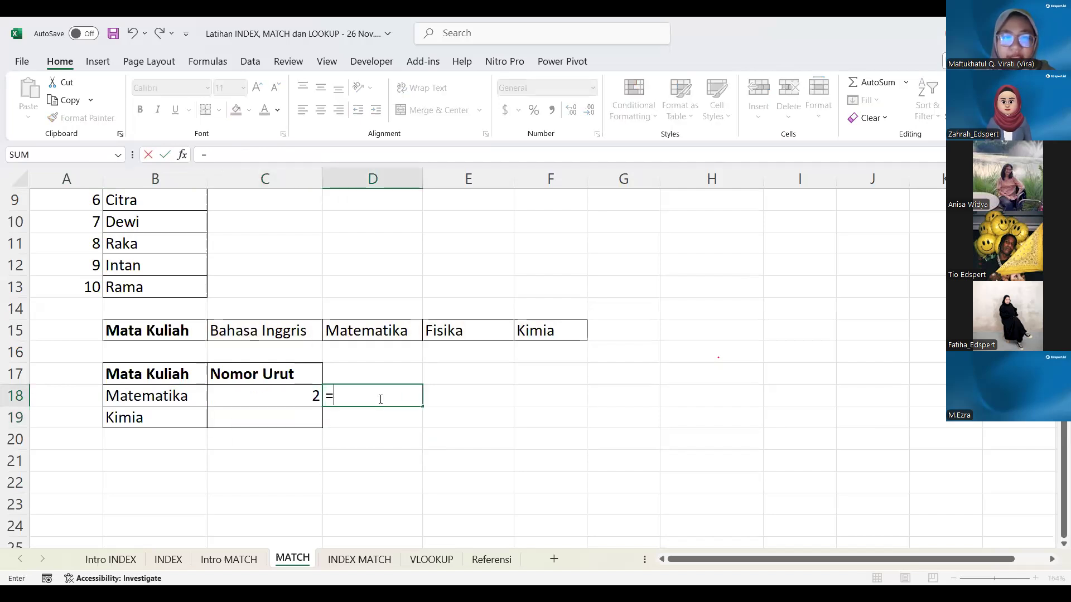
{"action": "type", "text": "FORMULATEXT(C18)"}
{"action": "key", "text": "Return"}
{"action": "left_click", "coordinate": [296, 374]}
{"action": "left_click", "coordinate": [314, 396]}
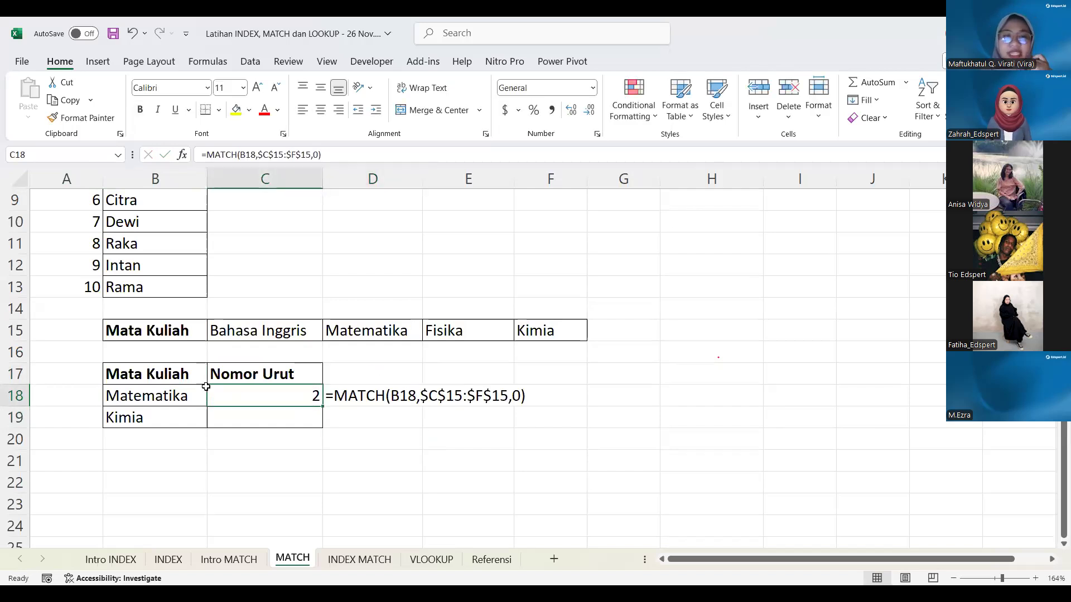
Remove all dollar signs from the lookup range in C18's formula so it reads C15:F15.
{"action": "double_click", "coordinate": [278, 396]}
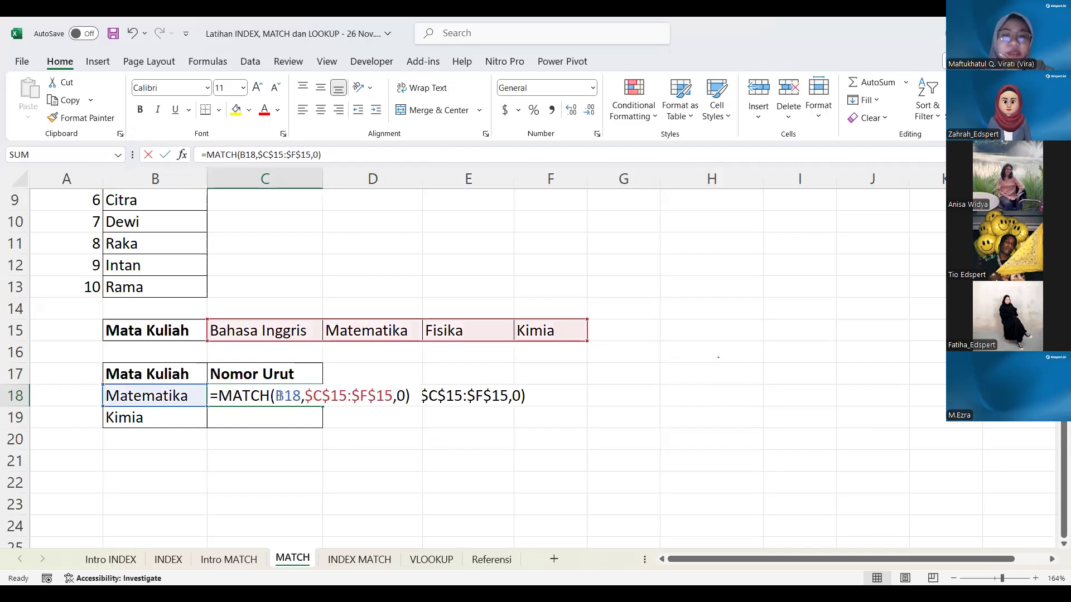
{"action": "left_click", "coordinate": [316, 395]}
{"action": "key", "text": "BackSpace"}
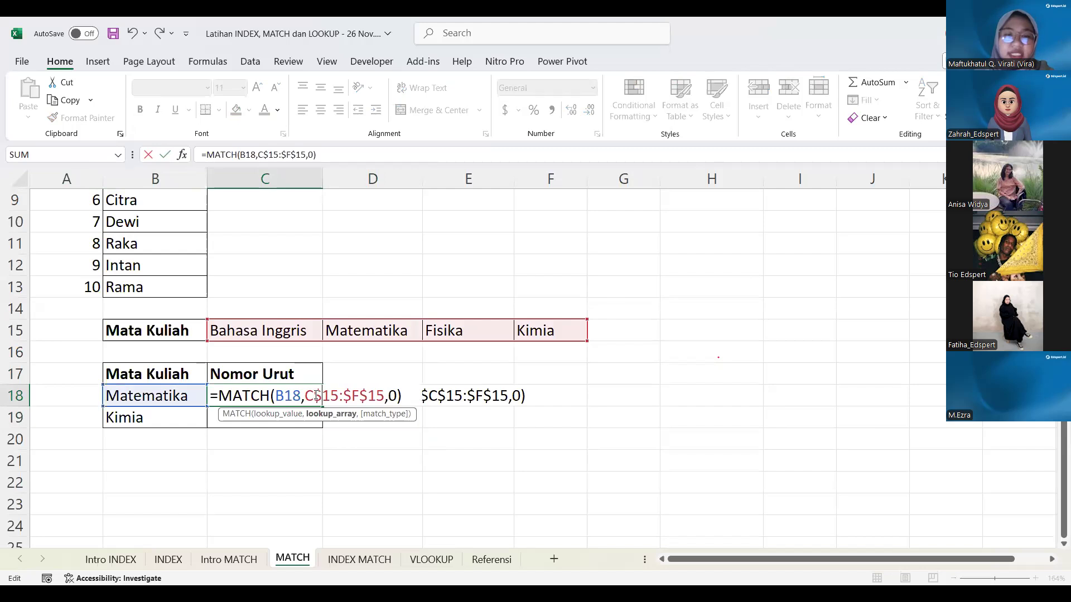
{"action": "key", "text": "Delete"}
{"action": "key", "text": "Right"}
{"action": "key", "text": "Right"}
{"action": "key", "text": "Right"}
{"action": "key", "text": "Delete"}
{"action": "key", "text": "Right"}
{"action": "key", "text": "Right"}
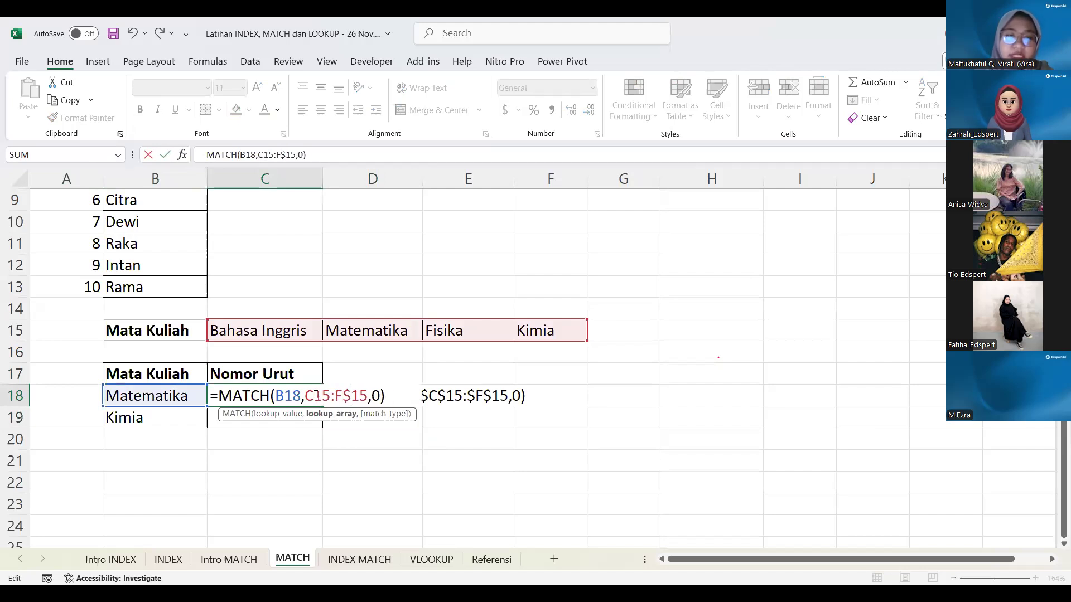
{"action": "key", "text": "BackSpace"}
{"action": "key", "text": "Right"}
{"action": "key", "text": "Right"}
Convert the whole C15:F15 range in C18's formula back to the absolute reference $C$15:$F$15.
{"action": "key", "text": "shift+Left"}
{"action": "key", "text": "shift+Left"}
{"action": "key", "text": "shift+Left"}
{"action": "key", "text": "shift+Left"}
{"action": "key", "text": "shift+Left"}
{"action": "key", "text": "shift+Left"}
{"action": "key", "text": "shift+Left"}
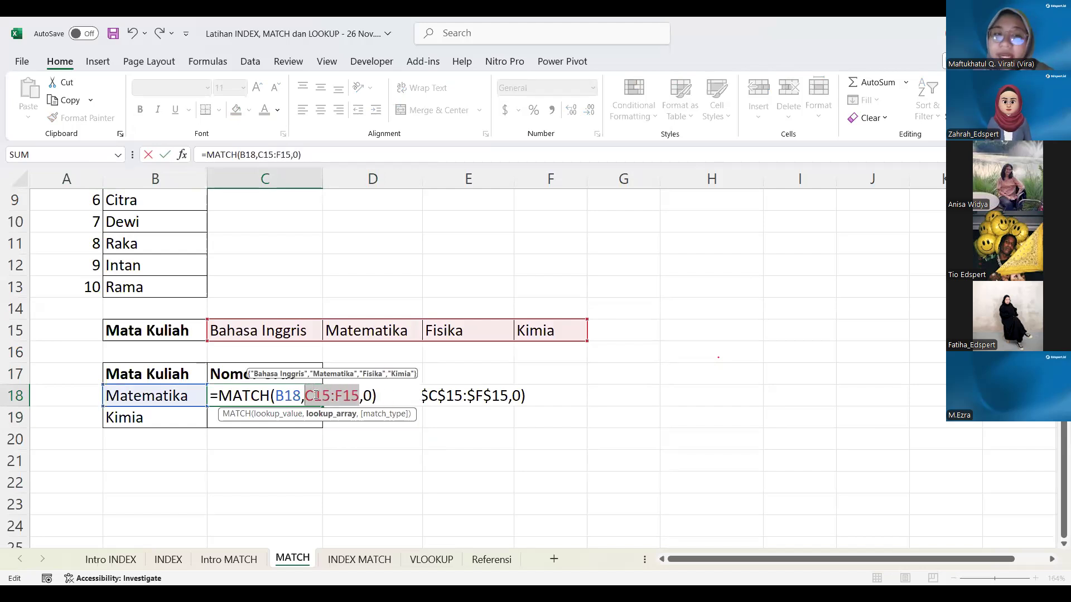
{"action": "key", "text": "F4"}
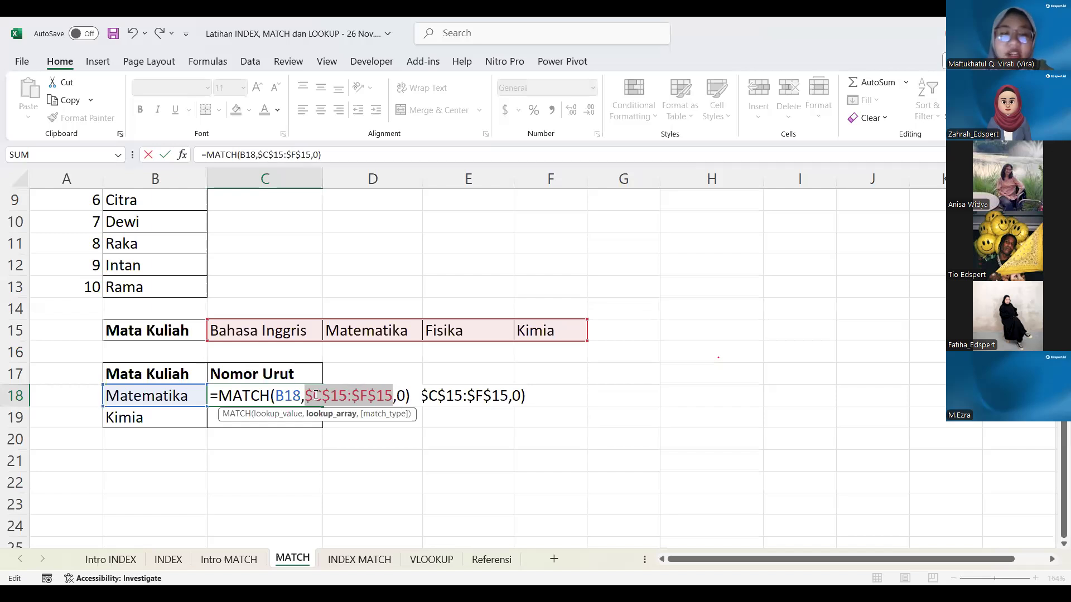
{"action": "key", "text": "Right"}
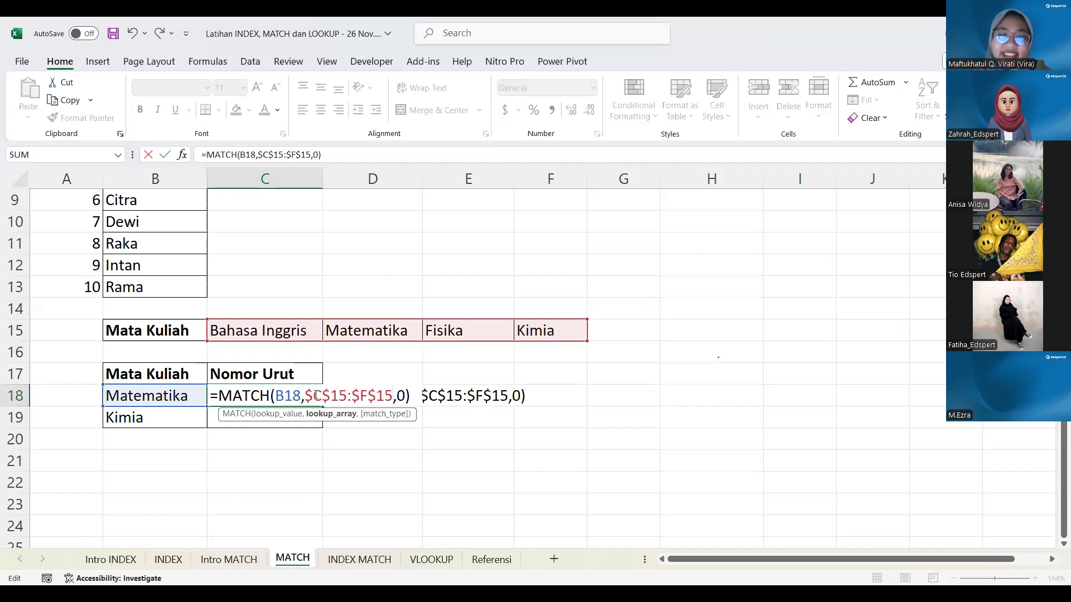
Delete three dollar signs from the lookup range in C18's formula so it reads $C15:F15.
{"action": "key", "text": "Left"}
{"action": "key", "text": "Left"}
{"action": "key", "text": "BackSpace"}
{"action": "key", "text": "Left"}
{"action": "key", "text": "BackSpace"}
{"action": "key", "text": "Left"}
{"action": "key", "text": "Left"}
{"action": "key", "text": "Left"}
{"action": "key", "text": "BackSpace"}
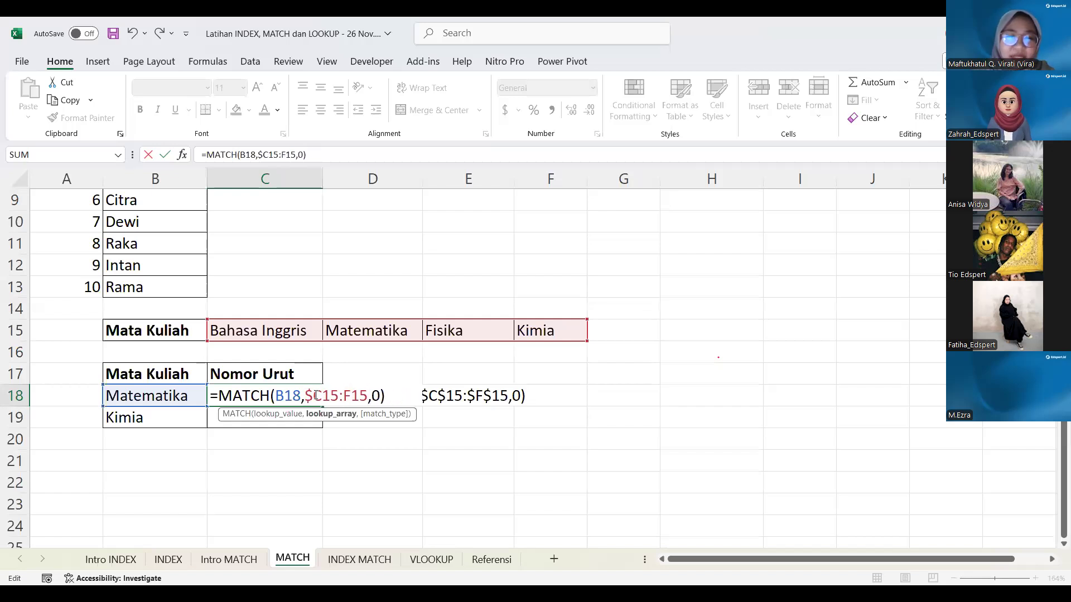
Add the missing dollar signs back manually in C18 so the formula reads =MATCH(B18,$C$15:$F$15,0).
{"action": "type", "text": "$"}
{"action": "key", "text": "Right"}
{"action": "key", "text": "Right"}
{"action": "key", "text": "Right"}
{"action": "type", "text": "$"}
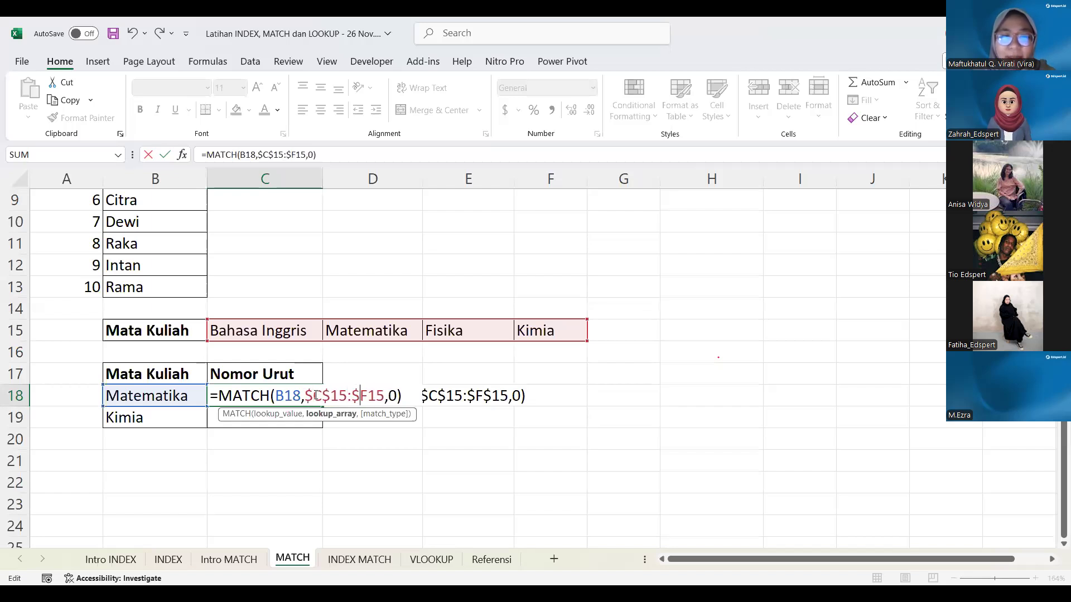
{"action": "key", "text": "Right"}
{"action": "type", "text": "$"}
{"action": "key", "text": "Return"}
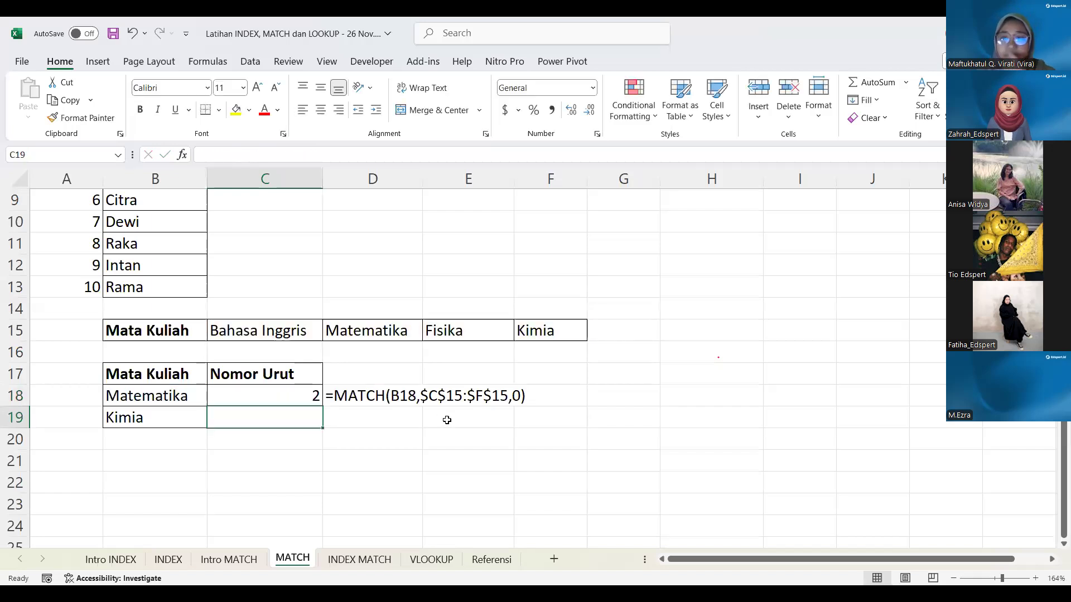
{"action": "left_click", "coordinate": [447, 420]}
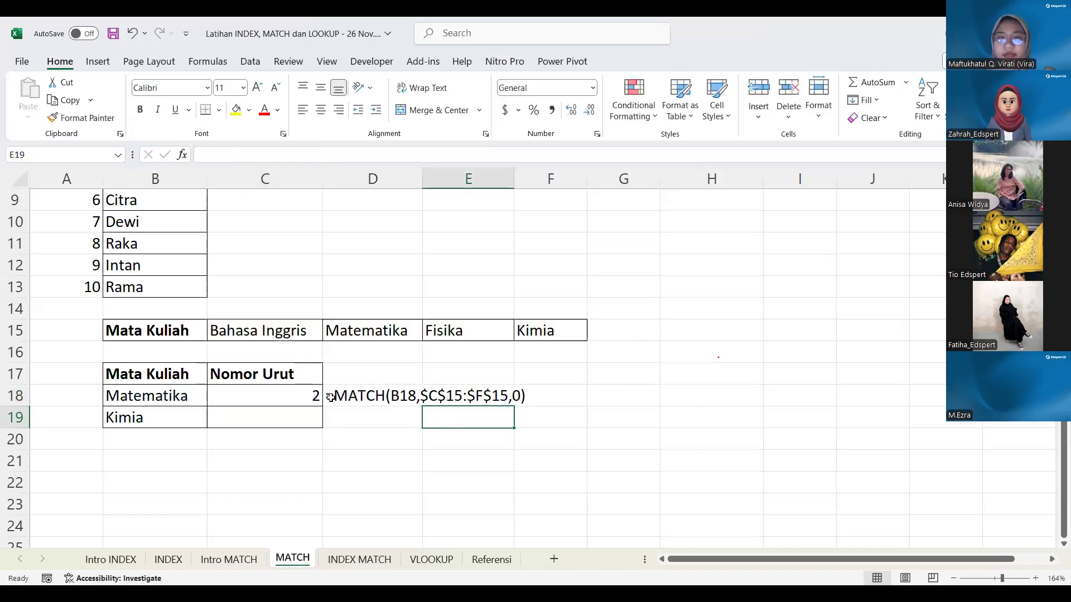
Fill C18's MATCH formula down to C19 for Kimia.
{"action": "left_click", "coordinate": [238, 392]}
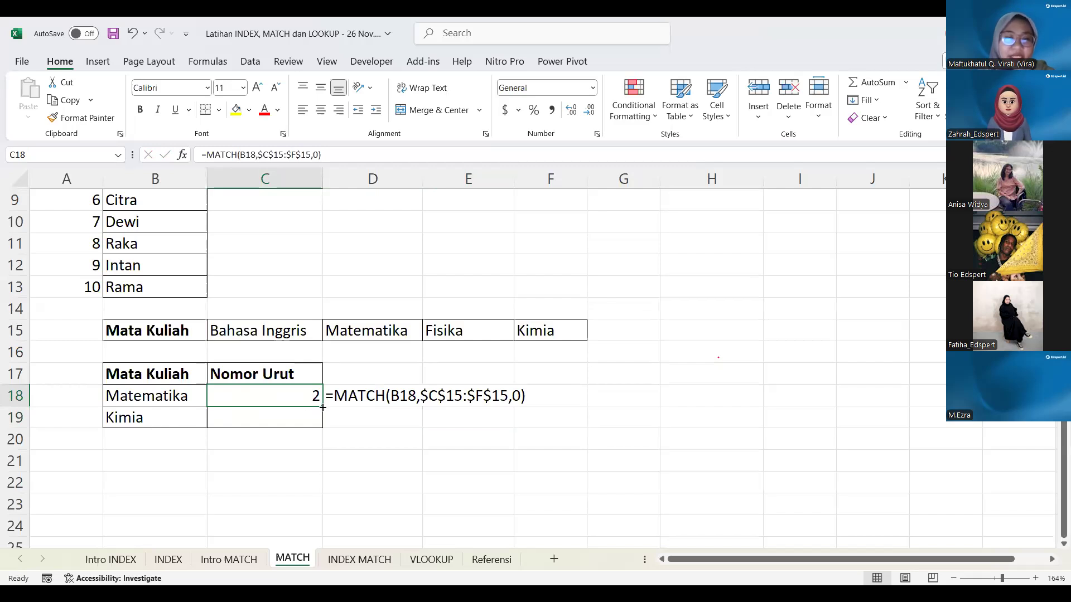
{"action": "left_click_drag", "start_coordinate": [322, 408], "coordinate": [321, 431]}
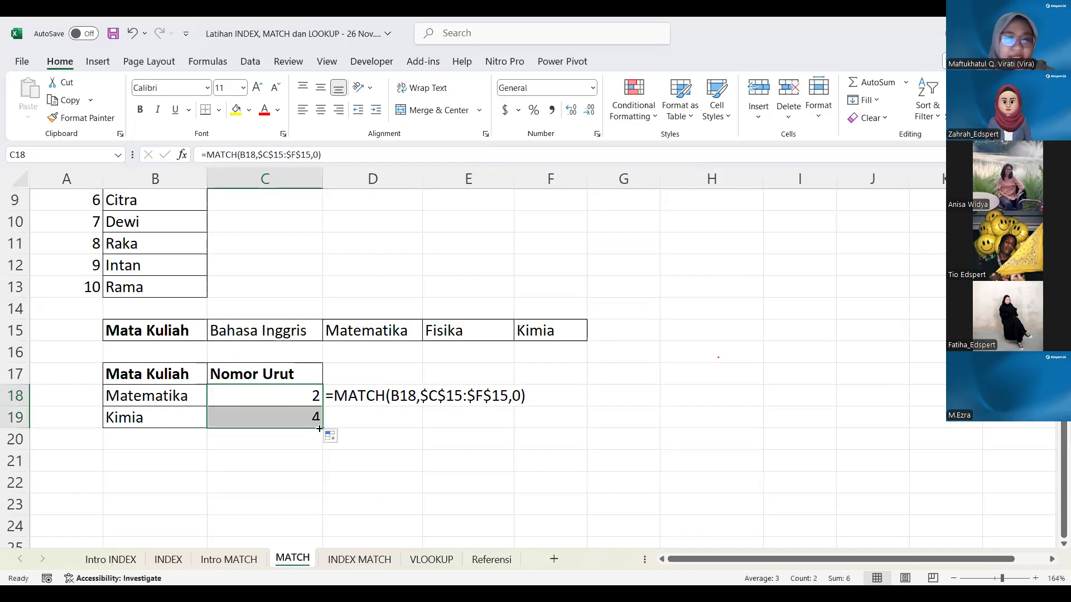
{"action": "left_click", "coordinate": [414, 401]}
{"action": "left_click", "coordinate": [418, 437]}
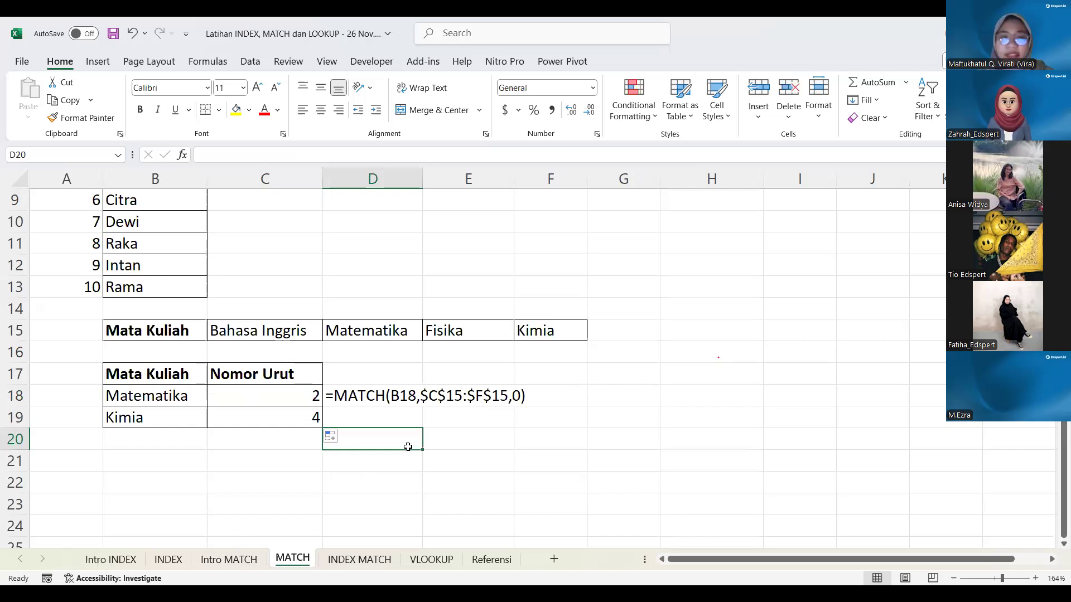
Examine the formulas in C18 and C19 against their lookup values in B18 and B19.
{"action": "left_click", "coordinate": [261, 433]}
{"action": "left_click", "coordinate": [250, 419]}
{"action": "left_click", "coordinate": [193, 394]}
{"action": "key", "text": "Right"}
{"action": "key", "text": "Down"}
{"action": "key", "text": "Left"}
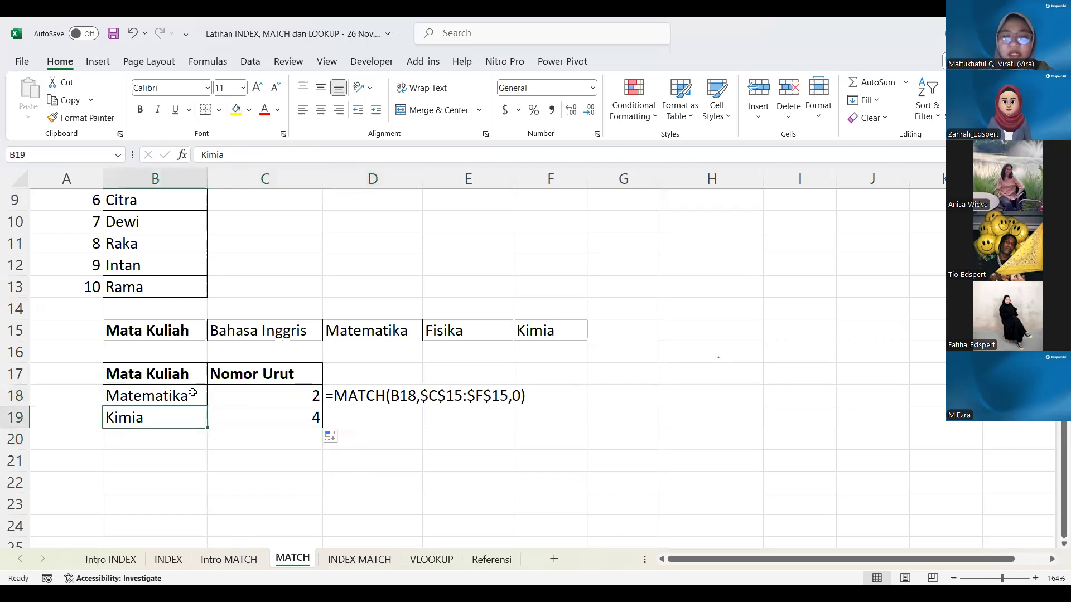
{"action": "left_click", "coordinate": [291, 382]}
{"action": "key", "text": "Down"}
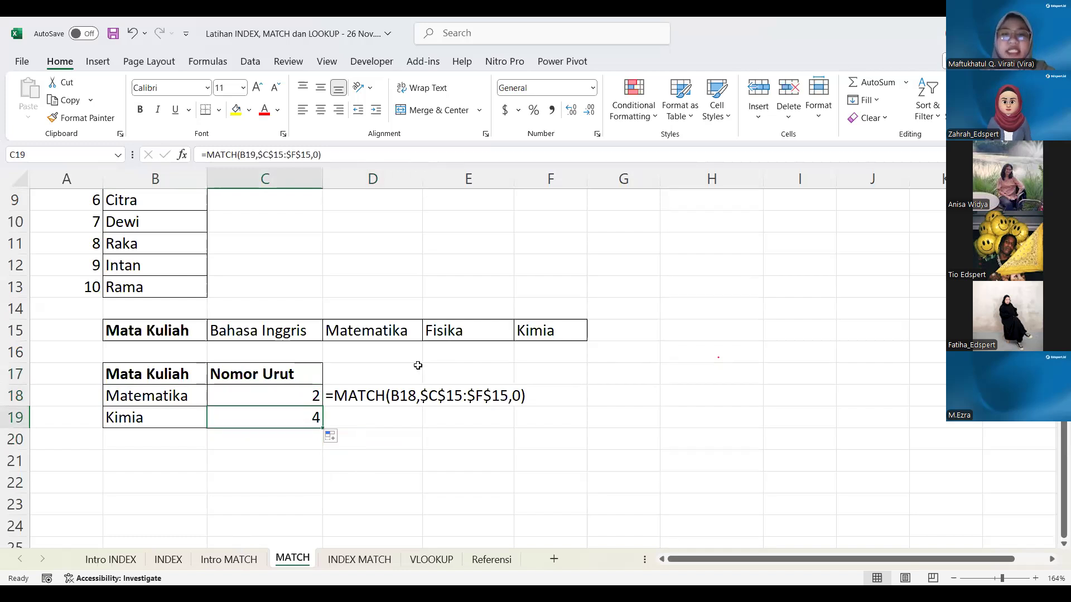
{"action": "left_click", "coordinate": [363, 389]}
{"action": "left_click", "coordinate": [275, 391]}
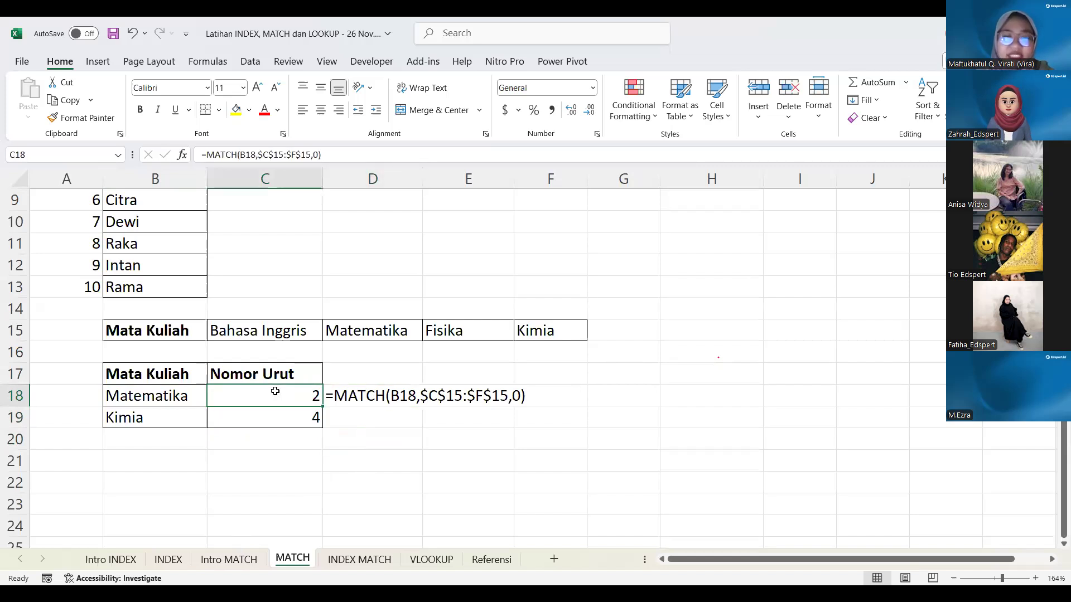
Remove the dollar signs from C15 and before F in C18's lookup range so it reads C15:F$15.
{"action": "double_click", "coordinate": [275, 392]}
{"action": "left_click", "coordinate": [338, 387]}
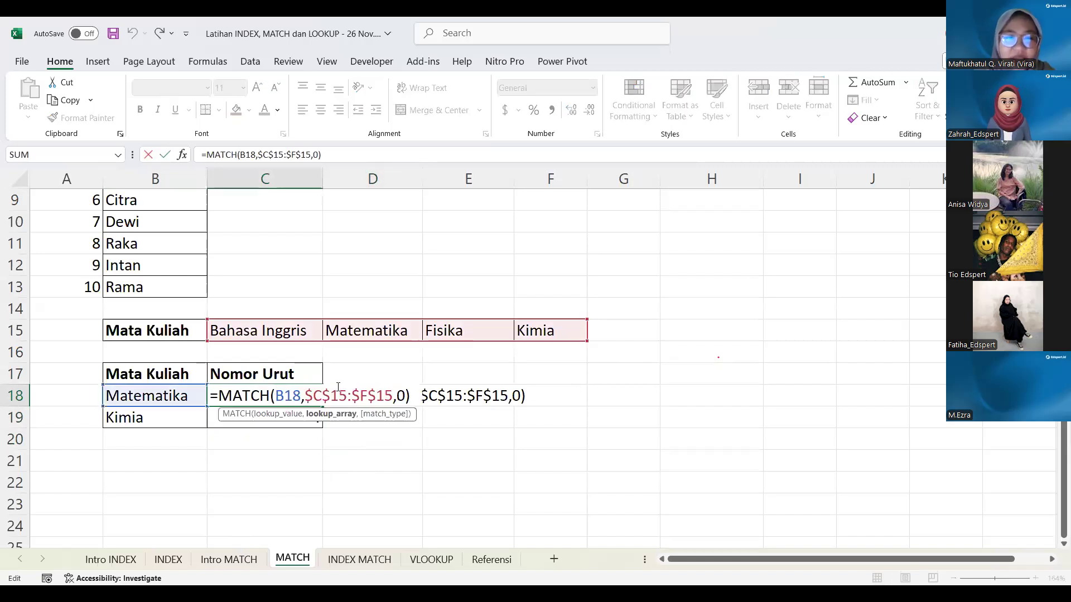
{"action": "key", "text": "Left"}
{"action": "key", "text": "BackSpace"}
{"action": "key", "text": "Left"}
{"action": "key", "text": "BackSpace"}
{"action": "key", "text": "Right"}
{"action": "key", "text": "Right"}
{"action": "key", "text": "Right"}
{"action": "key", "text": "Right"}
{"action": "key", "text": "Right"}
{"action": "key", "text": "BackSpace"}
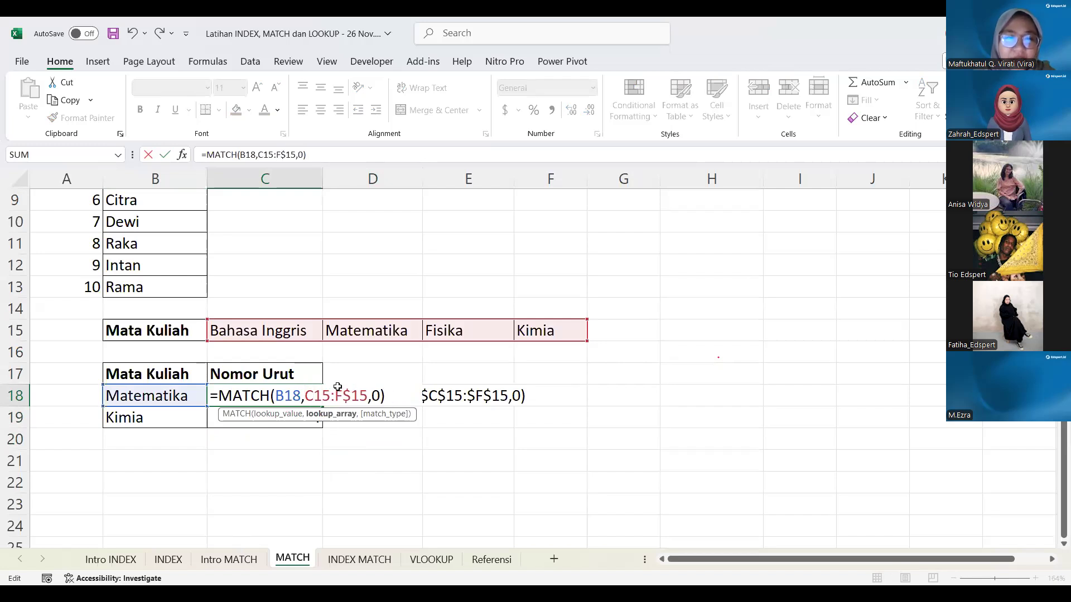
Change the lookup range in C18's MATCH formula to the relative reference C15:F15 and fill the formula down to C19.
{"action": "key", "text": "Right"}
{"action": "key", "text": "BackSpace"}
{"action": "key", "text": "Return"}
{"action": "left_click", "coordinate": [306, 399]}
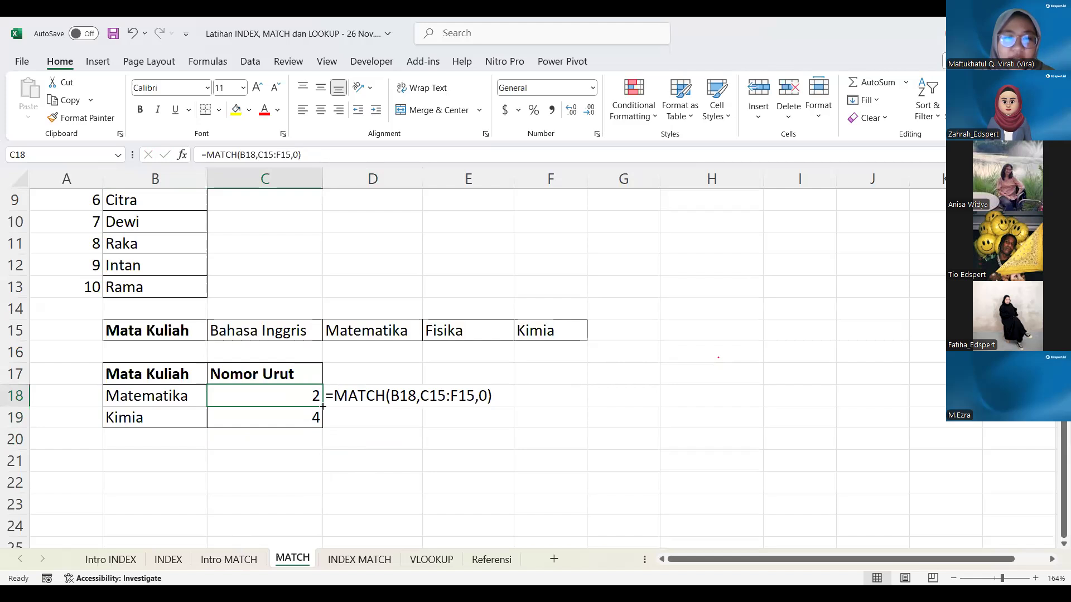
{"action": "left_click_drag", "start_coordinate": [322, 406], "coordinate": [323, 430]}
Copy the formula display in D18 down to D19.
{"action": "left_click", "coordinate": [337, 398]}
{"action": "left_click_drag", "start_coordinate": [420, 407], "coordinate": [425, 431]}
{"action": "left_click", "coordinate": [428, 443]}
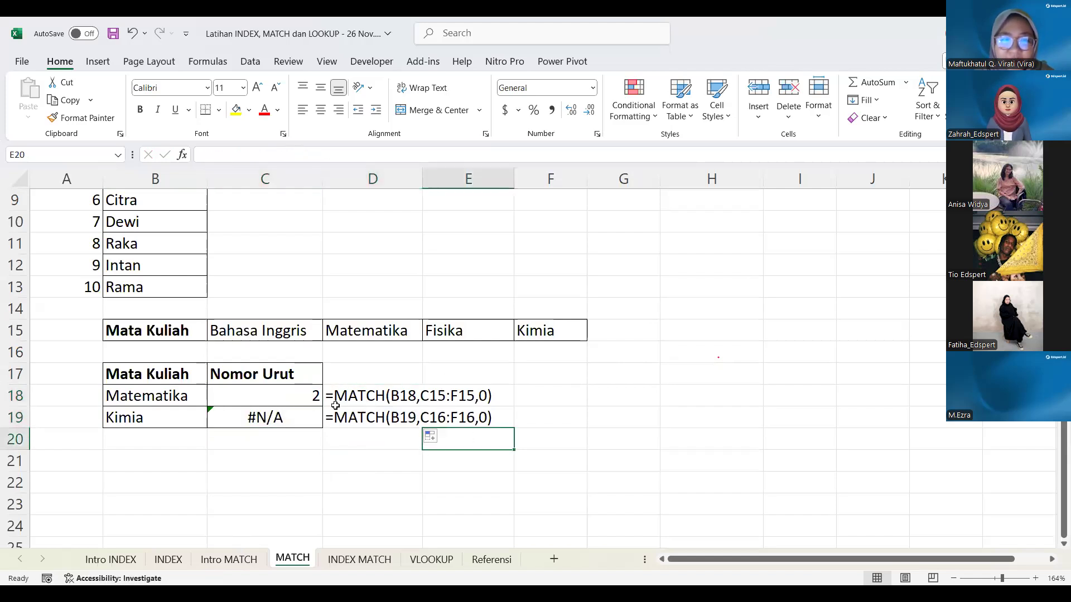
Make the lookup range in C18's MATCH formula absolute as $C$15:$F$15.
{"action": "double_click", "coordinate": [287, 395]}
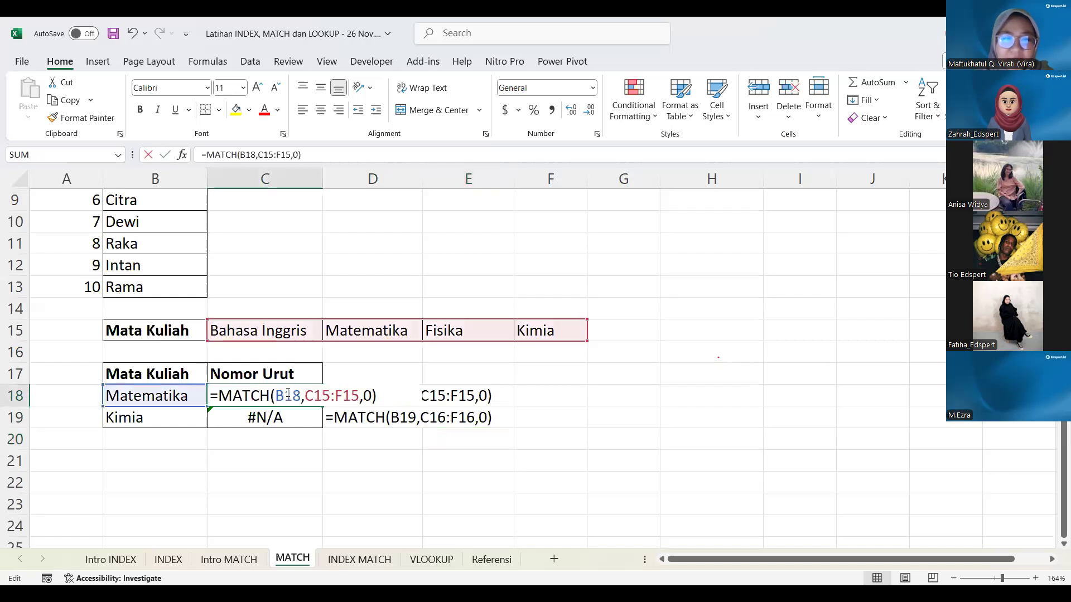
{"action": "key", "text": "shift+Right"}
{"action": "key", "text": "shift+Right"}
{"action": "key", "text": "shift+Right"}
{"action": "key", "text": "shift+Right"}
{"action": "key", "text": "shift+Right"}
{"action": "key", "text": "shift+Right"}
{"action": "key", "text": "shift+Right"}
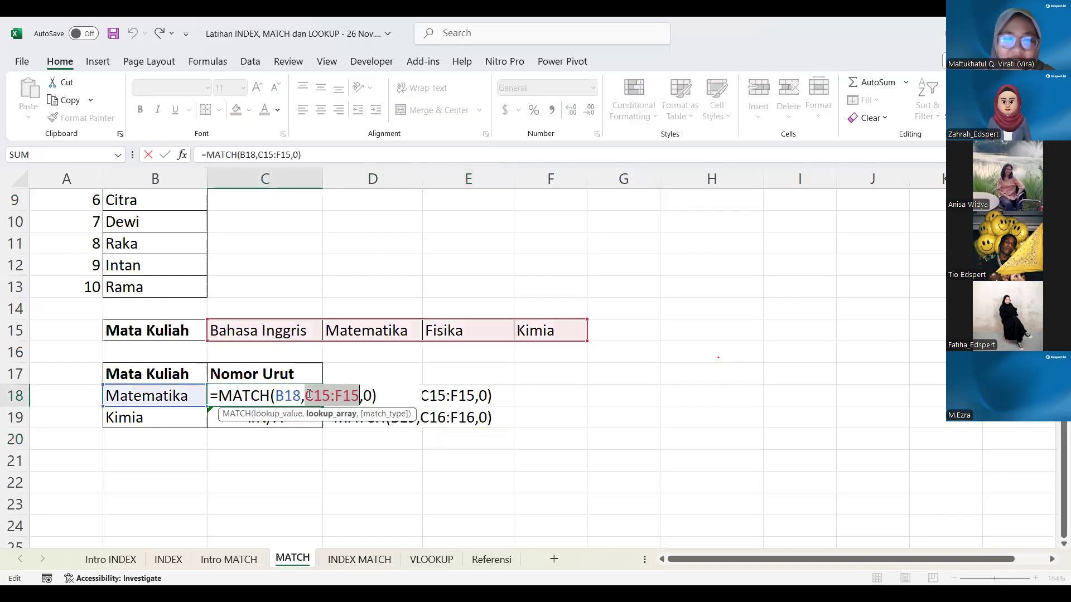
{"action": "key", "text": "F4"}
{"action": "key", "text": "Return"}
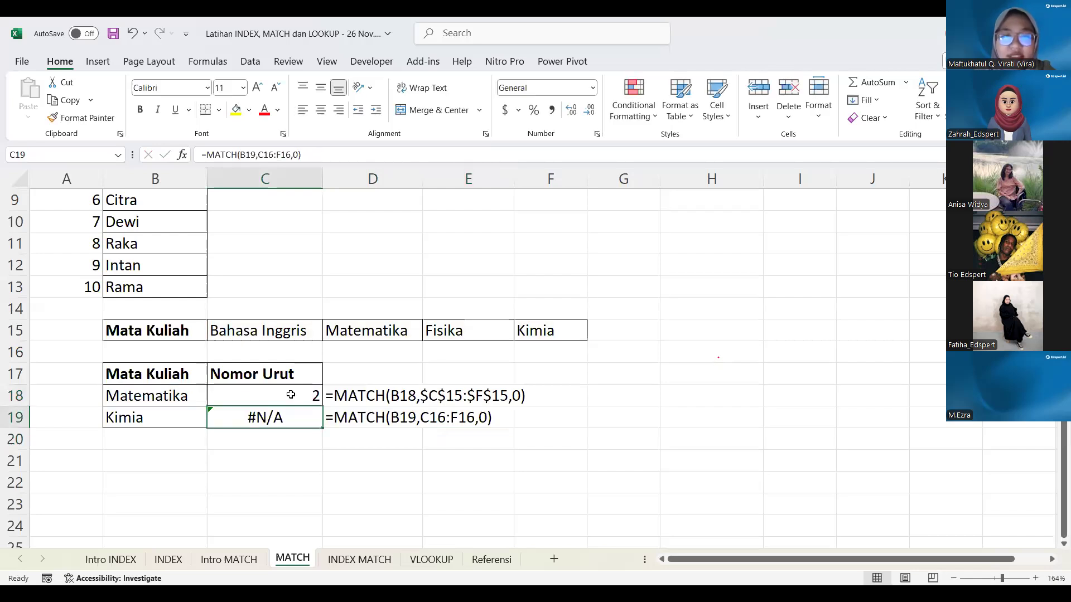
Fill the MATCH formula with the absolute range from C18 down to C19.
{"action": "left_click", "coordinate": [291, 395]}
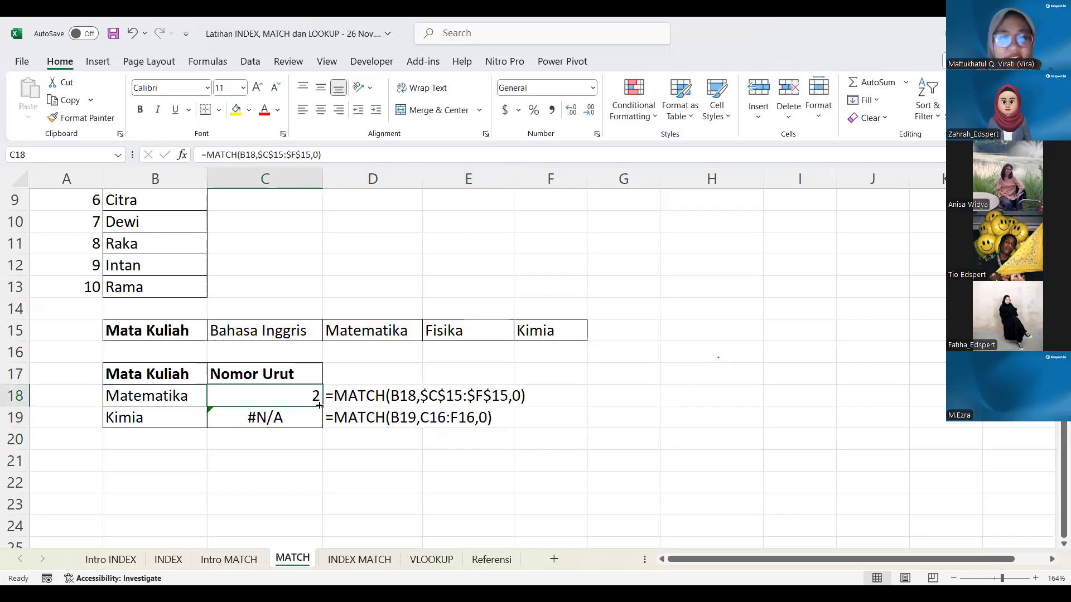
{"action": "left_click_drag", "start_coordinate": [322, 412], "coordinate": [323, 428]}
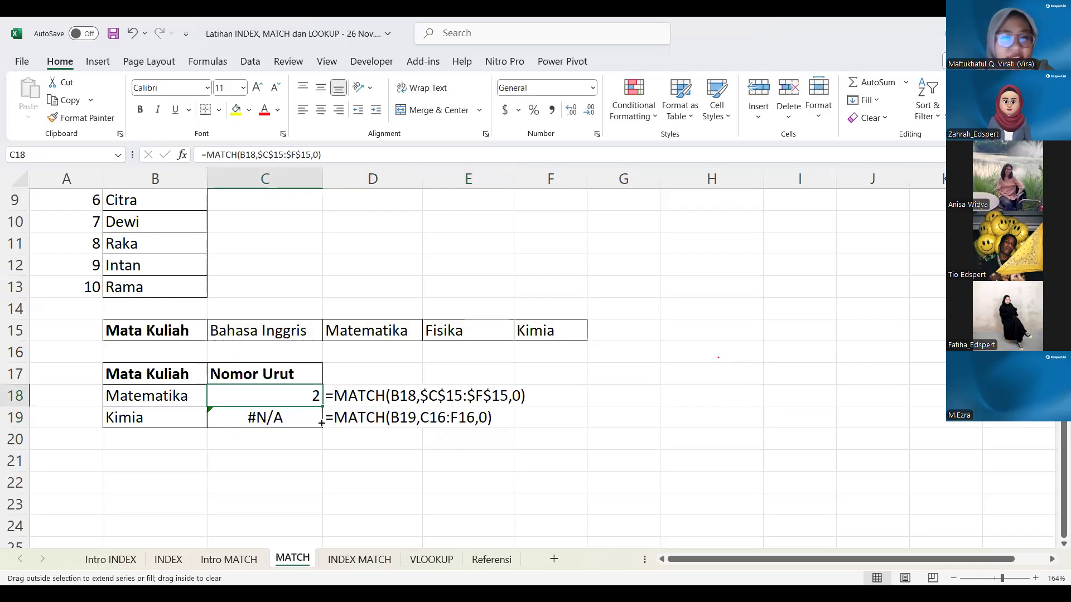
{"action": "left_click", "coordinate": [364, 453]}
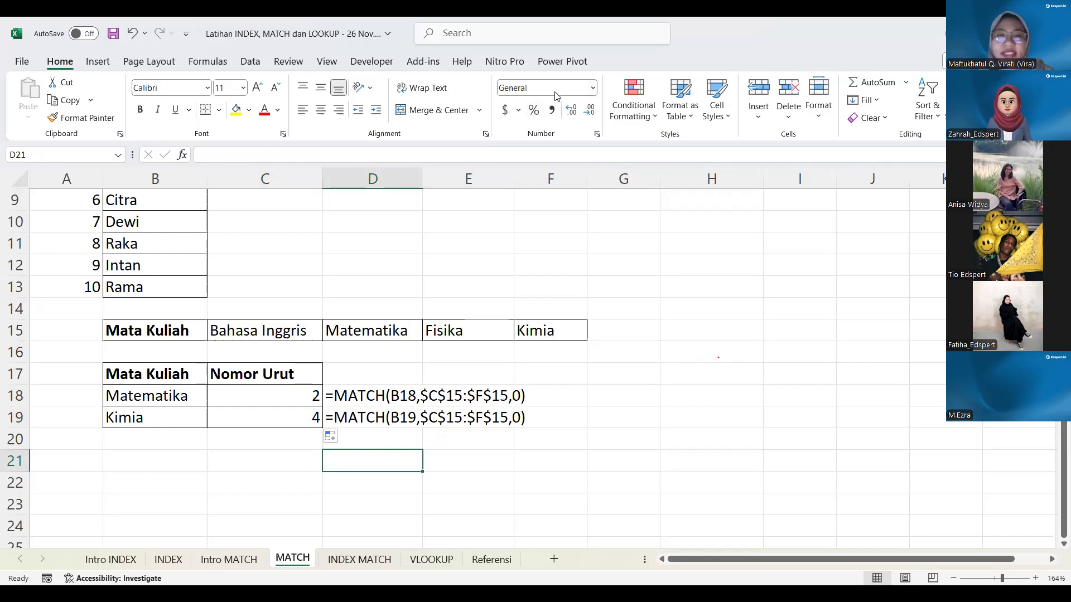
Switch to the presentation showing the Praktek MATCH slide.
{"action": "key", "text": "alt+Tab"}
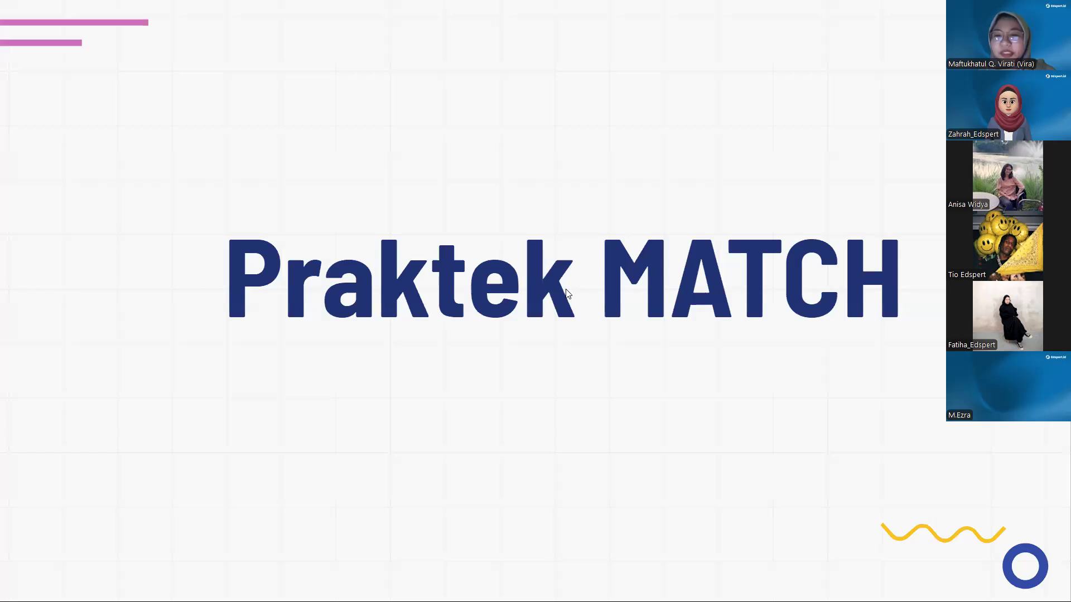
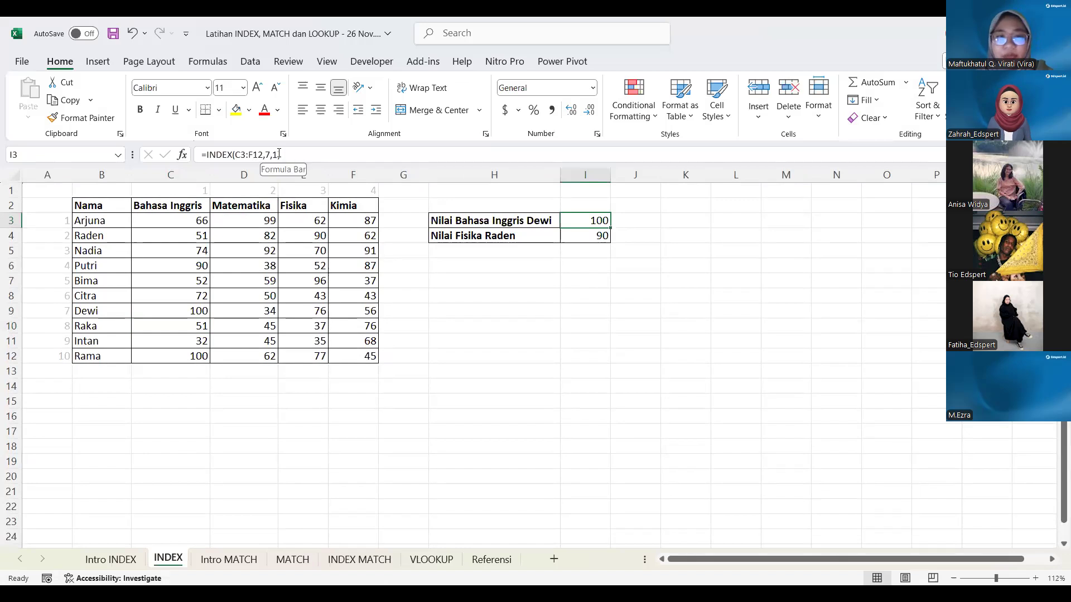
Examine the arguments of the INDEX formula in I3 on the INDEX sheet, leaving the formula as it is.
{"action": "left_click", "coordinate": [284, 155]}
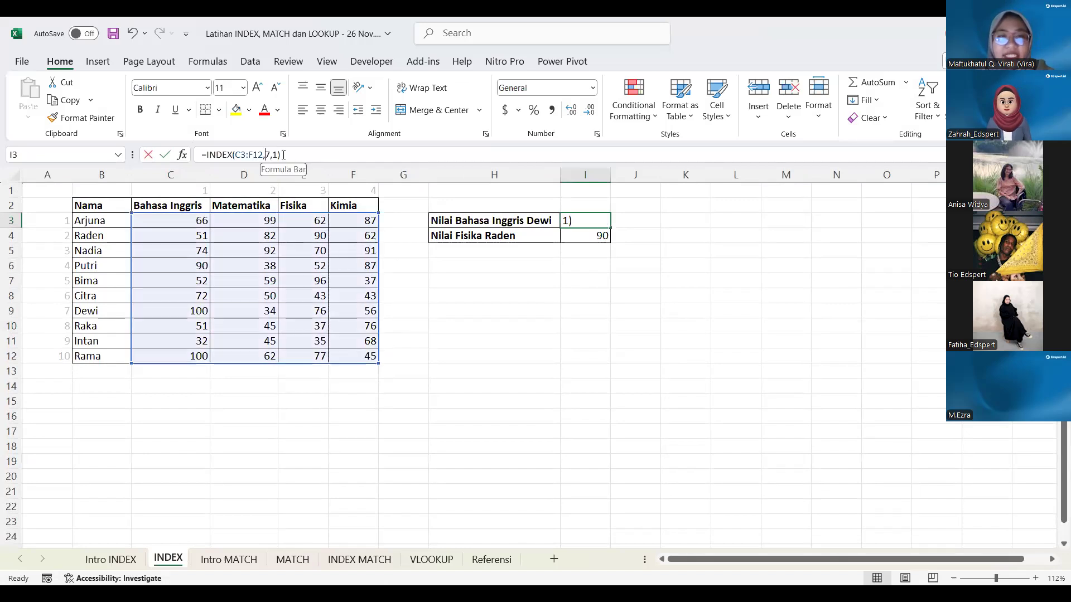
{"action": "left_click", "coordinate": [283, 155]}
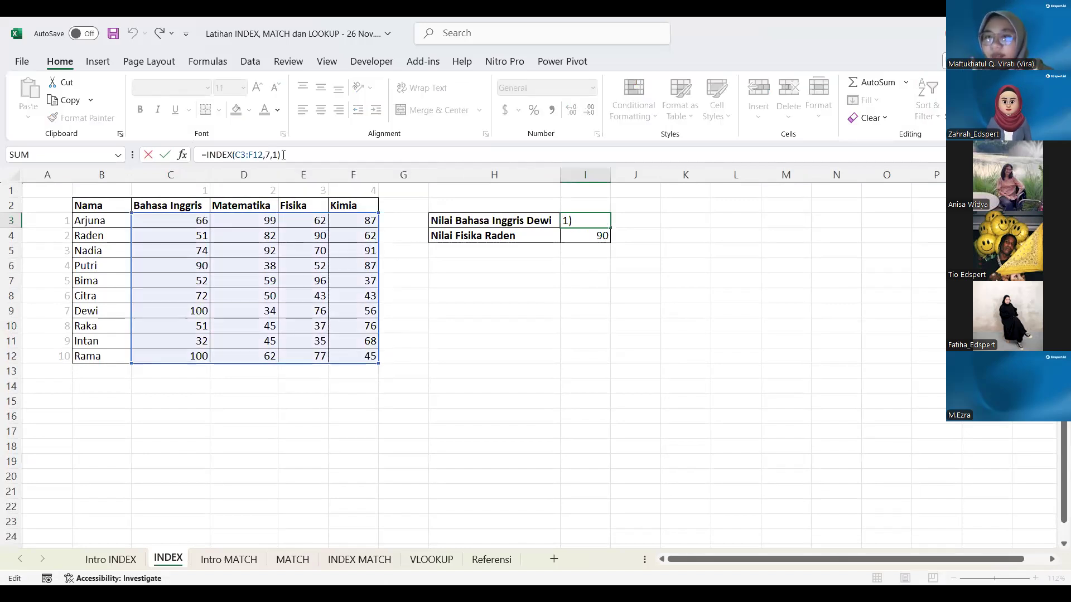
{"action": "left_click", "coordinate": [353, 431]}
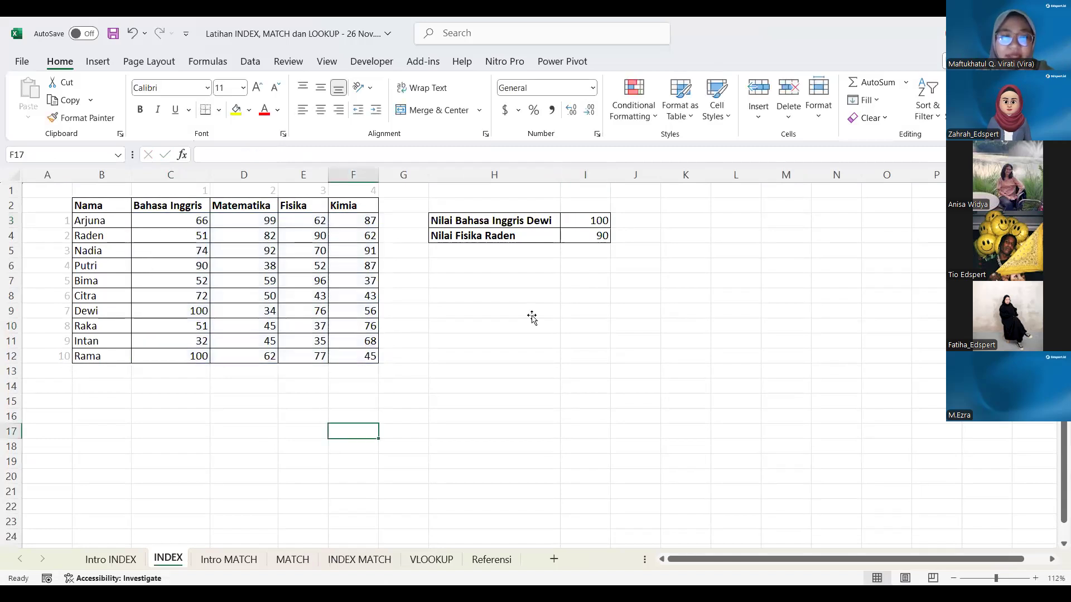
Open the INDEX MATCH sheet with its score table and the empty Nilai column.
{"action": "left_click", "coordinate": [359, 559]}
{"action": "left_click", "coordinate": [532, 317]}
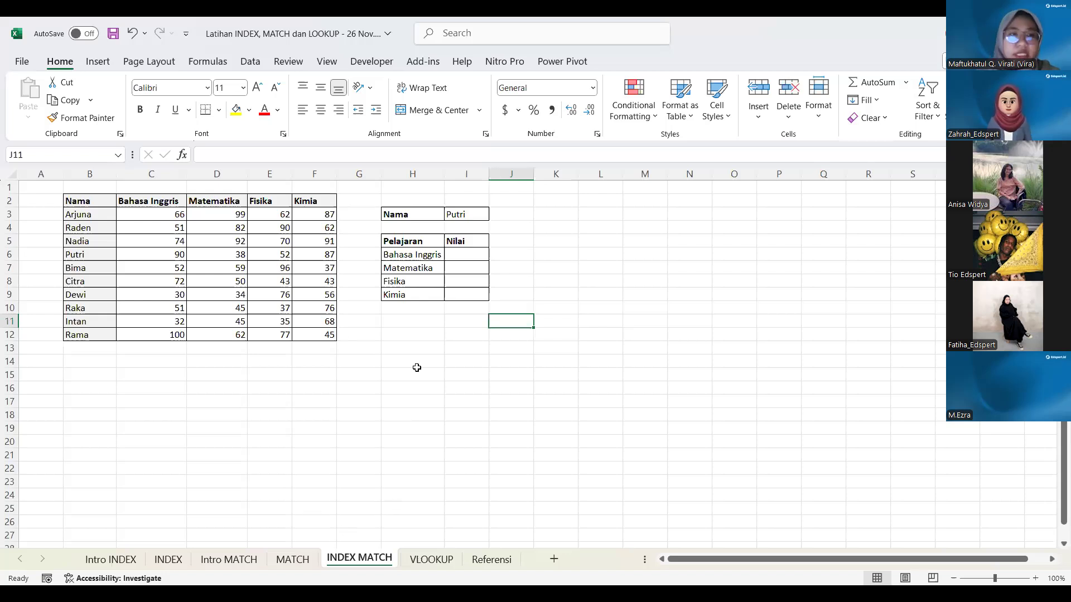
{"action": "scroll", "coordinate": [417, 368], "scroll_direction": "up", "scroll_amount": 5, "text": "ctrl"}
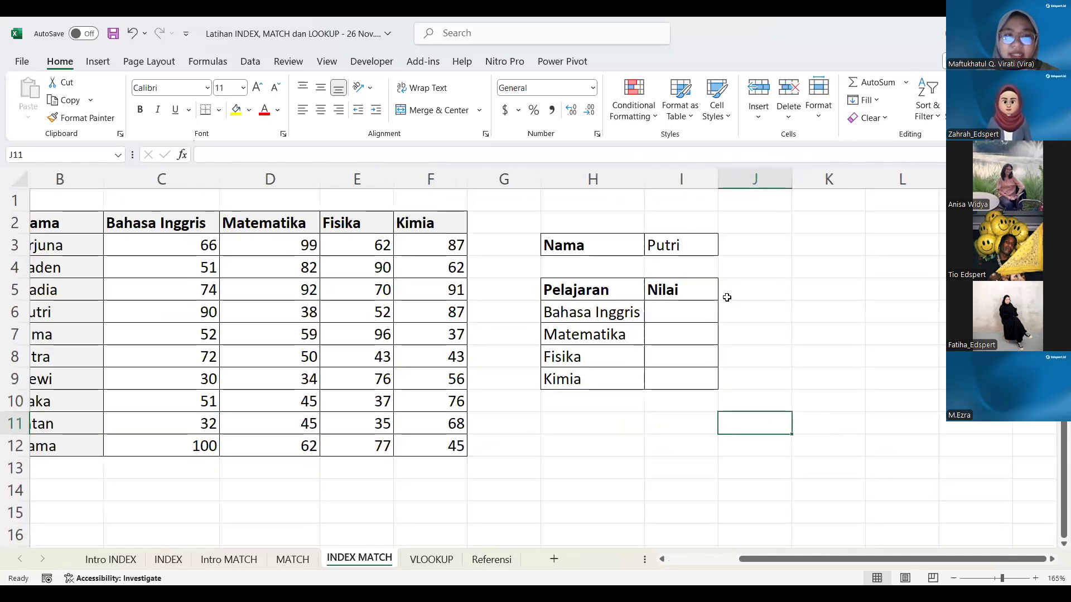
{"action": "scroll", "coordinate": [727, 298], "scroll_direction": "left", "scroll_amount": 2}
{"action": "scroll", "coordinate": [726, 297], "scroll_direction": "right", "scroll_amount": 1}
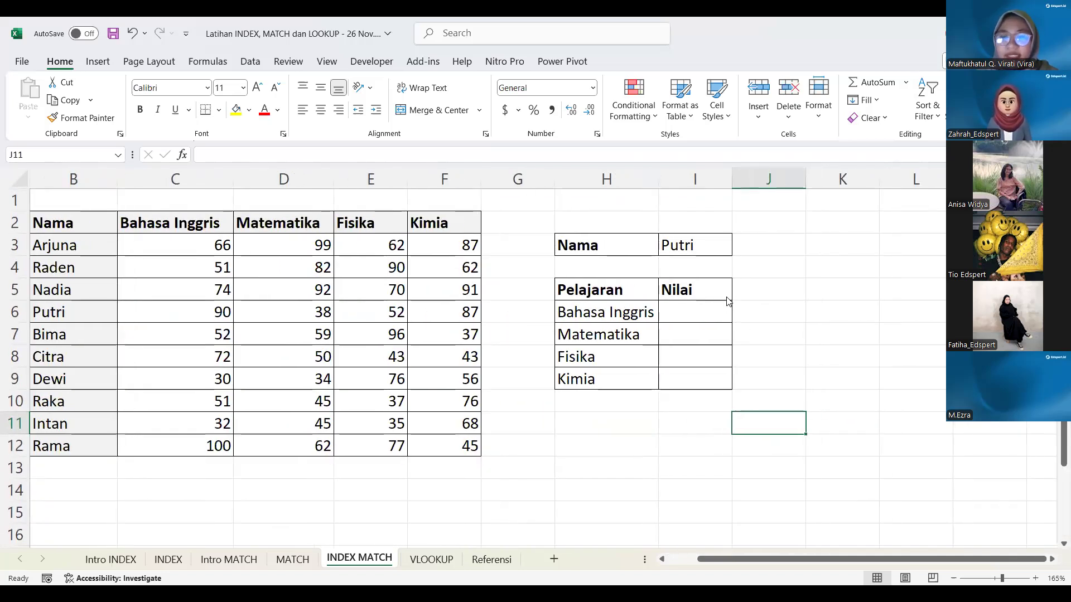
{"action": "left_click", "coordinate": [769, 296]}
{"action": "scroll", "coordinate": [701, 223], "scroll_direction": "down", "scroll_amount": 2, "text": "ctrl"}
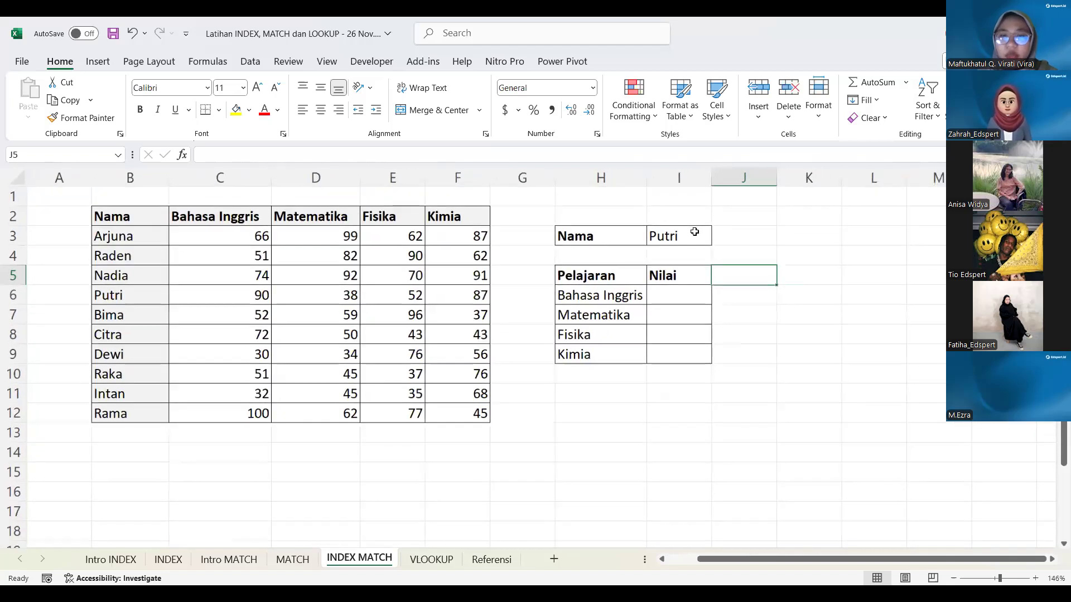
Examine the Nama lookup cell I3, the first Pelajaran entry in H6 and its Nilai cell I6.
{"action": "left_click", "coordinate": [694, 232]}
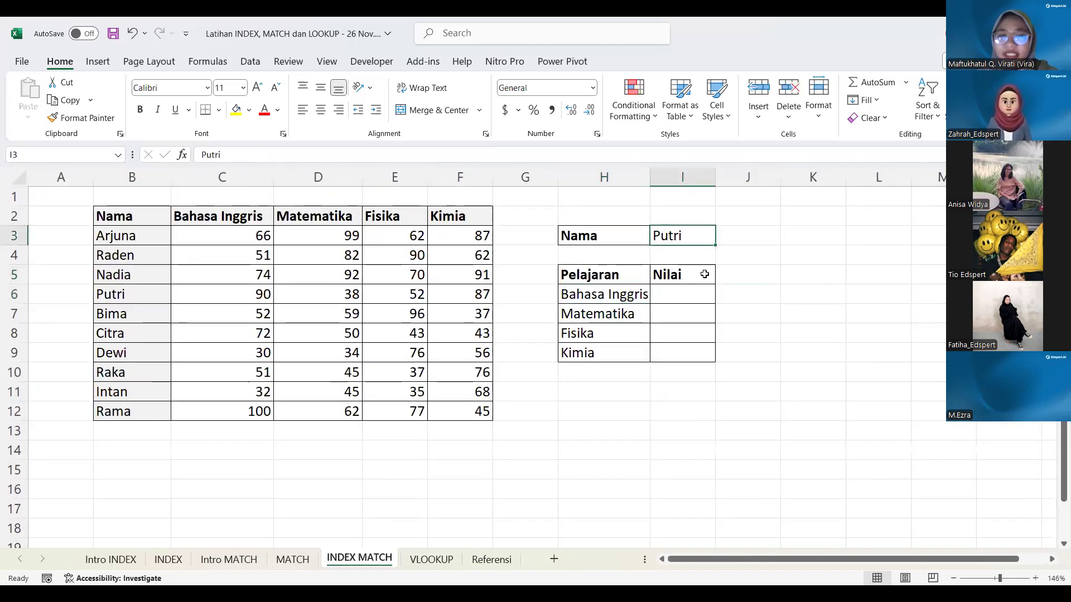
{"action": "left_click", "coordinate": [588, 293]}
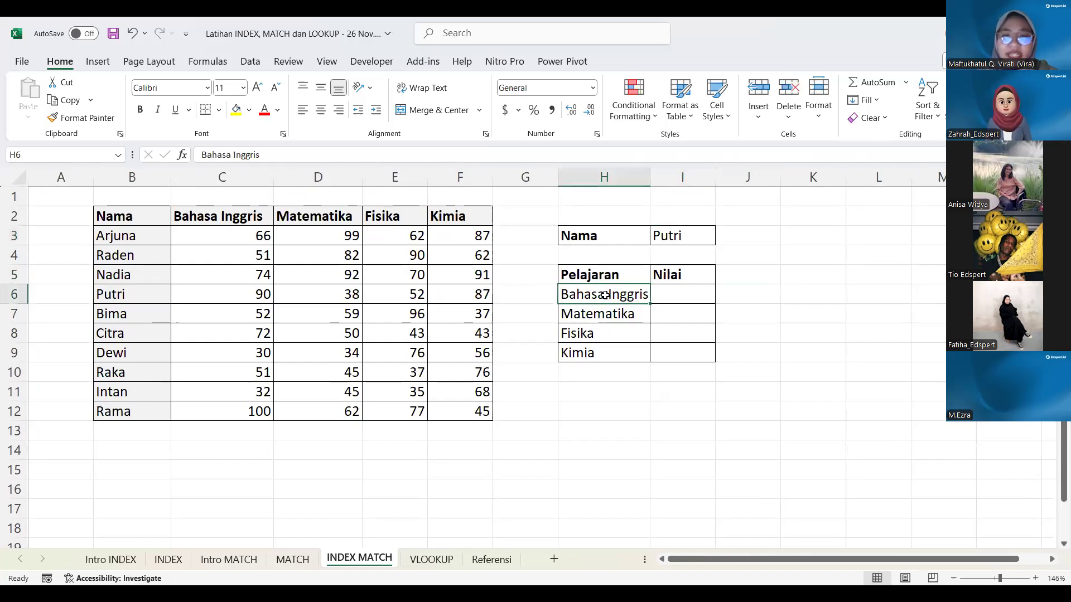
{"action": "left_click", "coordinate": [666, 292]}
{"action": "left_click", "coordinate": [674, 244]}
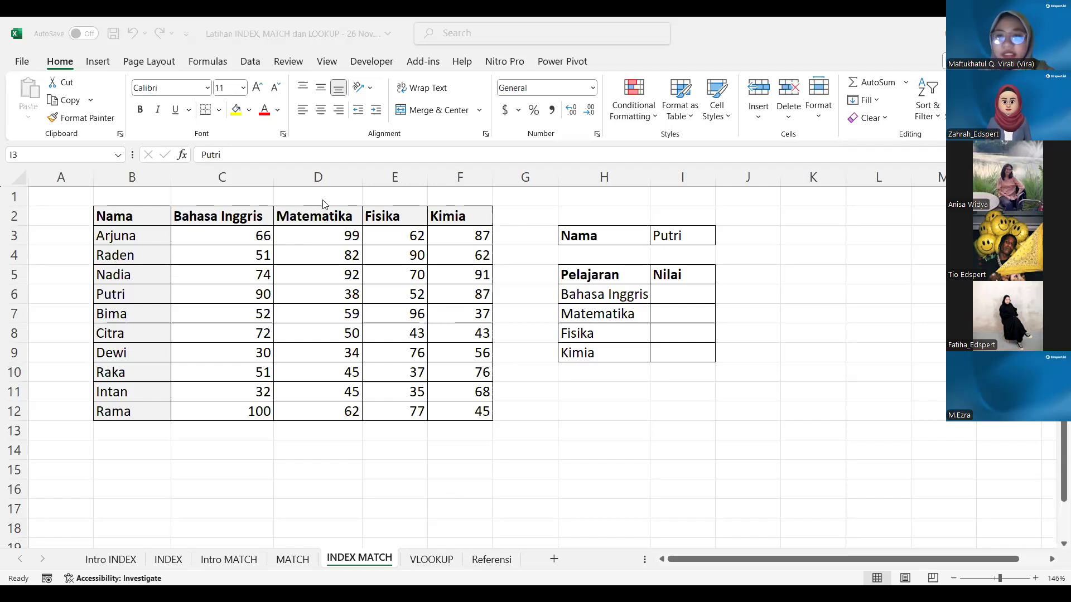
Enter =MATCH(I3,B3:B12,0) in K3 to find the row position of the chosen name.
{"action": "left_click", "coordinate": [446, 195]}
{"action": "left_click", "coordinate": [765, 234]}
{"action": "left_click", "coordinate": [789, 235]}
{"action": "left_click", "coordinate": [737, 234]}
{"action": "scroll", "coordinate": [747, 237], "scroll_direction": "right", "scroll_amount": 1}
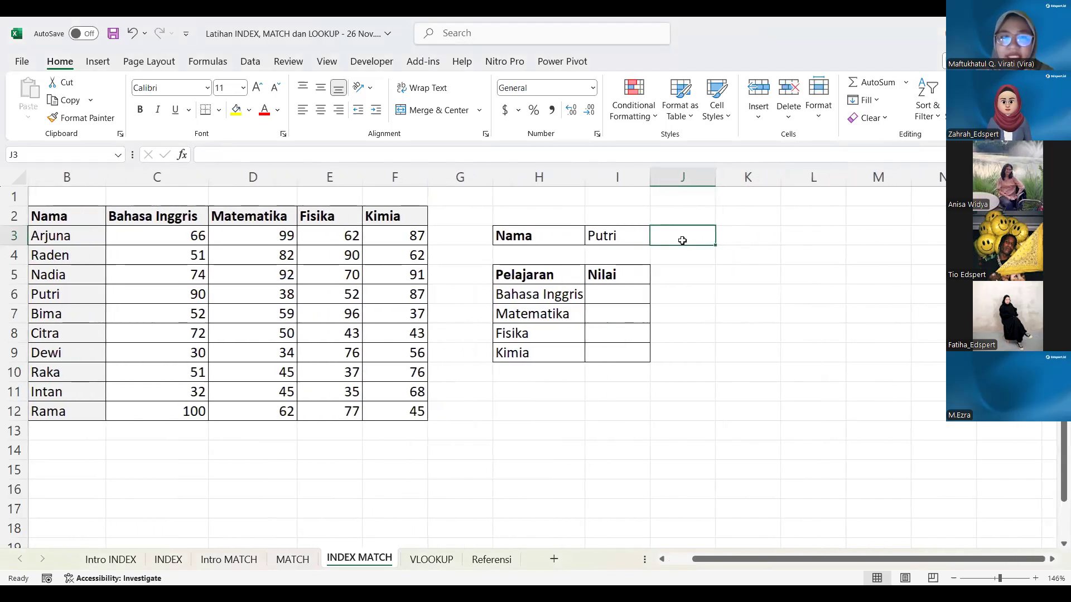
{"action": "key", "text": "Right"}
{"action": "scroll", "coordinate": [682, 240], "scroll_direction": "left", "scroll_amount": 1}
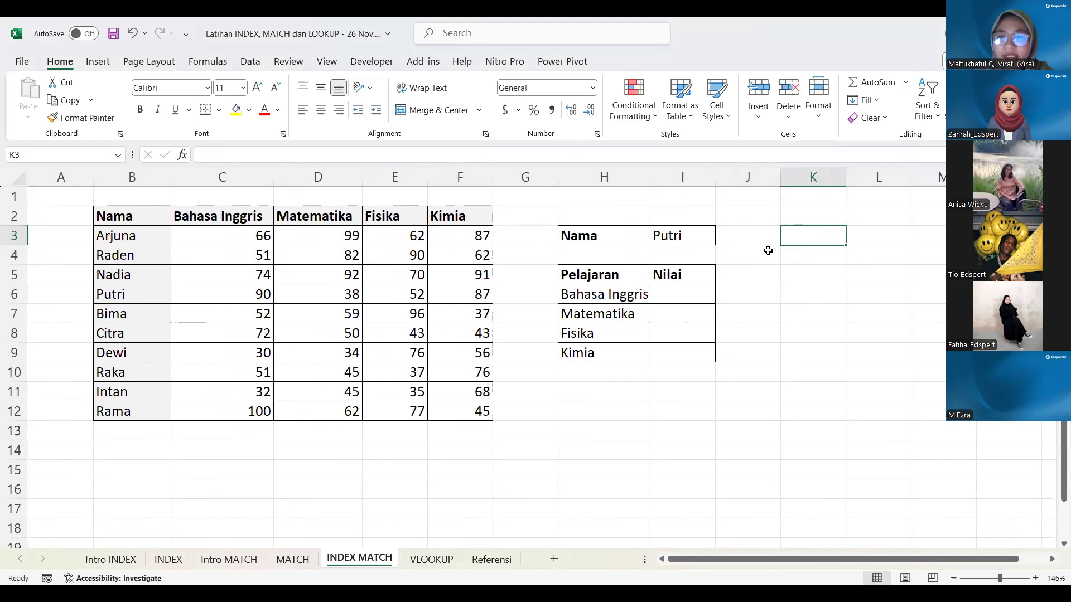
{"action": "type", "text": "="}
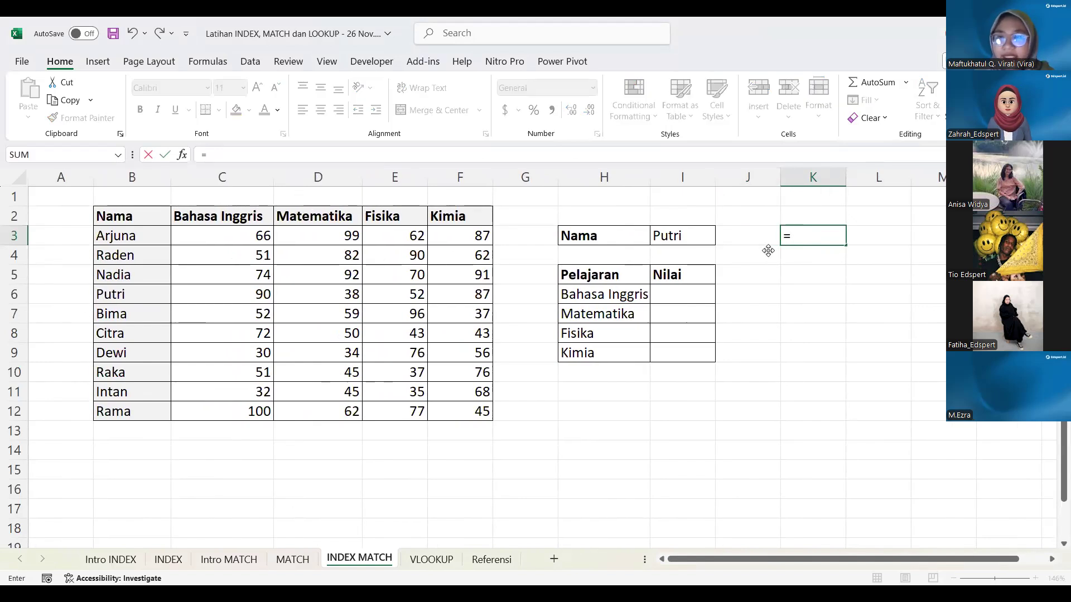
{"action": "type", "text": "MATCH("}
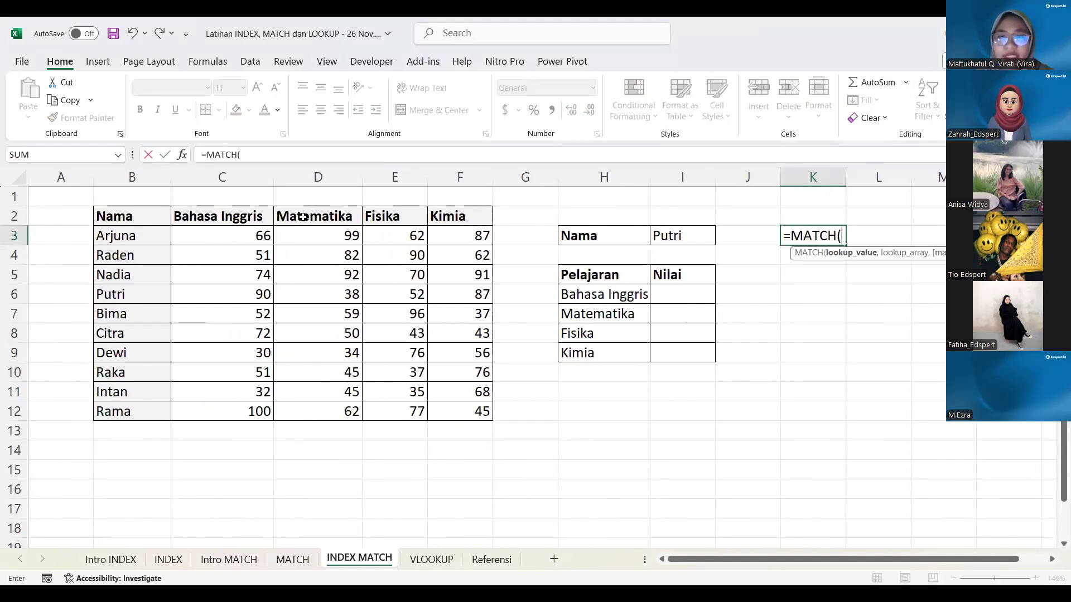
{"action": "left_click", "coordinate": [680, 250]}
{"action": "left_click", "coordinate": [670, 234]}
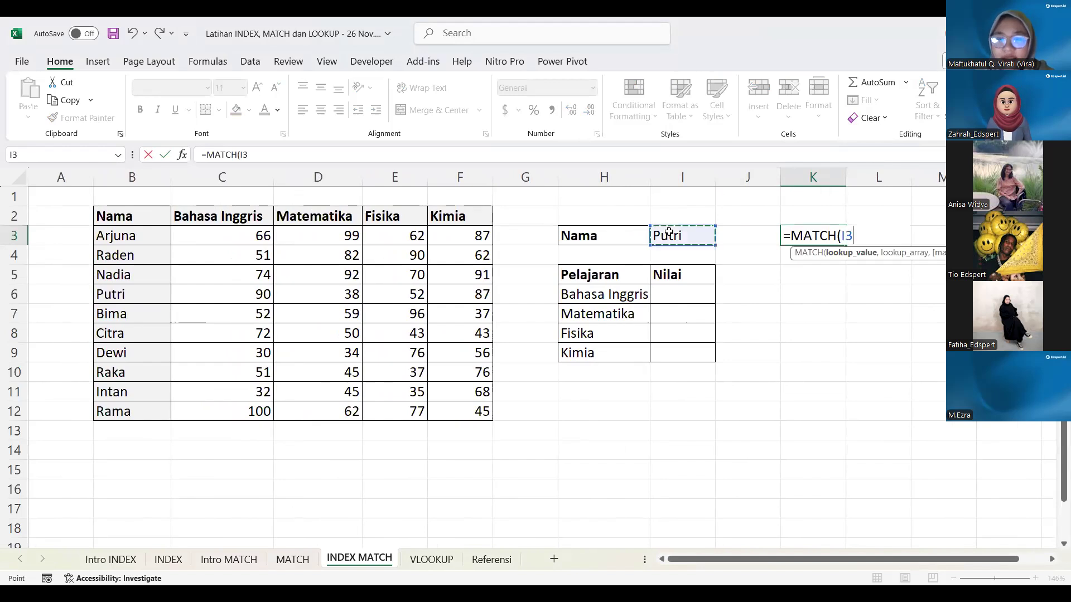
{"action": "type", "text": ","}
{"action": "left_click_drag", "start_coordinate": [121, 235], "coordinate": [133, 419]}
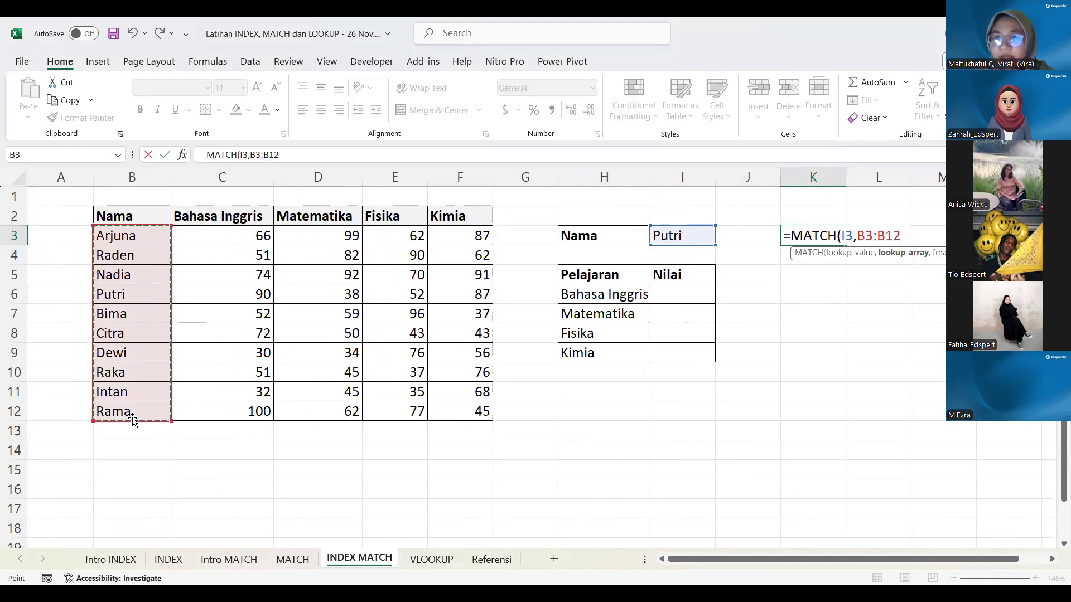
{"action": "key", "text": "Return"}
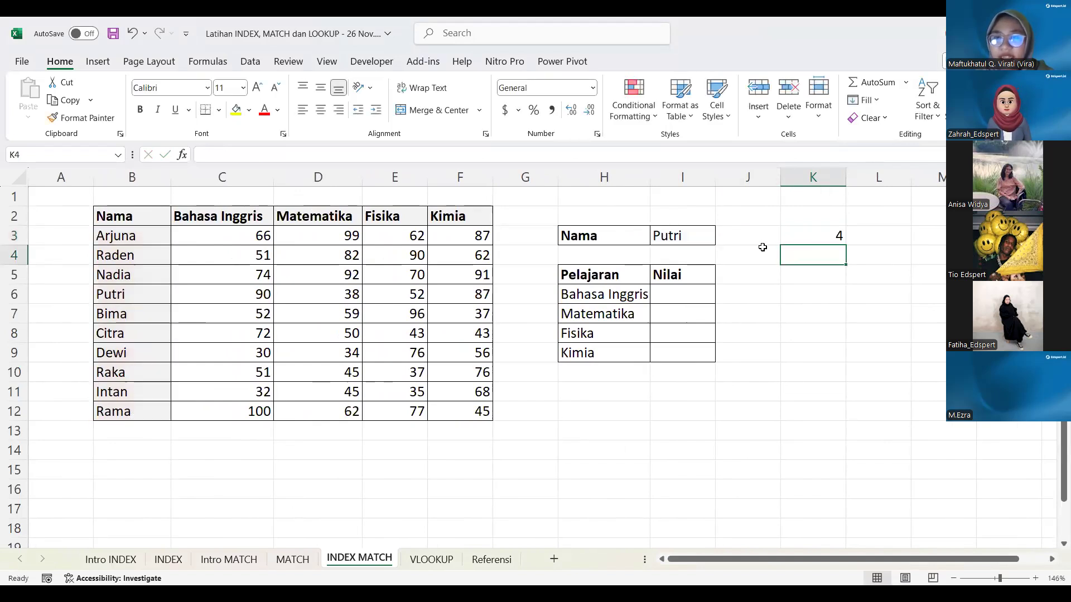
Enter a MATCH formula in K6 that finds the position of subject H6 in the header range C2:F2.
{"action": "scroll", "coordinate": [764, 247], "scroll_direction": "right", "scroll_amount": 2}
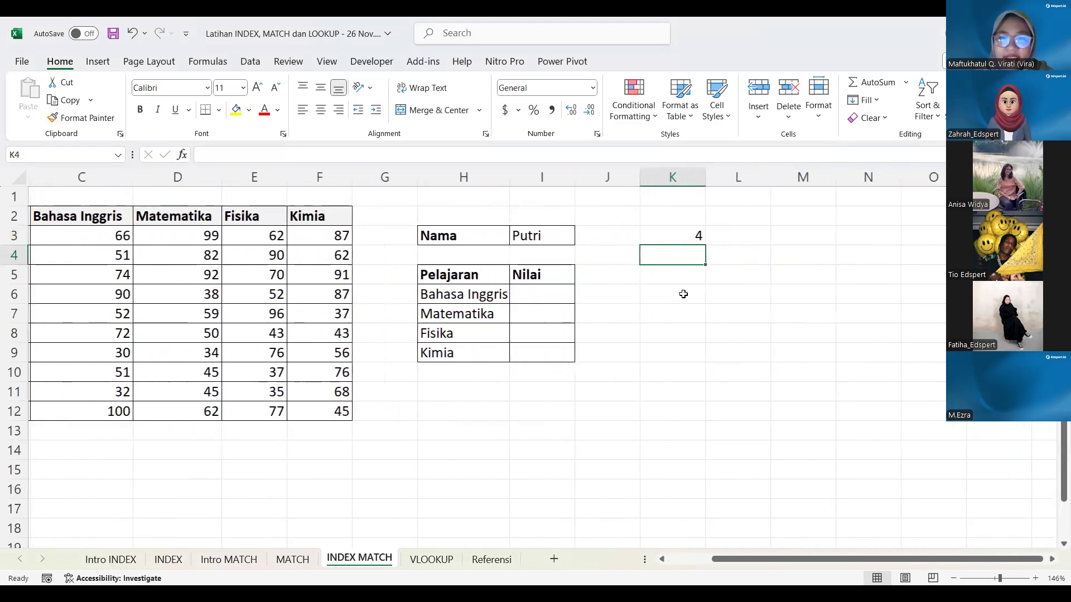
{"action": "scroll", "coordinate": [704, 292], "scroll_direction": "left", "scroll_amount": 1}
{"action": "left_click", "coordinate": [742, 293]}
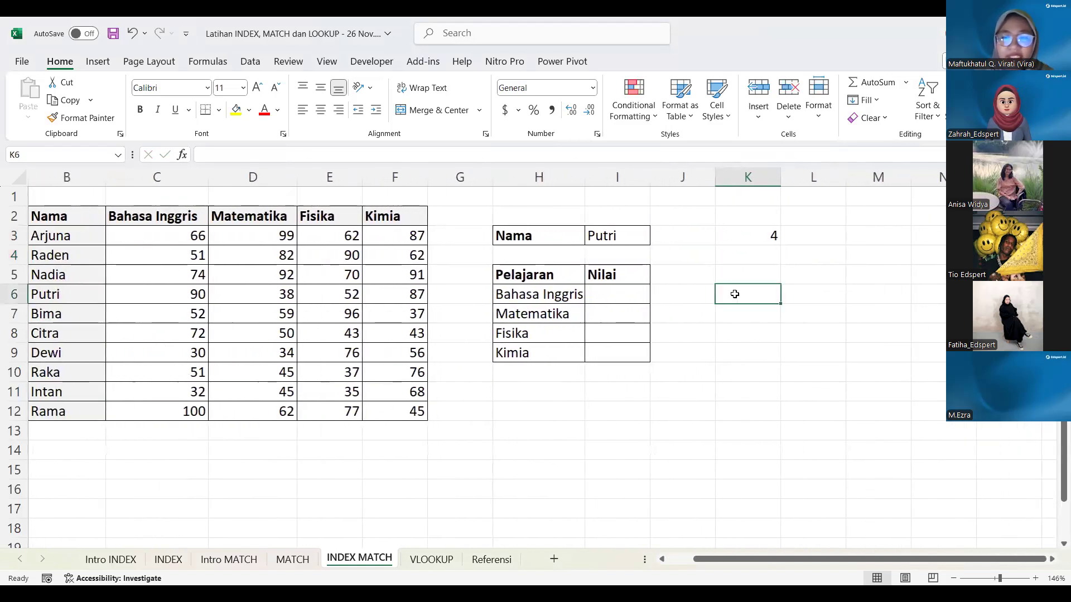
{"action": "scroll", "coordinate": [591, 315], "scroll_direction": "left", "scroll_amount": 1}
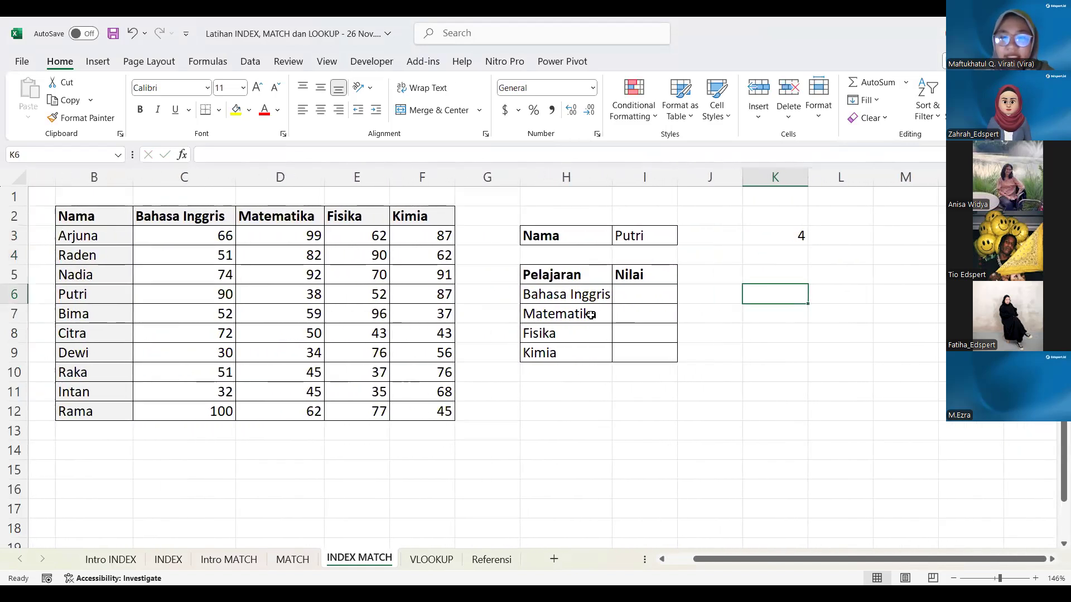
{"action": "scroll", "coordinate": [591, 315], "scroll_direction": "down", "scroll_amount": 1}
{"action": "scroll", "coordinate": [590, 315], "scroll_direction": "down", "scroll_amount": 3}
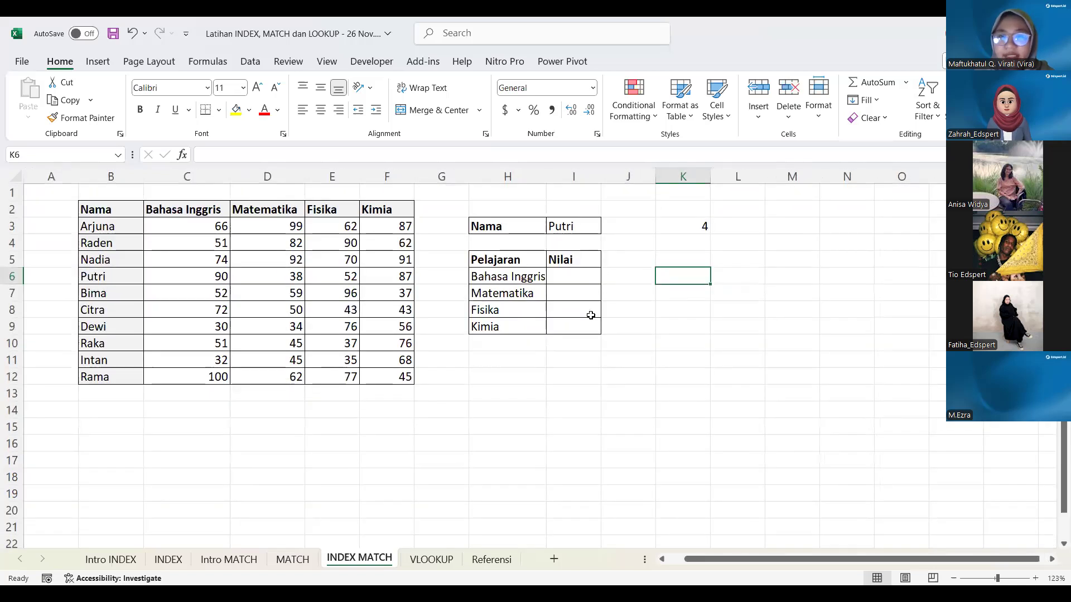
{"action": "type", "text": "=MATCH("}
{"action": "left_click", "coordinate": [491, 276]}
{"action": "type", "text": ","}
{"action": "left_click", "coordinate": [186, 209]}
{"action": "left_click", "coordinate": [390, 210], "text": "shift"}
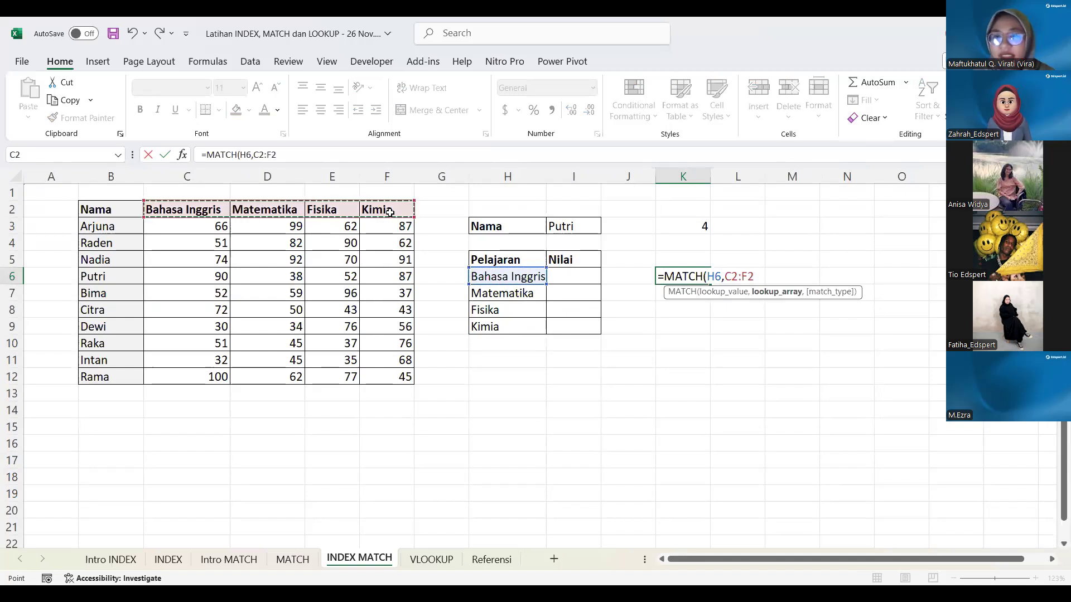
{"action": "key", "text": "Return"}
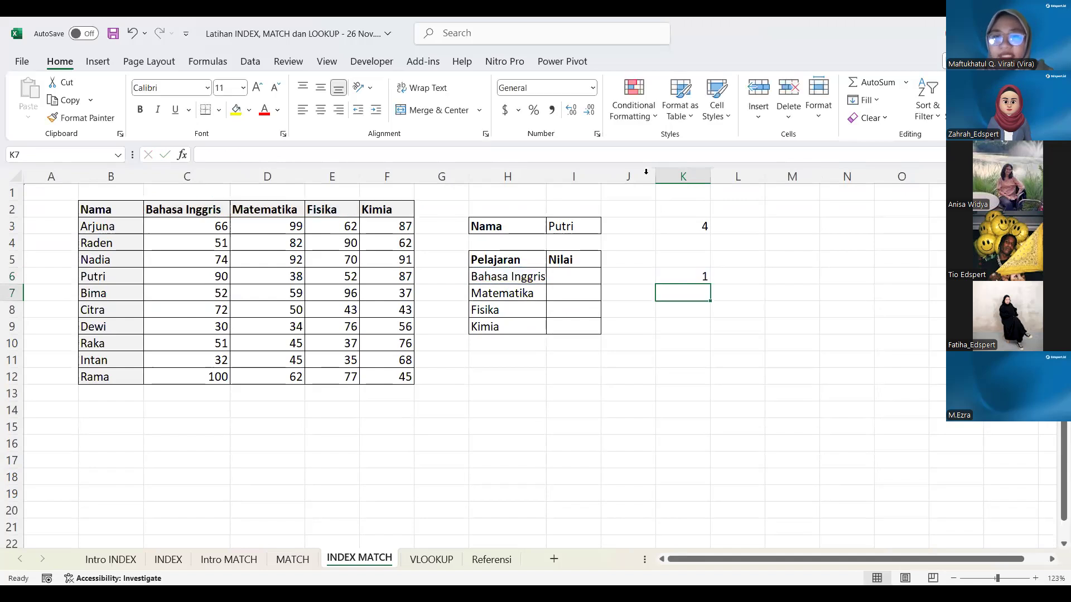
Review the row-position MATCH formula in K3.
{"action": "left_click", "coordinate": [661, 234]}
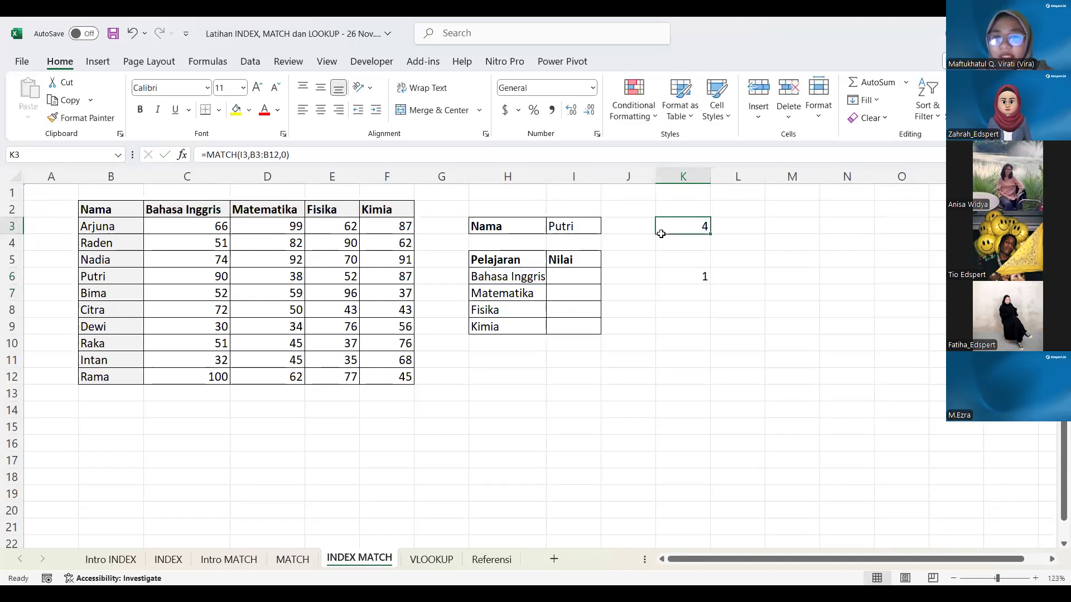
{"action": "left_click", "coordinate": [624, 273]}
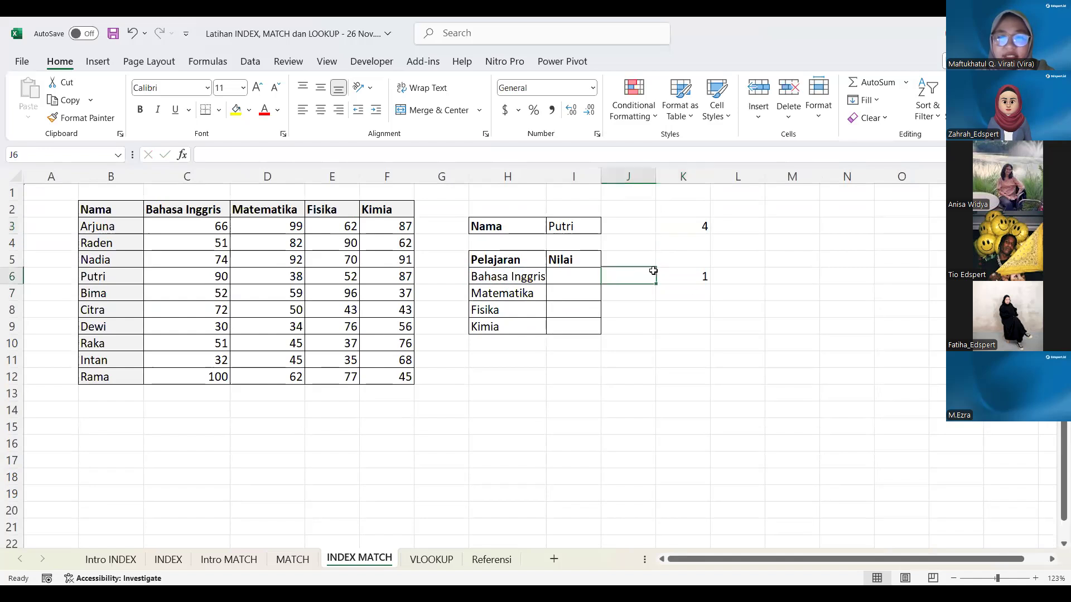
Widen column H to fit the subject names and clear the helper MATCH formulas in K3:K6.
{"action": "left_click", "coordinate": [569, 277]}
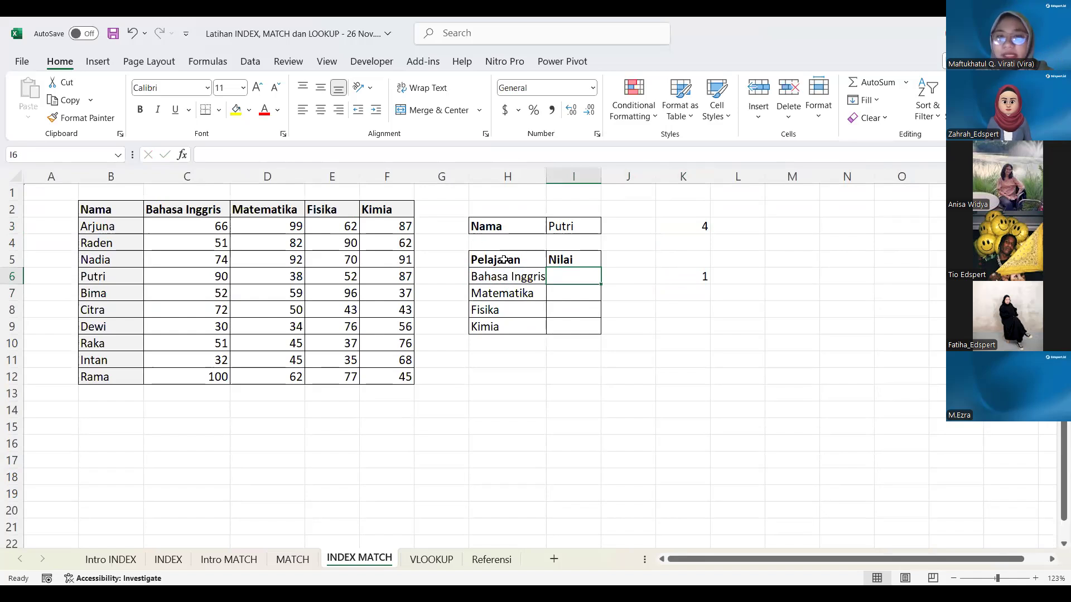
{"action": "left_click_drag", "start_coordinate": [546, 176], "coordinate": [560, 176]}
{"action": "left_click_drag", "start_coordinate": [668, 207], "coordinate": [706, 300]}
{"action": "key", "text": "Delete"}
{"action": "left_click", "coordinate": [577, 272]}
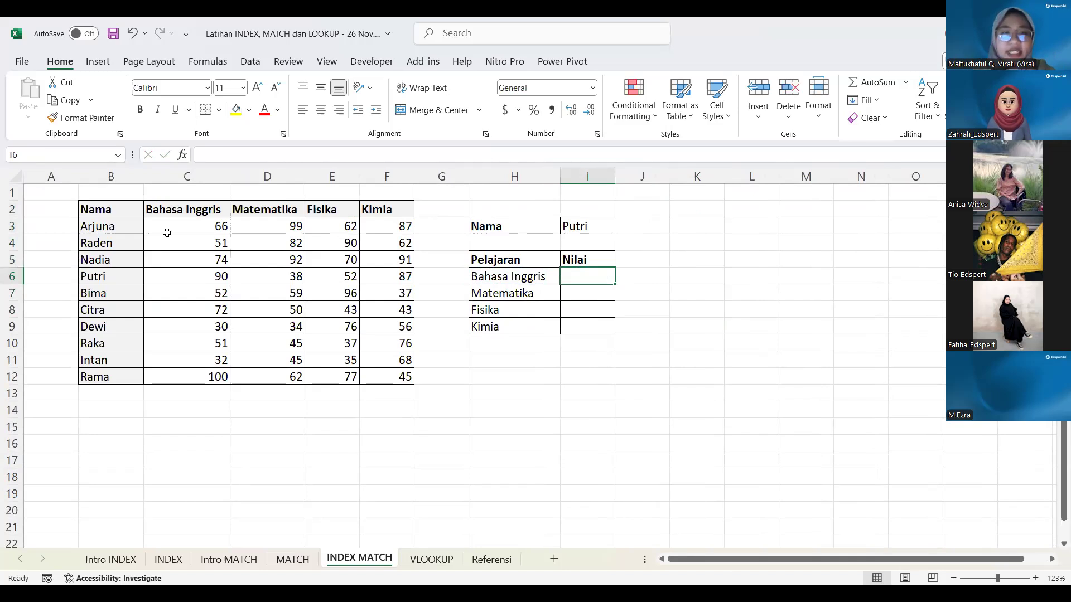
Start an INDEX formula in J6 as =INDEX( with no leading apostrophe.
{"action": "left_click", "coordinate": [111, 280]}
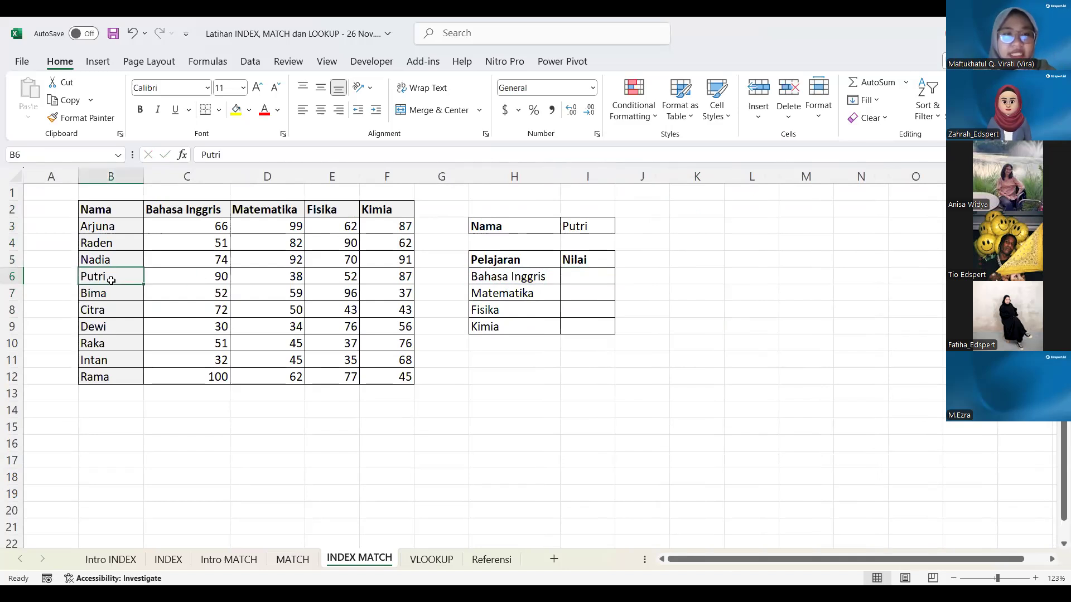
{"action": "left_click", "coordinate": [172, 286]}
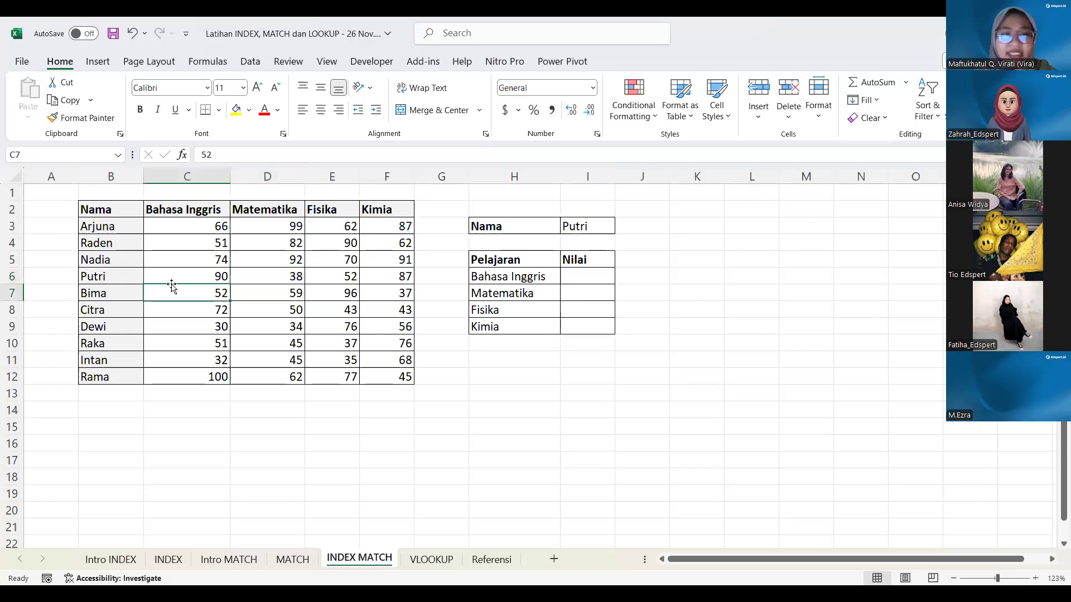
{"action": "left_click", "coordinate": [649, 273]}
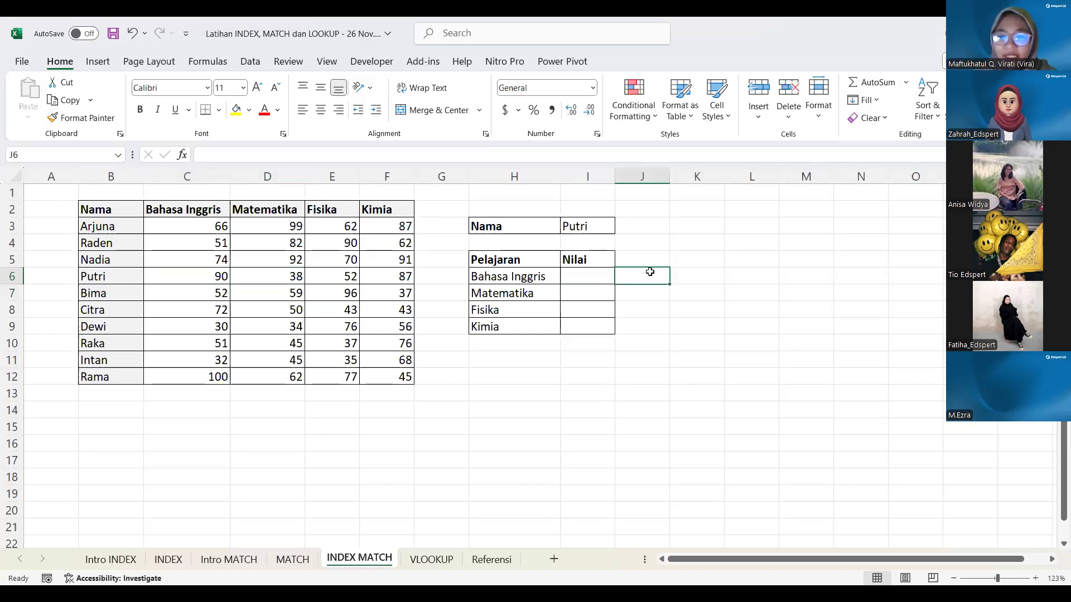
{"action": "type", "text": "'=INDEX"}
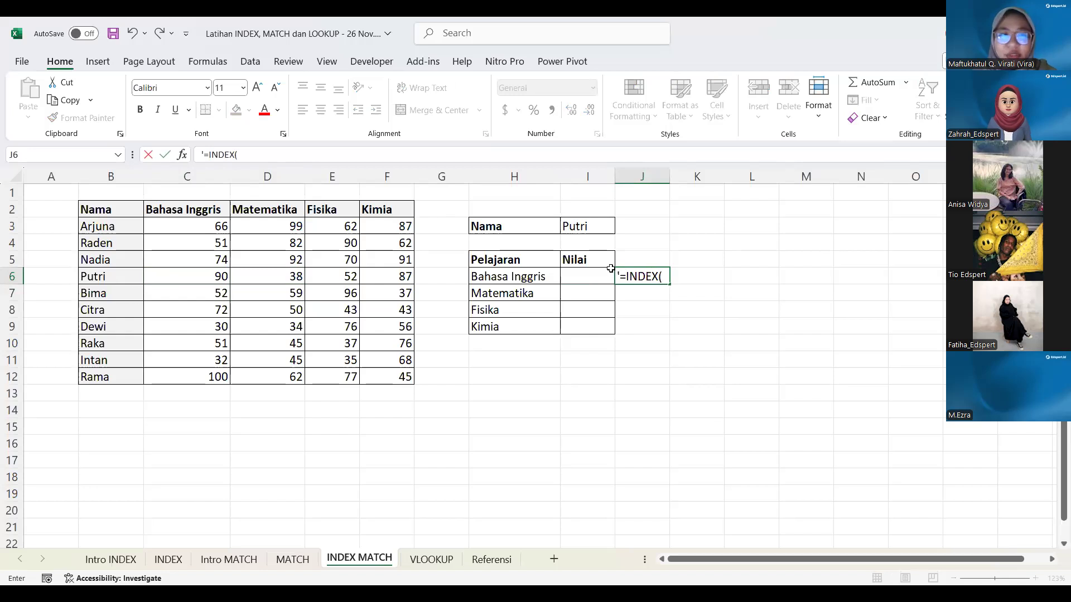
{"action": "type", "text": "("}
{"action": "left_click_drag", "start_coordinate": [190, 226], "coordinate": [334, 326]}
{"action": "left_click", "coordinate": [625, 278]}
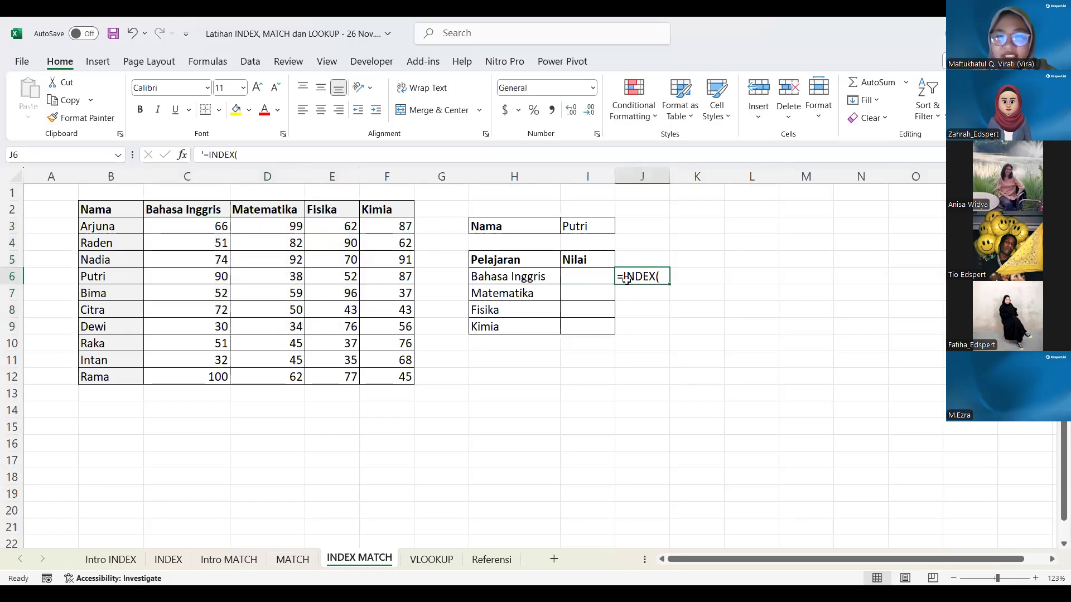
{"action": "left_click", "coordinate": [212, 154]}
{"action": "left_click", "coordinate": [212, 154]}
{"action": "key", "text": "BackSpace"}
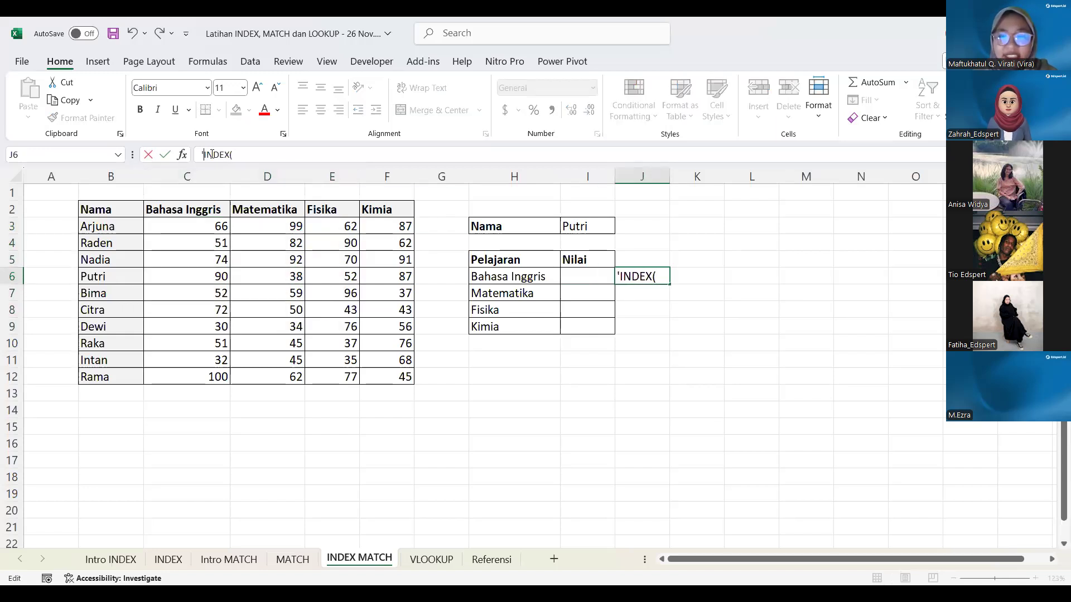
{"action": "key", "text": "BackSpace"}
{"action": "type", "text": "="}
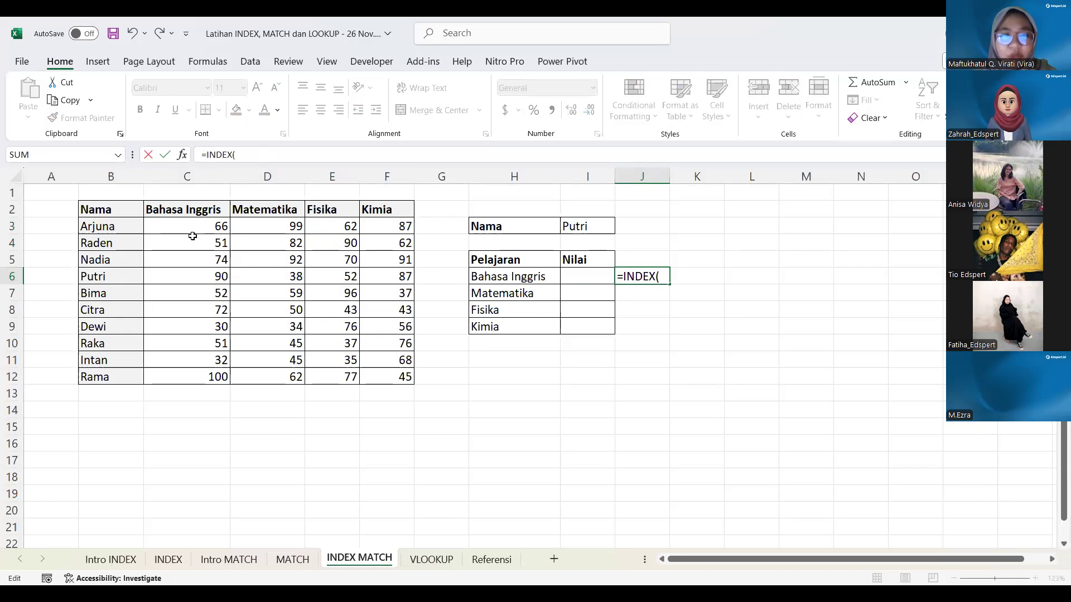
Complete the J6 formula as =INDEX(C3:F12,4,1).
{"action": "left_click", "coordinate": [162, 227]}
{"action": "left_click_drag", "start_coordinate": [374, 372], "coordinate": [376, 372]}
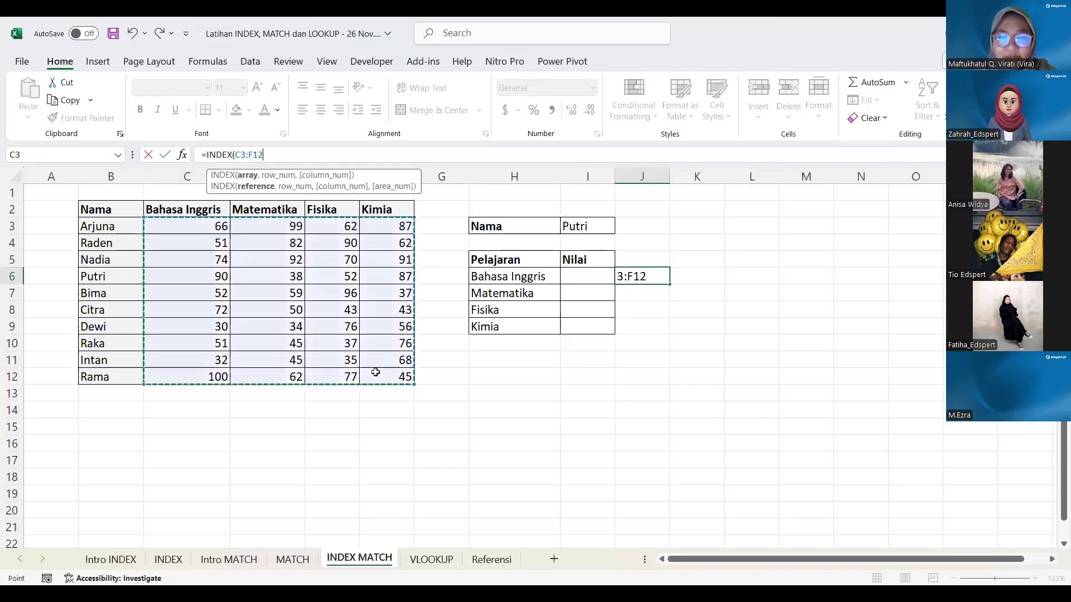
{"action": "type", "text": ","}
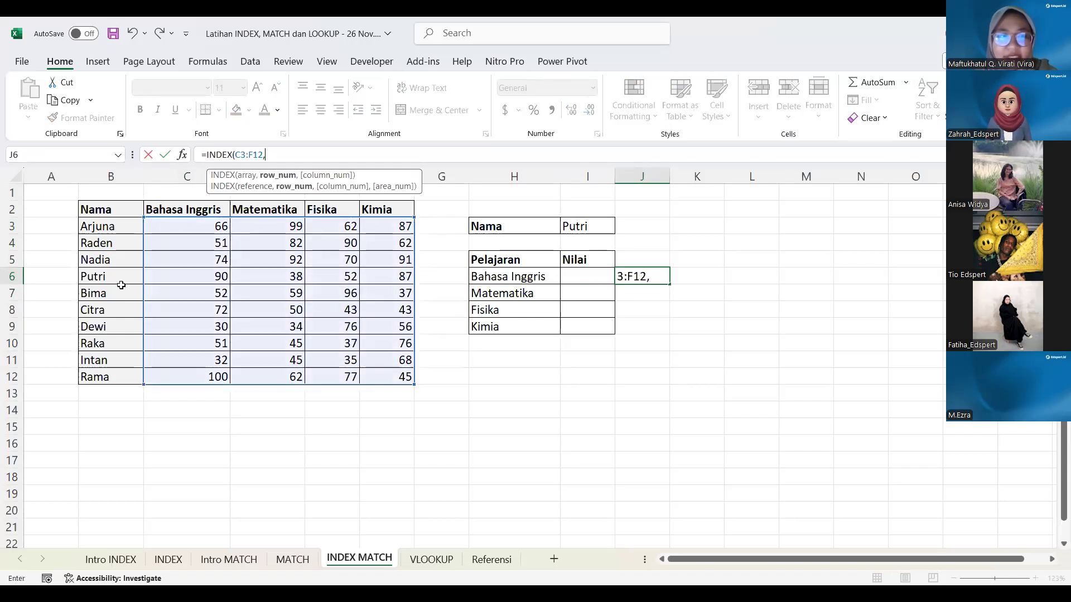
{"action": "type", "text": "4"}
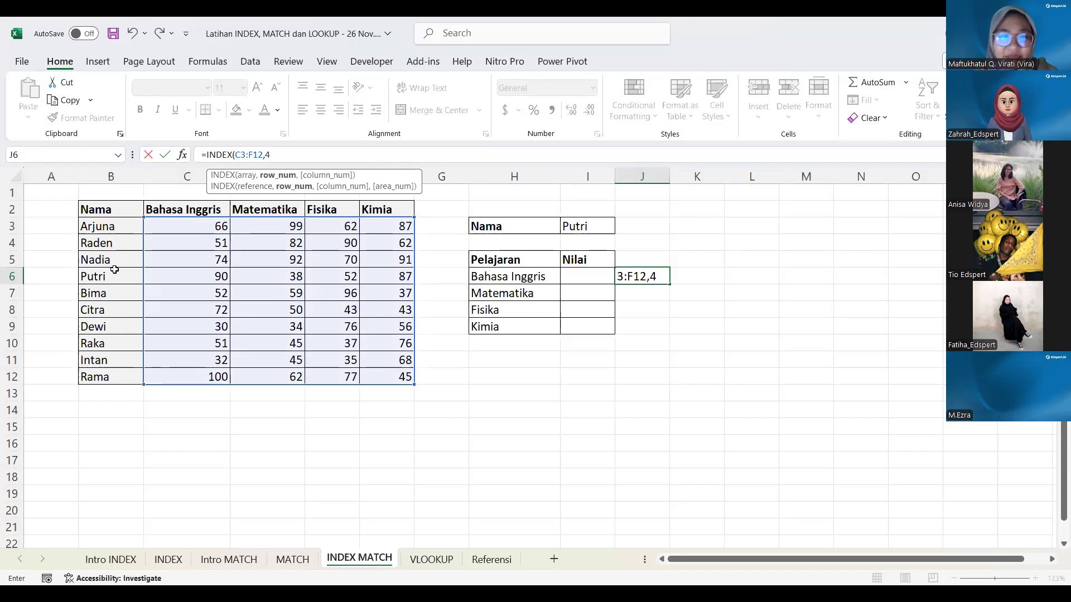
{"action": "type", "text": ",1)"}
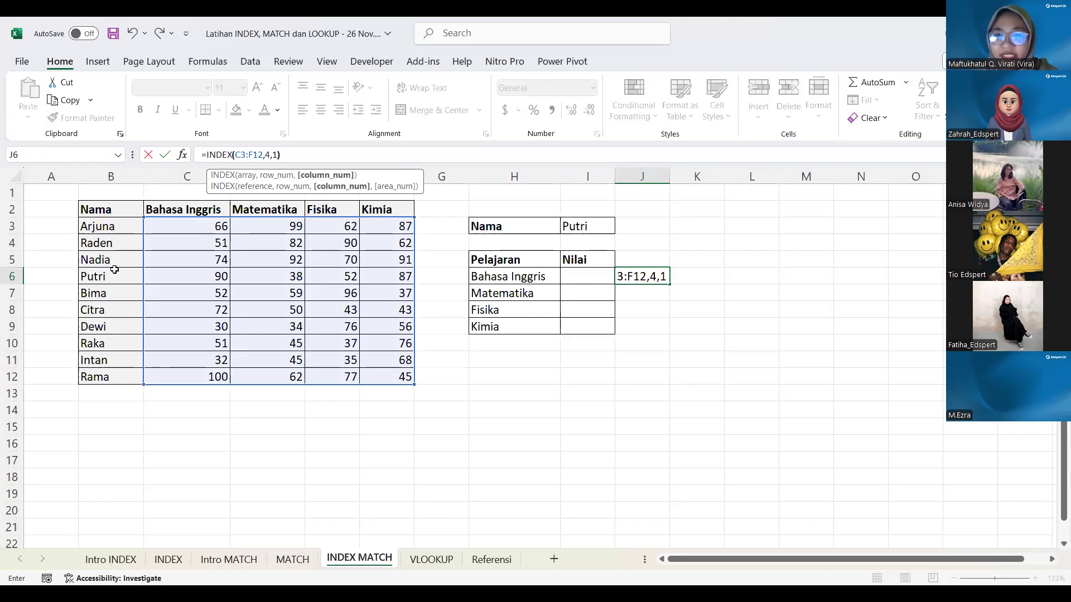
{"action": "key", "text": "Return"}
{"action": "left_click", "coordinate": [657, 274]}
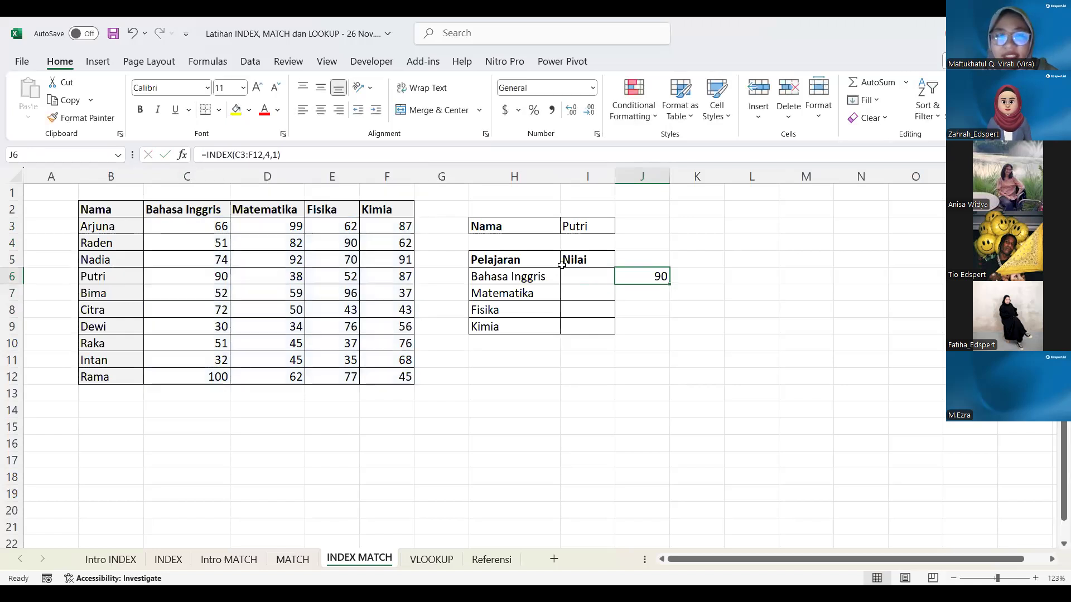
Prefix the J6 formula with an apostrophe so it is kept as a text note.
{"action": "double_click", "coordinate": [643, 273]}
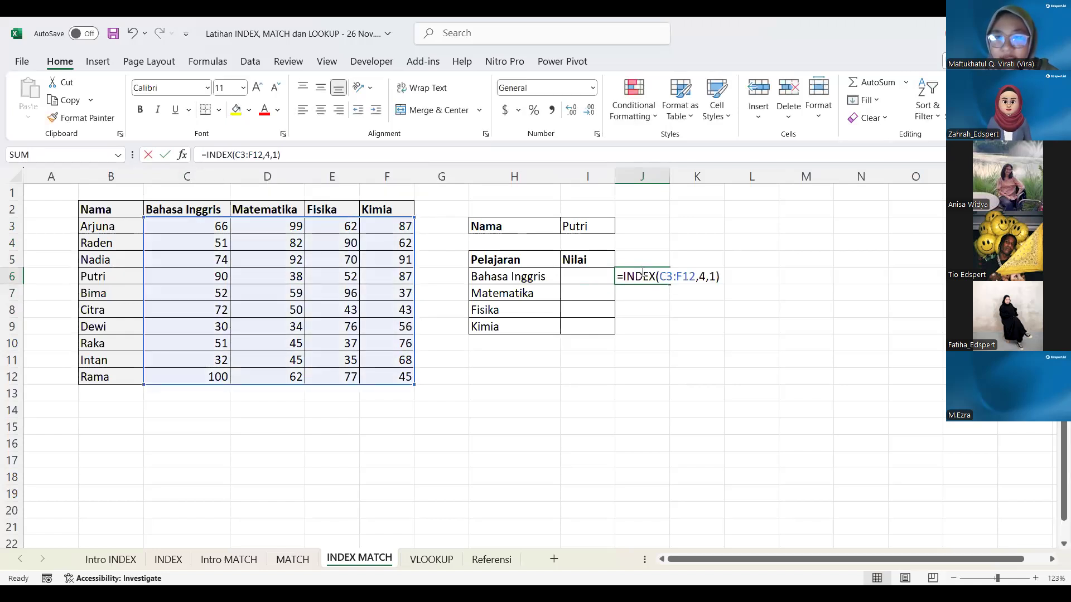
{"action": "key", "text": "Home"}
{"action": "type", "text": "'"}
{"action": "key", "text": "Return"}
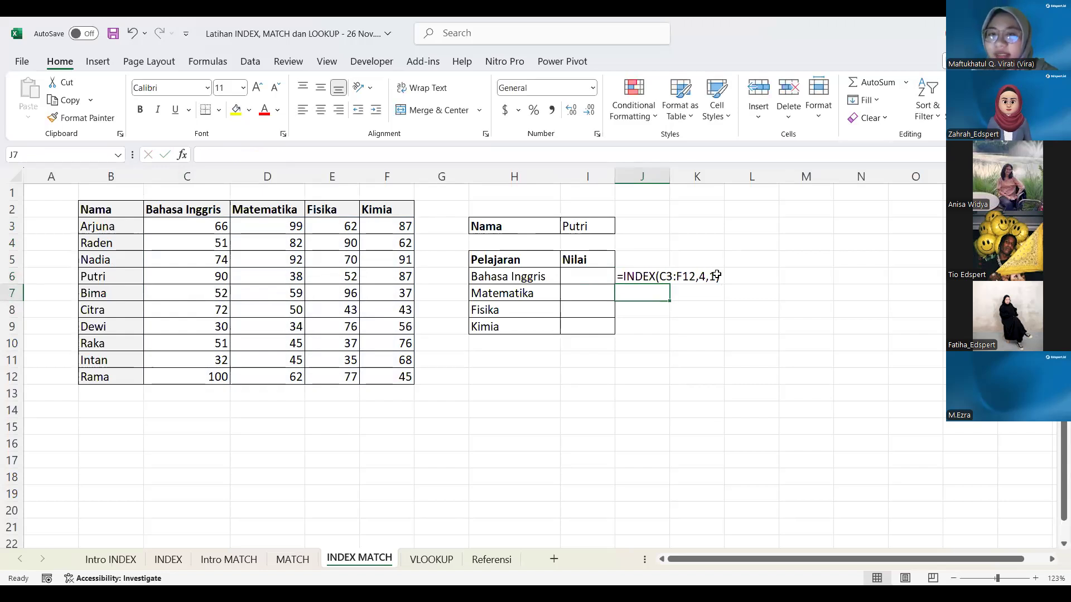
{"action": "left_click", "coordinate": [754, 273]}
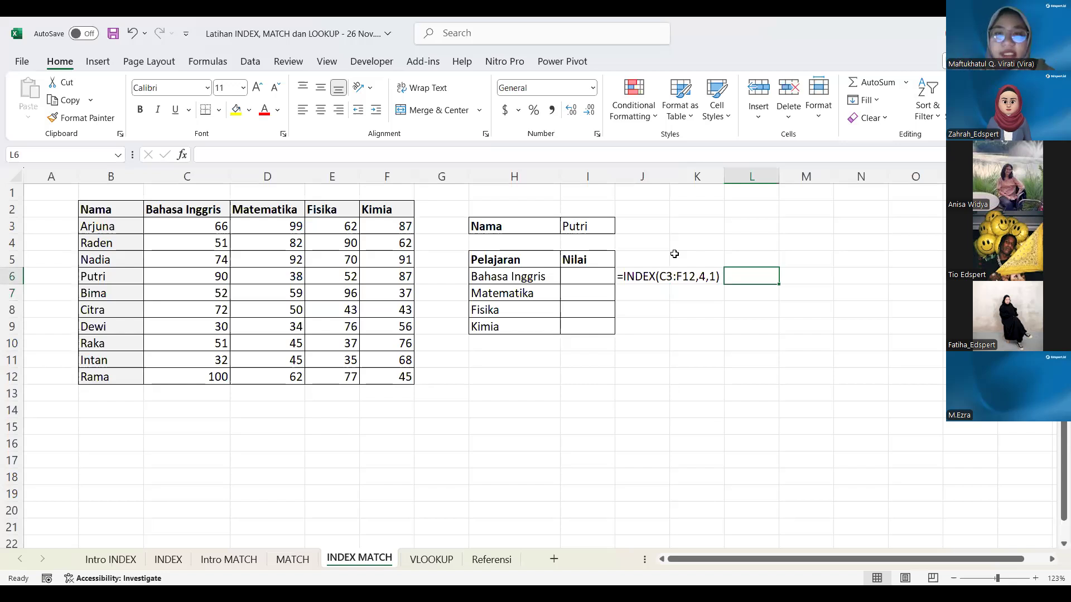
Enter =INDEX(C3:F12,4,1) in I6, the Nilai cell for Bahasa Inggris.
{"action": "left_click", "coordinate": [596, 279]}
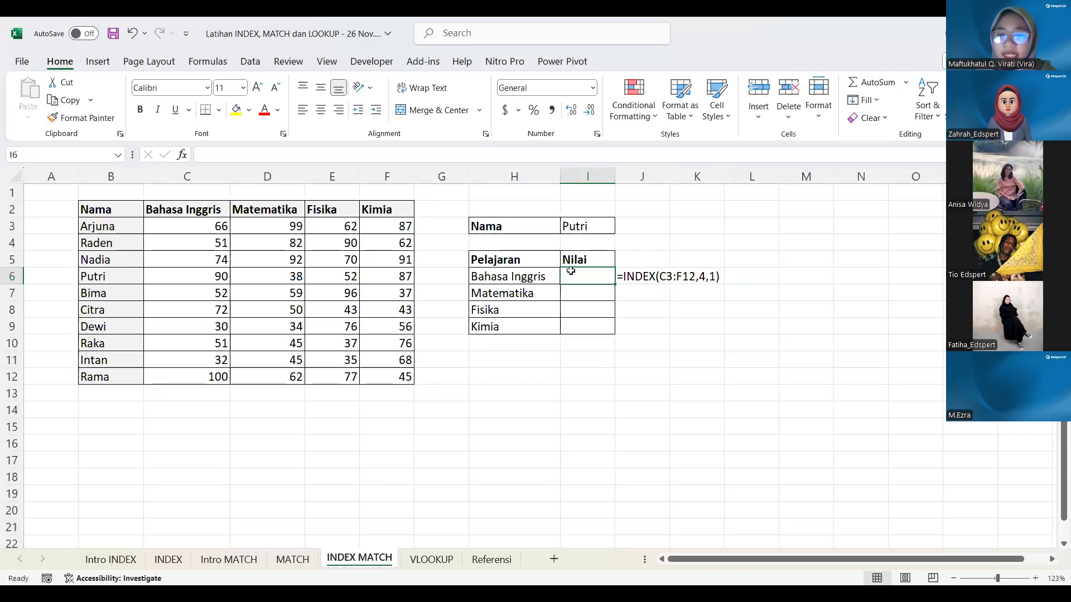
{"action": "type", "text": "="}
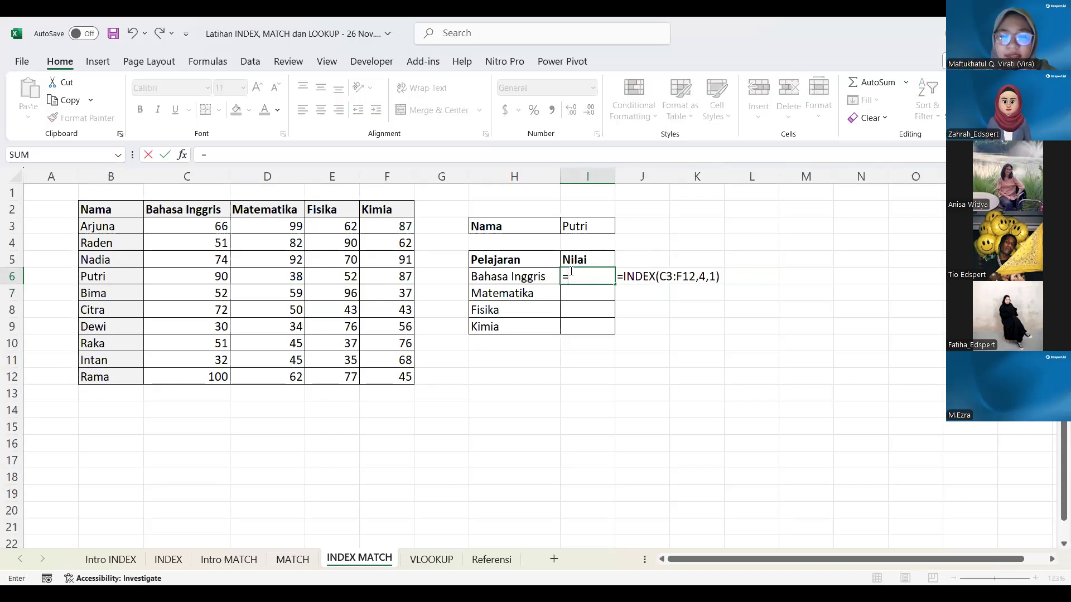
{"action": "type", "text": "INDEX"}
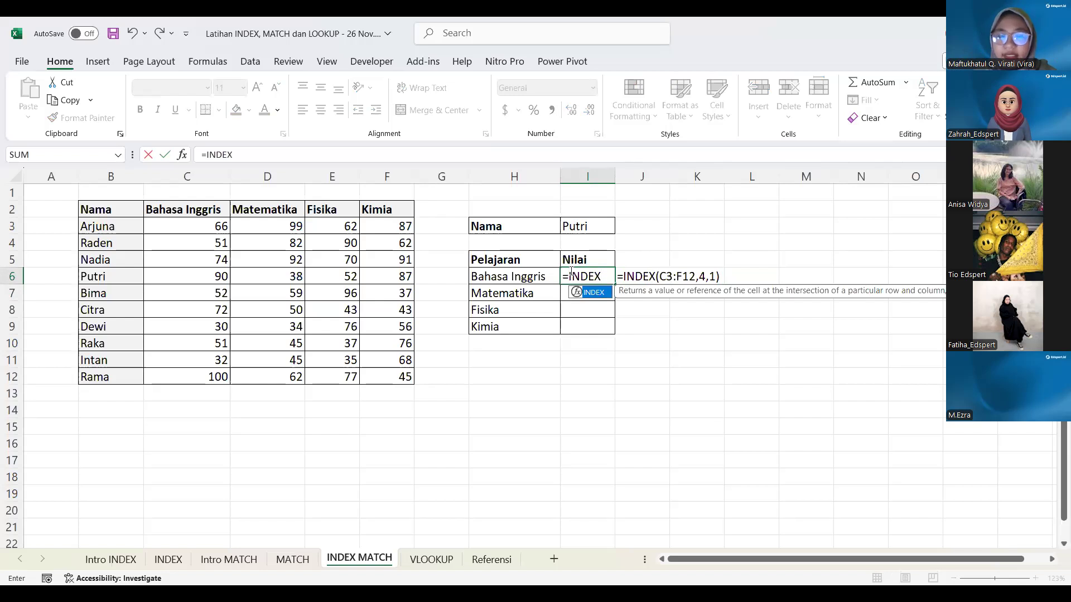
{"action": "type", "text": "("}
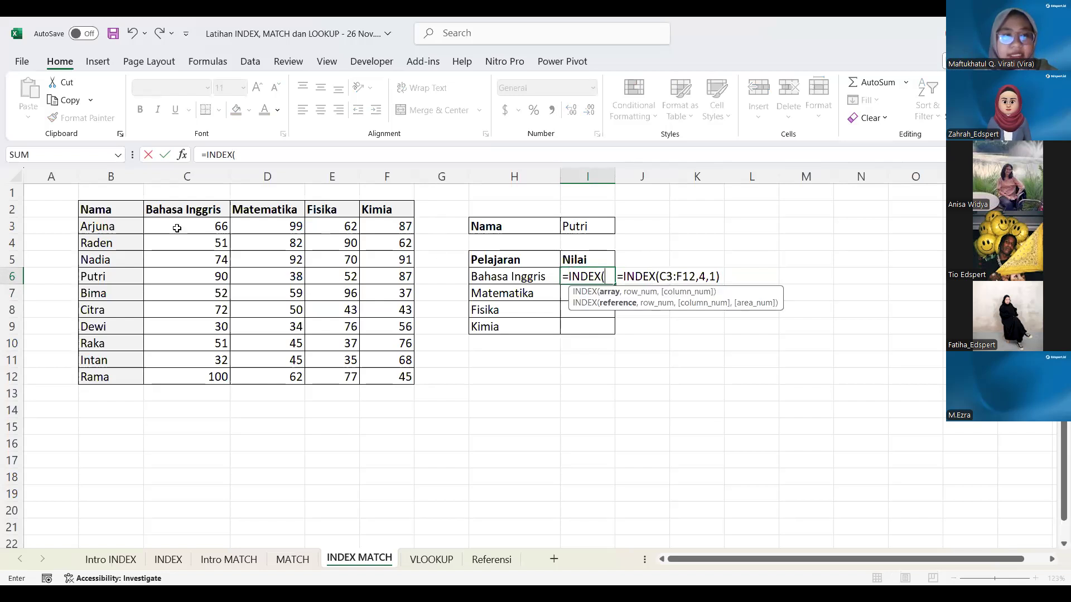
{"action": "left_click", "coordinate": [195, 232]}
{"action": "left_click", "coordinate": [399, 379], "text": "shift"}
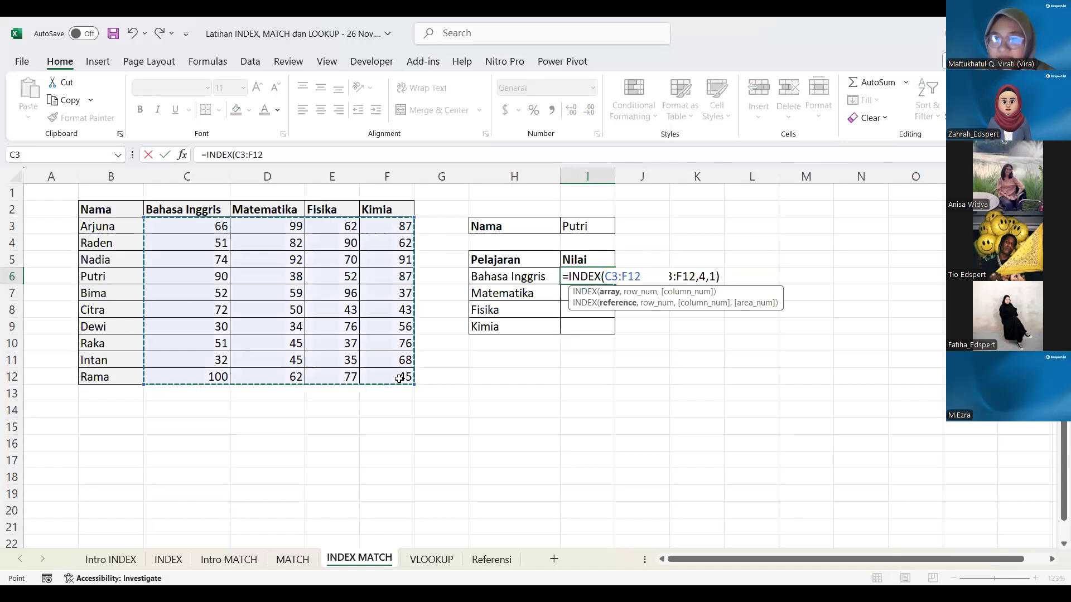
{"action": "type", "text": ","}
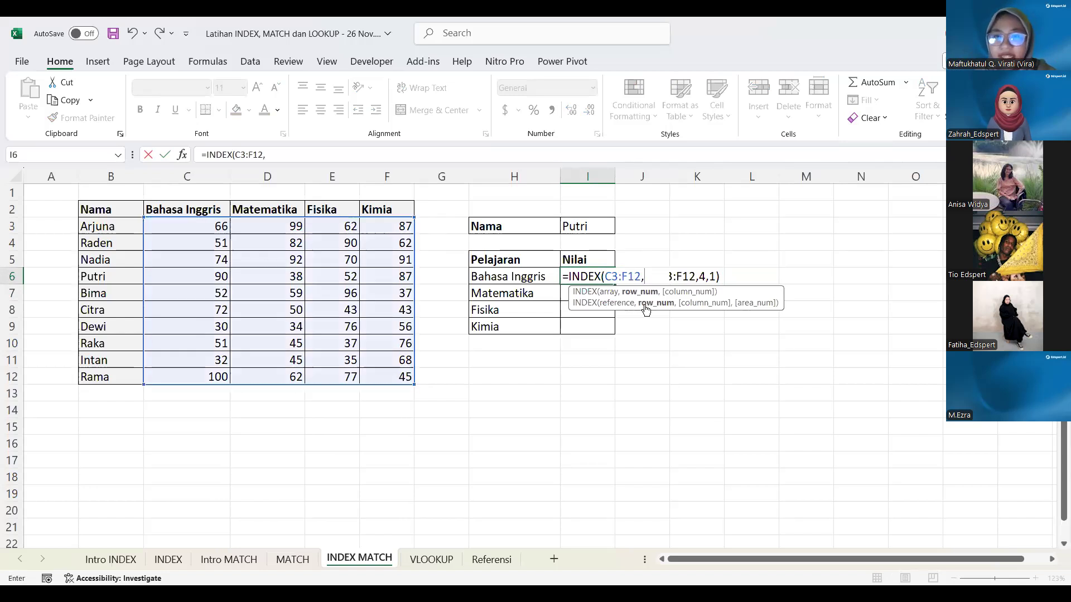
{"action": "type", "text": "4,1"}
{"action": "key", "text": "Left"}
{"action": "key", "text": "Left"}
{"action": "key", "text": "Right"}
{"action": "key", "text": "Right"}
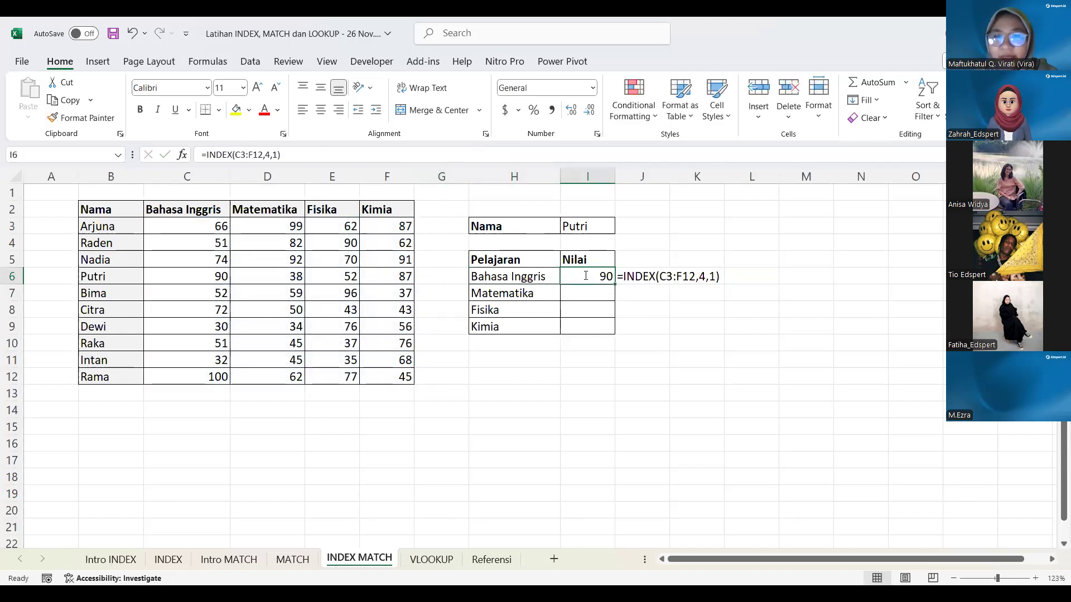
Replace the fixed 4,1 arguments in the I6 INDEX formula with an empty nested MATCH().
{"action": "key", "text": "F2"}
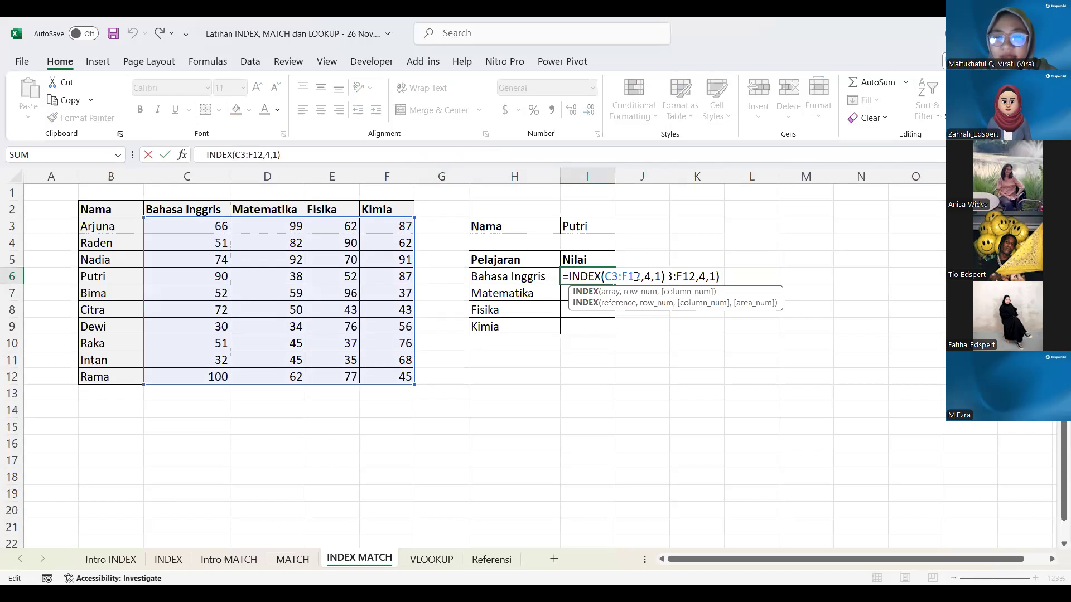
{"action": "key", "text": "BackSpace"}
{"action": "key", "text": "BackSpace"}
{"action": "key", "text": "BackSpace"}
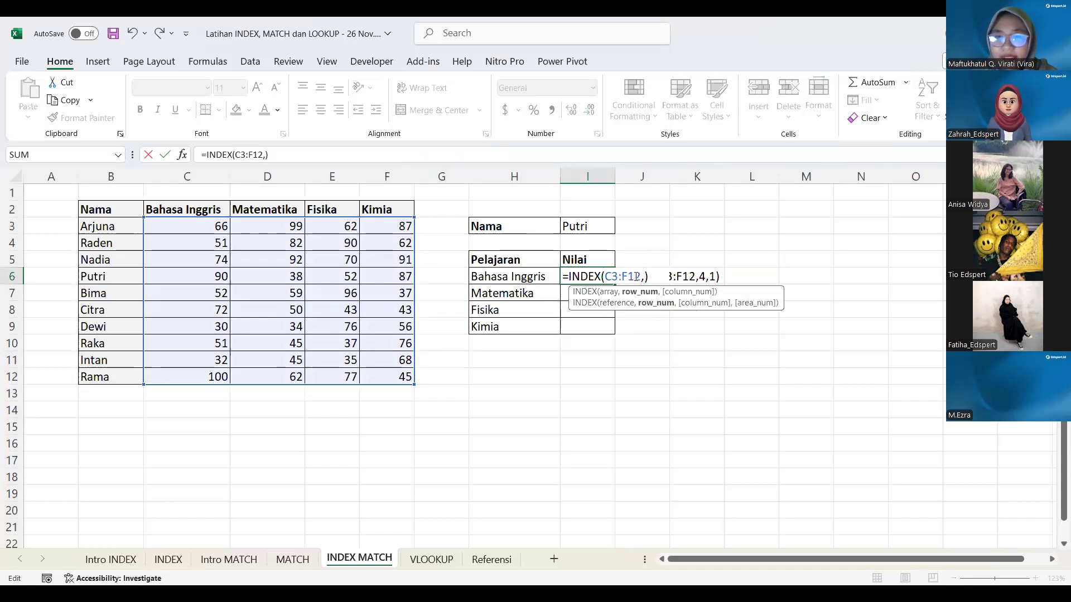
{"action": "type", "text": "MATCH"}
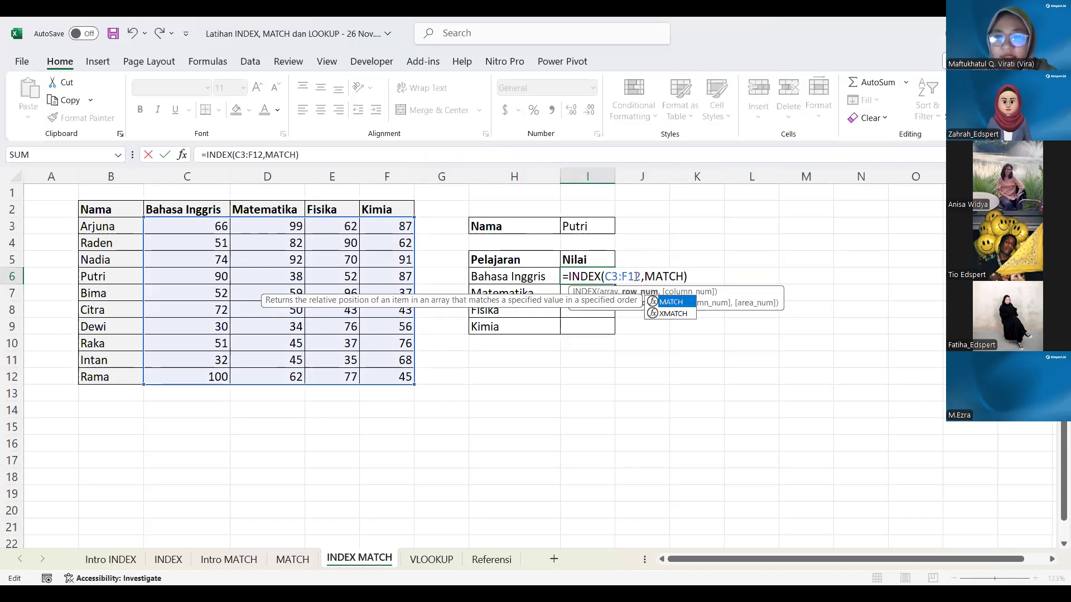
{"action": "type", "text": "("}
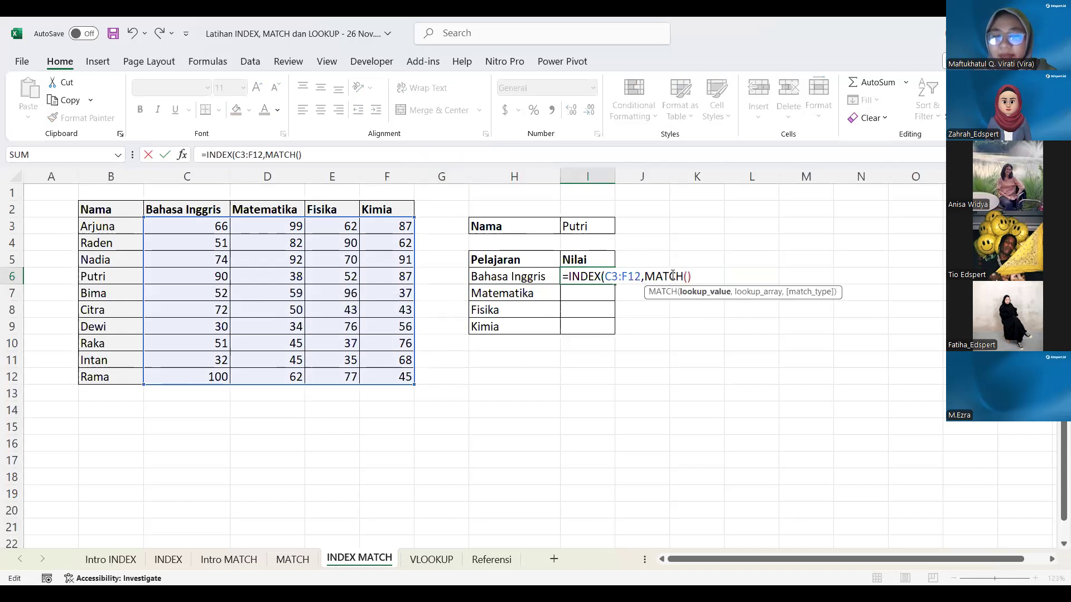
{"action": "type", "text": "))"}
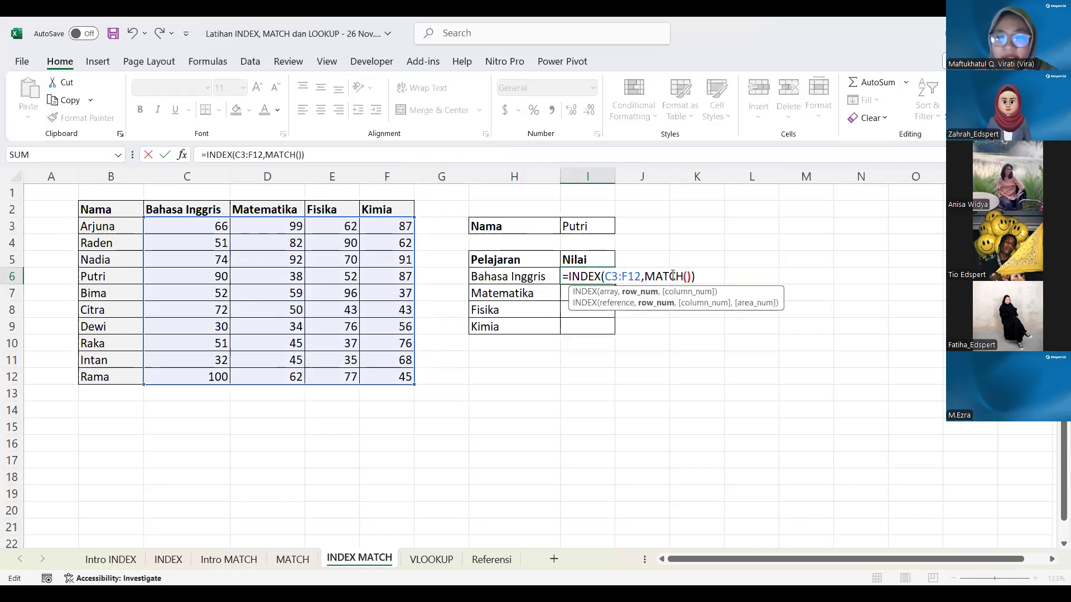
{"action": "key", "text": "Left"}
{"action": "key", "text": "Left"}
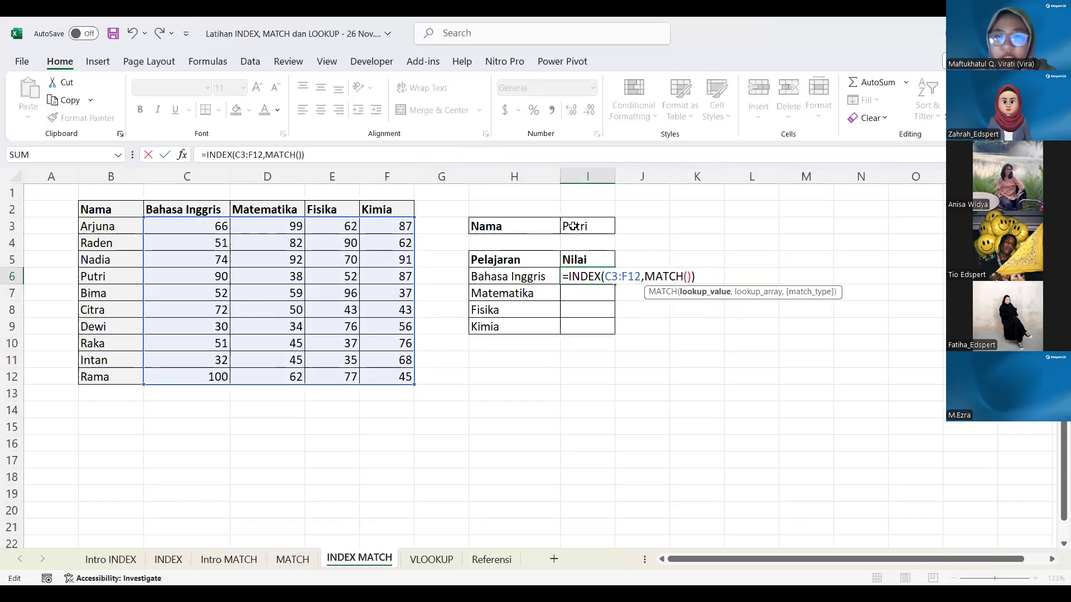
Fill the nested MATCH in I6 with I3,B3:B12,0 as the row lookup and commit the formula.
{"action": "left_click", "coordinate": [574, 227]}
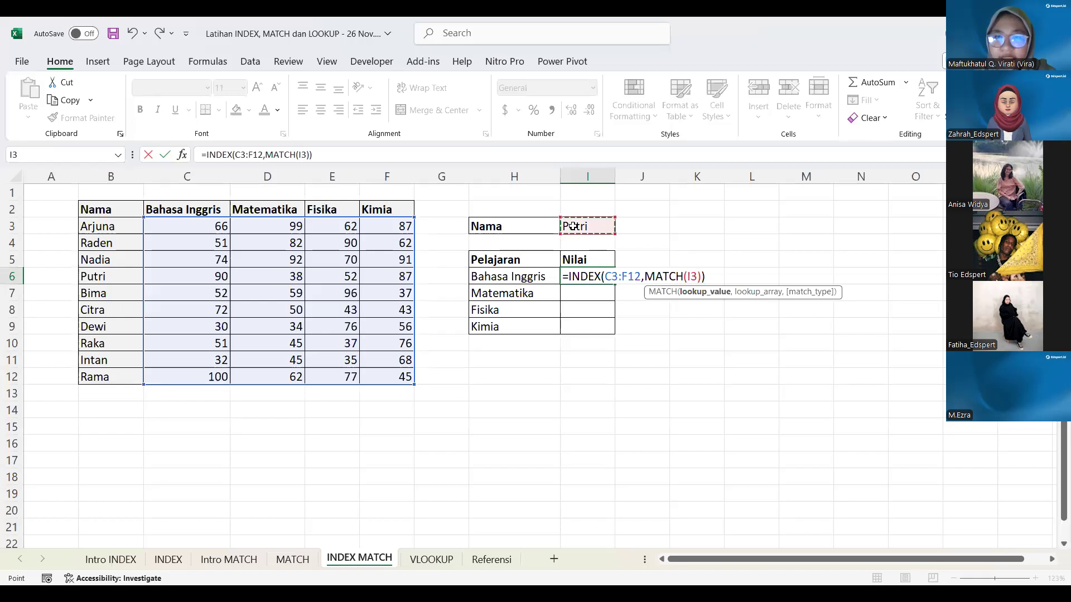
{"action": "type", "text": ","}
{"action": "left_click", "coordinate": [110, 226]}
{"action": "left_click", "coordinate": [127, 379], "text": "shift"}
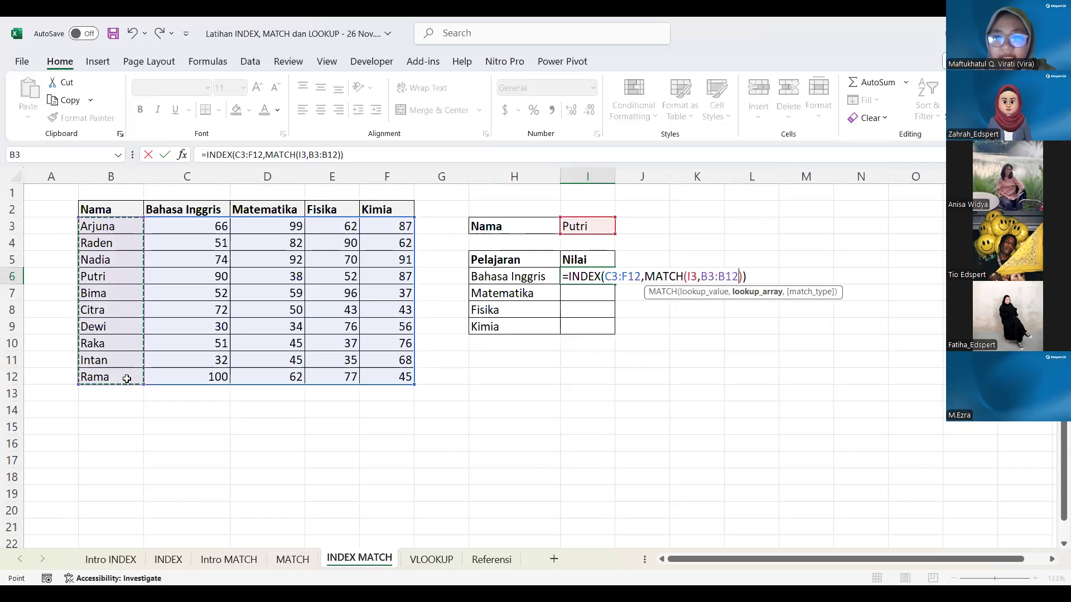
{"action": "type", "text": ",0"}
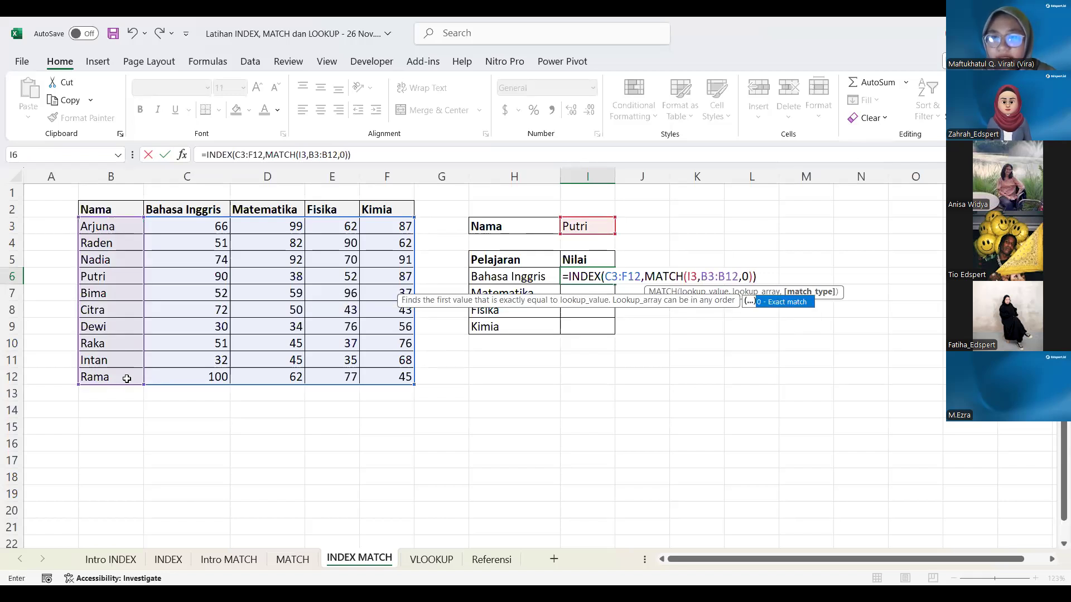
{"action": "key", "text": "ctrl+Return"}
Add MATCH(H6,C2:F2,0) as the column argument of the INDEX formula in I6 and commit it.
{"action": "double_click", "coordinate": [607, 277]}
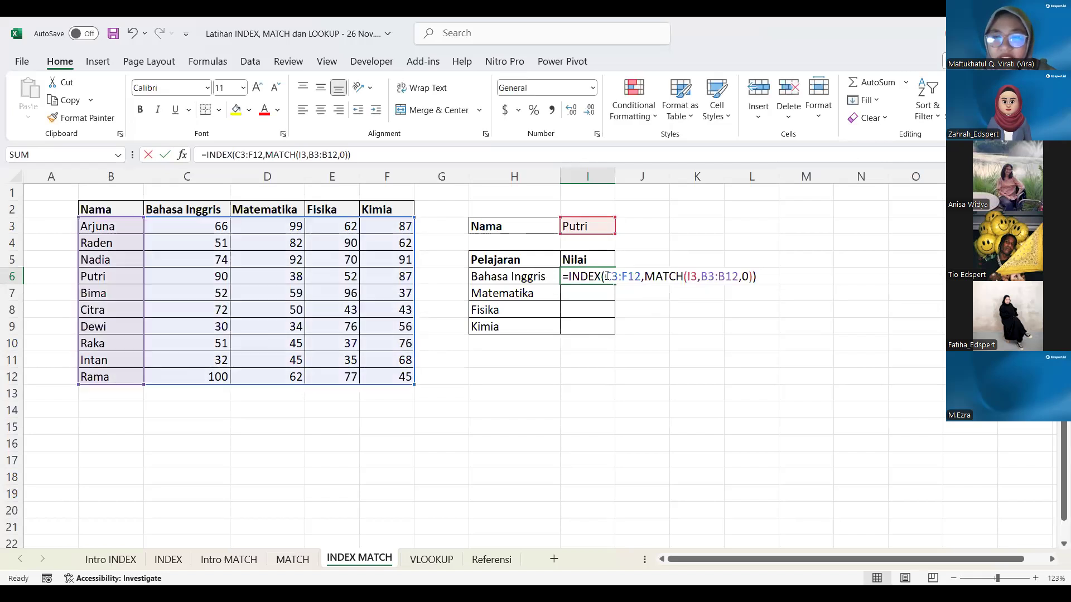
{"action": "left_click", "coordinate": [746, 282]}
{"action": "key", "text": "Delete"}
{"action": "key", "text": "Delete"}
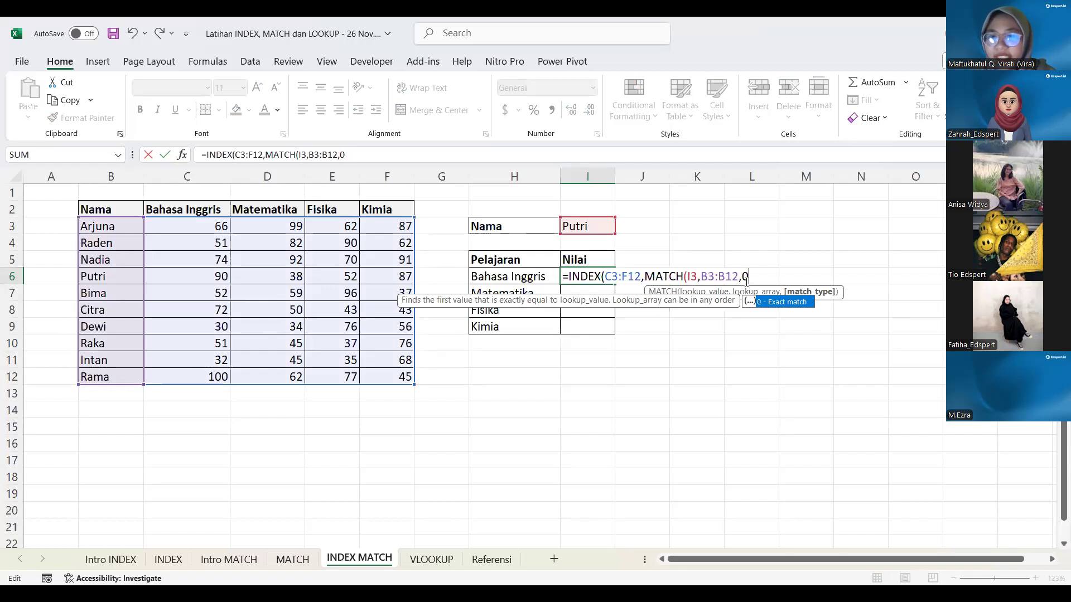
{"action": "type", "text": "),"}
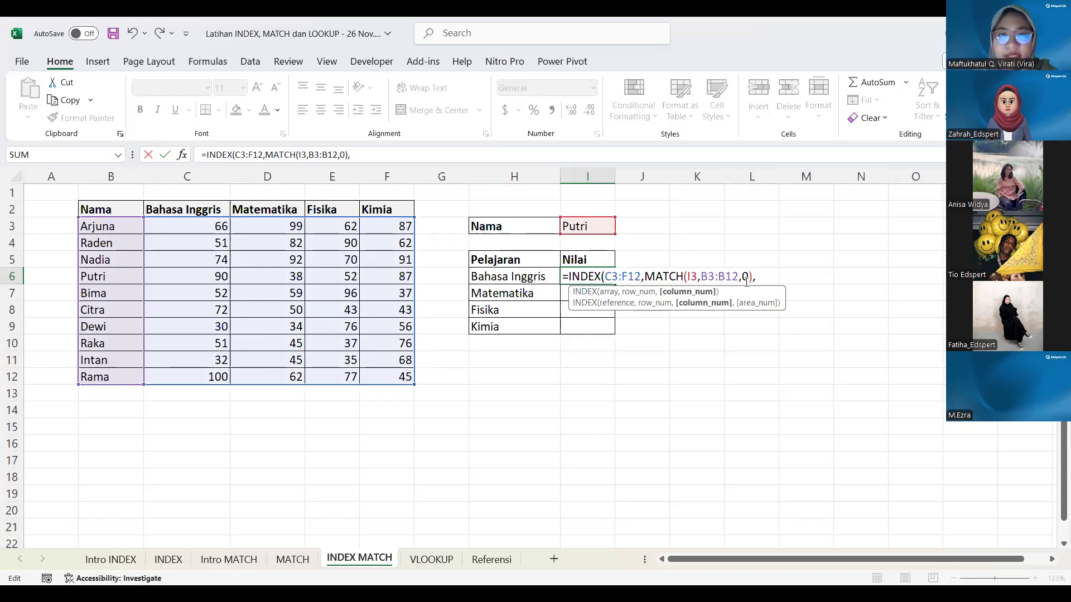
{"action": "type", "text": "MATCH("}
{"action": "left_click", "coordinate": [518, 277]}
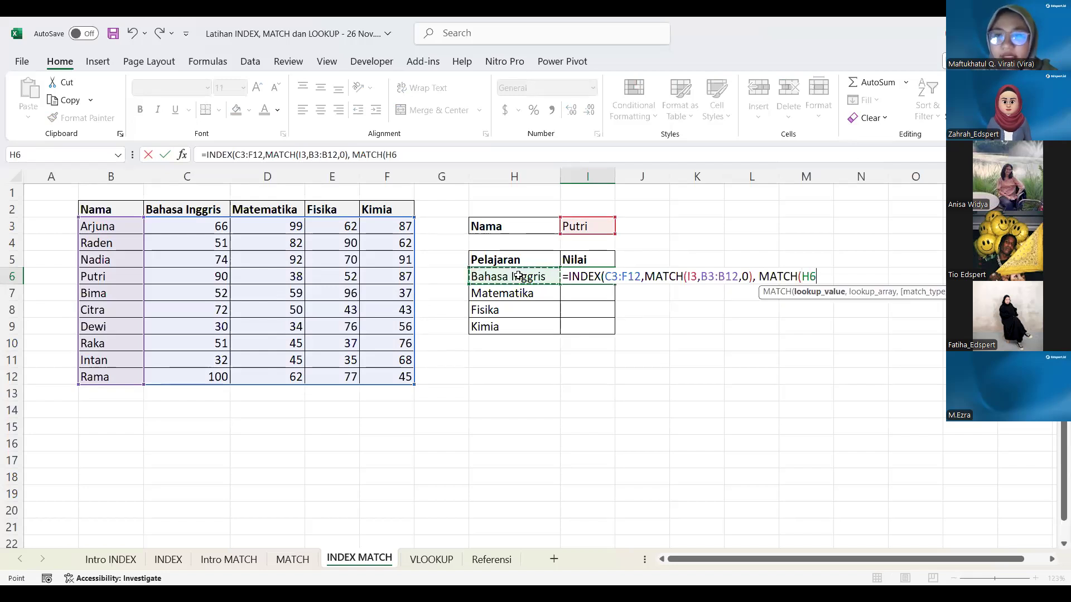
{"action": "type", "text": ","}
{"action": "left_click", "coordinate": [186, 211]}
{"action": "left_click_drag", "start_coordinate": [267, 213], "coordinate": [382, 210]}
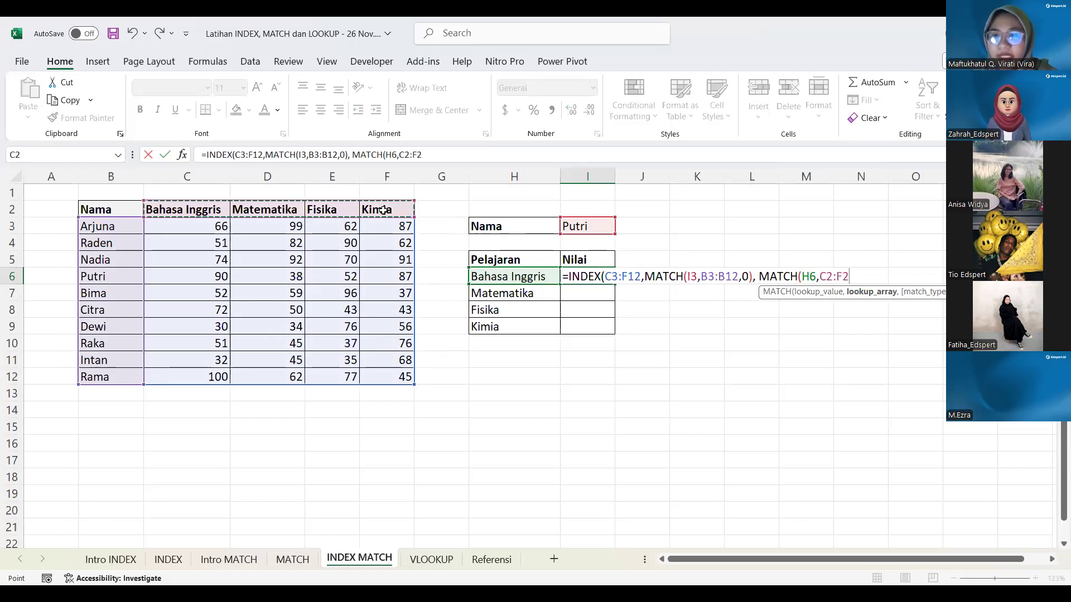
{"action": "type", "text": ",0))"}
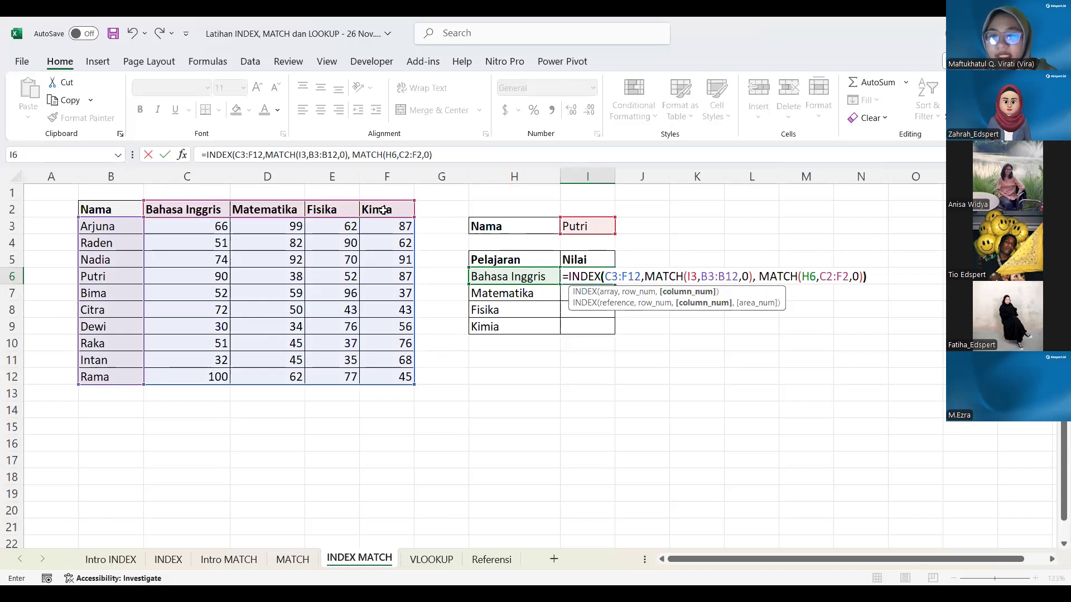
{"action": "key", "text": "Return"}
{"action": "left_click", "coordinate": [646, 276]}
{"action": "key", "text": "Delete"}
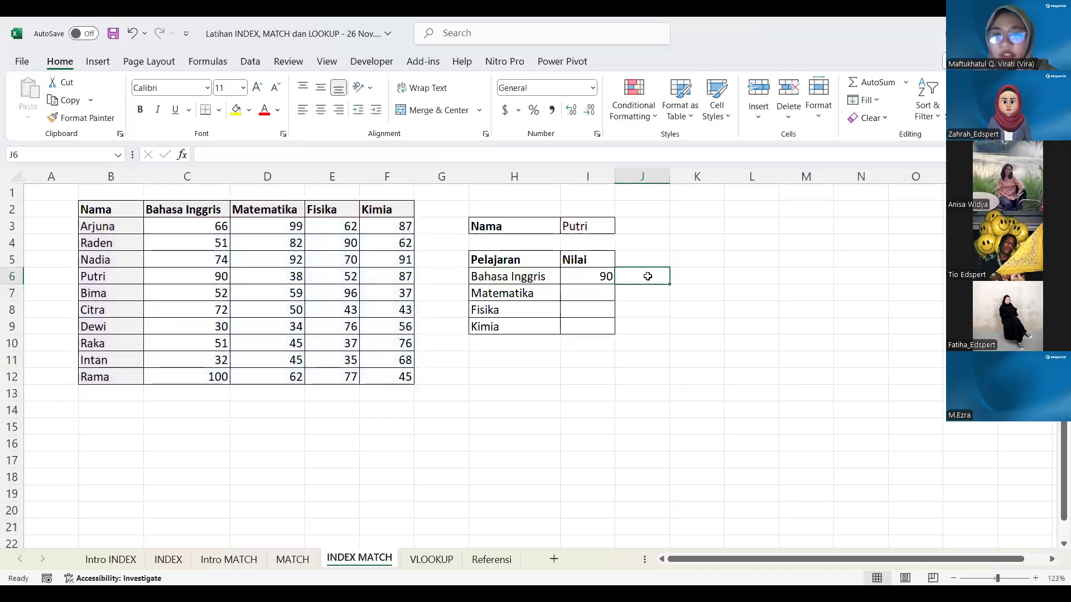
{"action": "type", "text": "="}
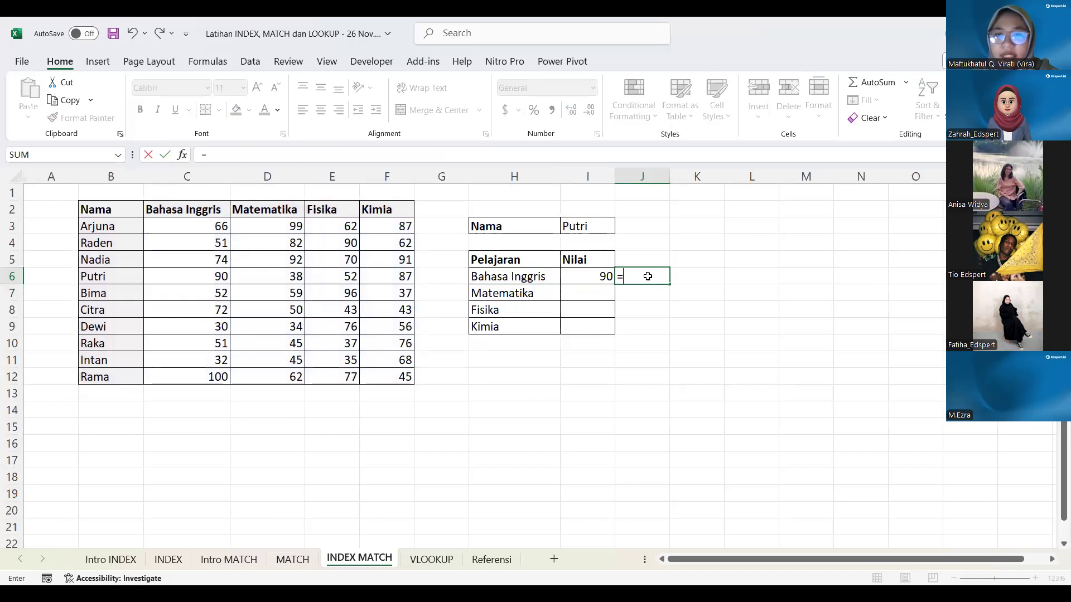
{"action": "type", "text": "FORM"}
{"action": "key", "text": "Return"}
{"action": "left_click", "coordinate": [675, 277]}
{"action": "key", "text": "Left"}
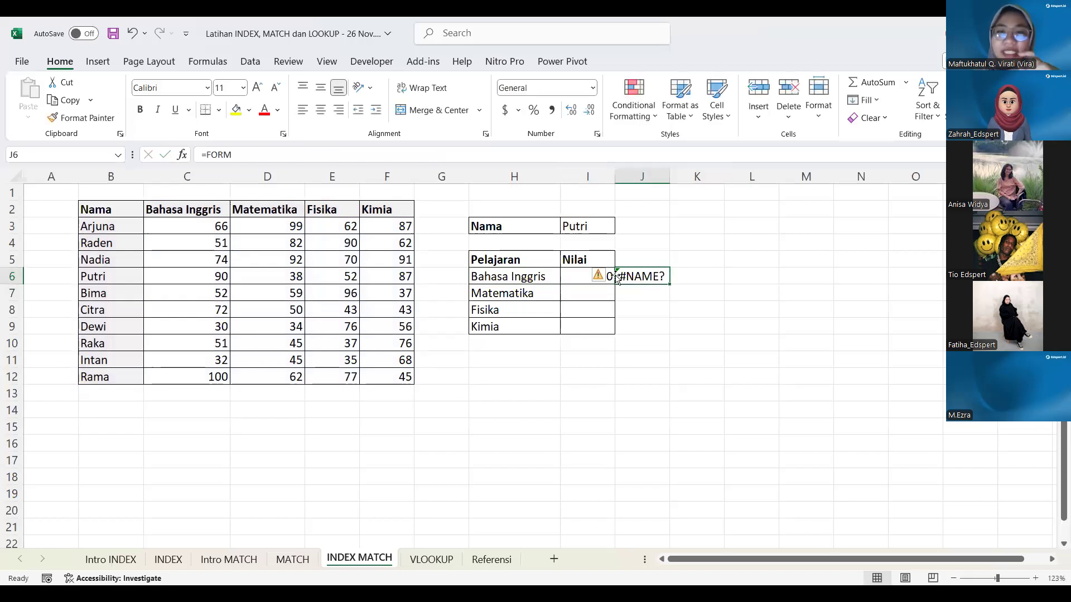
Enter =FORMULATEXT(I6) in J6 to display the Bahasa Inggris formula as text beside it.
{"action": "type", "text": "="}
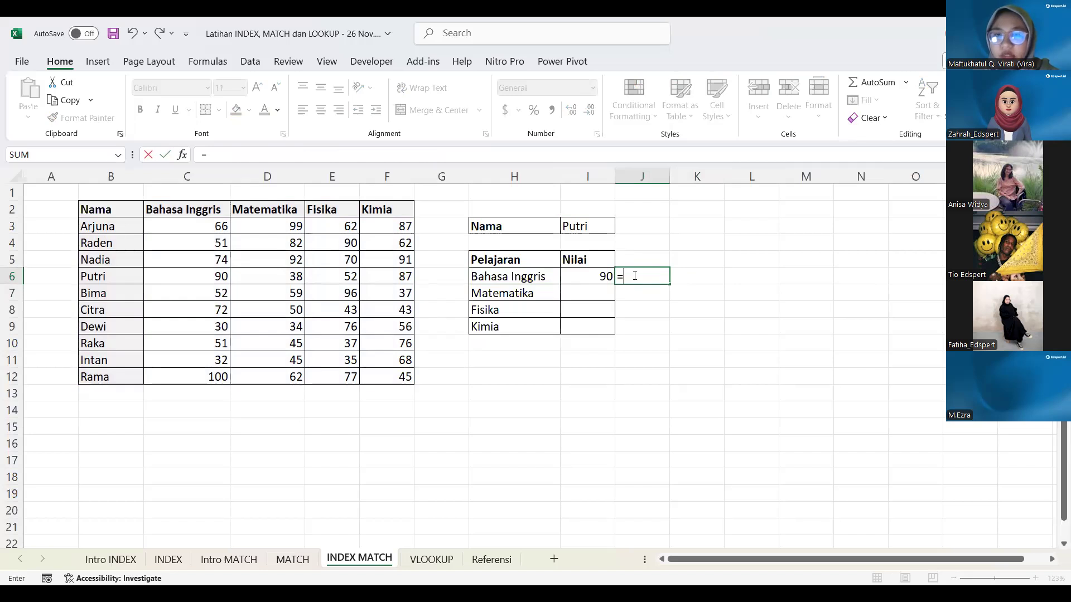
{"action": "type", "text": "FORMULATEXT("}
{"action": "key", "text": "Left"}
{"action": "key", "text": "Return"}
{"action": "left_click", "coordinate": [694, 259]}
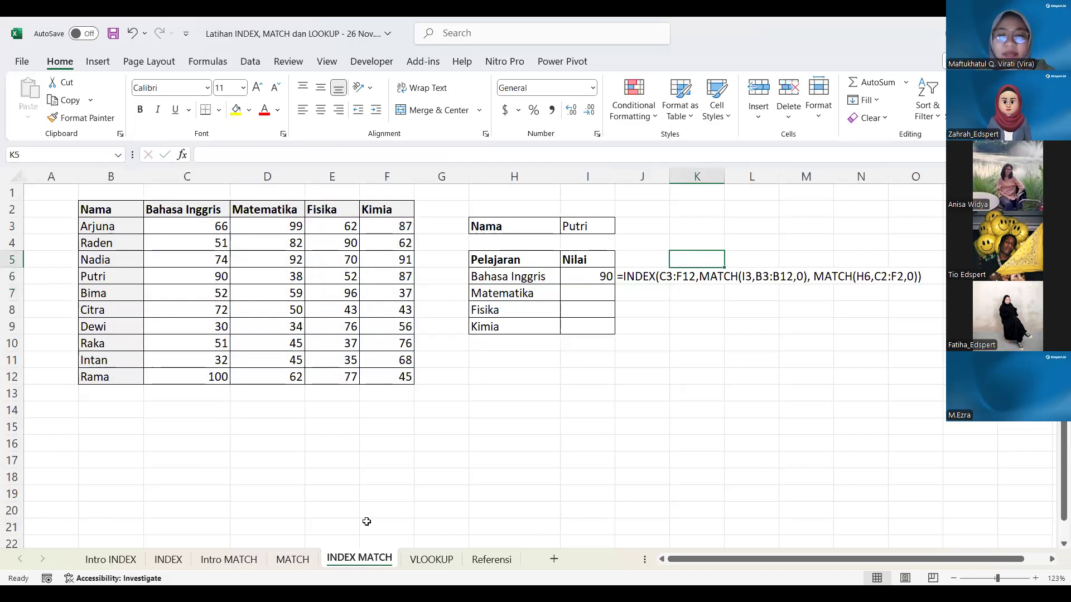
{"action": "left_click", "coordinate": [119, 559]}
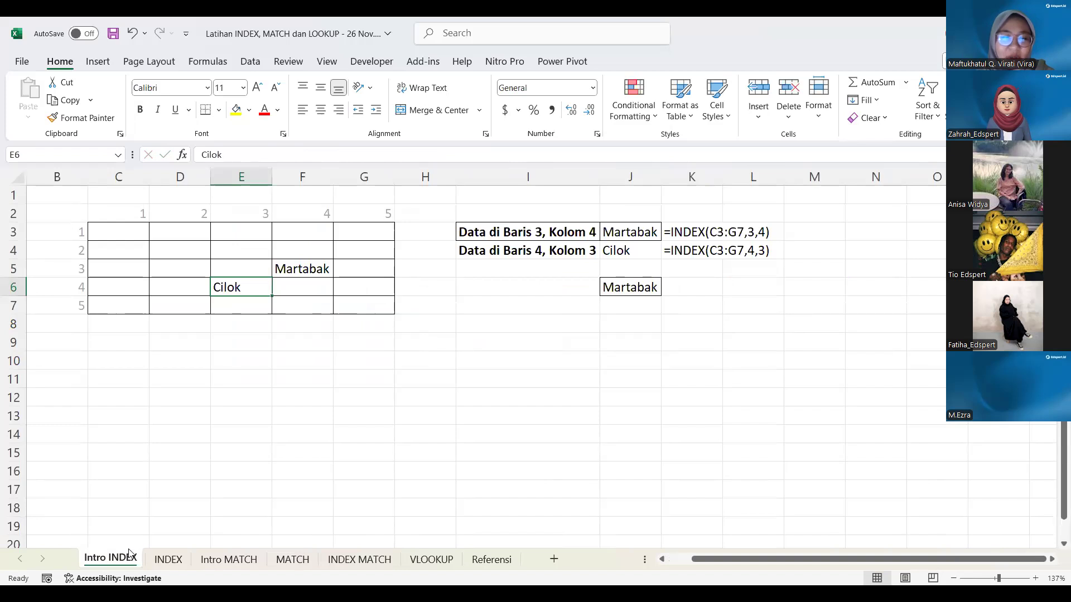
{"action": "left_click", "coordinate": [363, 560]}
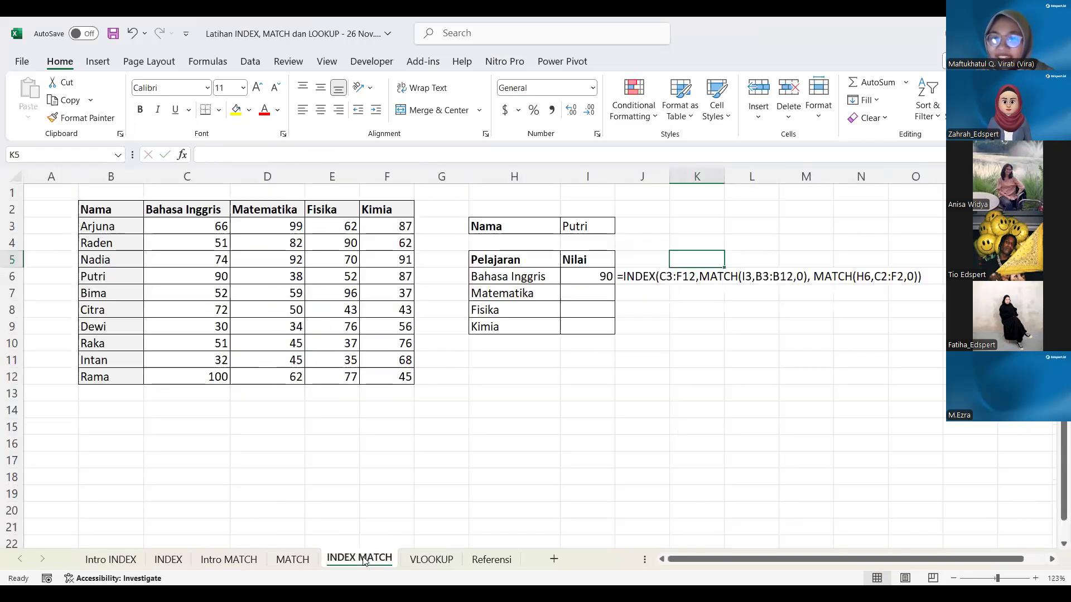
{"action": "left_click", "coordinate": [640, 325]}
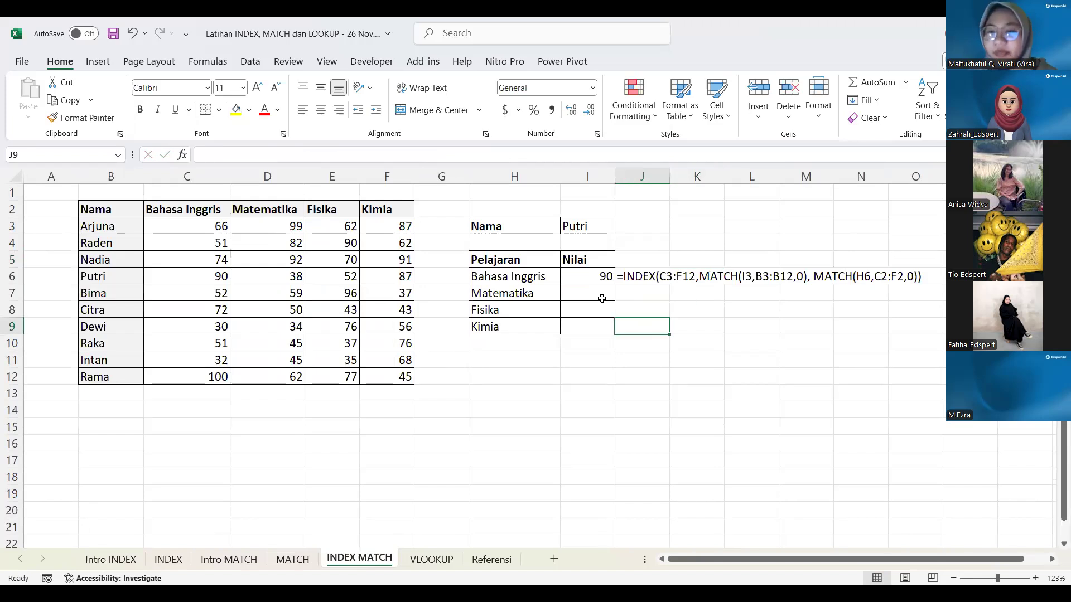
Clear I6 and begin a new INDEX formula there with the score range C3:F12 as its array.
{"action": "left_click", "coordinate": [577, 272]}
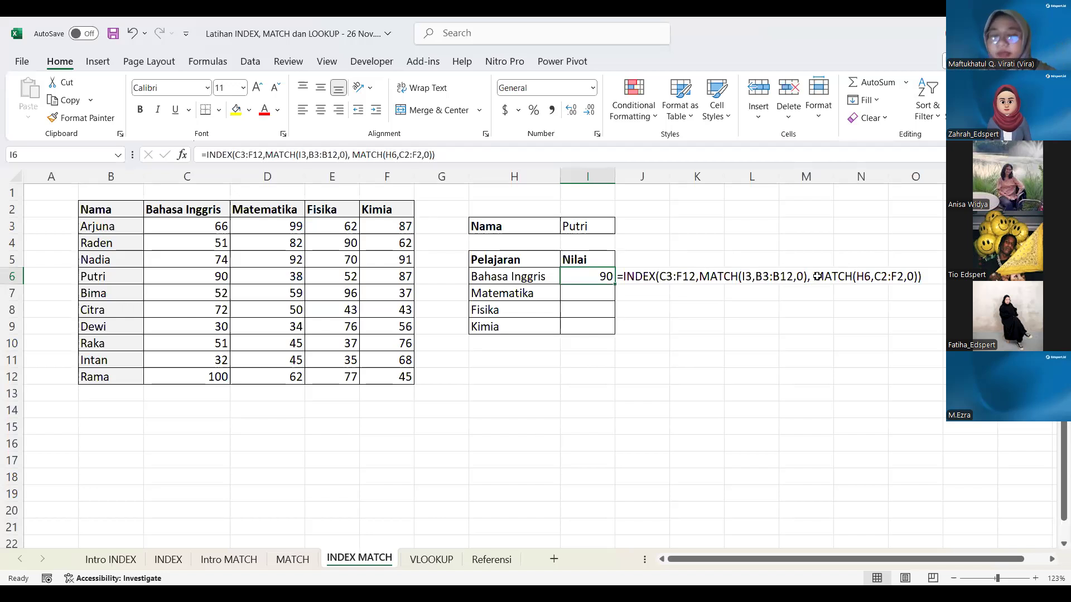
{"action": "key", "text": "BackSpace"}
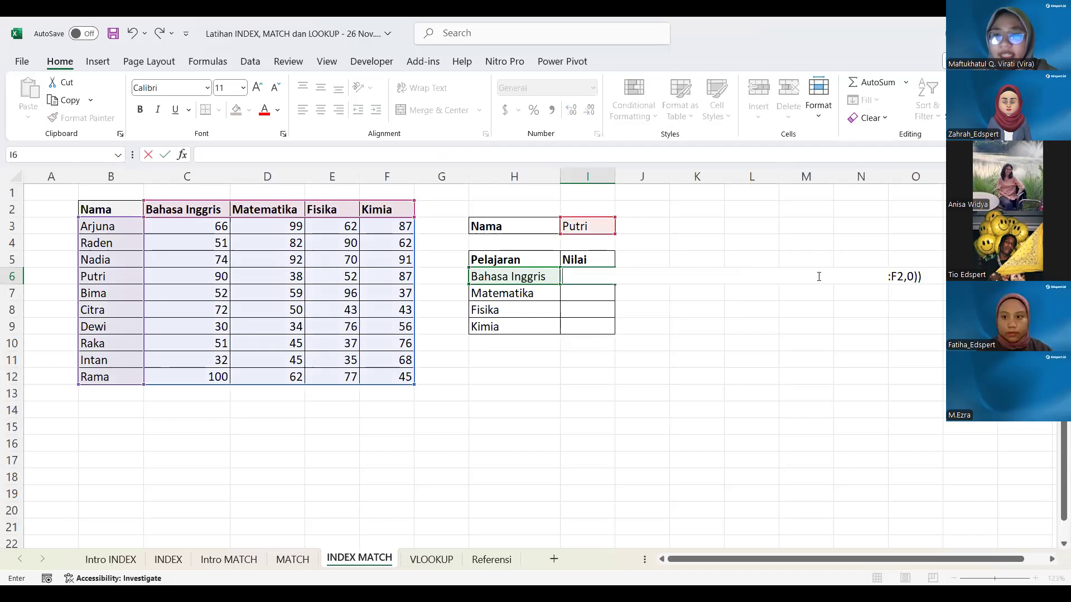
{"action": "type", "text": "="}
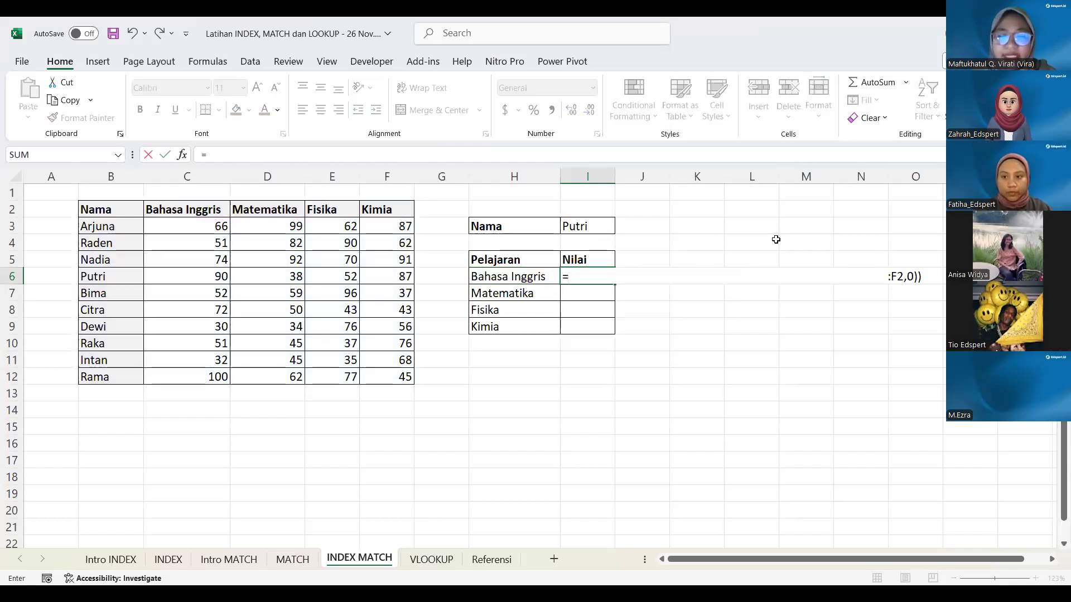
{"action": "type", "text": "INDEX"}
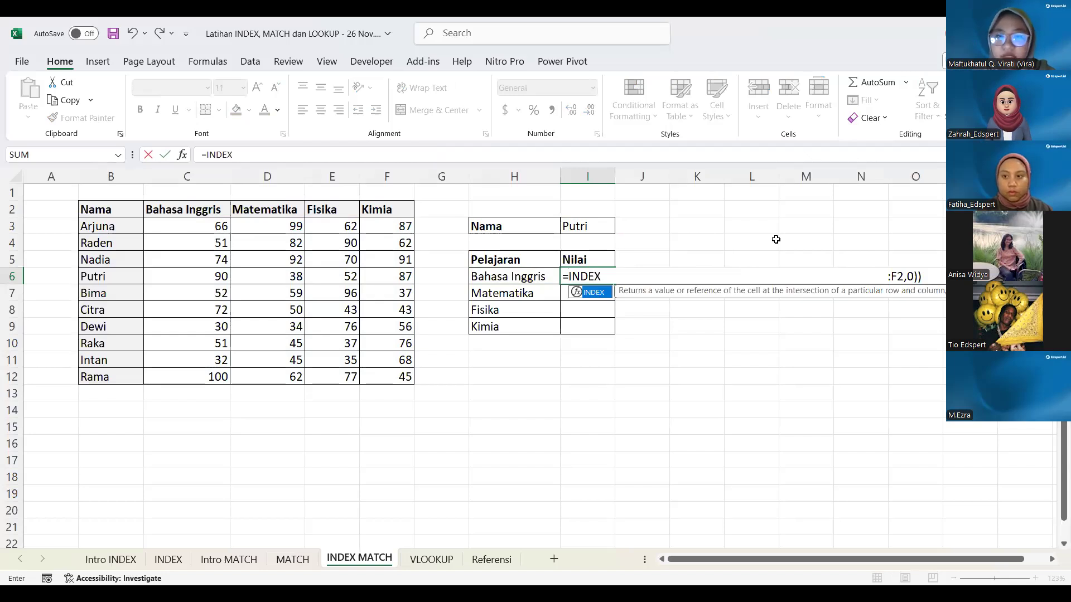
{"action": "type", "text": "("}
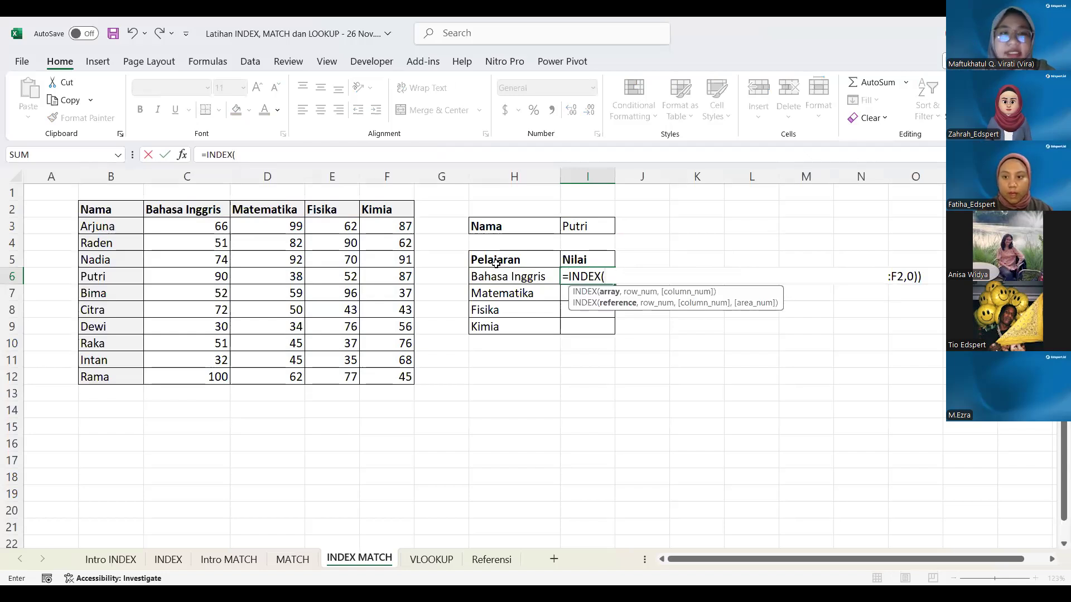
{"action": "left_click", "coordinate": [190, 226]}
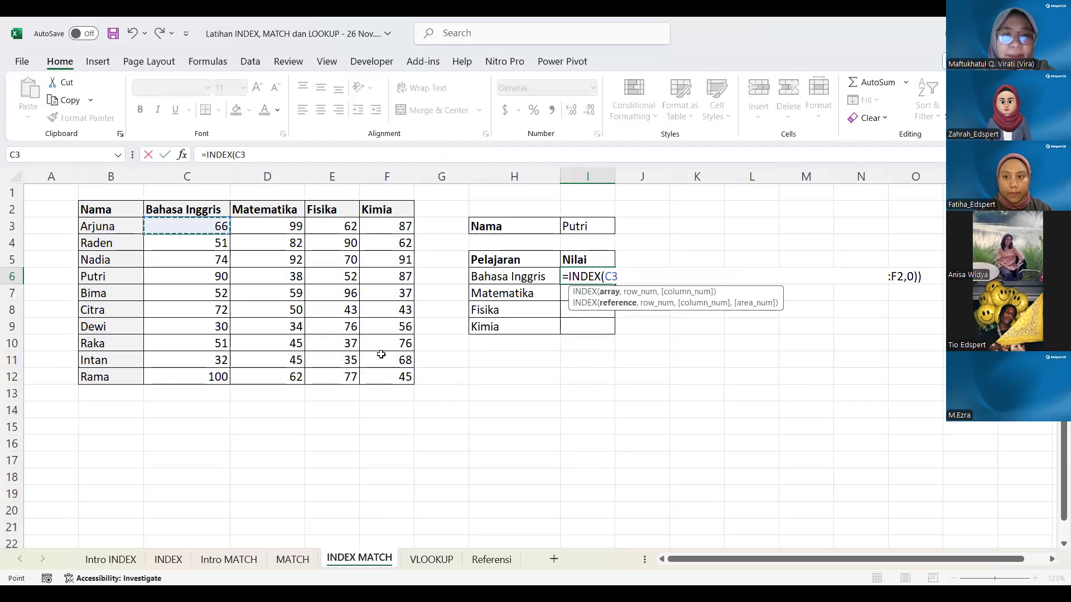
{"action": "left_click_drag", "start_coordinate": [390, 372], "coordinate": [390, 371]}
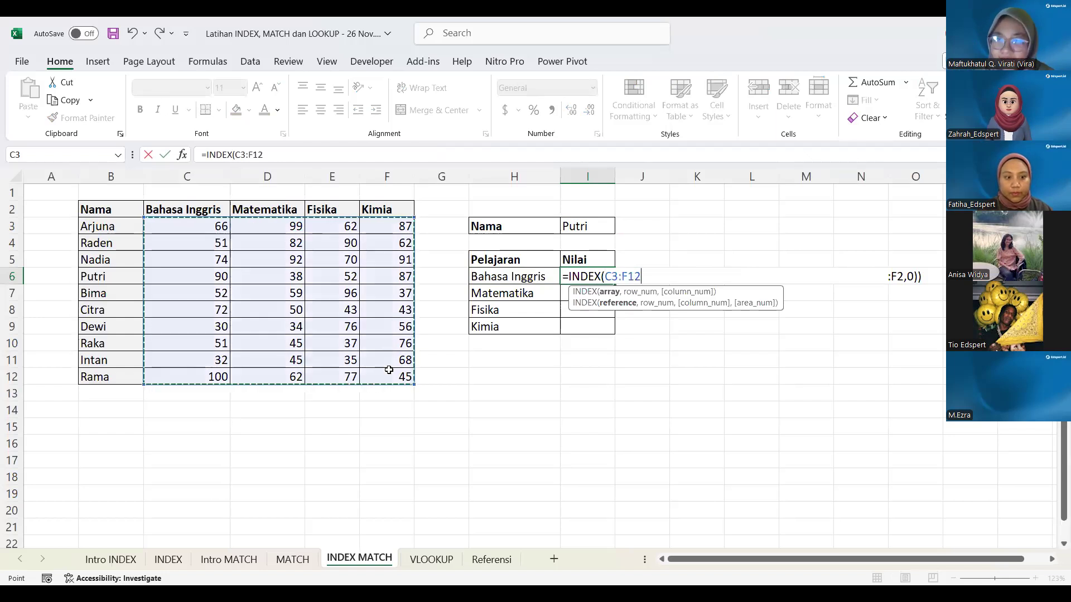
{"action": "type", "text": ","}
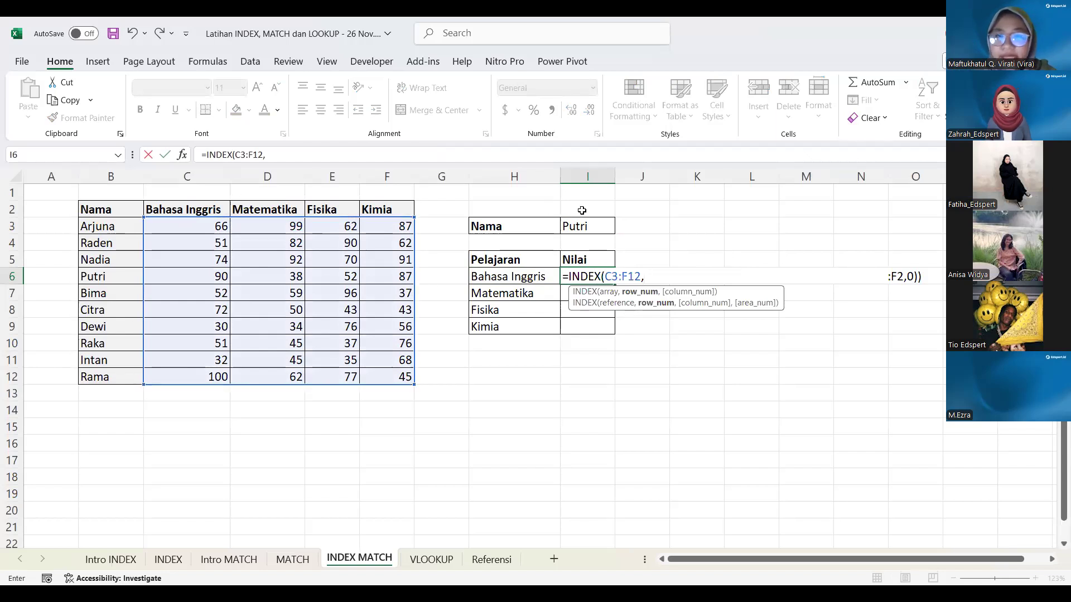
Add MATCH(I3,B3:B12,0) as the row argument of the INDEX formula in I6.
{"action": "type", "text": "MATCH("}
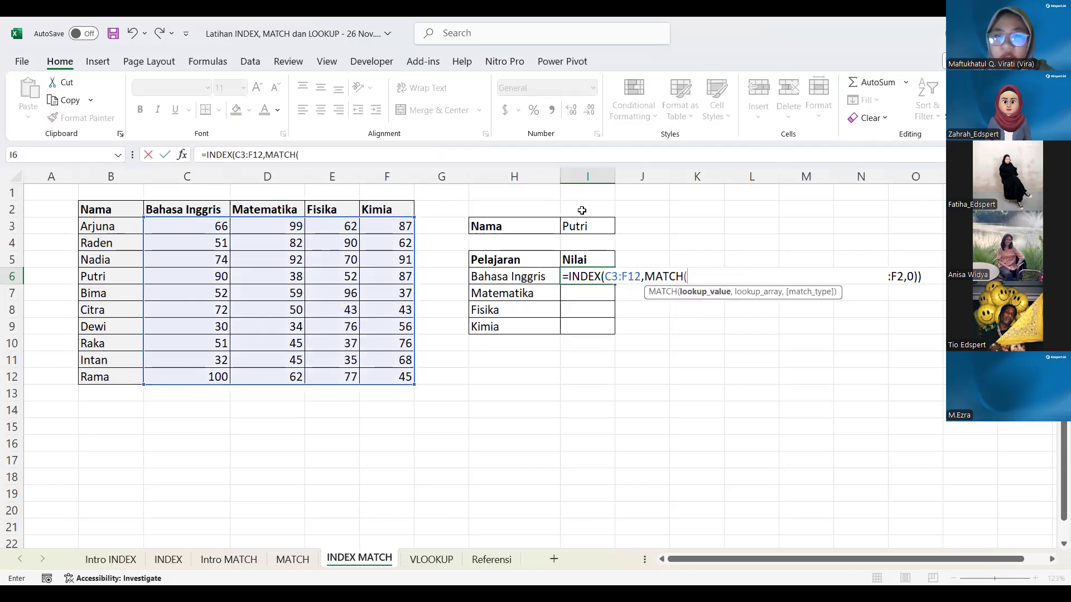
{"action": "left_click", "coordinate": [610, 227]}
{"action": "type", "text": ","}
{"action": "left_click_drag", "start_coordinate": [111, 226], "coordinate": [115, 374]}
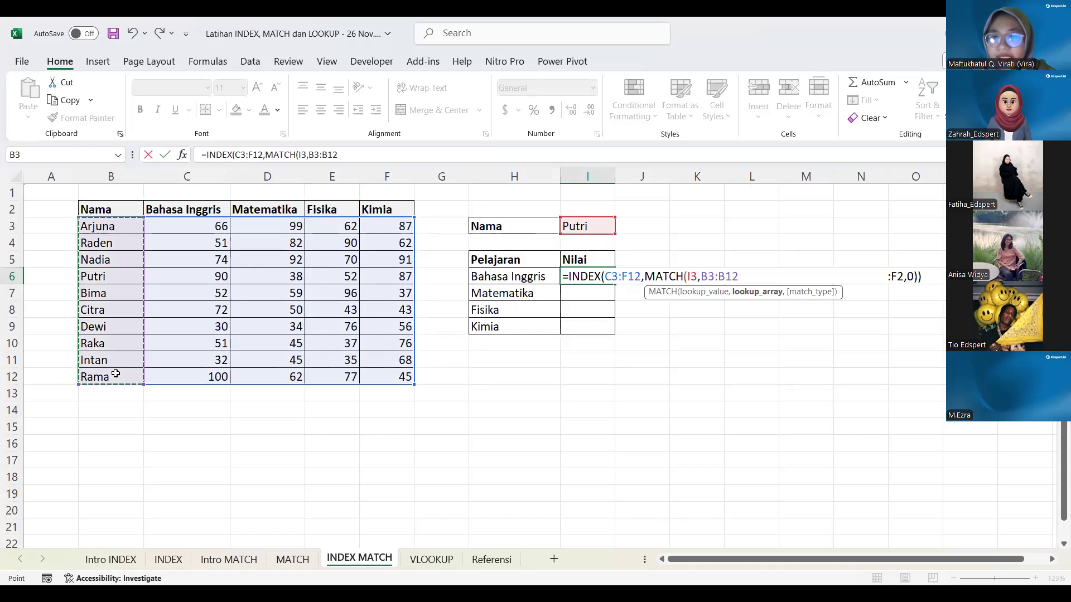
{"action": "type", "text": ",0),"}
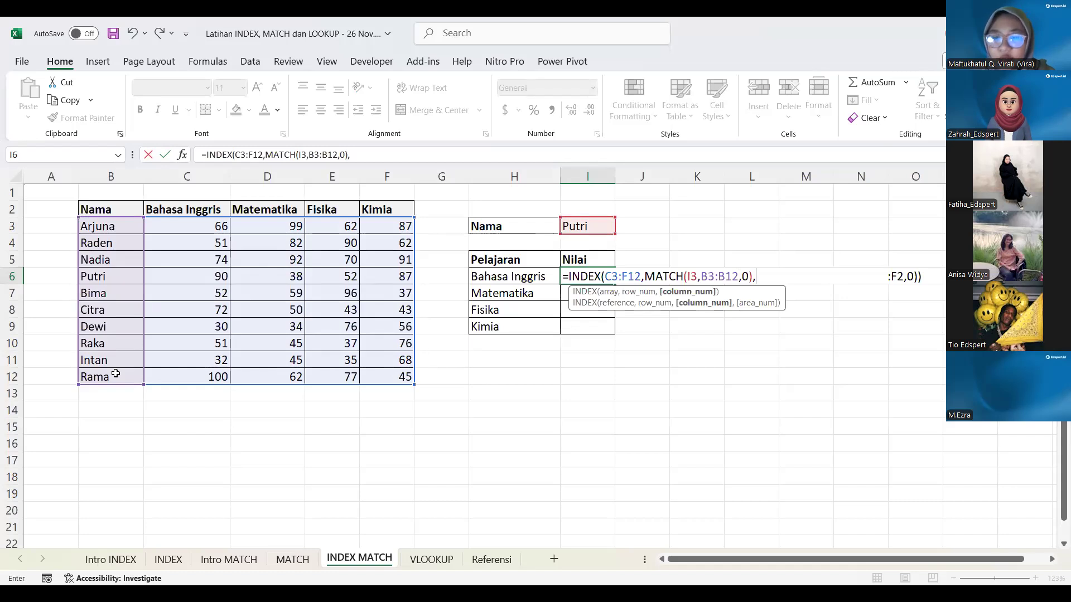
Complete the I6 formula with MATCH(H6,C2:F2,0) as the column argument and commit it.
{"action": "type", "text": "MATCH("}
{"action": "left_click", "coordinate": [520, 275]}
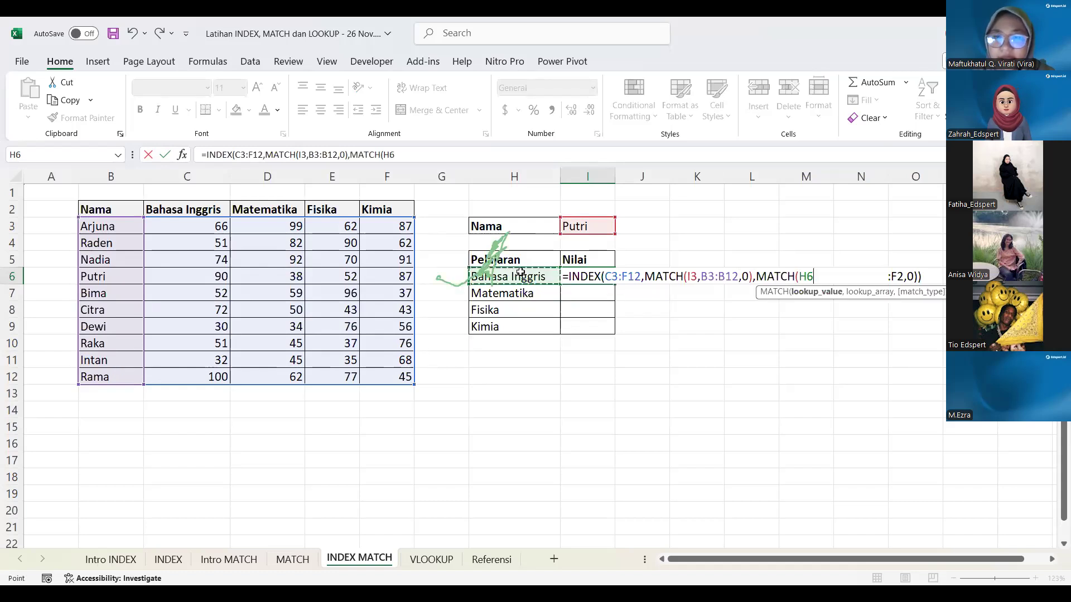
{"action": "type", "text": ","}
{"action": "left_click_drag", "start_coordinate": [180, 209], "coordinate": [384, 218]}
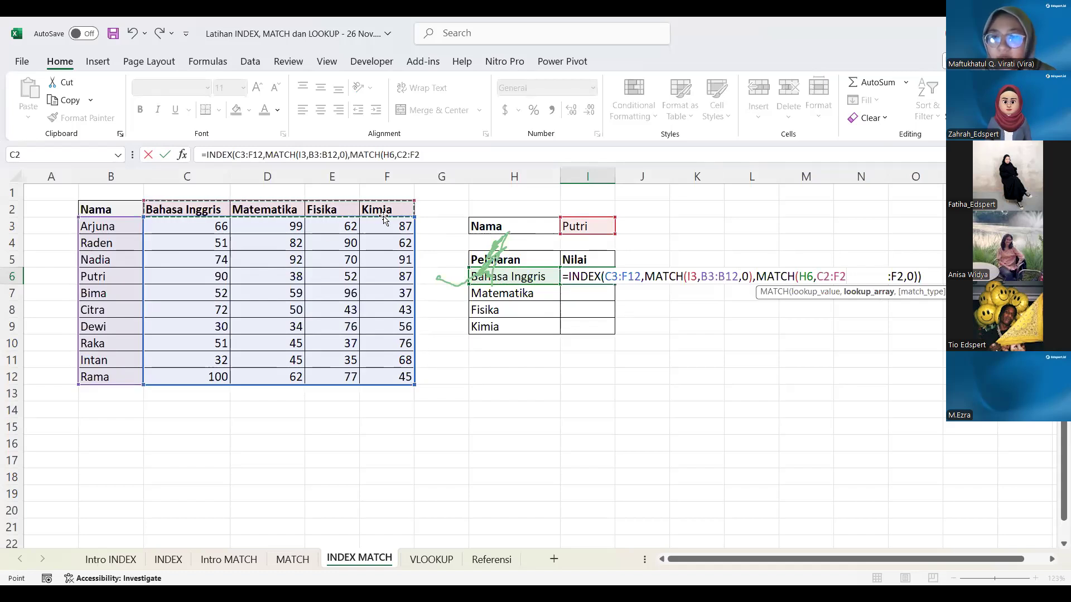
{"action": "type", "text": ",0)"}
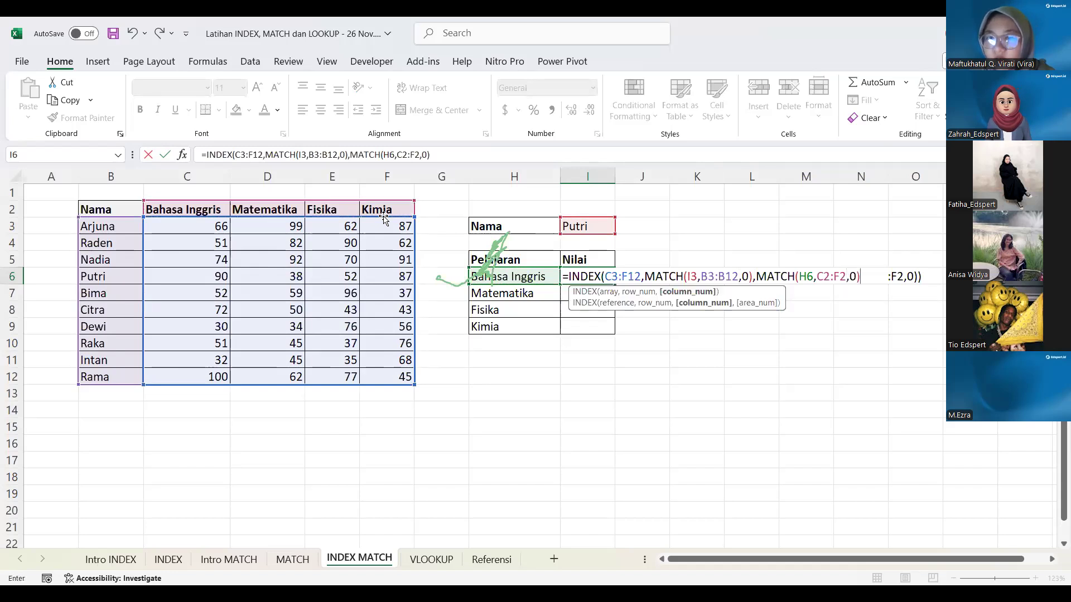
{"action": "type", "text": ")"}
{"action": "key", "text": "Return"}
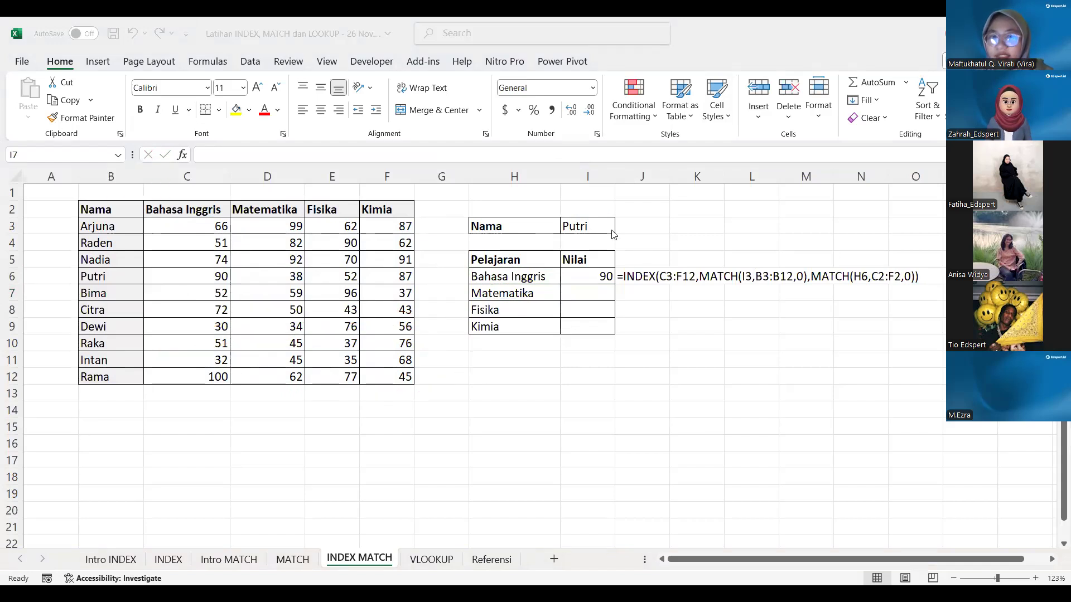
Examine the arguments of the INDEX MATCH formula in I6 and the ranges they reference.
{"action": "left_click", "coordinate": [649, 246]}
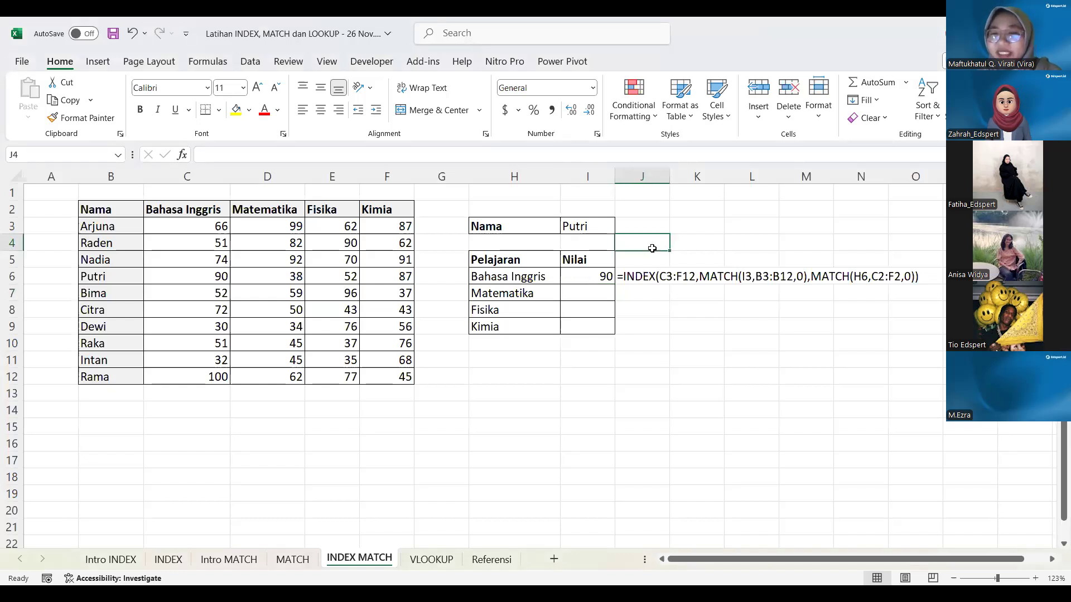
{"action": "left_click", "coordinate": [637, 322]}
{"action": "left_click", "coordinate": [582, 278]}
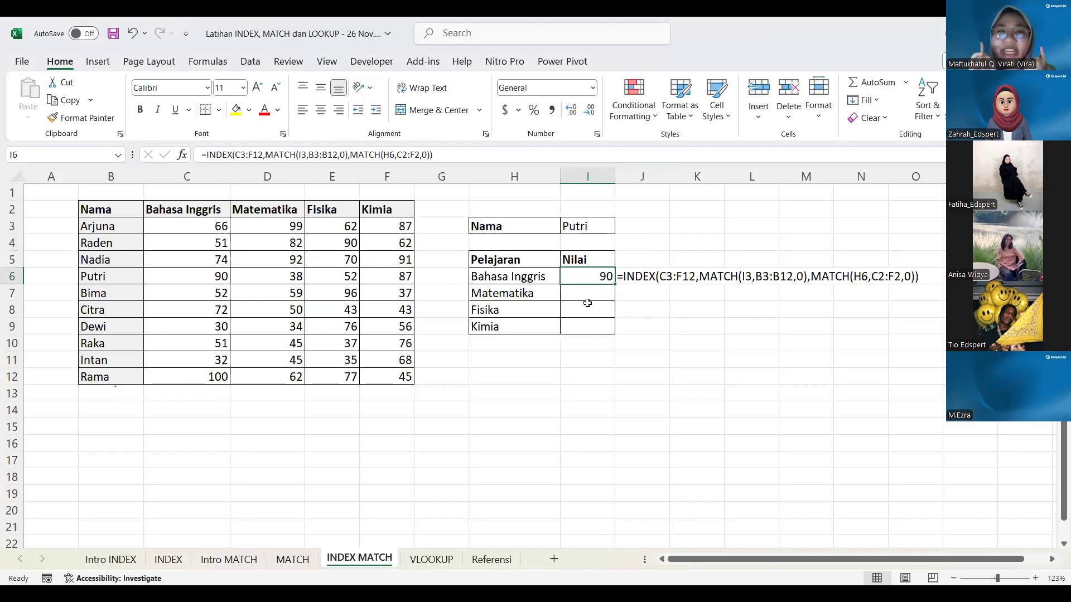
{"action": "double_click", "coordinate": [601, 277]}
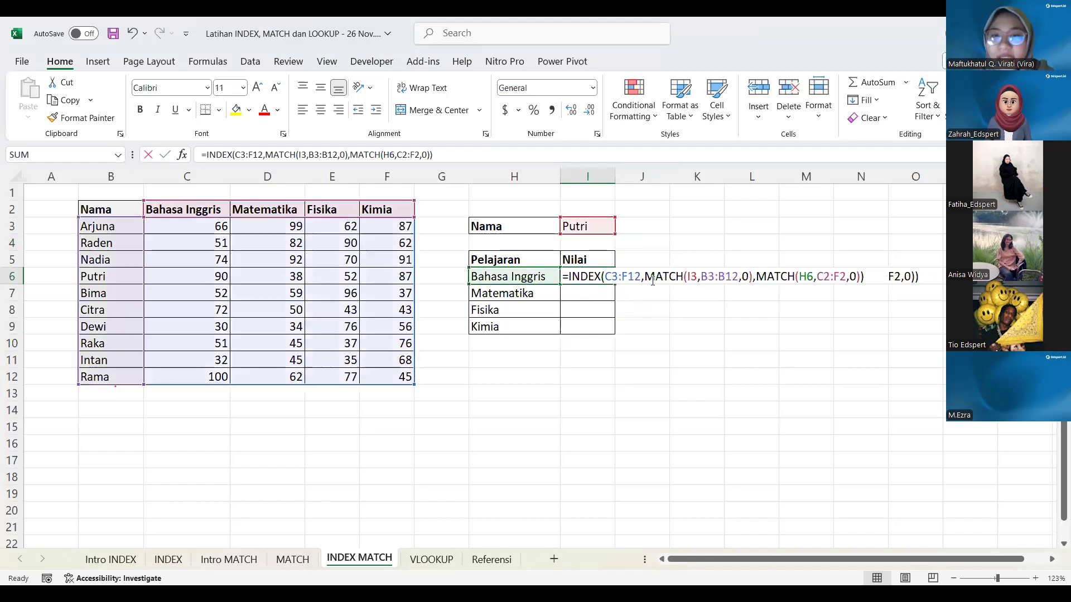
{"action": "left_click", "coordinate": [650, 279]}
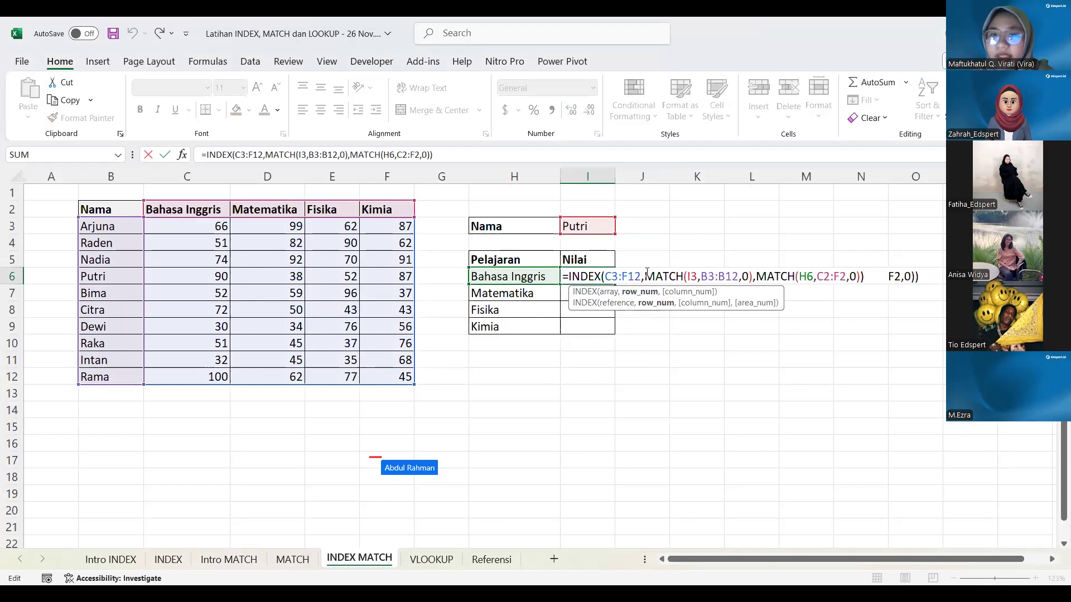
{"action": "key", "text": "Return"}
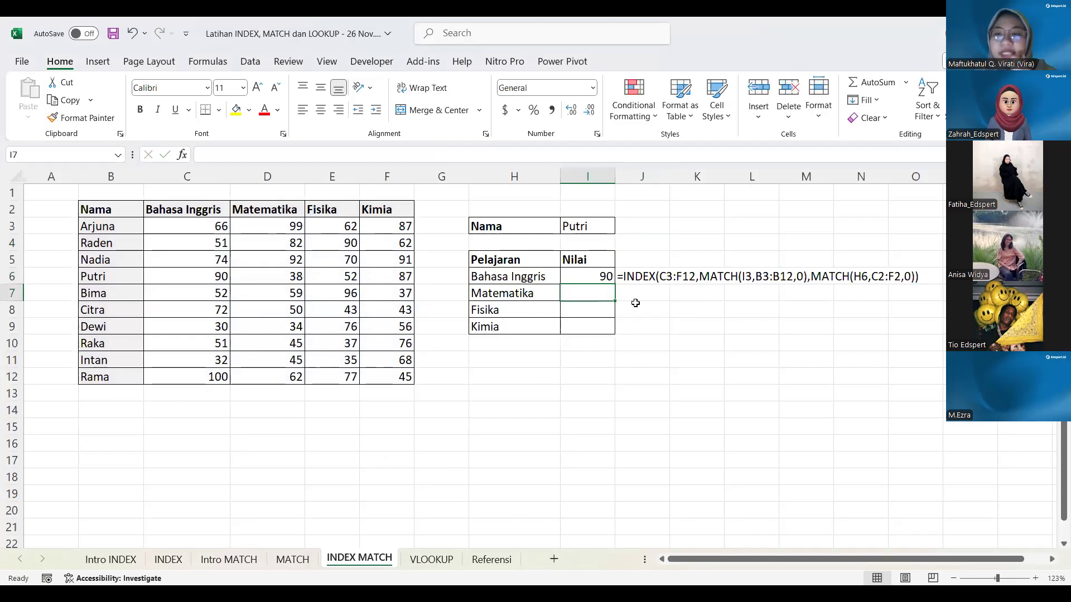
{"action": "left_click", "coordinate": [586, 275]}
{"action": "double_click", "coordinate": [586, 275]}
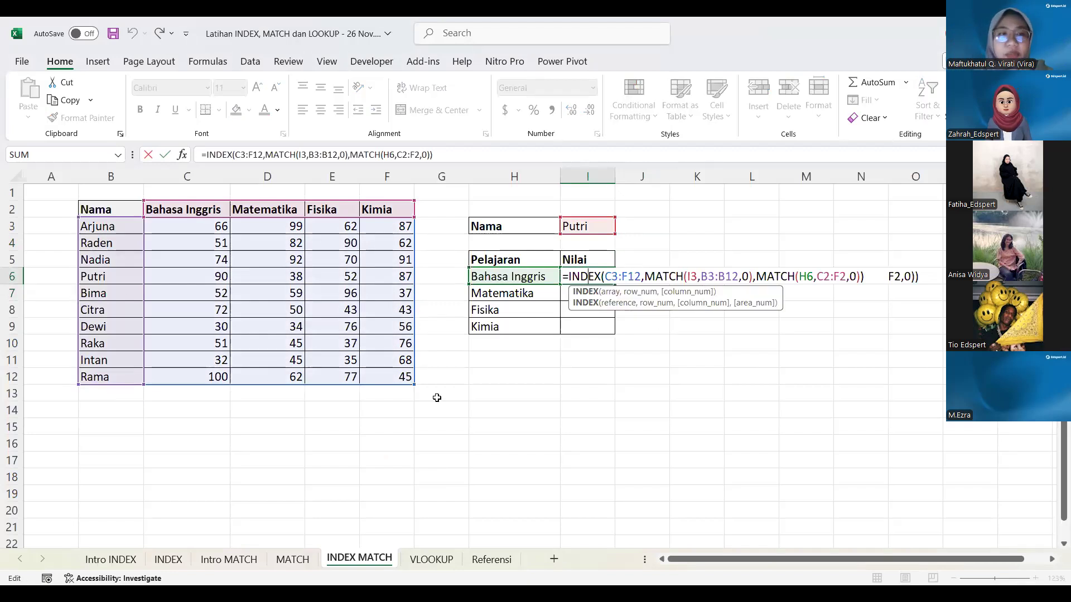
{"action": "left_click", "coordinate": [437, 398]}
Copy the score table B2:F12 and paste the duplicate below it starting at B16.
{"action": "left_click", "coordinate": [106, 230]}
{"action": "left_click", "coordinate": [107, 212]}
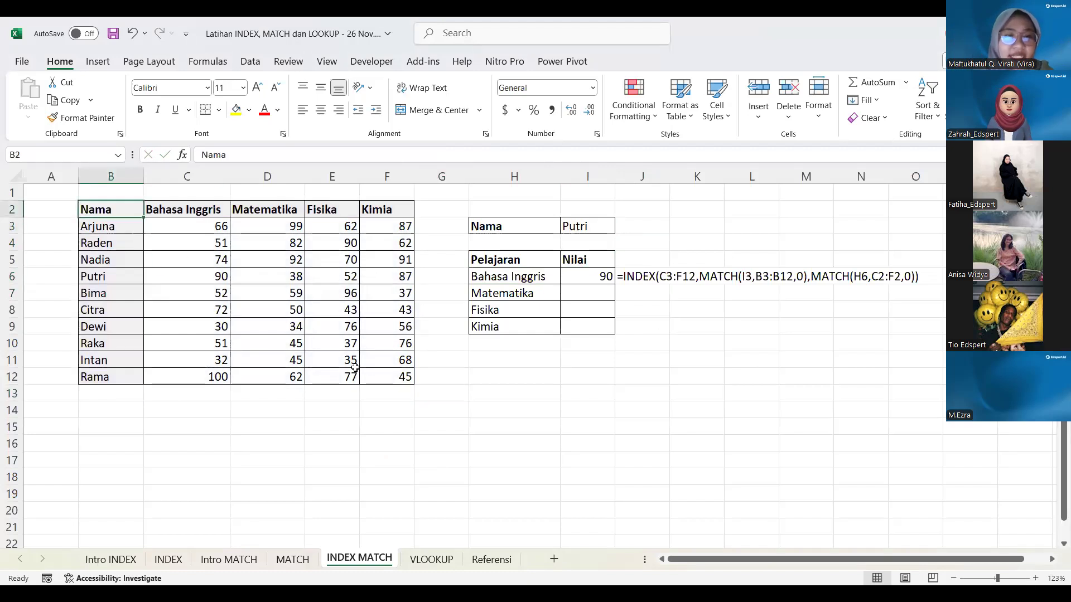
{"action": "left_click", "coordinate": [396, 378], "text": "shift"}
{"action": "key", "text": "ctrl+c"}
{"action": "left_click", "coordinate": [126, 440]}
{"action": "key", "text": "ctrl+v"}
{"action": "scroll", "coordinate": [125, 441], "scroll_direction": "down", "scroll_amount": 3}
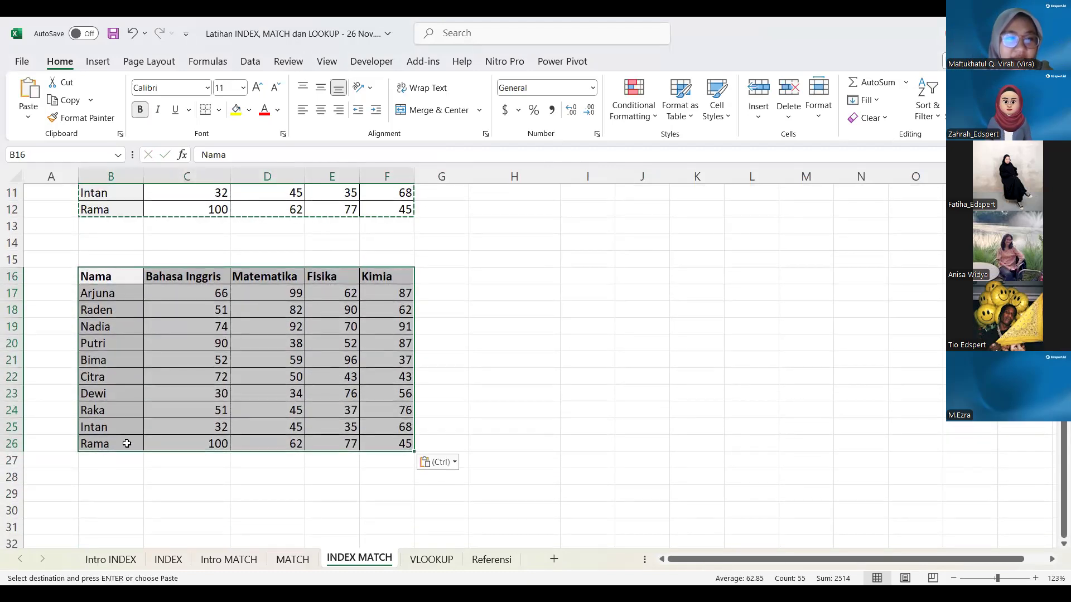
{"action": "left_click", "coordinate": [133, 295]}
{"action": "key", "text": "shift+Down"}
{"action": "key", "text": "shift+Down"}
{"action": "key", "text": "shift+Down"}
{"action": "key", "text": "shift+Down"}
{"action": "key", "text": "shift+Down"}
{"action": "key", "text": "shift+Down"}
{"action": "key", "text": "shift+Down"}
{"action": "key", "text": "shift+Down"}
{"action": "key", "text": "shift+Down"}
{"action": "key", "text": "shift+Down"}
{"action": "key", "text": "ctrl"}
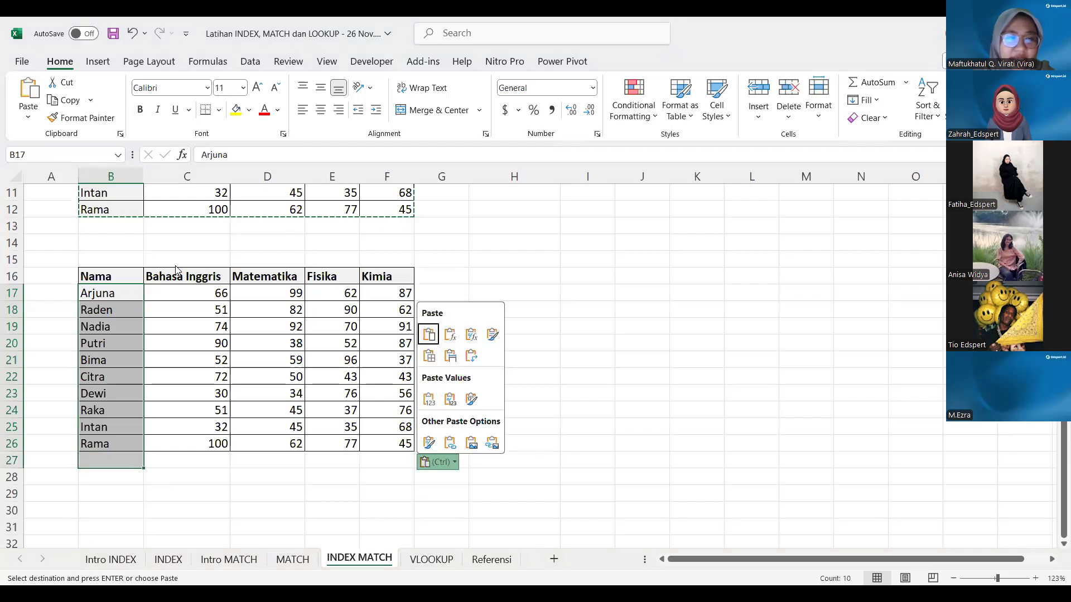
Replace the subject headers in C16:F16 of the copied table with the first four student names in list order.
{"action": "left_click", "coordinate": [176, 270]}
{"action": "type", "text": "Arjun"}
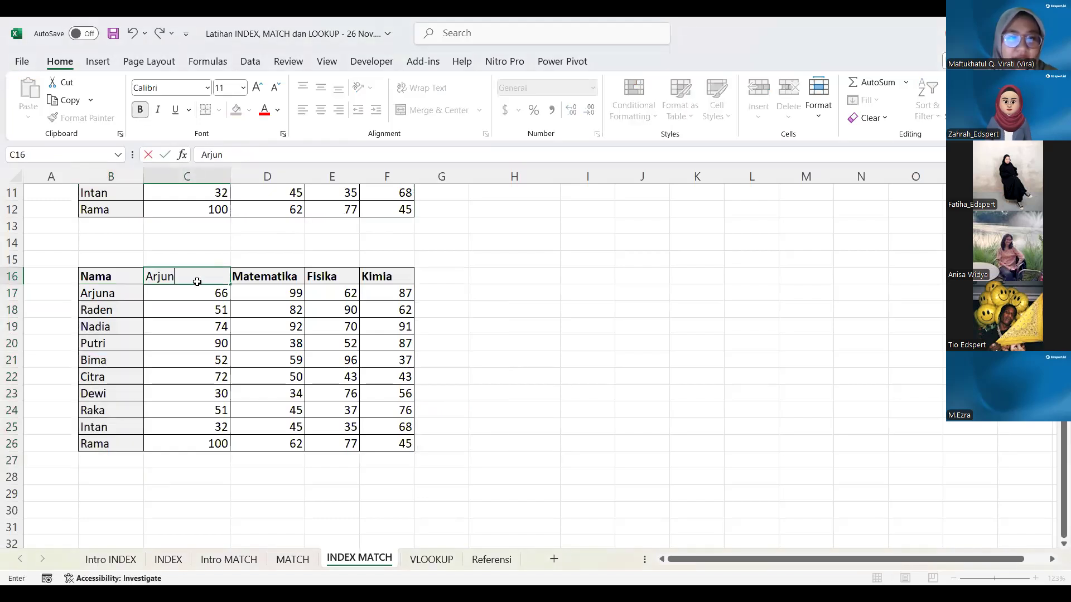
{"action": "type", "text": "a"}
{"action": "key", "text": "Tab"}
{"action": "type", "text": "Radine"}
{"action": "key", "text": "BackSpace"}
{"action": "key", "text": "BackSpace"}
{"action": "key", "text": "BackSpace"}
{"action": "type", "text": "en"}
{"action": "key", "text": "Tab"}
{"action": "type", "text": "Nadia"}
{"action": "key", "text": "Tab"}
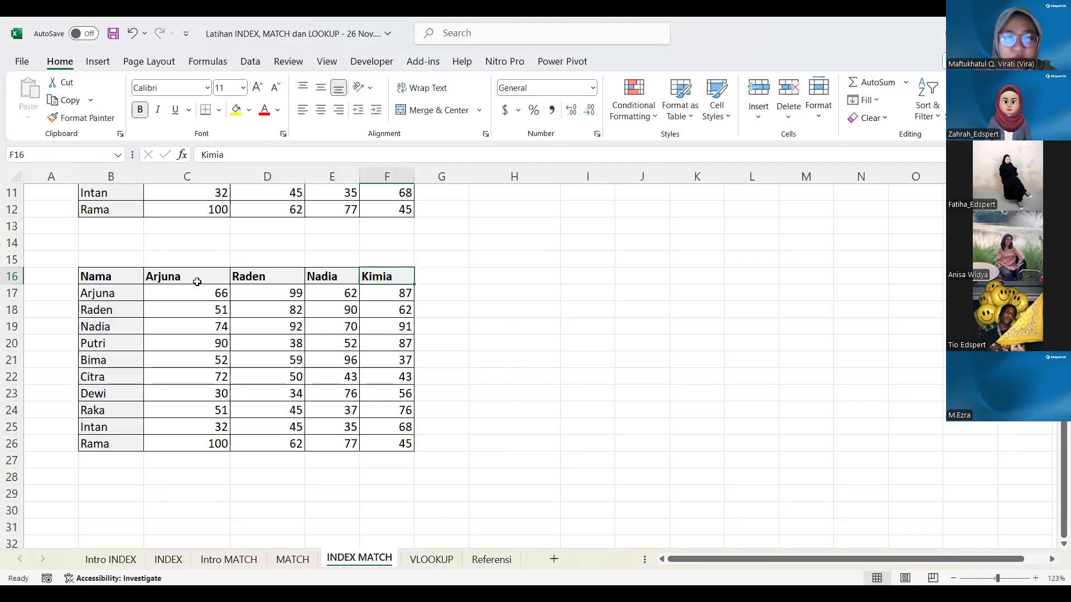
{"action": "type", "text": "Putri"}
Replace the row labels in B17:B19 of the copied table with Mat, Eng and Ind, and empty B20.
{"action": "left_click", "coordinate": [92, 295]}
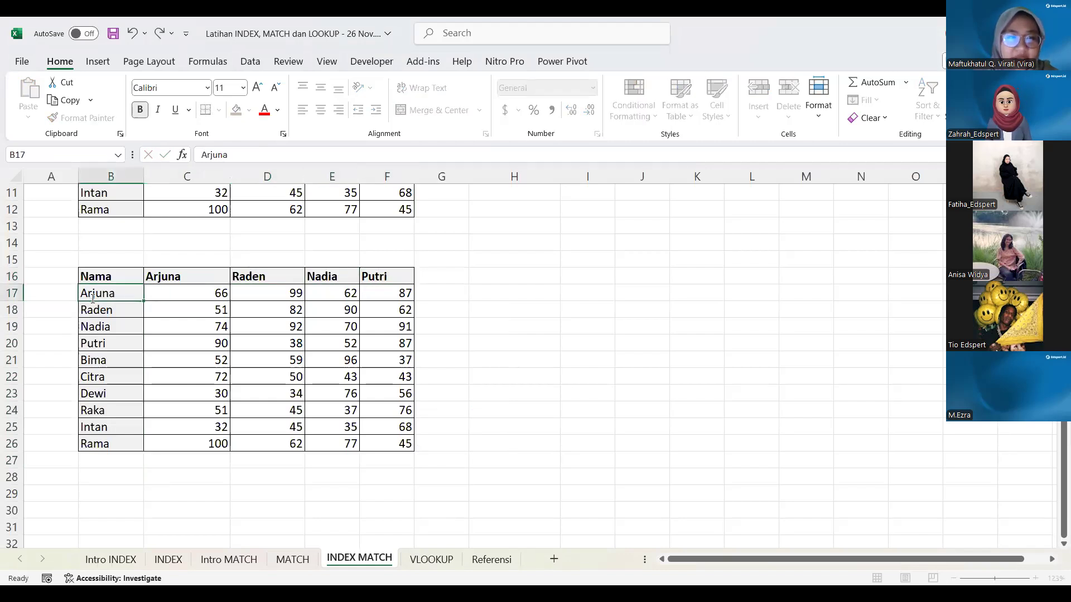
{"action": "type", "text": "Mate"}
{"action": "key", "text": "BackSpace"}
{"action": "key", "text": "Return"}
{"action": "type", "text": "ENg"}
{"action": "key", "text": "Return"}
{"action": "type", "text": "IN"}
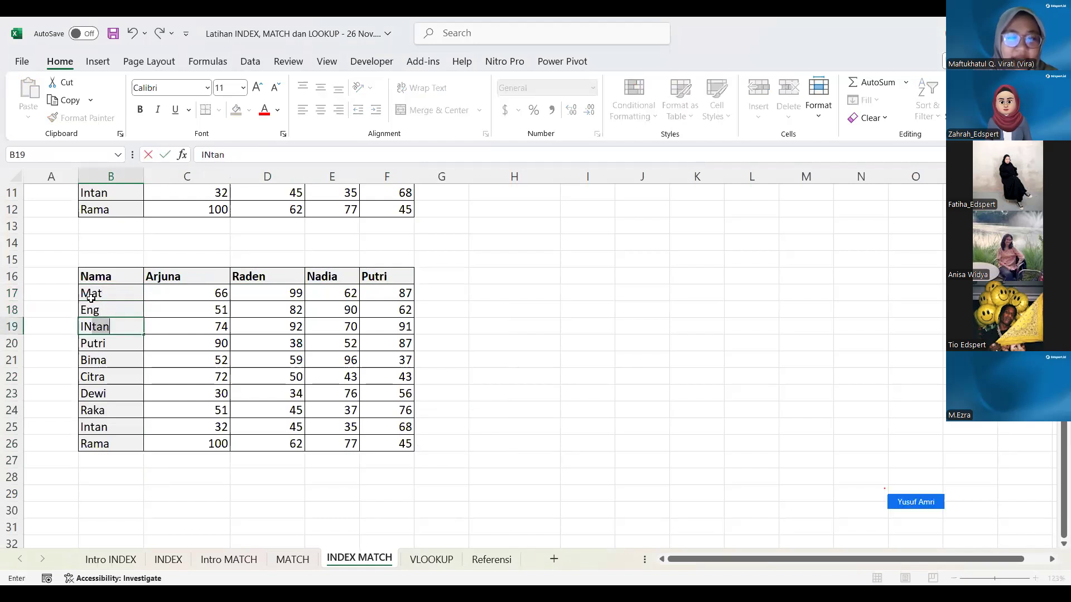
{"action": "type", "text": "d"}
{"action": "key", "text": "Return"}
{"action": "key", "text": "BackSpace"}
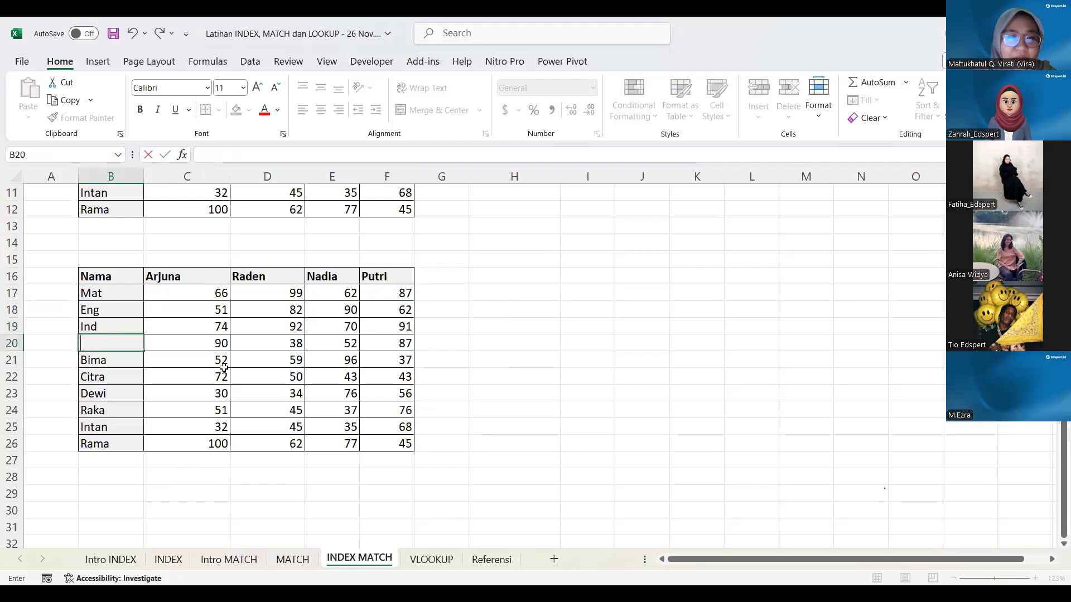
{"action": "left_click", "coordinate": [224, 370]}
Review the subject labels in B17:B19 and the student headers in C16:F16 of the swapped-layout table.
{"action": "scroll", "coordinate": [224, 370], "scroll_direction": "up", "scroll_amount": 1}
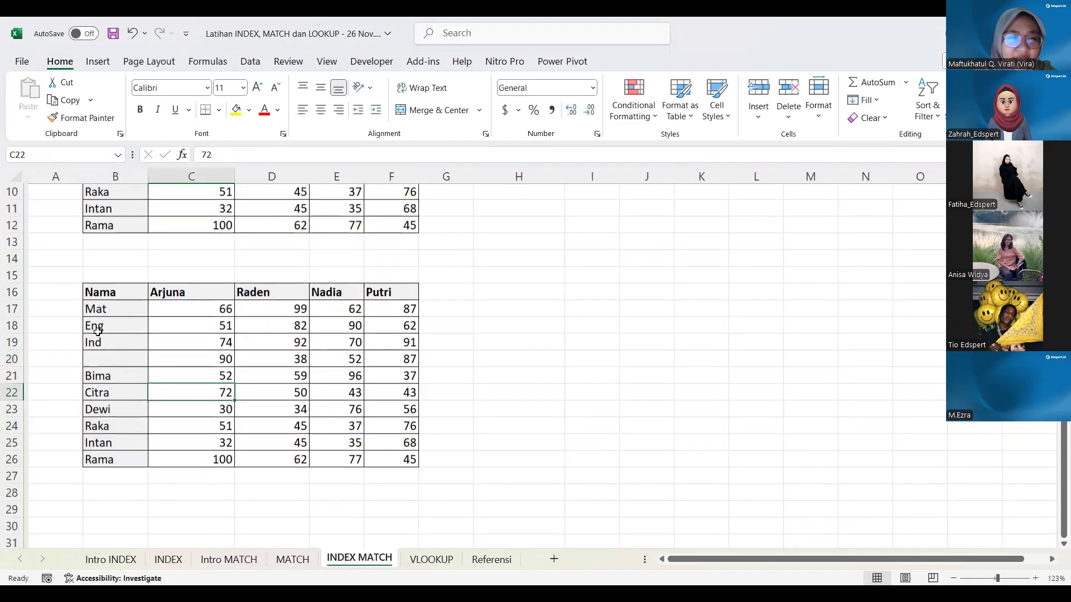
{"action": "left_click", "coordinate": [127, 305]}
{"action": "key", "text": "shift+Down"}
{"action": "key", "text": "shift+Down"}
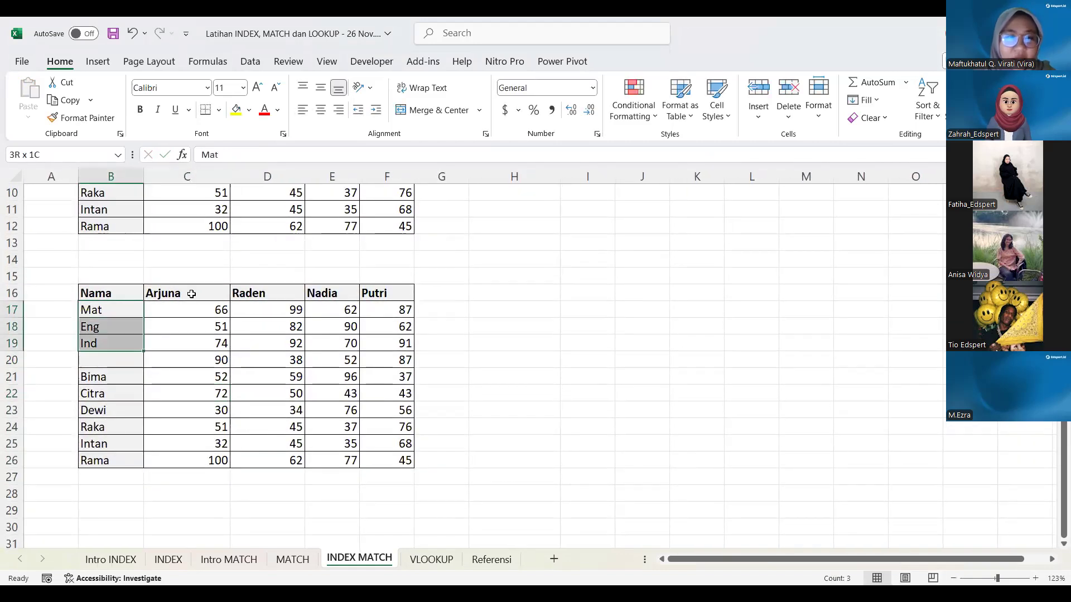
{"action": "left_click", "coordinate": [191, 294]}
{"action": "key", "text": "Right"}
{"action": "key", "text": "Right"}
{"action": "key", "text": "Right"}
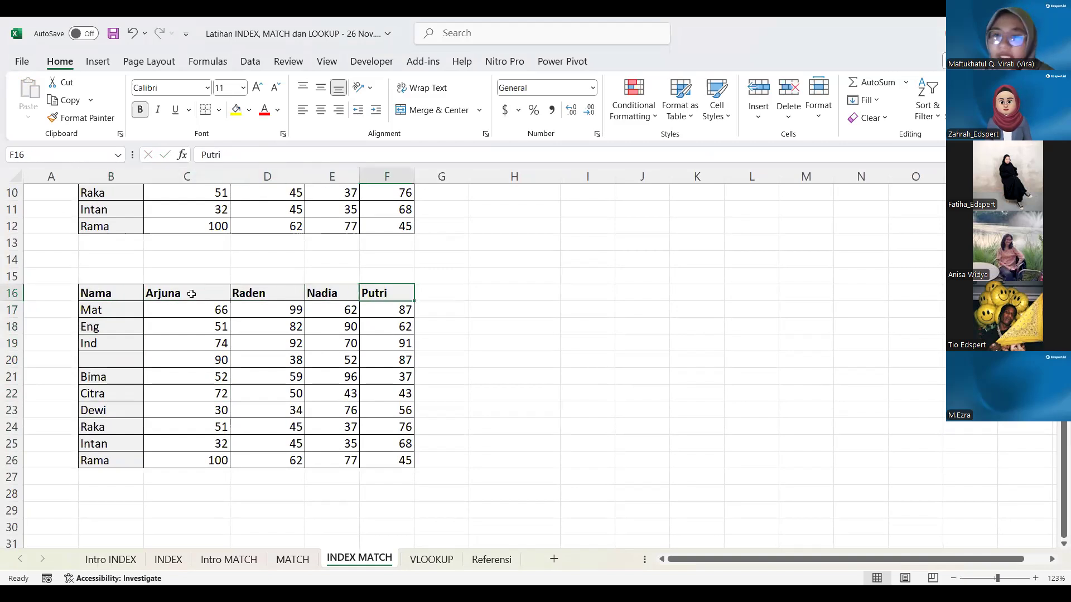
Clear the contents of B15:F28 and remove all borders from that range.
{"action": "left_click", "coordinate": [117, 279]}
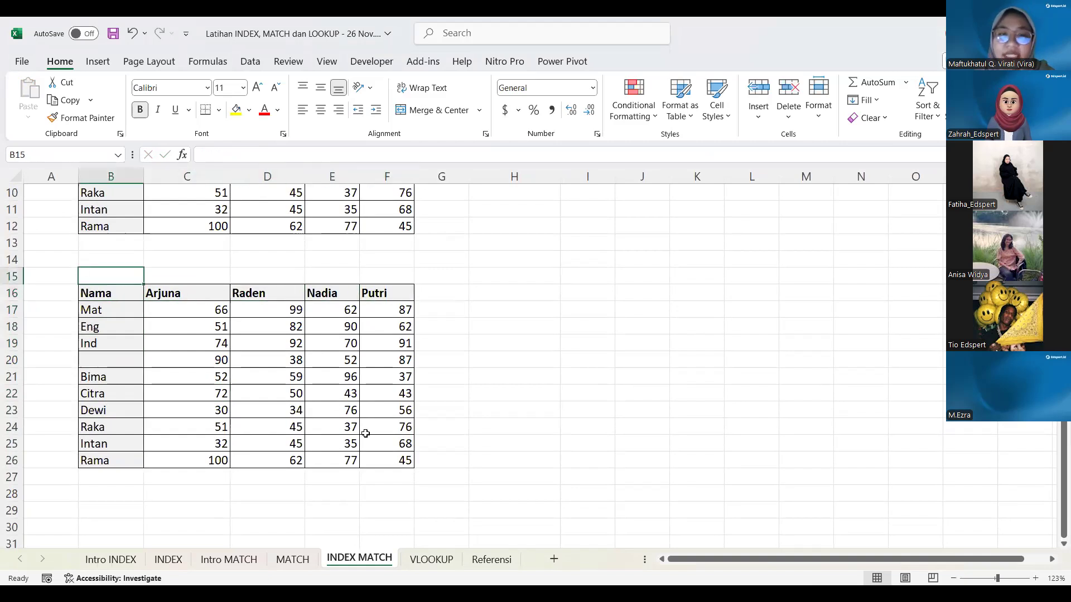
{"action": "left_click", "coordinate": [406, 500], "text": "shift"}
{"action": "key", "text": "Delete"}
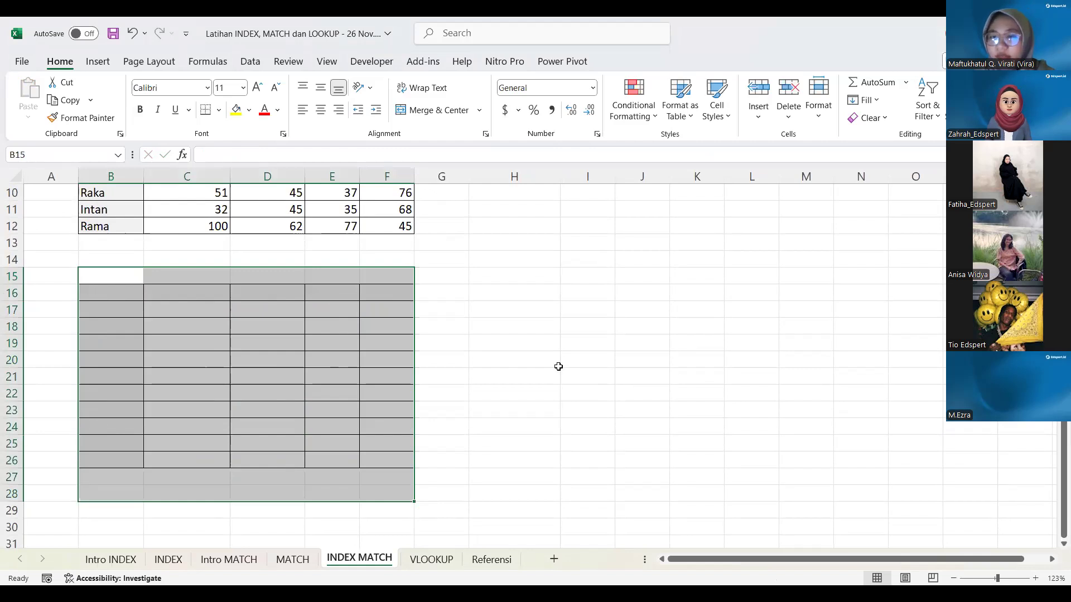
{"action": "scroll", "coordinate": [553, 361], "scroll_direction": "up", "scroll_amount": 3}
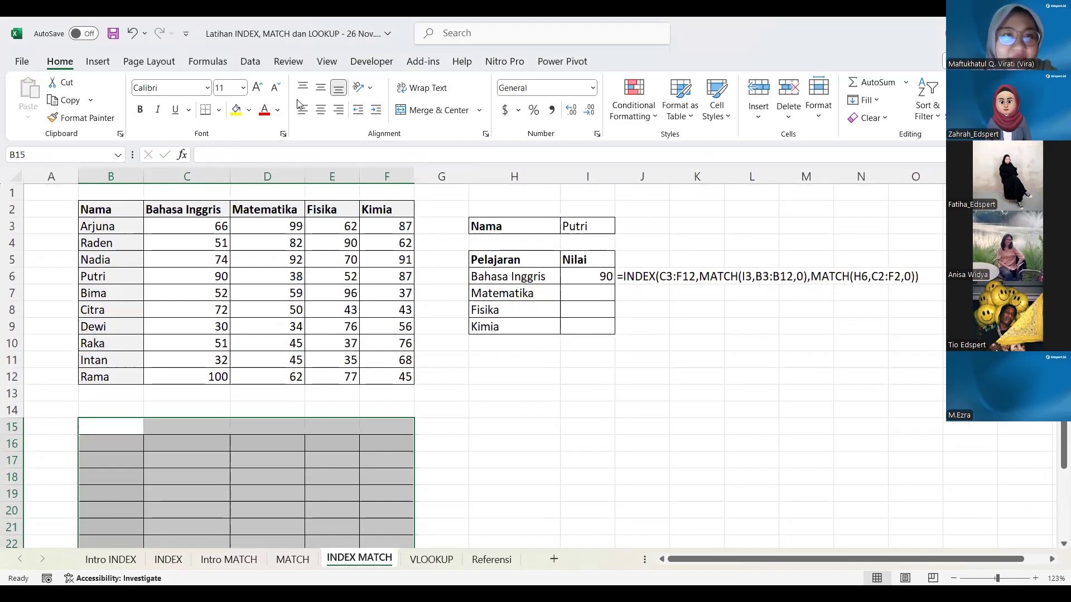
{"action": "left_click", "coordinate": [219, 110]}
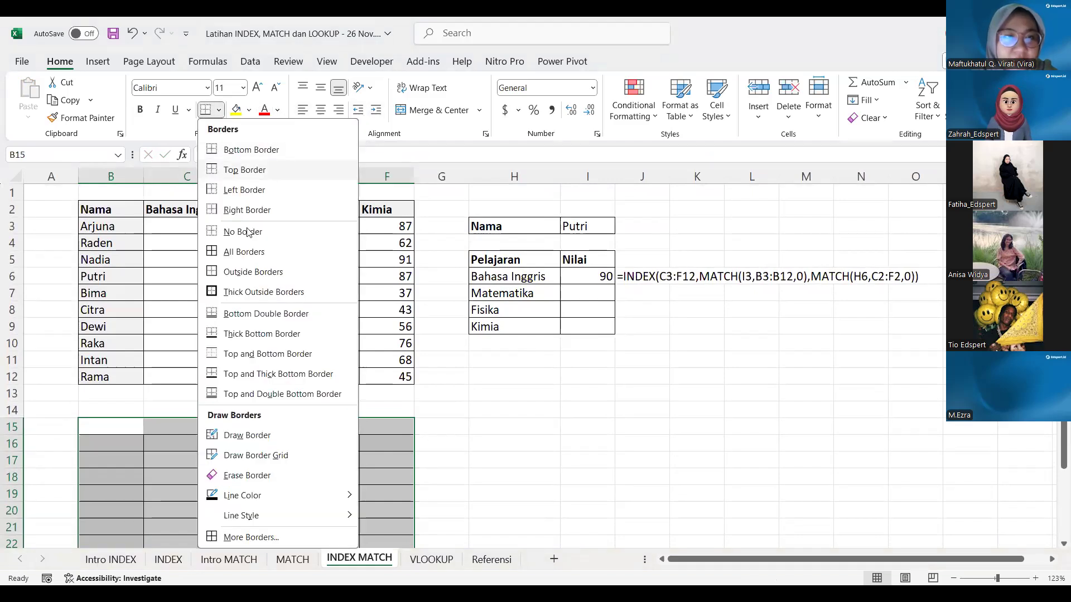
{"action": "left_click", "coordinate": [516, 388]}
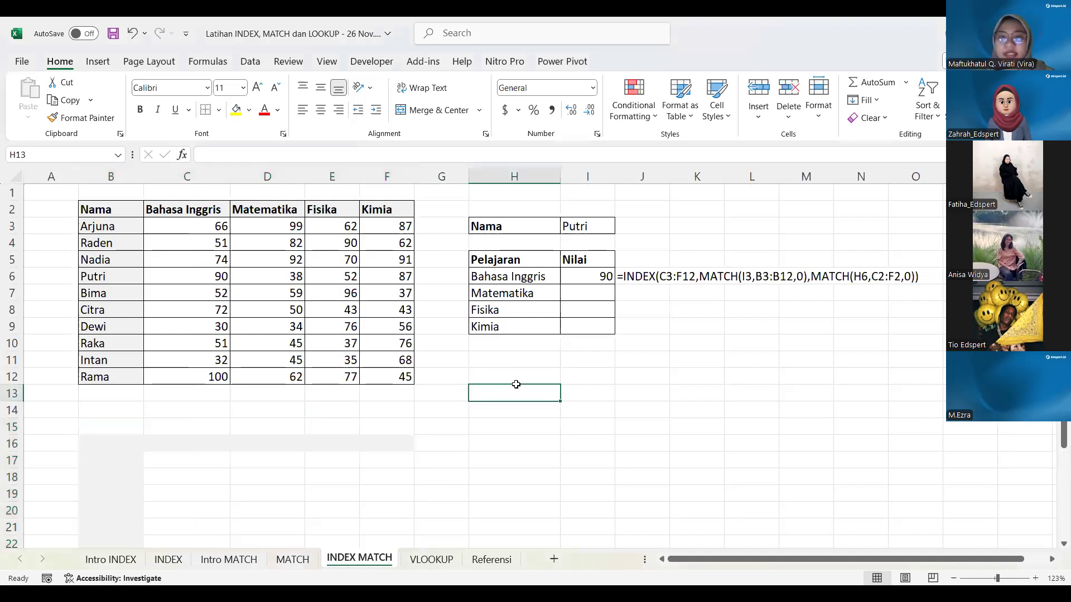
Clear the INDEX MATCH formula from I6.
{"action": "left_click", "coordinate": [618, 274]}
{"action": "key", "text": "Left"}
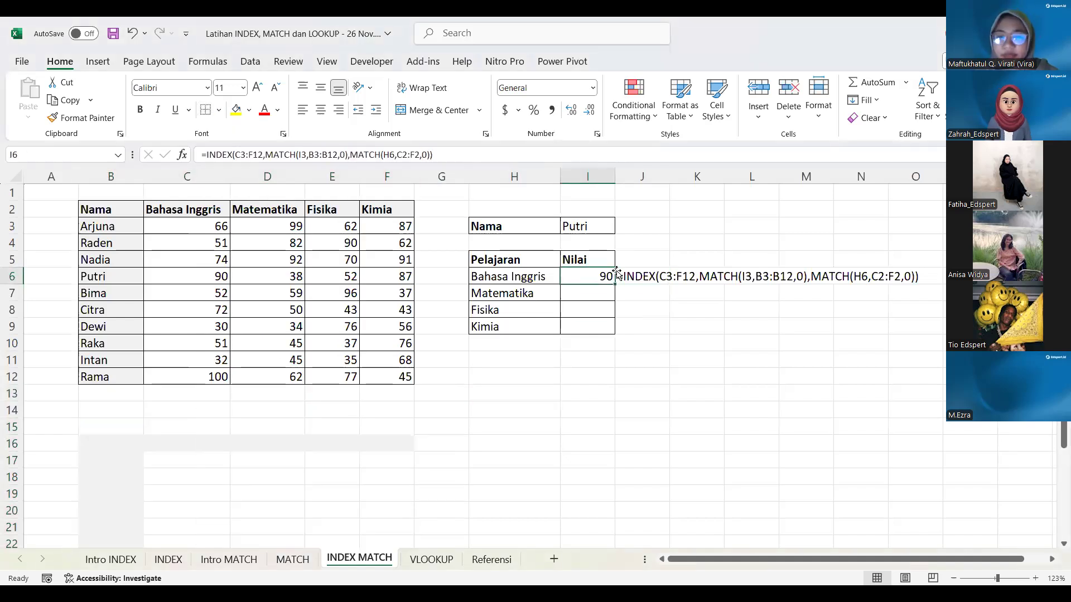
{"action": "key", "text": "BackSpace"}
{"action": "key", "text": "Return"}
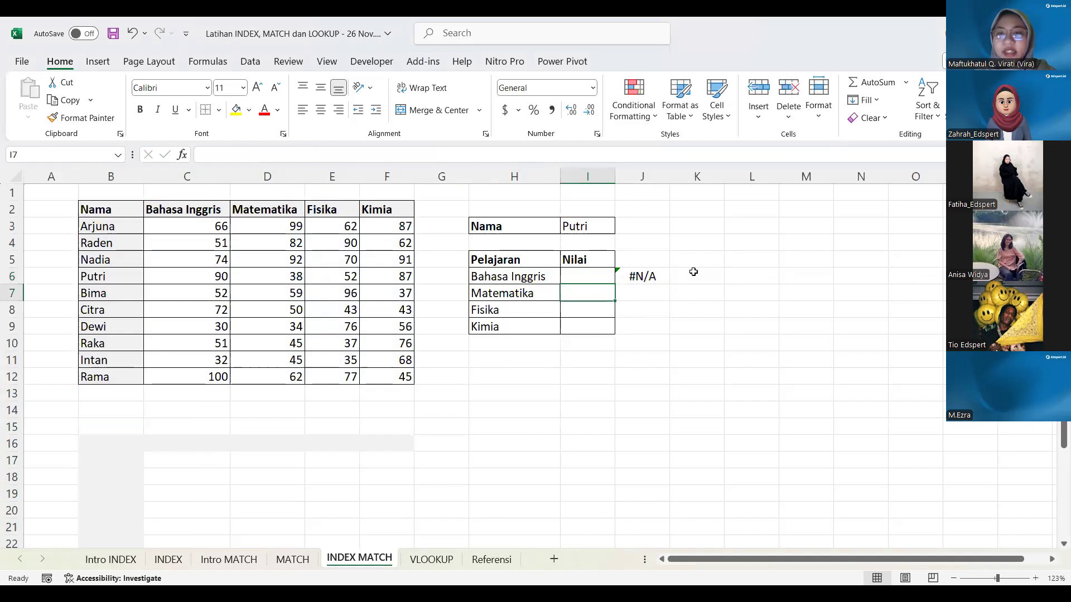
Enter the syntax note INDEX(data, baris, kolom) as plain text in K3.
{"action": "left_click", "coordinate": [680, 229]}
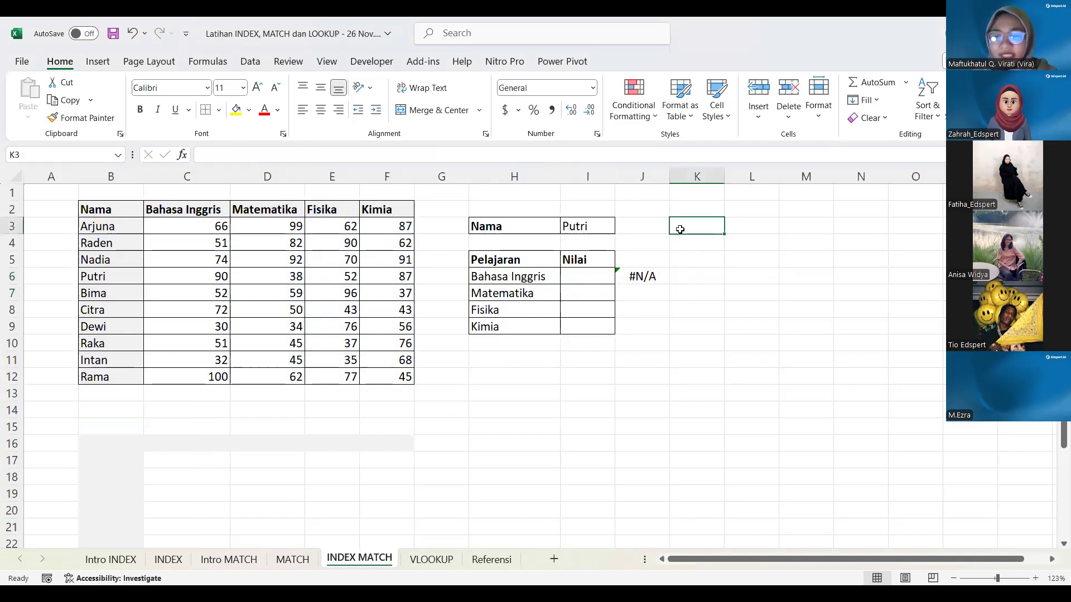
{"action": "type", "text": "'INDEX("}
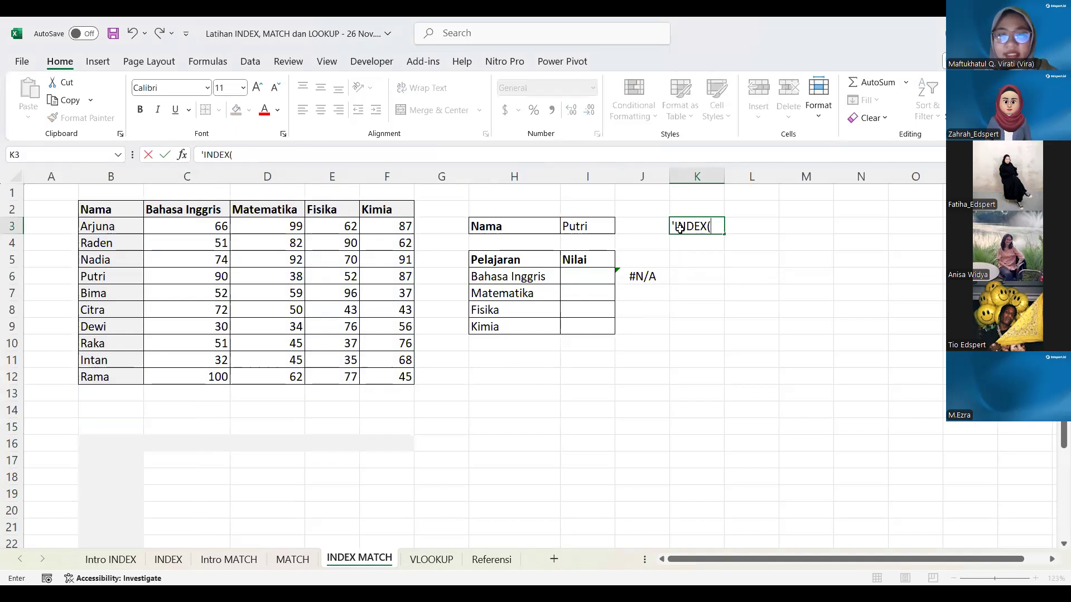
{"action": "type", "text": "data,"}
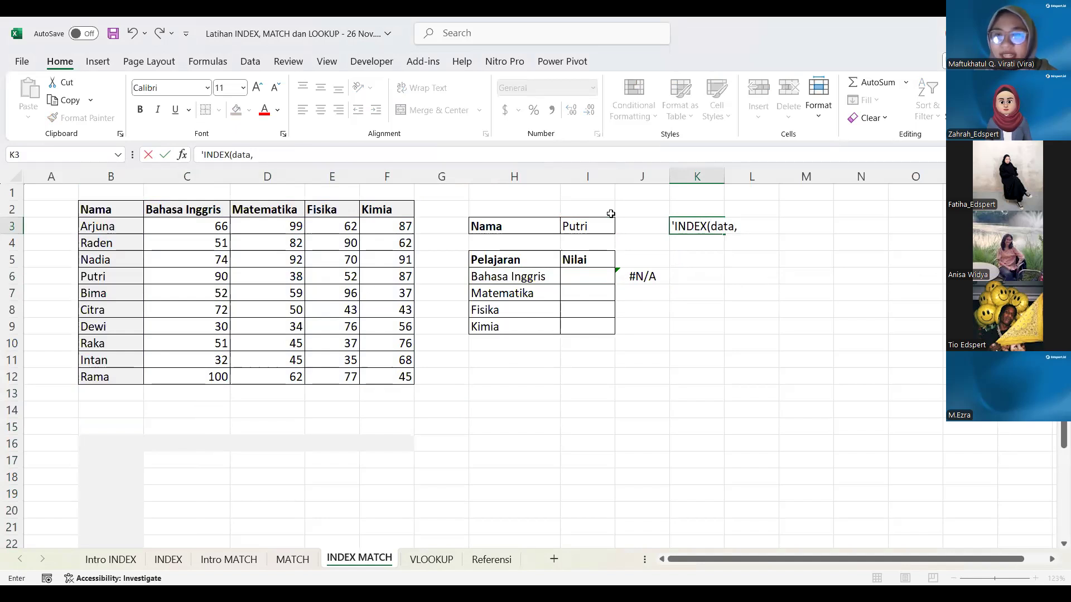
{"action": "type", "text": " baris, k"}
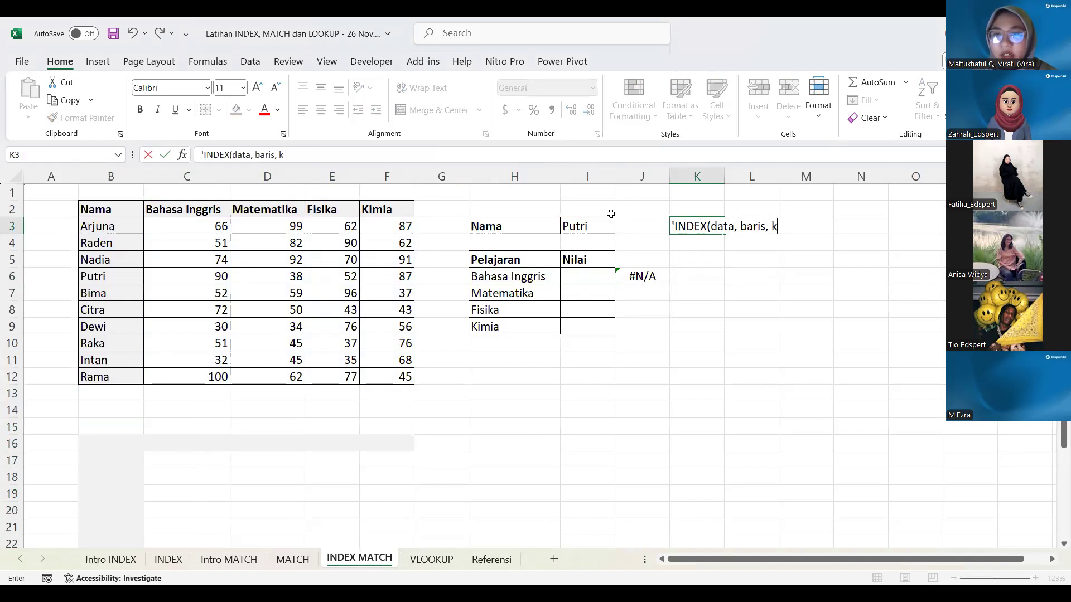
{"action": "type", "text": "olom)"}
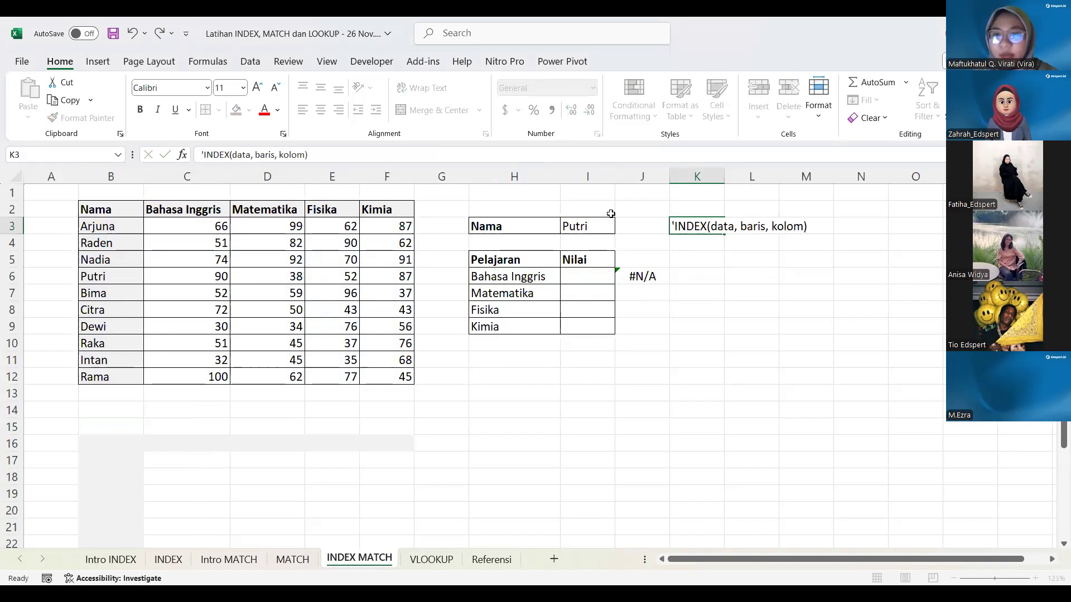
{"action": "key", "text": "Return"}
Add the notes "baris -> MATCH()" in K4 and "kolom -> MATCH()" in K5.
{"action": "type", "text": "baris -"}
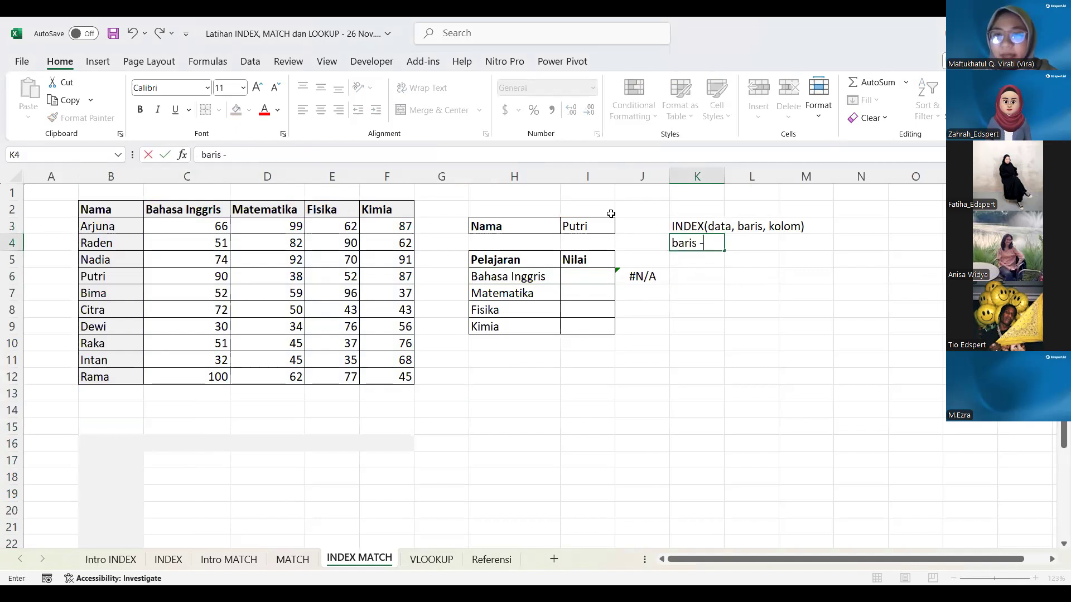
{"action": "type", "text": "> MATCH()"}
{"action": "key", "text": "Return"}
{"action": "type", "text": "kolo"}
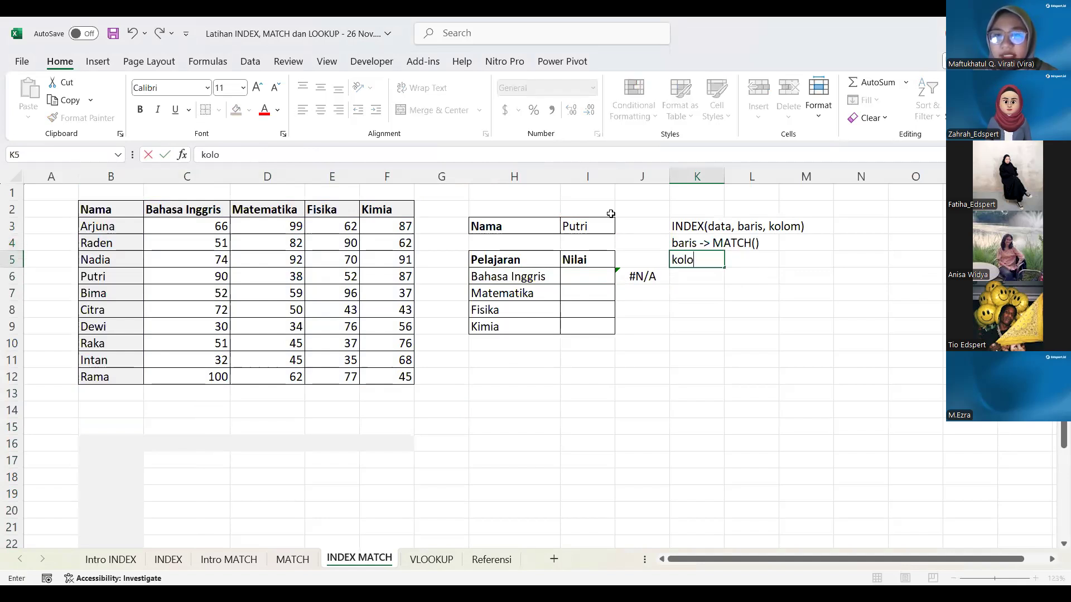
{"action": "type", "text": "m -> MATCH()"}
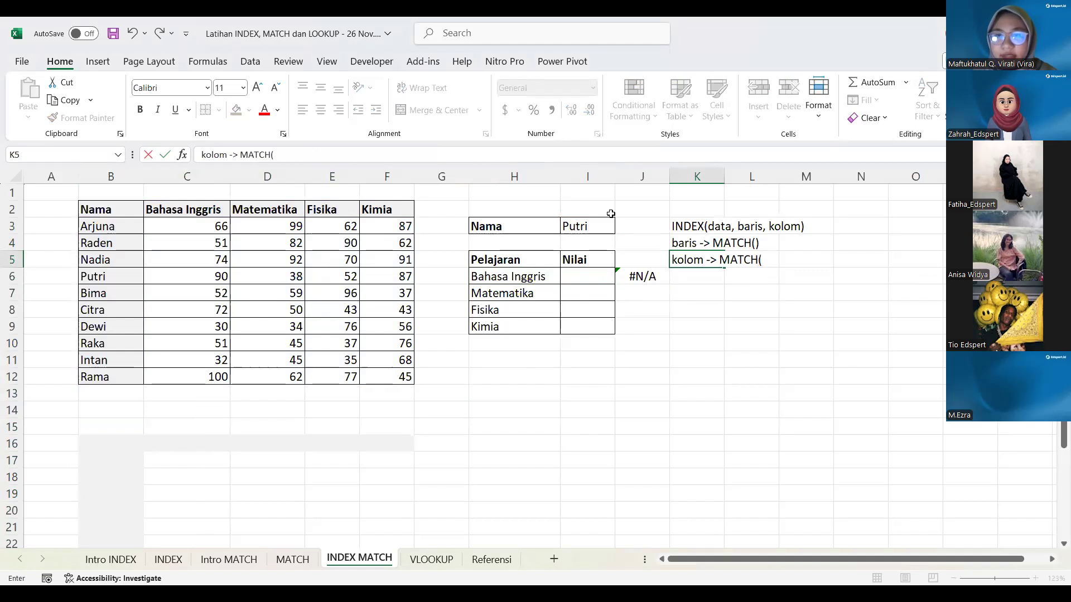
{"action": "key", "text": "Return"}
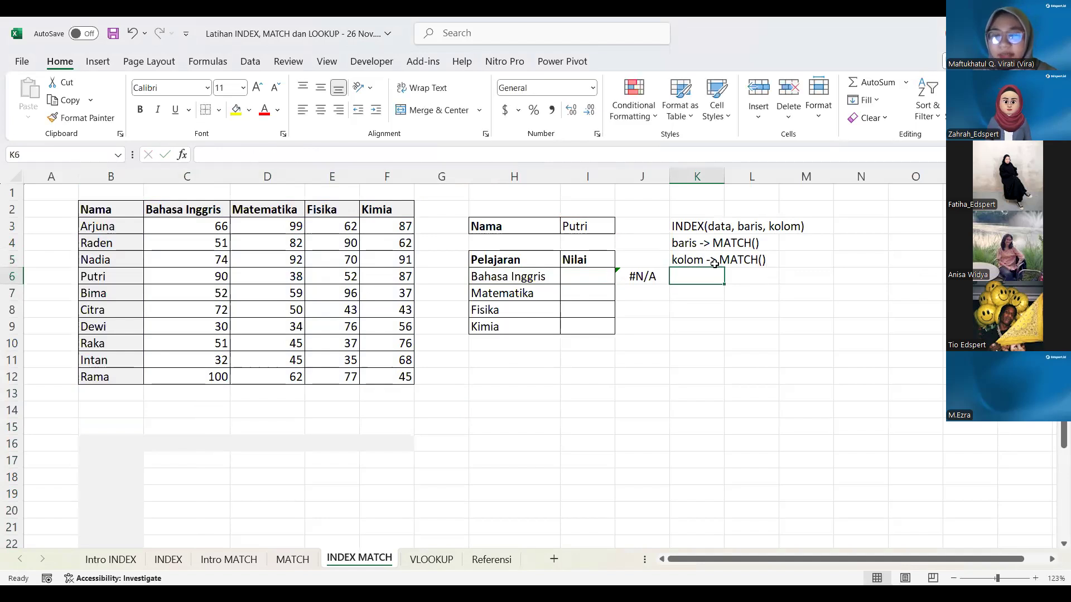
Start an INDEX formula in I6 with the score range C3:F12 as its data array.
{"action": "left_click", "coordinate": [589, 281]}
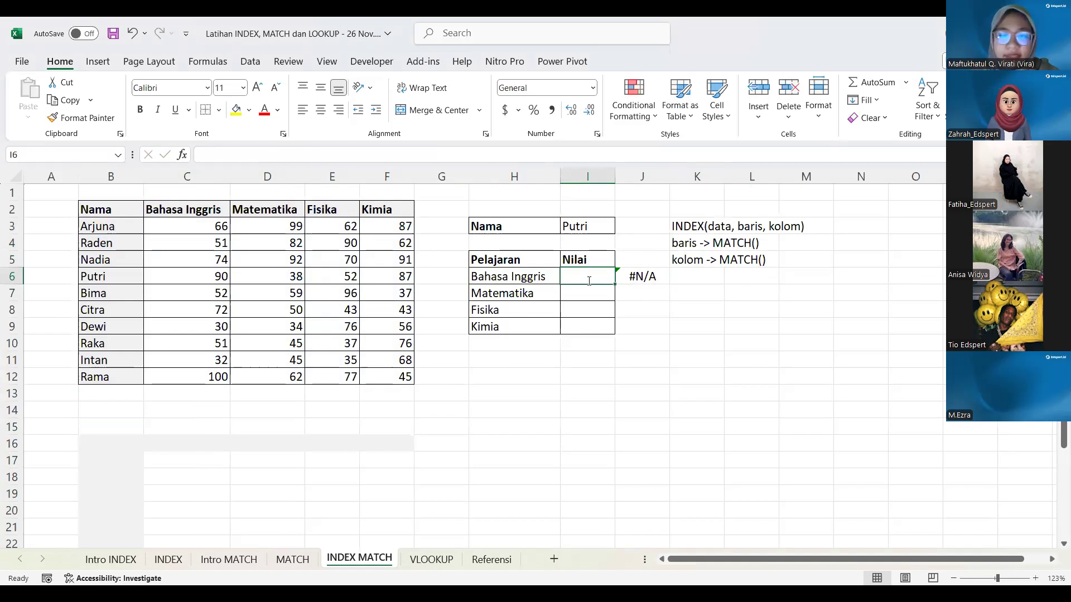
{"action": "type", "text": "="}
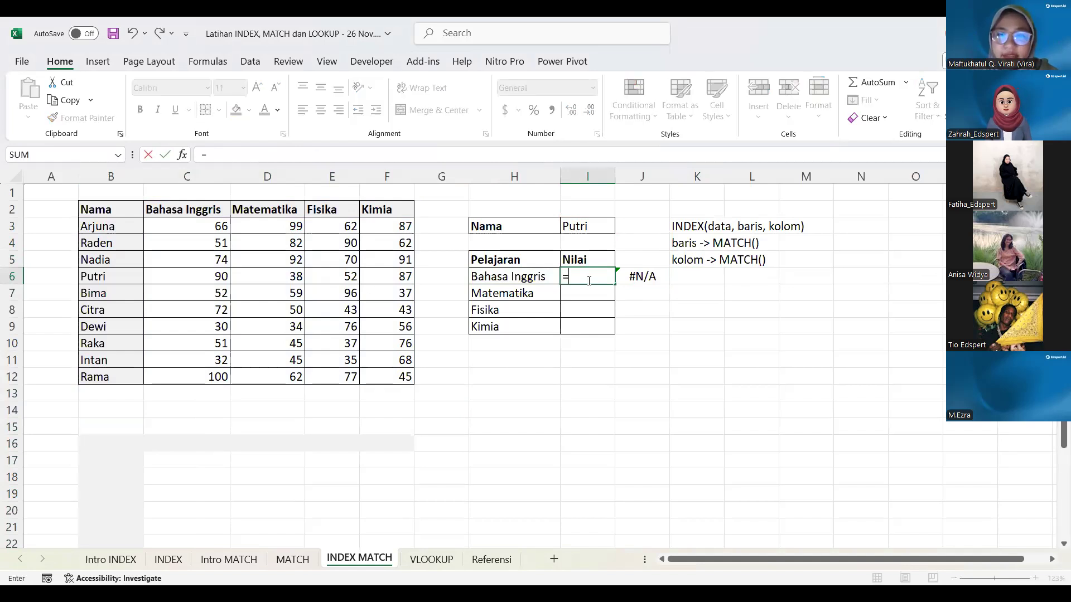
{"action": "type", "text": "INDEX("}
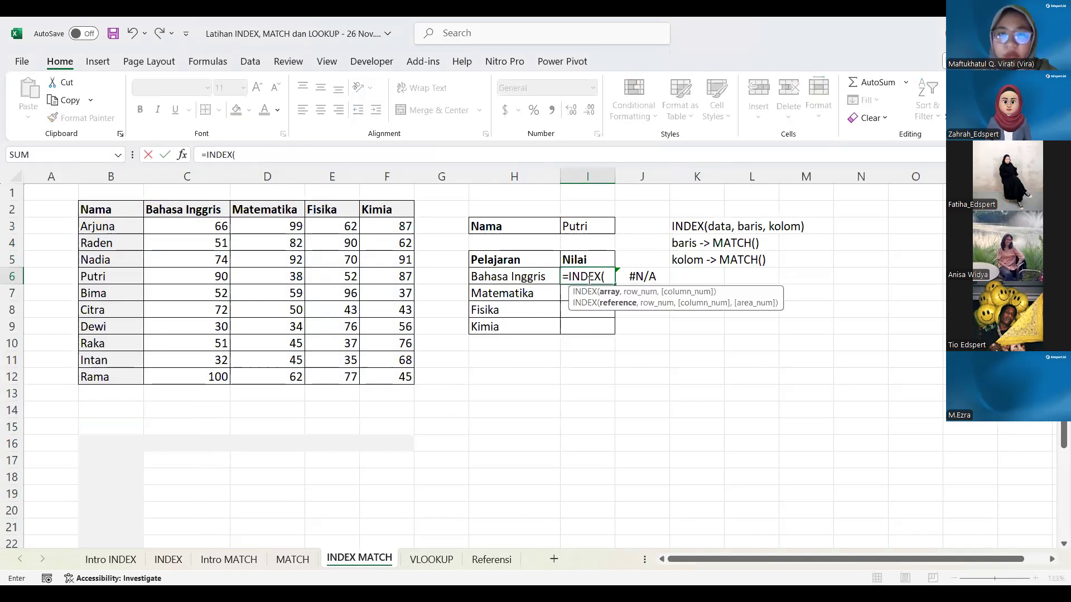
{"action": "left_click", "coordinate": [189, 224]}
{"action": "left_click", "coordinate": [396, 376], "text": "shift"}
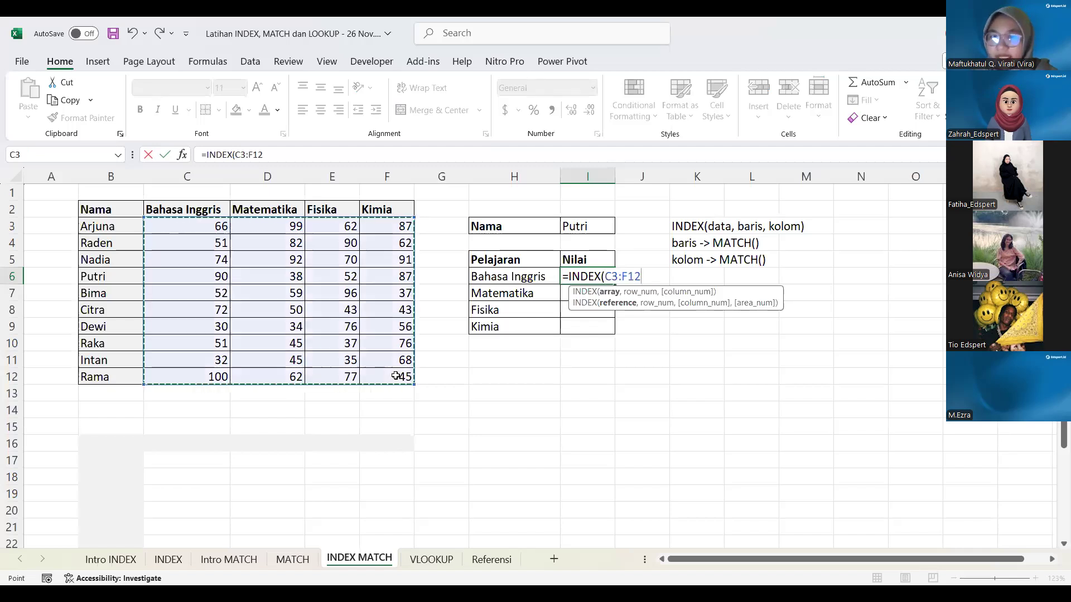
{"action": "type", "text": ","}
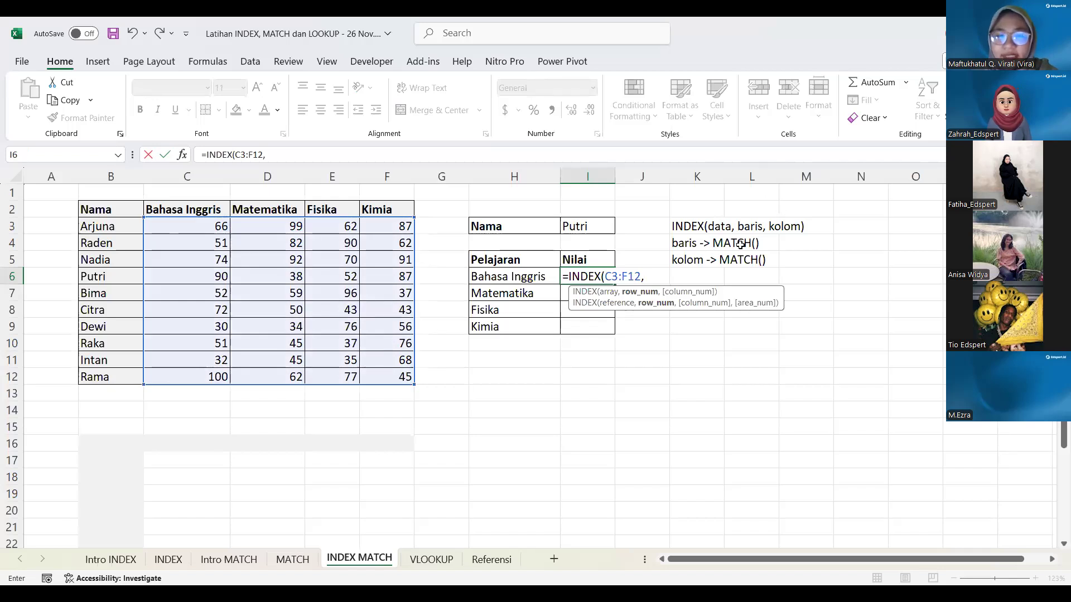
Add MATCH(I3,B3:B12,0) as the row argument of the INDEX formula in I6.
{"action": "type", "text": "MATCH("}
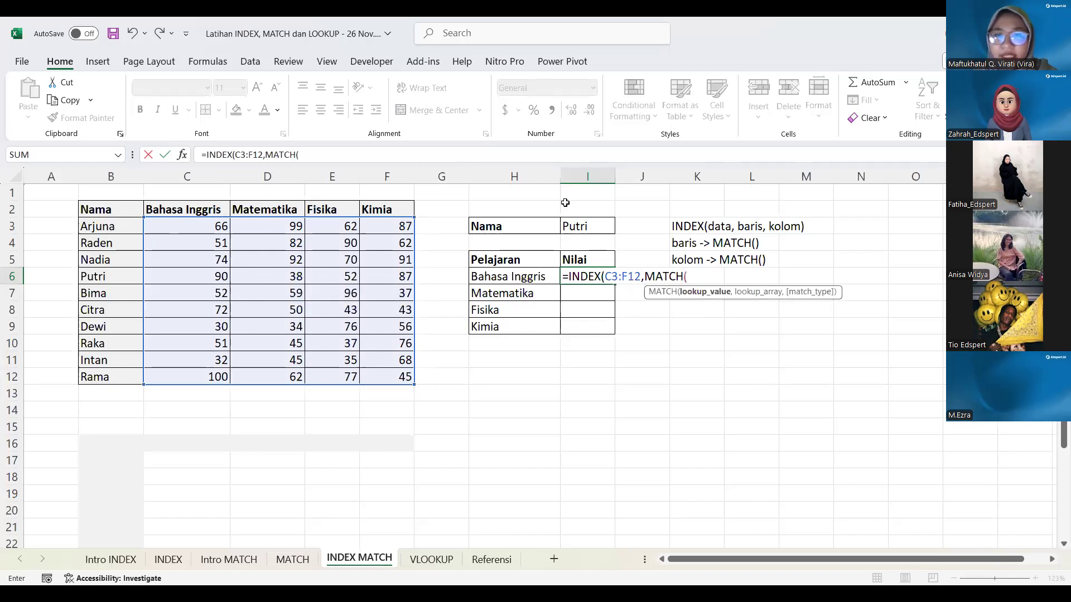
{"action": "left_click", "coordinate": [583, 226]}
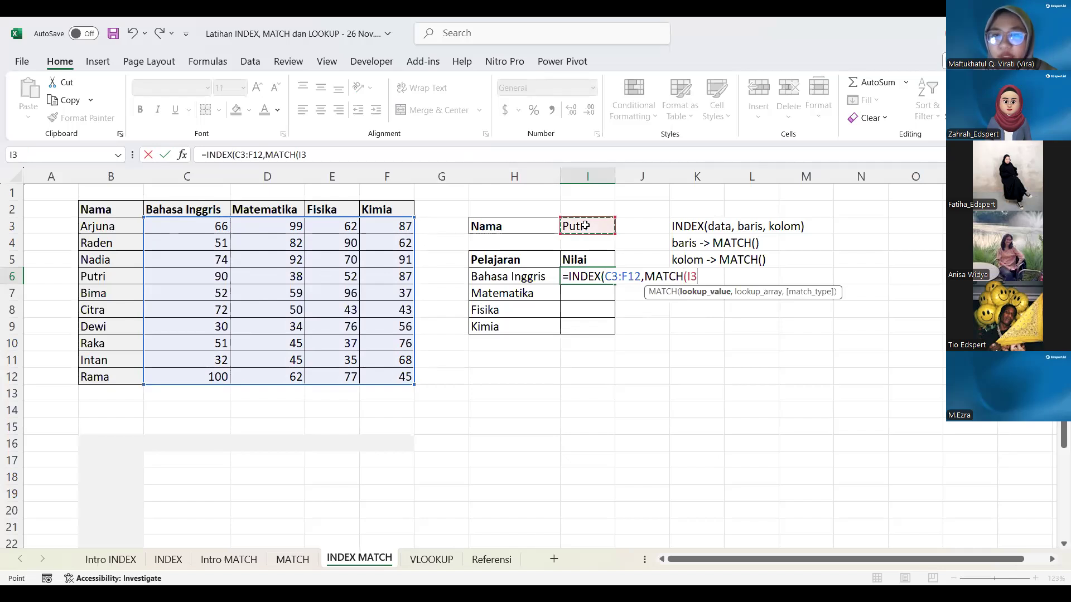
{"action": "type", "text": ","}
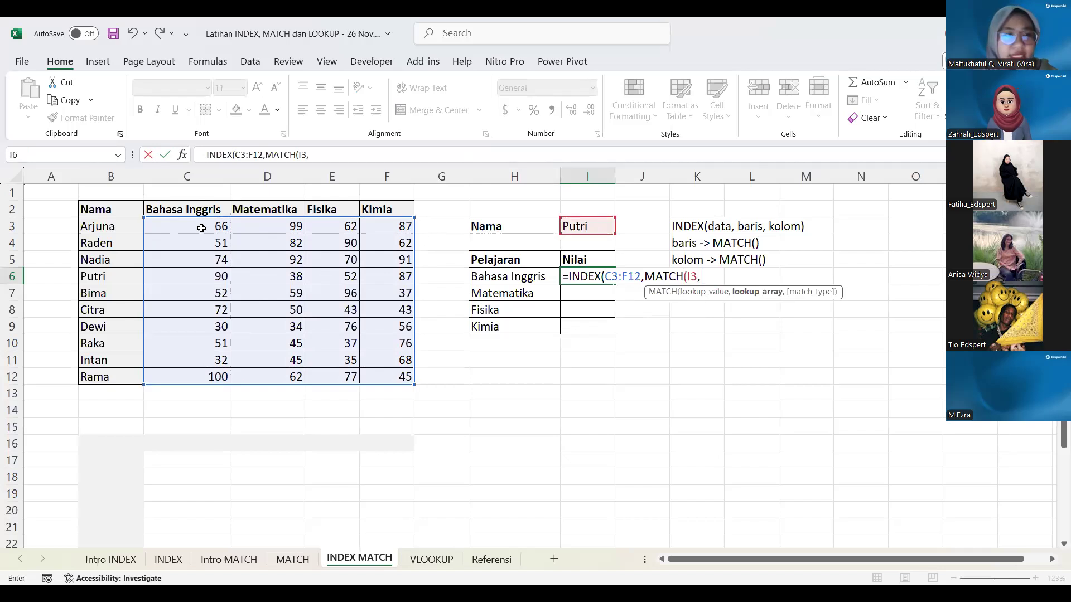
{"action": "left_click", "coordinate": [122, 226]}
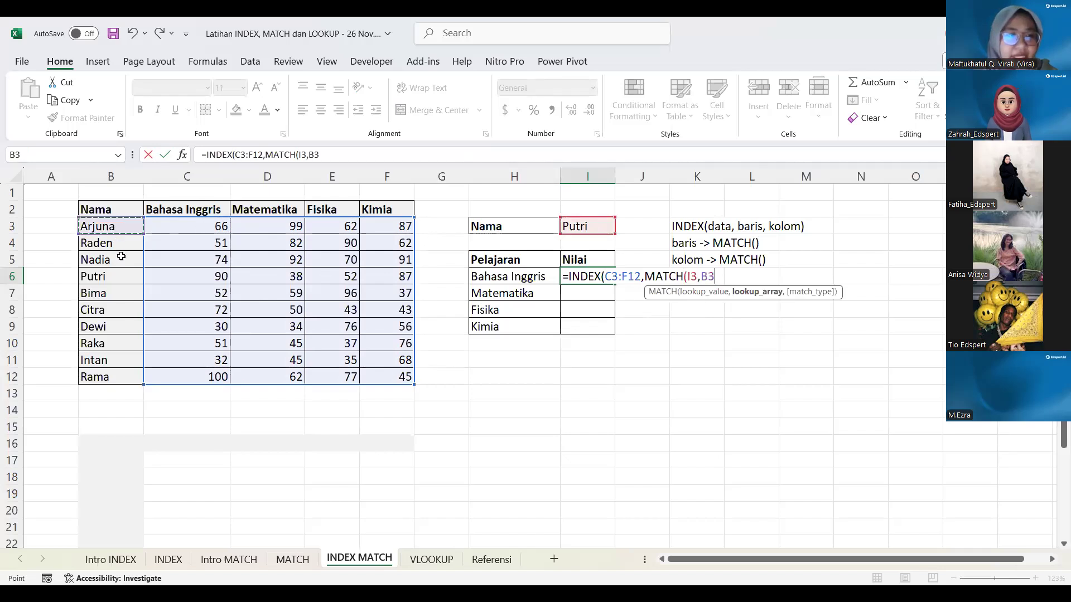
{"action": "left_click", "coordinate": [119, 374], "text": "shift"}
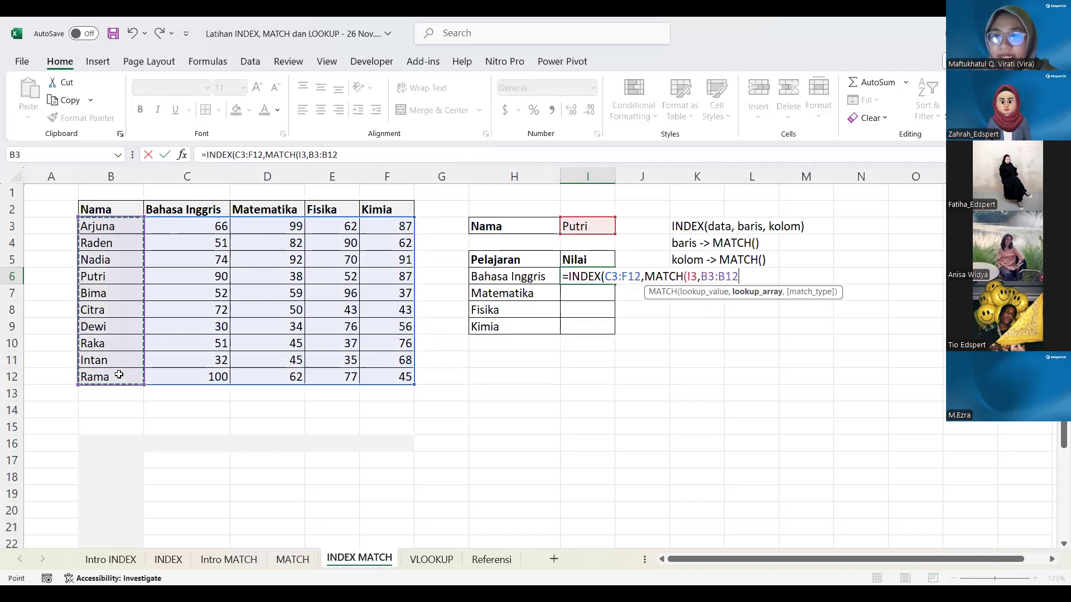
{"action": "type", "text": ",0),"}
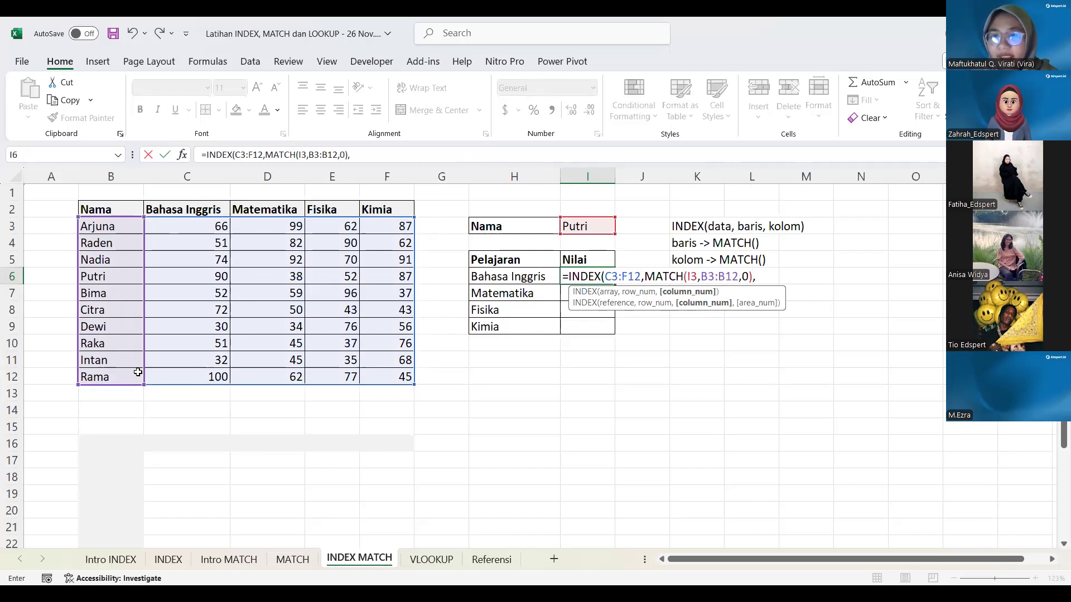
Begin a second MATCH as the column argument, with the subject in H6 as the lookup value.
{"action": "type", "text": " MATCH("}
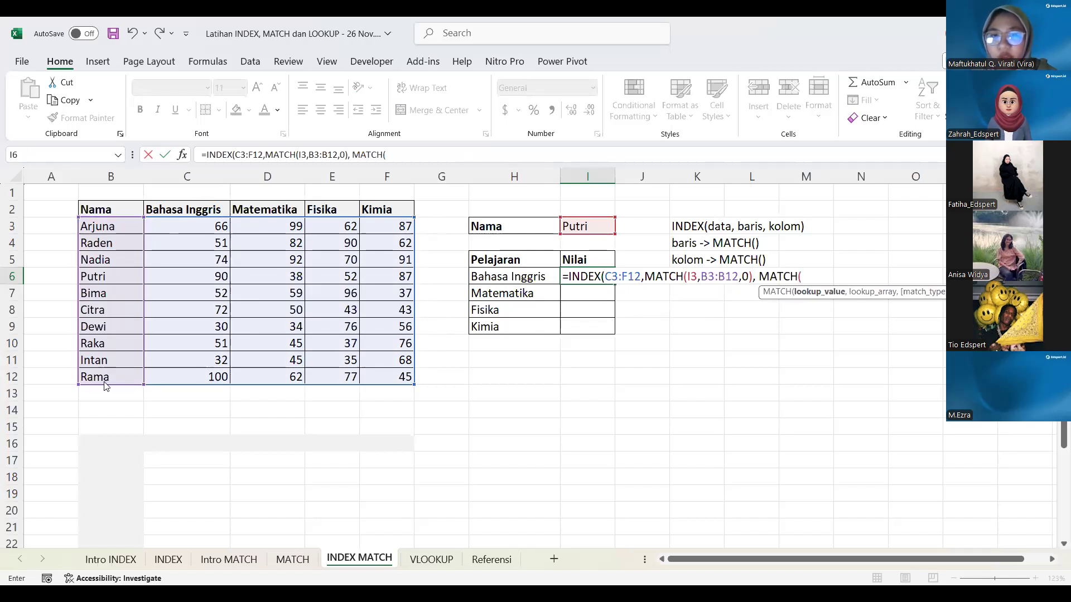
{"action": "left_click", "coordinate": [523, 276]}
{"action": "type", "text": ","}
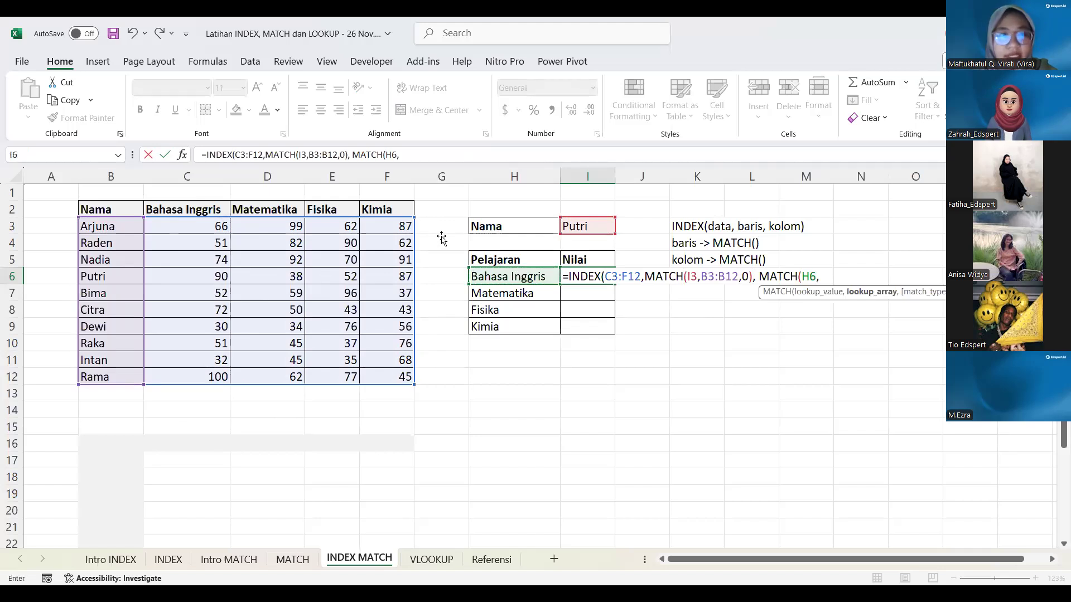
{"action": "left_click_drag", "start_coordinate": [191, 208], "coordinate": [385, 222]}
{"action": "left_click", "coordinate": [179, 203]}
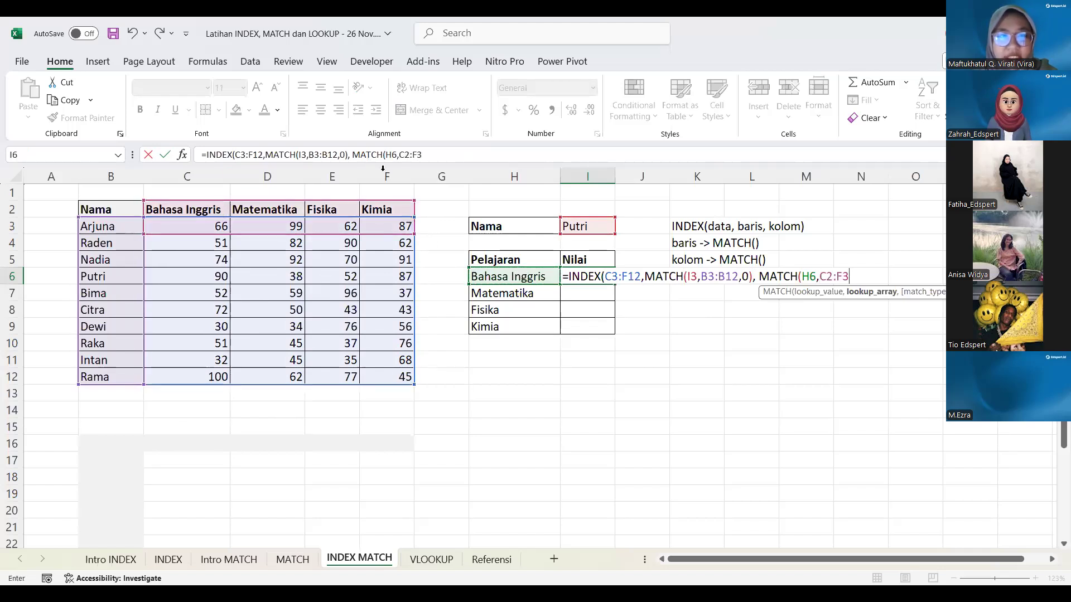
{"action": "key", "text": "Return"}
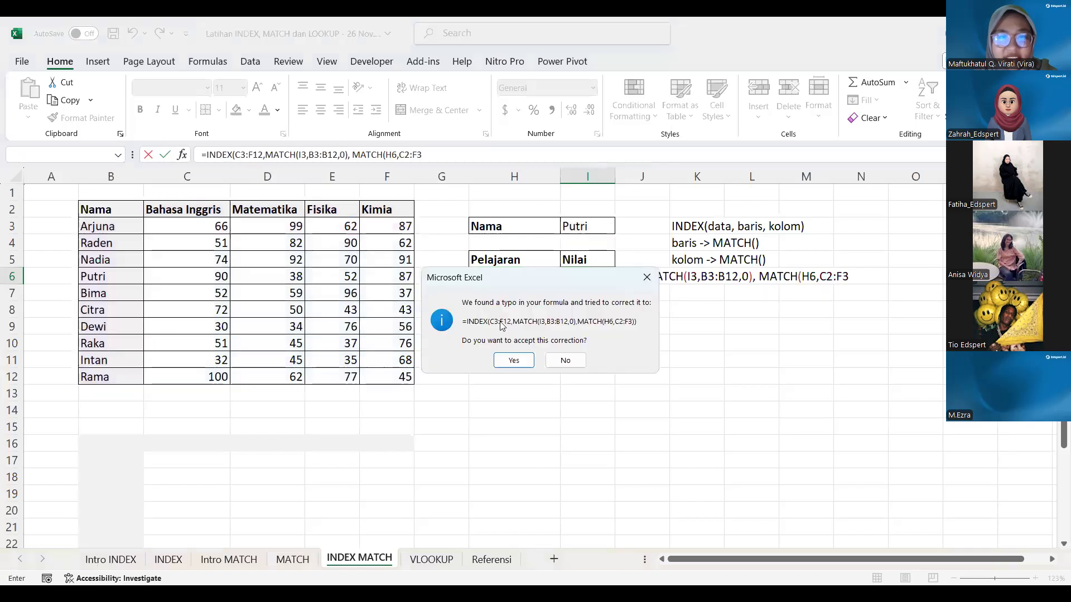
{"action": "left_click", "coordinate": [567, 361]}
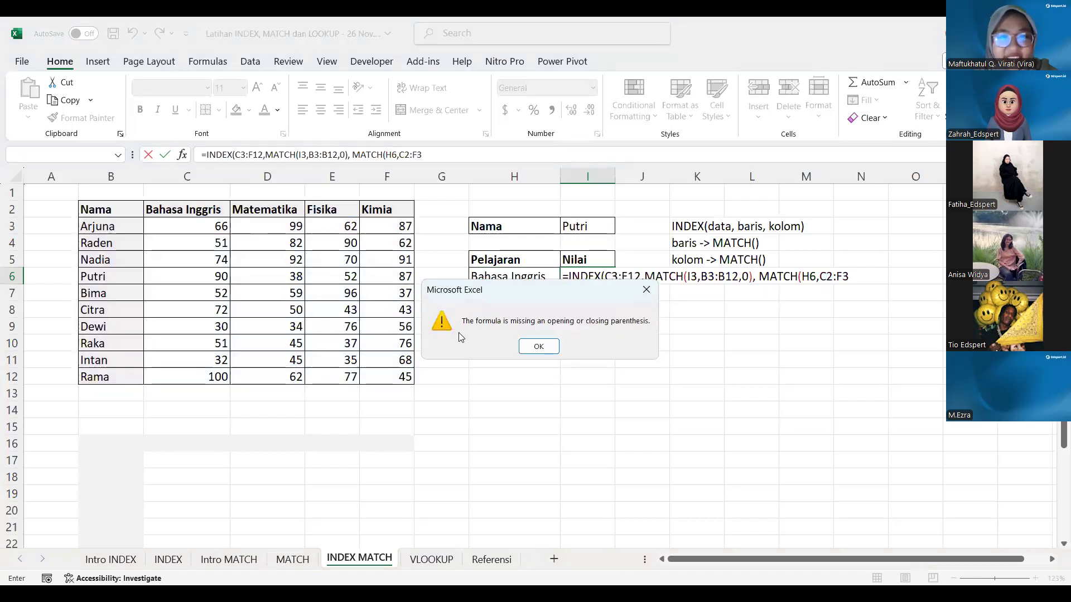
{"action": "left_click", "coordinate": [539, 347]}
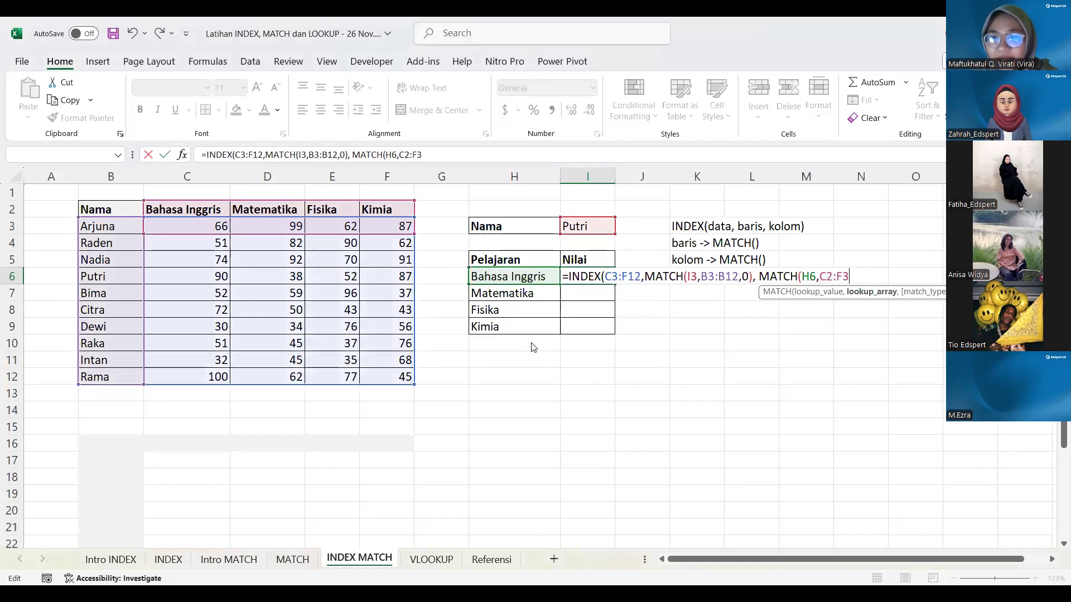
{"action": "key", "text": "BackSpace"}
{"action": "key", "text": "BackSpace"}
{"action": "key", "text": "BackSpace"}
{"action": "key", "text": "BackSpace"}
{"action": "key", "text": "BackSpace"}
Complete the column MATCH with the subject headers C2:F2 and match type 0, and enter the formula.
{"action": "left_click_drag", "start_coordinate": [188, 212], "coordinate": [392, 210]}
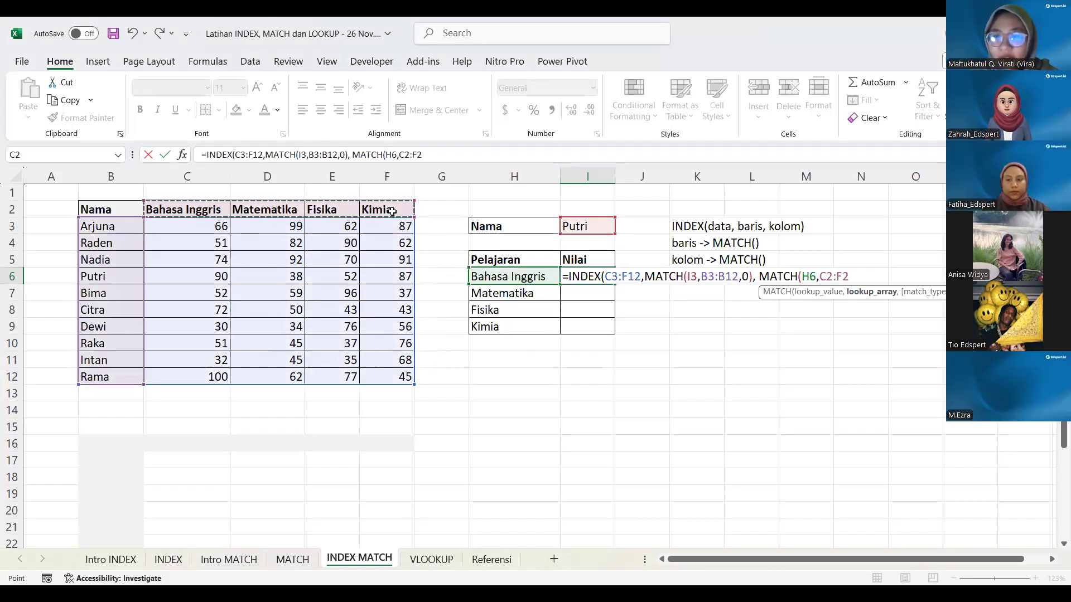
{"action": "type", "text": ",0))"}
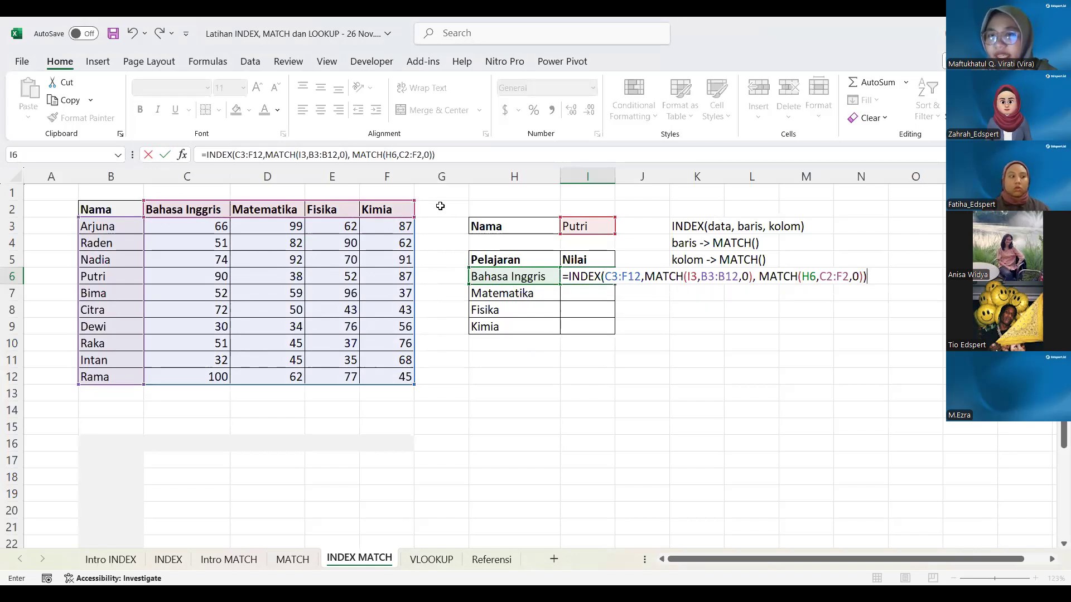
{"action": "key", "text": "Return"}
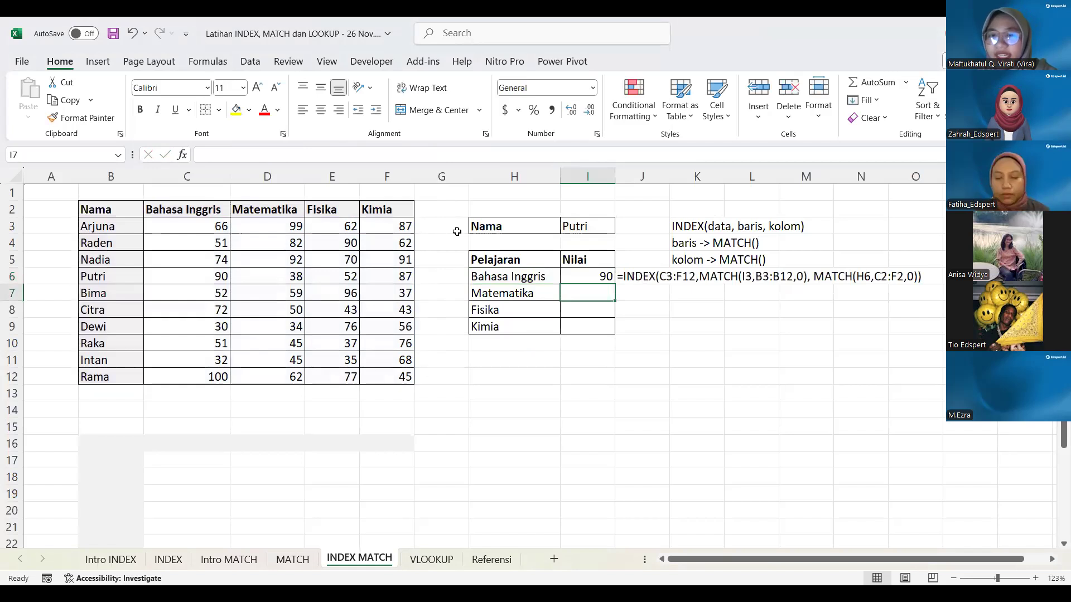
Examine the formula text in J6 against the syntax notes in K3:K5 and the score table.
{"action": "left_click", "coordinate": [657, 277]}
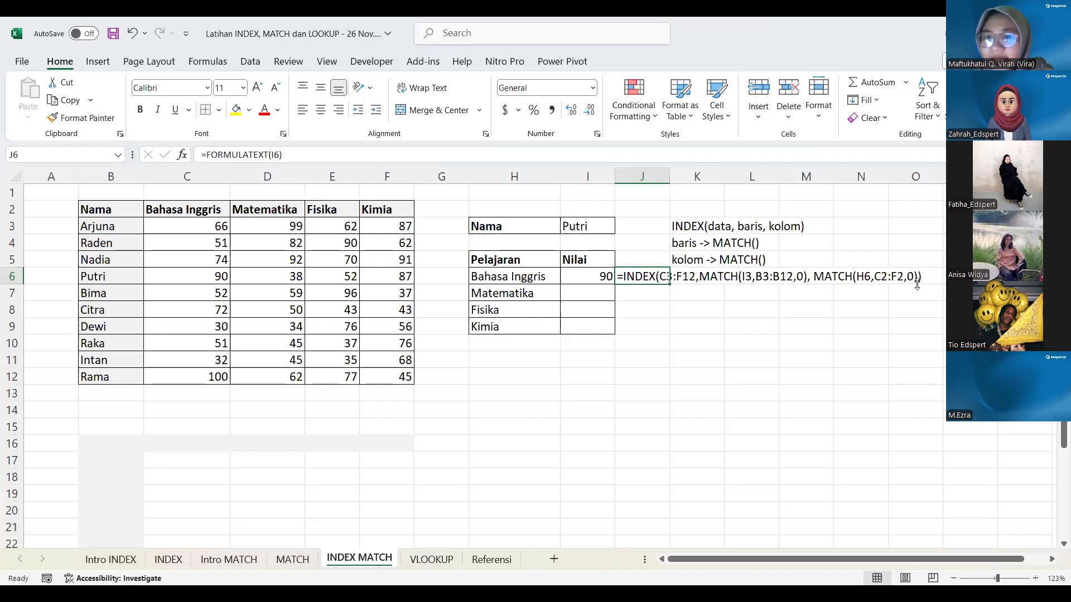
{"action": "scroll", "coordinate": [762, 306], "scroll_direction": "up", "scroll_amount": 10, "text": "ctrl"}
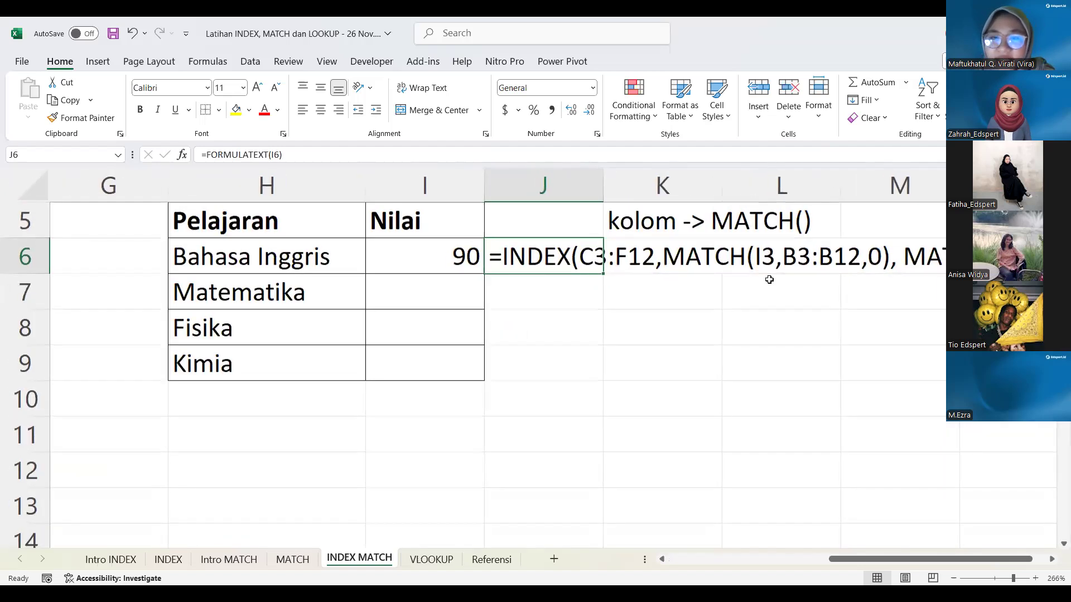
{"action": "scroll", "coordinate": [776, 296], "scroll_direction": "right", "scroll_amount": 2}
{"action": "scroll", "coordinate": [779, 303], "scroll_direction": "up", "scroll_amount": 1}
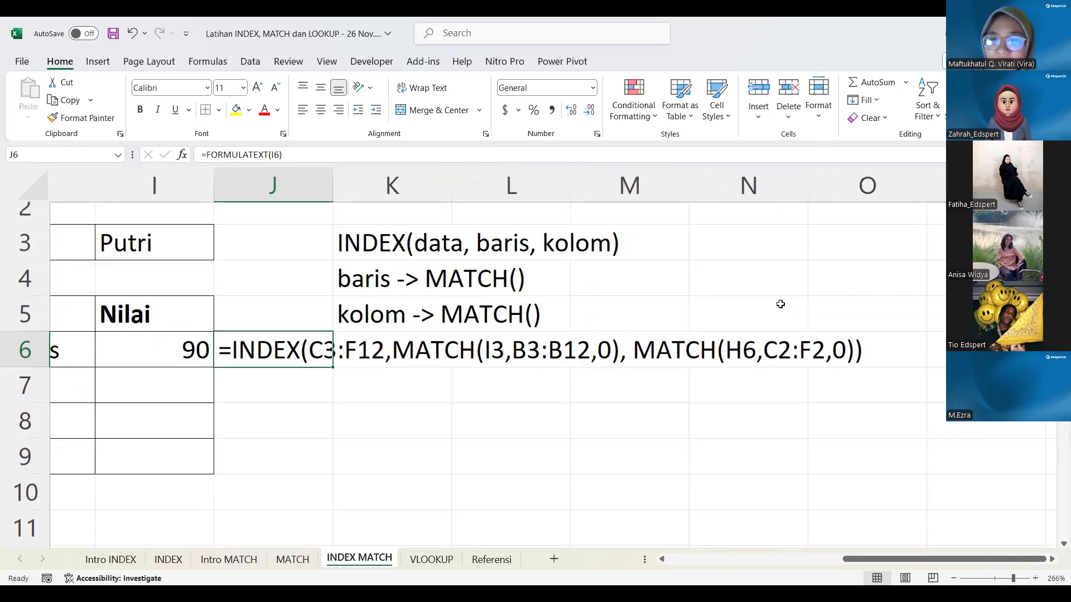
{"action": "scroll", "coordinate": [780, 304], "scroll_direction": "right", "scroll_amount": 1}
{"action": "scroll", "coordinate": [805, 320], "scroll_direction": "down", "scroll_amount": 1}
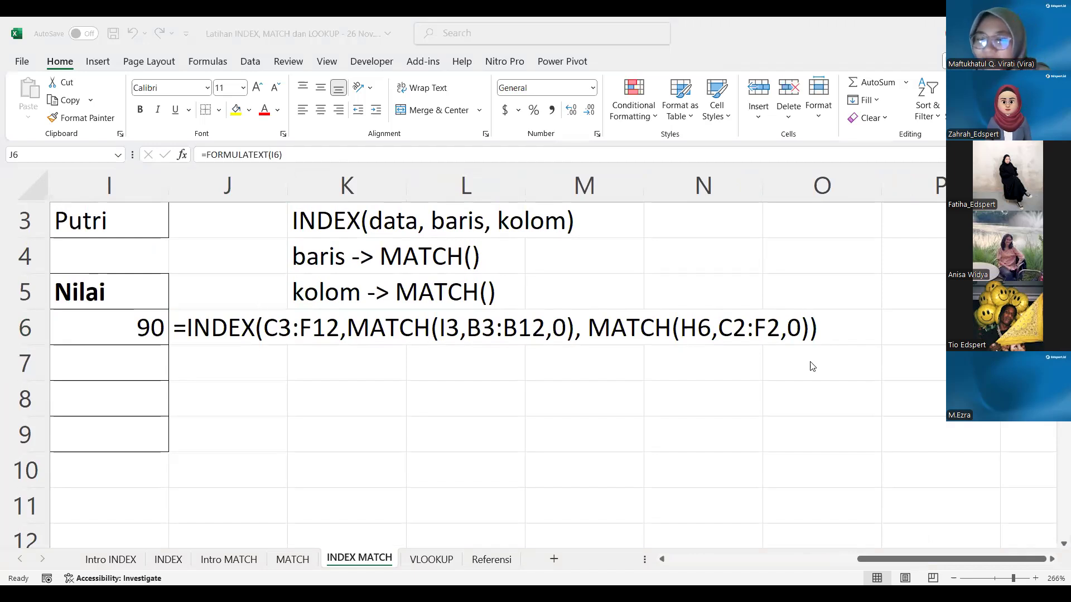
{"action": "scroll", "coordinate": [712, 342], "scroll_direction": "left", "scroll_amount": 3}
{"action": "scroll", "coordinate": [713, 342], "scroll_direction": "down", "scroll_amount": 4}
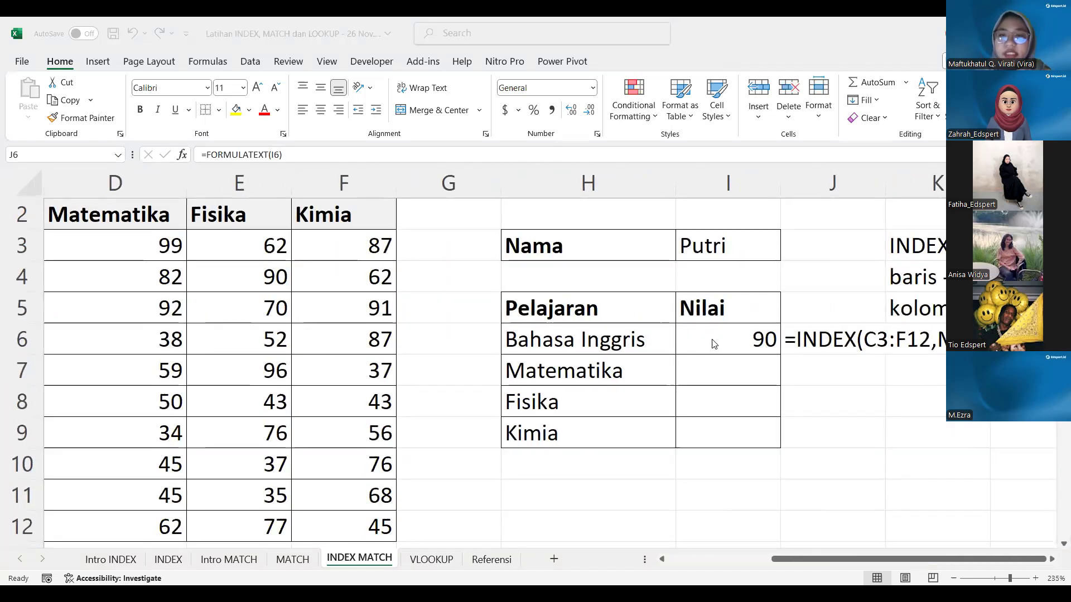
{"action": "scroll", "coordinate": [703, 341], "scroll_direction": "down", "scroll_amount": 2}
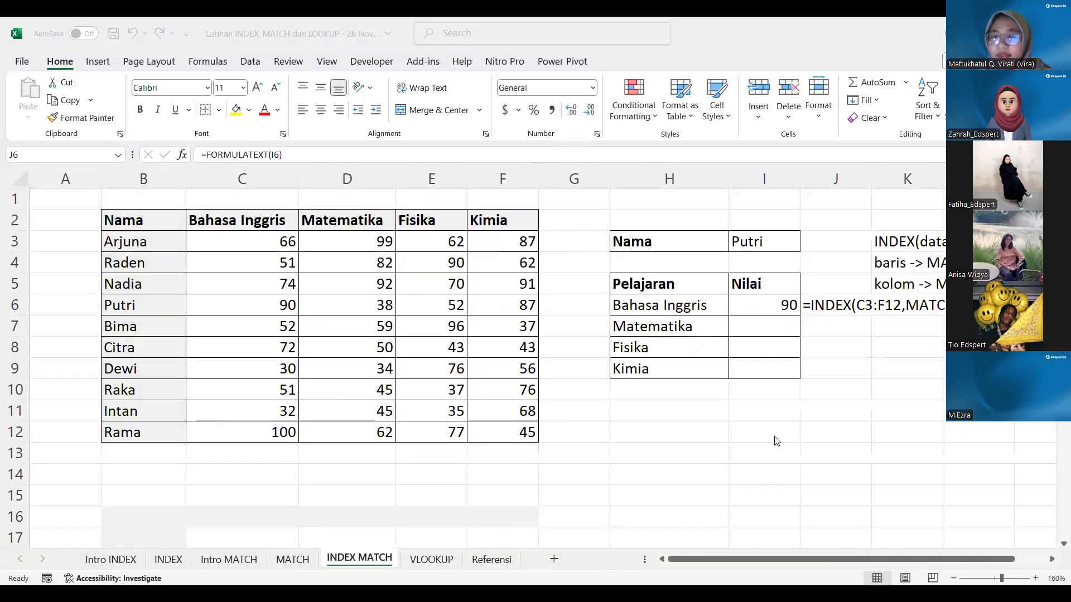
{"action": "scroll", "coordinate": [772, 440], "scroll_direction": "down", "scroll_amount": 3}
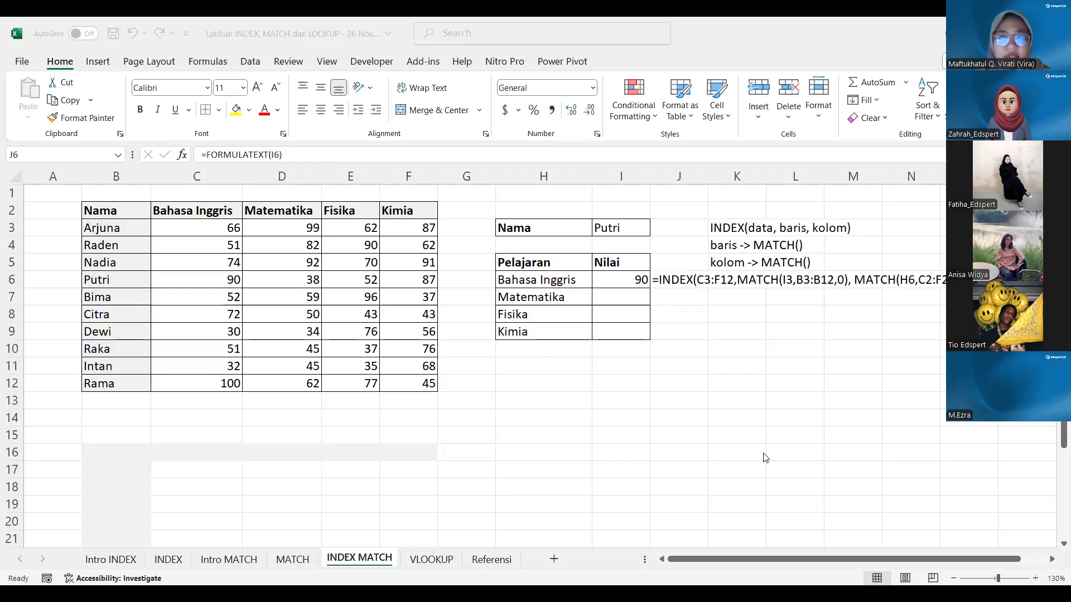
Fill the INDEX MATCH formula from I6 down to I9 and the FORMULATEXT formula from J6 down to J9.
{"action": "left_click", "coordinate": [623, 285]}
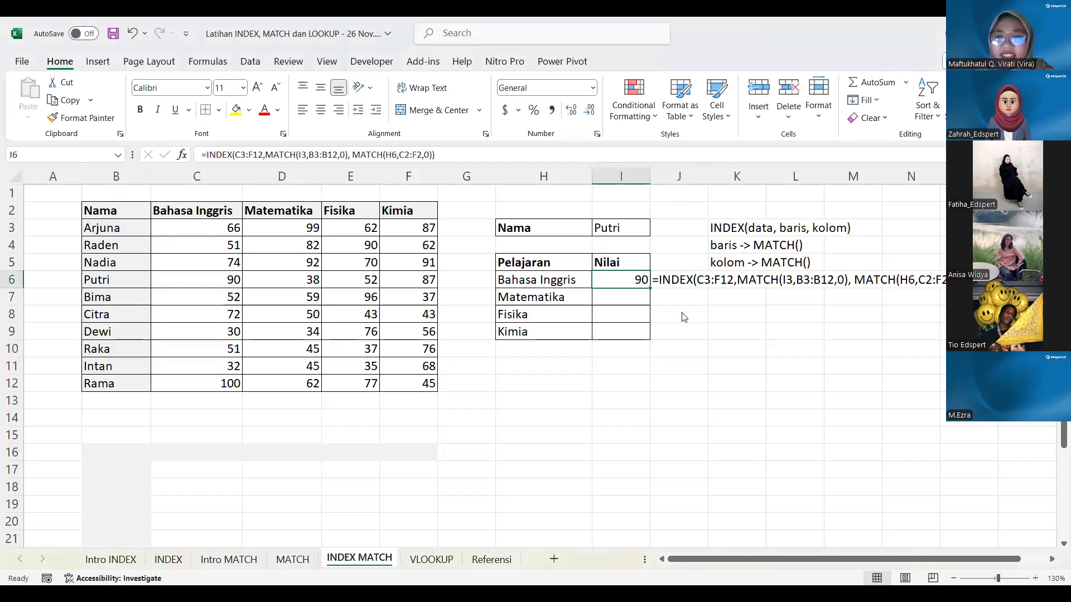
{"action": "left_click_drag", "start_coordinate": [650, 291], "coordinate": [650, 339]}
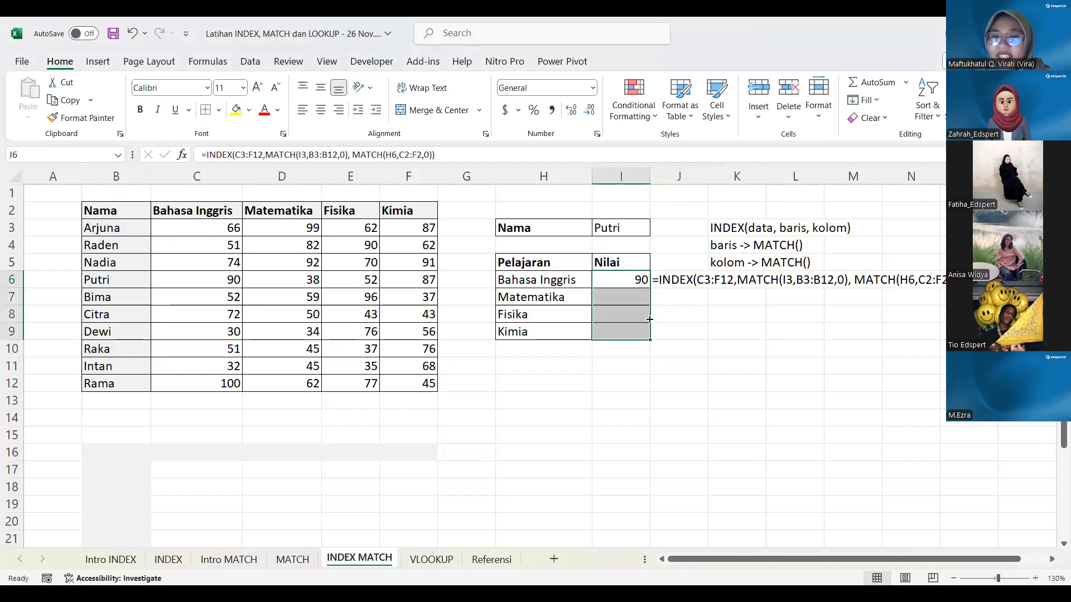
{"action": "left_click", "coordinate": [674, 283]}
{"action": "left_click_drag", "start_coordinate": [709, 289], "coordinate": [705, 337]}
{"action": "left_click", "coordinate": [704, 342]}
Make the INDEX data range in the I6 formula absolute as $C$3:$F$12.
{"action": "scroll", "coordinate": [502, 335], "scroll_direction": "right", "scroll_amount": 3}
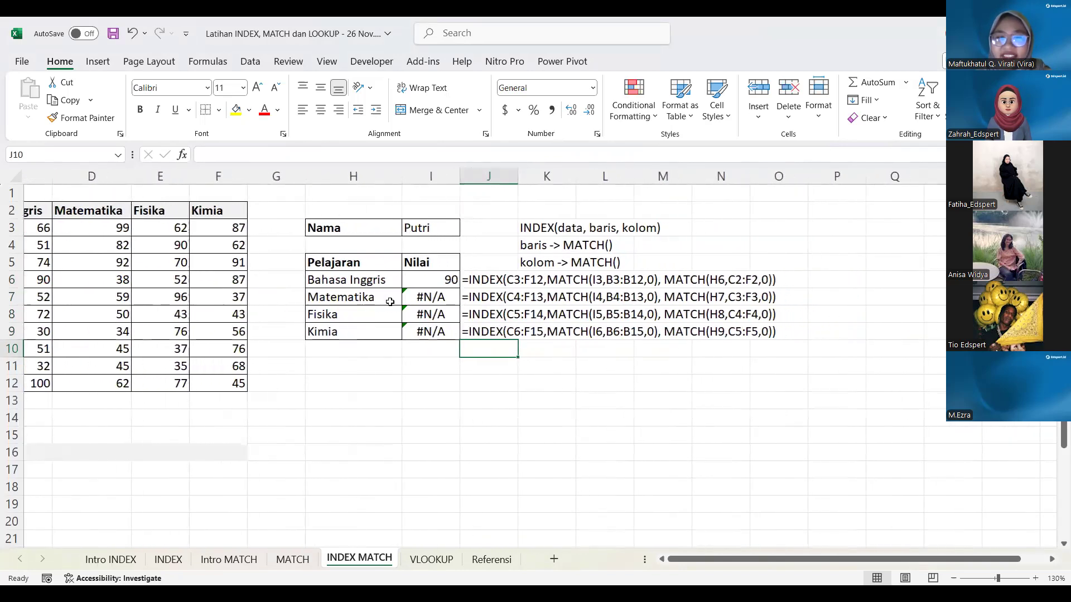
{"action": "scroll", "coordinate": [516, 295], "scroll_direction": "right", "scroll_amount": 1}
{"action": "left_click", "coordinate": [516, 295]}
{"action": "left_click", "coordinate": [389, 273]}
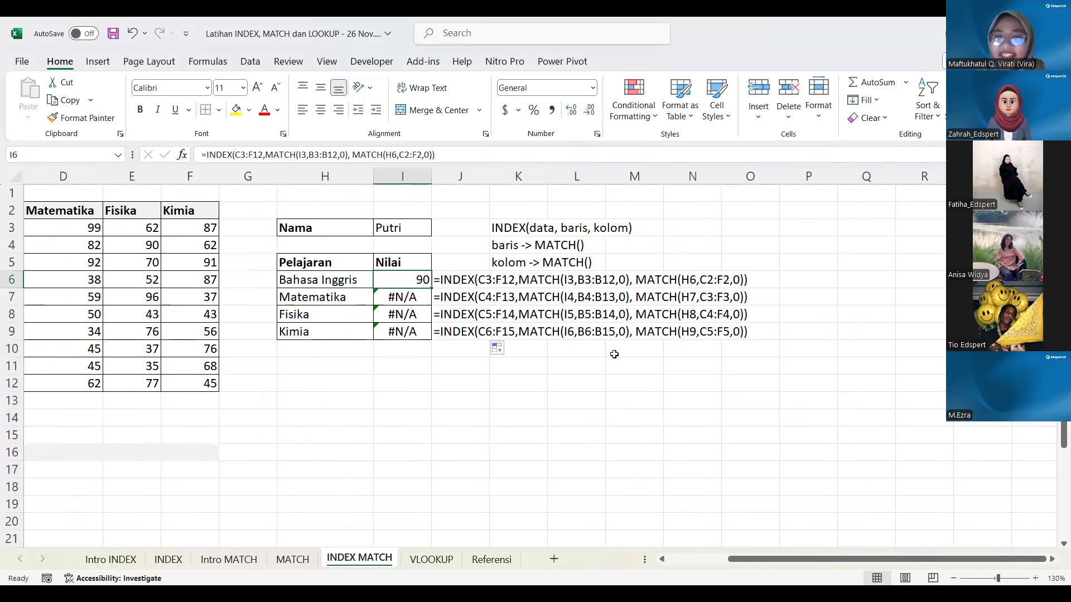
{"action": "double_click", "coordinate": [404, 278]}
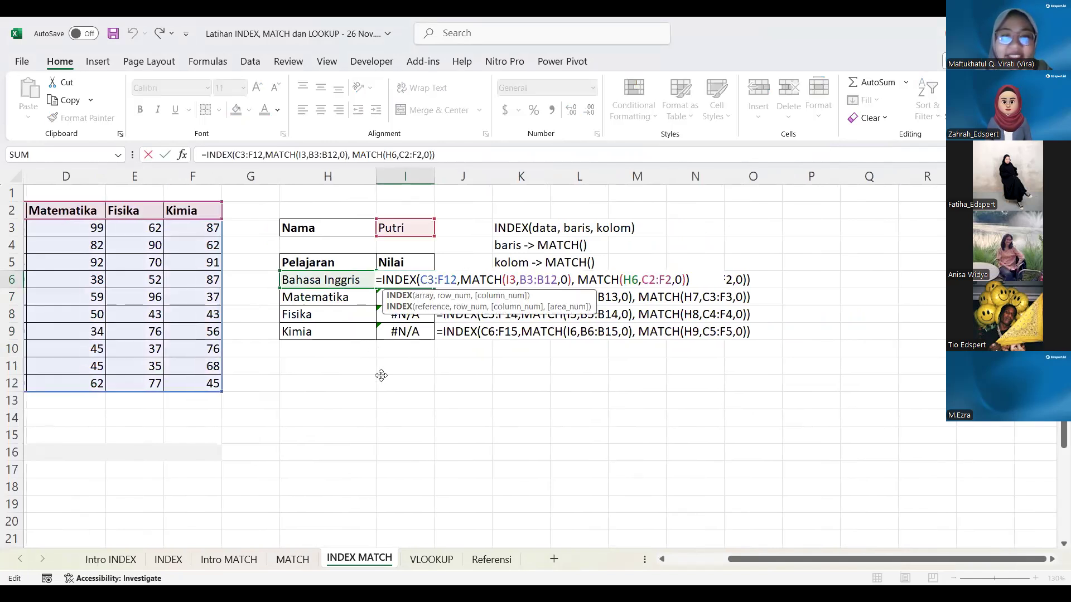
{"action": "scroll", "coordinate": [378, 376], "scroll_direction": "left", "scroll_amount": 2}
{"action": "scroll", "coordinate": [438, 365], "scroll_direction": "left", "scroll_amount": 3}
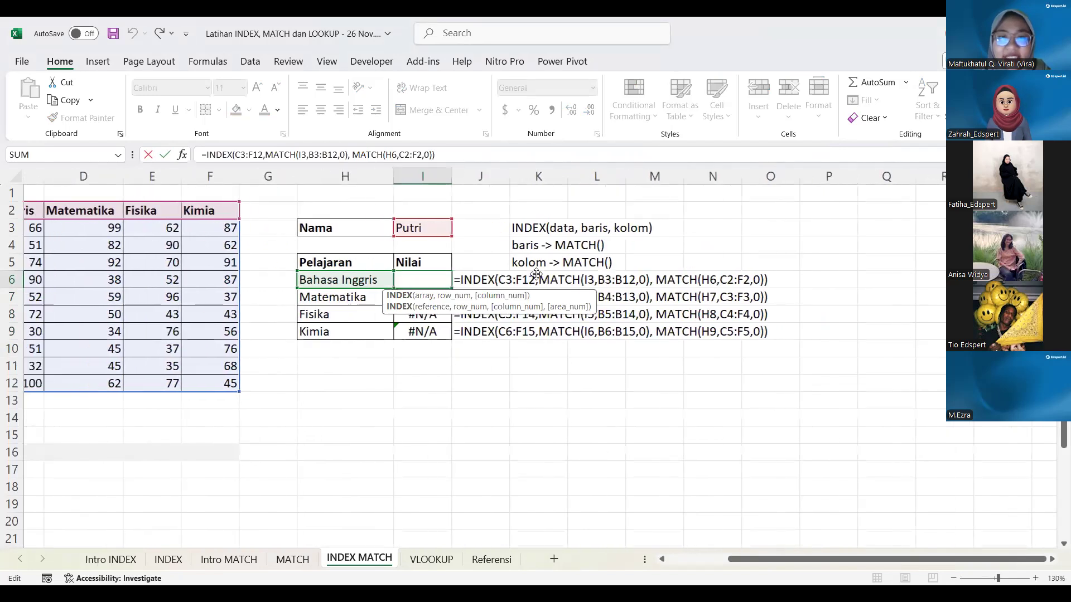
{"action": "left_click", "coordinate": [517, 278]}
{"action": "key", "text": "shift+Right"}
{"action": "key", "text": "shift+Right"}
{"action": "key", "text": "shift+Right"}
{"action": "key", "text": "shift+Right"}
{"action": "key", "text": "shift+Right"}
{"action": "key", "text": "shift+Right"}
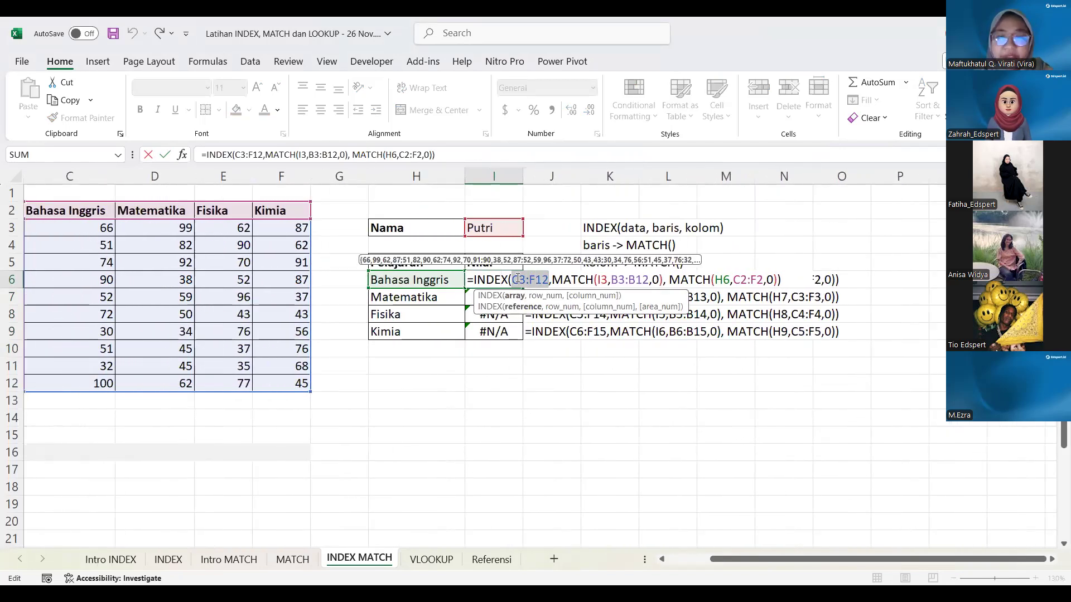
{"action": "key", "text": "F4"}
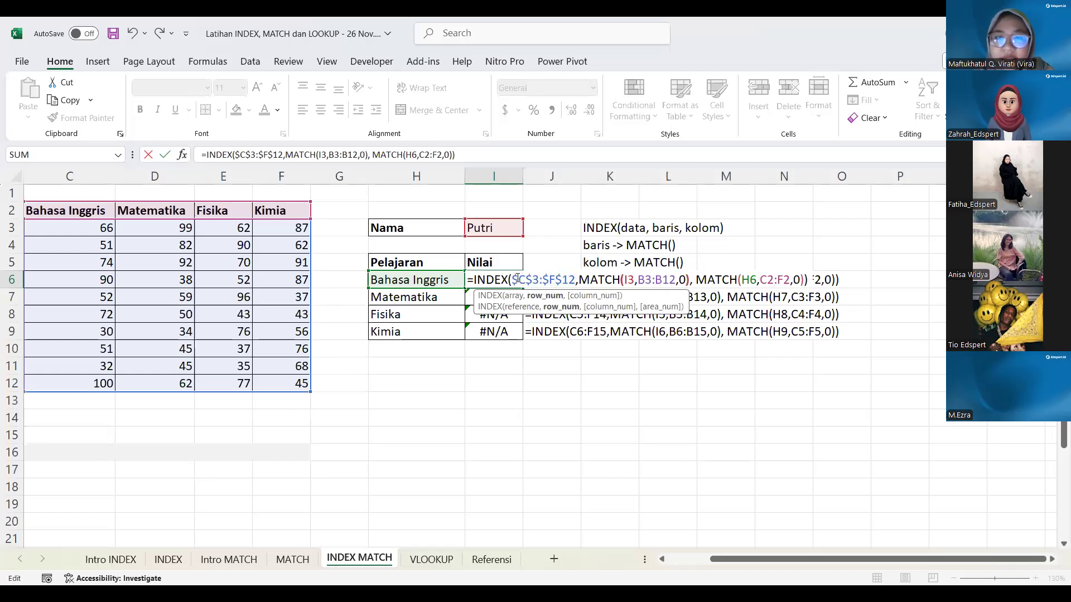
Make the lookup value of the row MATCH in the I6 formula absolute as $I$3.
{"action": "key", "text": "Right"}
{"action": "key", "text": "Right"}
{"action": "key", "text": "Right"}
{"action": "key", "text": "Right"}
{"action": "key", "text": "Right"}
{"action": "key", "text": "Right"}
{"action": "key", "text": "shift+Right"}
{"action": "key", "text": "shift+Right"}
{"action": "key", "text": "F4"}
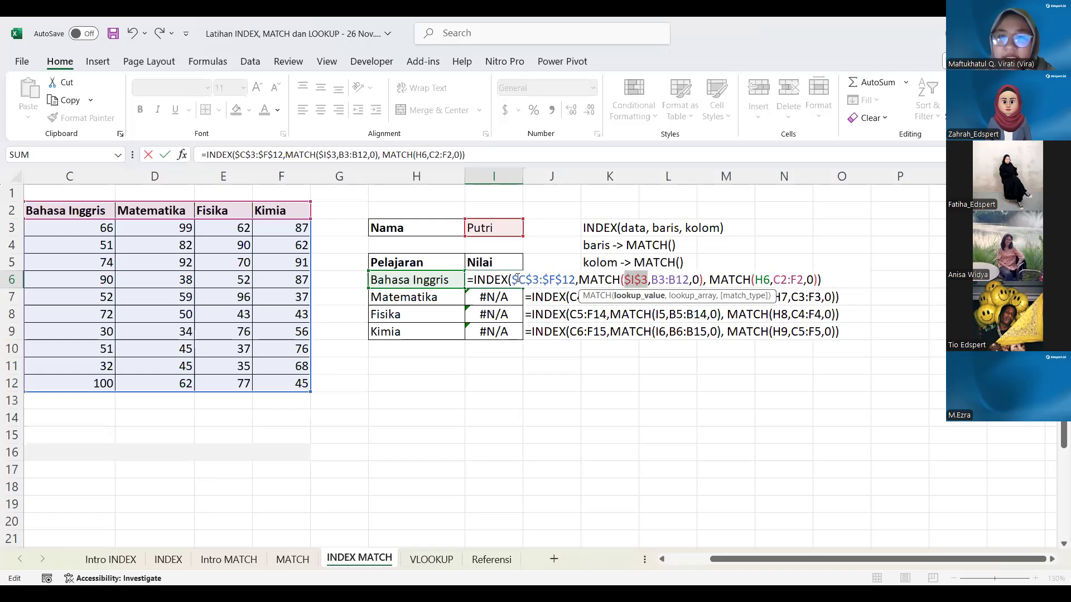
Lock the row MATCH lookup array in the I6 formula as $B$3:$B$12.
{"action": "key", "text": "Right"}
{"action": "key", "text": "Right"}
{"action": "key", "text": "shift+Right"}
{"action": "key", "text": "shift+Right"}
{"action": "key", "text": "shift+Right"}
{"action": "key", "text": "shift+Right"}
{"action": "key", "text": "shift+Right"}
{"action": "key", "text": "shift+Right"}
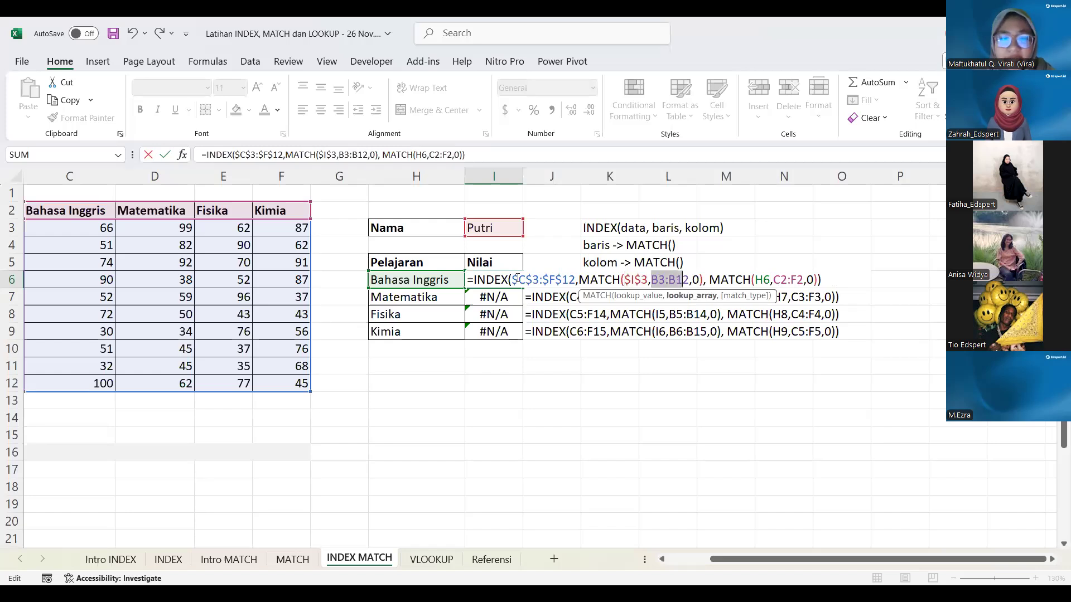
{"action": "key", "text": "F4"}
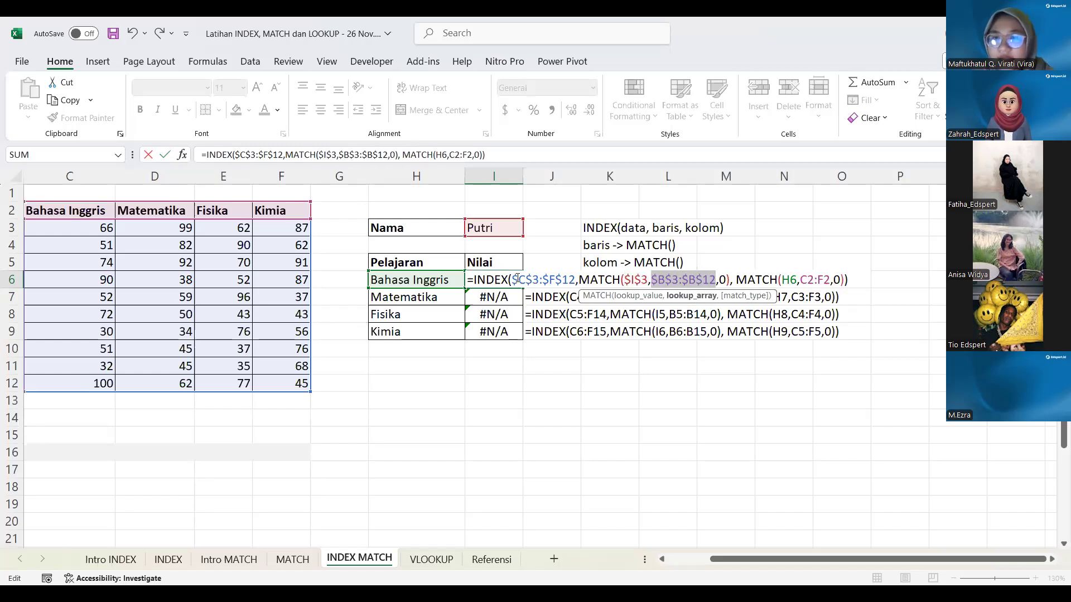
Lock the column MATCH lookup array in the I6 formula as $C$2:$F$2, keeping H6 relative.
{"action": "left_click", "coordinate": [749, 283]}
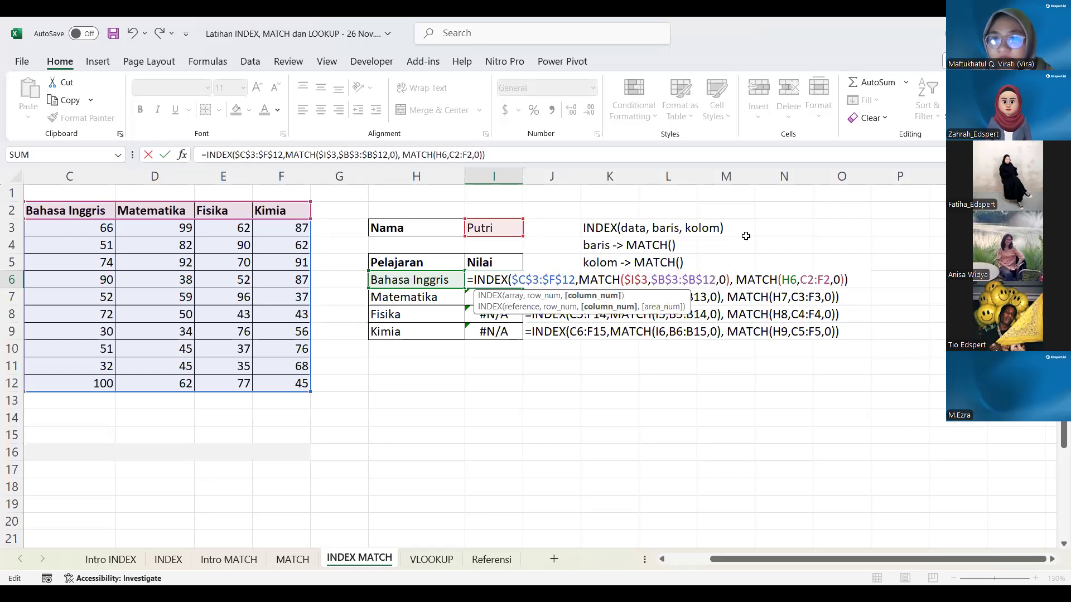
{"action": "key", "text": "Right"}
{"action": "key", "text": "Right"}
{"action": "key", "text": "Right"}
{"action": "key", "text": "Right"}
{"action": "key", "text": "shift+Right"}
{"action": "key", "text": "shift+Right"}
{"action": "key", "text": "shift+Right"}
{"action": "key", "text": "shift+Right"}
{"action": "key", "text": "shift+Right"}
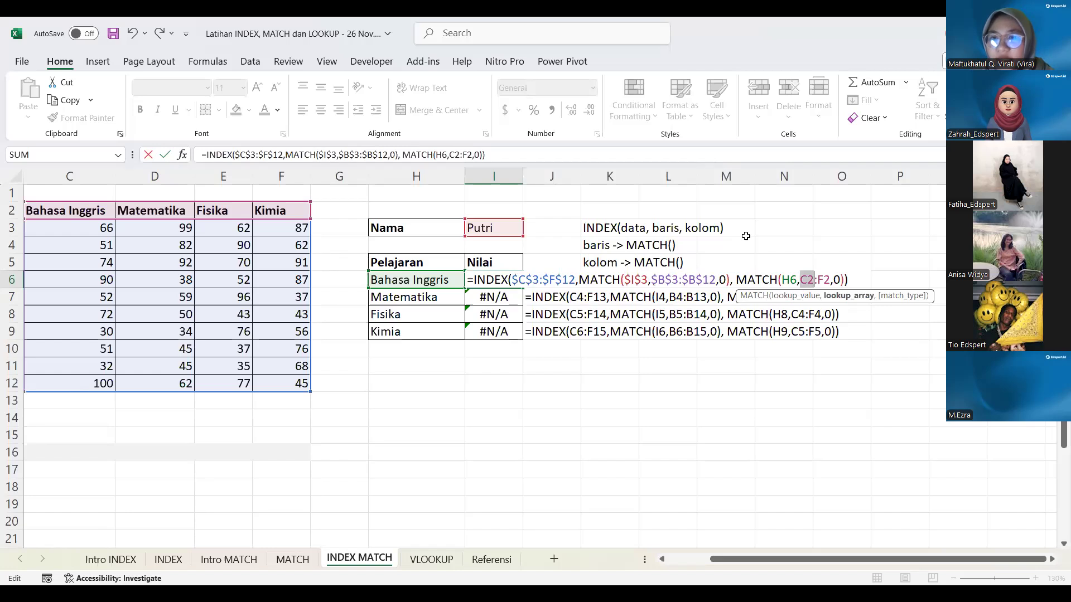
{"action": "key", "text": "F4"}
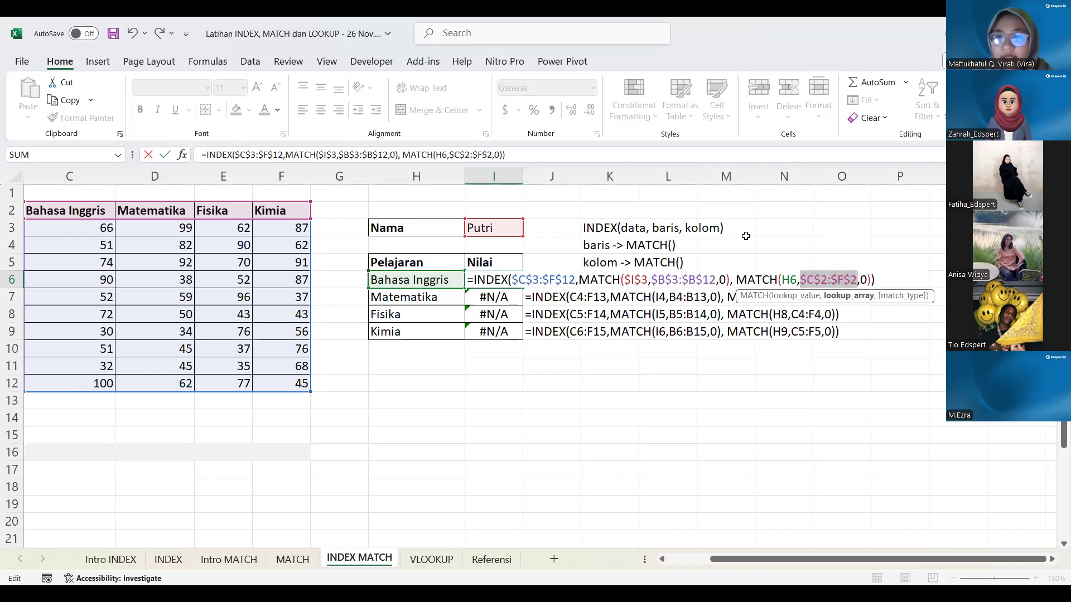
Enter the formula in I6 and fill it down through I9.
{"action": "key", "text": "ctrl+Return"}
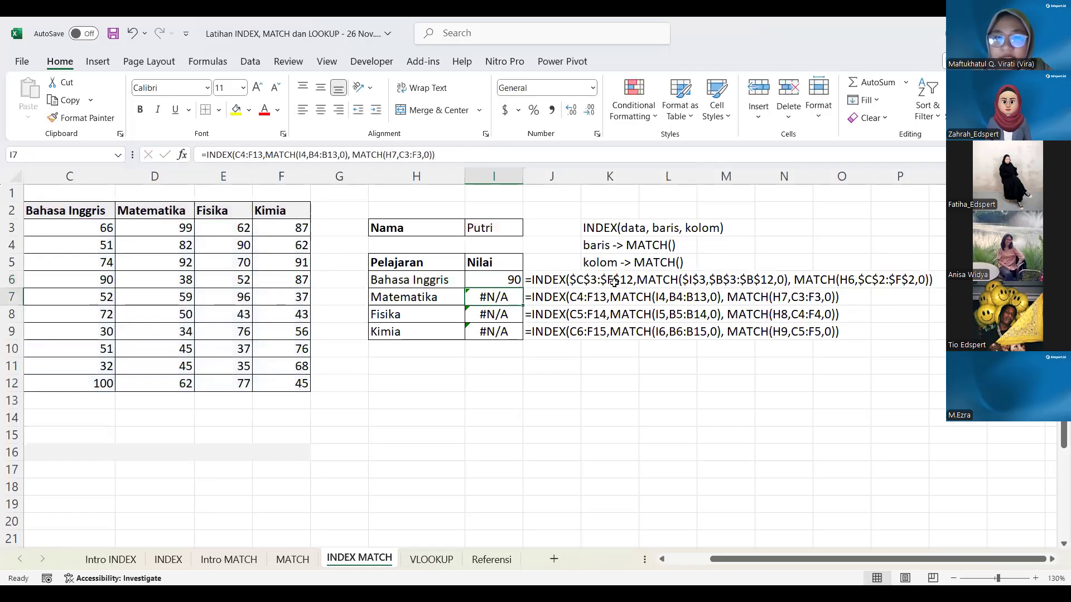
{"action": "left_click_drag", "start_coordinate": [522, 289], "coordinate": [522, 340]}
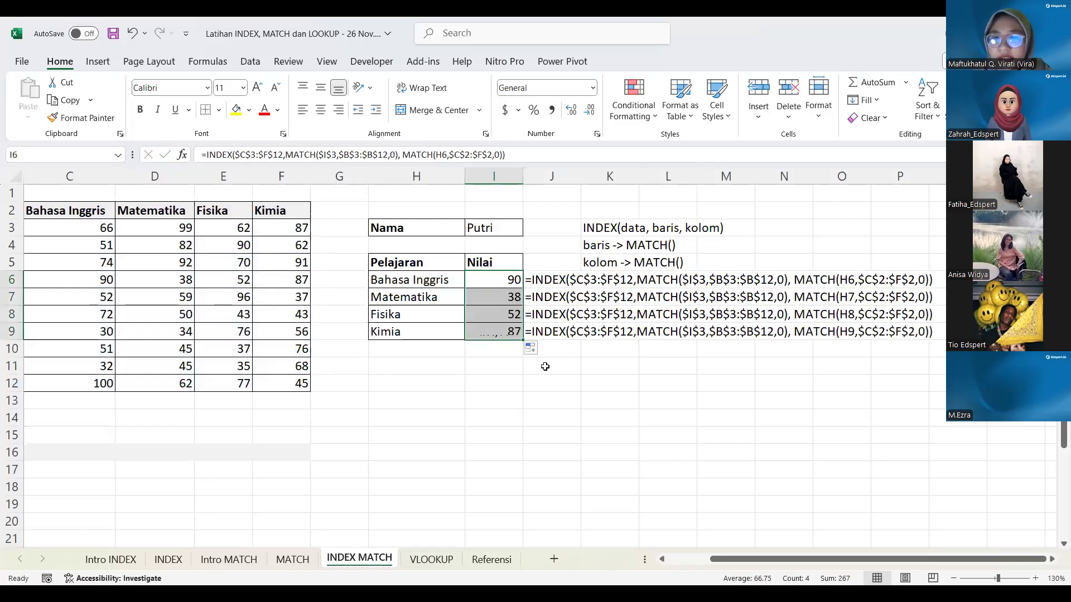
{"action": "left_click", "coordinate": [567, 380]}
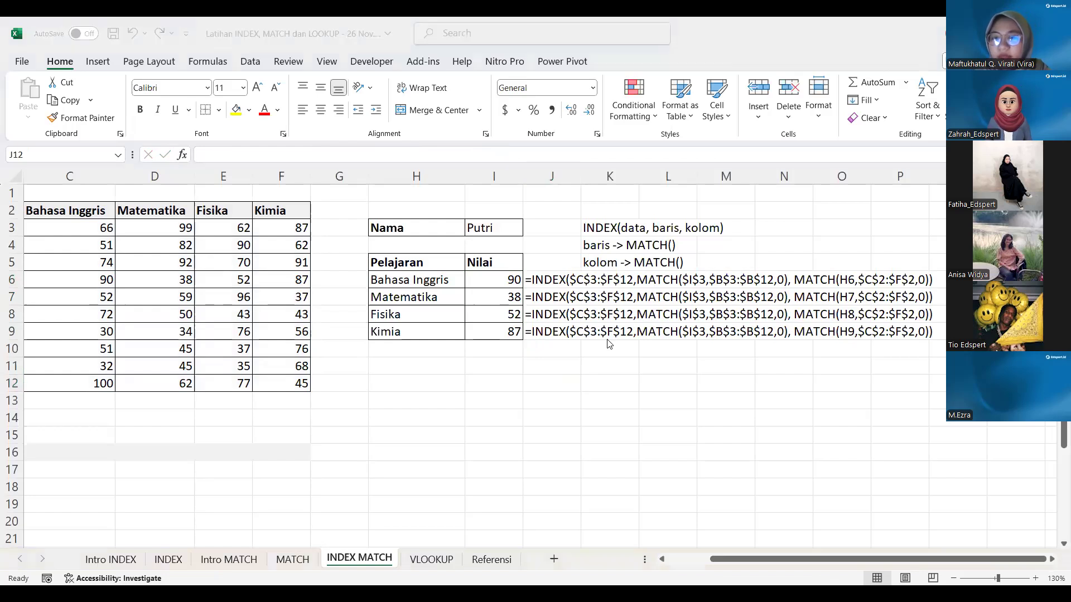
Examine the INDEX range and the row MATCH references inside the I6 formula.
{"action": "left_click", "coordinate": [501, 279]}
{"action": "double_click", "coordinate": [500, 279]}
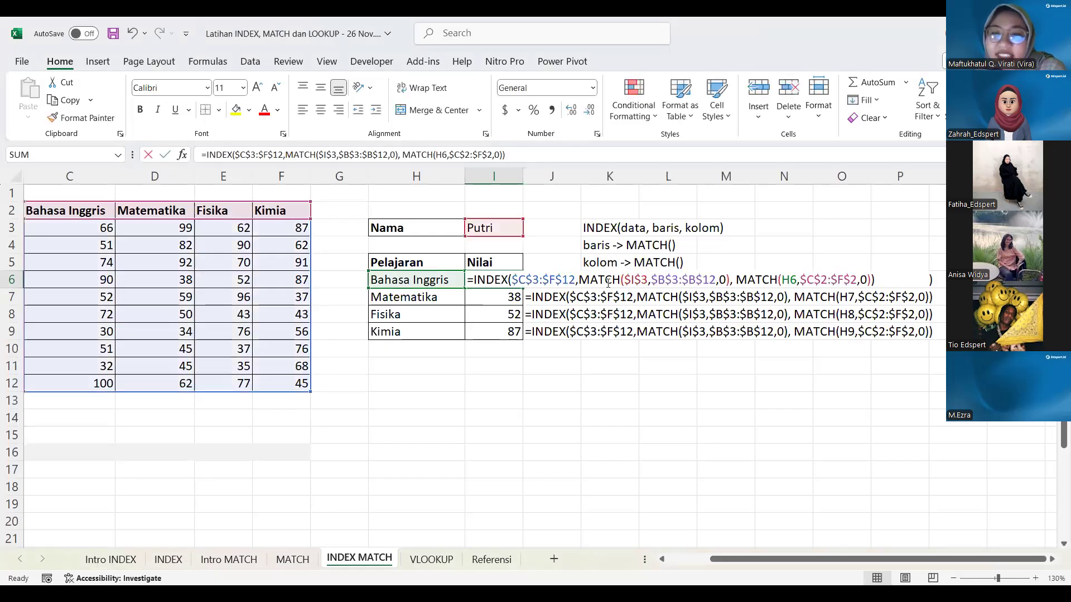
{"action": "left_click", "coordinate": [537, 281]}
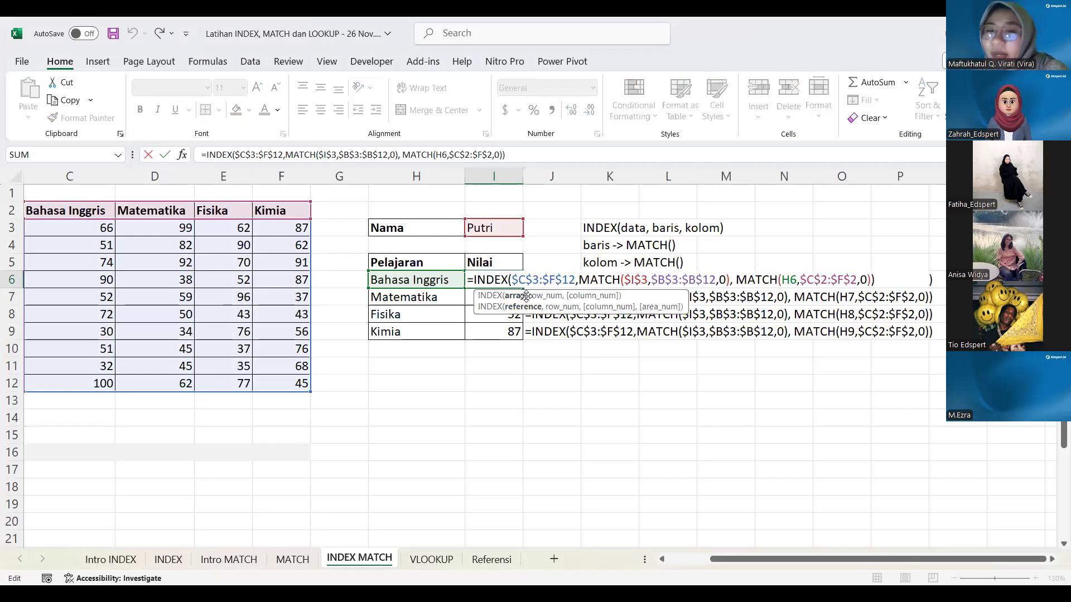
{"action": "left_click", "coordinate": [649, 282]}
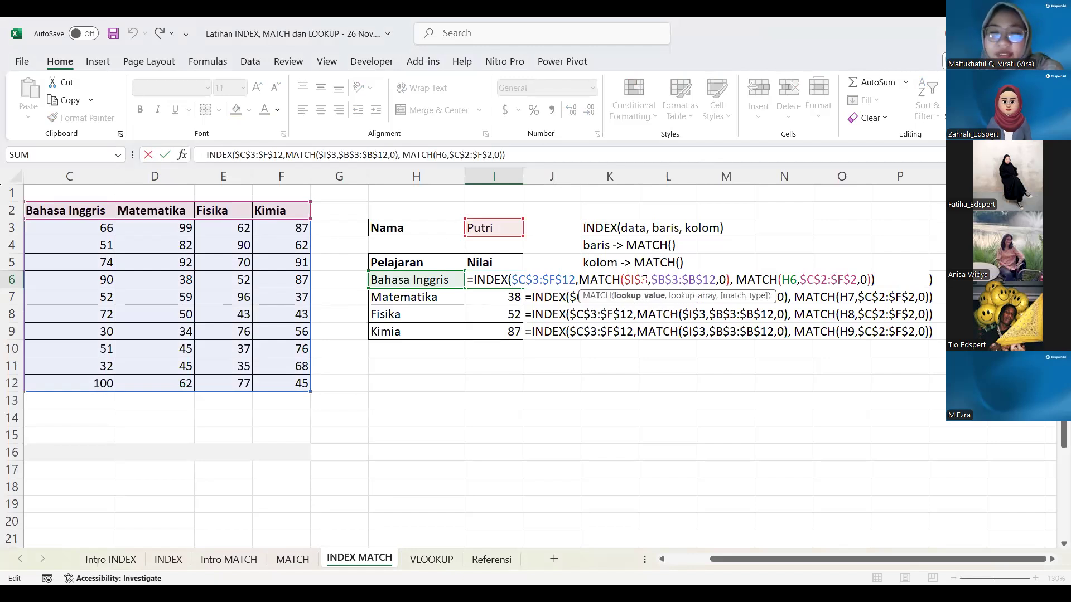
{"action": "key", "text": "Return"}
{"action": "key", "text": "Return"}
{"action": "key", "text": "Return"}
{"action": "key", "text": "Return"}
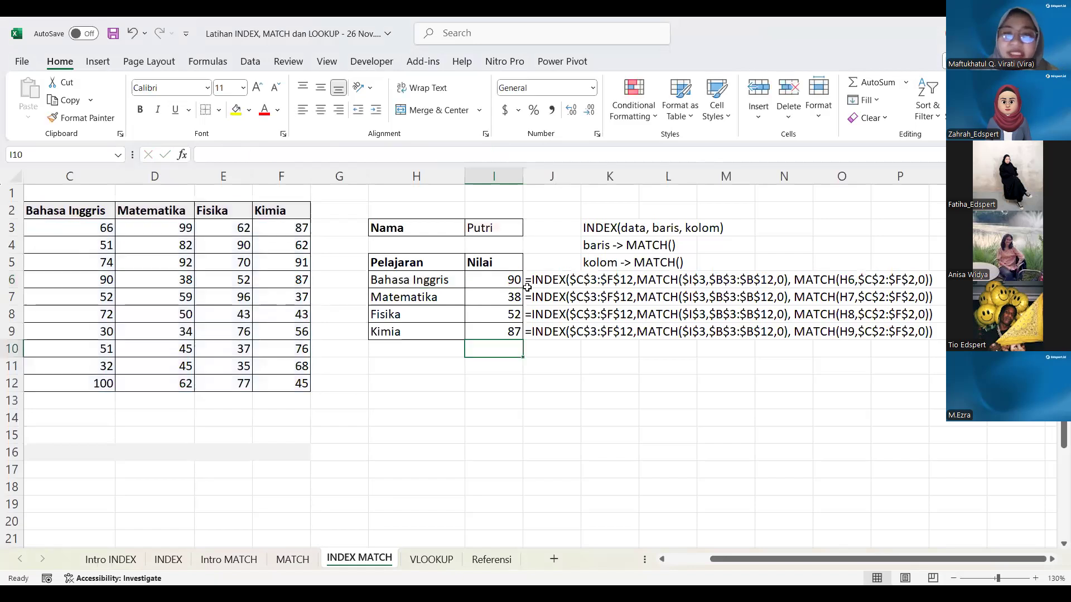
Remove the dollar signs from the INDEX data range in the I6 formula so it reads C3:F12.
{"action": "double_click", "coordinate": [505, 282]}
{"action": "key", "text": "Delete"}
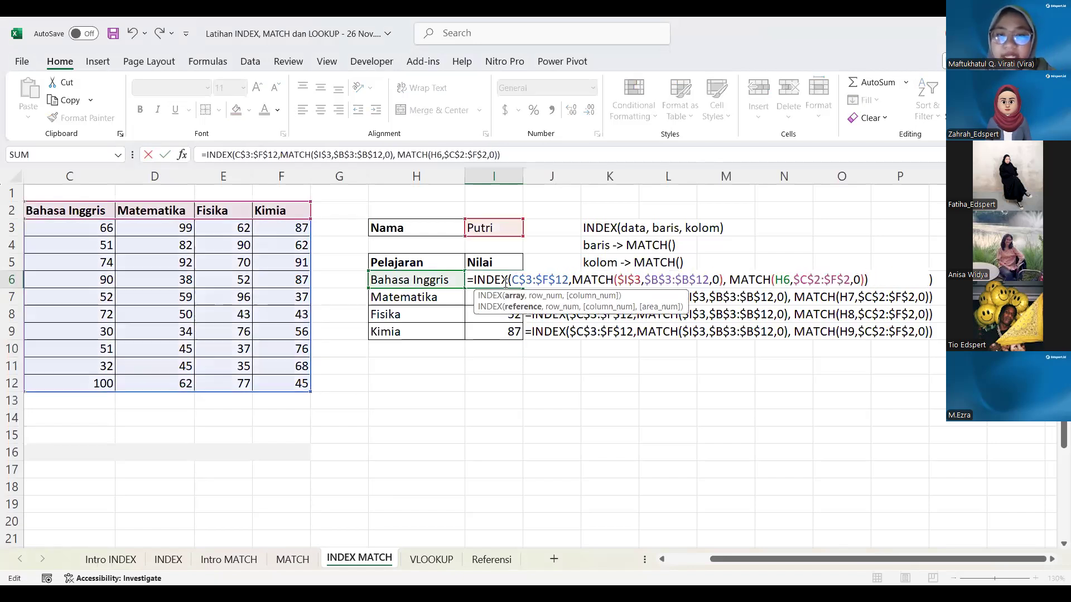
{"action": "key", "text": "Right"}
{"action": "key", "text": "Delete"}
{"action": "key", "text": "Right"}
{"action": "key", "text": "Right"}
{"action": "key", "text": "Delete"}
{"action": "key", "text": "Right"}
{"action": "key", "text": "Delete"}
{"action": "key", "text": "Right"}
{"action": "key", "text": "Right"}
Make the whole INDEX data range in I6 absolute again as $C$3:$F$12 and enter the formula.
{"action": "key", "text": "shift+Left"}
{"action": "key", "text": "shift+Left"}
{"action": "key", "text": "shift+Left"}
{"action": "key", "text": "shift+Left"}
{"action": "key", "text": "shift+Left"}
{"action": "key", "text": "shift+Left"}
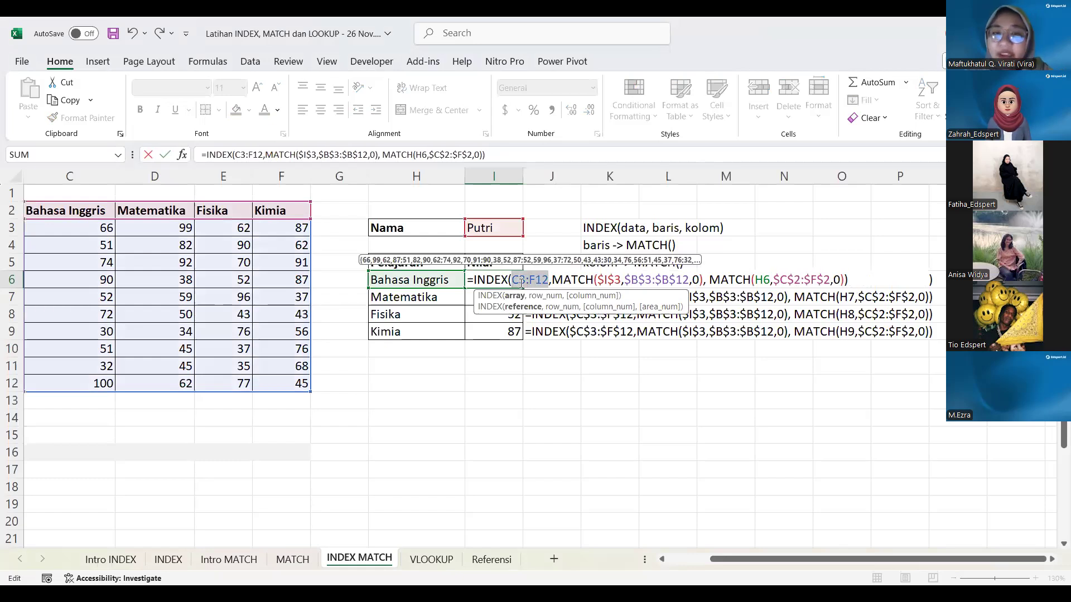
{"action": "key", "text": "F4"}
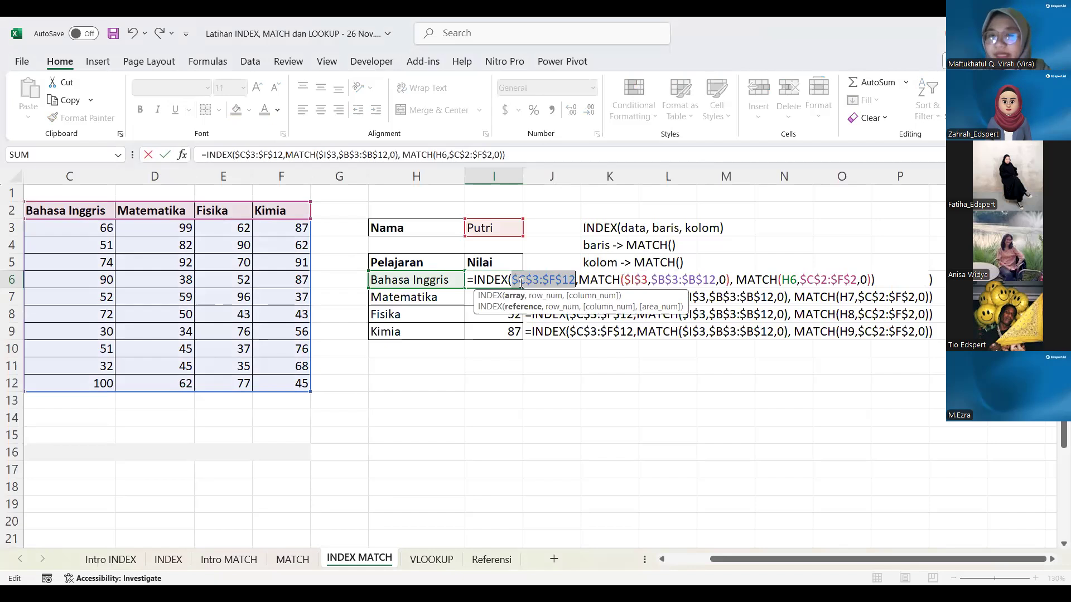
{"action": "key", "text": "Return"}
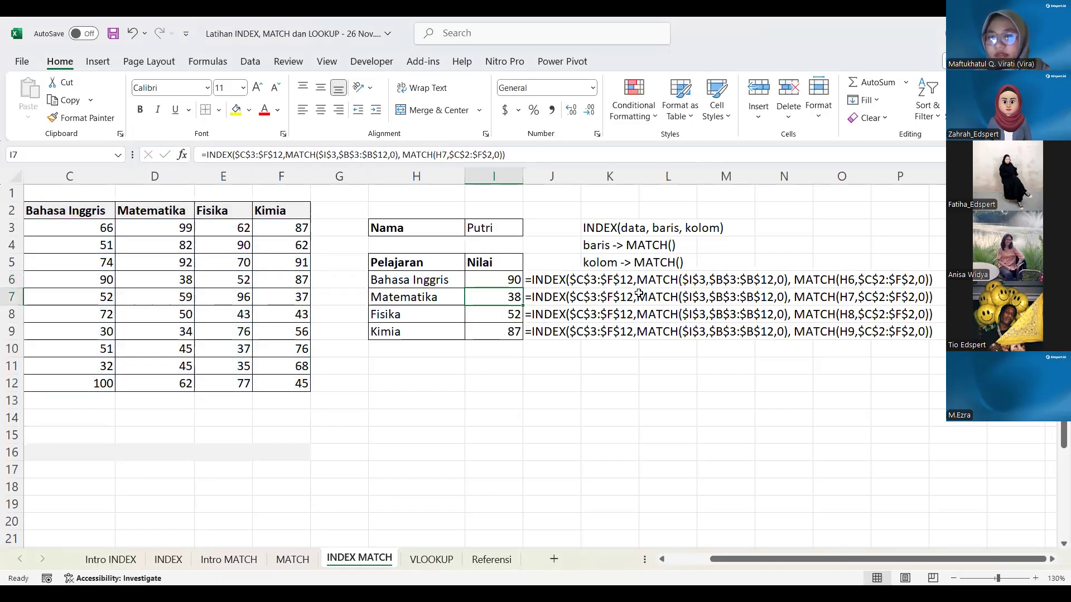
Clear J6 and re-enter a FORMULATEXT formula there that refers to I6.
{"action": "left_click", "coordinate": [568, 284]}
{"action": "key", "text": "Delete"}
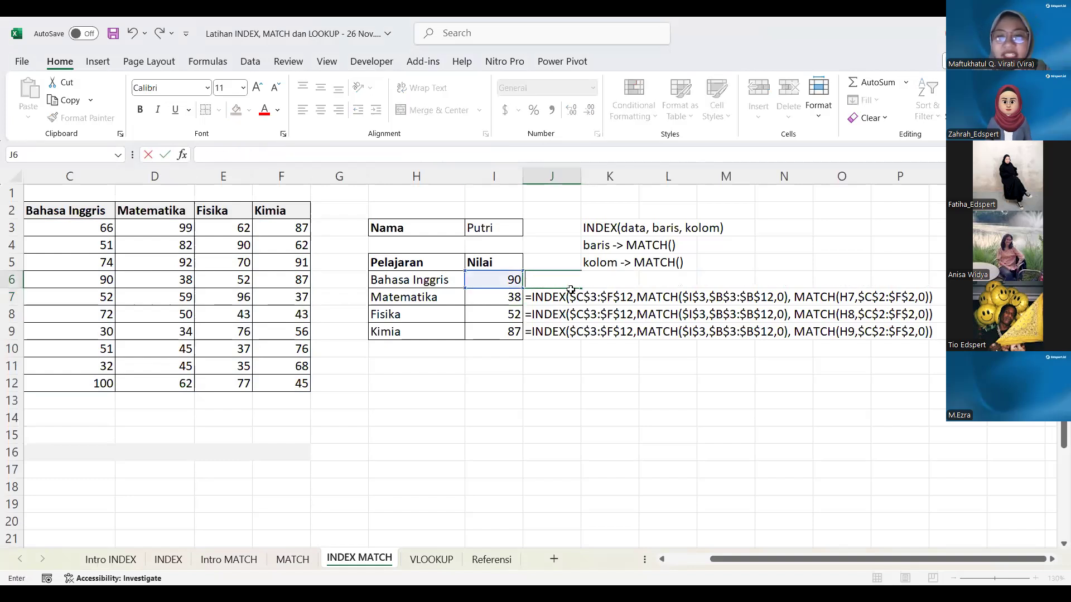
{"action": "left_click", "coordinate": [582, 305]}
{"action": "left_click", "coordinate": [569, 283]}
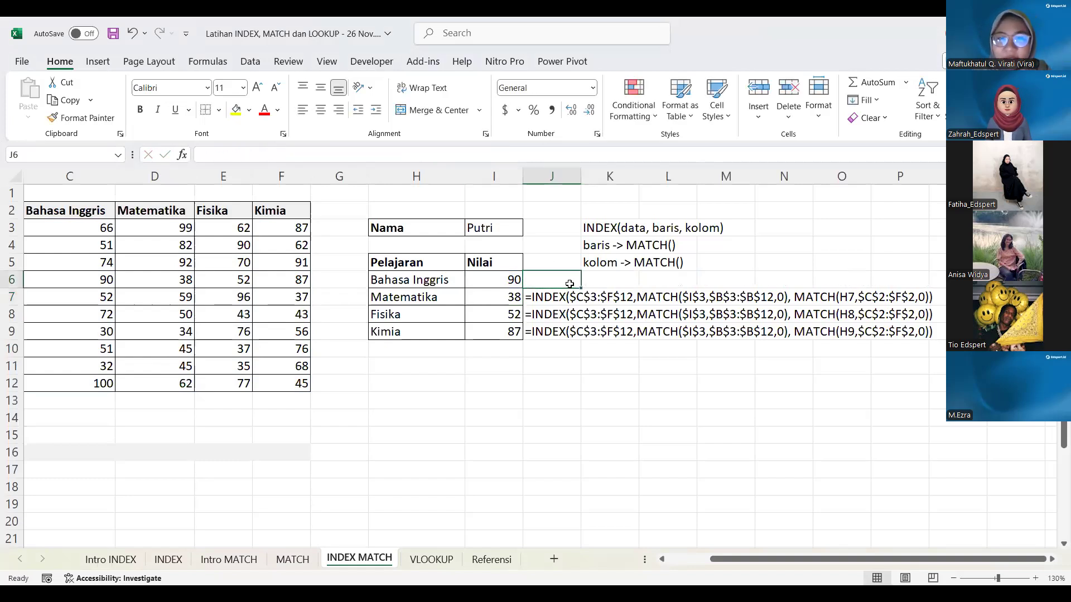
{"action": "type", "text": "="}
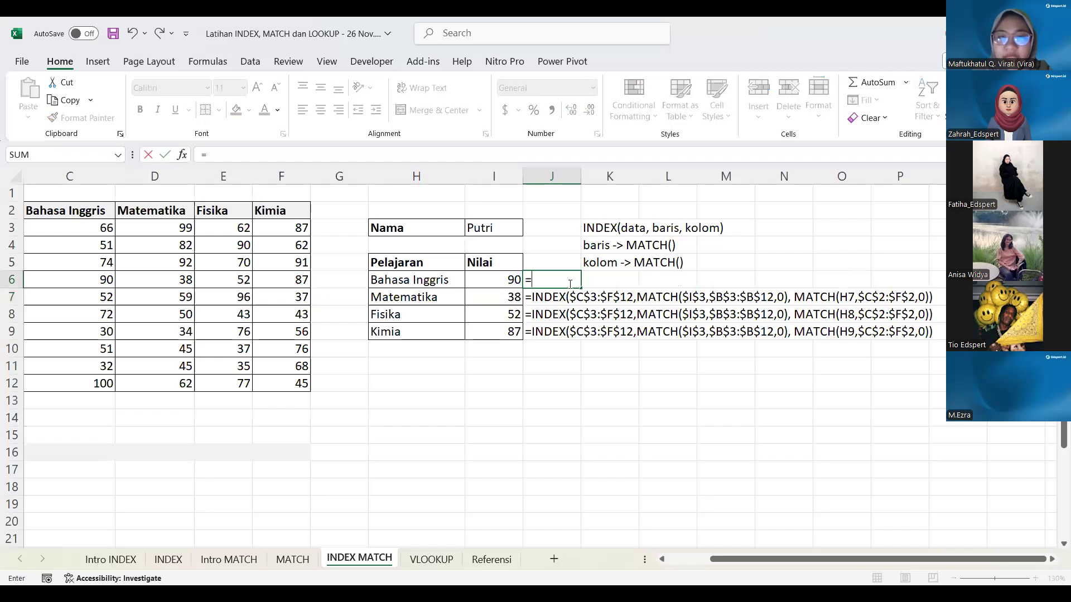
{"action": "type", "text": "FORMULATEXT"}
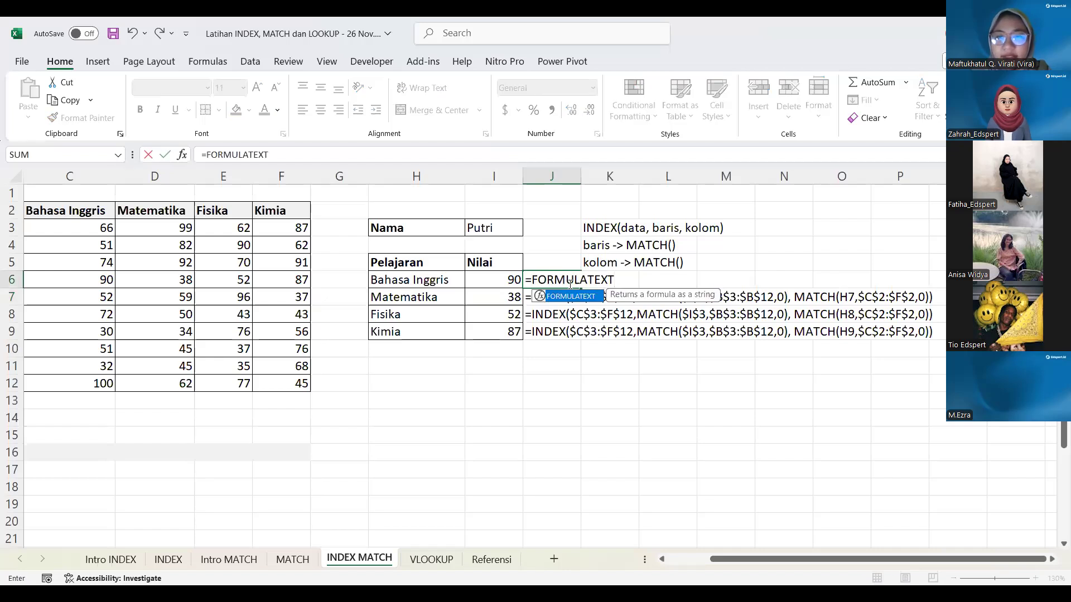
{"action": "type", "text": "("}
{"action": "key", "text": "Left"}
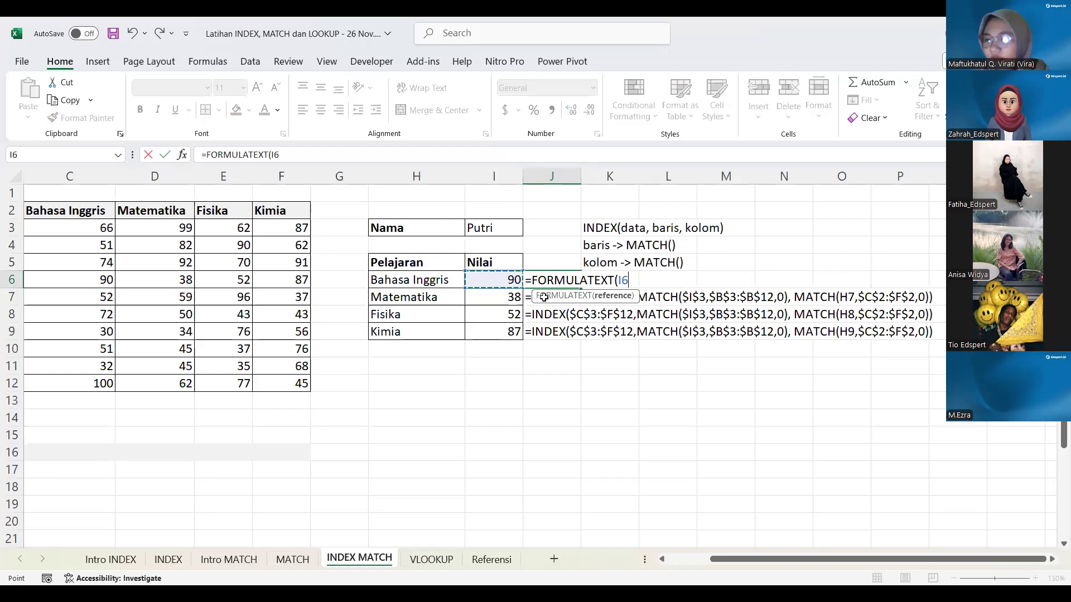
{"action": "key", "text": "Return"}
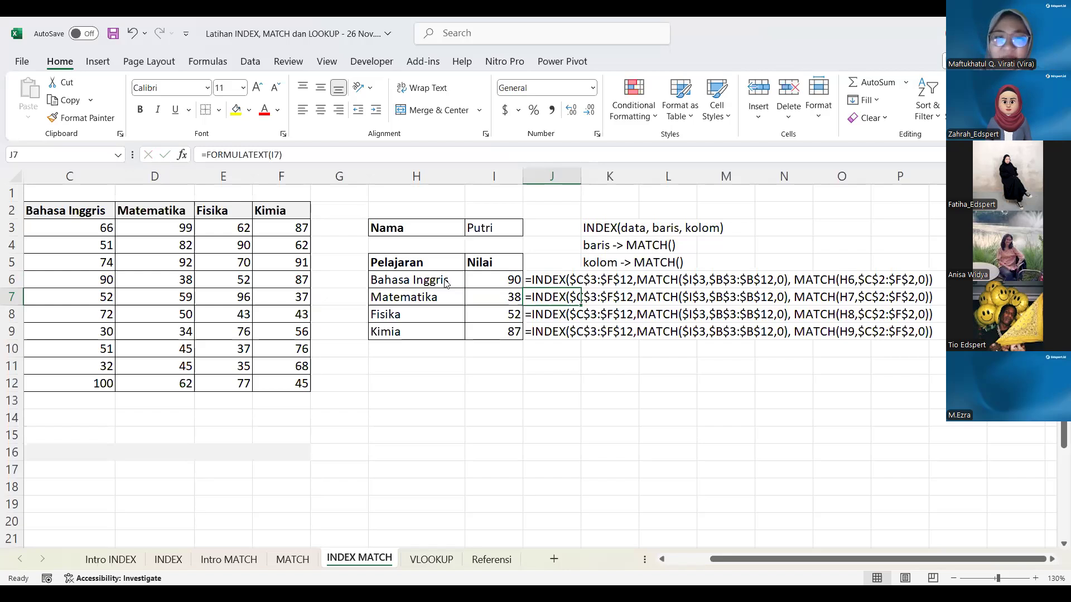
Try locking the column MATCH lookup value in I6 as $H$6 and fill the formula down through I9.
{"action": "left_click", "coordinate": [517, 281]}
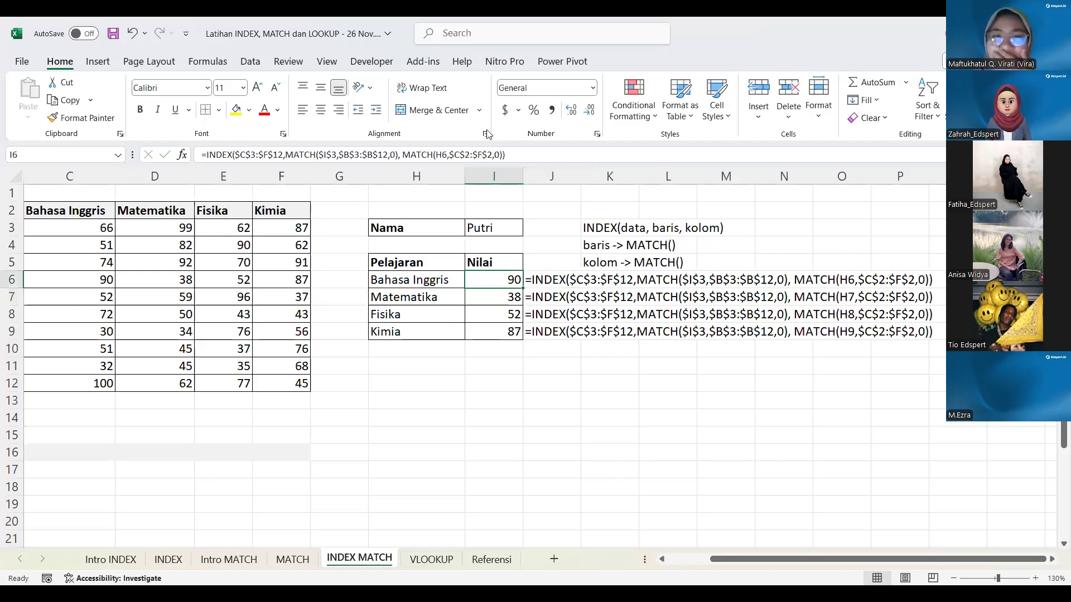
{"action": "left_click", "coordinate": [499, 269]}
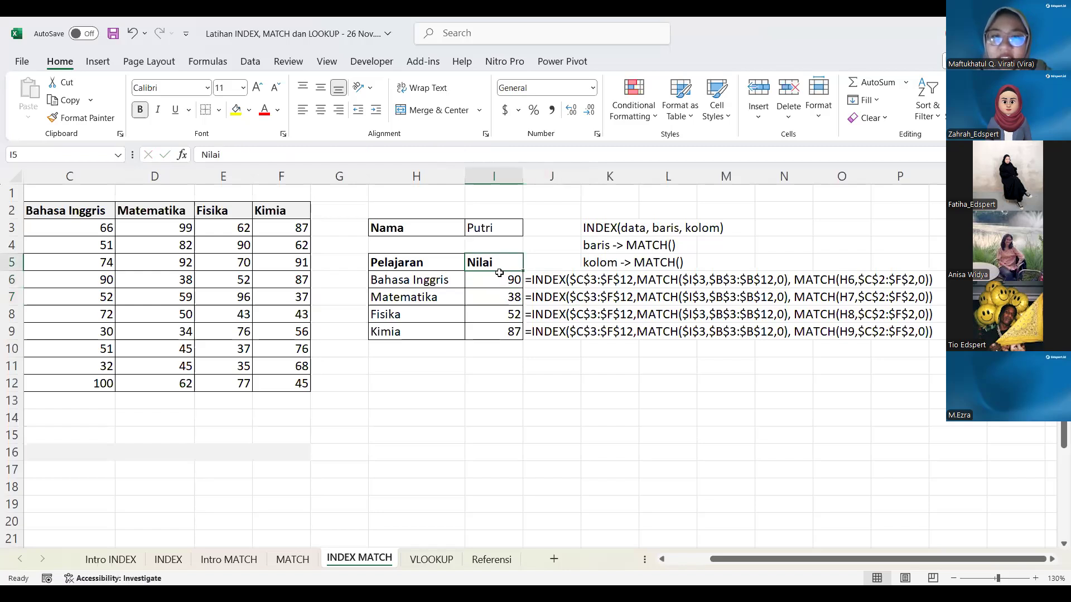
{"action": "double_click", "coordinate": [508, 280]}
{"action": "double_click", "coordinate": [788, 280]}
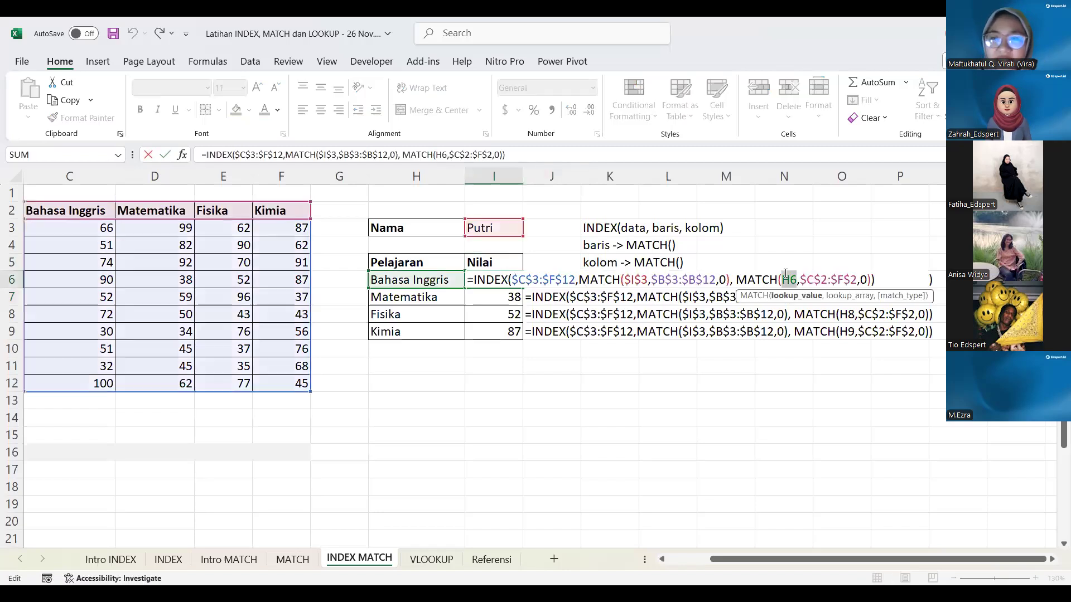
{"action": "key", "text": "F4"}
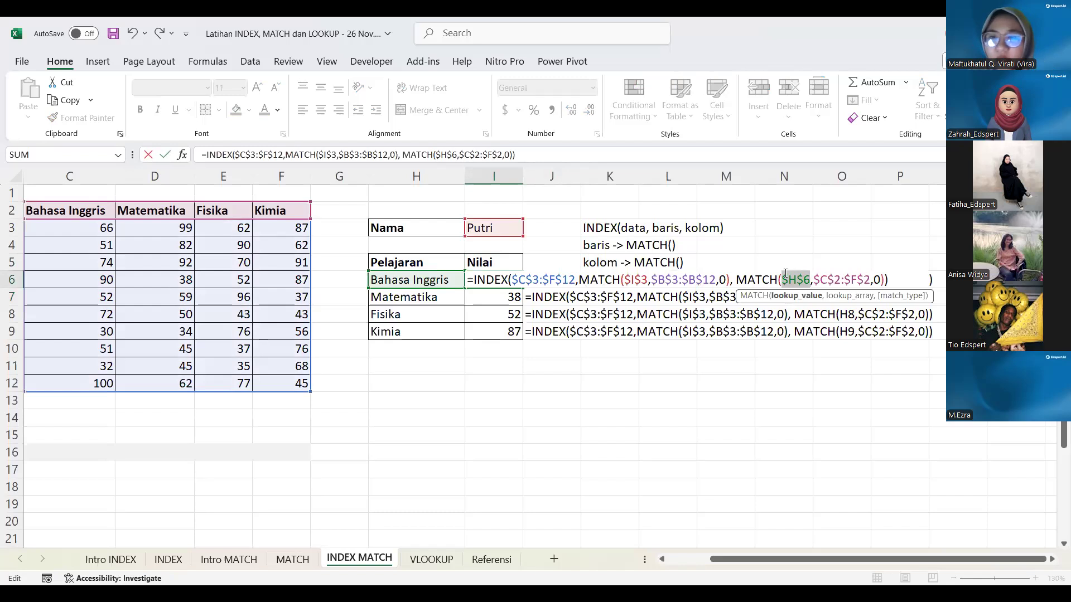
{"action": "key", "text": "Return"}
{"action": "left_click", "coordinate": [484, 286]}
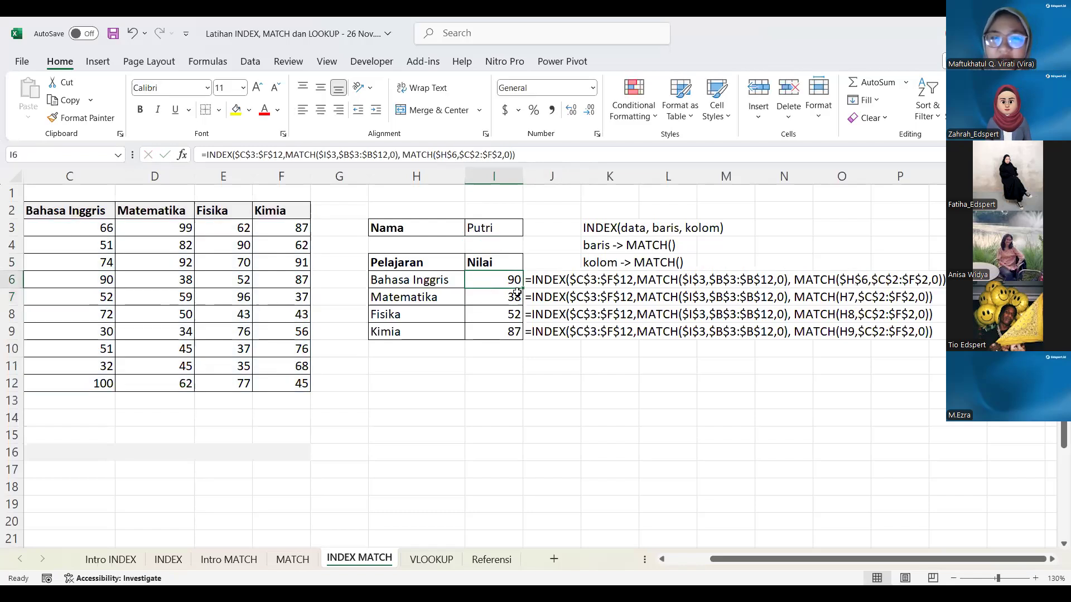
{"action": "left_click_drag", "start_coordinate": [523, 289], "coordinate": [524, 339]}
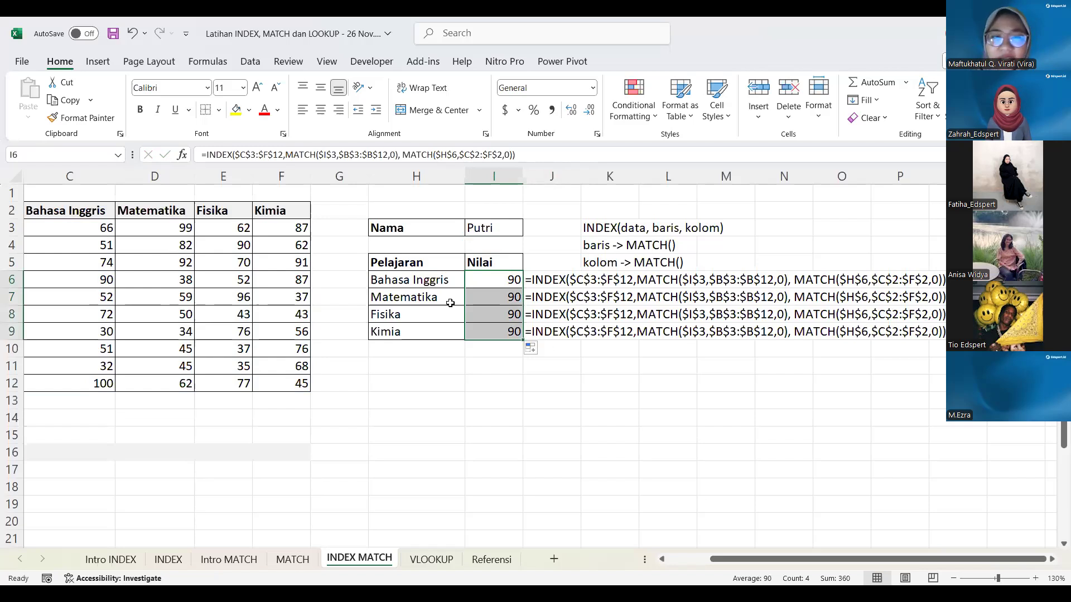
Step through the subjects in H6:H9, and undo both the fill down to I9 and the $H$6 lock.
{"action": "left_click", "coordinate": [428, 285]}
{"action": "key", "text": "Down"}
{"action": "key", "text": "Down"}
{"action": "key", "text": "Down"}
{"action": "key", "text": "ctrl+z"}
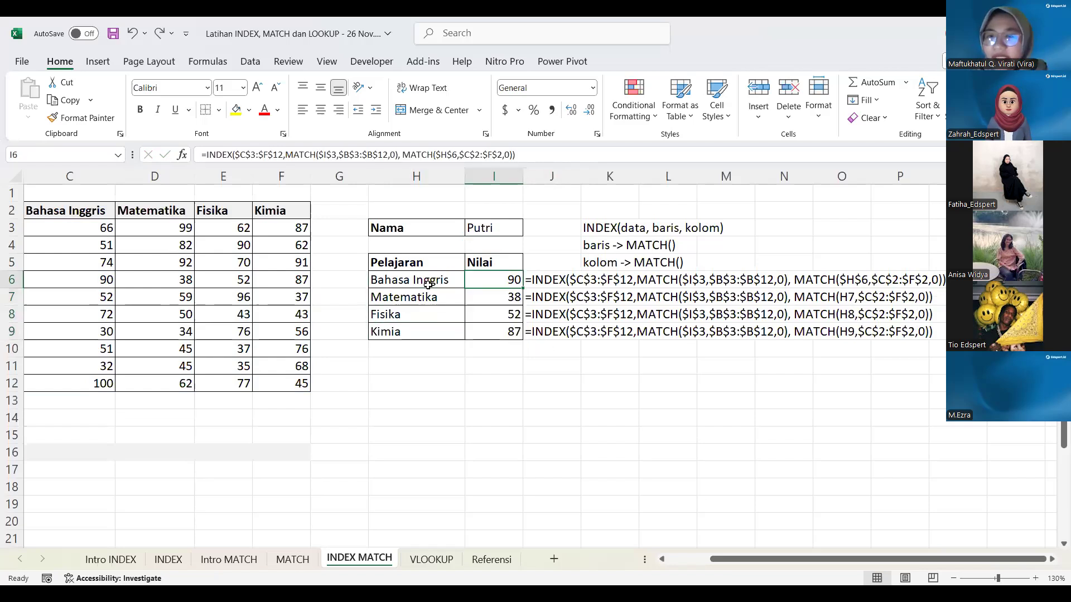
{"action": "key", "text": "ctrl+z"}
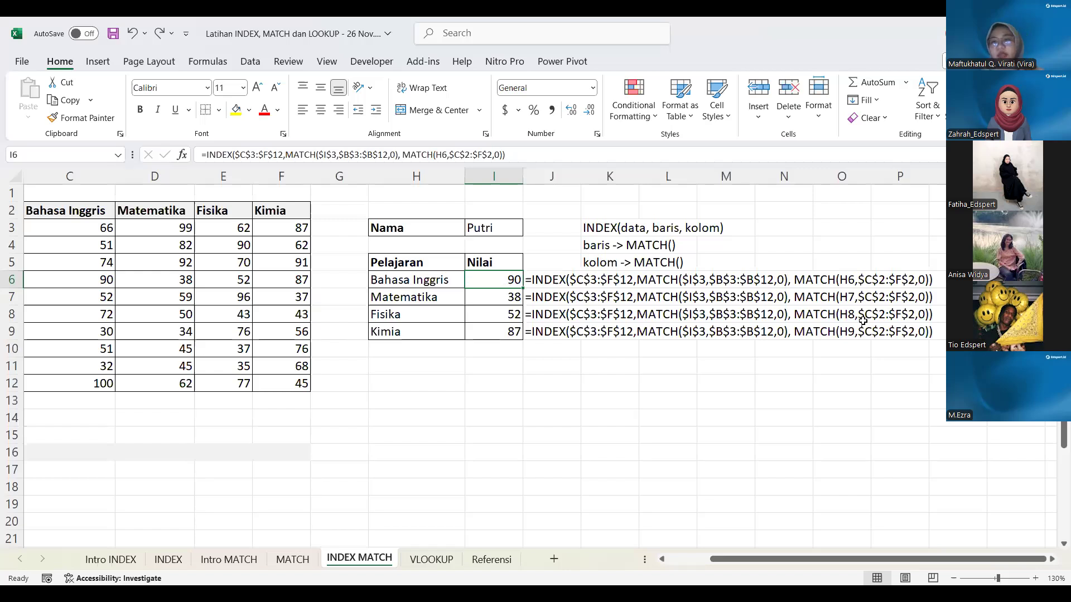
{"action": "left_click", "coordinate": [599, 337]}
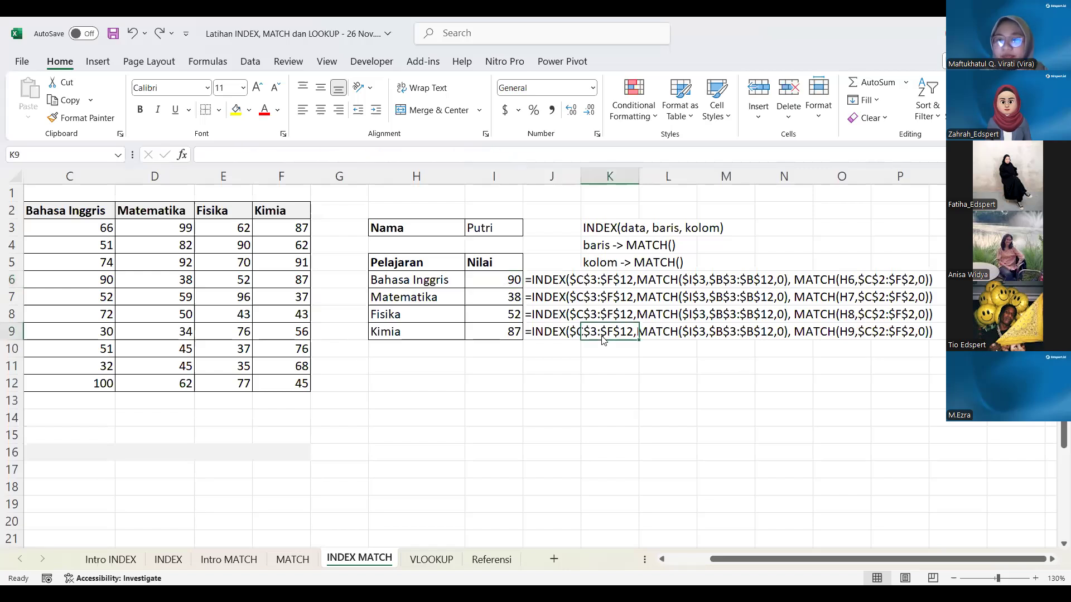
{"action": "left_click", "coordinate": [555, 287]}
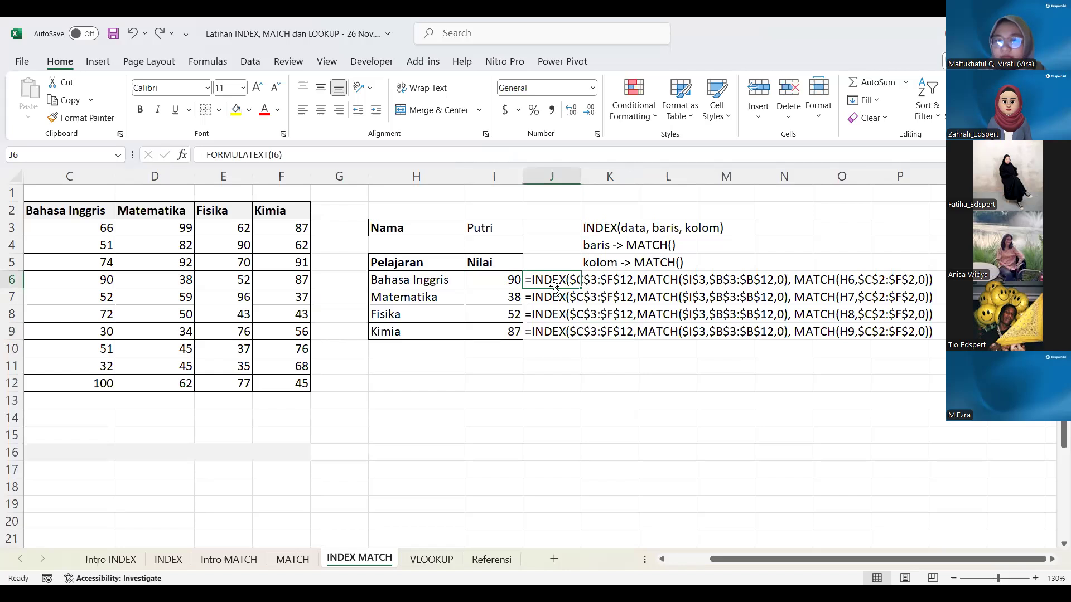
{"action": "key", "text": "Left"}
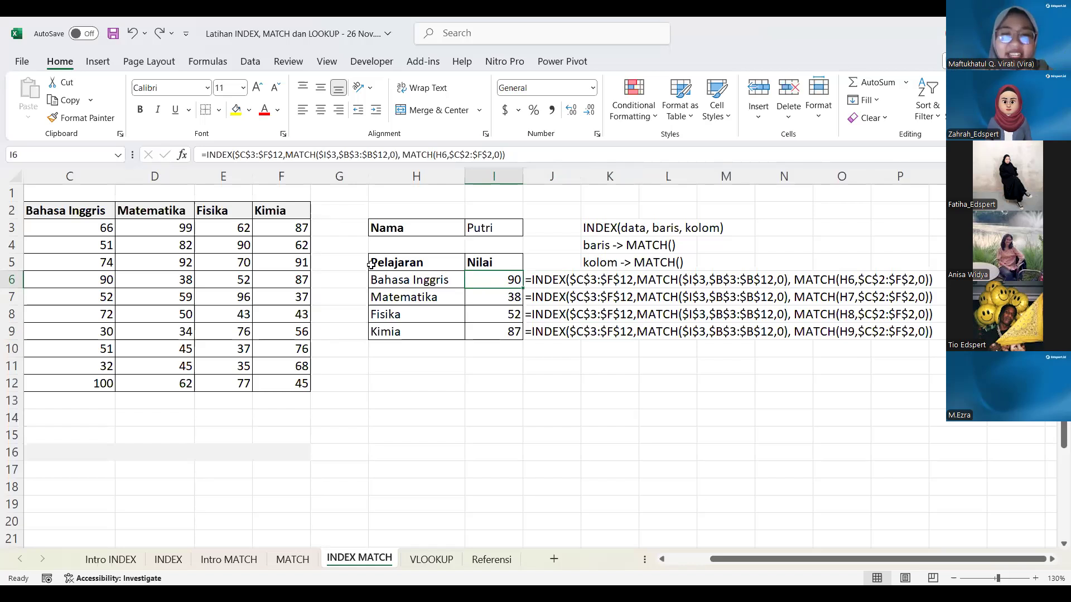
{"action": "left_click", "coordinate": [351, 259]}
{"action": "left_click", "coordinate": [358, 277]}
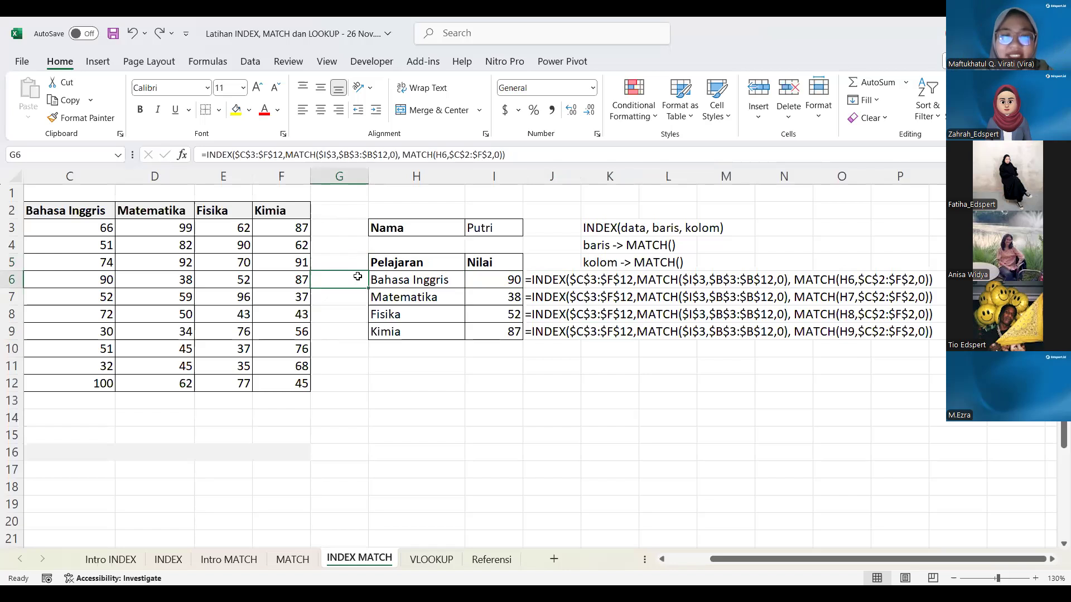
{"action": "key", "text": "F2"}
{"action": "left_click", "coordinate": [357, 268]}
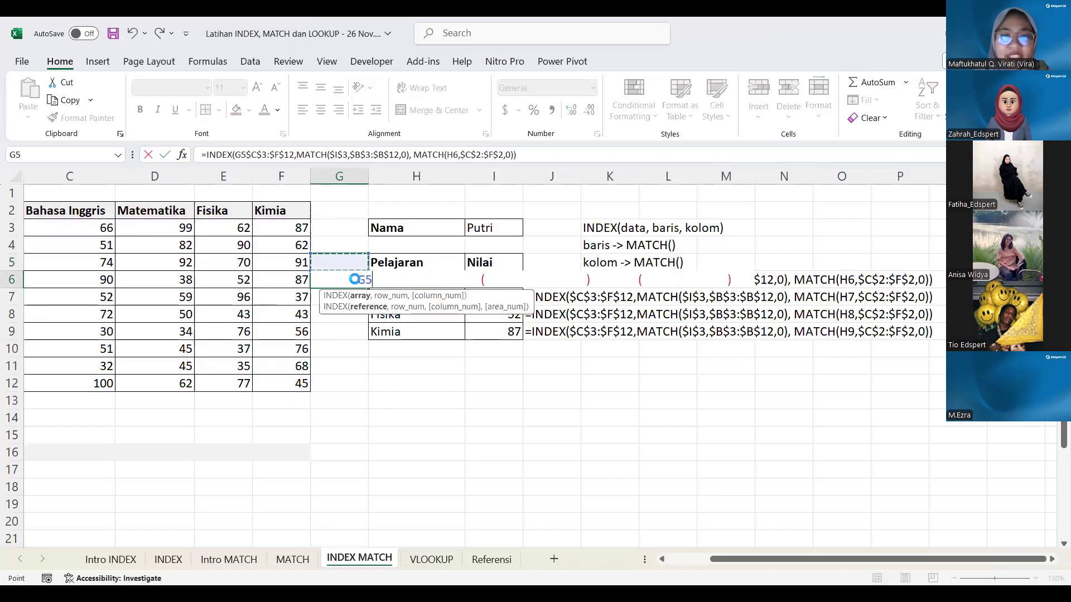
{"action": "key", "text": "Return"}
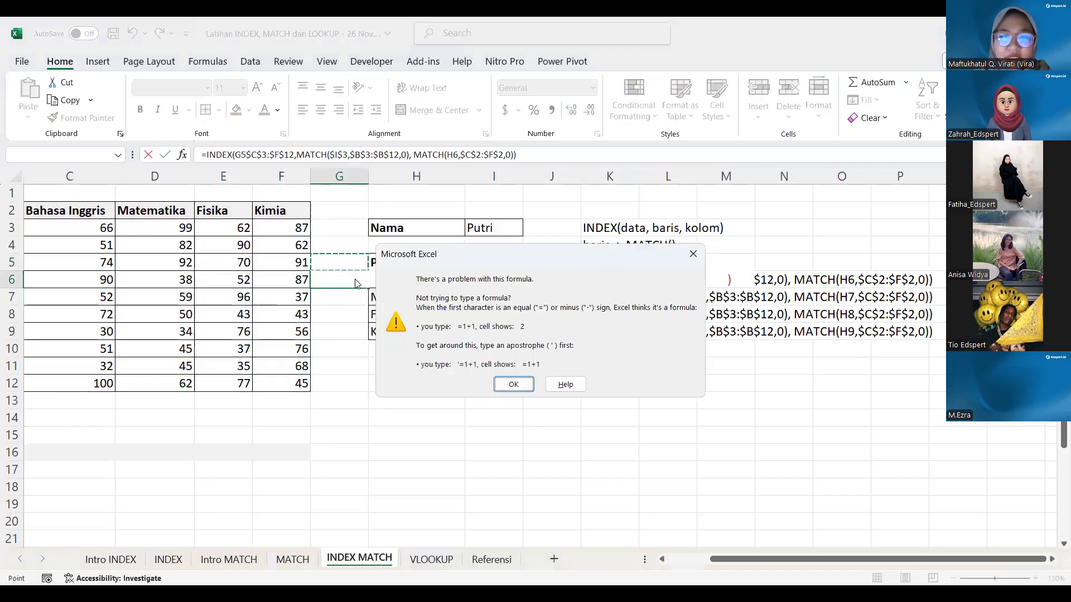
{"action": "left_click", "coordinate": [513, 384]}
{"action": "left_click", "coordinate": [419, 383]}
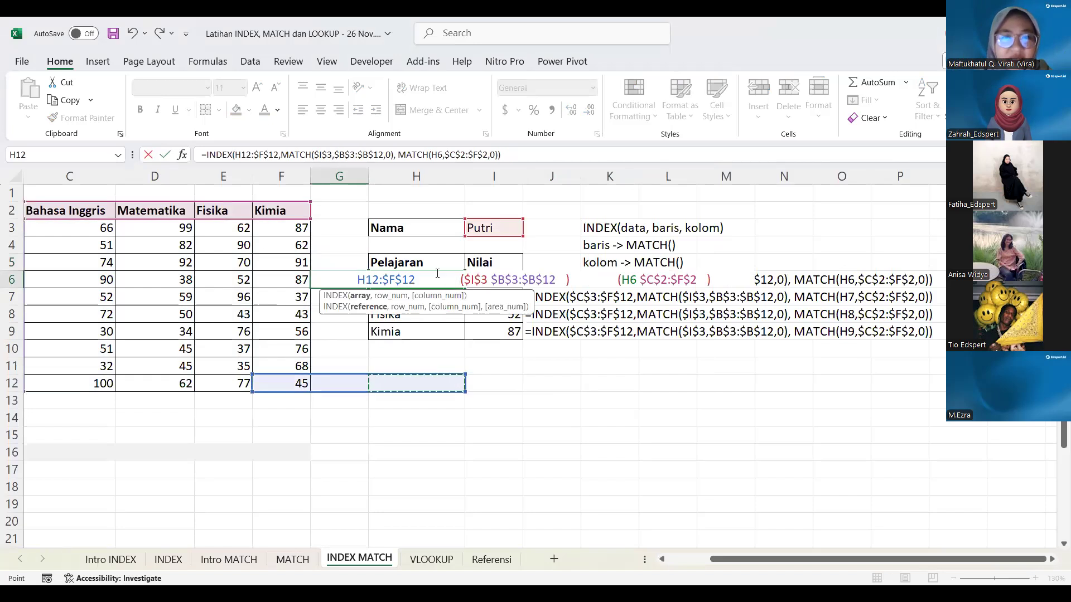
{"action": "key", "text": "Return"}
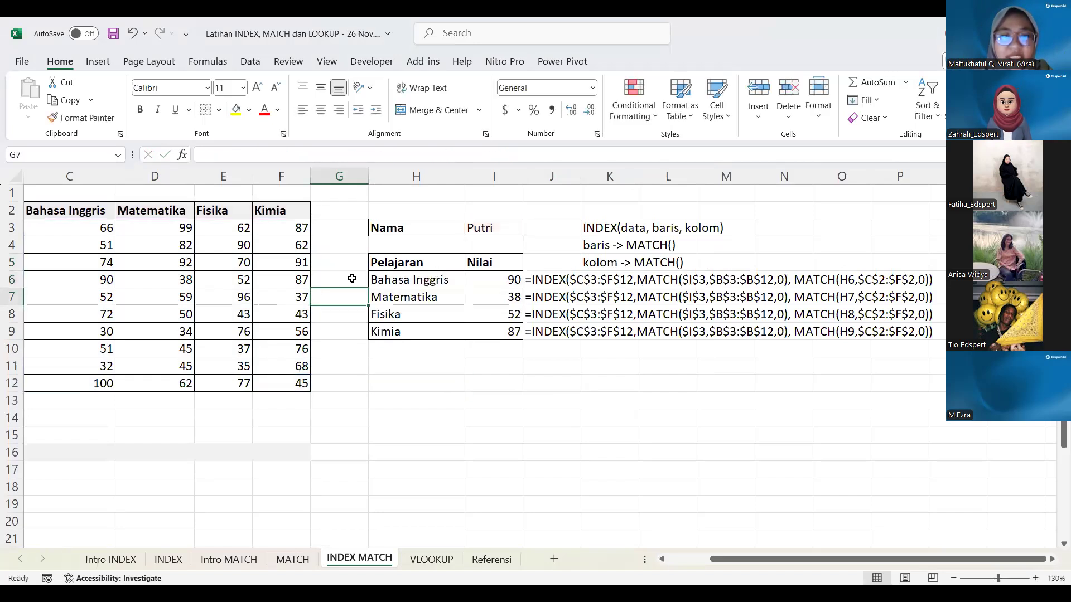
{"action": "key", "text": "Up"}
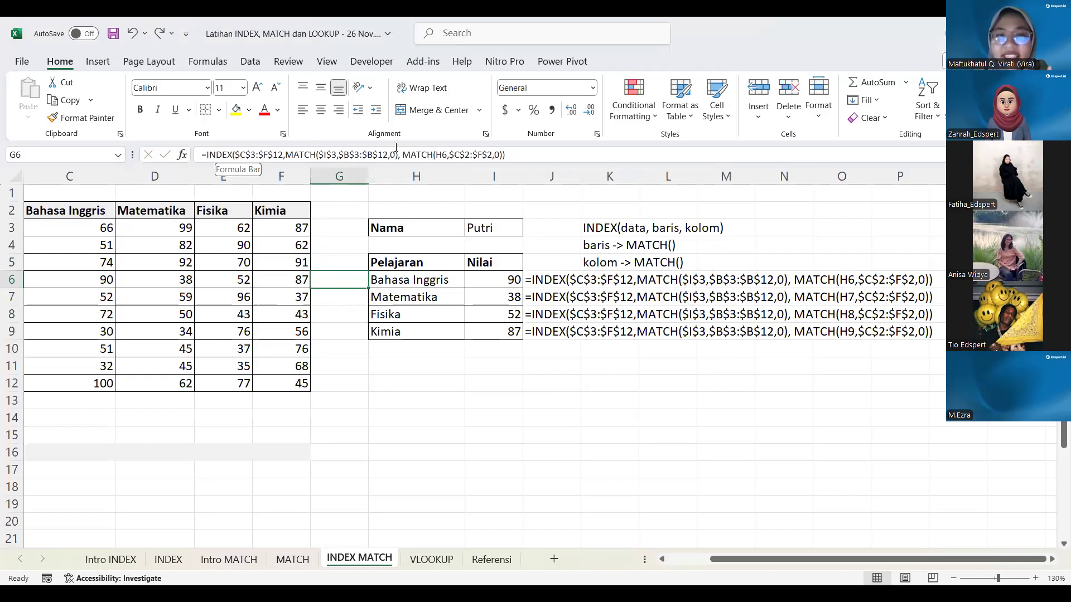
Review the MATCH, Intro MATCH, INDEX and Intro INDEX sheets, checking the formulas in MATCH C4 and INDEX G3, and return to INDEX MATCH.
{"action": "left_click", "coordinate": [392, 280]}
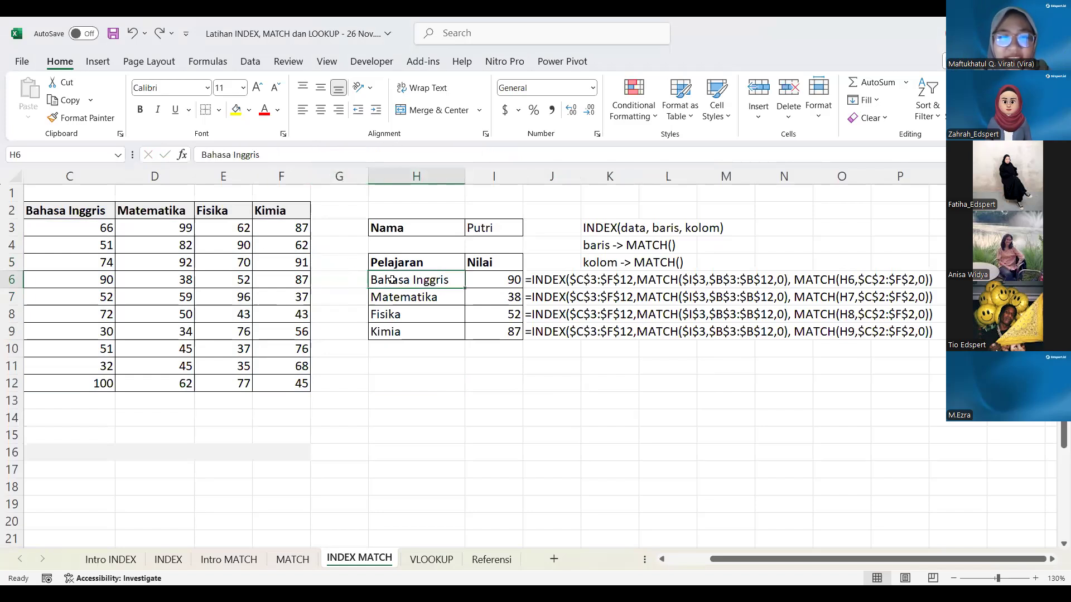
{"action": "left_click", "coordinate": [285, 565]}
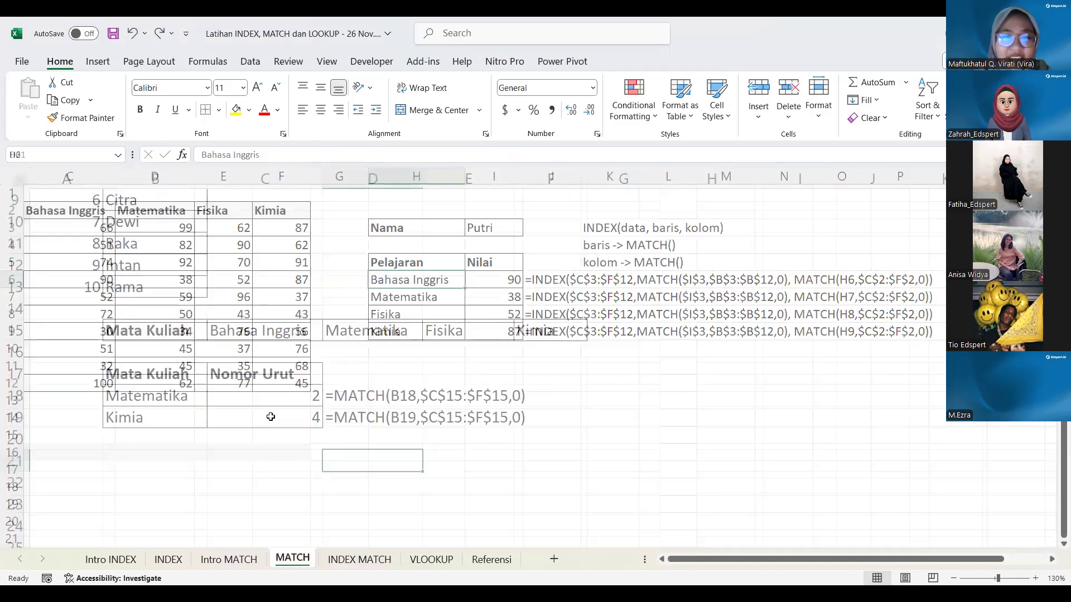
{"action": "scroll", "coordinate": [304, 251], "scroll_direction": "up", "scroll_amount": 3}
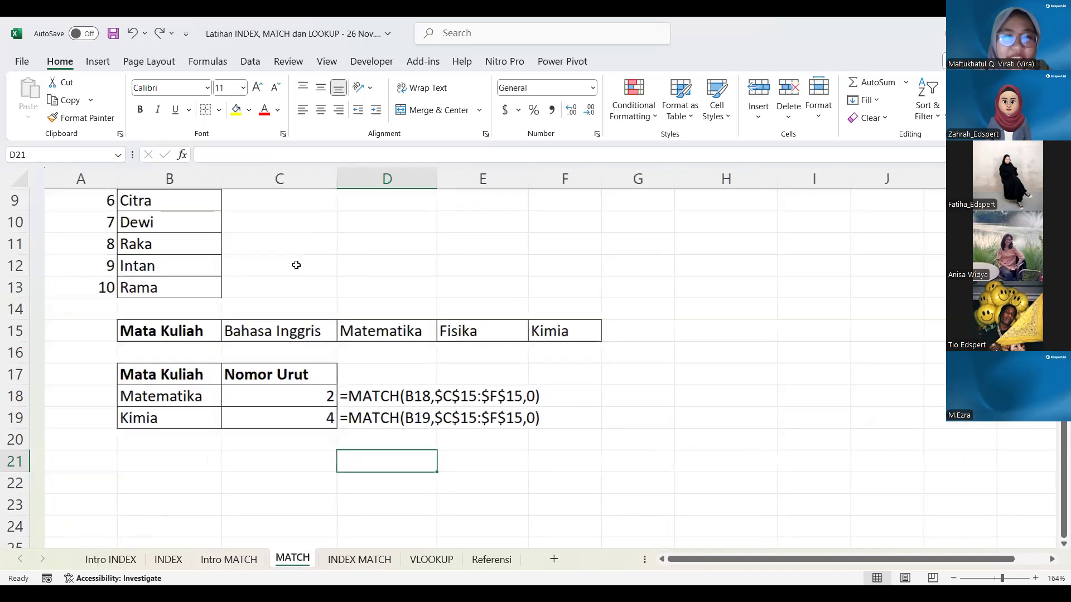
{"action": "scroll", "coordinate": [299, 290], "scroll_direction": "up", "scroll_amount": 3}
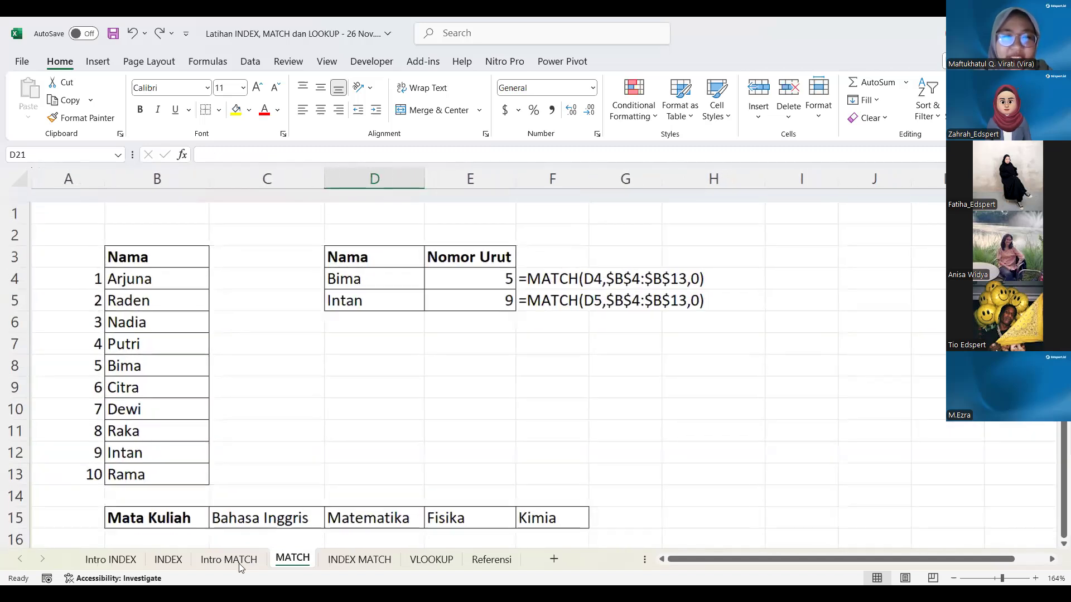
{"action": "left_click", "coordinate": [265, 265]}
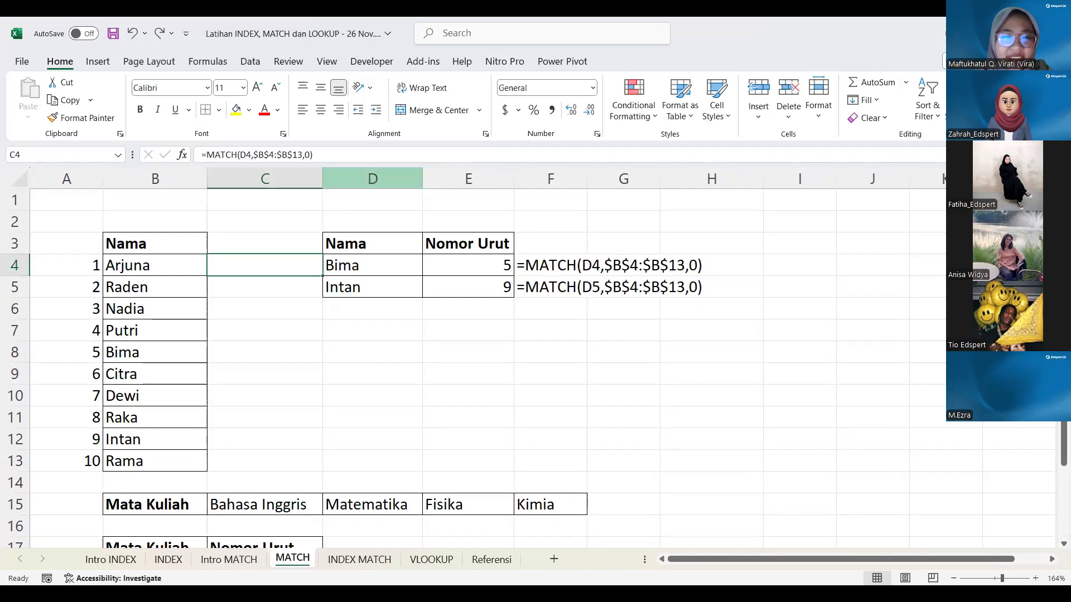
{"action": "left_click", "coordinate": [228, 560]}
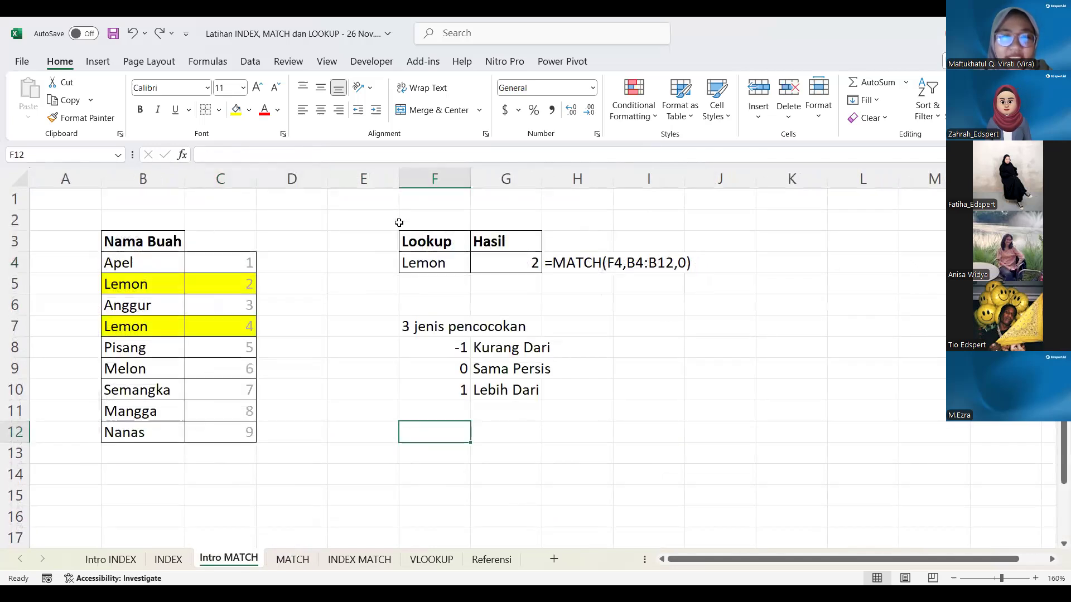
{"action": "left_click", "coordinate": [168, 560]}
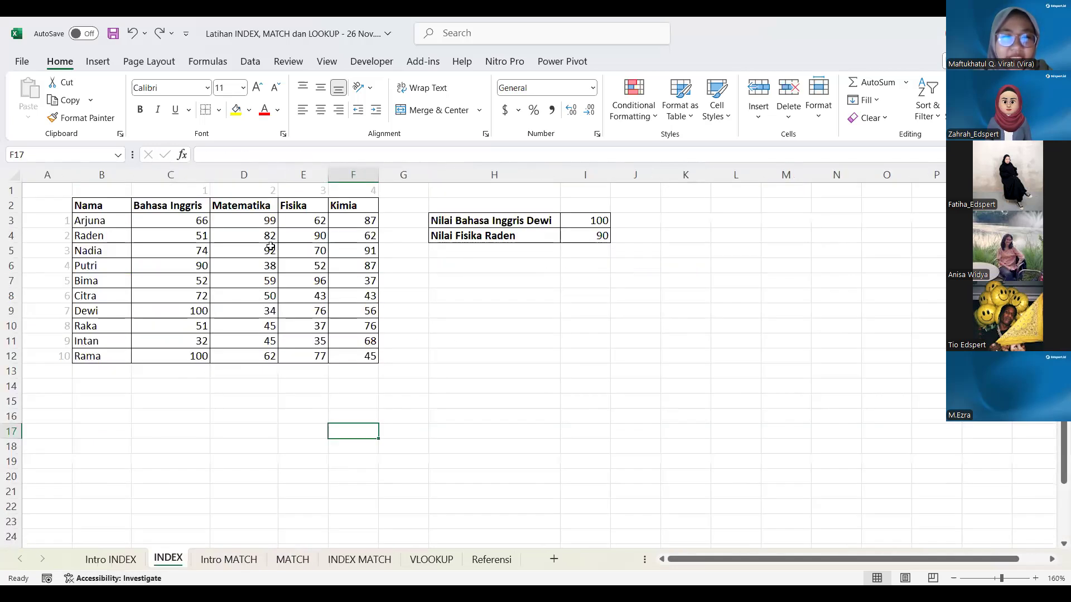
{"action": "left_click", "coordinate": [385, 223]}
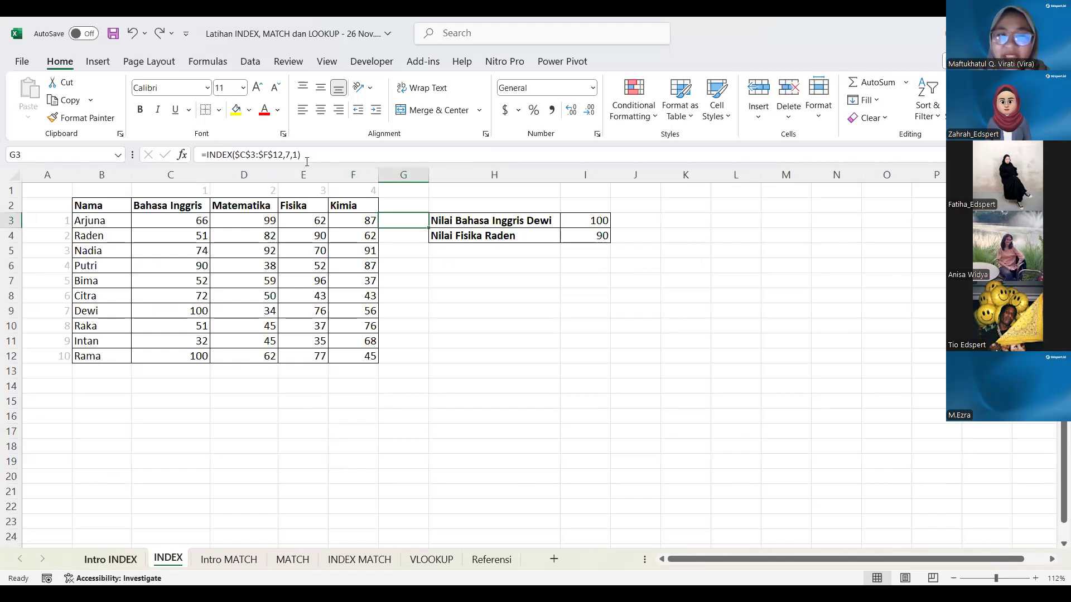
{"action": "key", "text": "ctrl+Page_Up"}
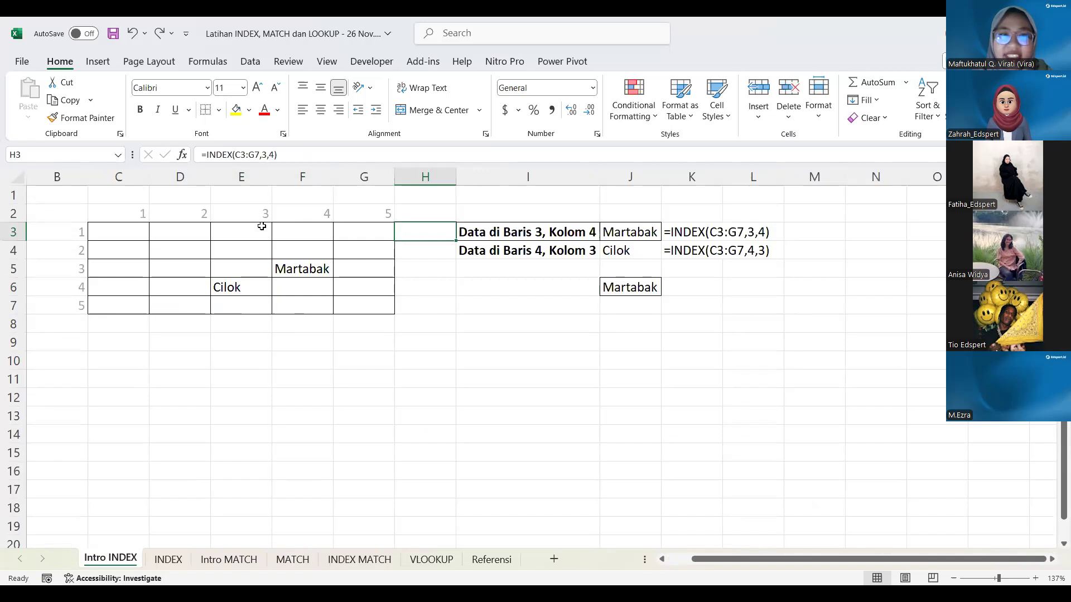
{"action": "left_click", "coordinate": [359, 560]}
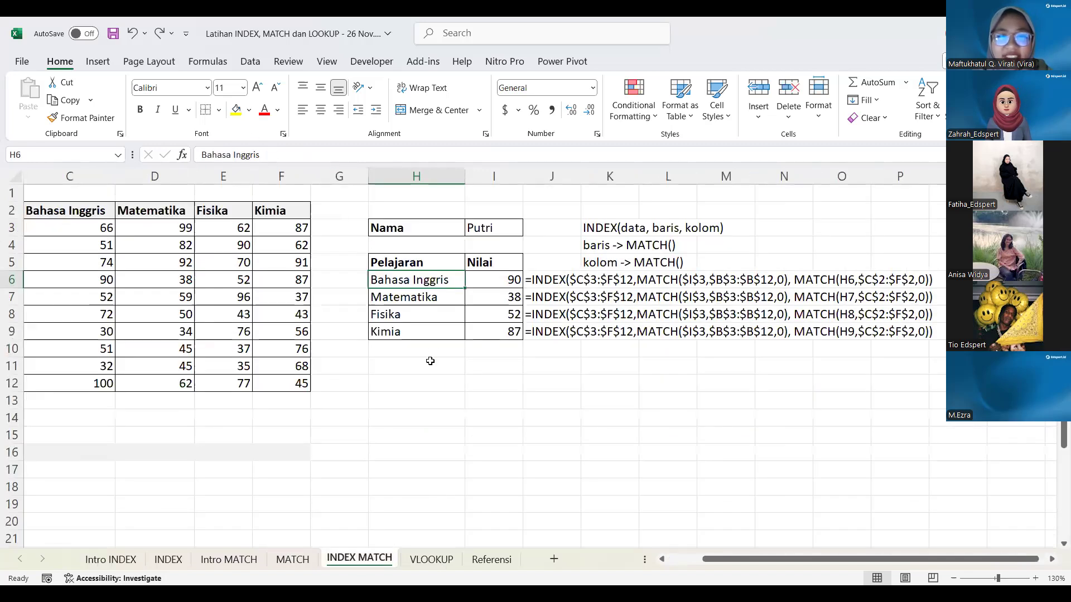
Glance at the VLOOKUP sheet, return to INDEX MATCH and inspect the formulas in G6 and I6.
{"action": "key", "text": "ctrl+Page_Down"}
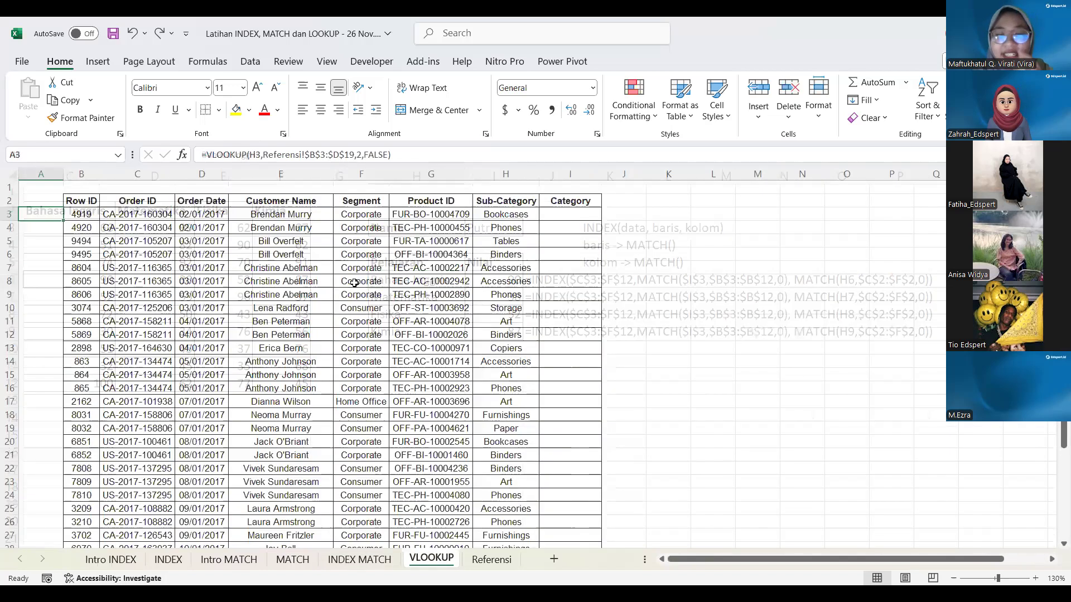
{"action": "key", "text": "ctrl+Page_Up"}
{"action": "key", "text": "Up"}
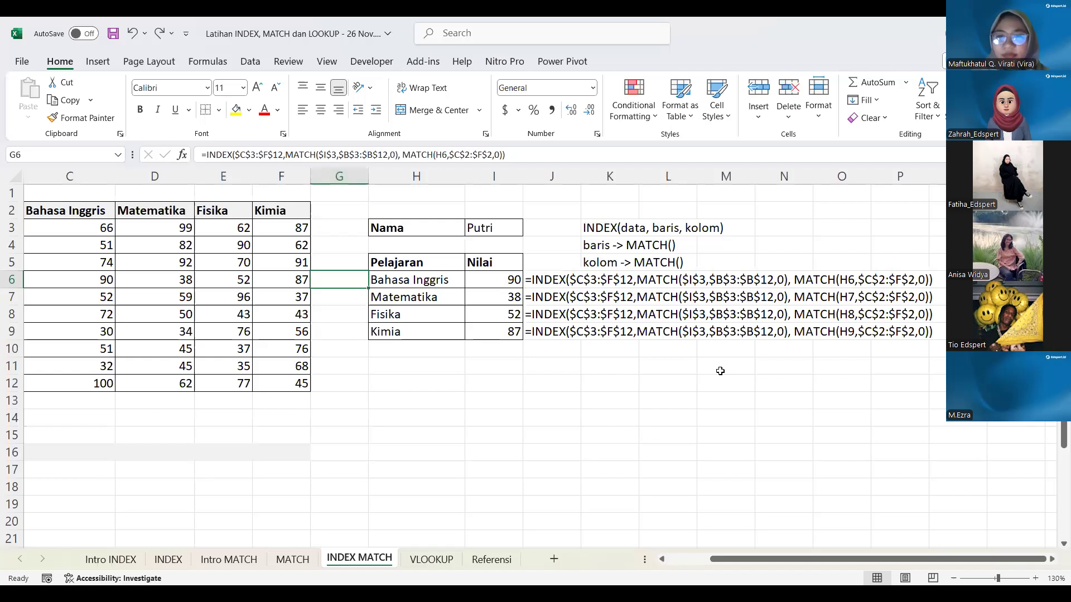
{"action": "left_click", "coordinate": [479, 279]}
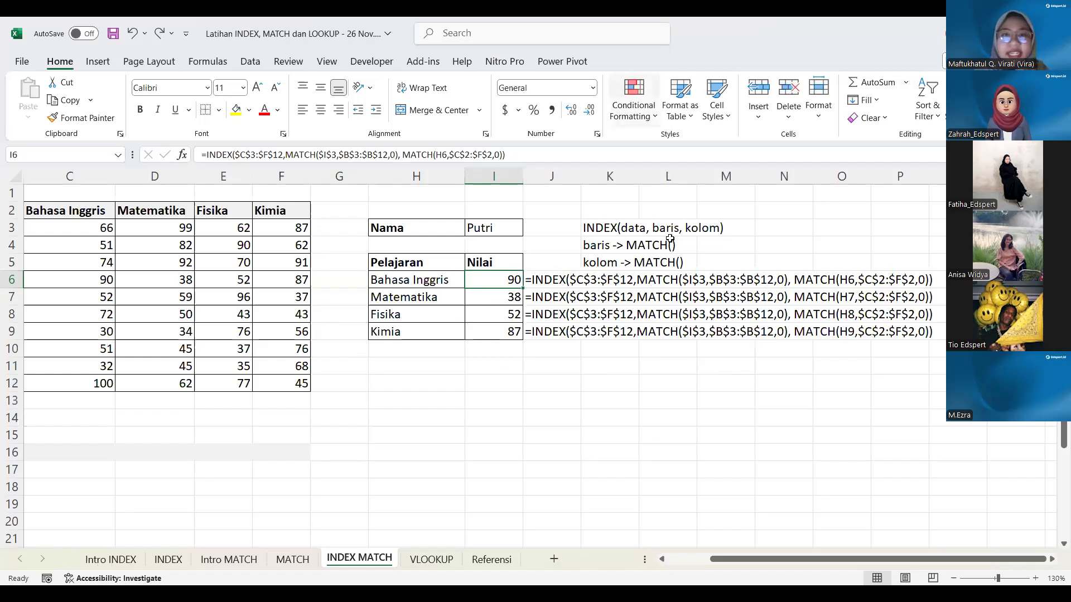
Switch to the slide presentation and advance from the INDEX dan MATCH slide to the LOOKUP section.
{"action": "key", "text": "alt+Tab"}
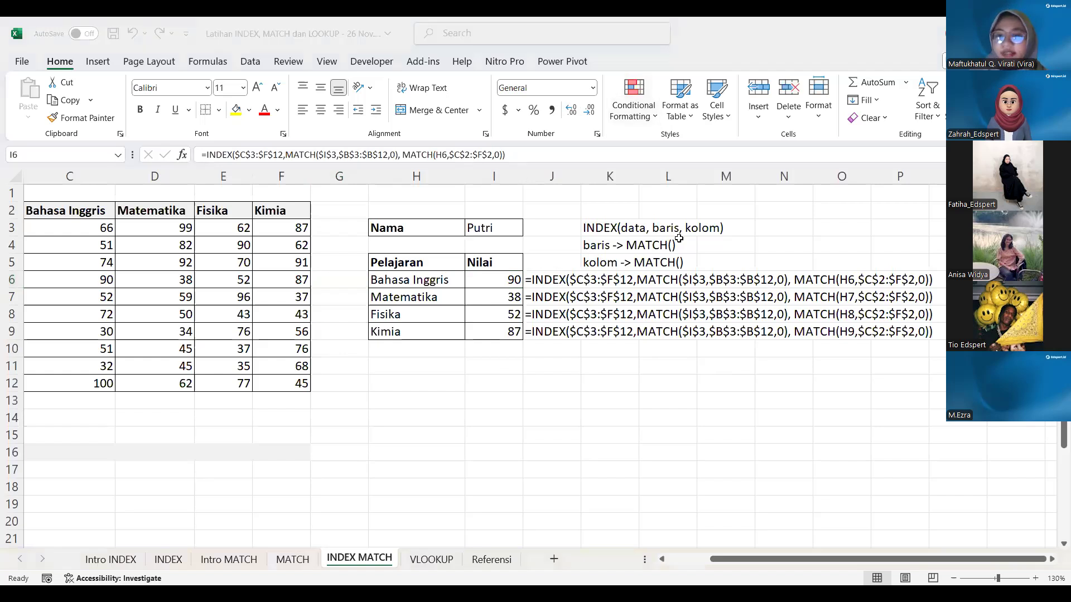
{"action": "left_click", "coordinate": [431, 345]}
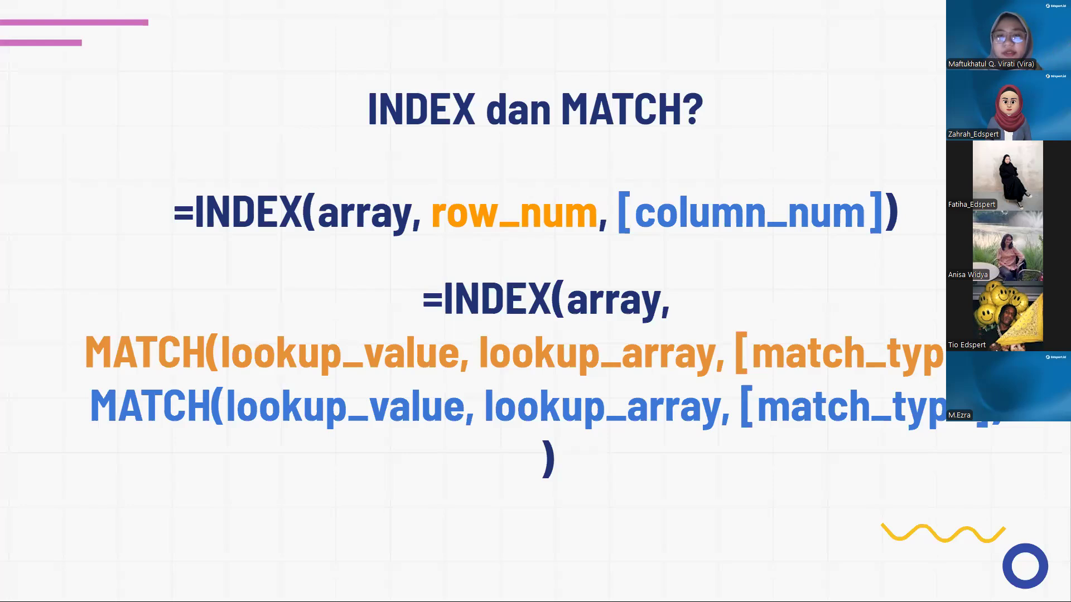
{"action": "key", "text": "Right"}
{"action": "key", "text": "Right"}
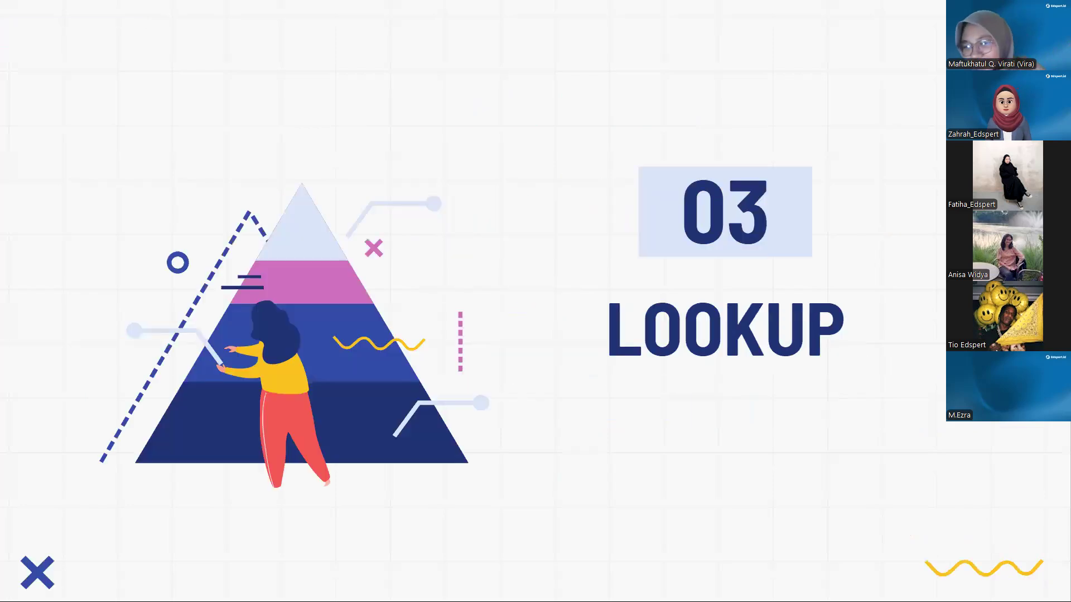
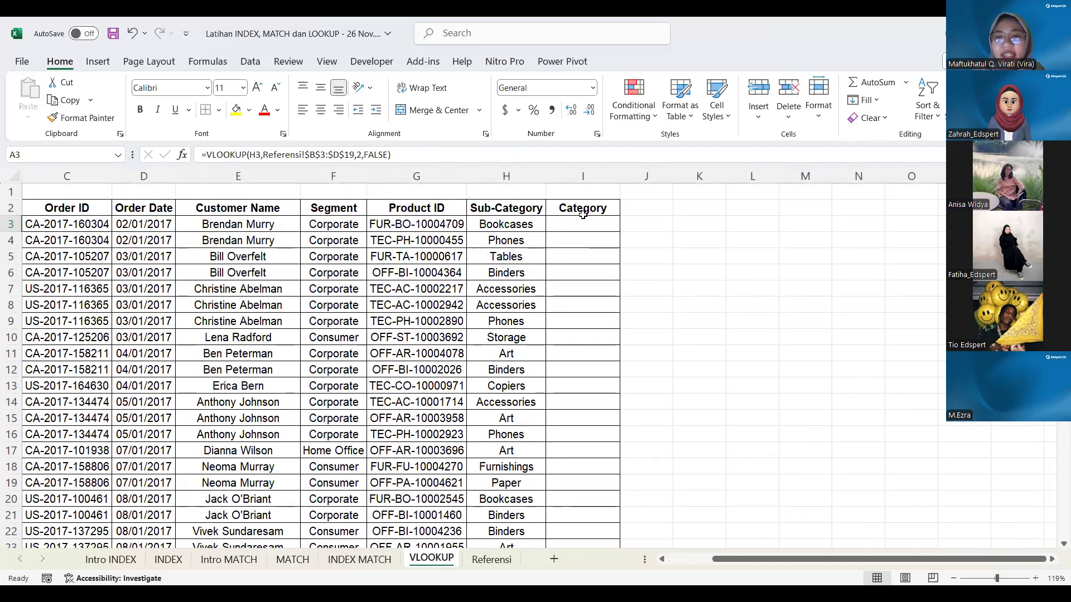
Inspect the Sub-Category entries in the first order rows of the VLOOKUP sheet, ending on H3.
{"action": "key", "text": "ctrl+Right"}
{"action": "key", "text": "Down"}
{"action": "key", "text": "Down"}
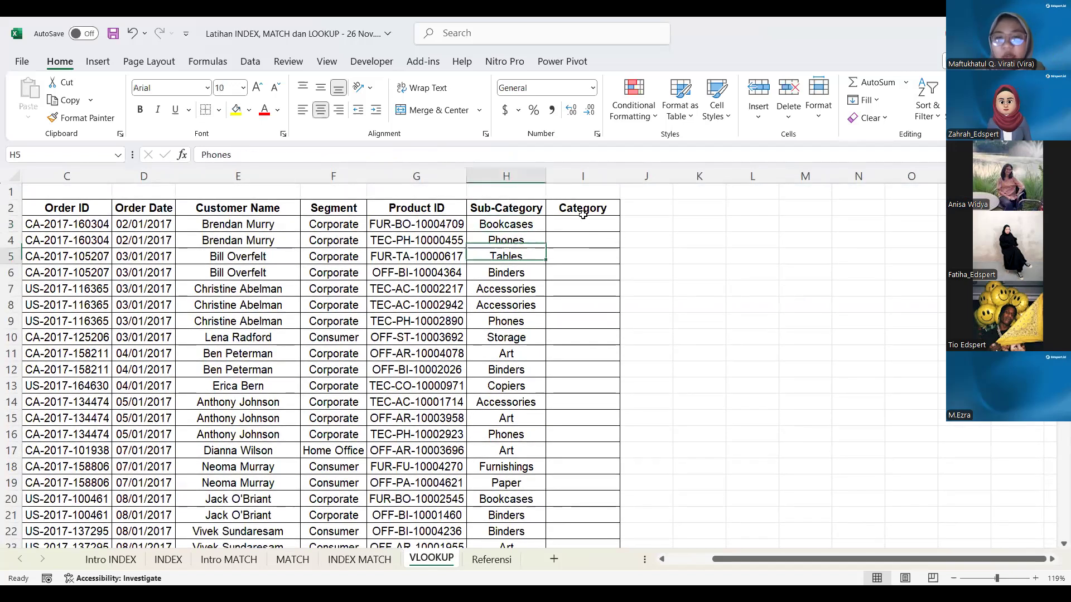
{"action": "left_click", "coordinate": [500, 225]}
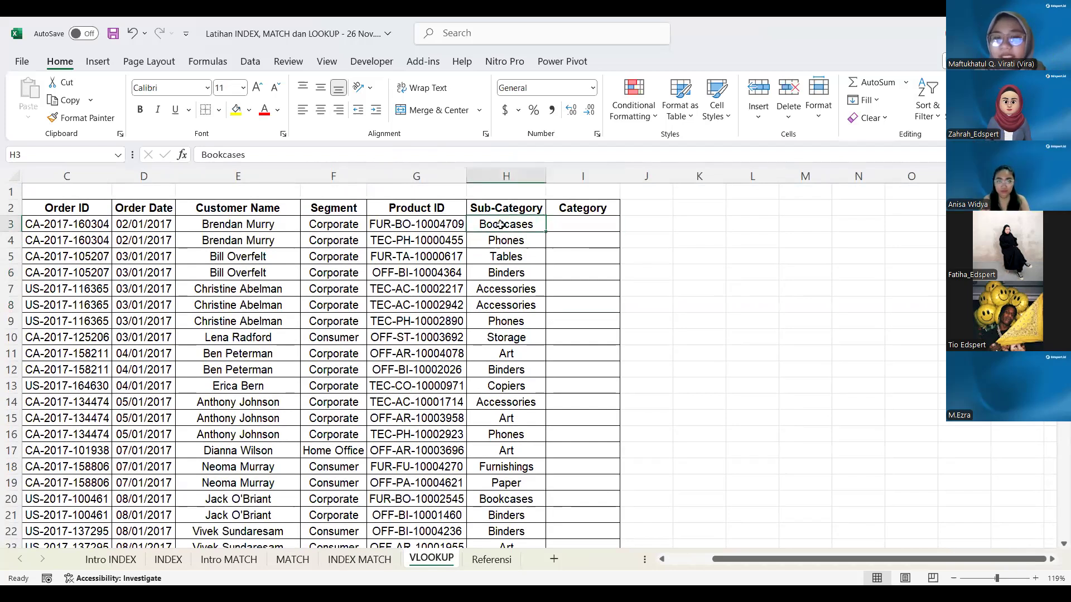
Examine the Referensi table to see how each Sub-Category maps to a Category, checking the Bookcases and Phones rows.
{"action": "left_click", "coordinate": [491, 560]}
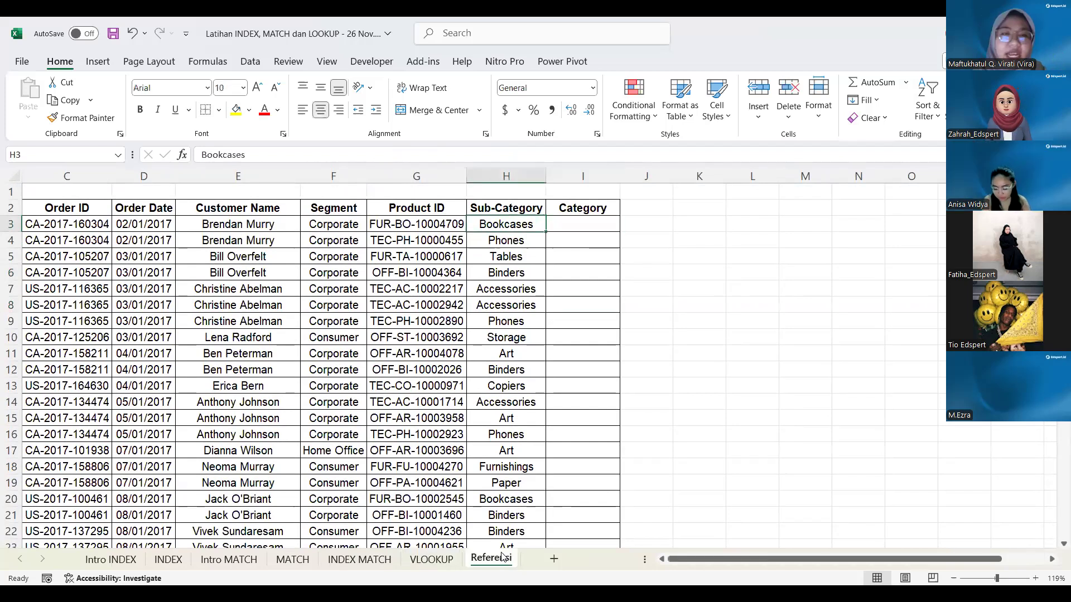
{"action": "scroll", "coordinate": [181, 275], "scroll_direction": "up", "scroll_amount": 3}
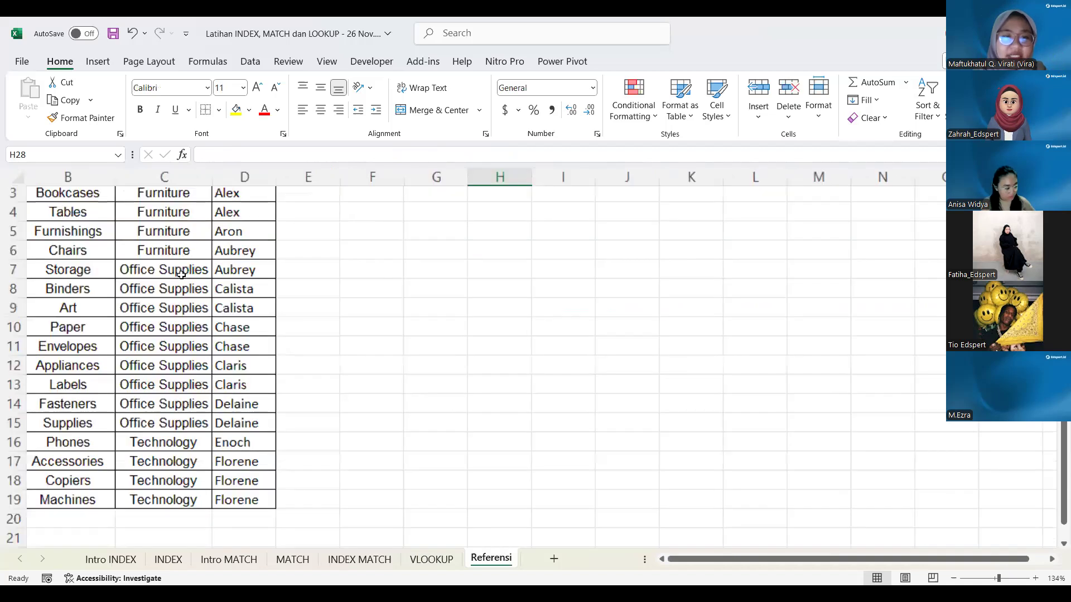
{"action": "scroll", "coordinate": [249, 326], "scroll_direction": "up", "scroll_amount": 3}
{"action": "left_click", "coordinate": [410, 491]}
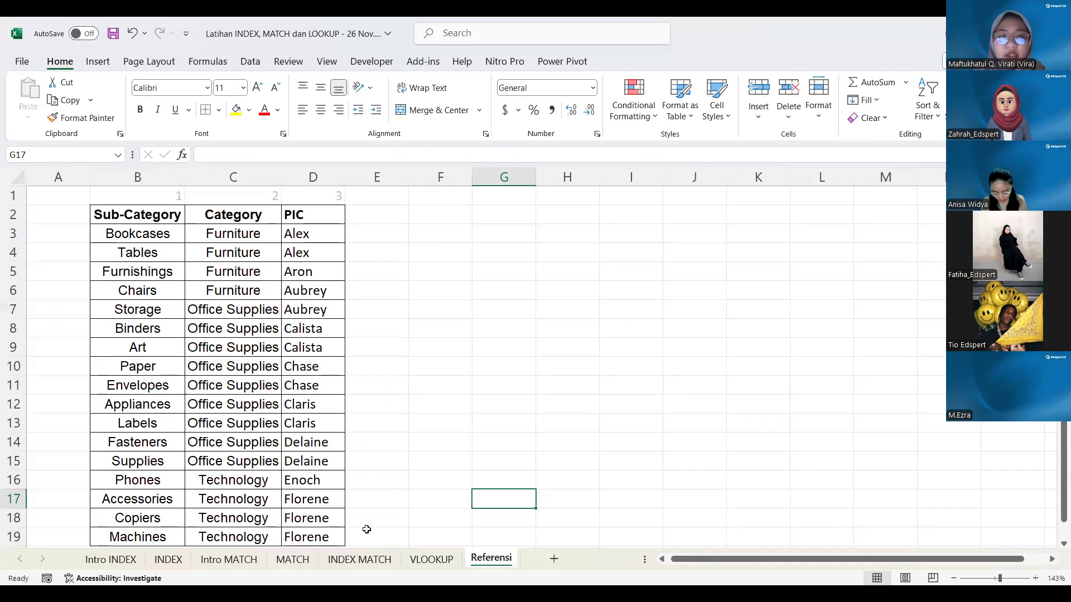
{"action": "left_click", "coordinate": [223, 237]}
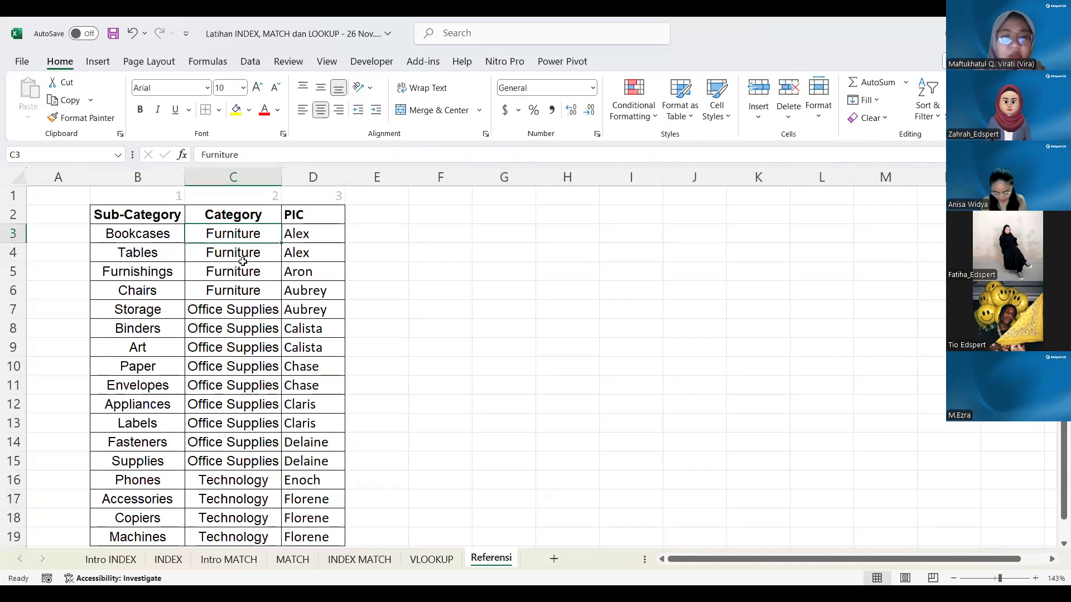
{"action": "scroll", "coordinate": [193, 433], "scroll_direction": "down", "scroll_amount": 1}
{"action": "left_click", "coordinate": [140, 441]}
{"action": "left_click", "coordinate": [126, 422]}
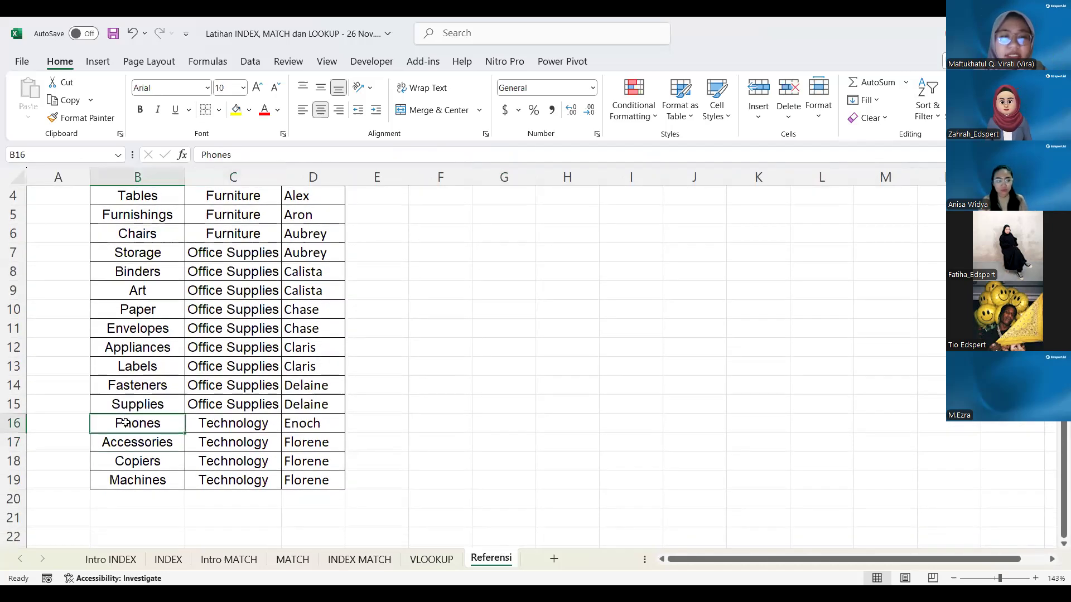
{"action": "left_click", "coordinate": [231, 436]}
{"action": "left_click", "coordinate": [231, 432]}
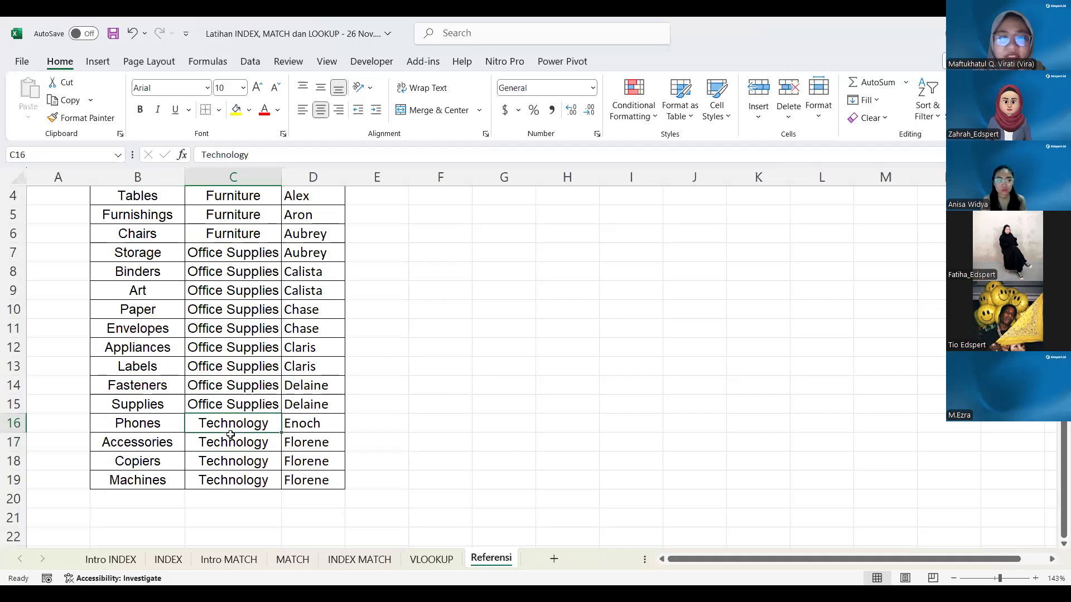
{"action": "scroll", "coordinate": [230, 438], "scroll_direction": "up", "scroll_amount": 1}
Return to the VLOOKUP sheet, select the first empty Category cell I3 and look over the order table.
{"action": "left_click", "coordinate": [438, 558]}
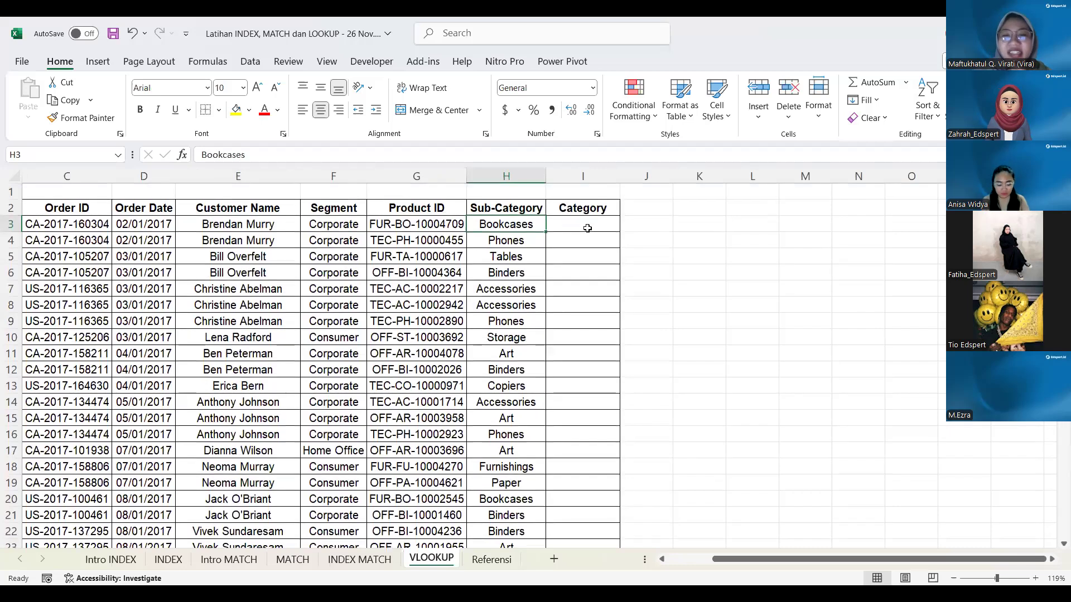
{"action": "left_click", "coordinate": [588, 228]}
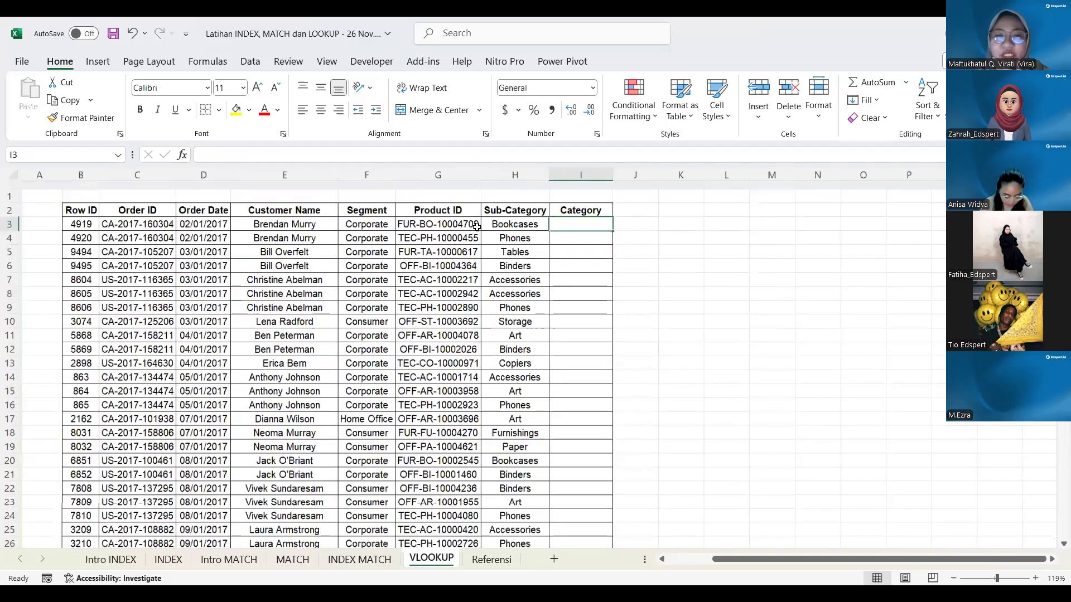
{"action": "scroll", "coordinate": [477, 226], "scroll_direction": "down", "scroll_amount": 2}
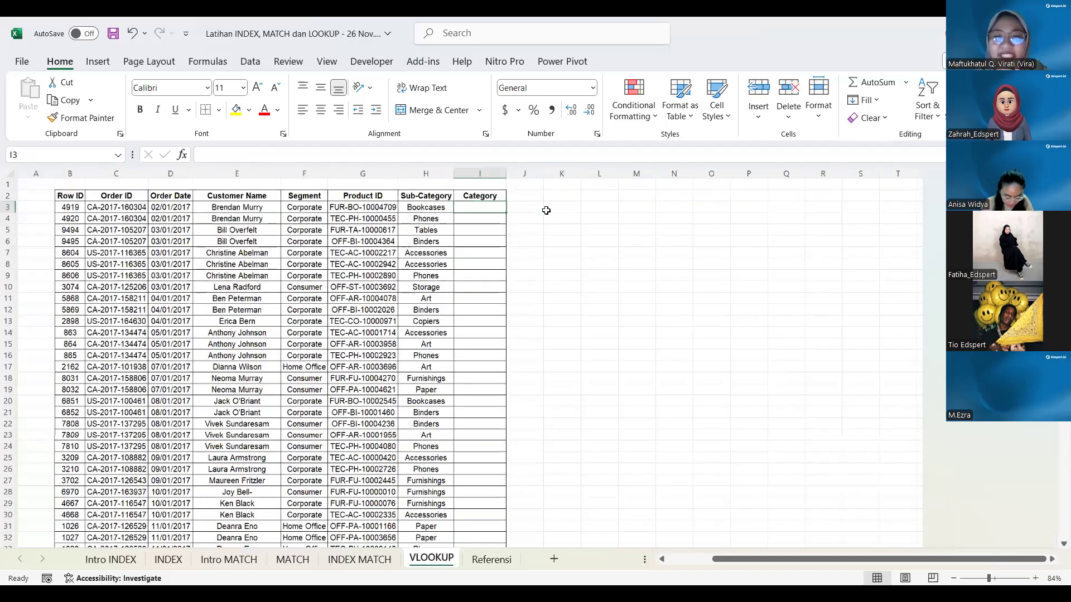
{"action": "scroll", "coordinate": [825, 338], "scroll_direction": "up", "scroll_amount": 3}
{"action": "scroll", "coordinate": [827, 338], "scroll_direction": "down", "scroll_amount": 1}
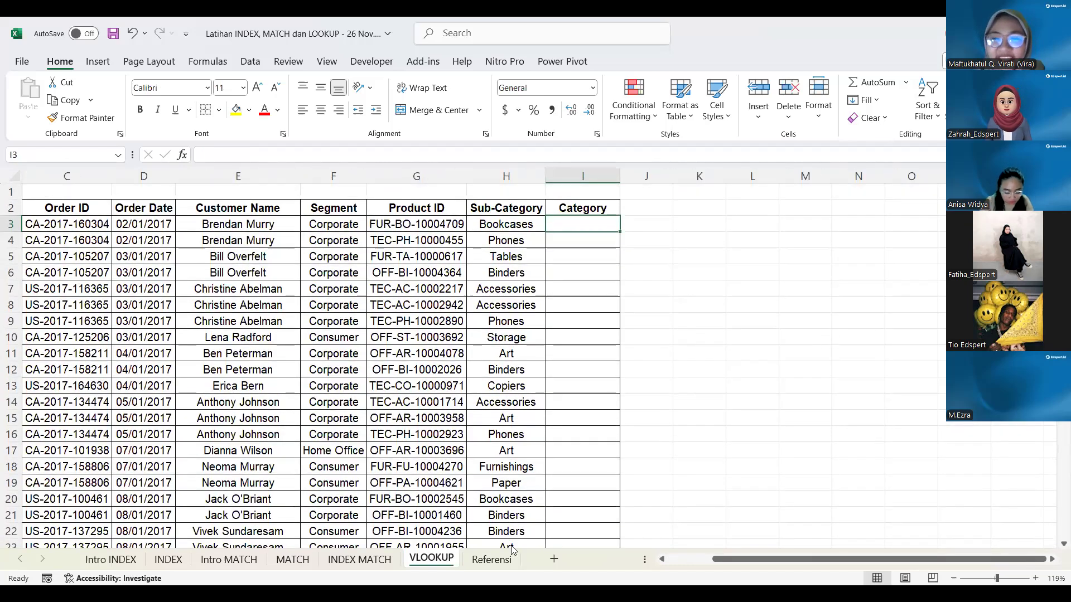
{"action": "left_click", "coordinate": [495, 563]}
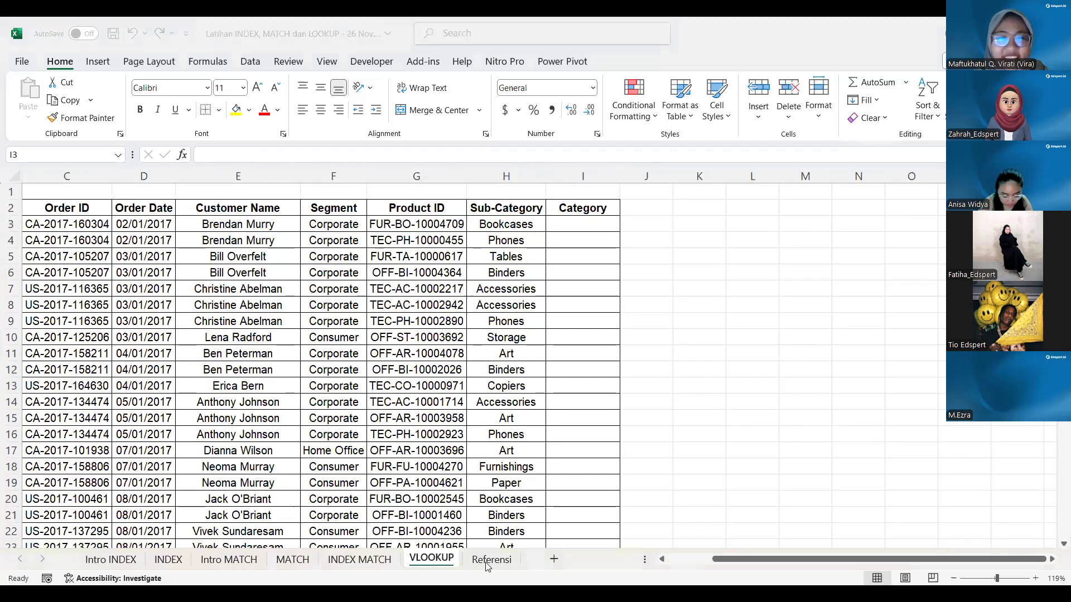
Copy the Furniture category of Bookcases from the Referensi table into cell I3 of the VLOOKUP sheet.
{"action": "left_click", "coordinate": [488, 567]}
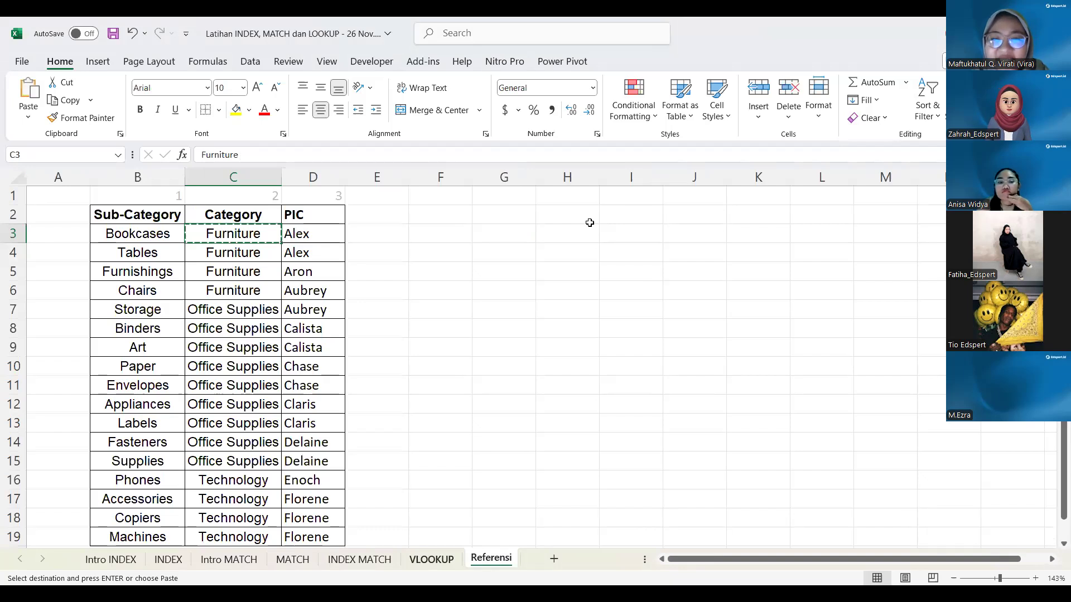
{"action": "key", "text": "ctrl+Page_Up"}
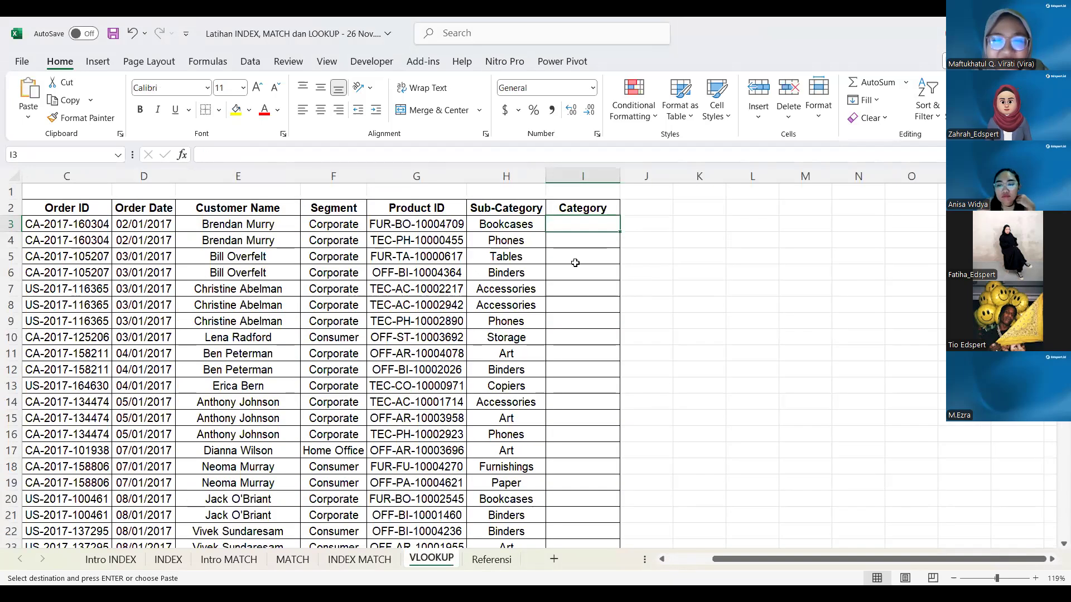
{"action": "type", "text": "Furniture"}
Copy the Technology category of Phones from the Referensi table into cell I4 of the VLOOKUP sheet.
{"action": "left_click", "coordinate": [483, 559]}
{"action": "left_click", "coordinate": [237, 478]}
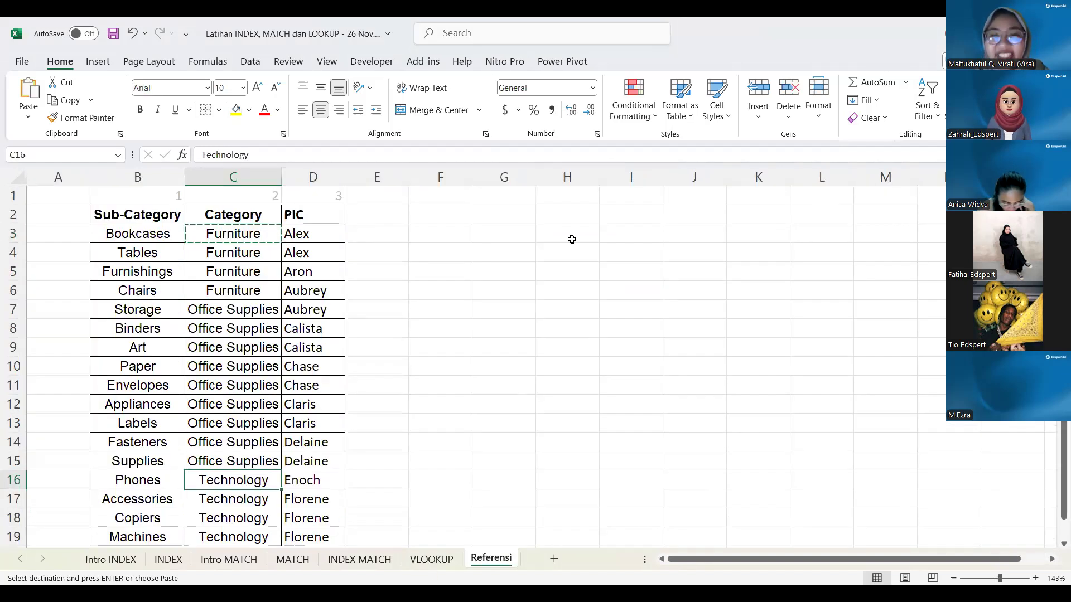
{"action": "key", "text": "ctrl+c"}
{"action": "key", "text": "ctrl+Page_Up"}
{"action": "key", "text": "ctrl+v"}
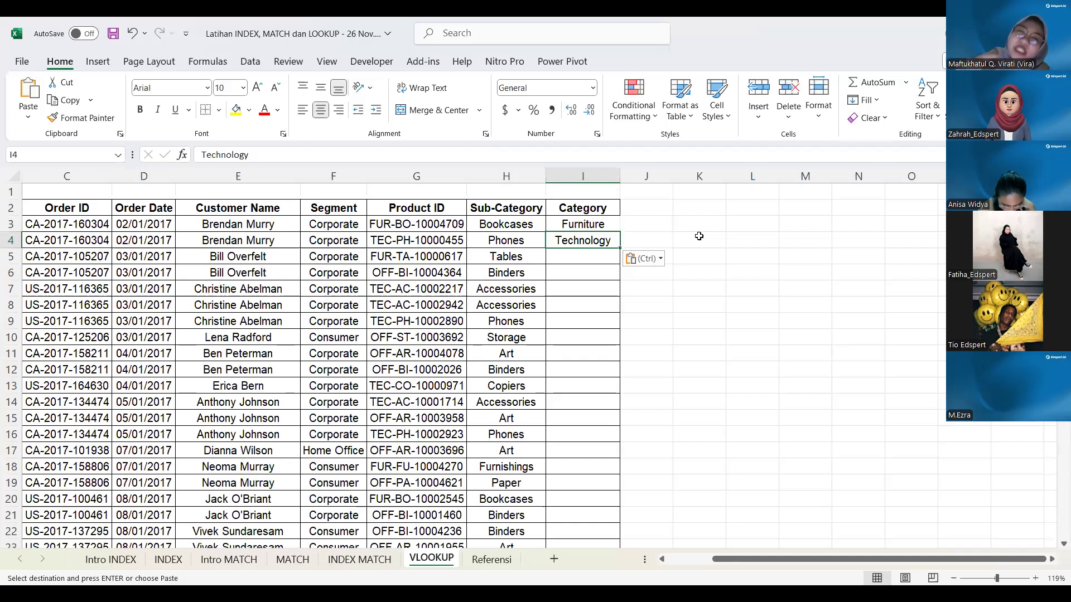
Undo the two categories pasted by hand into I3 and I4.
{"action": "left_click", "coordinate": [699, 236]}
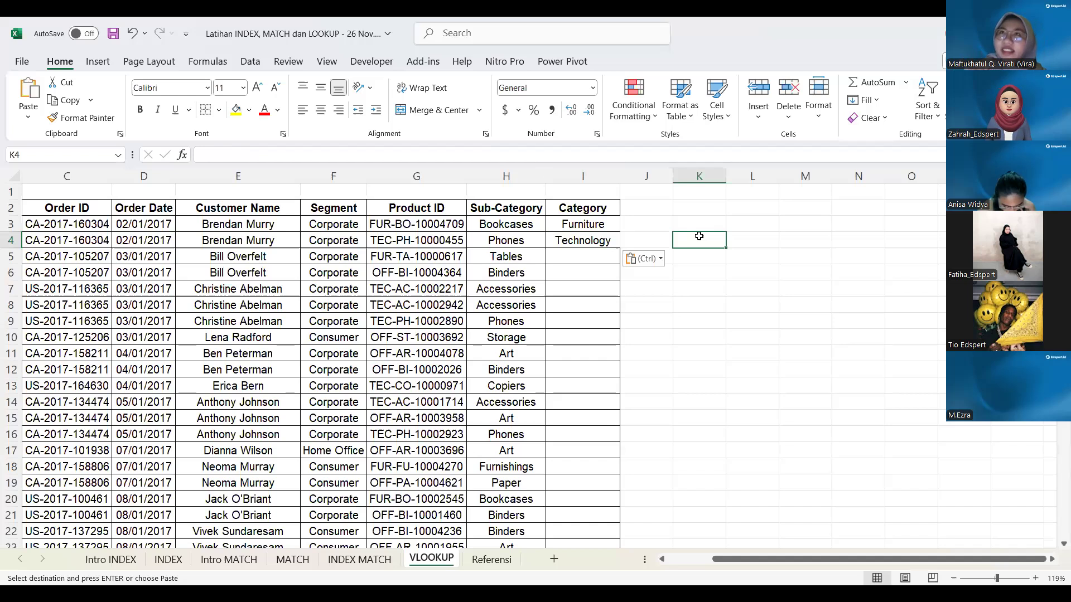
{"action": "key", "text": "ctrl+z"}
{"action": "key", "text": "ctrl+z"}
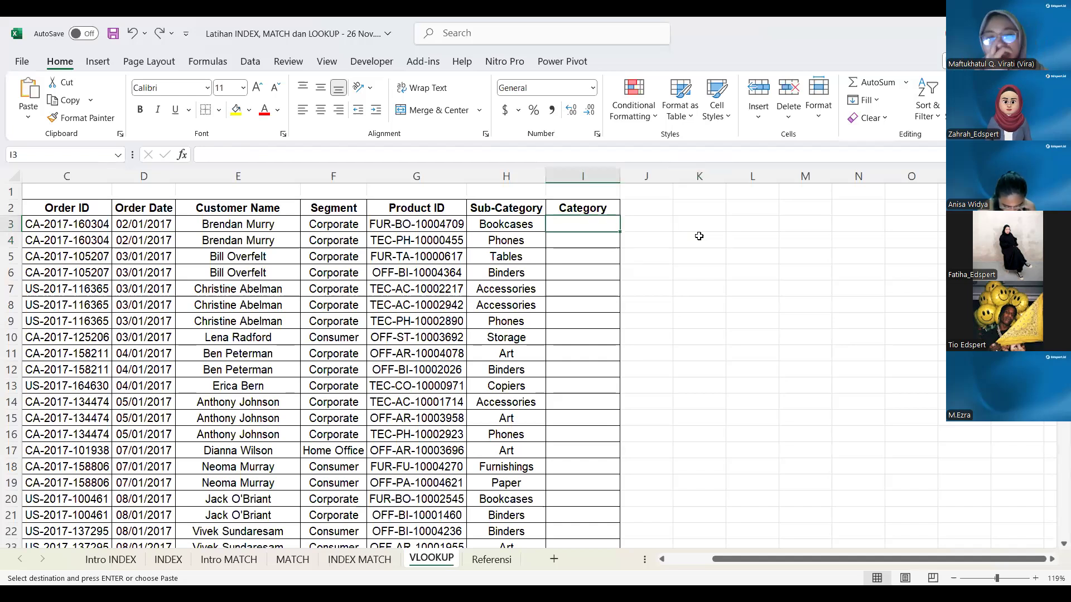
{"action": "left_click", "coordinate": [657, 235]}
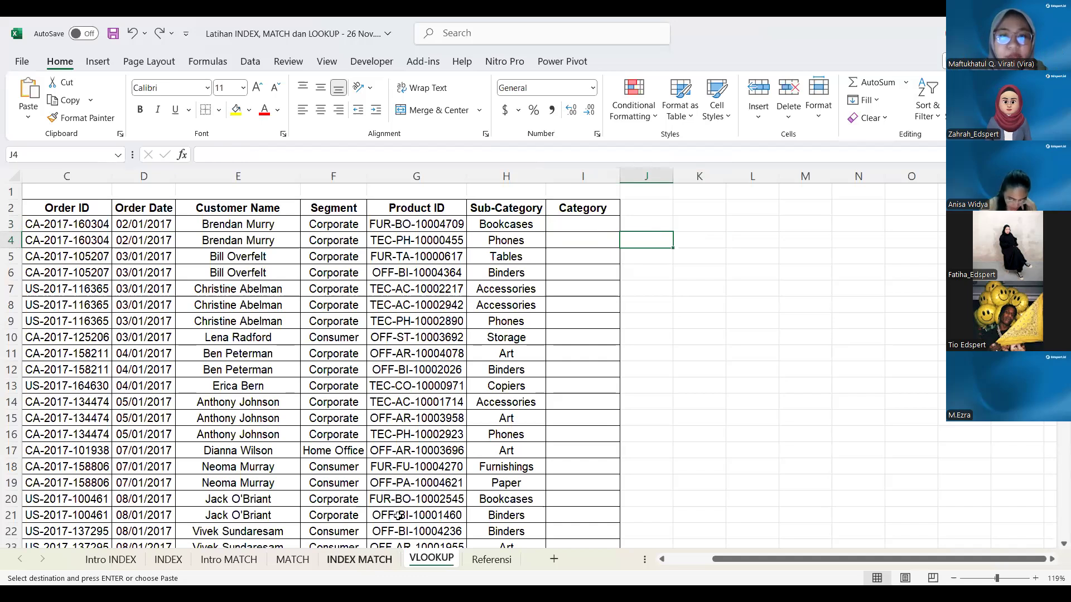
Review the written-out INDEX and MATCH formulas on the INDEX MATCH sheet, then return to the VLOOKUP sheet.
{"action": "left_click", "coordinate": [392, 559]}
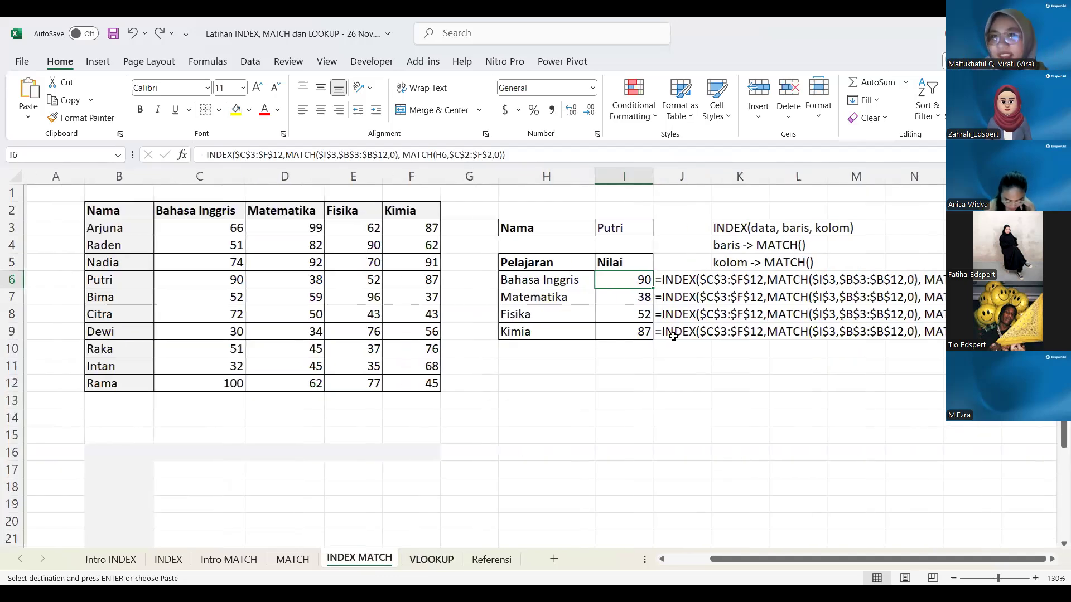
{"action": "key", "text": "ctrl+Page_Down"}
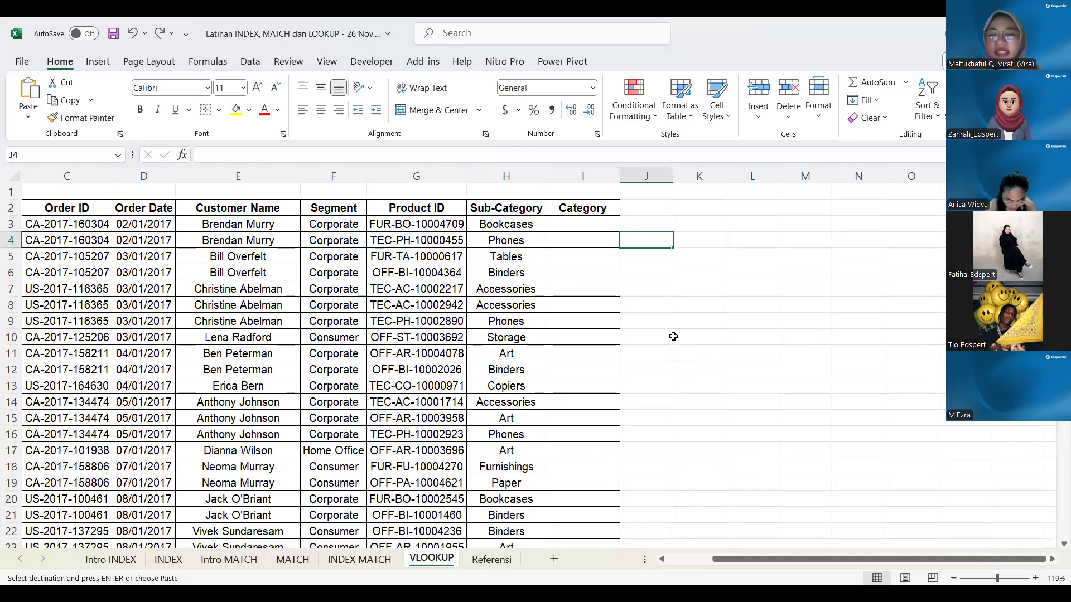
{"action": "left_click", "coordinate": [367, 563]}
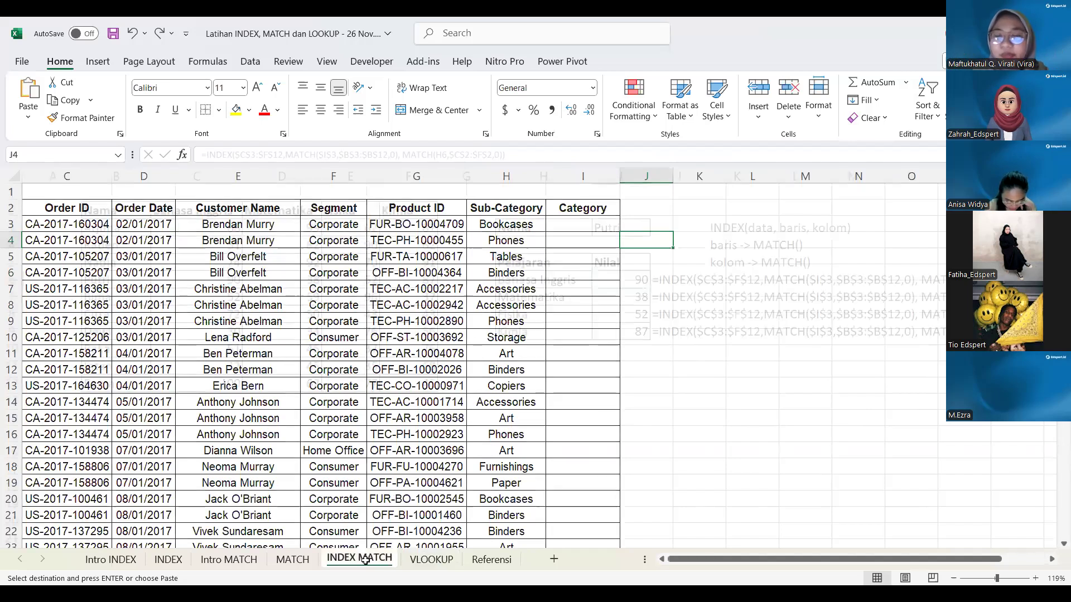
{"action": "scroll", "coordinate": [302, 287], "scroll_direction": "right", "scroll_amount": 3}
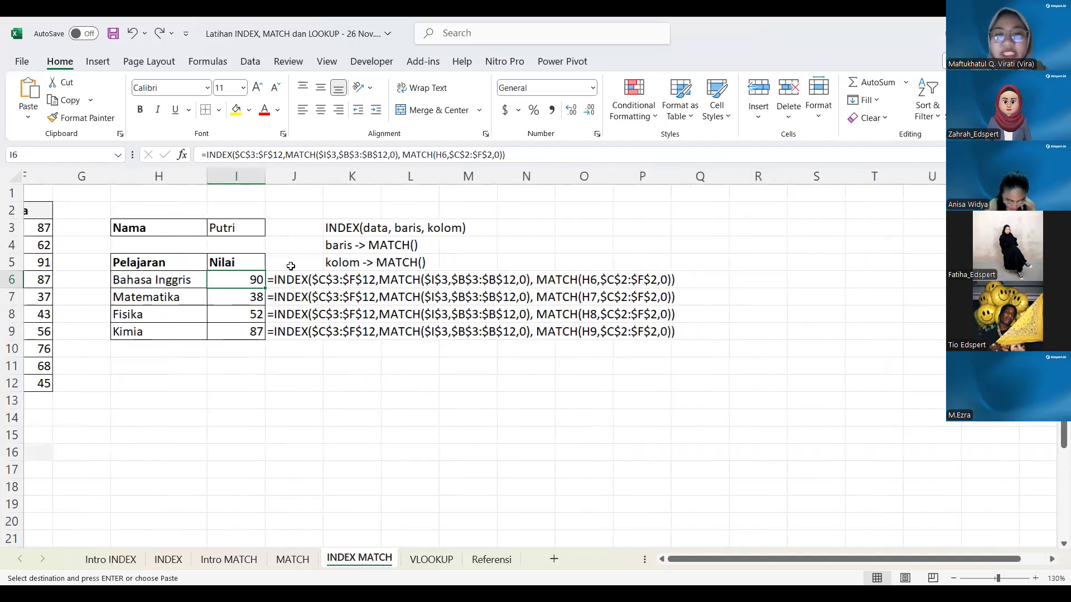
{"action": "scroll", "coordinate": [427, 277], "scroll_direction": "right", "scroll_amount": 1}
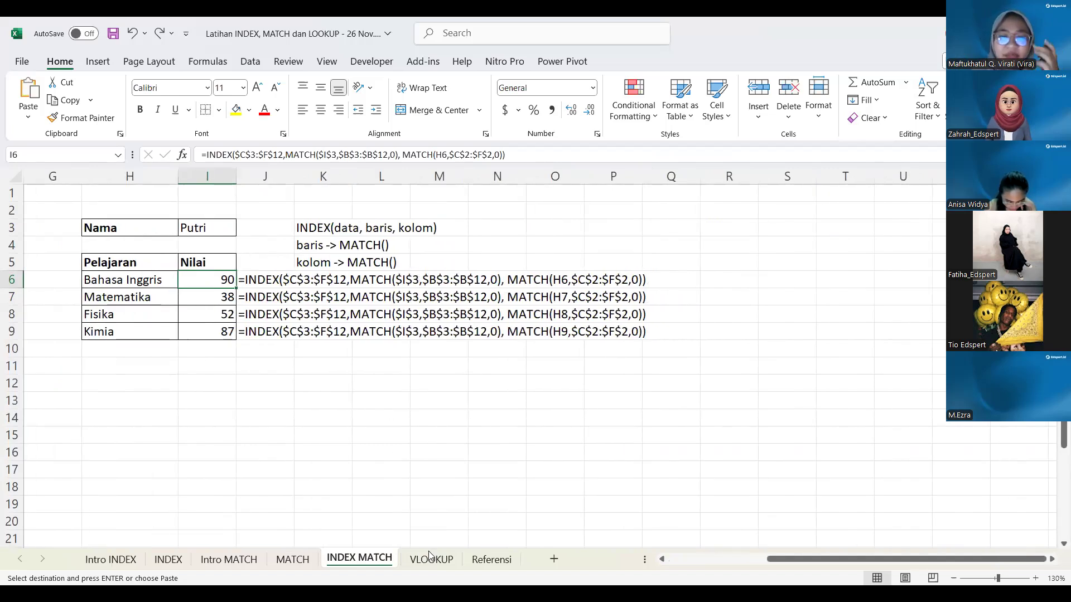
{"action": "key", "text": "ctrl+Page_Down"}
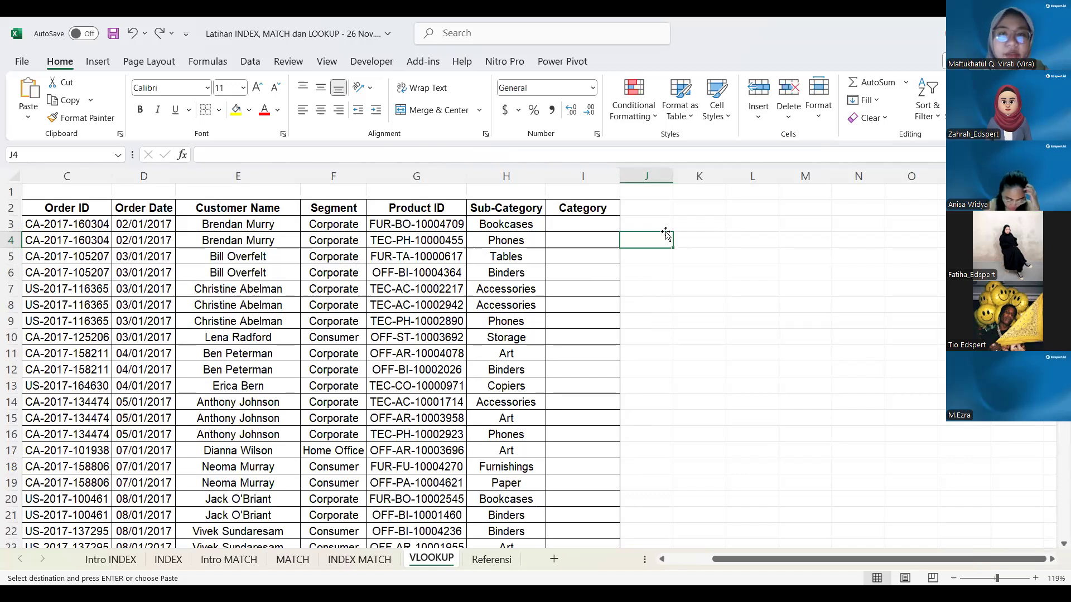
Start a VLOOKUP formula in Category cell I3 with the Sub-Category cell H3 as lookup value.
{"action": "scroll", "coordinate": [654, 244], "scroll_direction": "down", "scroll_amount": 1}
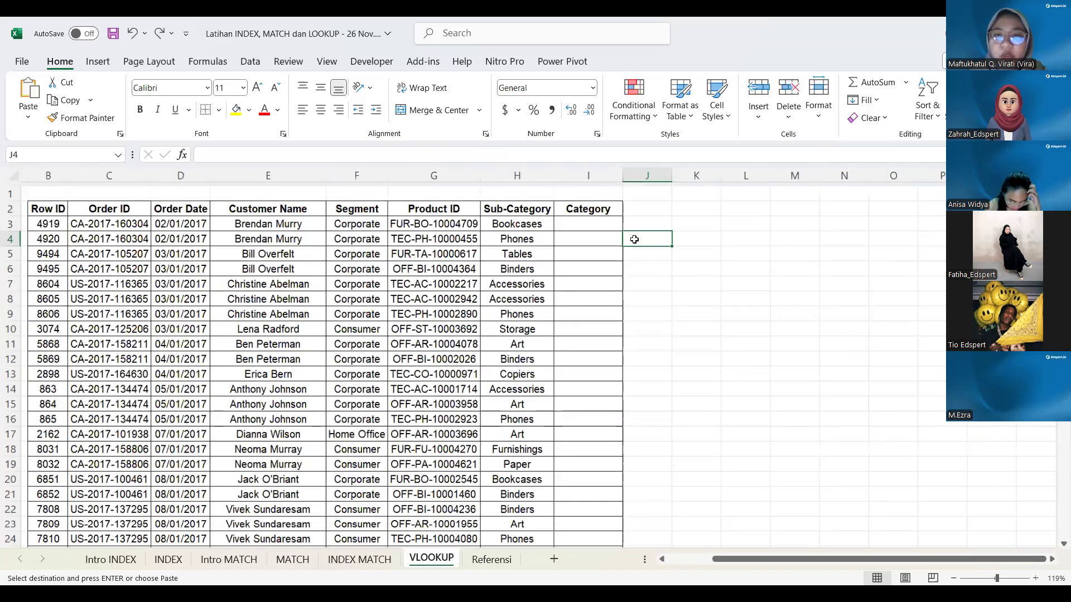
{"action": "scroll", "coordinate": [616, 217], "scroll_direction": "down", "scroll_amount": 2}
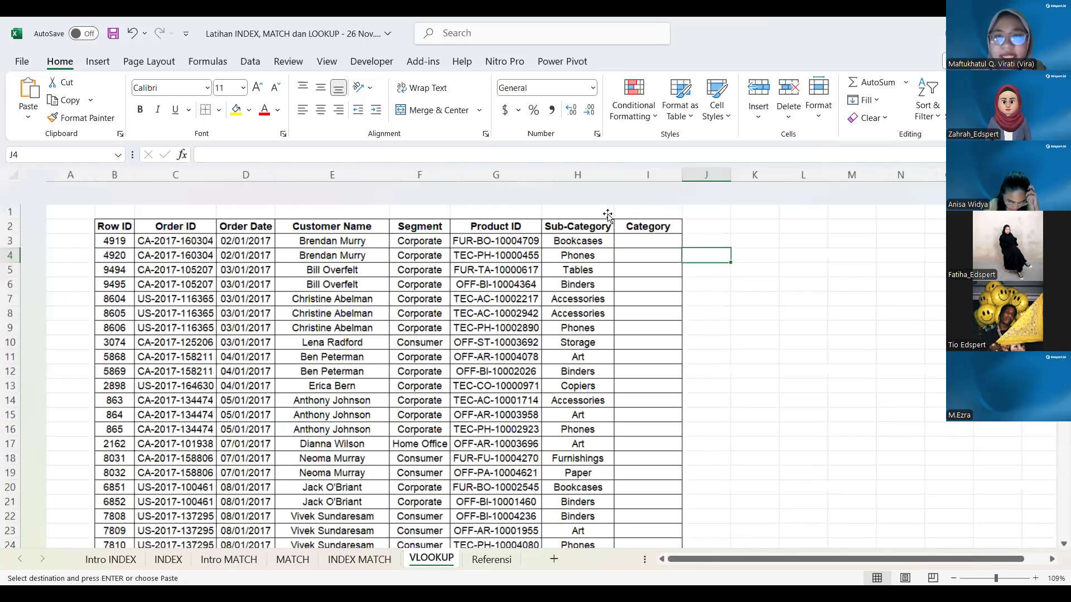
{"action": "left_click", "coordinate": [608, 216]}
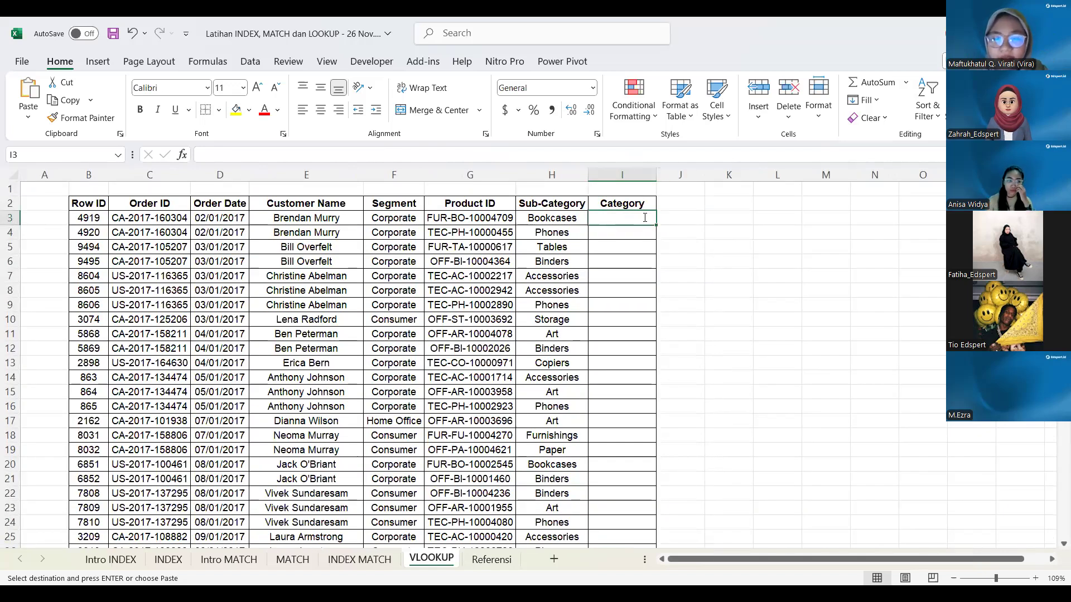
{"action": "type", "text": "=VLOOKUP"}
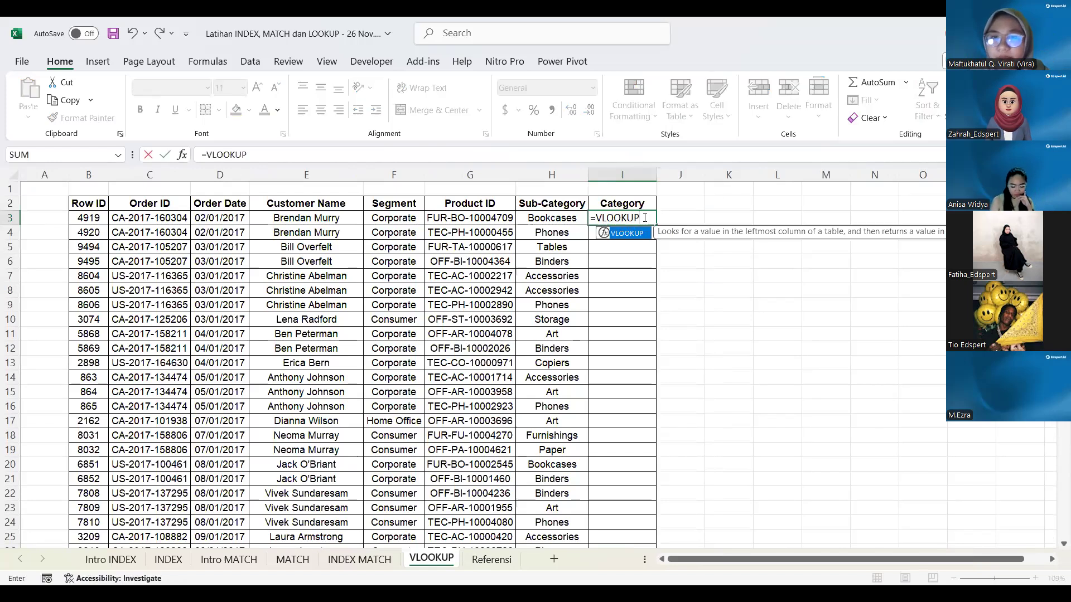
{"action": "type", "text": "("}
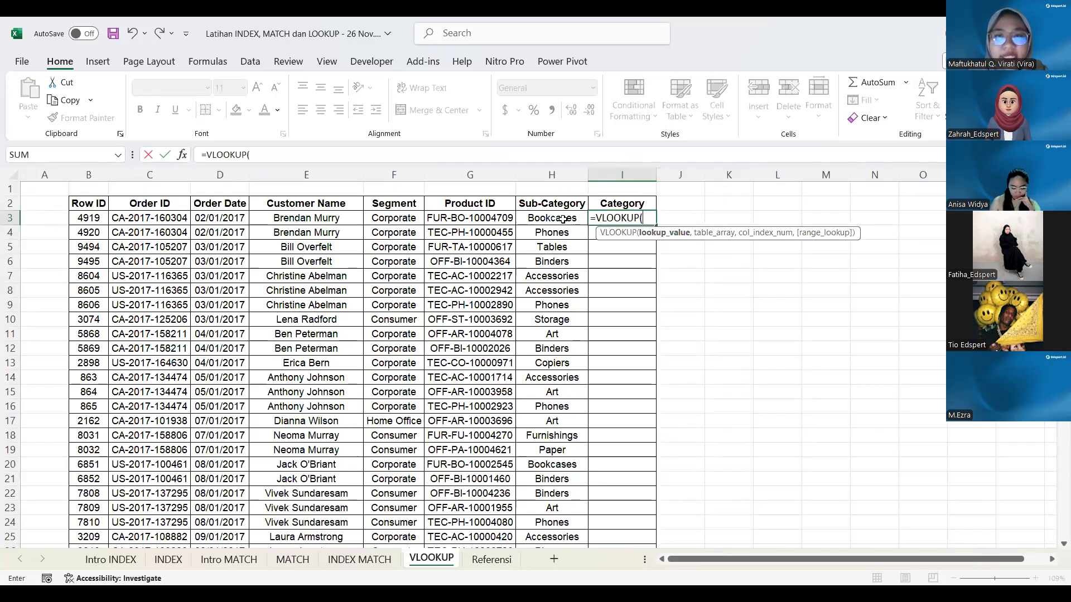
{"action": "left_click", "coordinate": [551, 218]}
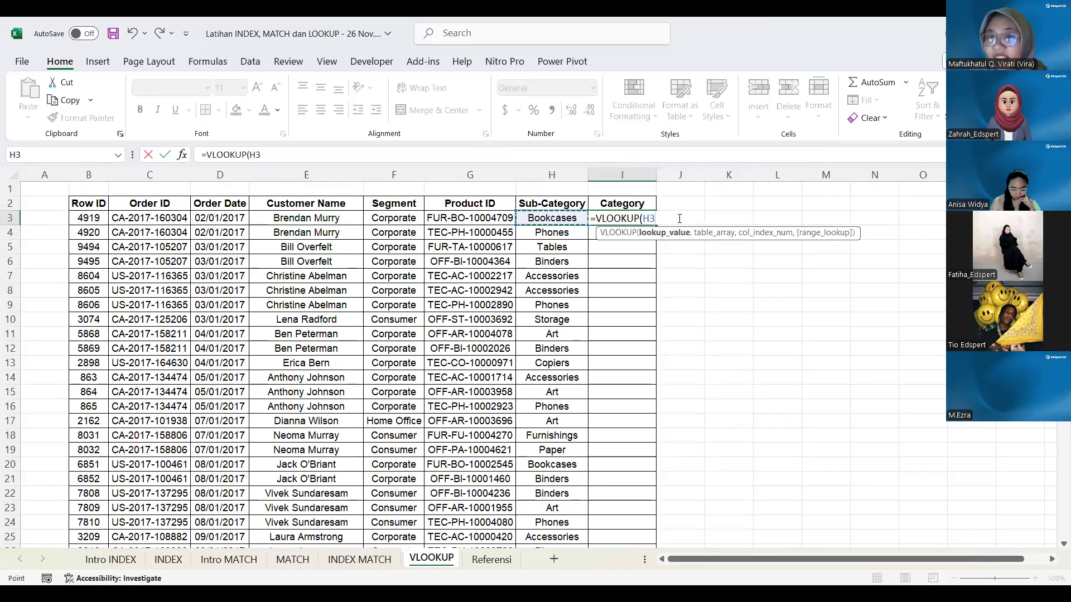
{"action": "type", "text": ","}
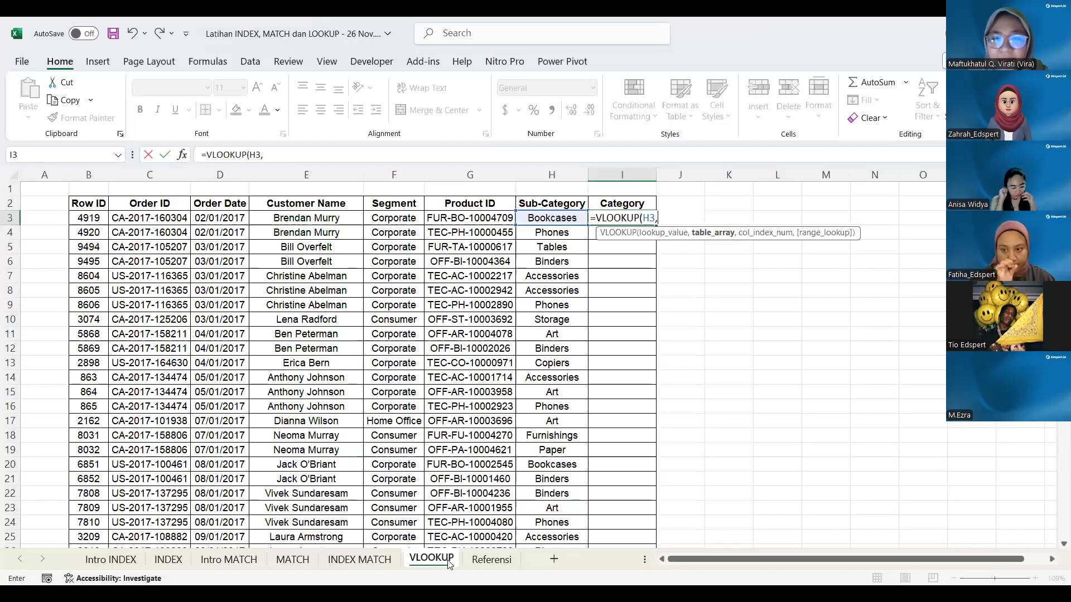
Set the formula's table array to the range B3:D19 on the Referensi sheet.
{"action": "left_click", "coordinate": [492, 560]}
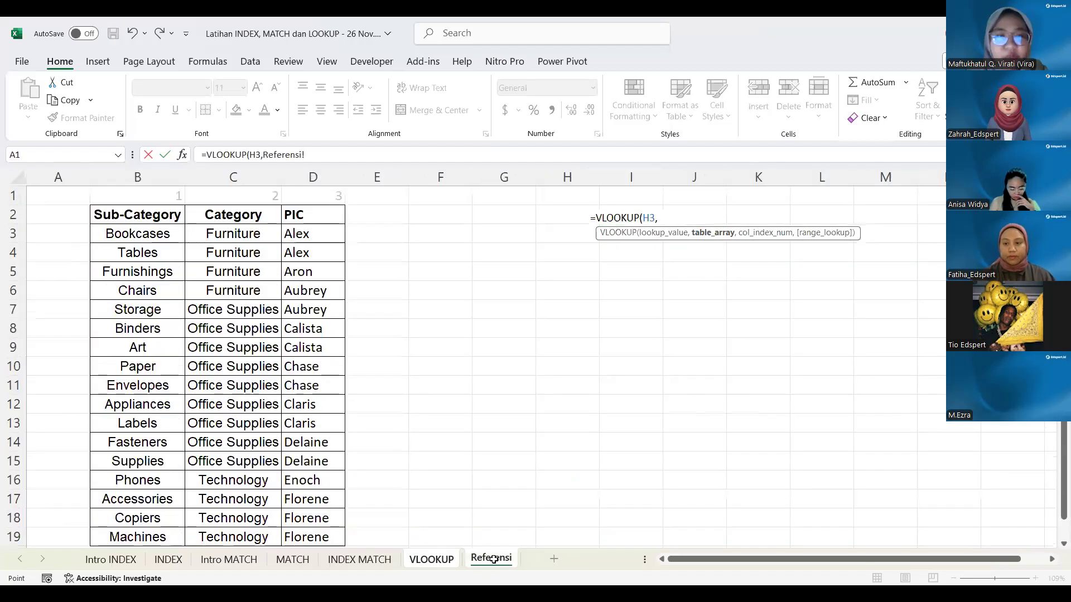
{"action": "left_click", "coordinate": [141, 234]}
{"action": "scroll", "coordinate": [142, 235], "scroll_direction": "down", "scroll_amount": 1}
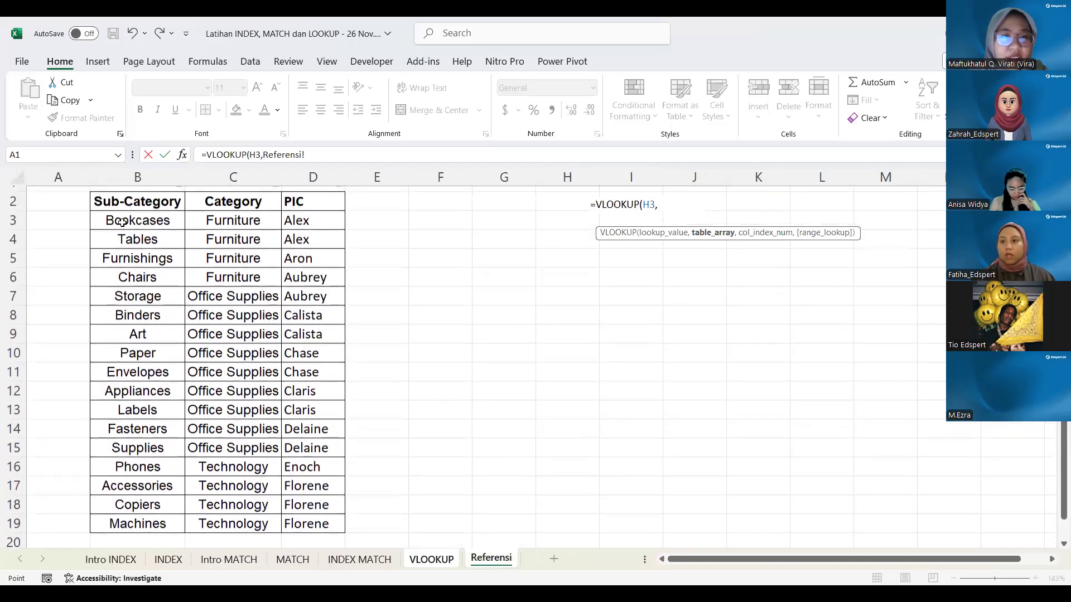
{"action": "left_click", "coordinate": [331, 514], "text": "shift"}
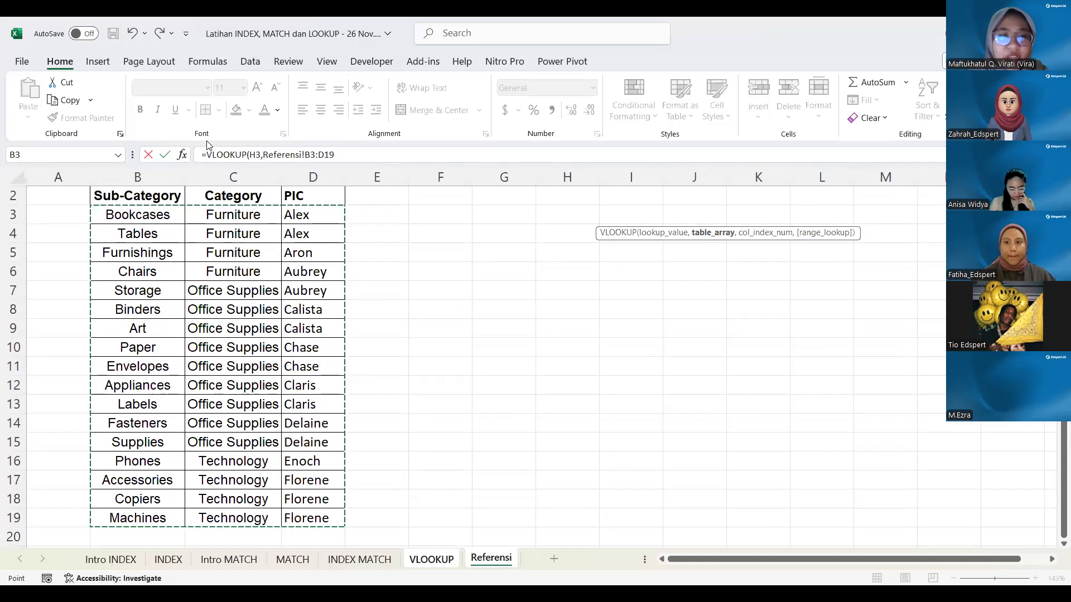
Complete the VLOOKUP with column index 2 and FALSE for an exact match, and enter it in I3.
{"action": "left_click", "coordinate": [351, 155]}
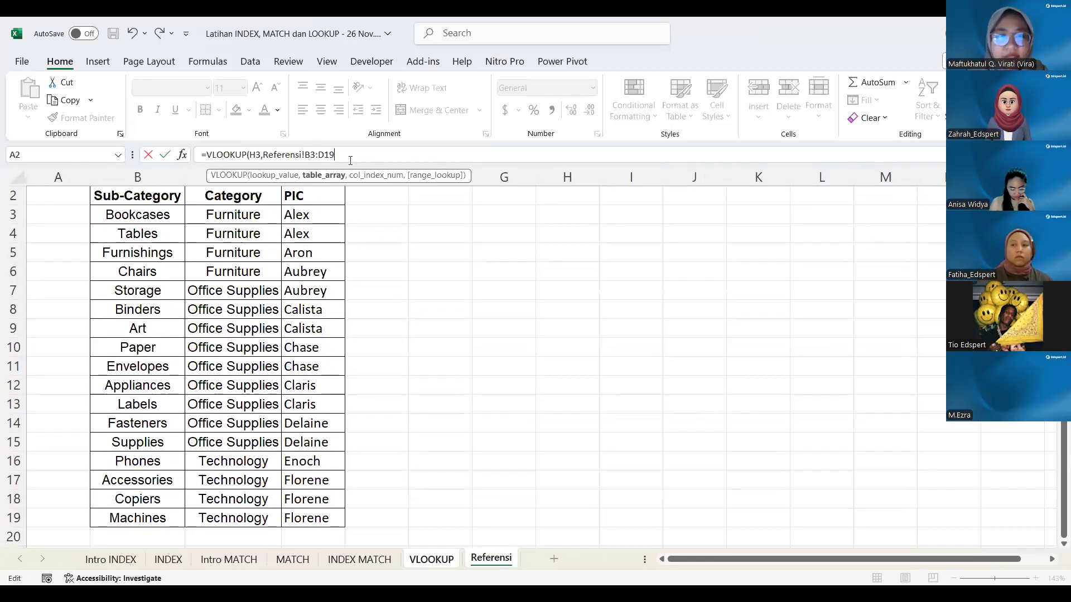
{"action": "type", "text": ","}
{"action": "scroll", "coordinate": [338, 183], "scroll_direction": "up", "scroll_amount": 1}
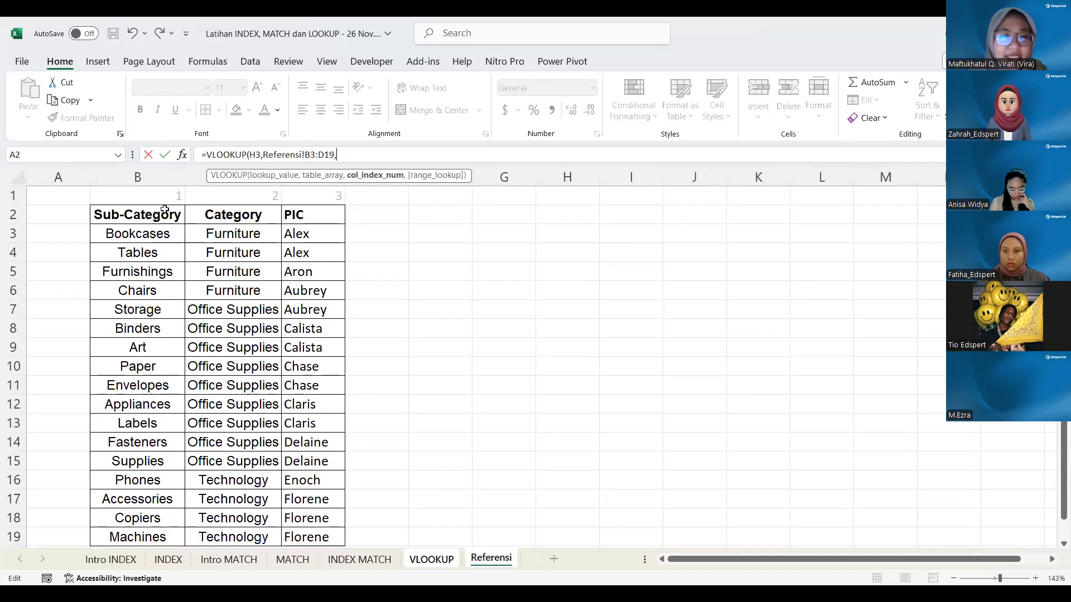
{"action": "type", "text": "2"}
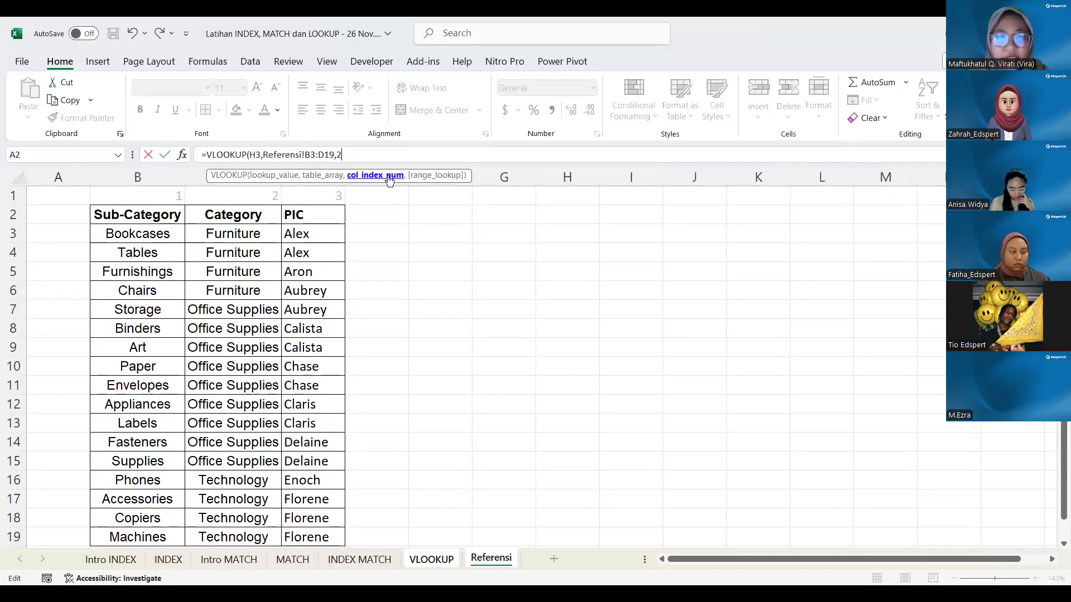
{"action": "type", "text": ",FALSE"}
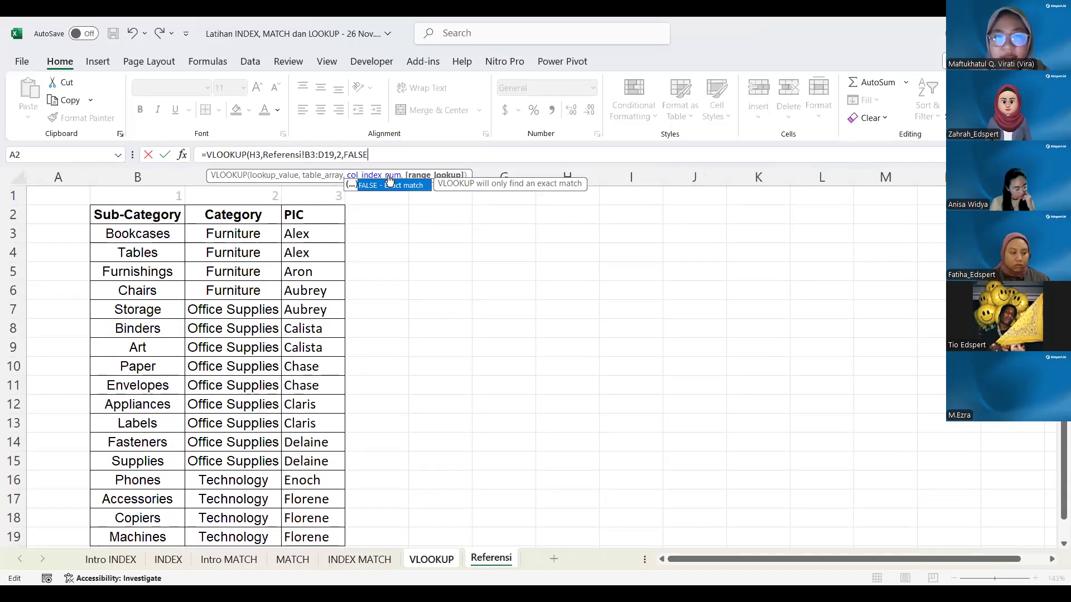
{"action": "type", "text": ")"}
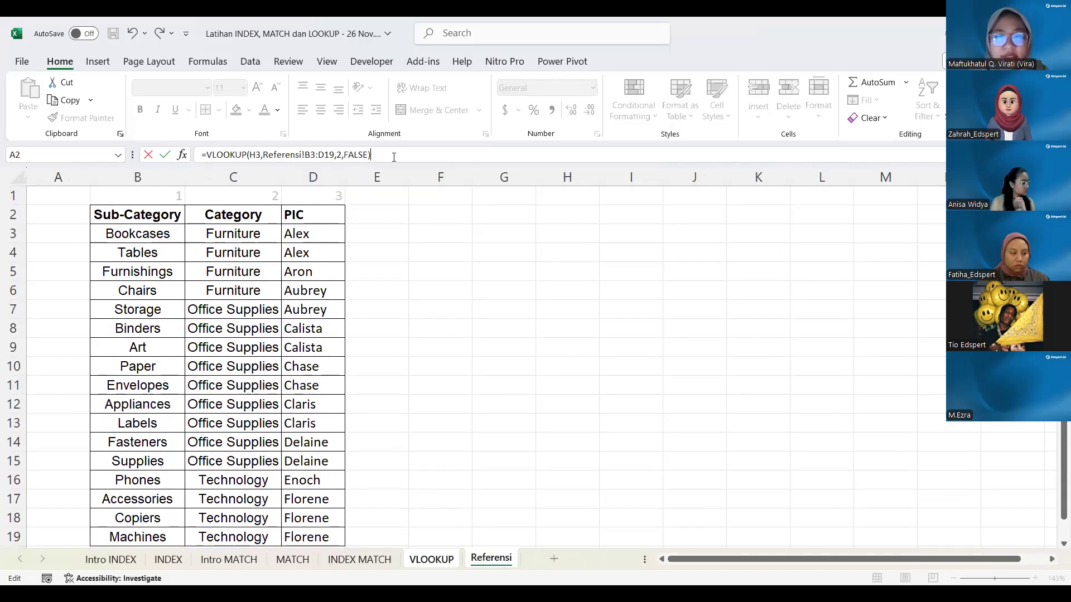
{"action": "key", "text": "Return"}
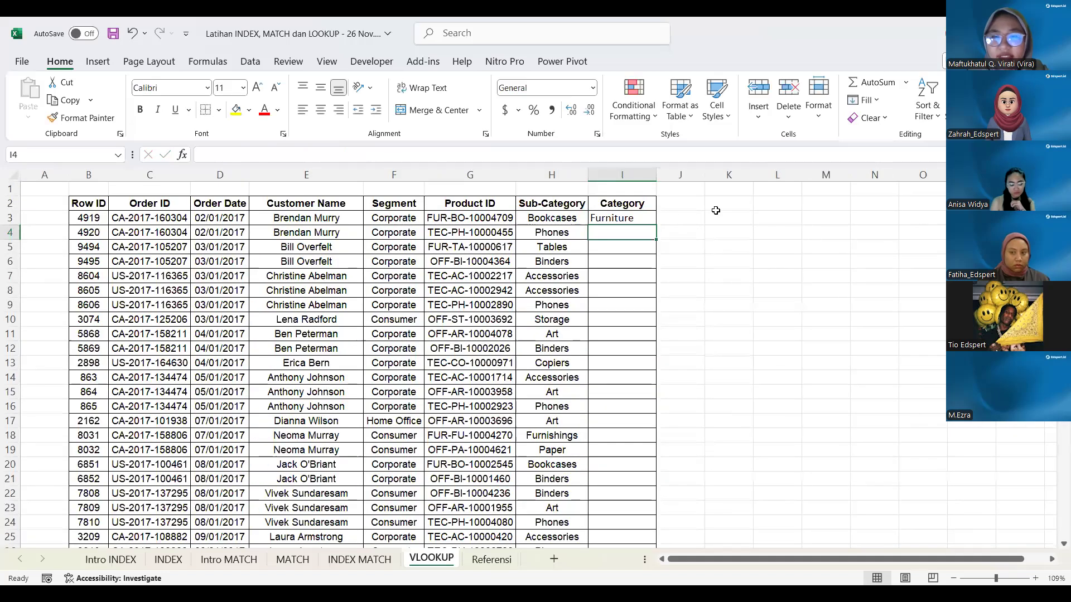
Clear the VLOOKUP formula from cell I3 and keep that cell selected.
{"action": "left_click", "coordinate": [688, 213]}
{"action": "key", "text": "Left"}
{"action": "key", "text": "BackSpace"}
{"action": "left_click", "coordinate": [688, 213]}
{"action": "key", "text": "Left"}
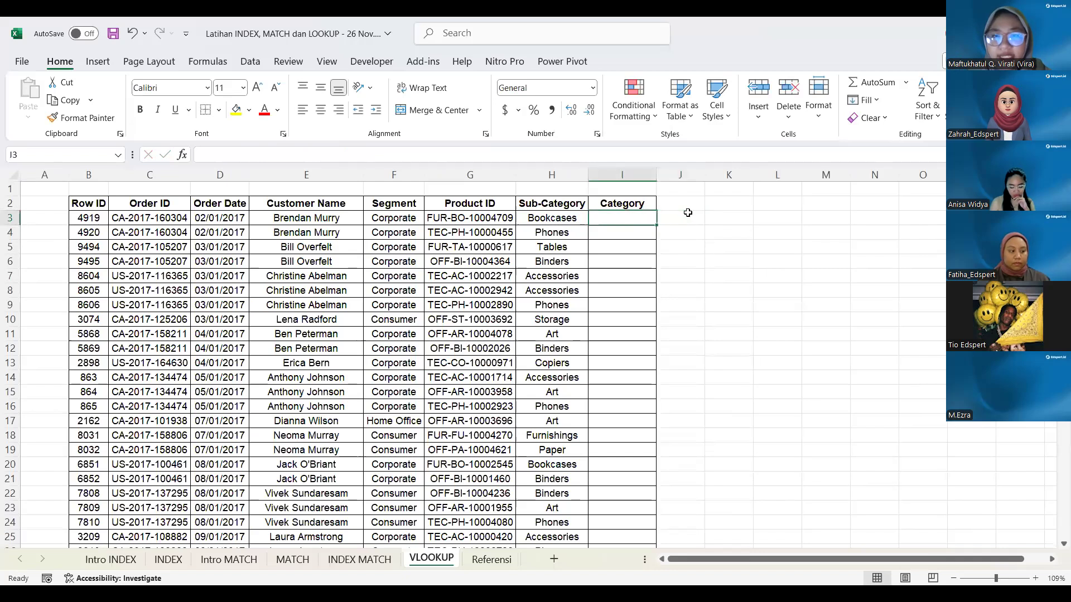
Begin the VLOOKUP formula in I3 again, using H3 as the lookup value.
{"action": "type", "text": "="}
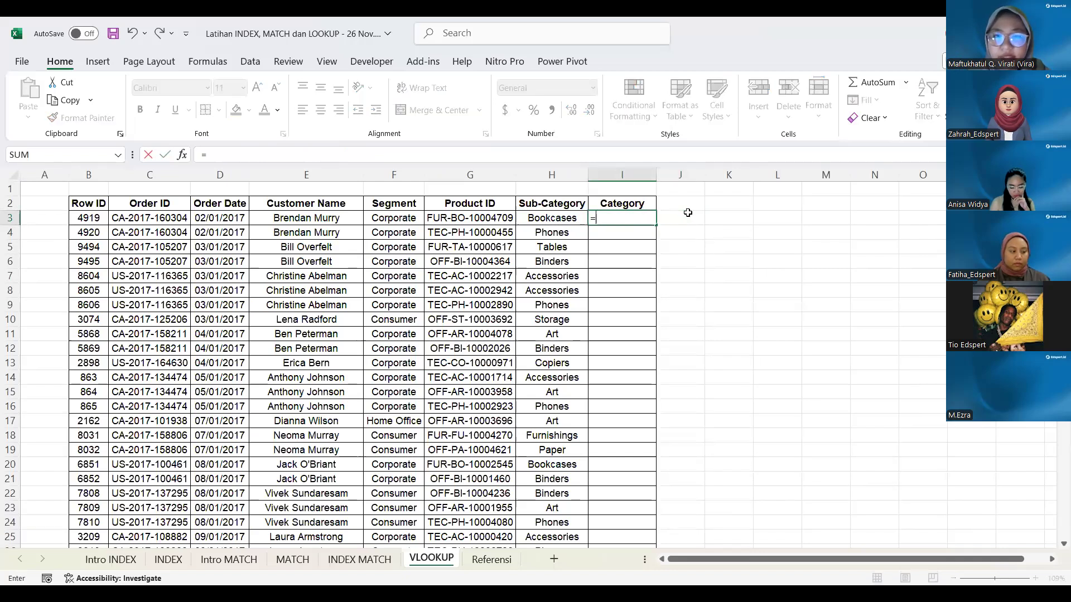
{"action": "type", "text": "vlookup"}
{"action": "key", "text": "Tab"}
{"action": "left_click", "coordinate": [552, 217]}
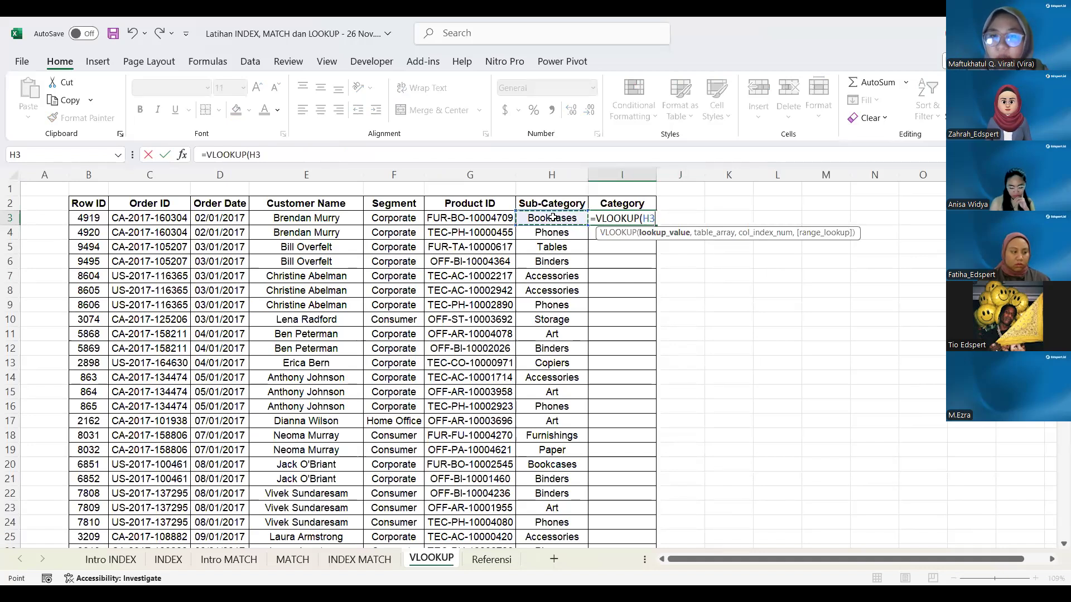
{"action": "type", "text": ","}
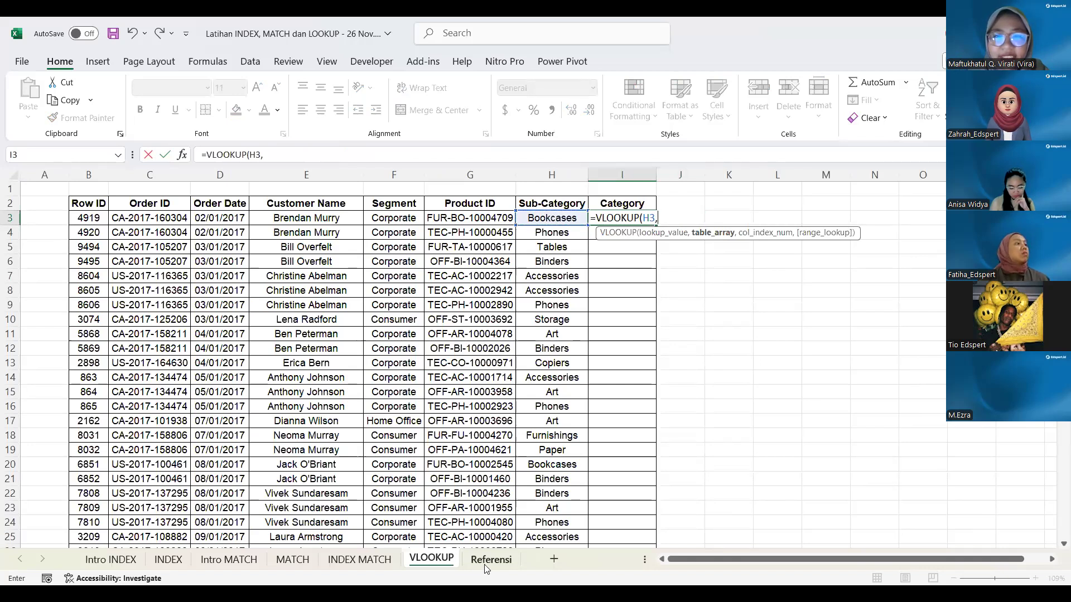
Pick Referensi!B3:D19 as the table array of the VLOOKUP formula.
{"action": "left_click", "coordinate": [485, 565]}
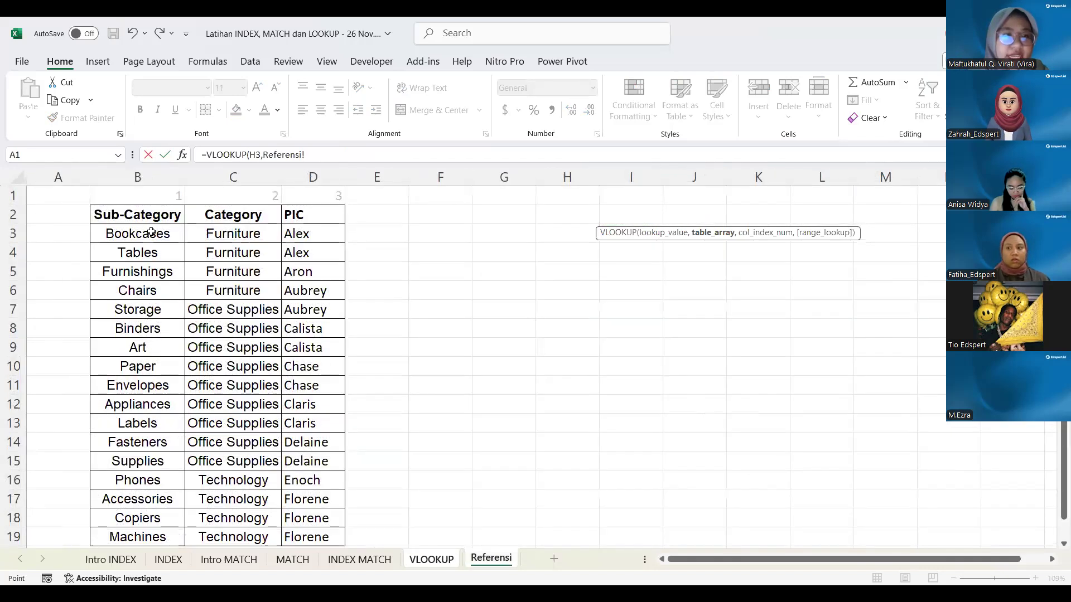
{"action": "left_click", "coordinate": [151, 233]}
{"action": "mouse_move", "coordinate": [311, 500]}
{"action": "left_mouse_down"}
{"action": "mouse_move", "coordinate": [306, 553]}
{"action": "mouse_move", "coordinate": [303, 506]}
{"action": "left_mouse_up"}
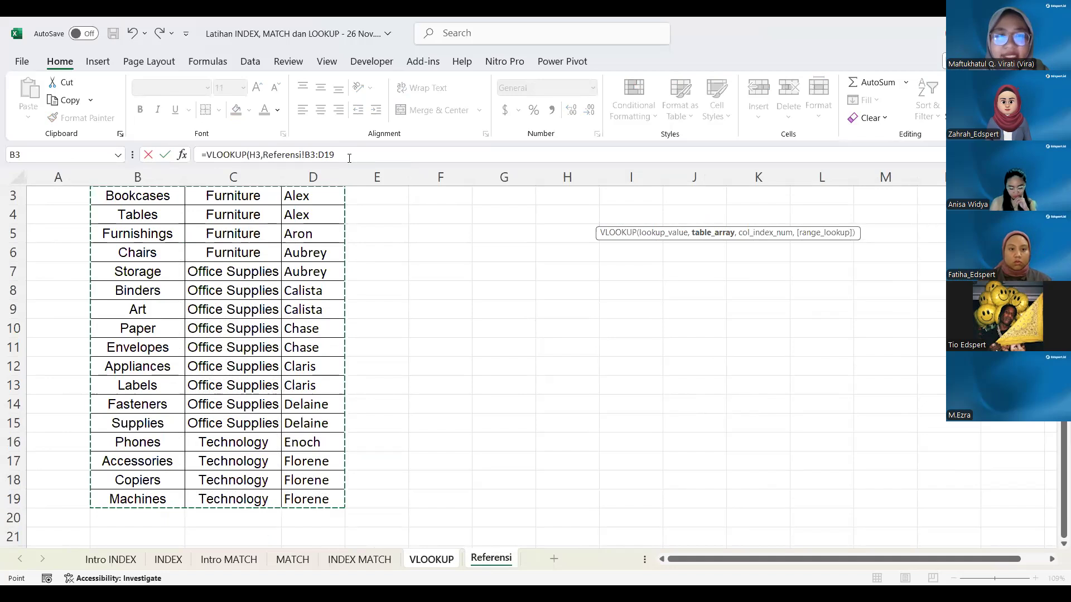
Complete the VLOOKUP with column index 2 and FALSE for an exact match, and enter it in I3.
{"action": "type", "text": ","}
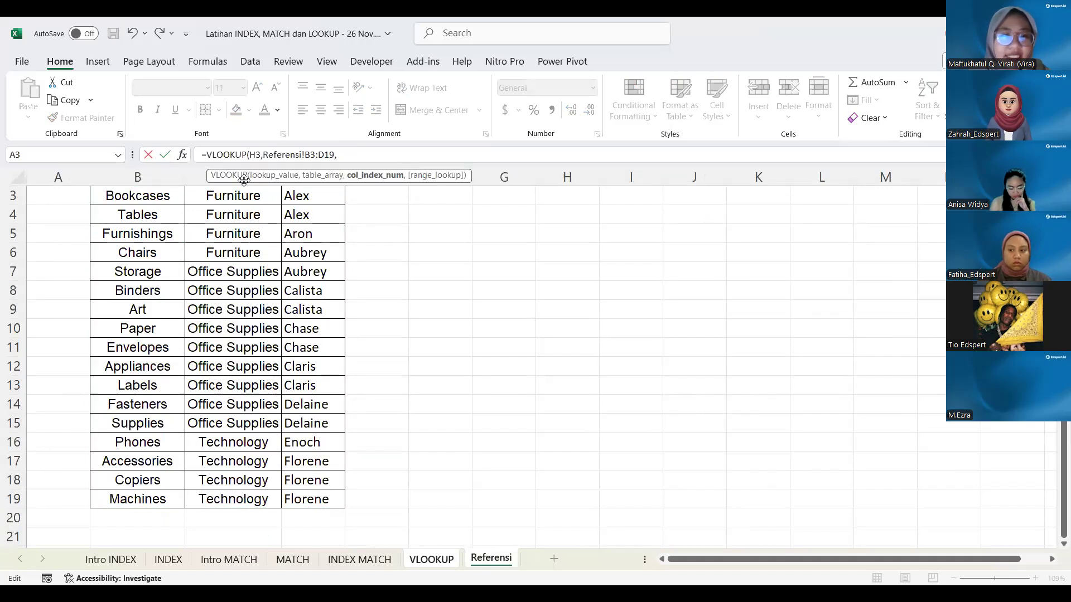
{"action": "type", "text": "2"}
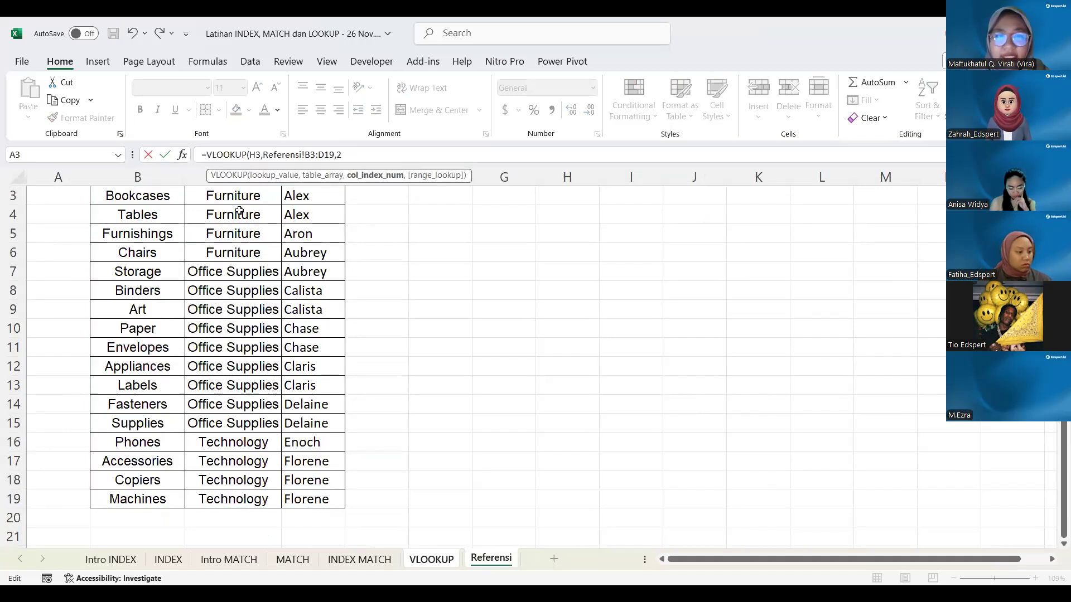
{"action": "type", "text": ",FALSSE"}
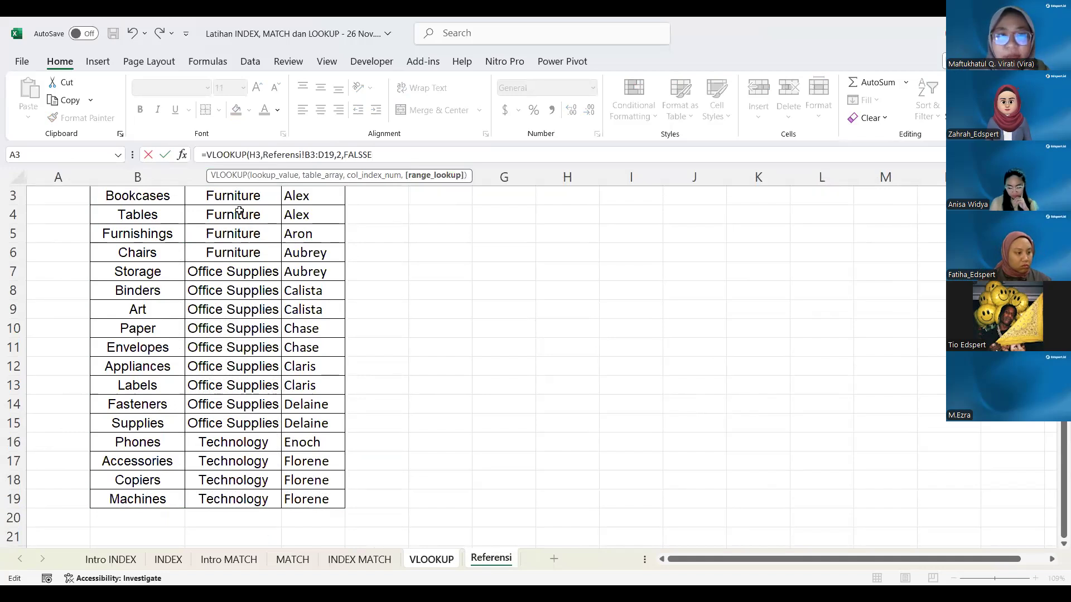
{"action": "key", "text": "BackSpace"}
{"action": "key", "text": "BackSpace"}
{"action": "type", "text": "E"}
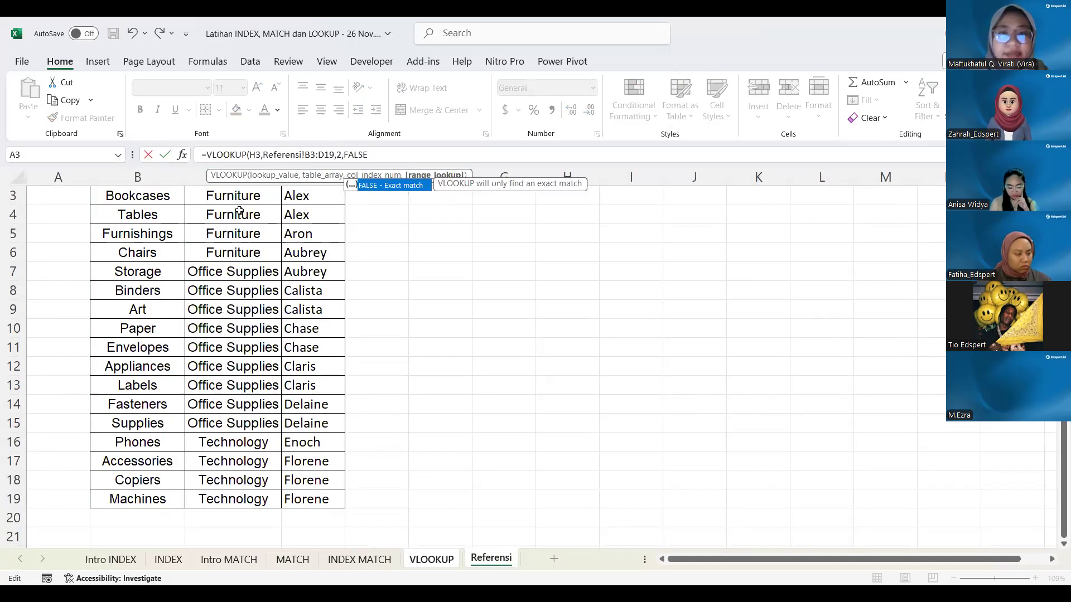
{"action": "key", "text": "Return"}
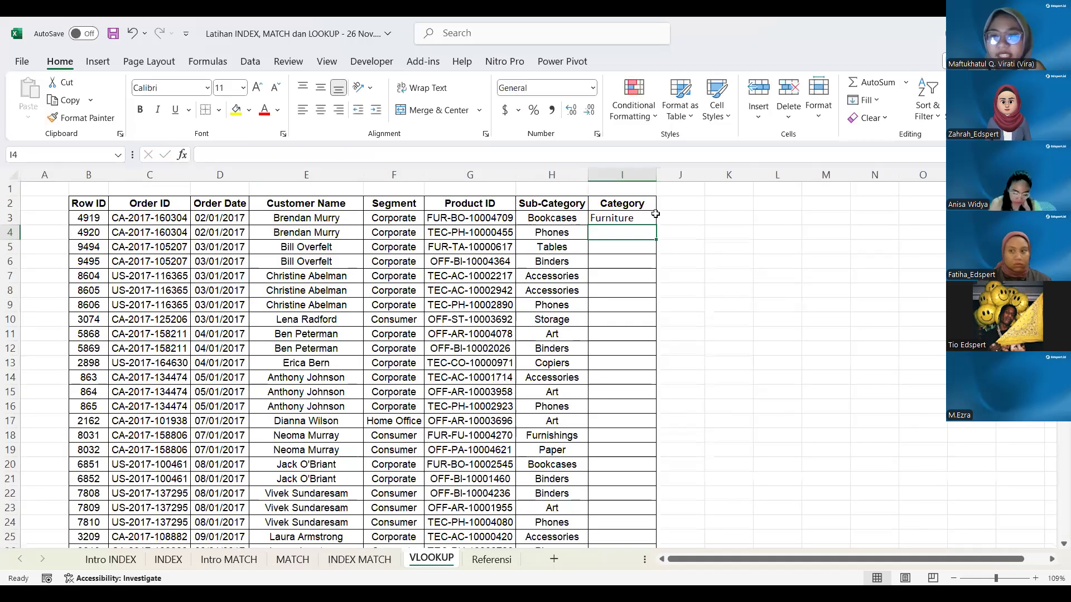
Clear the formula from I3 and begin a new VLOOKUP there with H3 as the lookup value.
{"action": "left_click", "coordinate": [636, 217]}
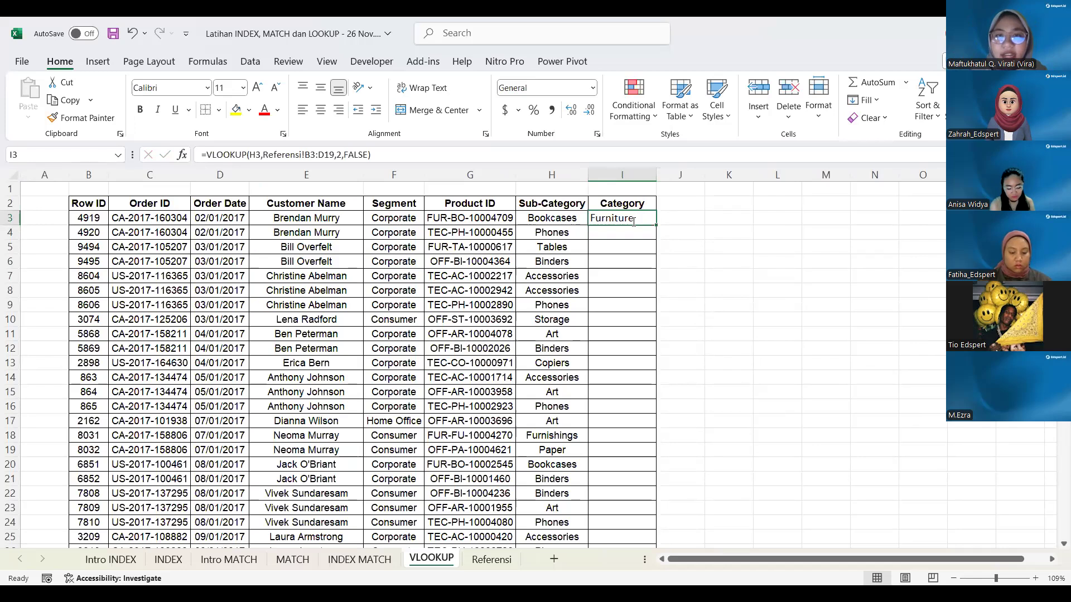
{"action": "key", "text": "Delete"}
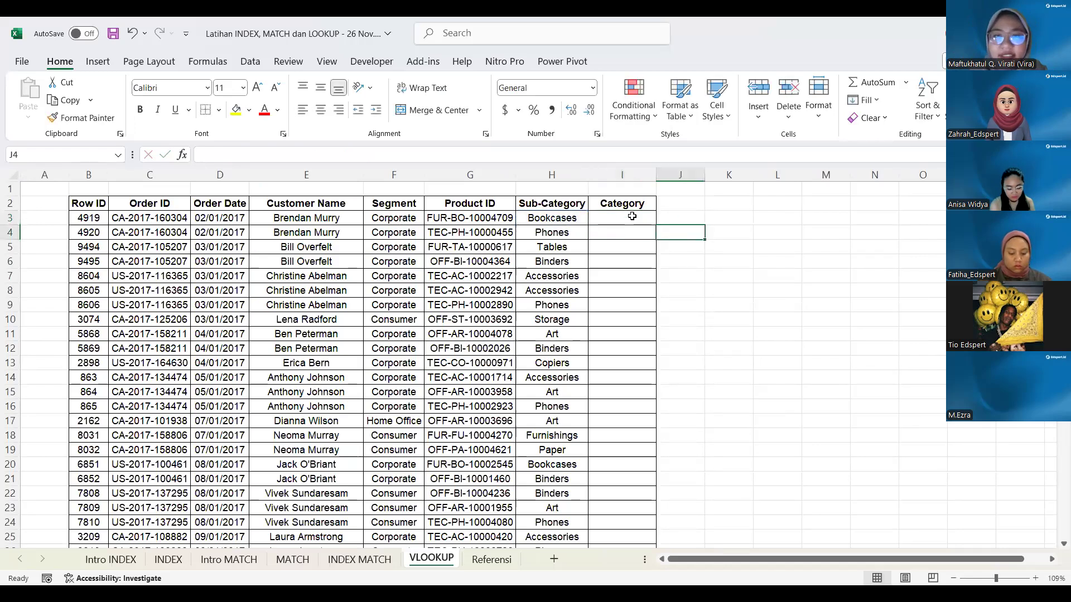
{"action": "type", "text": "=VLOOK"}
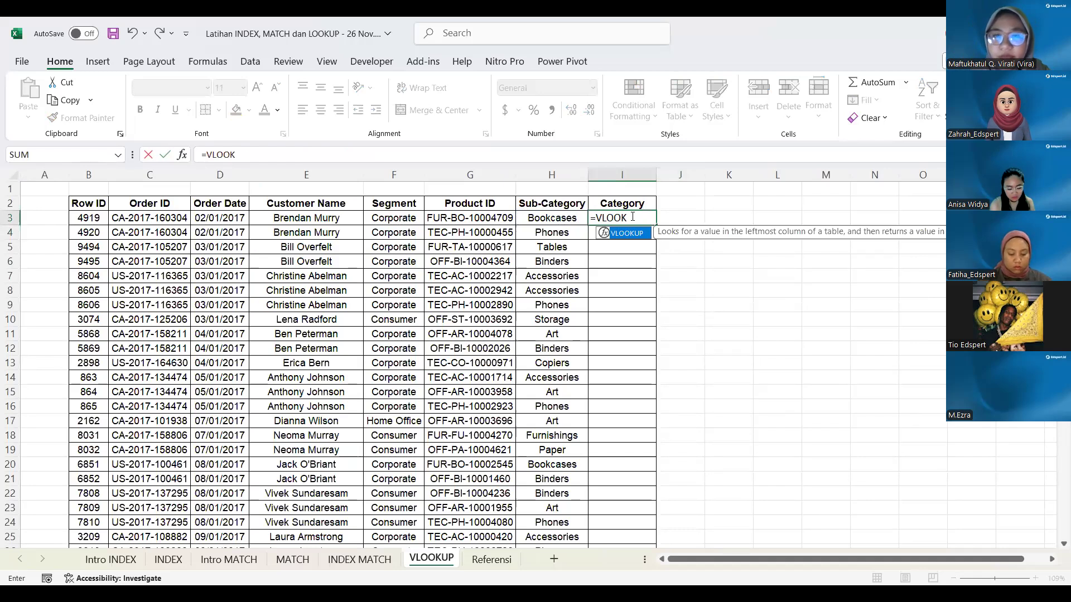
{"action": "type", "text": "UP("}
{"action": "left_click", "coordinate": [549, 218]}
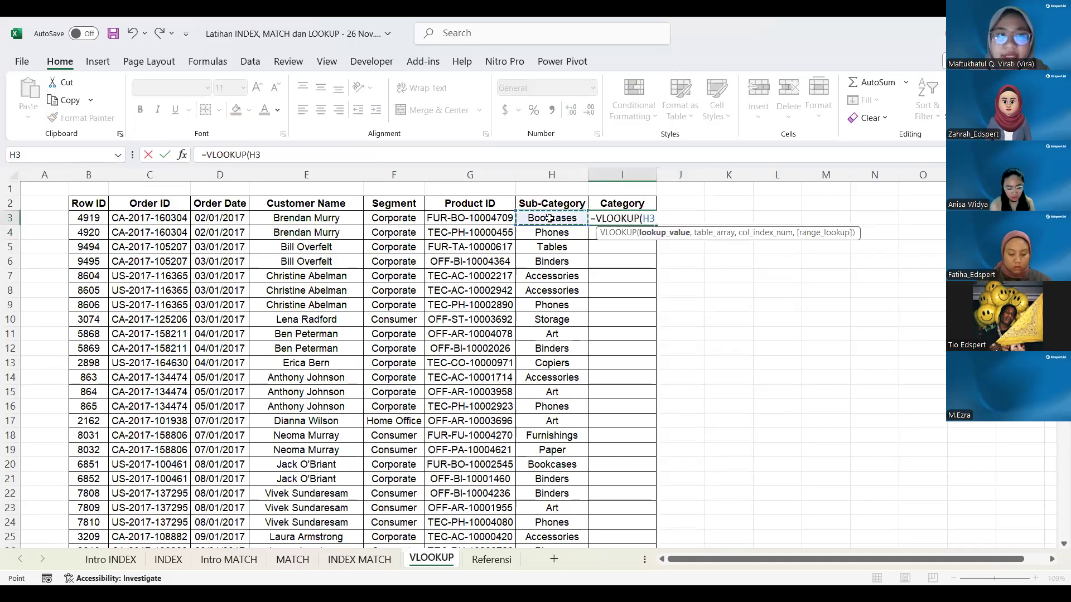
{"action": "type", "text": ","}
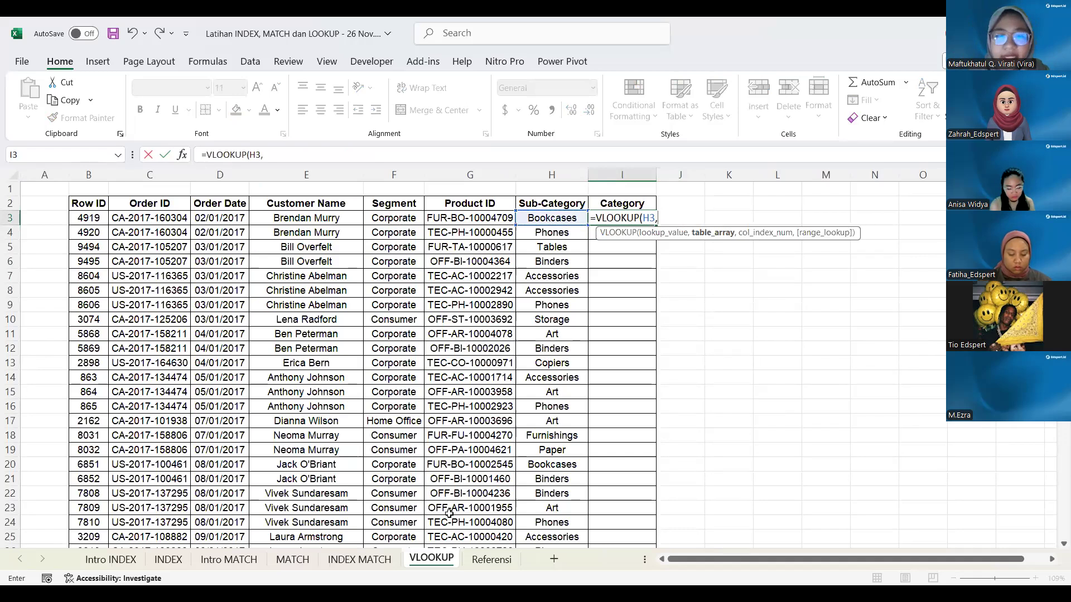
Set the VLOOKUP's table array to range B3:D19 on the Referensi sheet.
{"action": "left_click", "coordinate": [492, 559]}
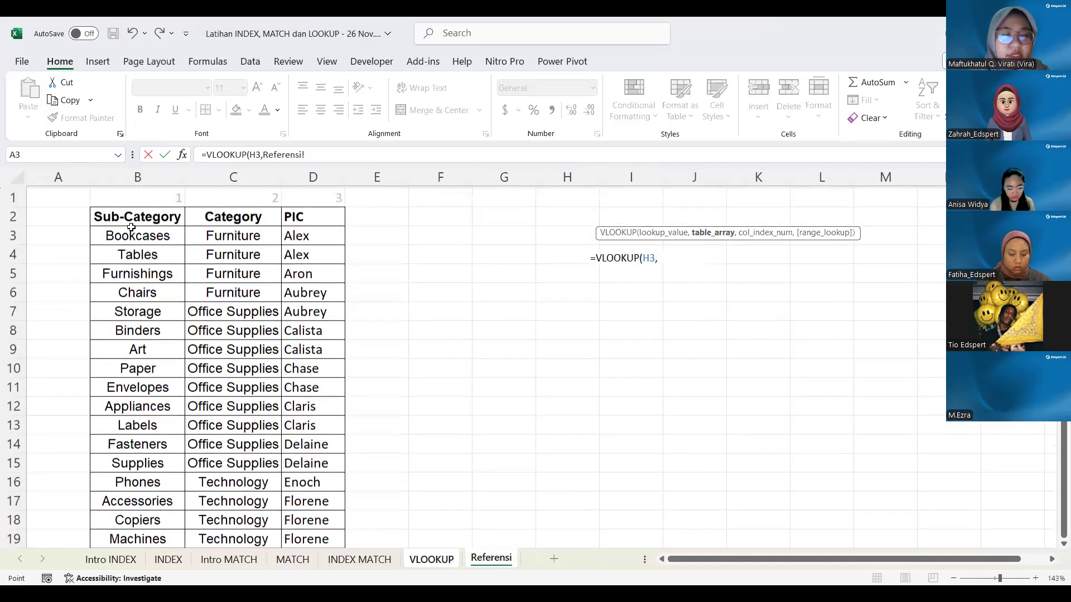
{"action": "left_click", "coordinate": [131, 228]}
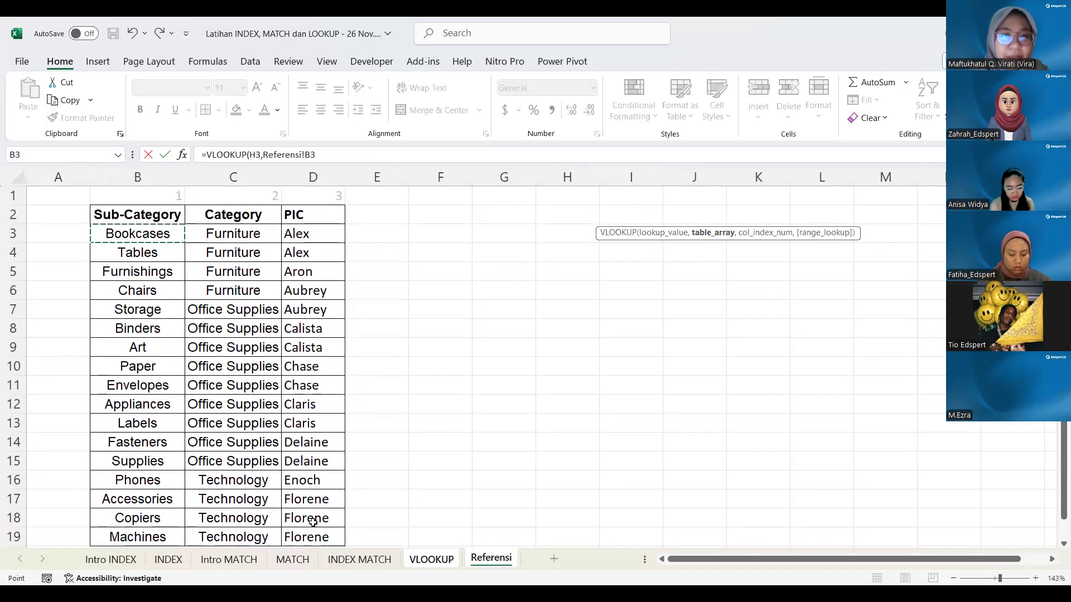
{"action": "scroll", "coordinate": [306, 486], "scroll_direction": "down", "scroll_amount": 1}
{"action": "left_click", "coordinate": [311, 479], "text": "shift"}
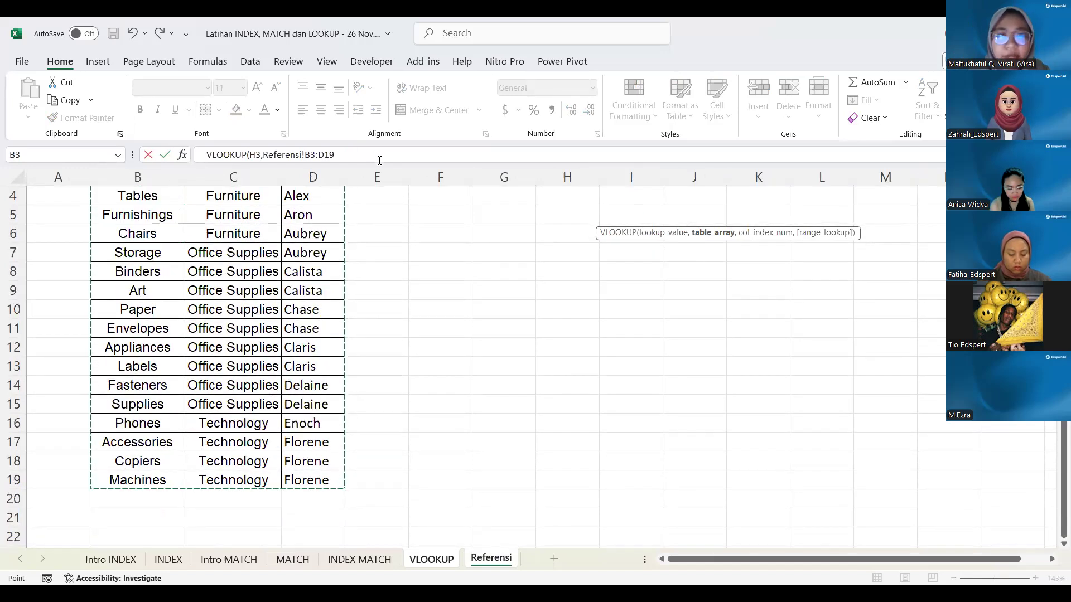
Finish the I3 formula with column index 2 and FALSE as the range lookup, and close the parenthesis.
{"action": "type", "text": ",2,"}
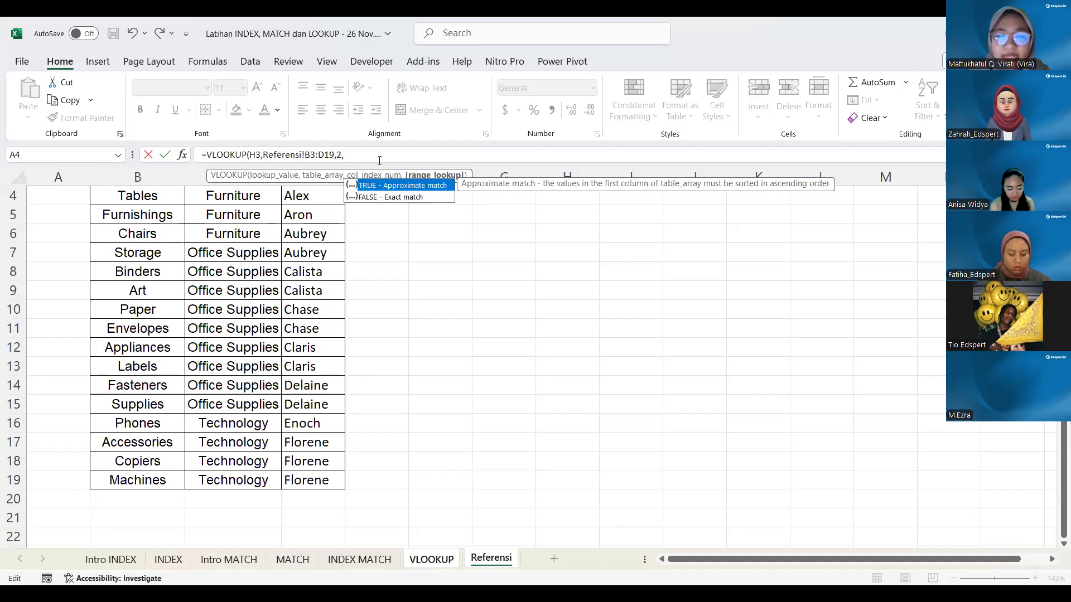
{"action": "type", "text": "FALSE"}
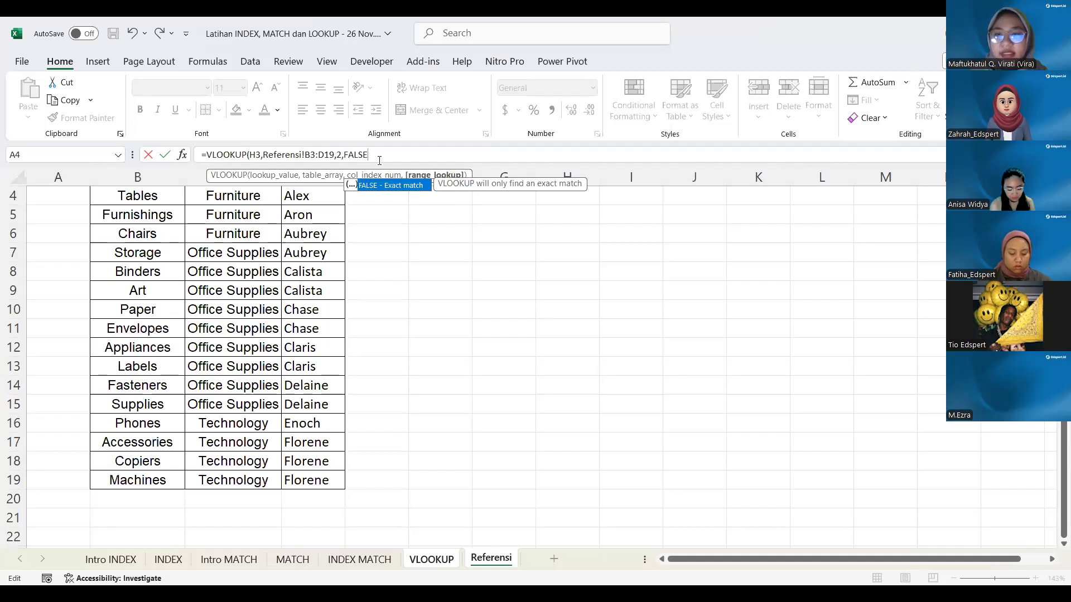
{"action": "type", "text": ")"}
{"action": "key", "text": "Return"}
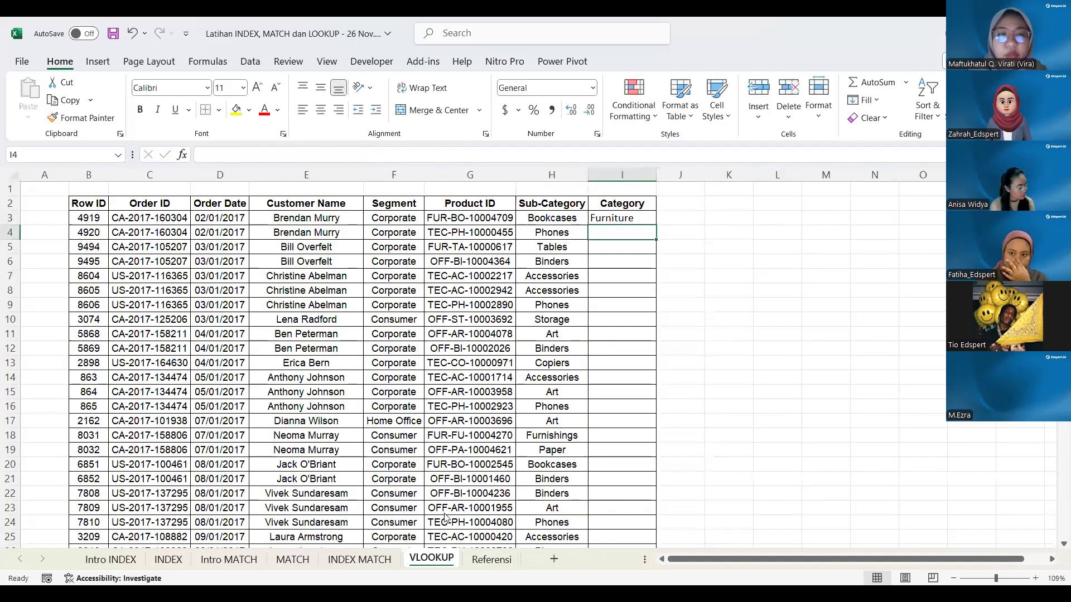
{"action": "key", "text": "Up"}
Try filling the I3 formula with its relative table range down the Category column, and undo the fill.
{"action": "left_click", "coordinate": [491, 560]}
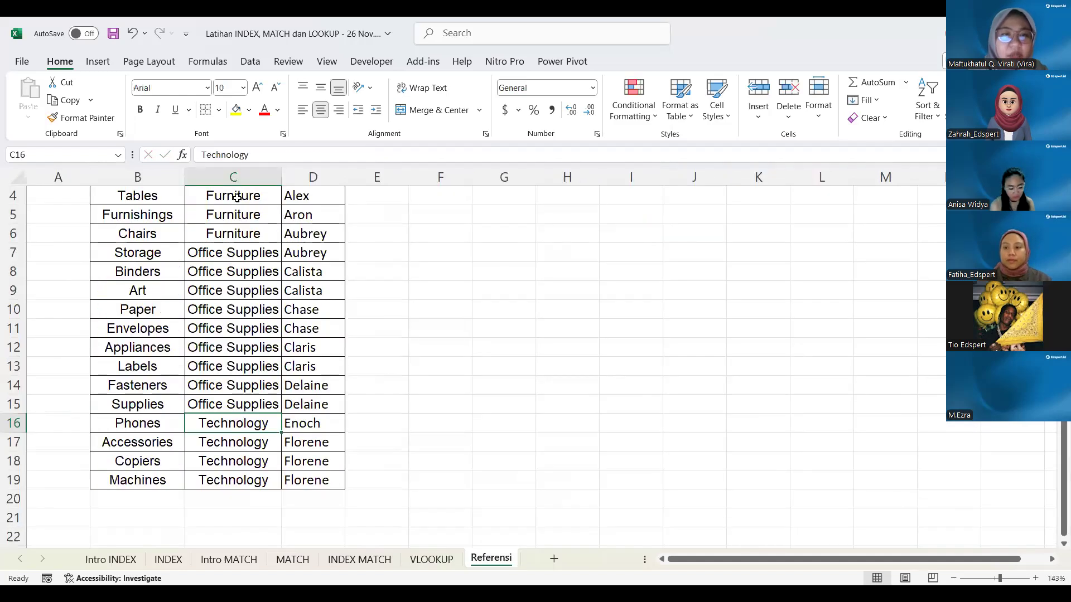
{"action": "scroll", "coordinate": [237, 197], "scroll_direction": "up", "scroll_amount": 1}
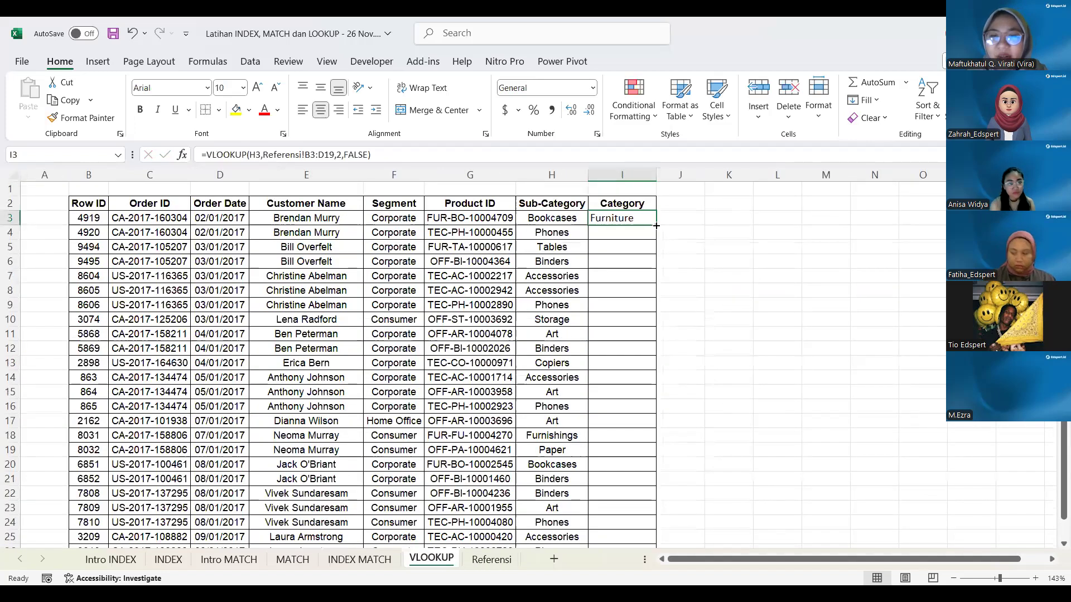
{"action": "double_click", "coordinate": [657, 226]}
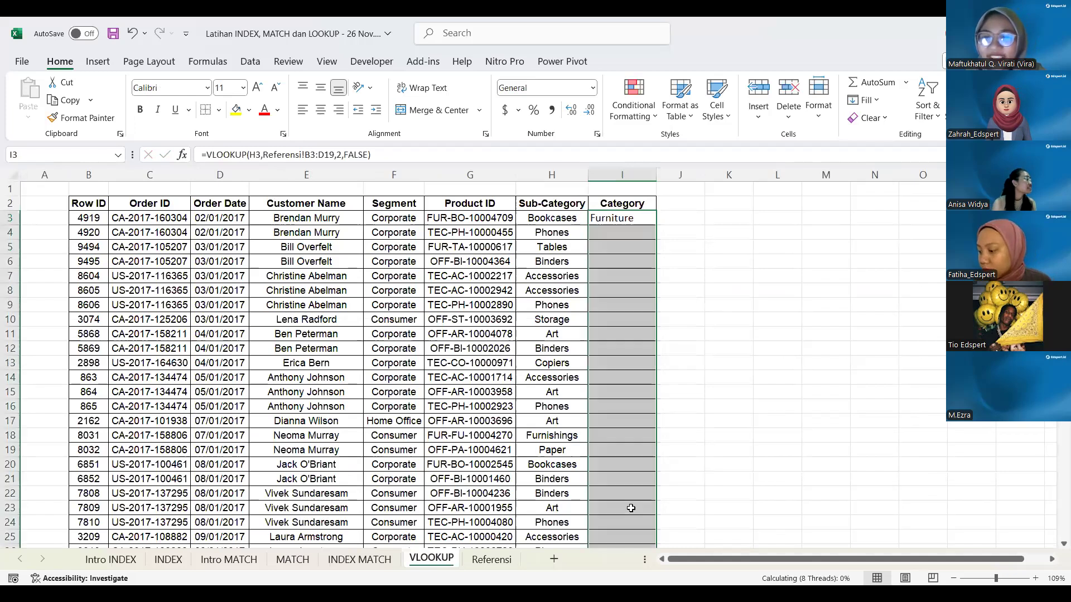
{"action": "left_click_drag", "start_coordinate": [671, 302], "coordinate": [675, 376]}
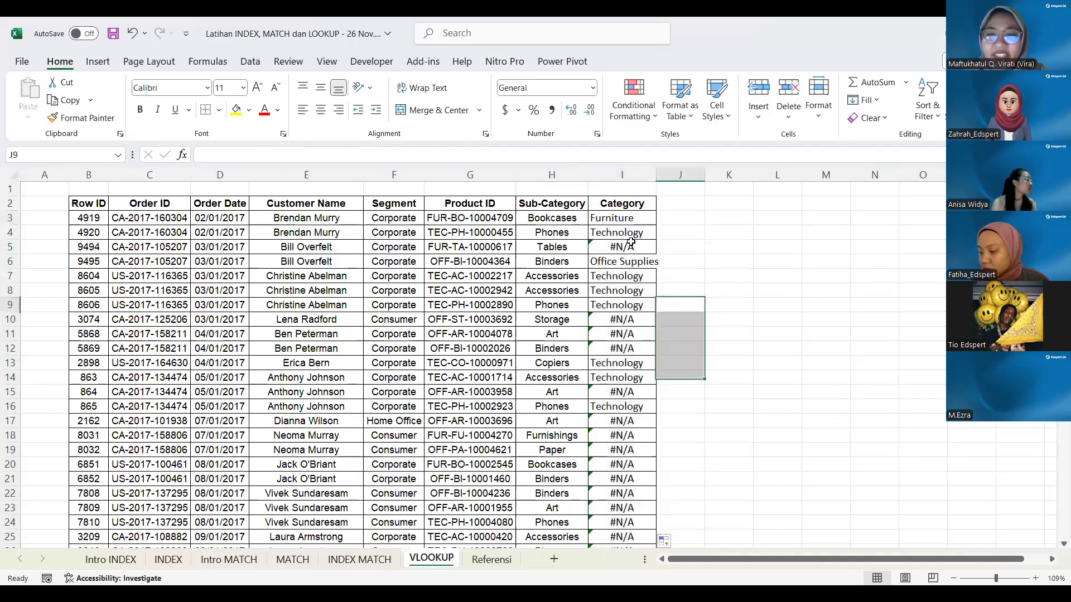
{"action": "left_click", "coordinate": [618, 218]}
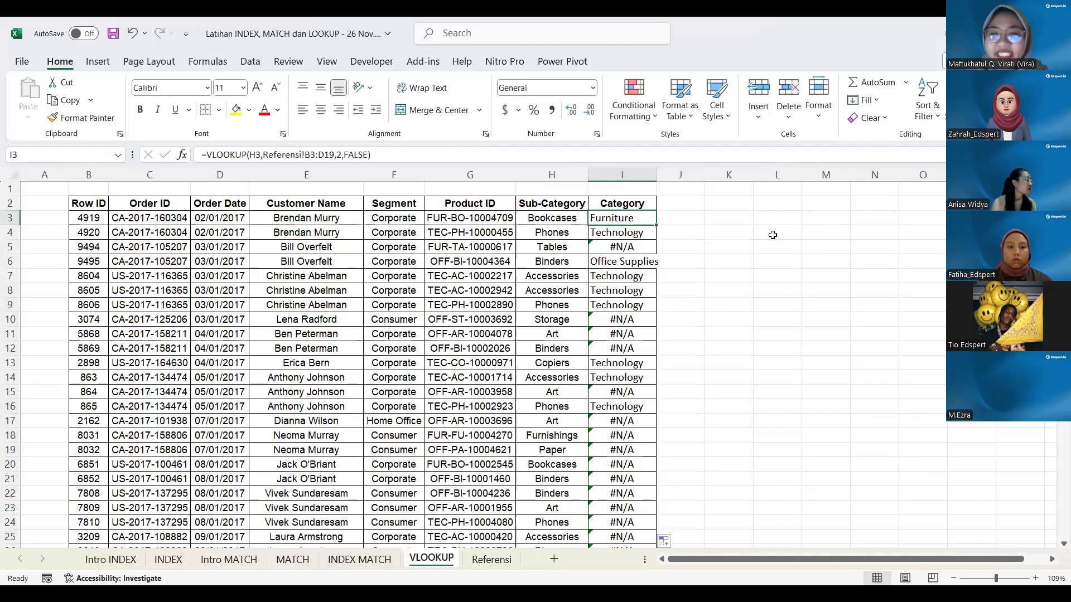
{"action": "key", "text": "ctrl+z"}
Make the table range in I3 absolute as $B$3:$D$19 and fill the formula down the whole Category column.
{"action": "double_click", "coordinate": [644, 218]}
{"action": "left_click", "coordinate": [716, 218]}
{"action": "key", "text": "shift+Right"}
{"action": "key", "text": "shift+Right"}
{"action": "key", "text": "shift+Right"}
{"action": "key", "text": "shift+Right"}
{"action": "key", "text": "shift+Right"}
{"action": "key", "text": "shift+Right"}
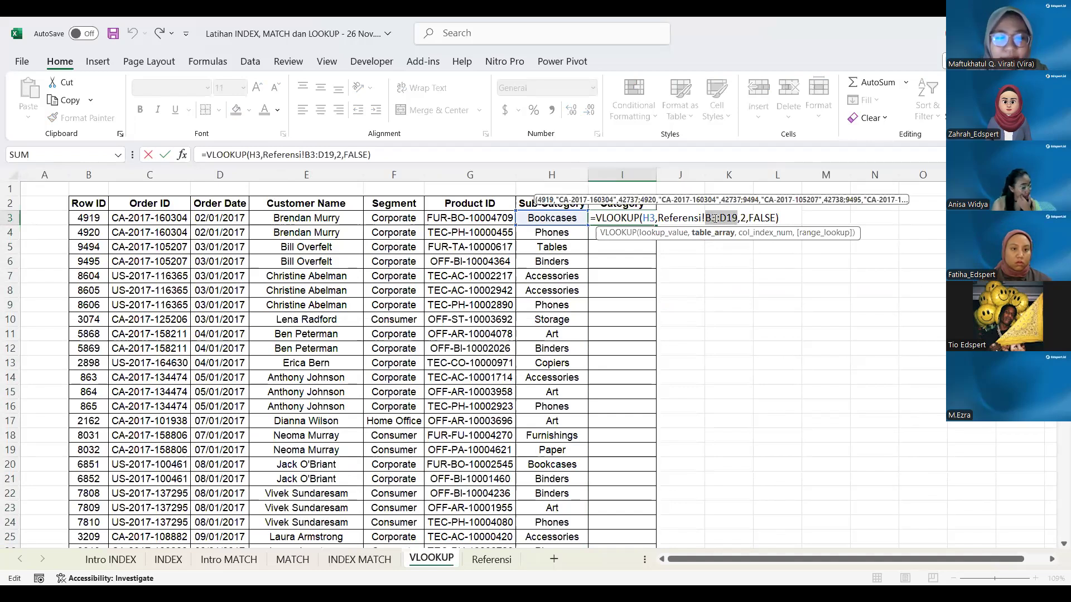
{"action": "key", "text": "F4"}
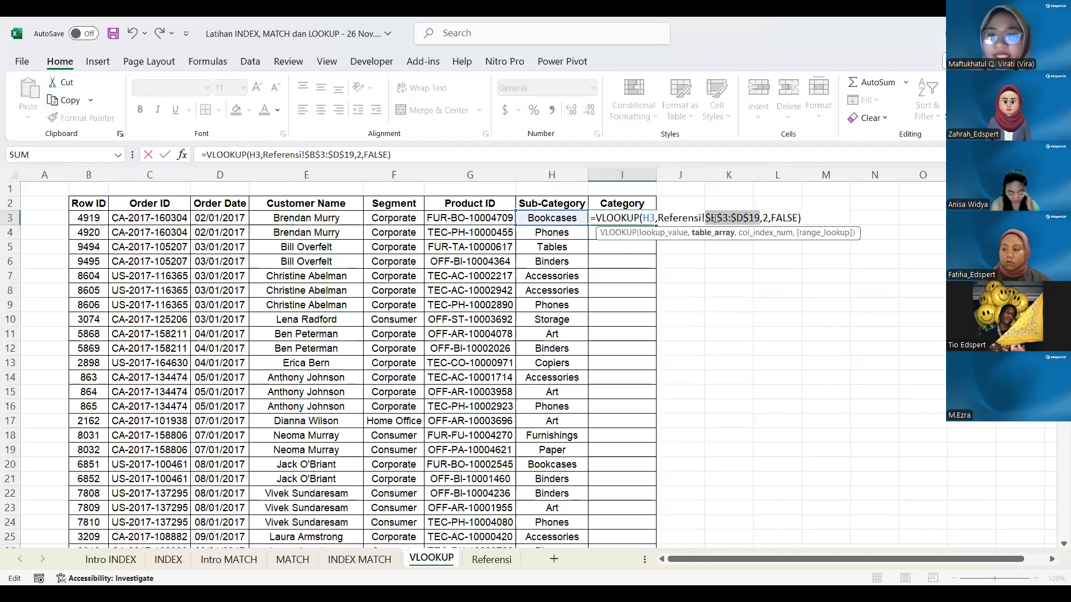
{"action": "key", "text": "Right"}
{"action": "key", "text": "ctrl+Return"}
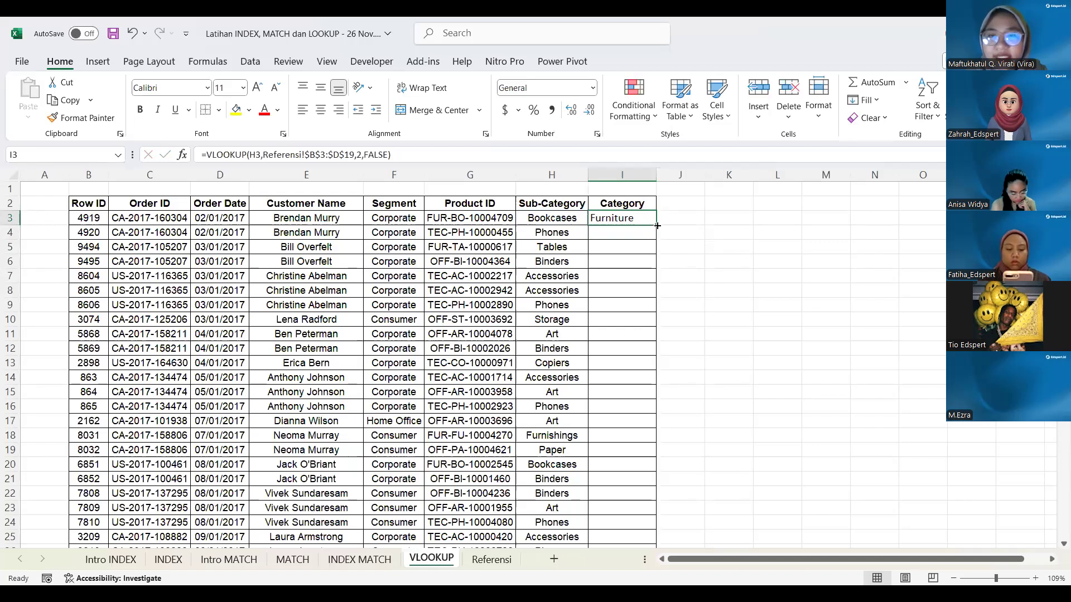
{"action": "double_click", "coordinate": [656, 225]}
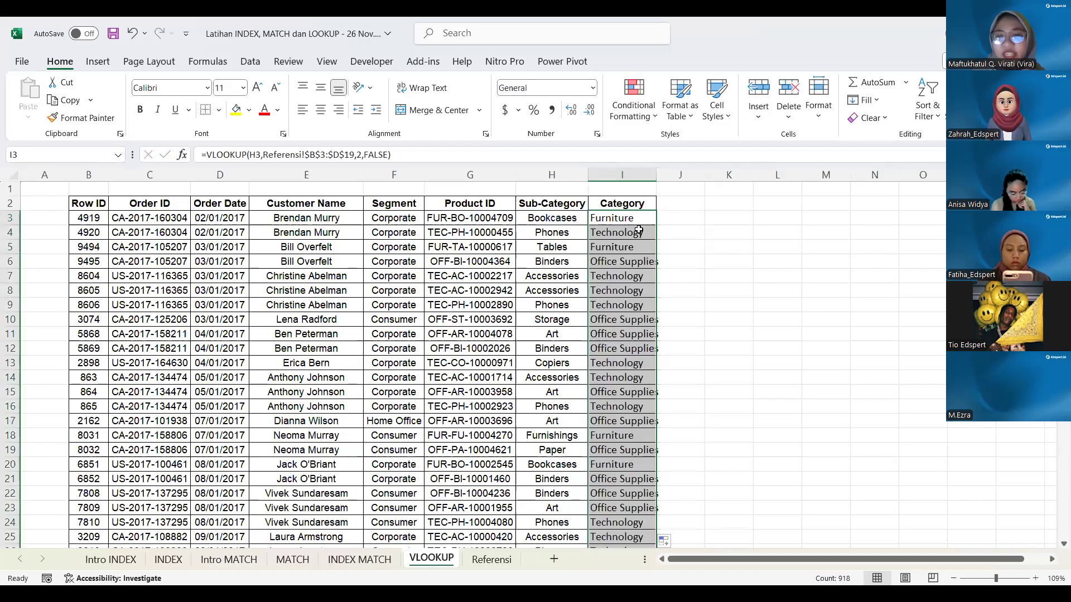
Check the filled Category values down to the last data row, and return to the first record.
{"action": "scroll", "coordinate": [642, 474], "scroll_direction": "down", "scroll_amount": 6}
{"action": "scroll", "coordinate": [629, 449], "scroll_direction": "down", "scroll_amount": 5}
{"action": "scroll", "coordinate": [629, 449], "scroll_direction": "down", "scroll_amount": 3}
{"action": "scroll", "coordinate": [628, 449], "scroll_direction": "down", "scroll_amount": 3}
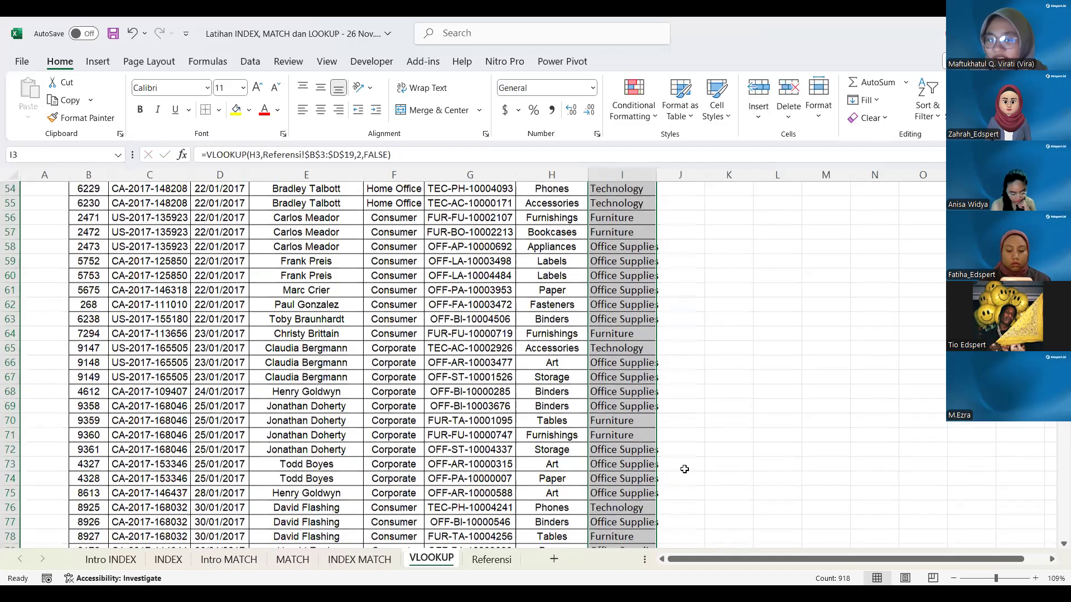
{"action": "left_click", "coordinate": [628, 449]}
{"action": "key", "text": "ctrl+Down"}
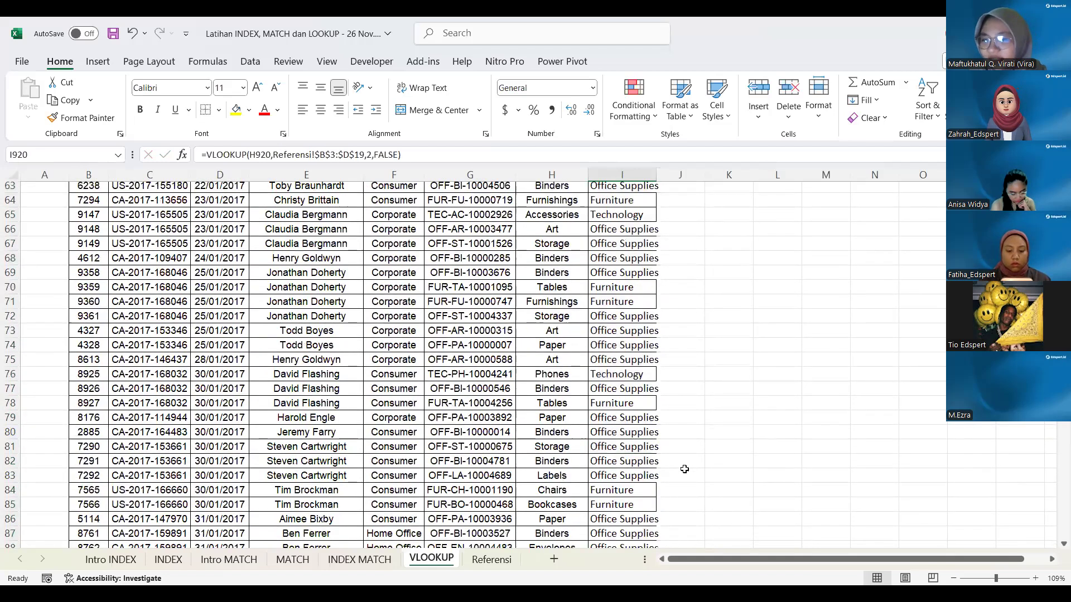
{"action": "left_click", "coordinate": [680, 450]}
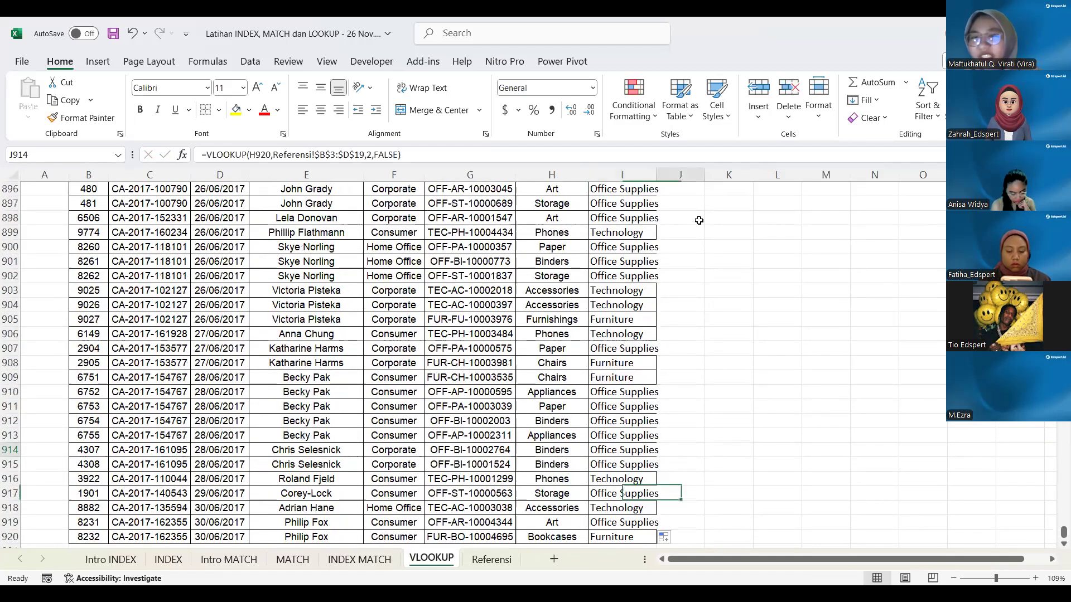
{"action": "key", "text": "ctrl+Up"}
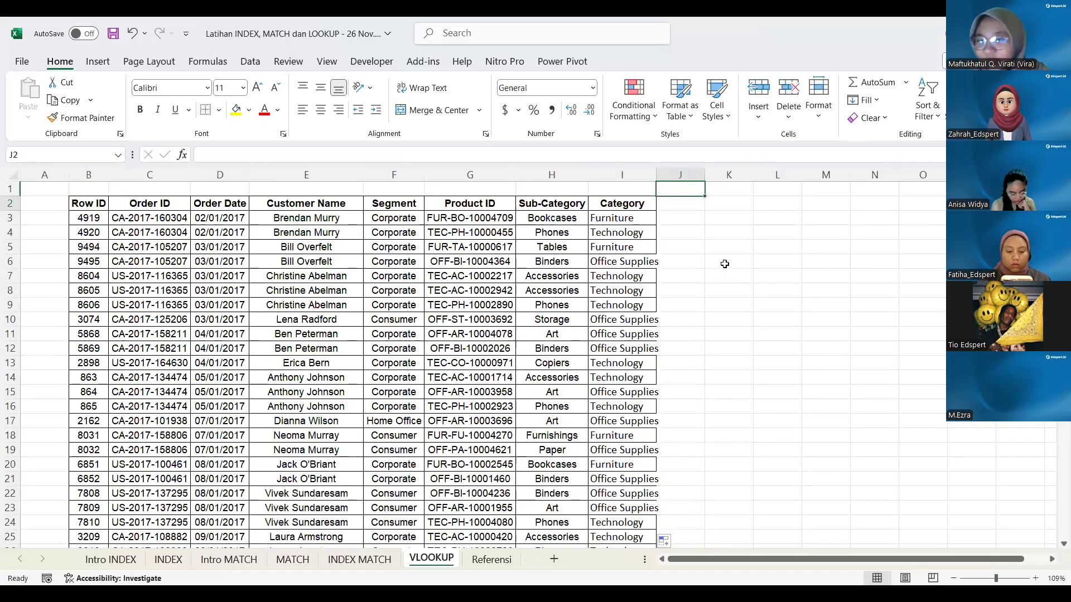
{"action": "key", "text": "Left"}
{"action": "key", "text": "Down"}
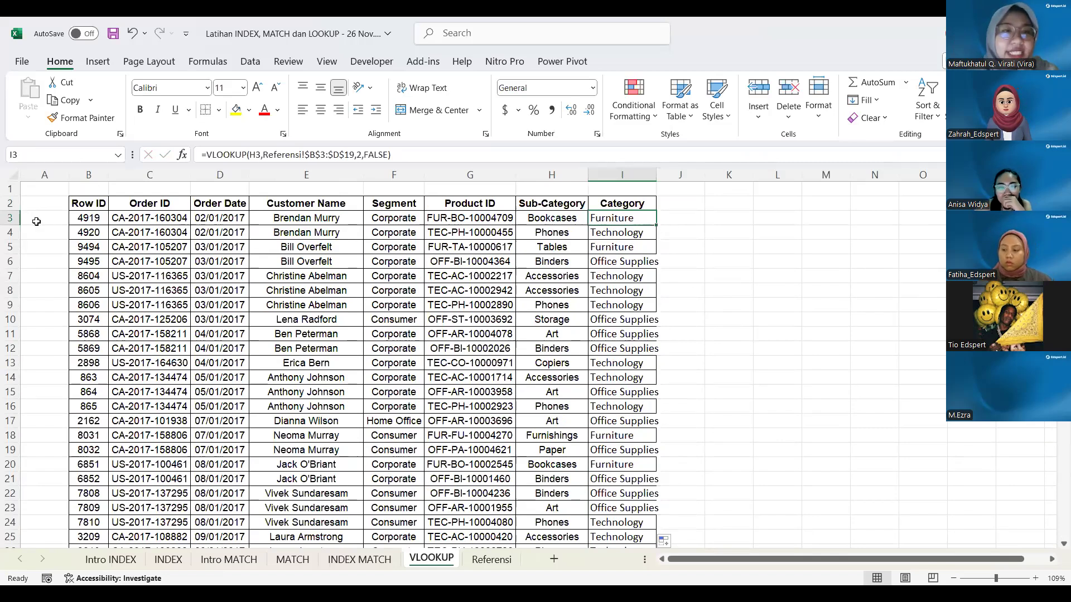
{"action": "left_click", "coordinate": [66, 219]}
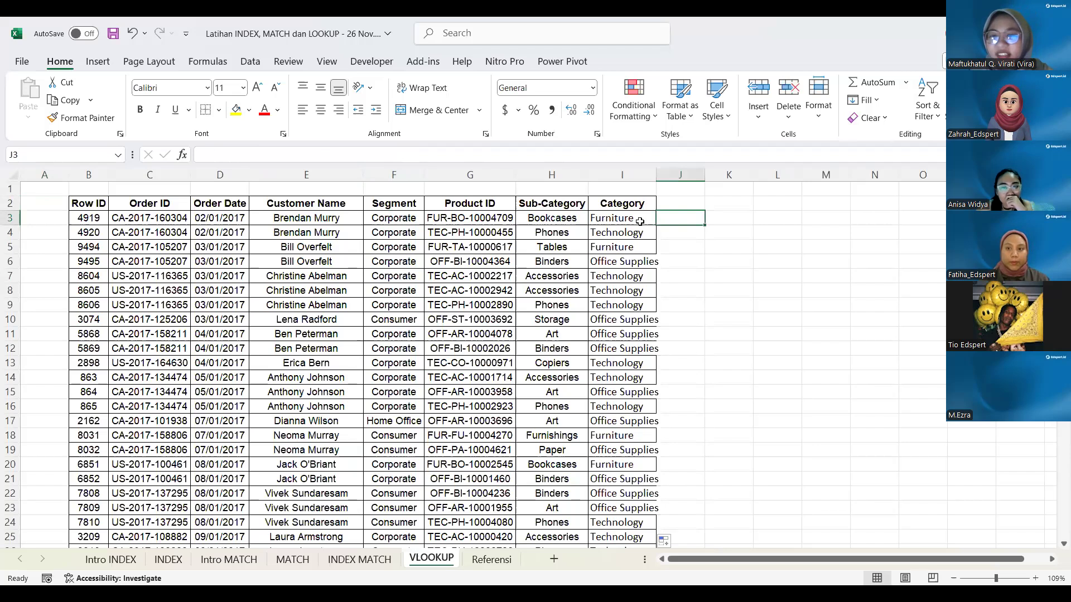
Copy the PIC header from the Referensi sheet into J2 of the VLOOKUP sheet.
{"action": "left_click", "coordinate": [690, 203]}
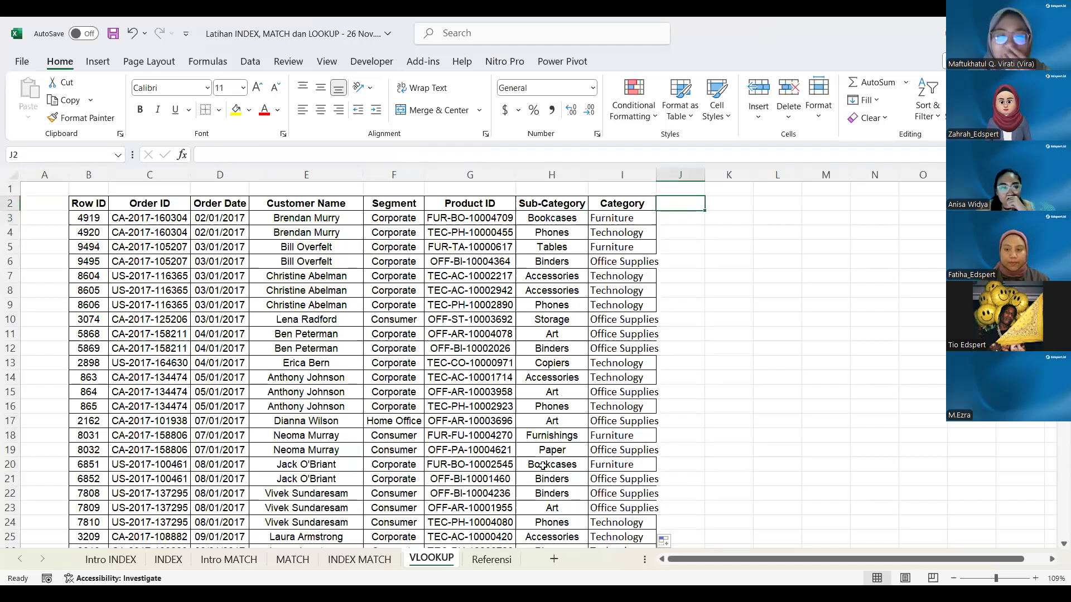
{"action": "left_click", "coordinate": [491, 559]}
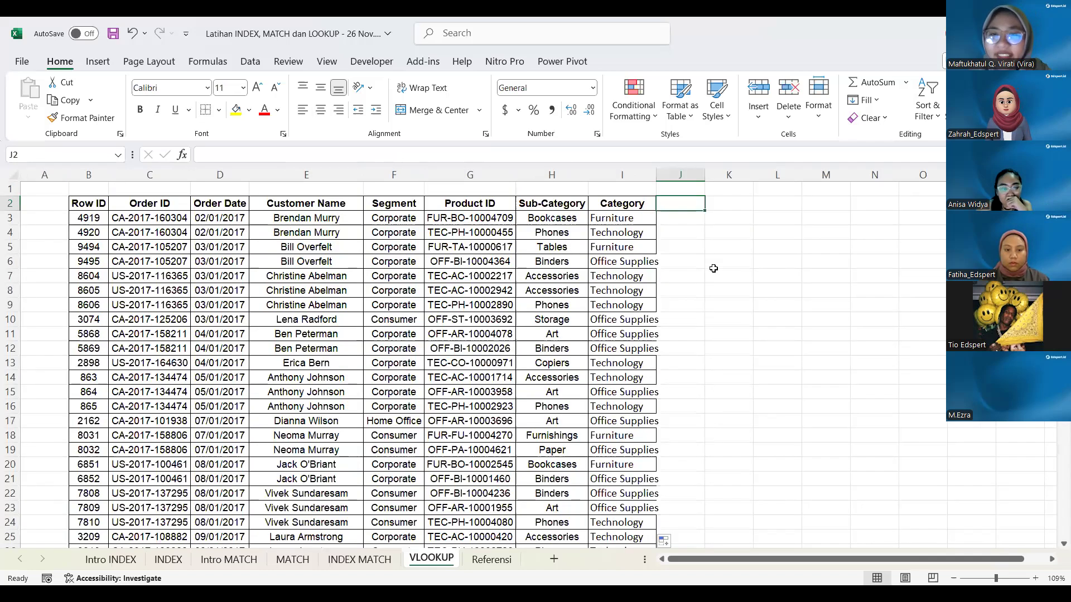
{"action": "key", "text": "ctrl+v"}
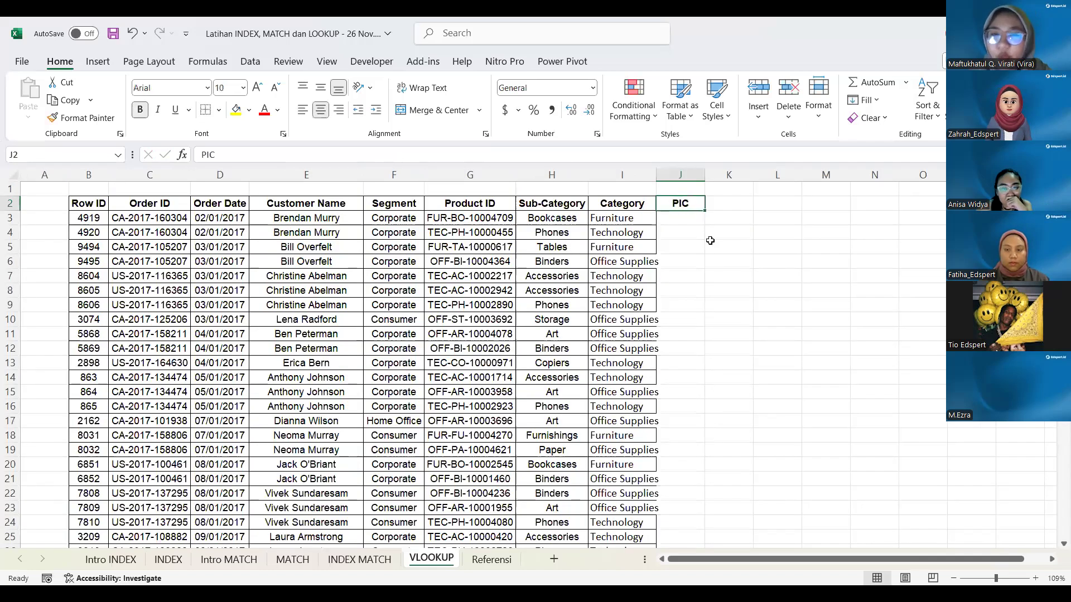
{"action": "key", "text": "Down"}
{"action": "key", "text": "Down"}
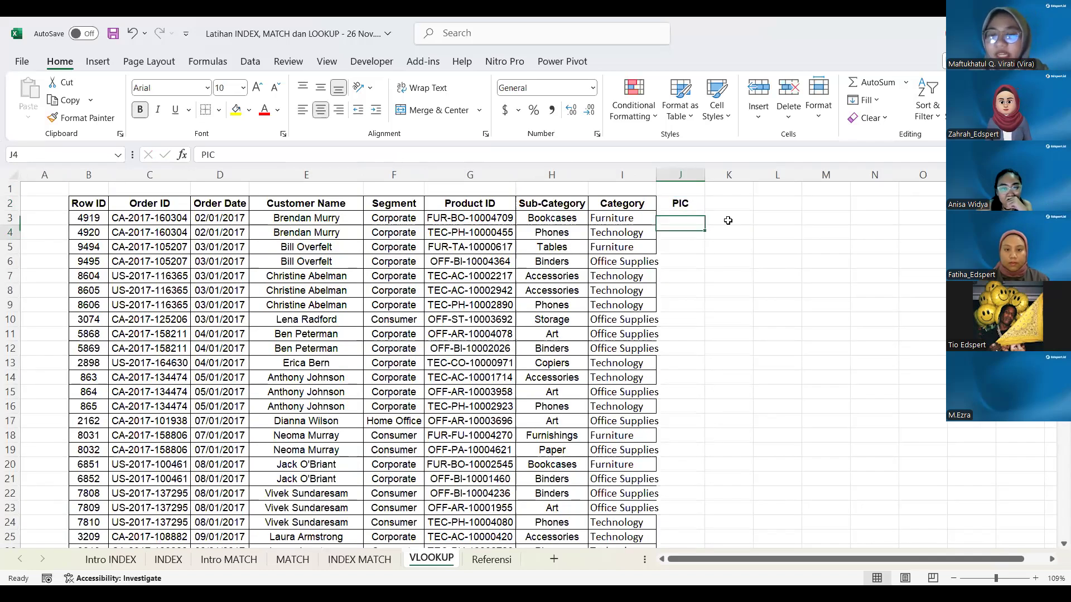
Autofit the Category column's width to its contents and select J3 under the PIC header.
{"action": "key", "text": "Up"}
{"action": "key", "text": "Up"}
{"action": "double_click", "coordinate": [656, 174]}
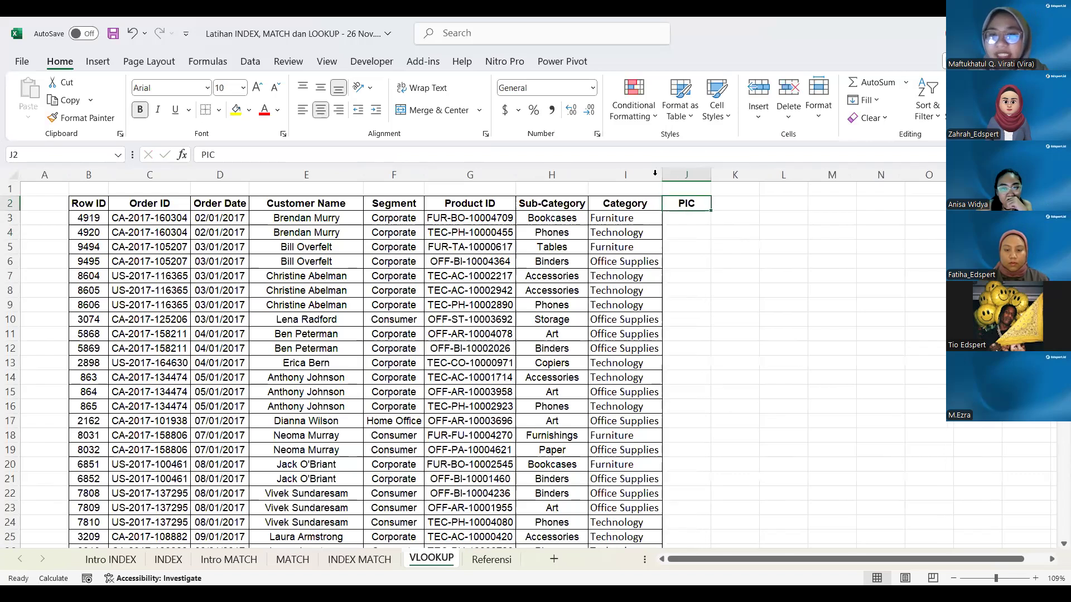
{"action": "key", "text": "Down"}
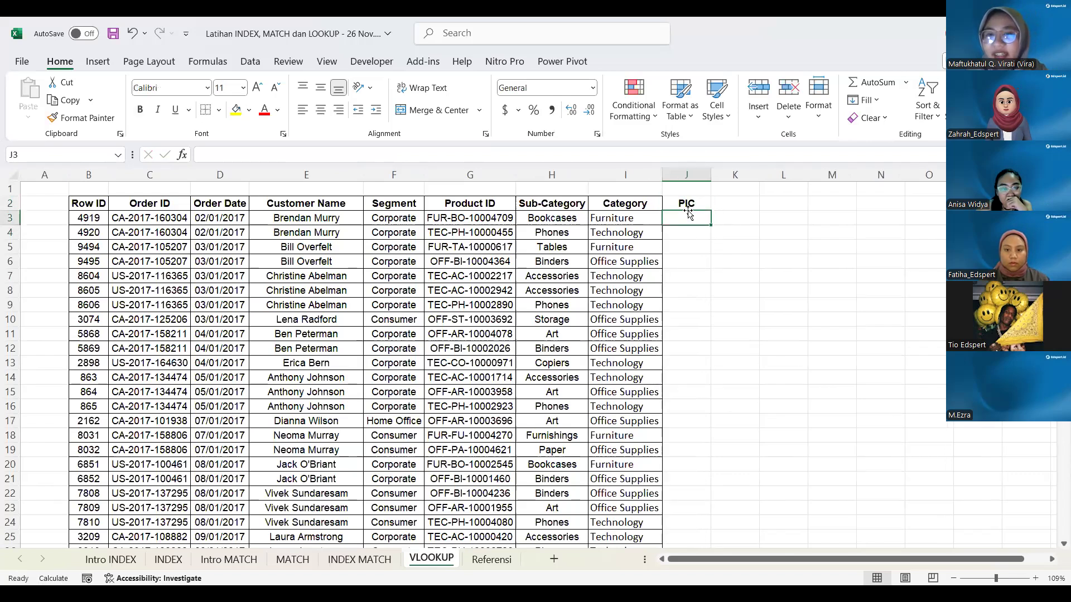